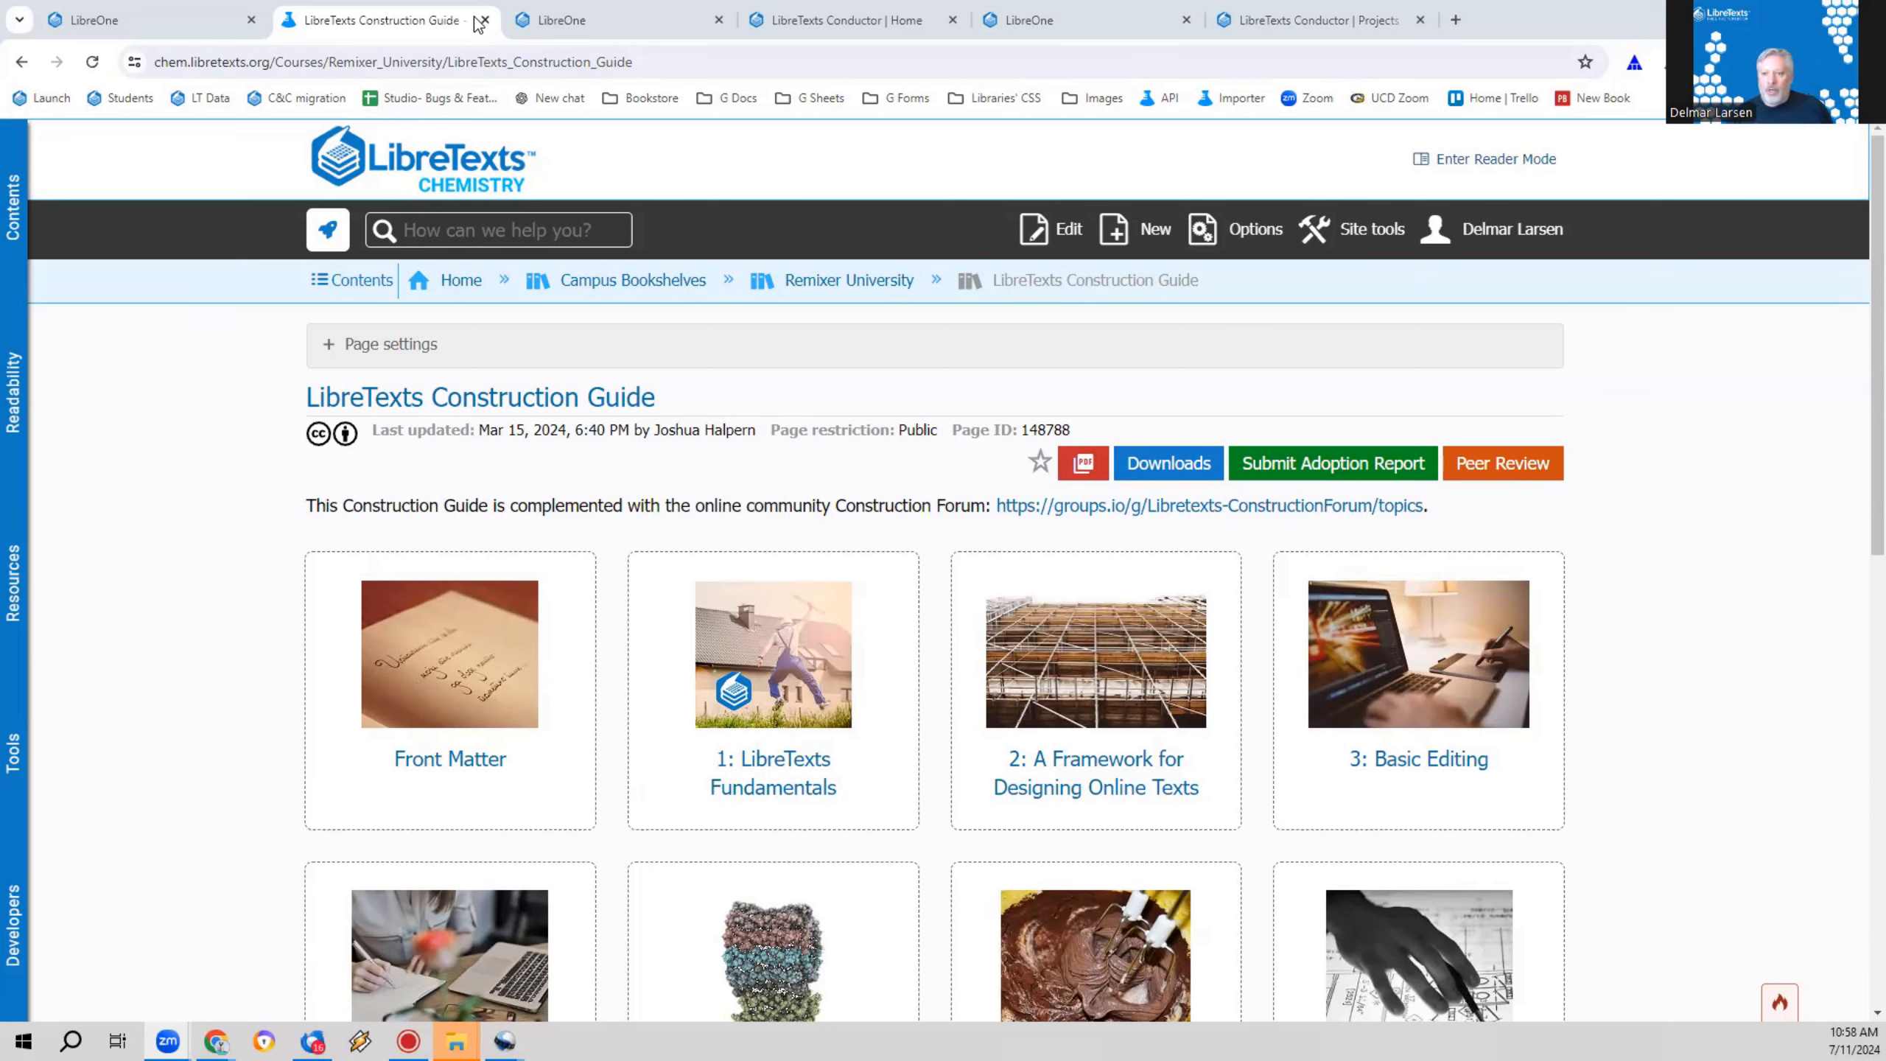
Step: Look through the chapter tiles of the LibreTexts Construction Guide, from Basic Editing to Commons and Conductor
click(539, 66)
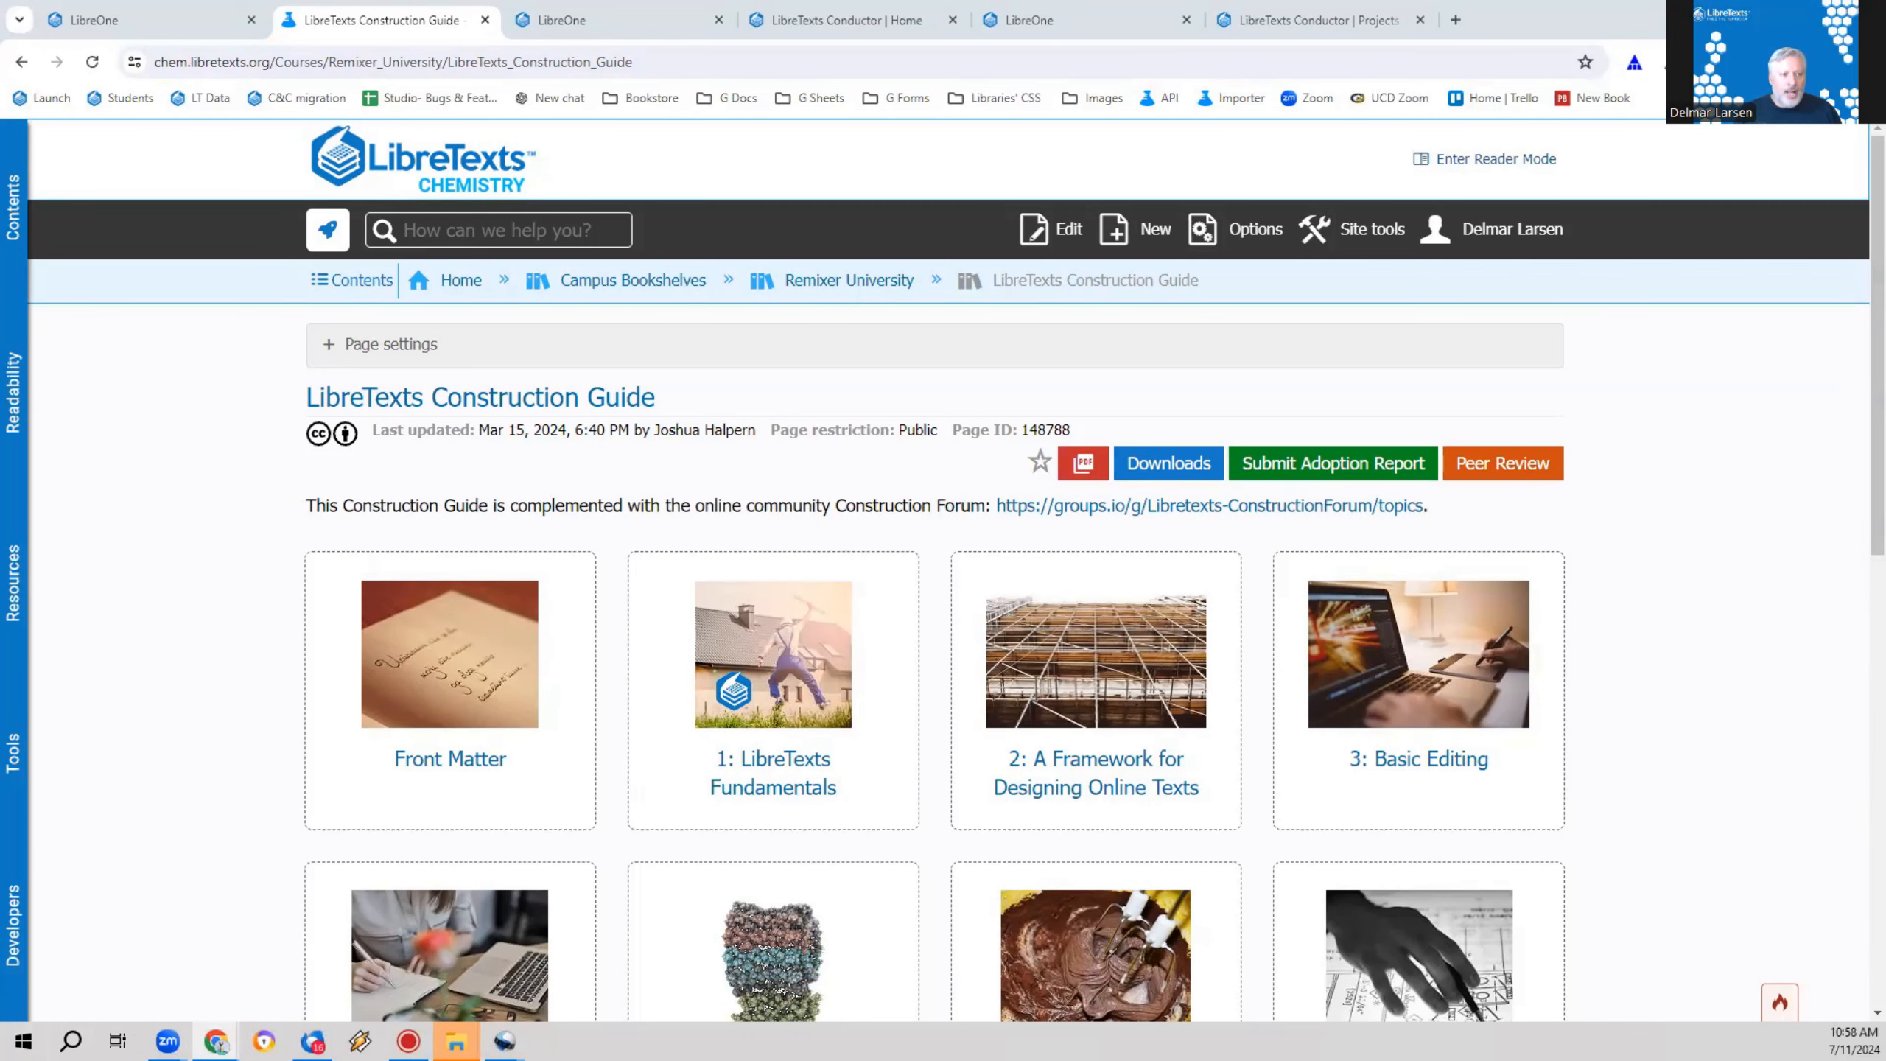
scroll(1718, 581, down, 3)
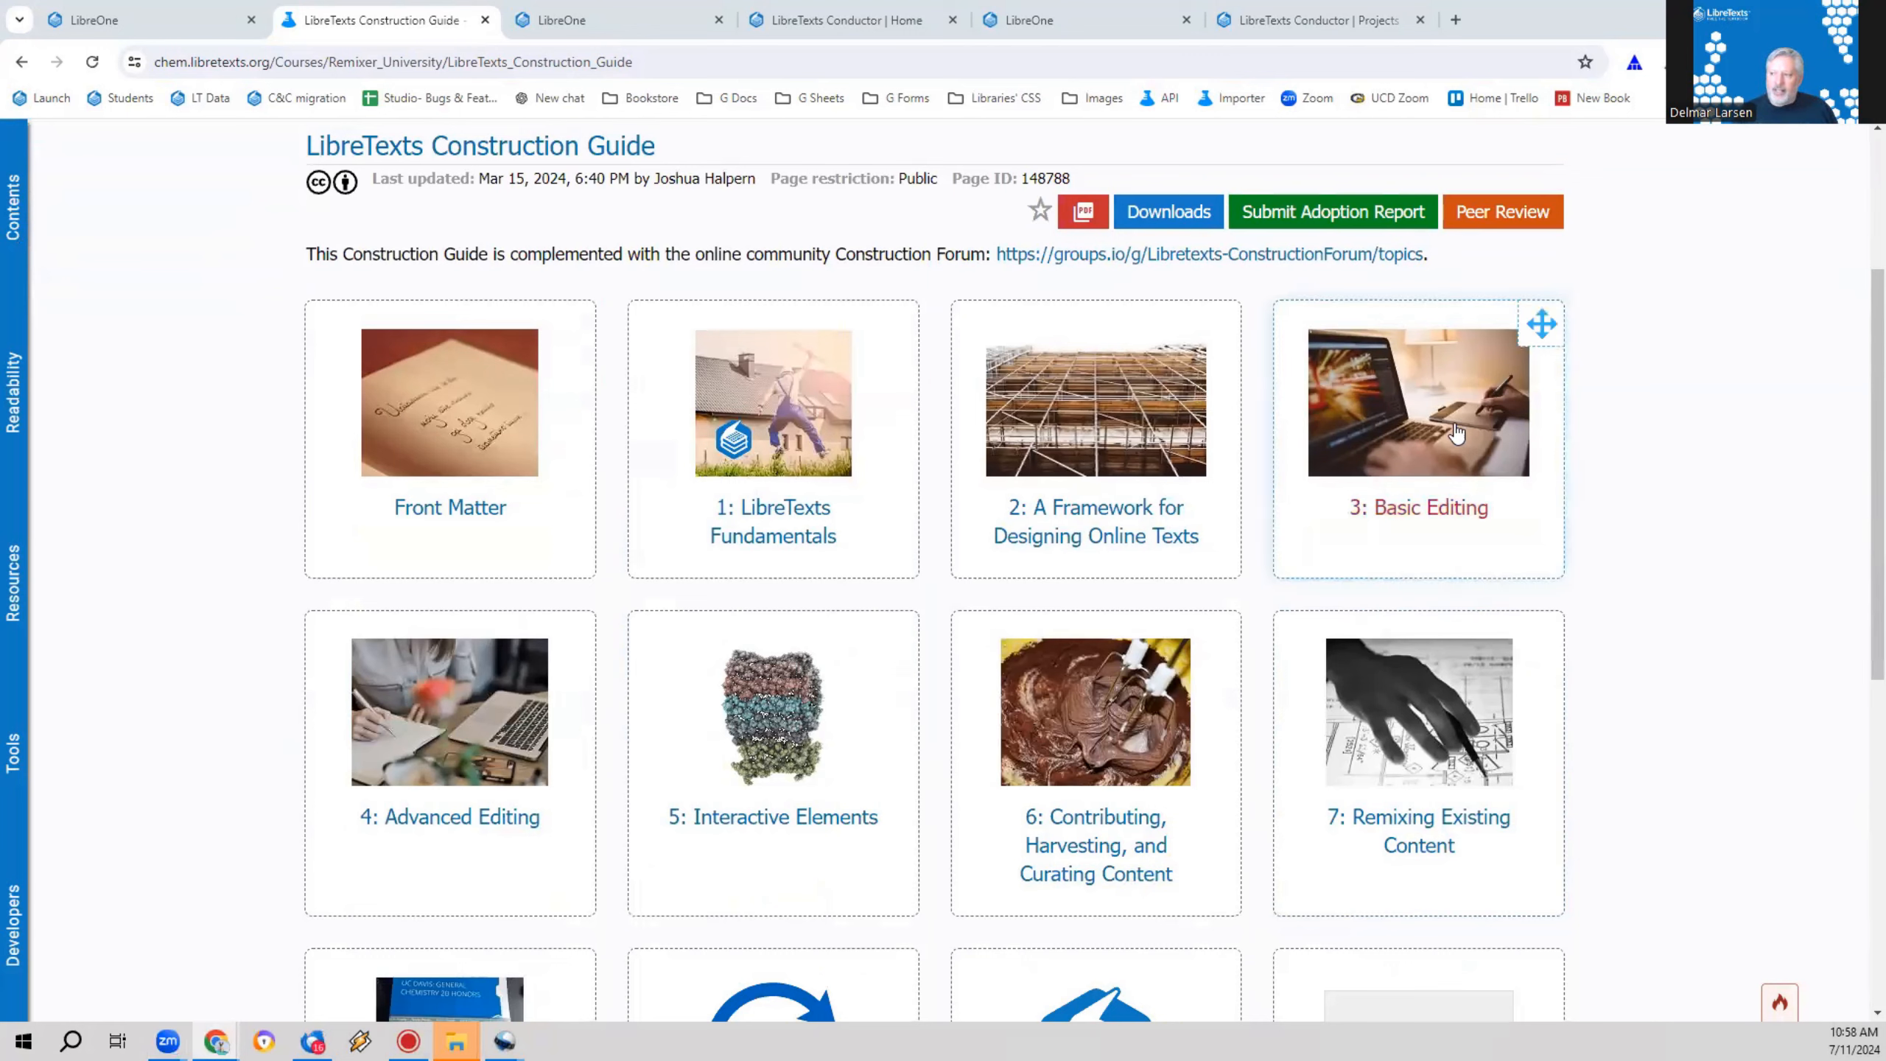
mouse_move(1461, 428)
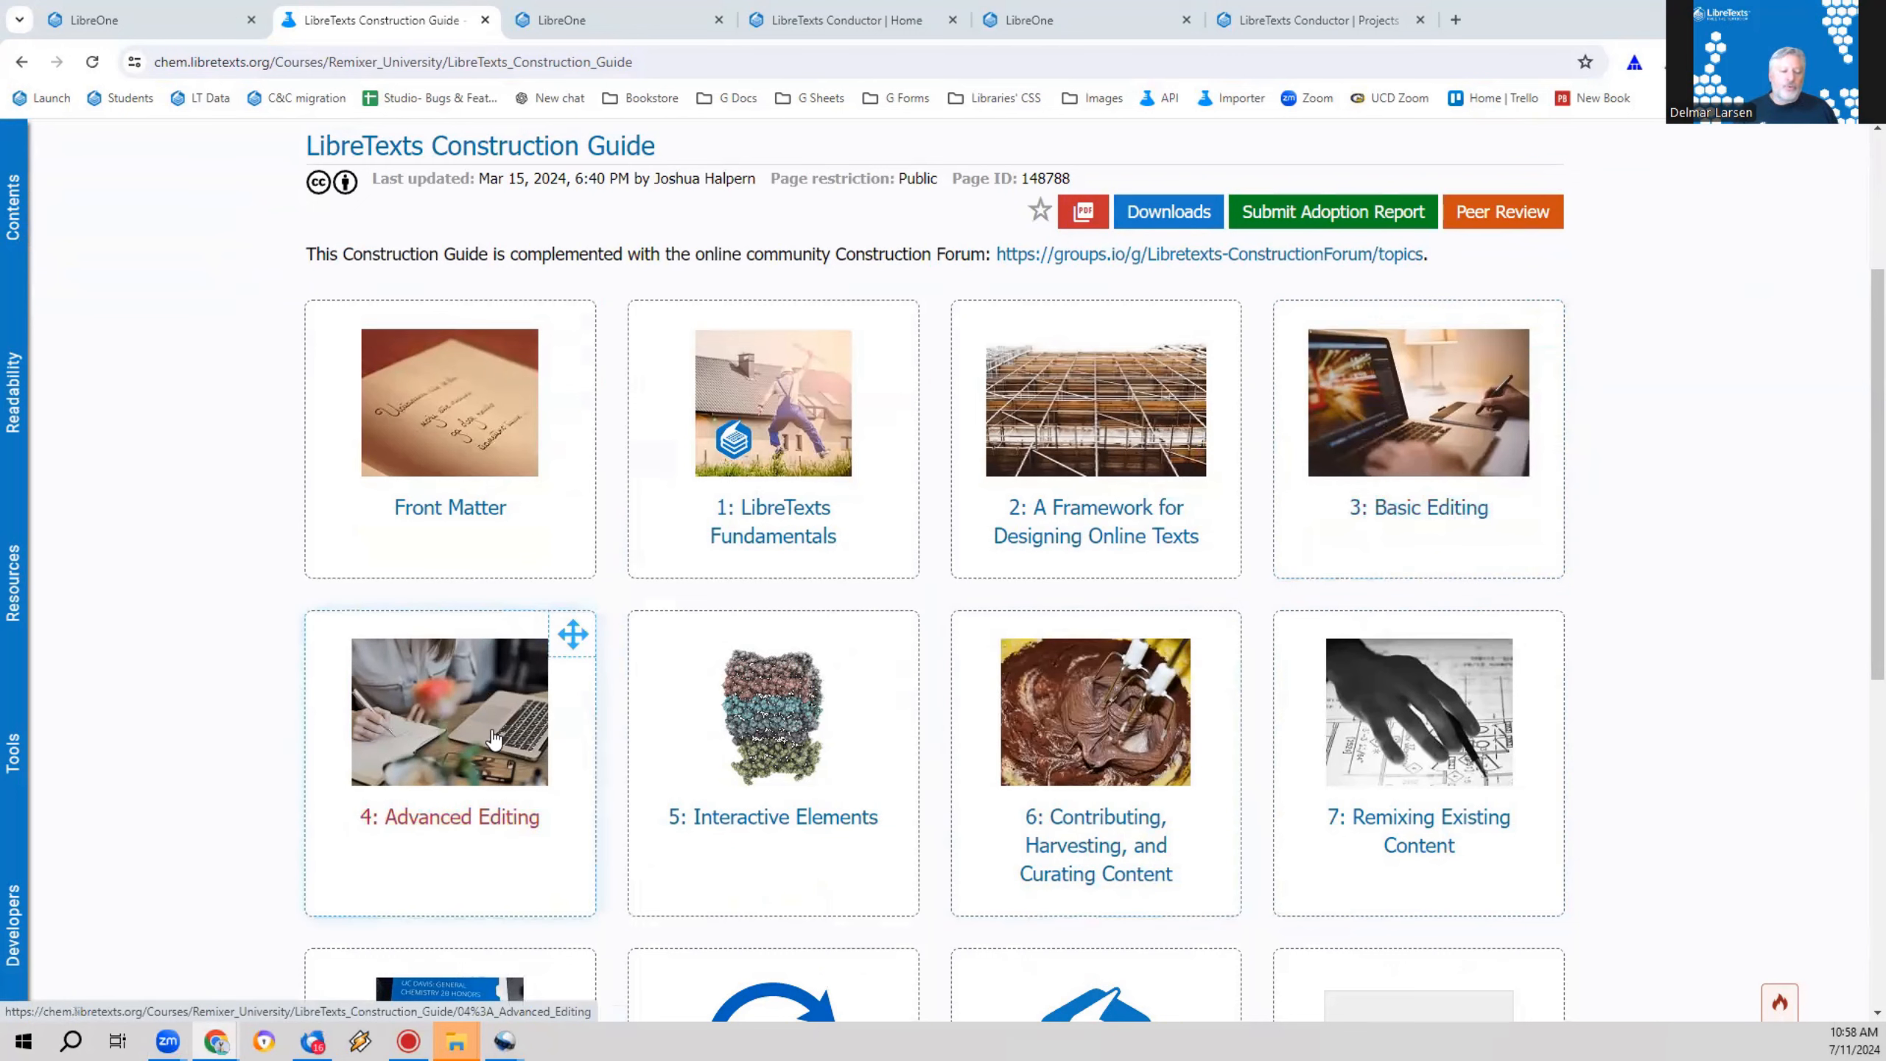
mouse_move(493, 737)
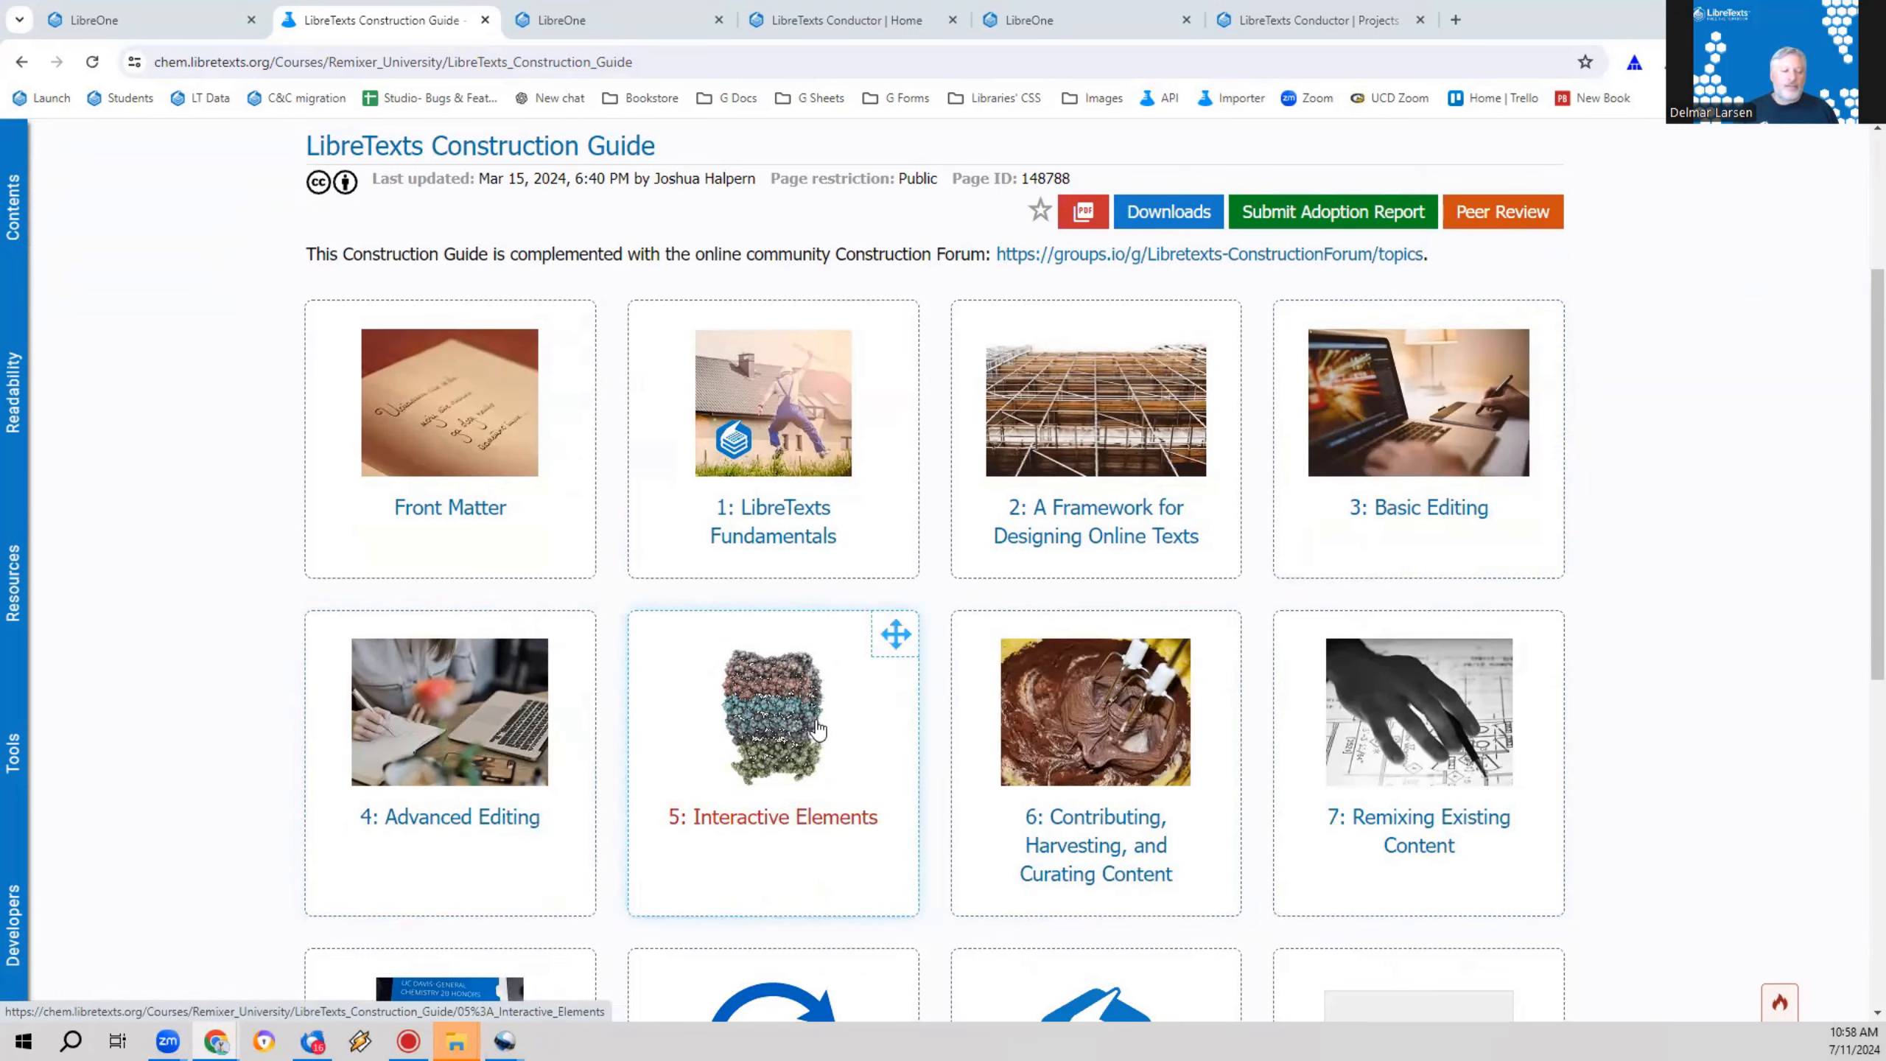
mouse_move(817, 729)
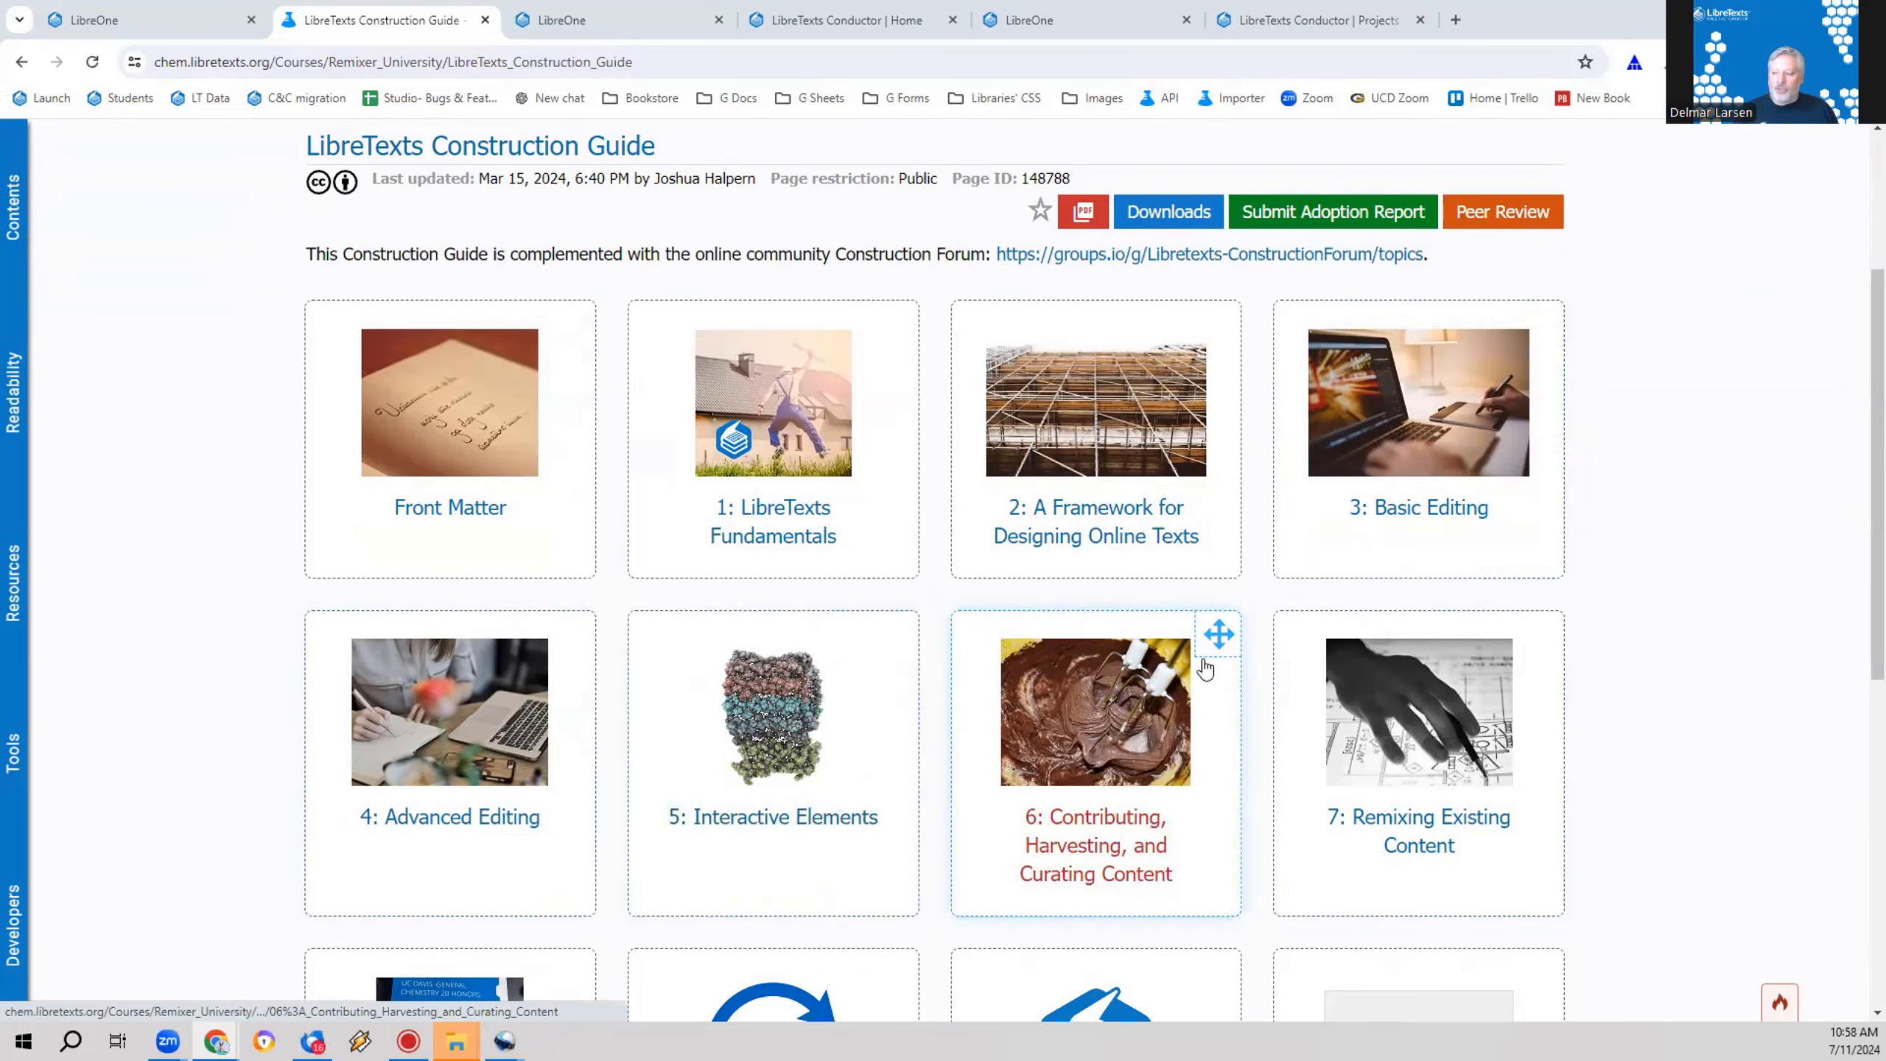
scroll(1344, 714, down, 4)
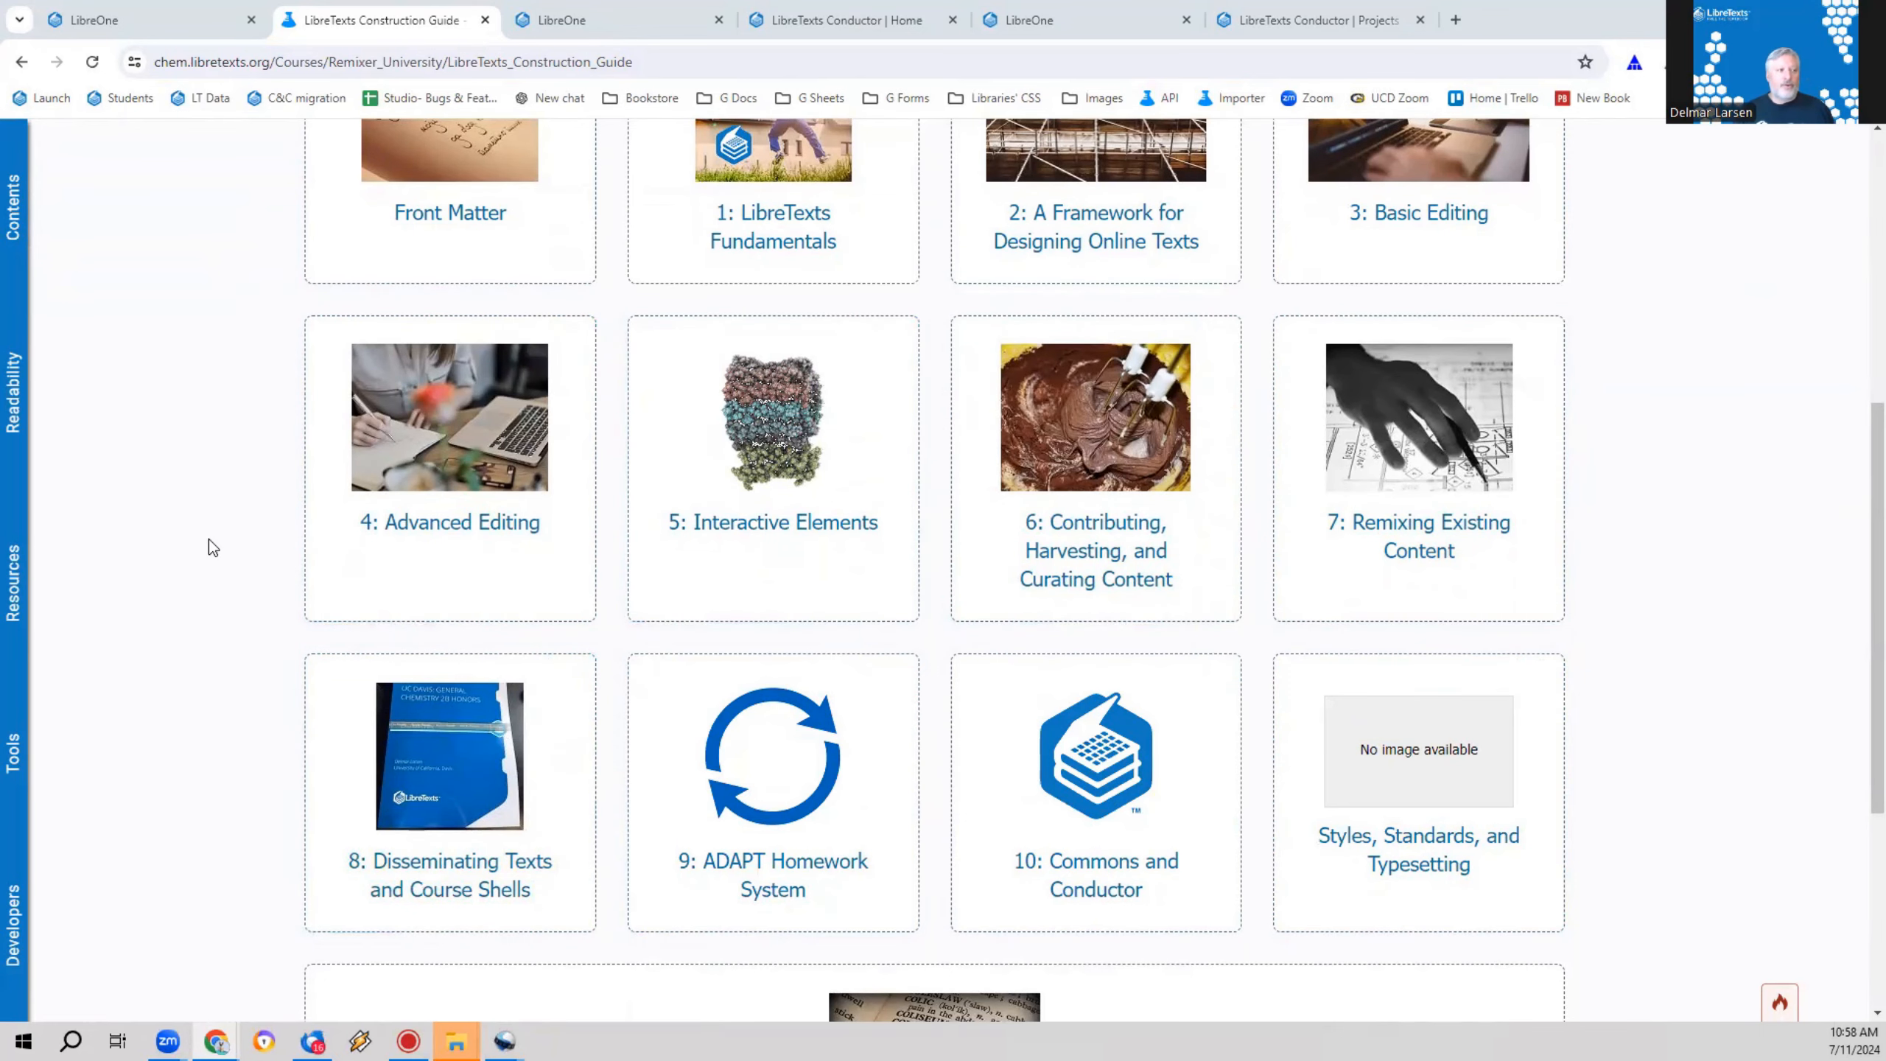
scroll(209, 540, up, 5)
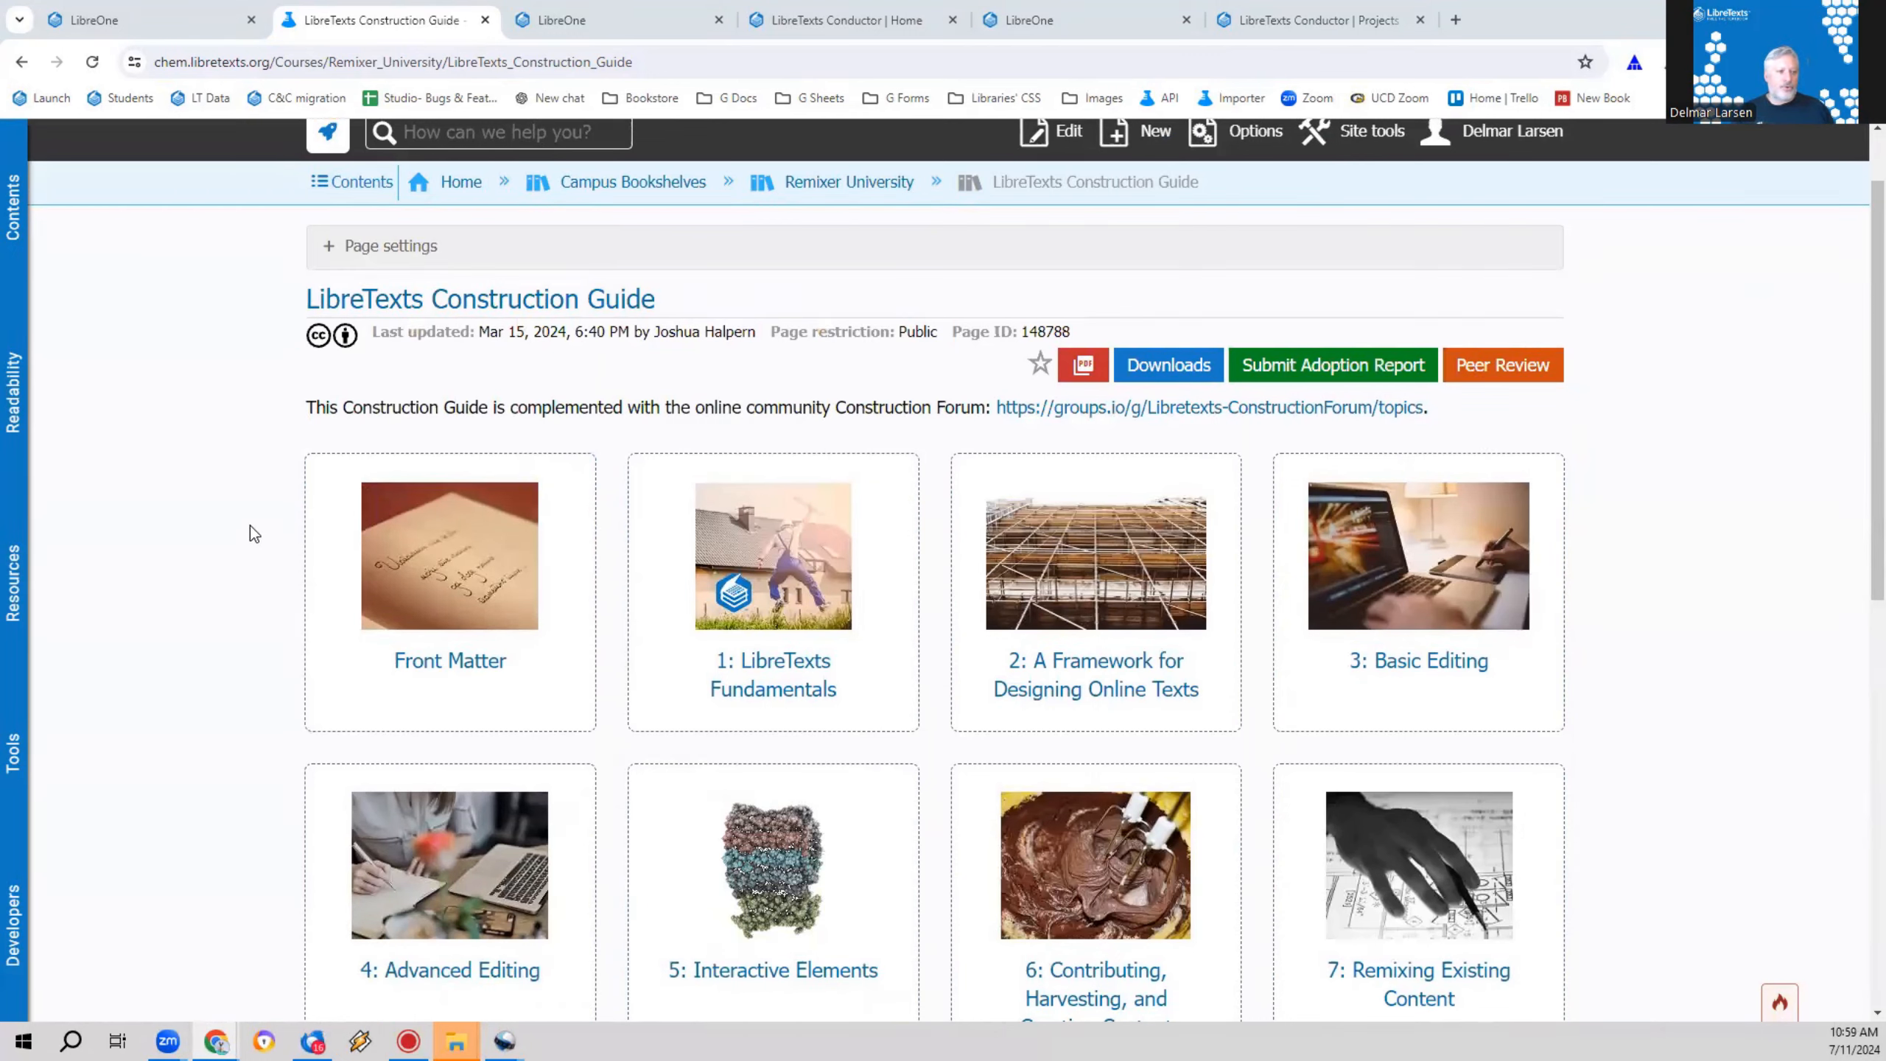
Step: Switch to LibreTexts Conductor, open the recently edited Special Text project and launch it in the OER Remixer
click(588, 22)
click(759, 17)
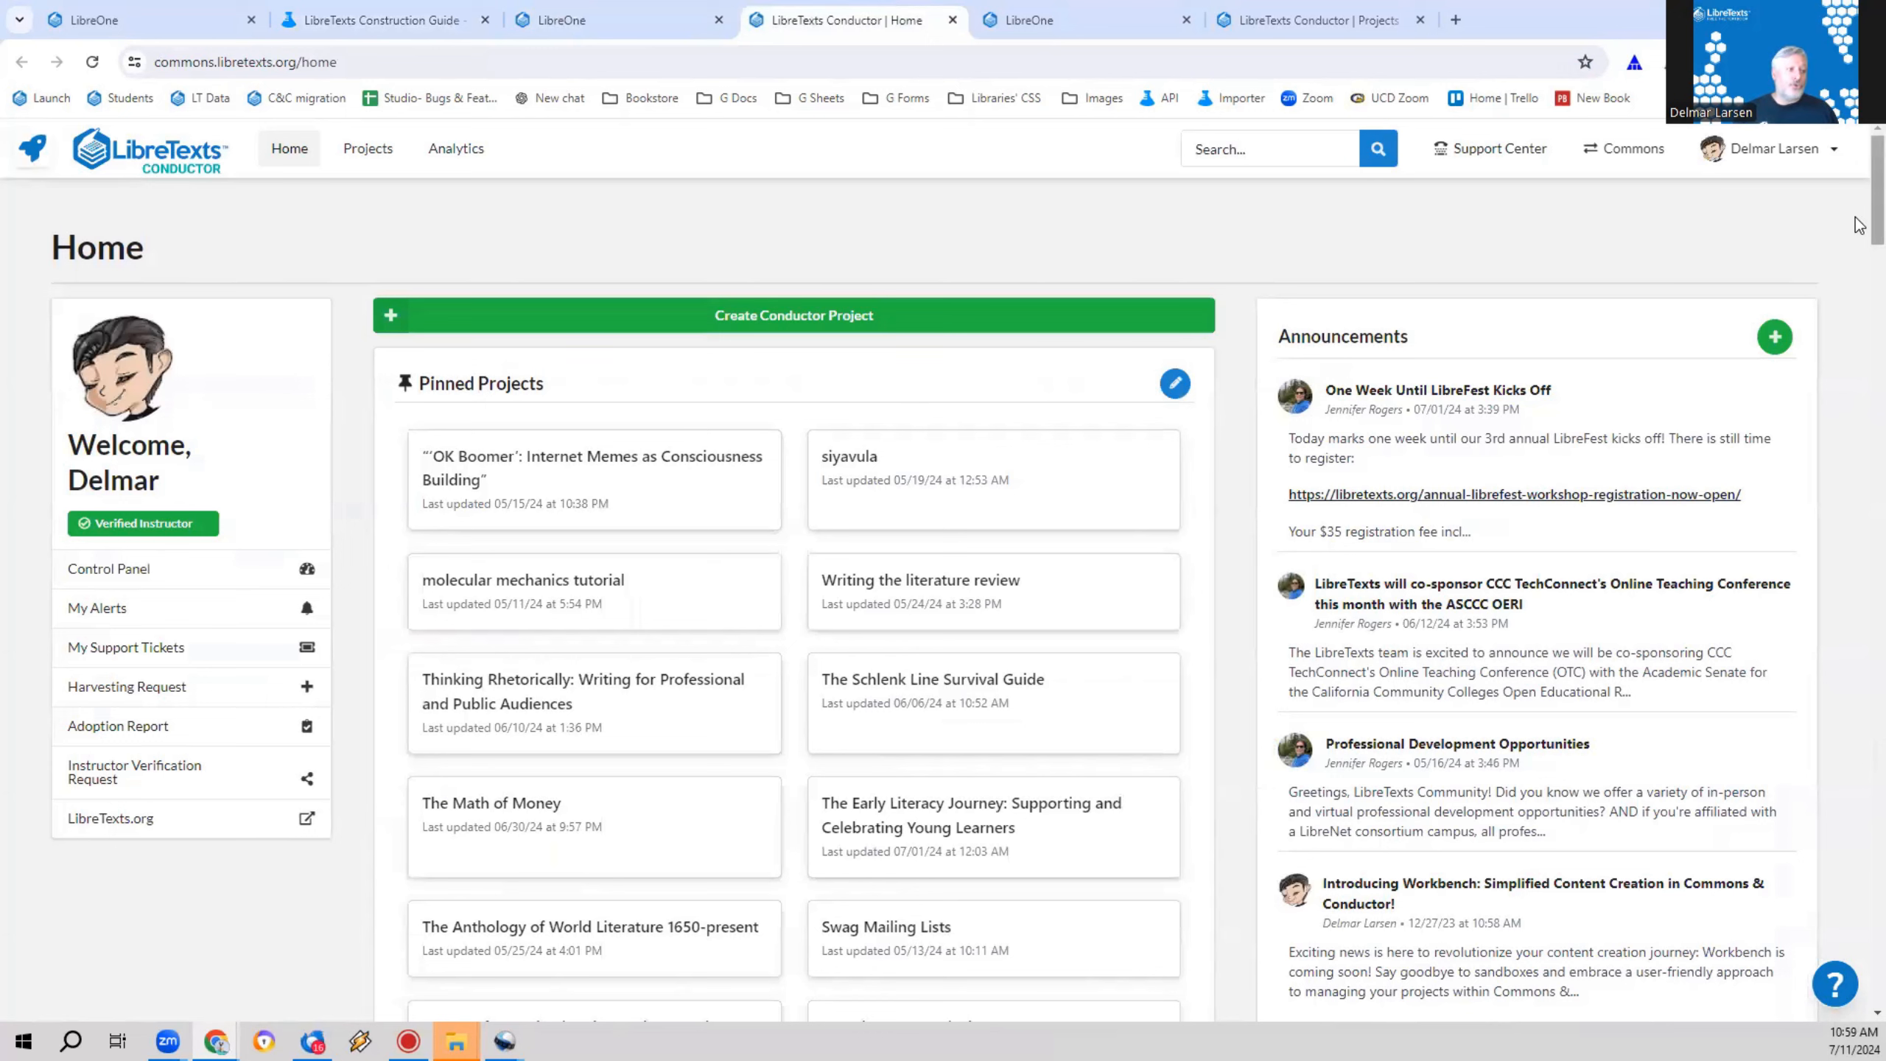
drag(1860, 226, 1858, 1011)
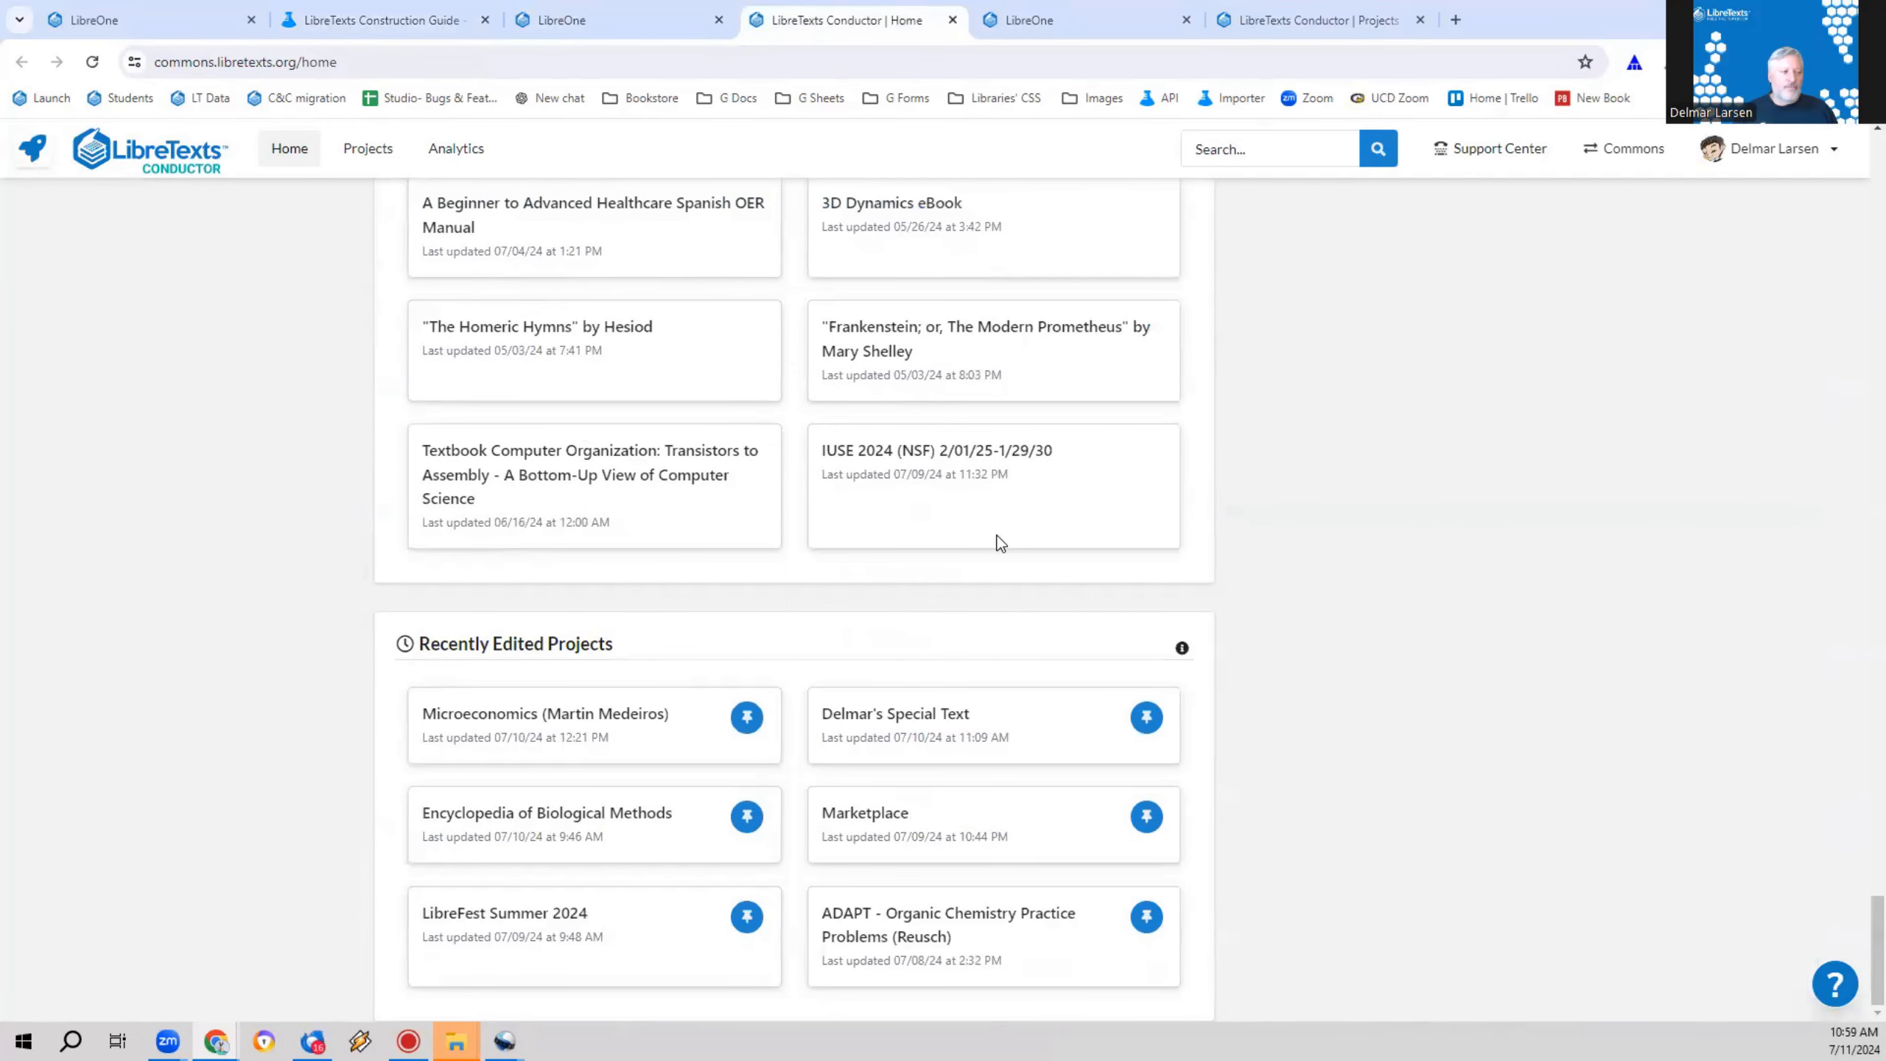
click(899, 720)
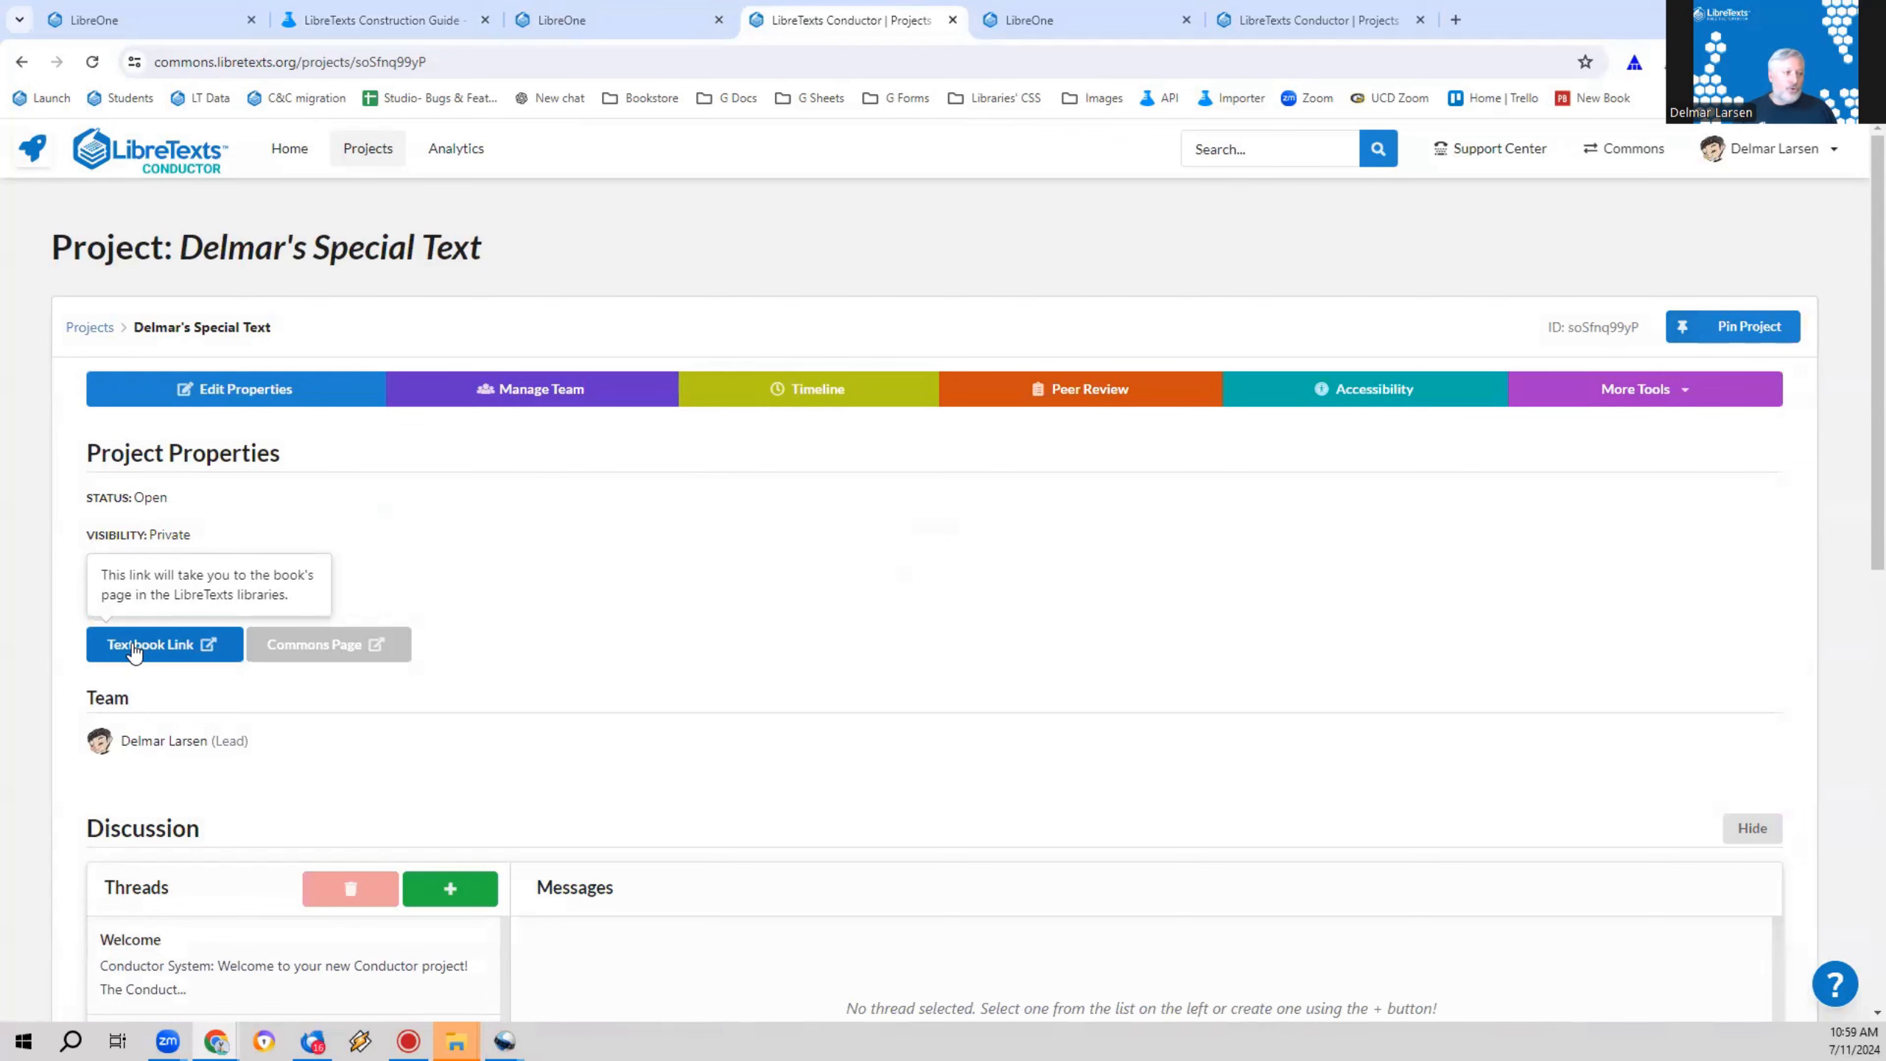
click(1658, 392)
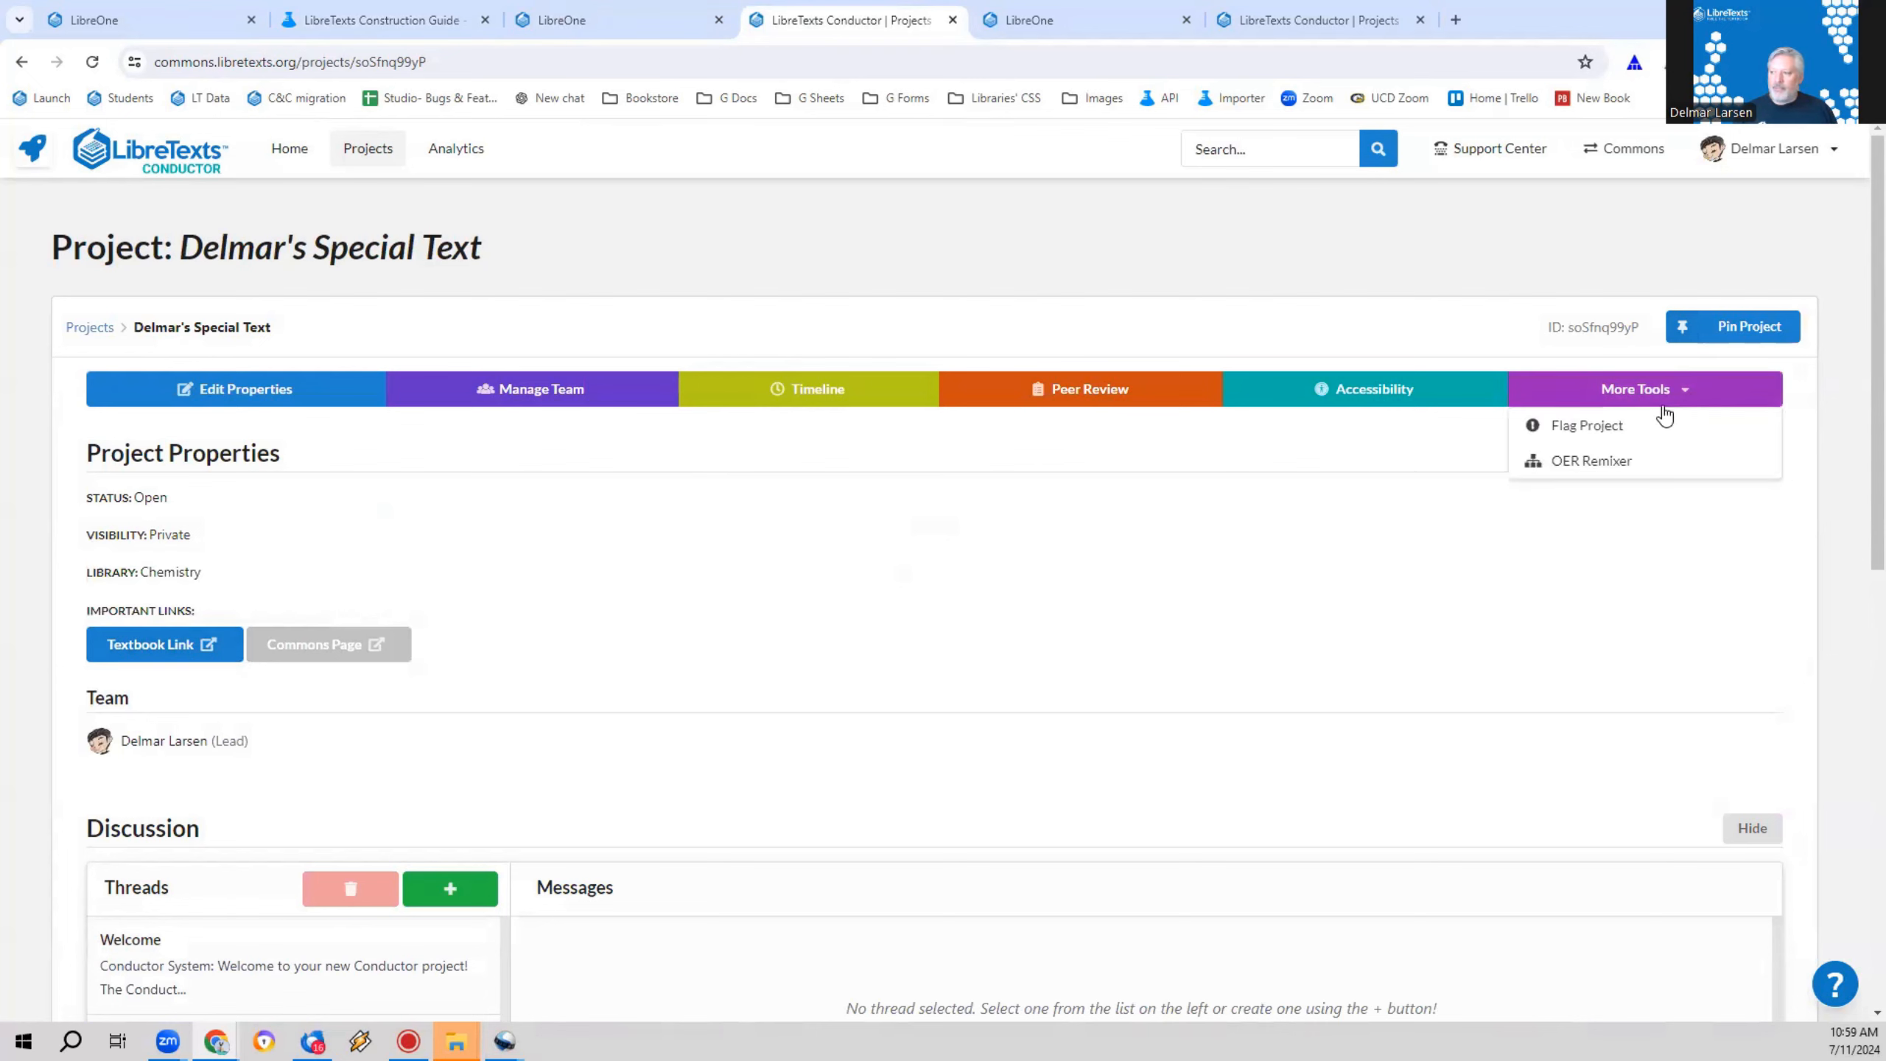
click(1590, 461)
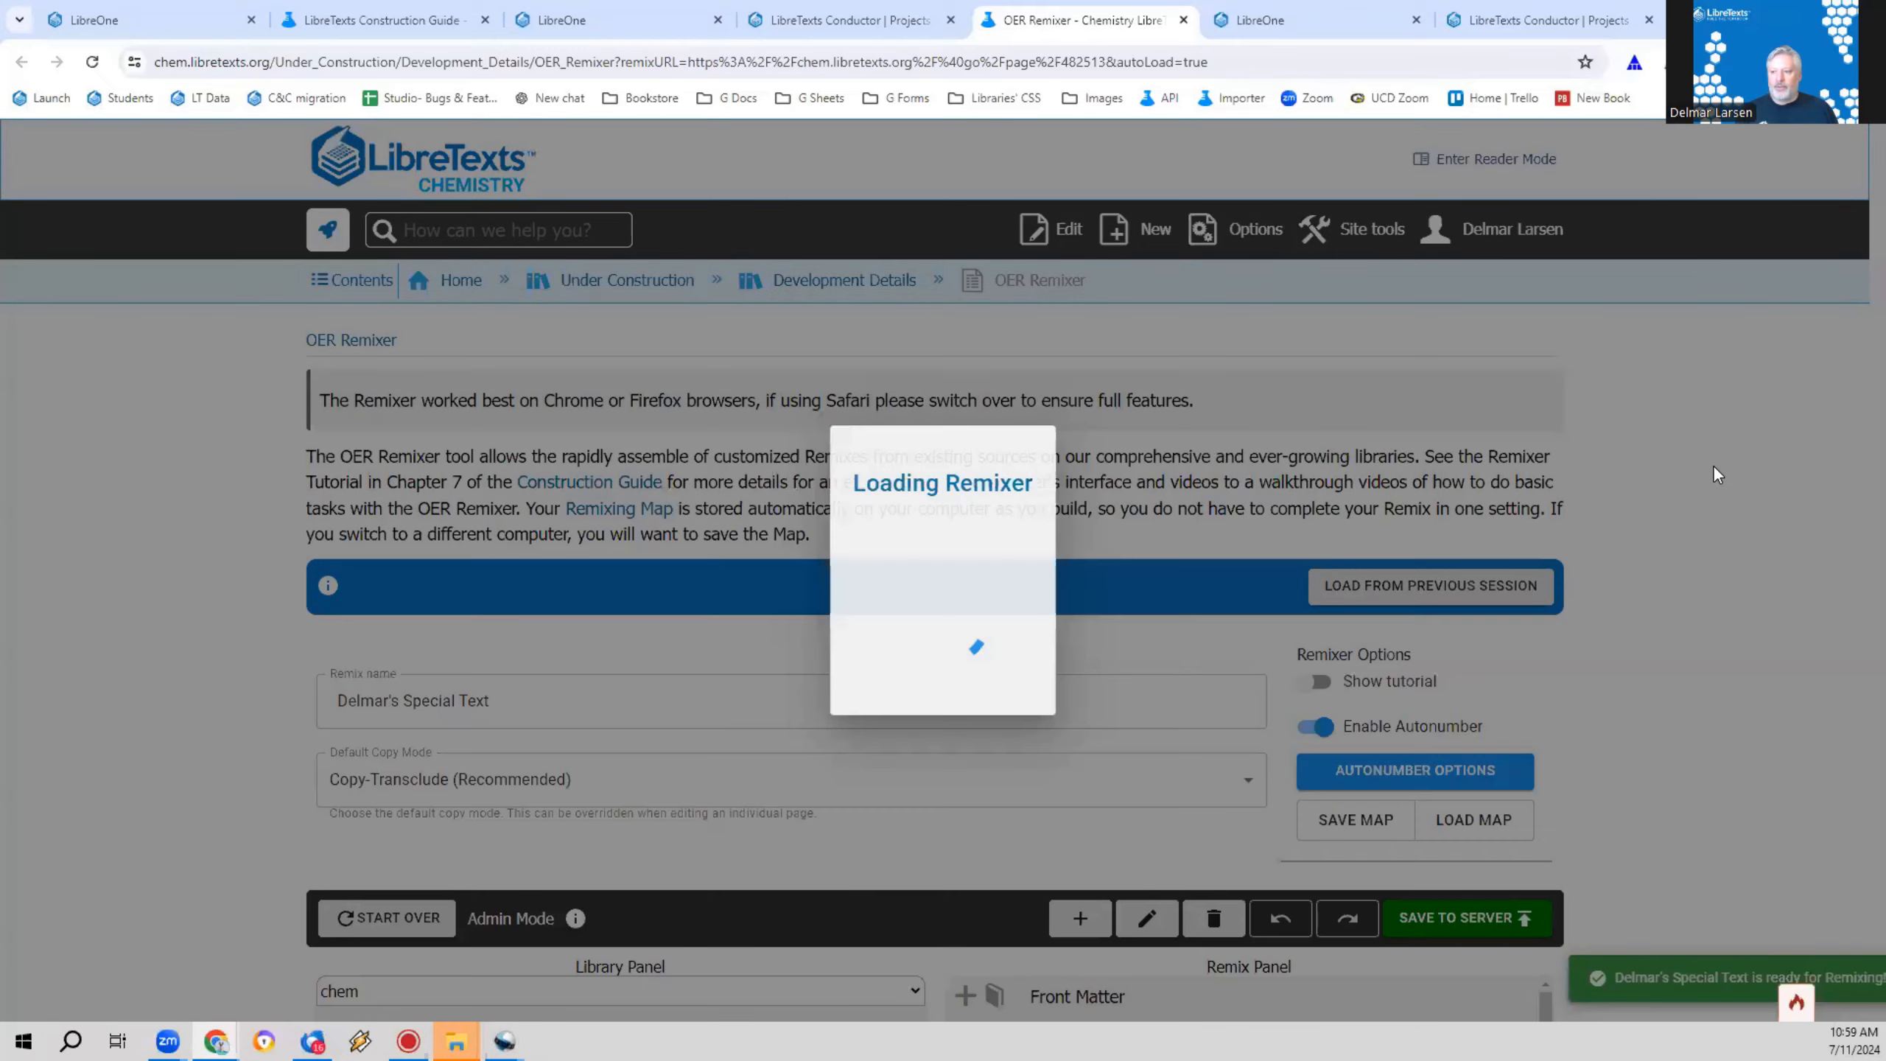
Step: Add a new chapter-level page under the book's root in the remix and delete the extra duplicate page
scroll(1356, 748, down, 5)
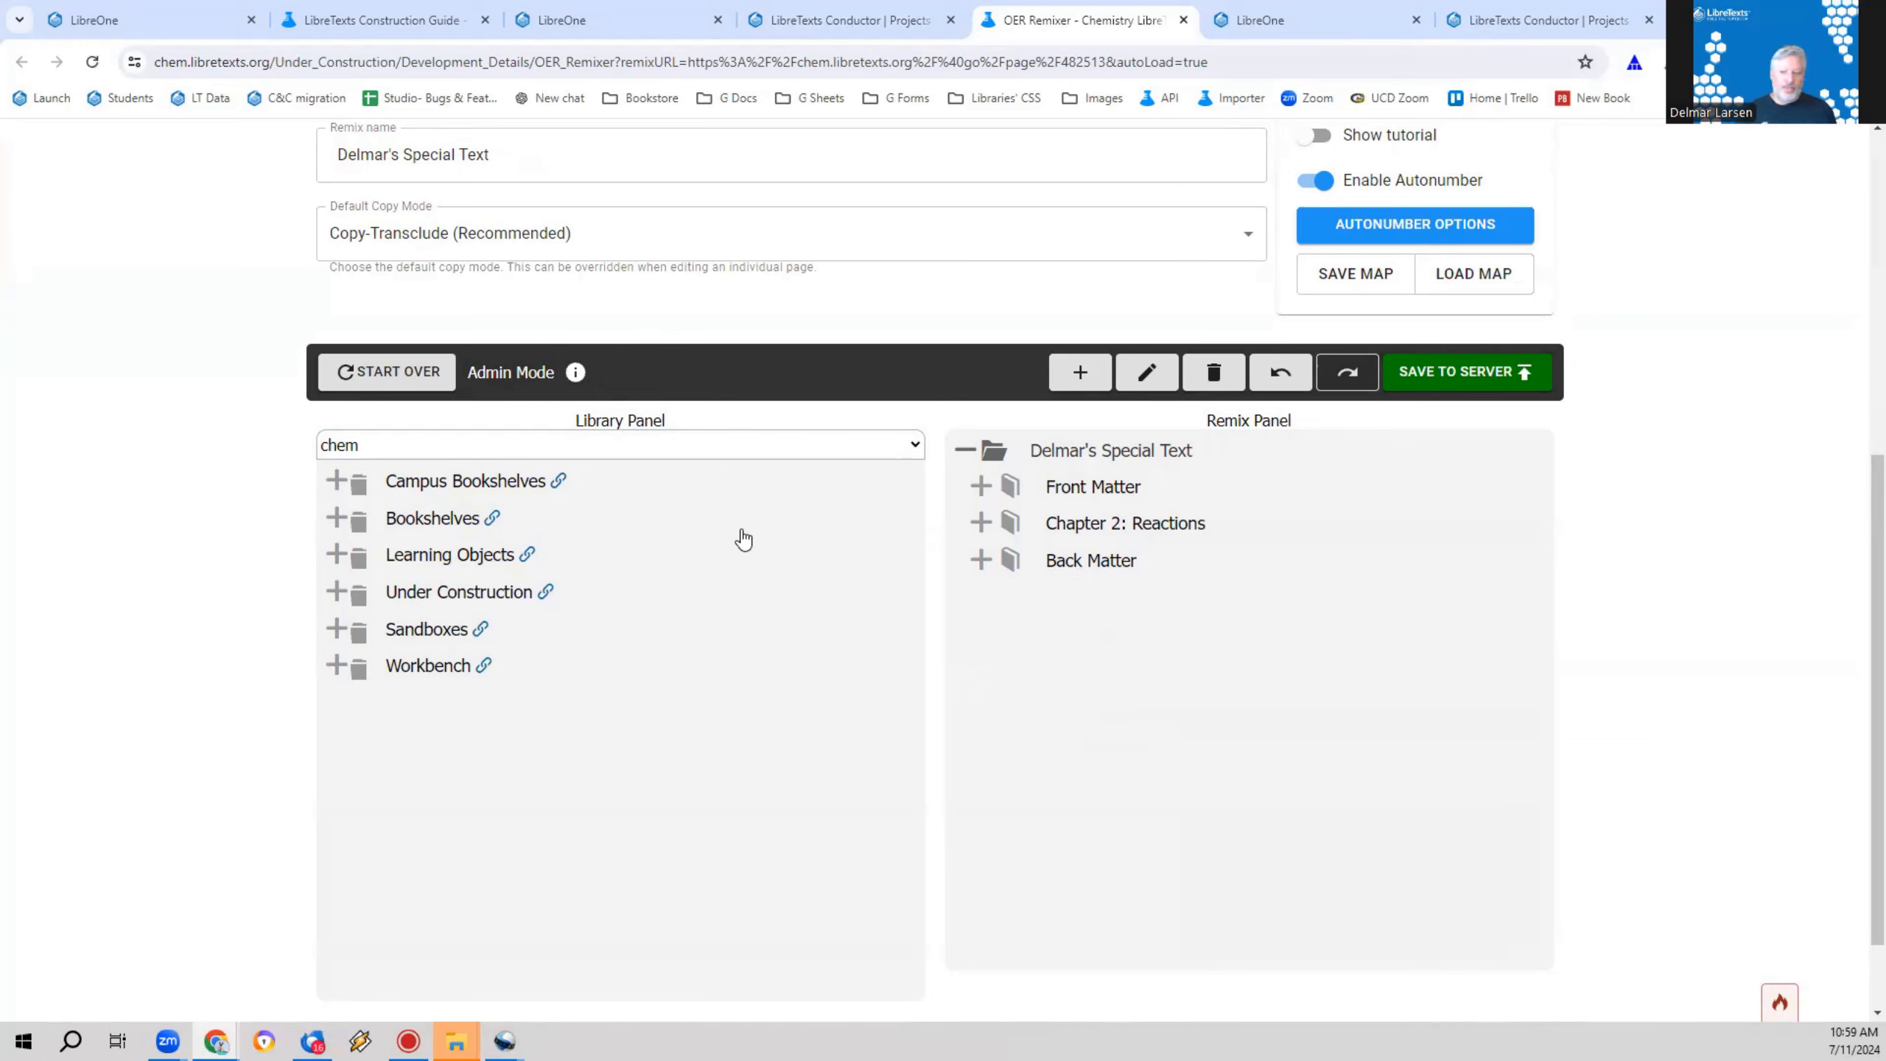
click(1124, 450)
click(1087, 383)
click(1086, 383)
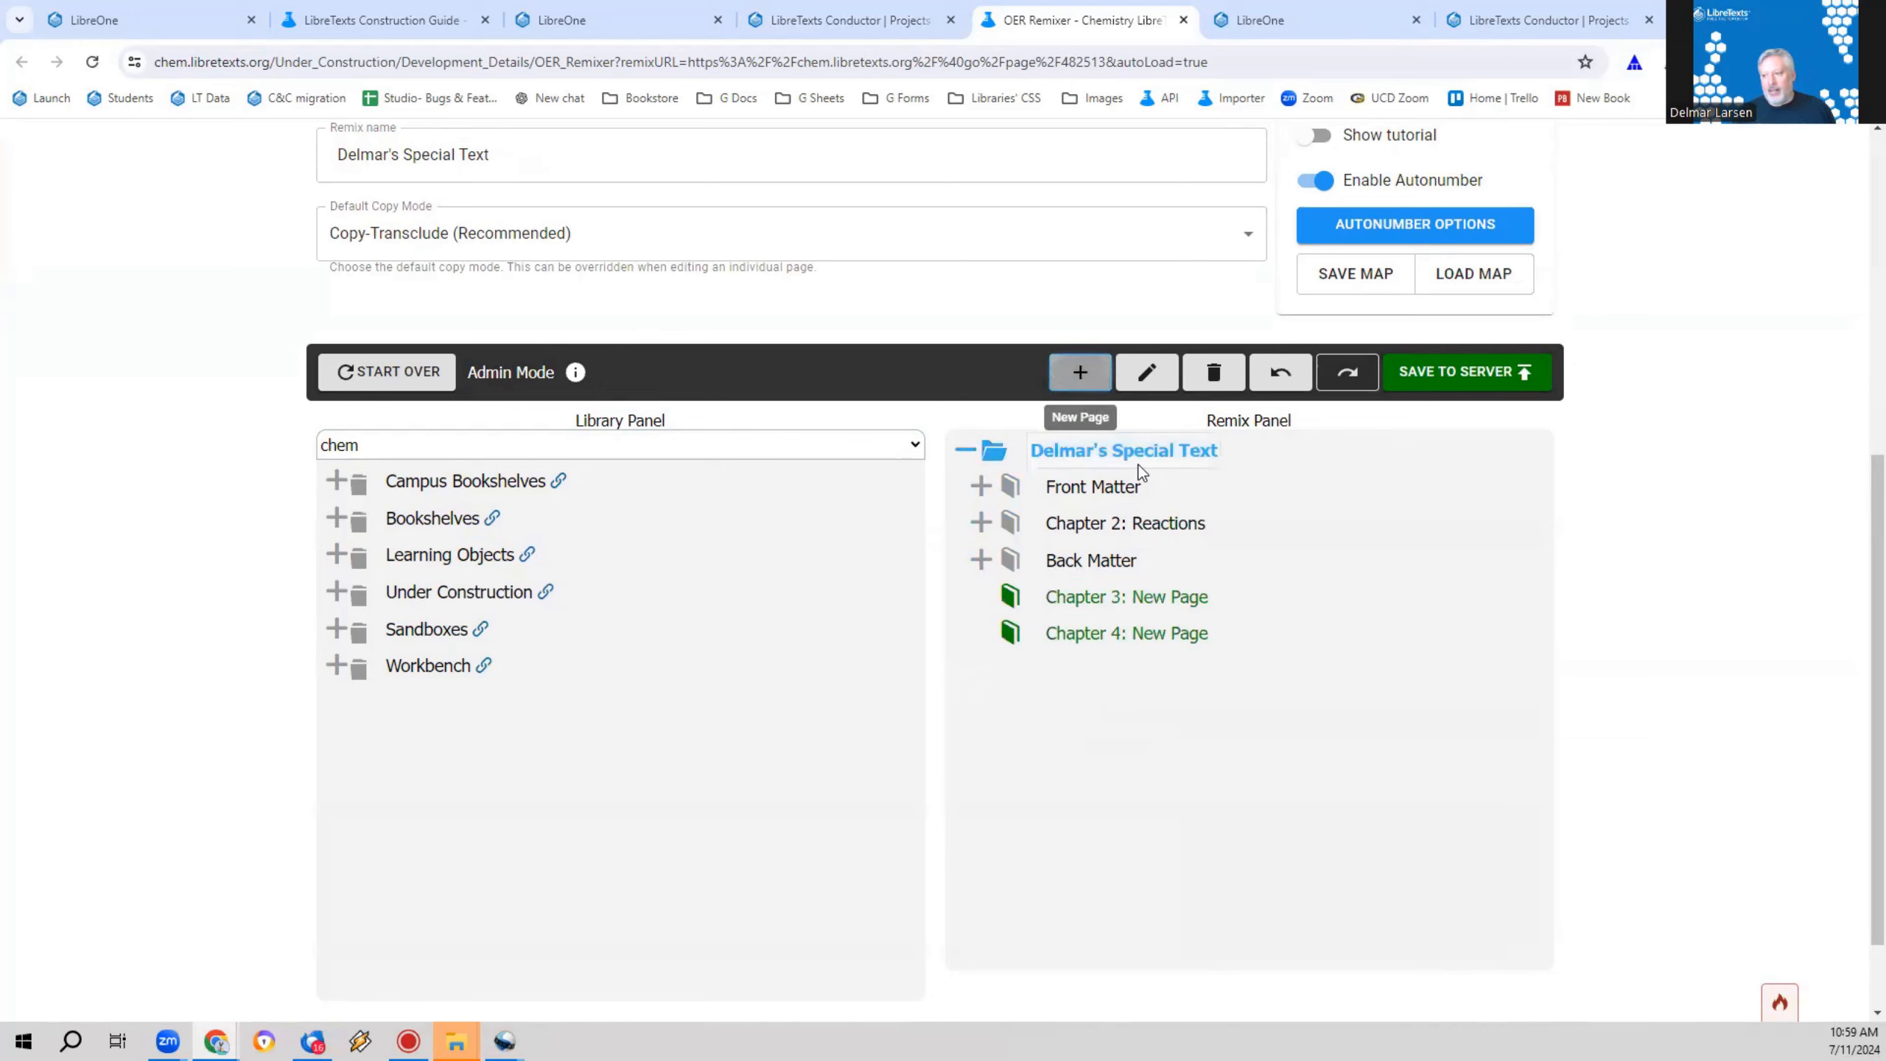
click(1151, 639)
click(1213, 375)
Step: Title the new chapter with the author's first name in possessive form plus "Special Chapter" and save the edits
double_click(1169, 594)
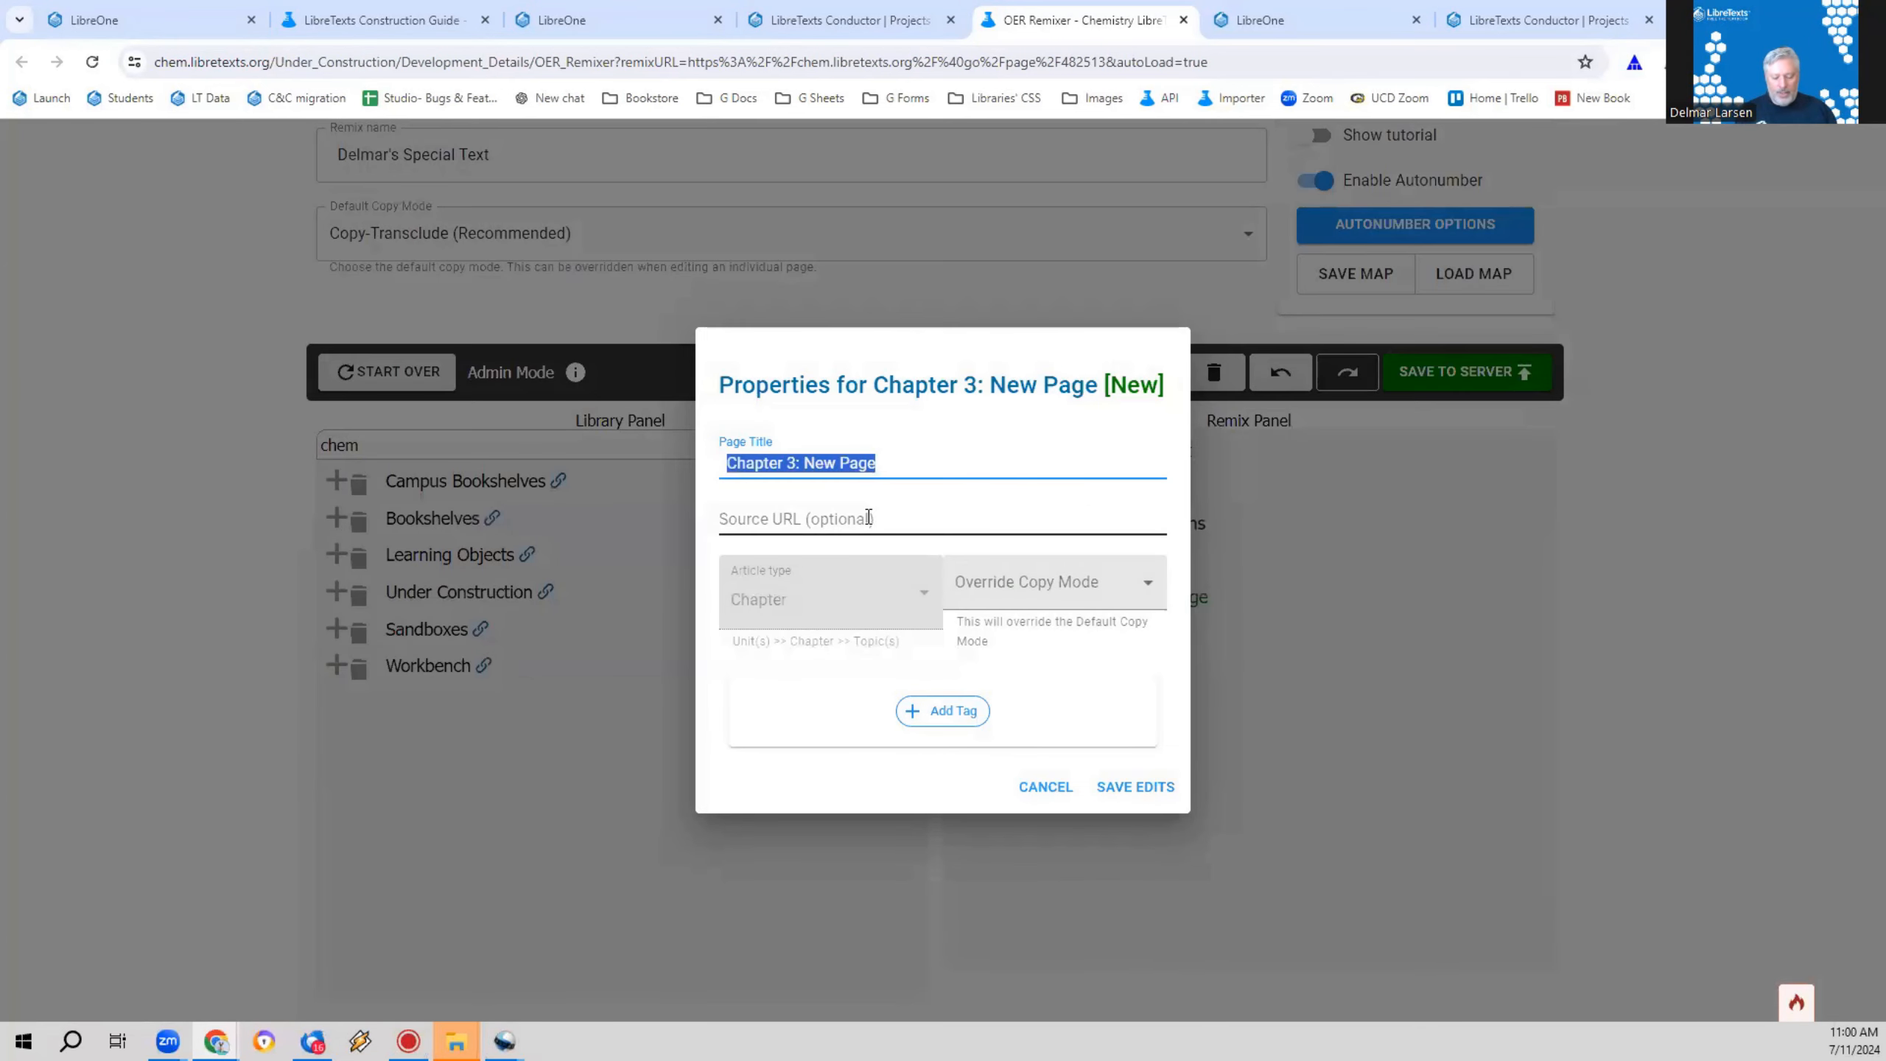
text(De)
key(BackSpace)
key(BackSpace)
text(Delkmar)
key(BackSpace)
key(BackSpace)
key(BackSpace)
key(BackSpace)
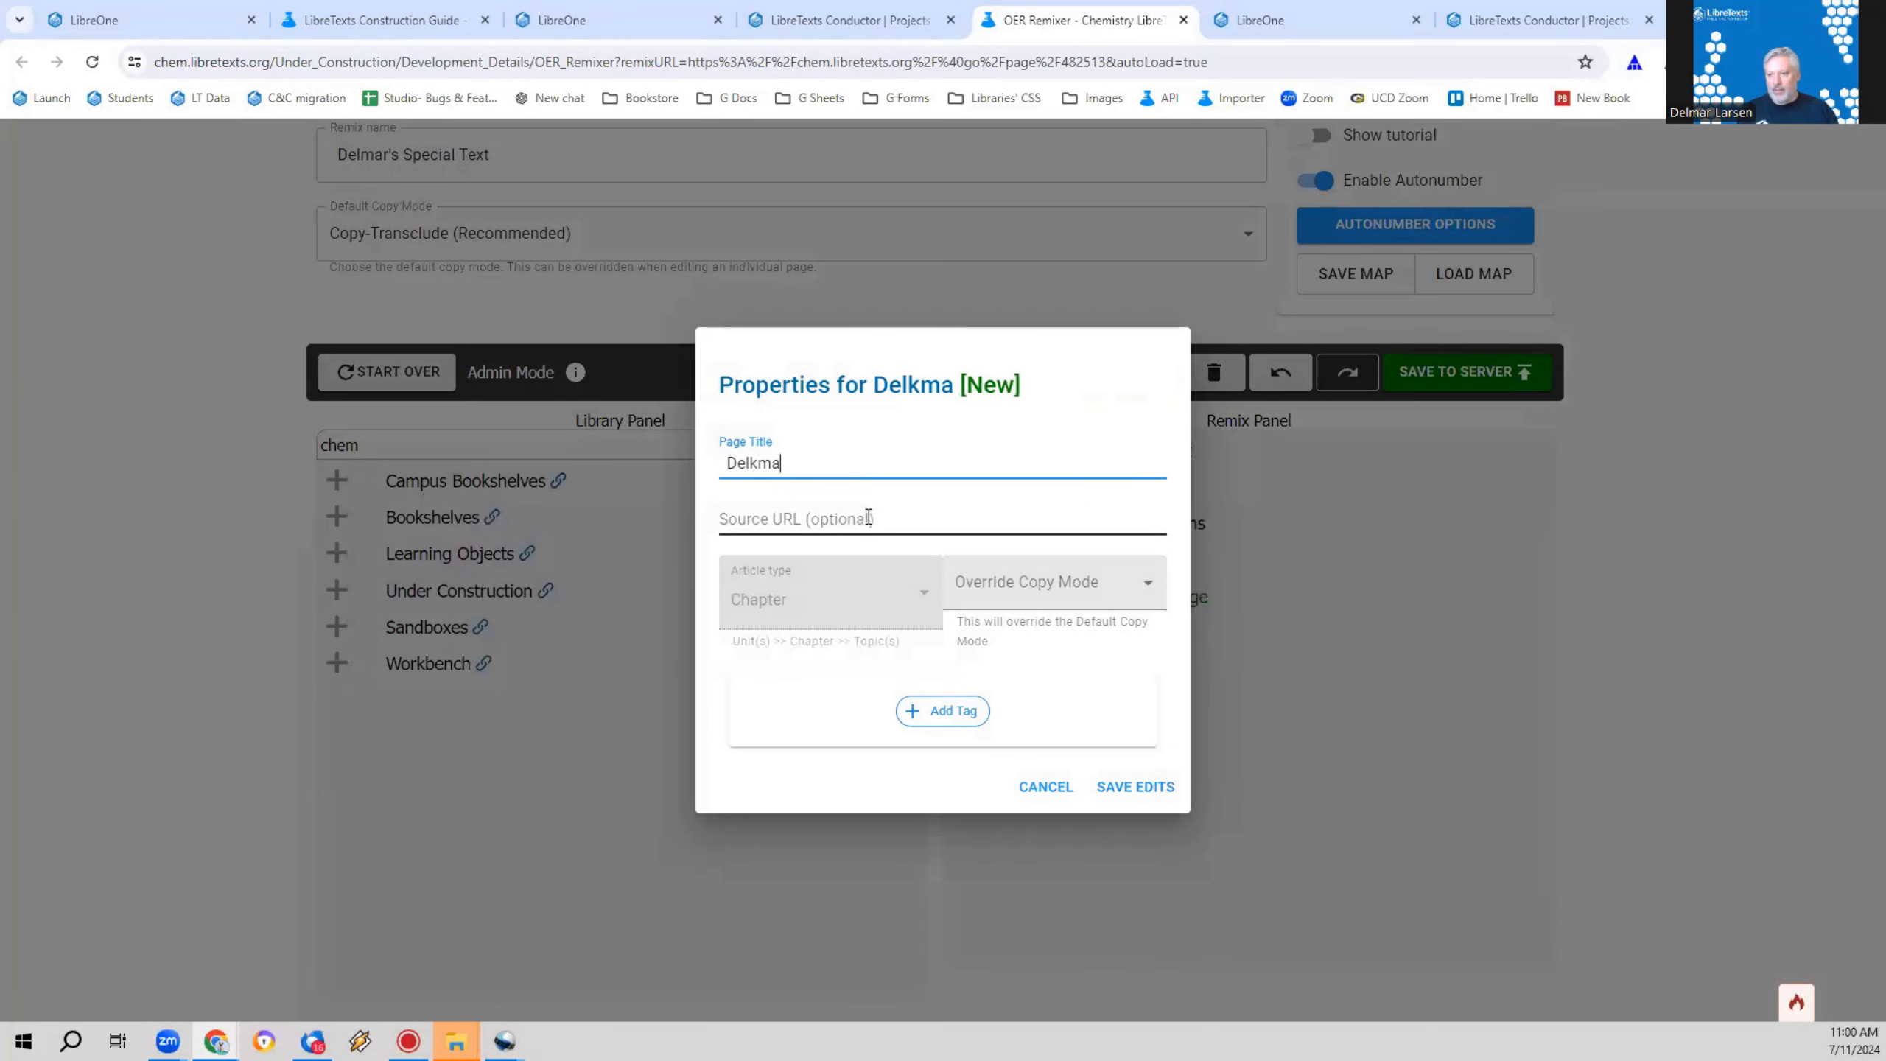
text(mar's Special Chapter)
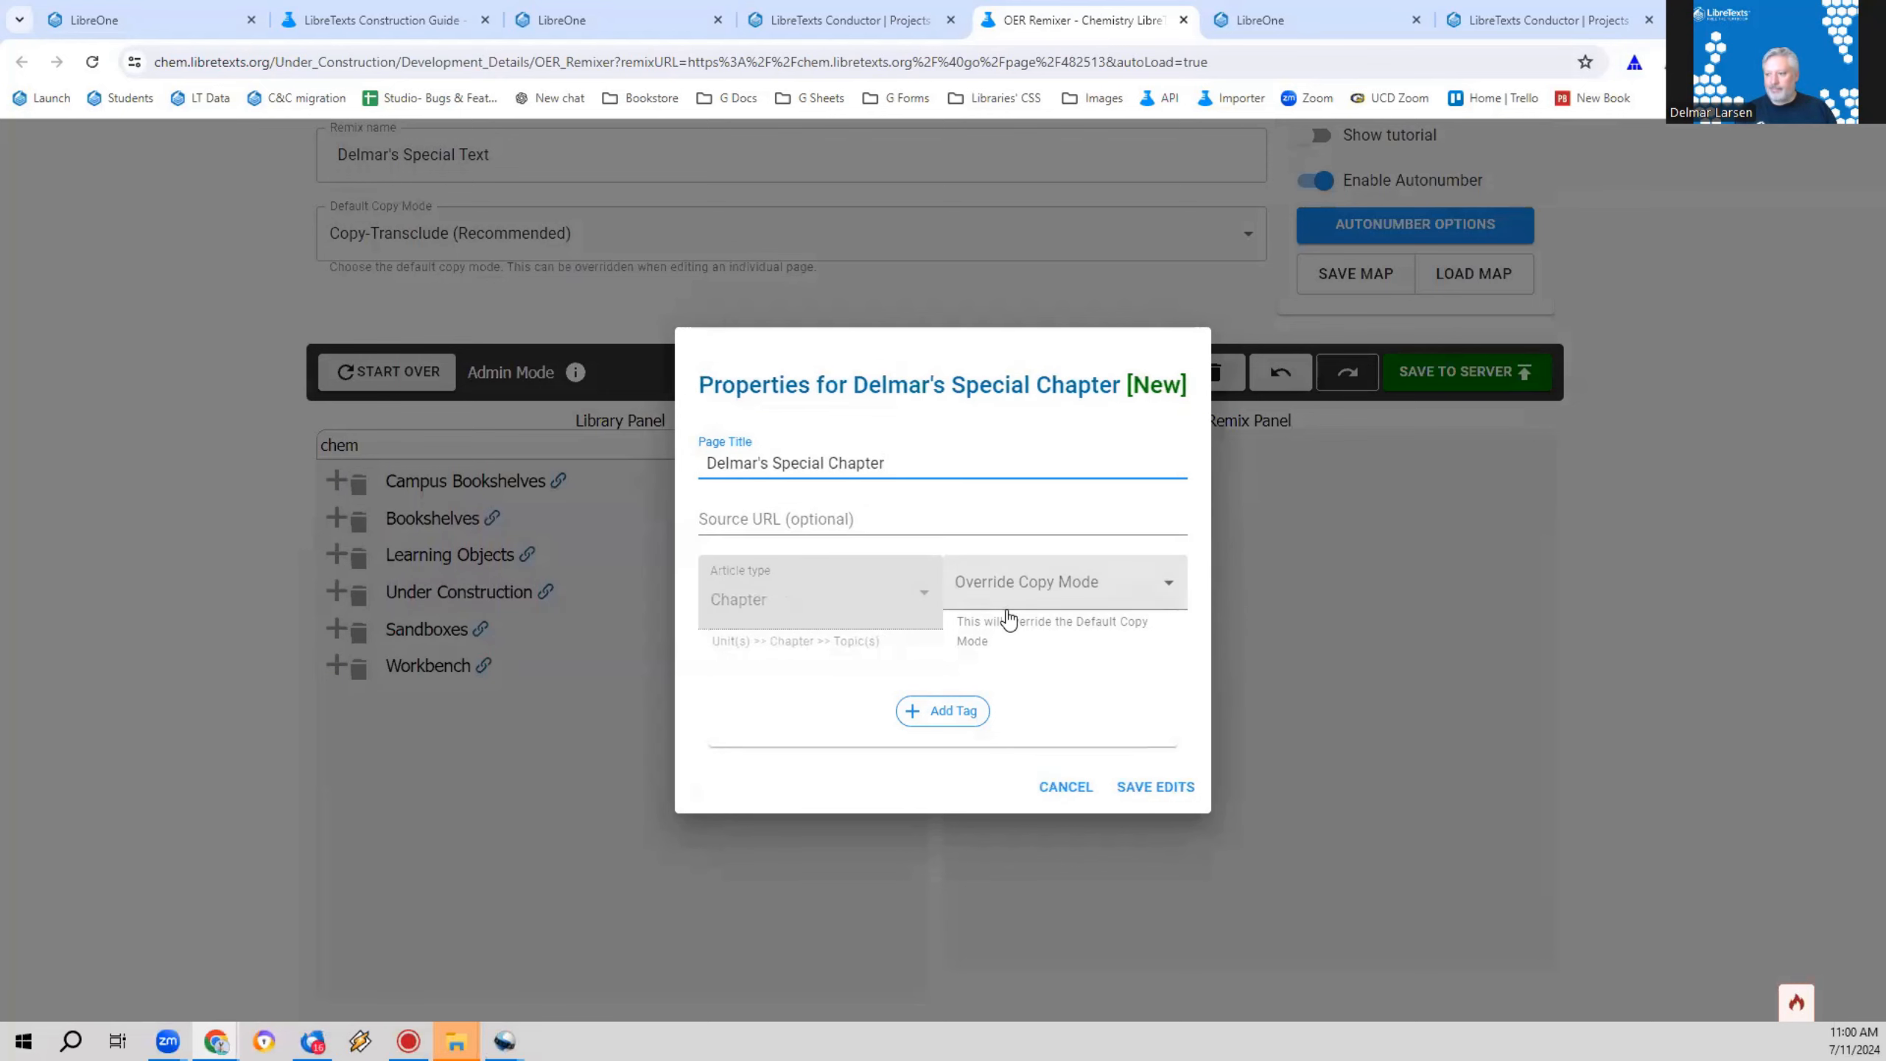
click(1143, 786)
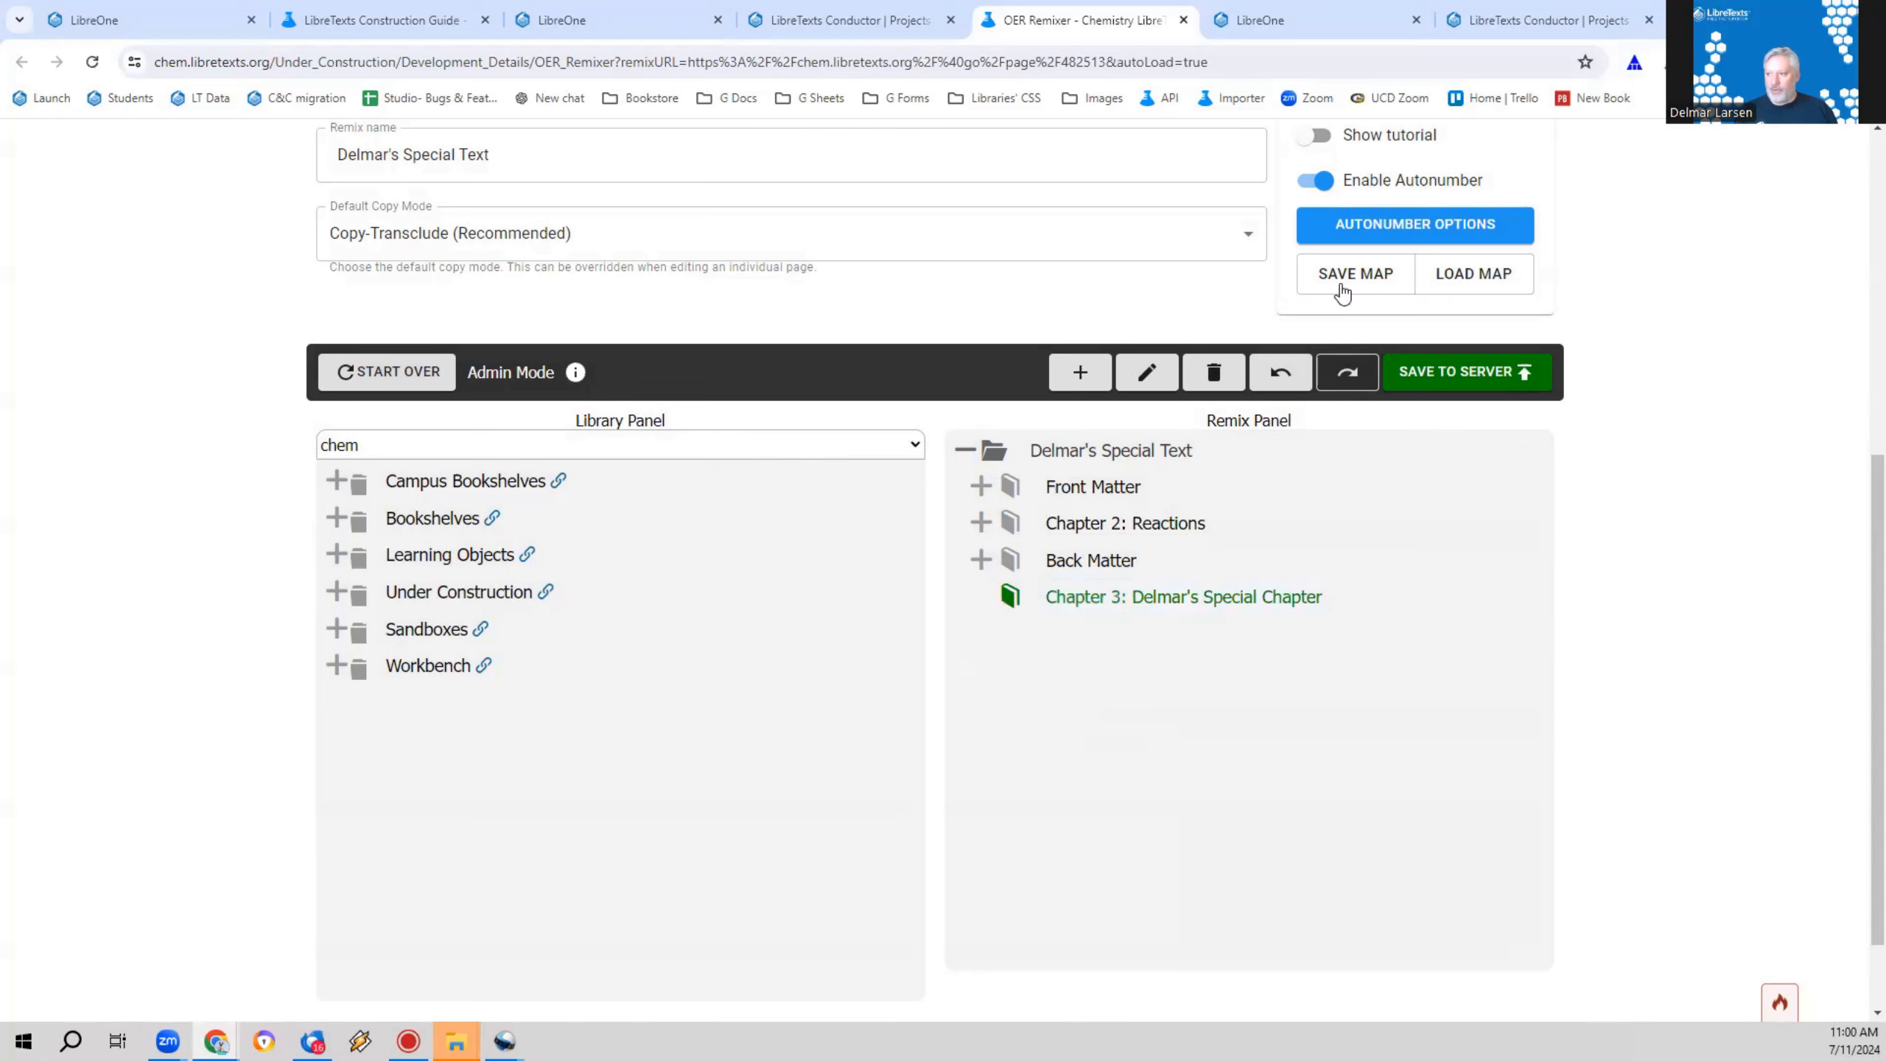
Step: Add a page inside the new chapter and title it with the author's first name in possessive form plus "Special Special Page"
click(1160, 595)
click(1080, 371)
click(1070, 634)
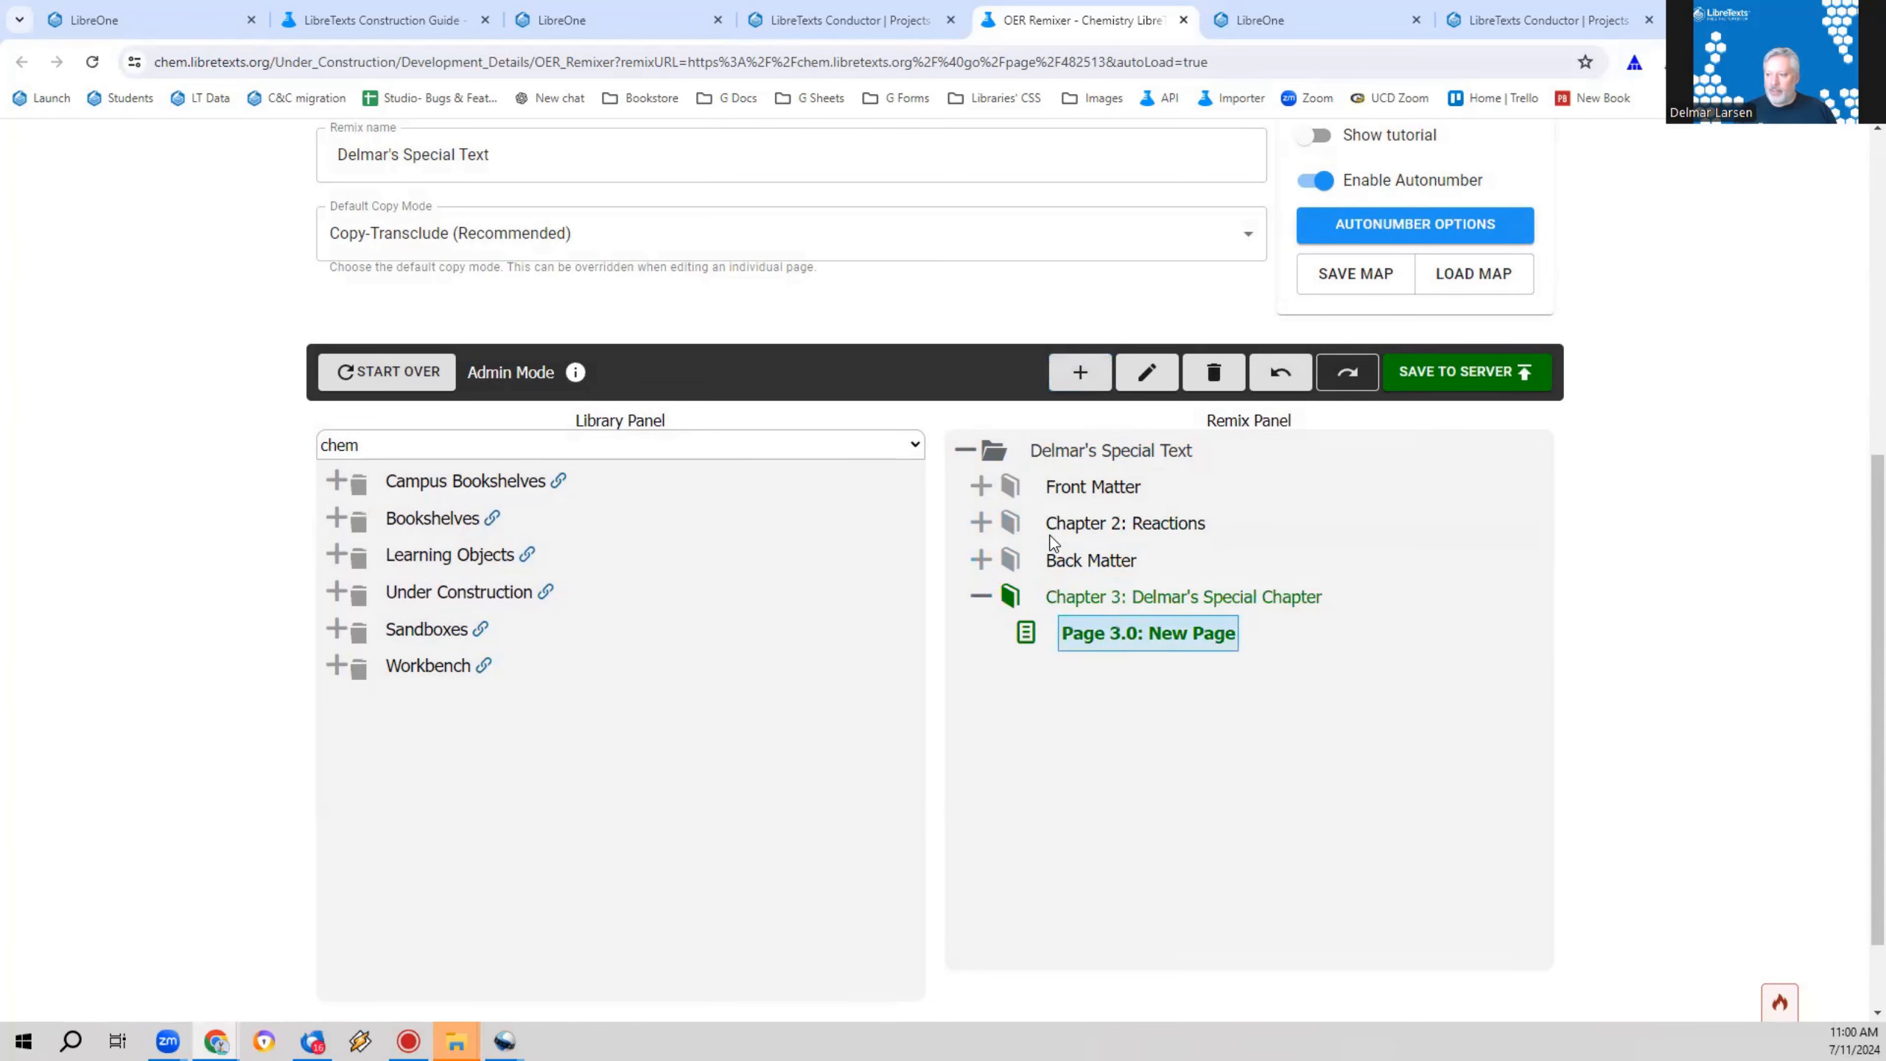
triple_click(885, 473)
text(Delma)
key(BackSpace)
key(BackSpace)
text(mar's )
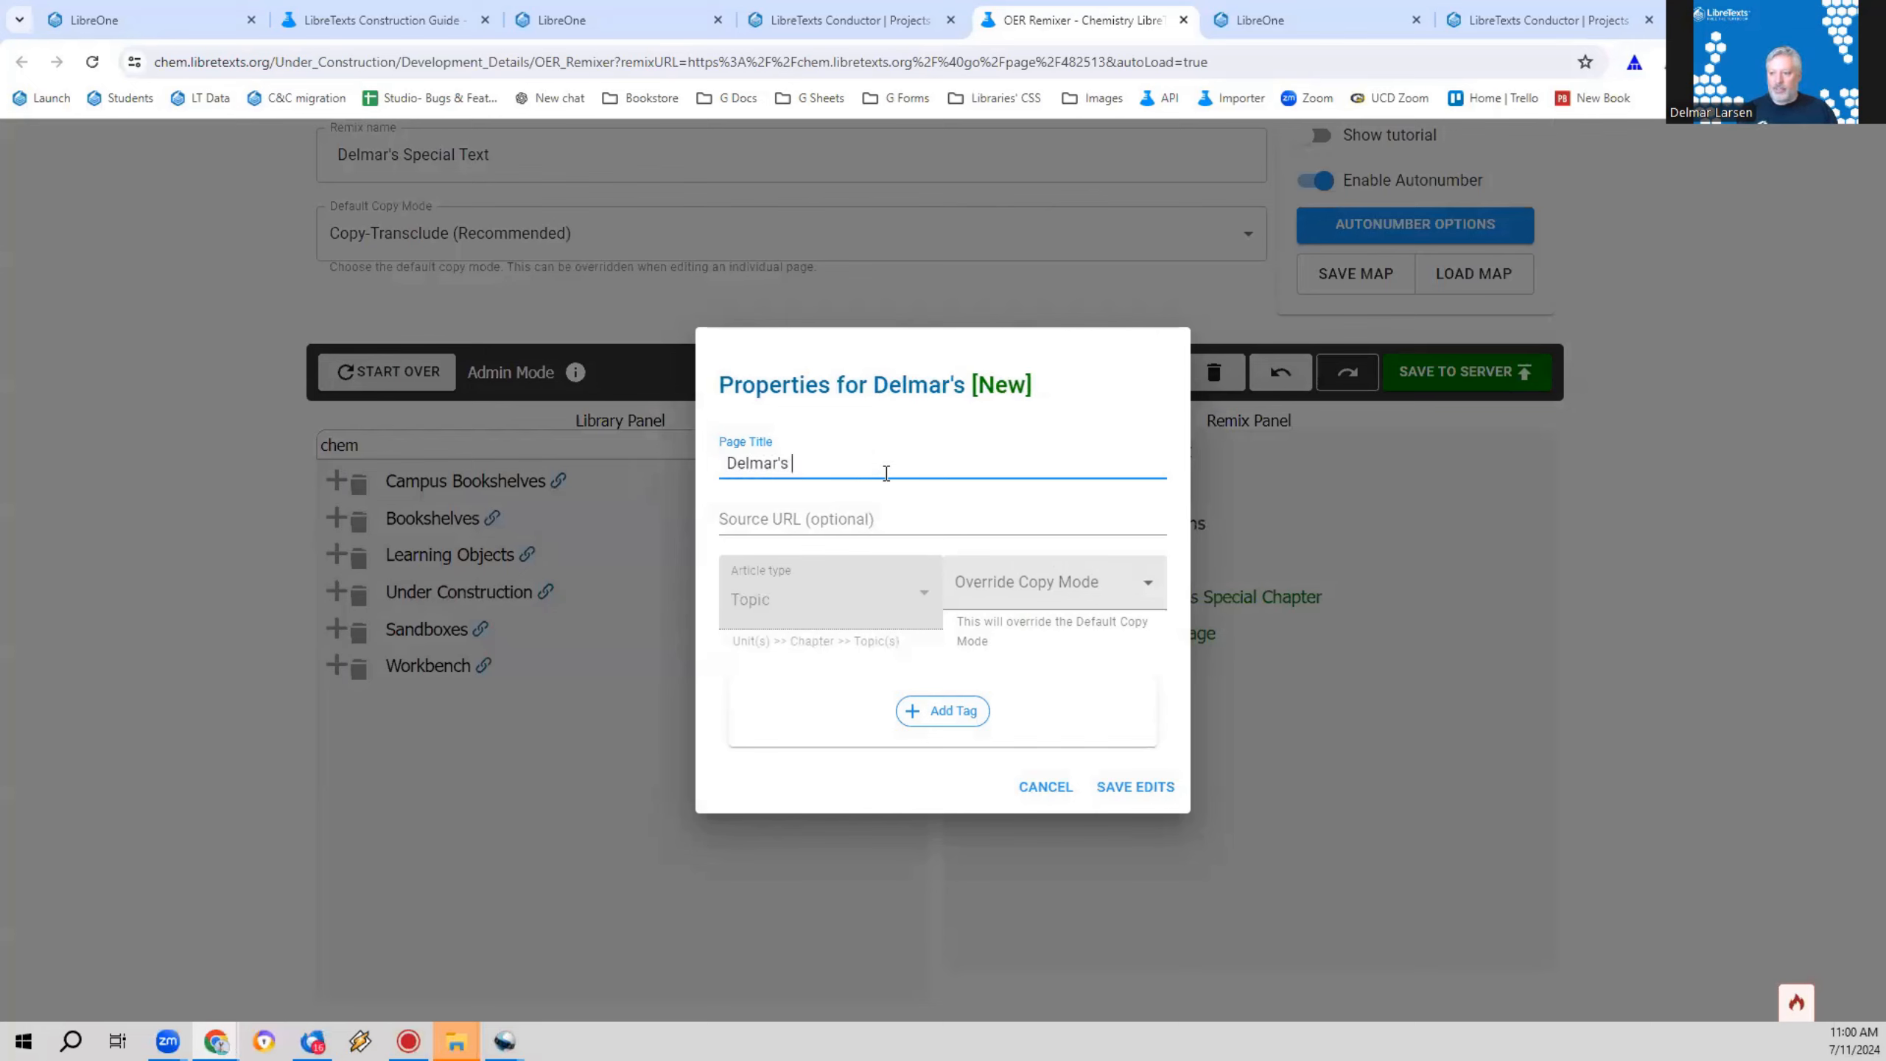
text(Special Spe)
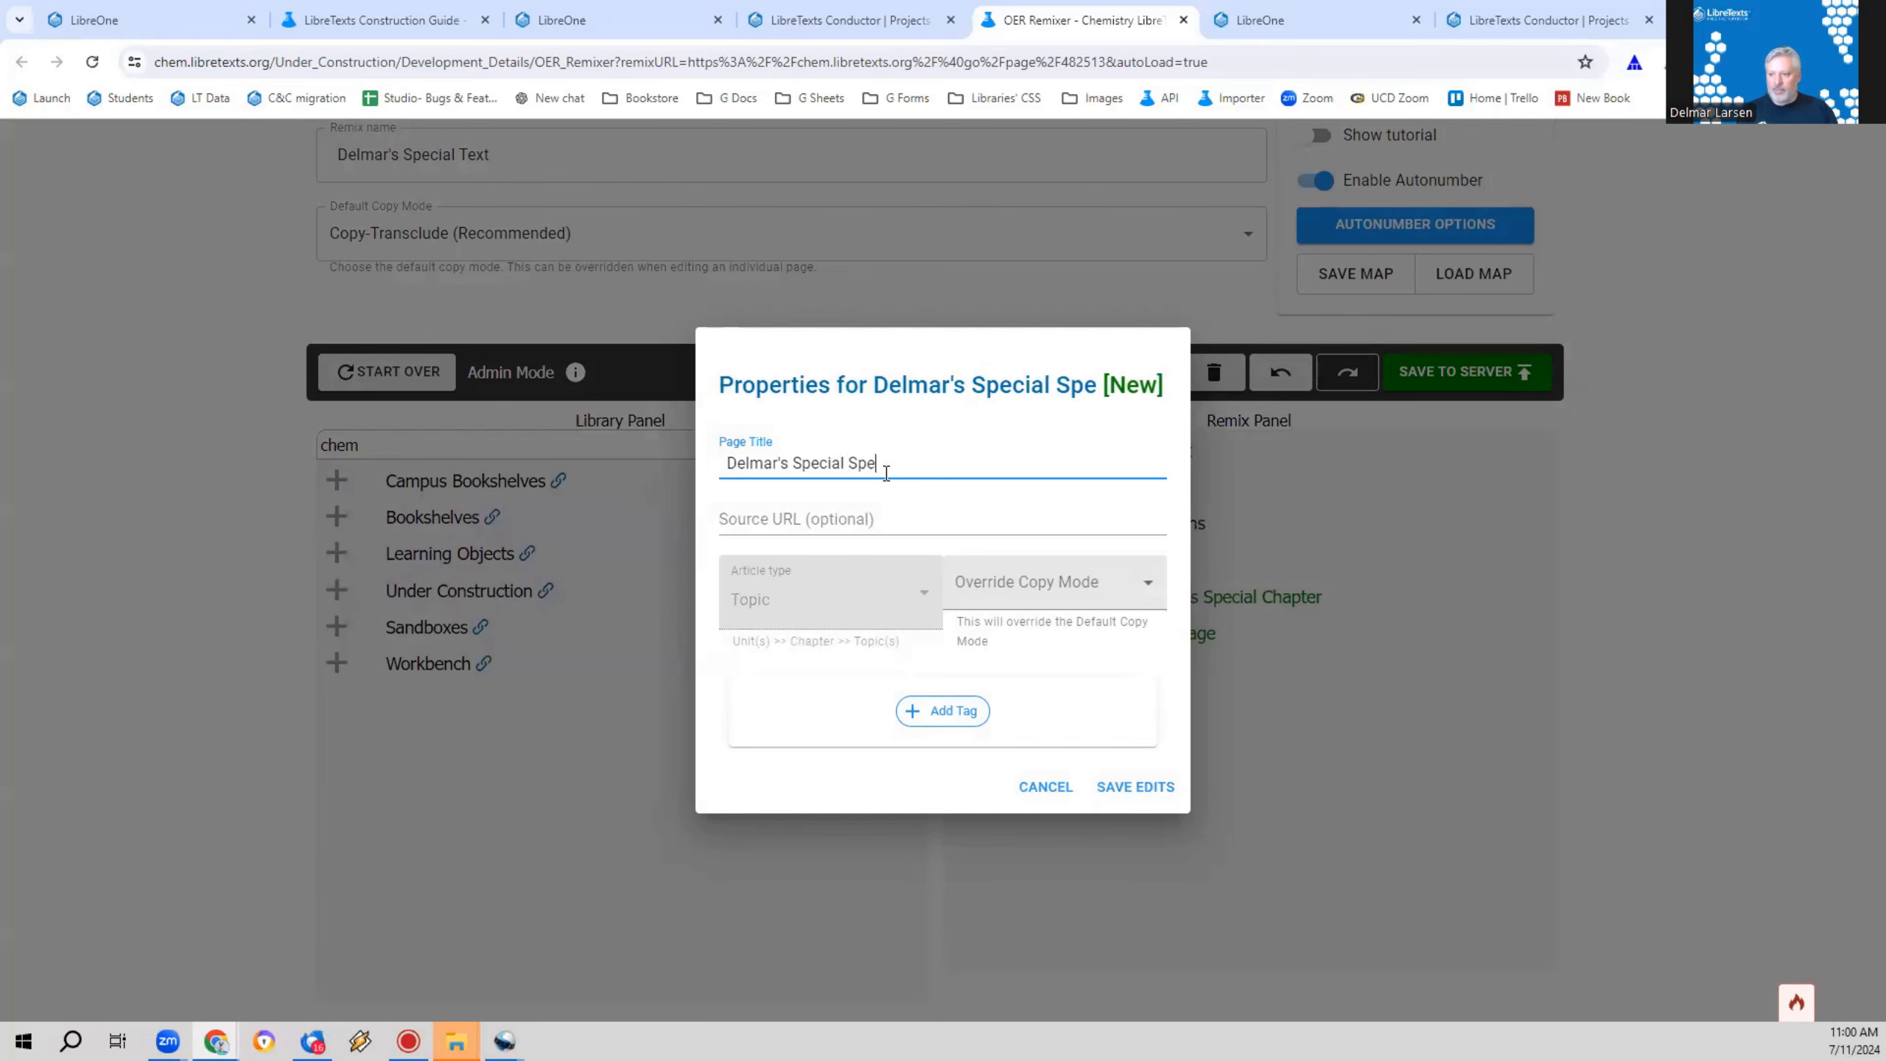
text(cial Page)
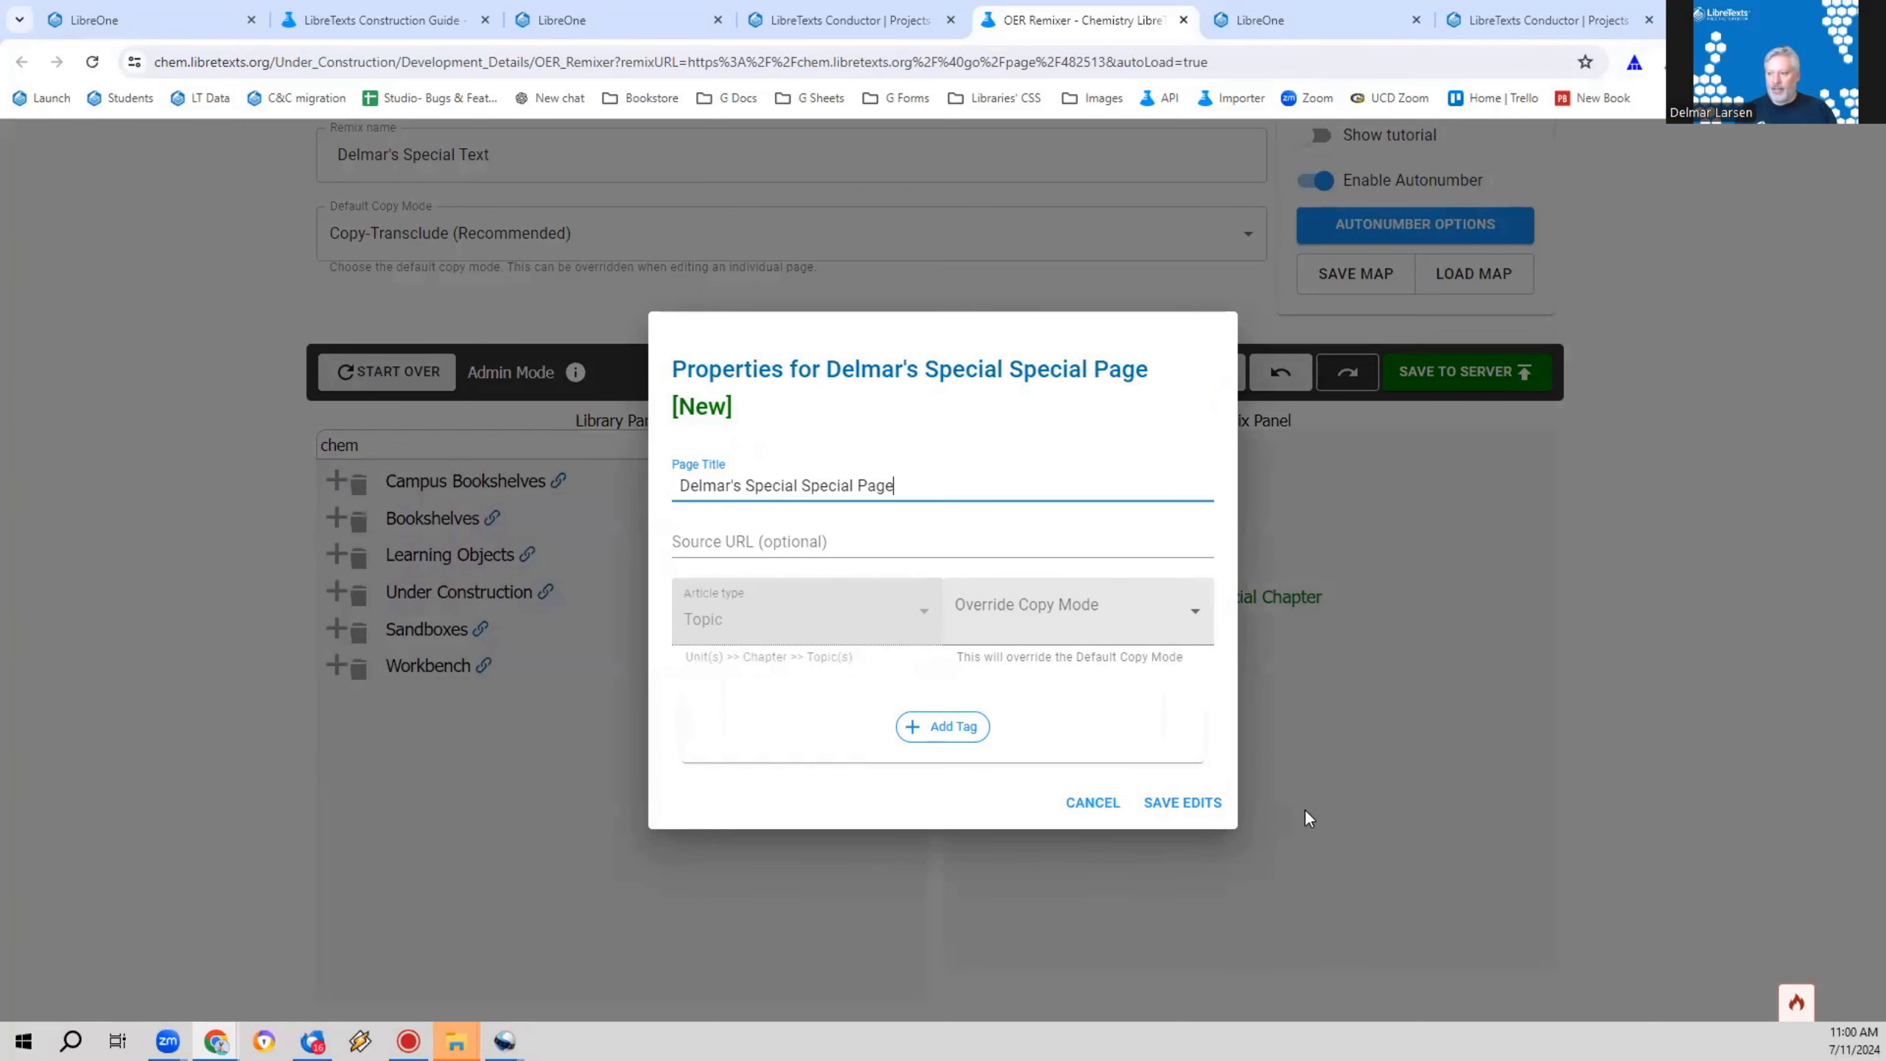
click(1185, 786)
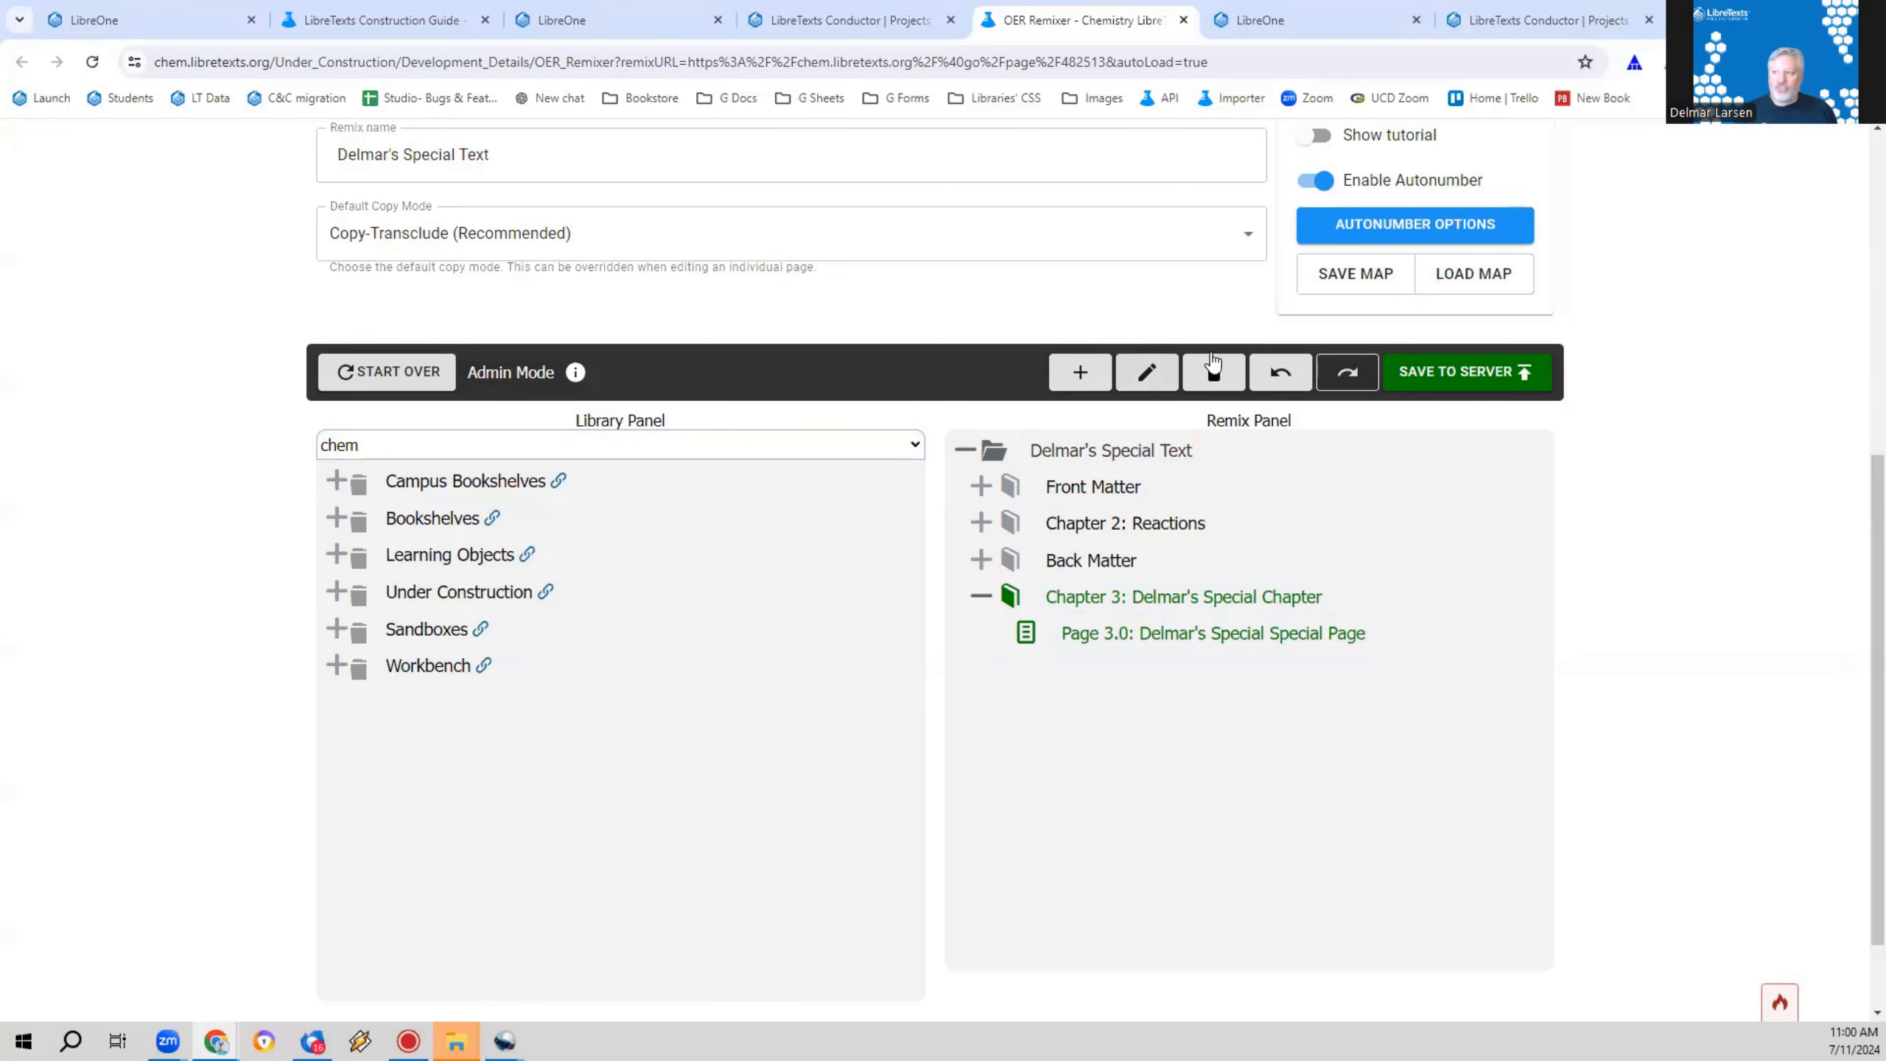
Step: Publish the remix with its added chapter and page to the server
click(1389, 361)
click(677, 888)
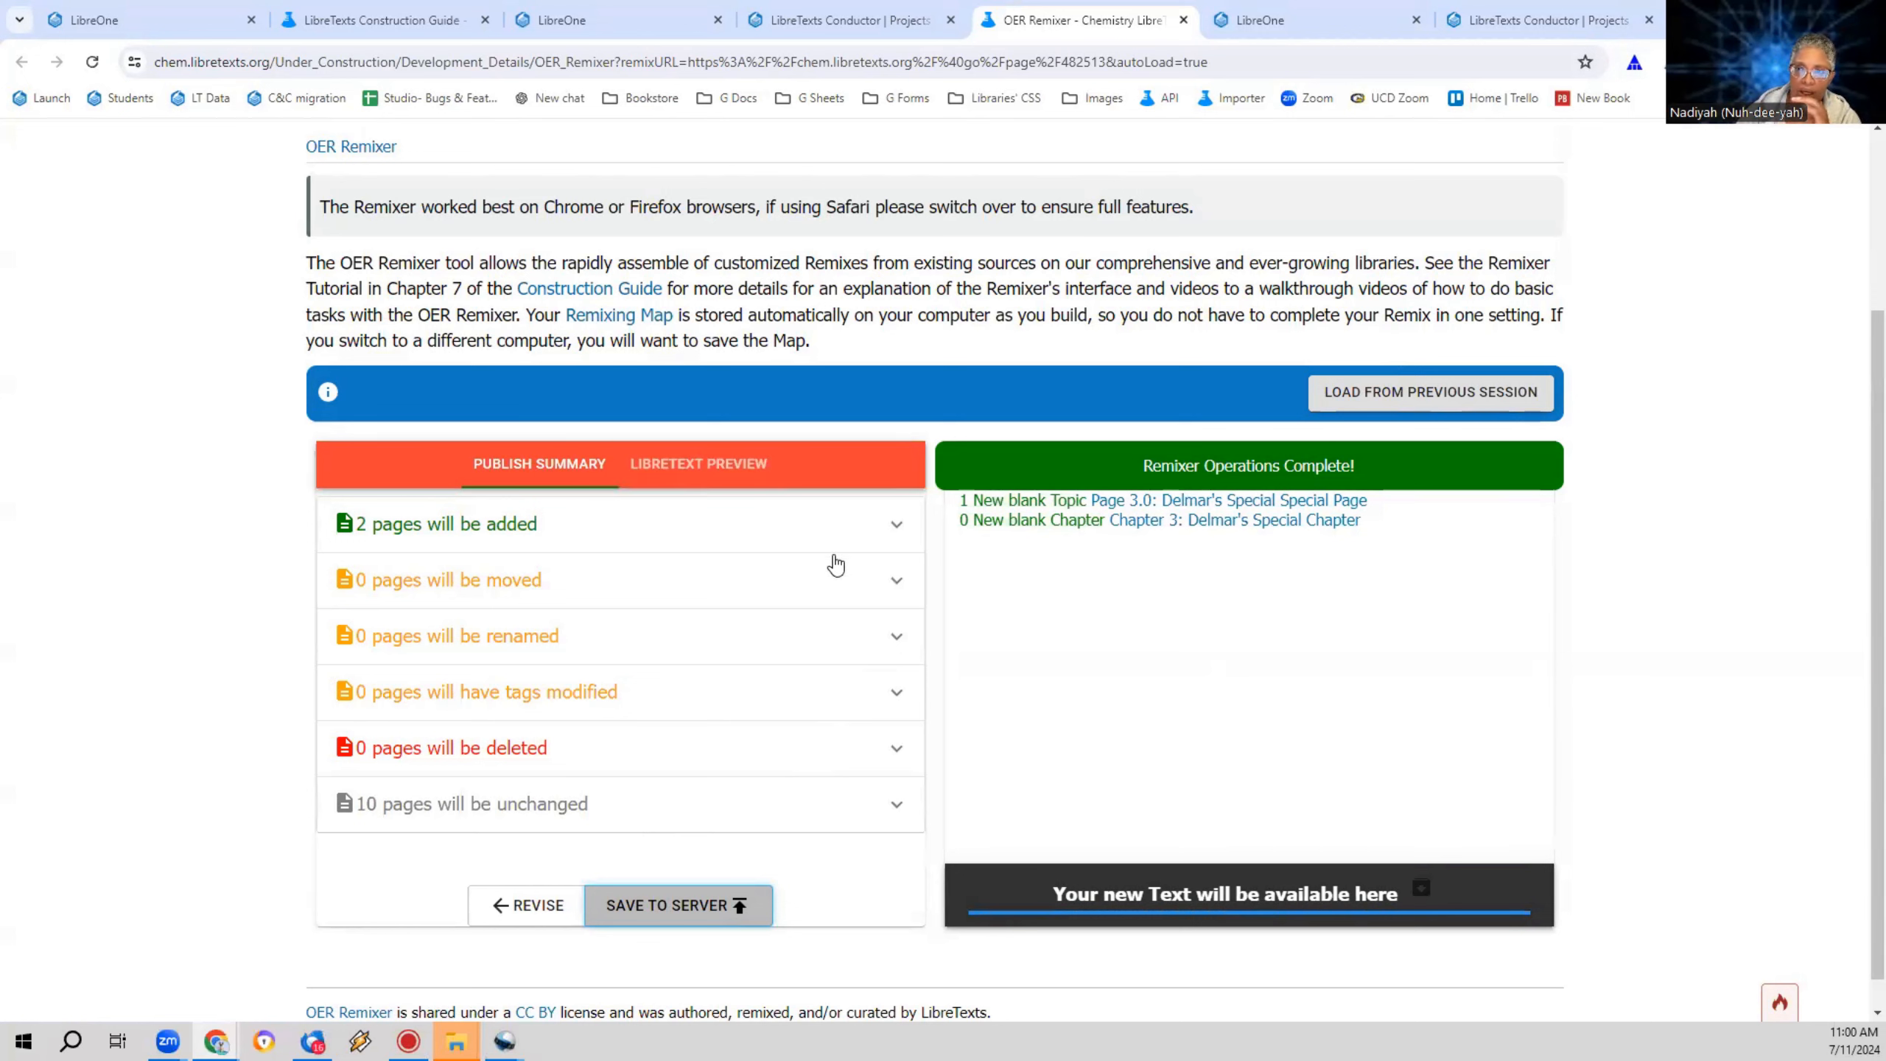
click(835, 16)
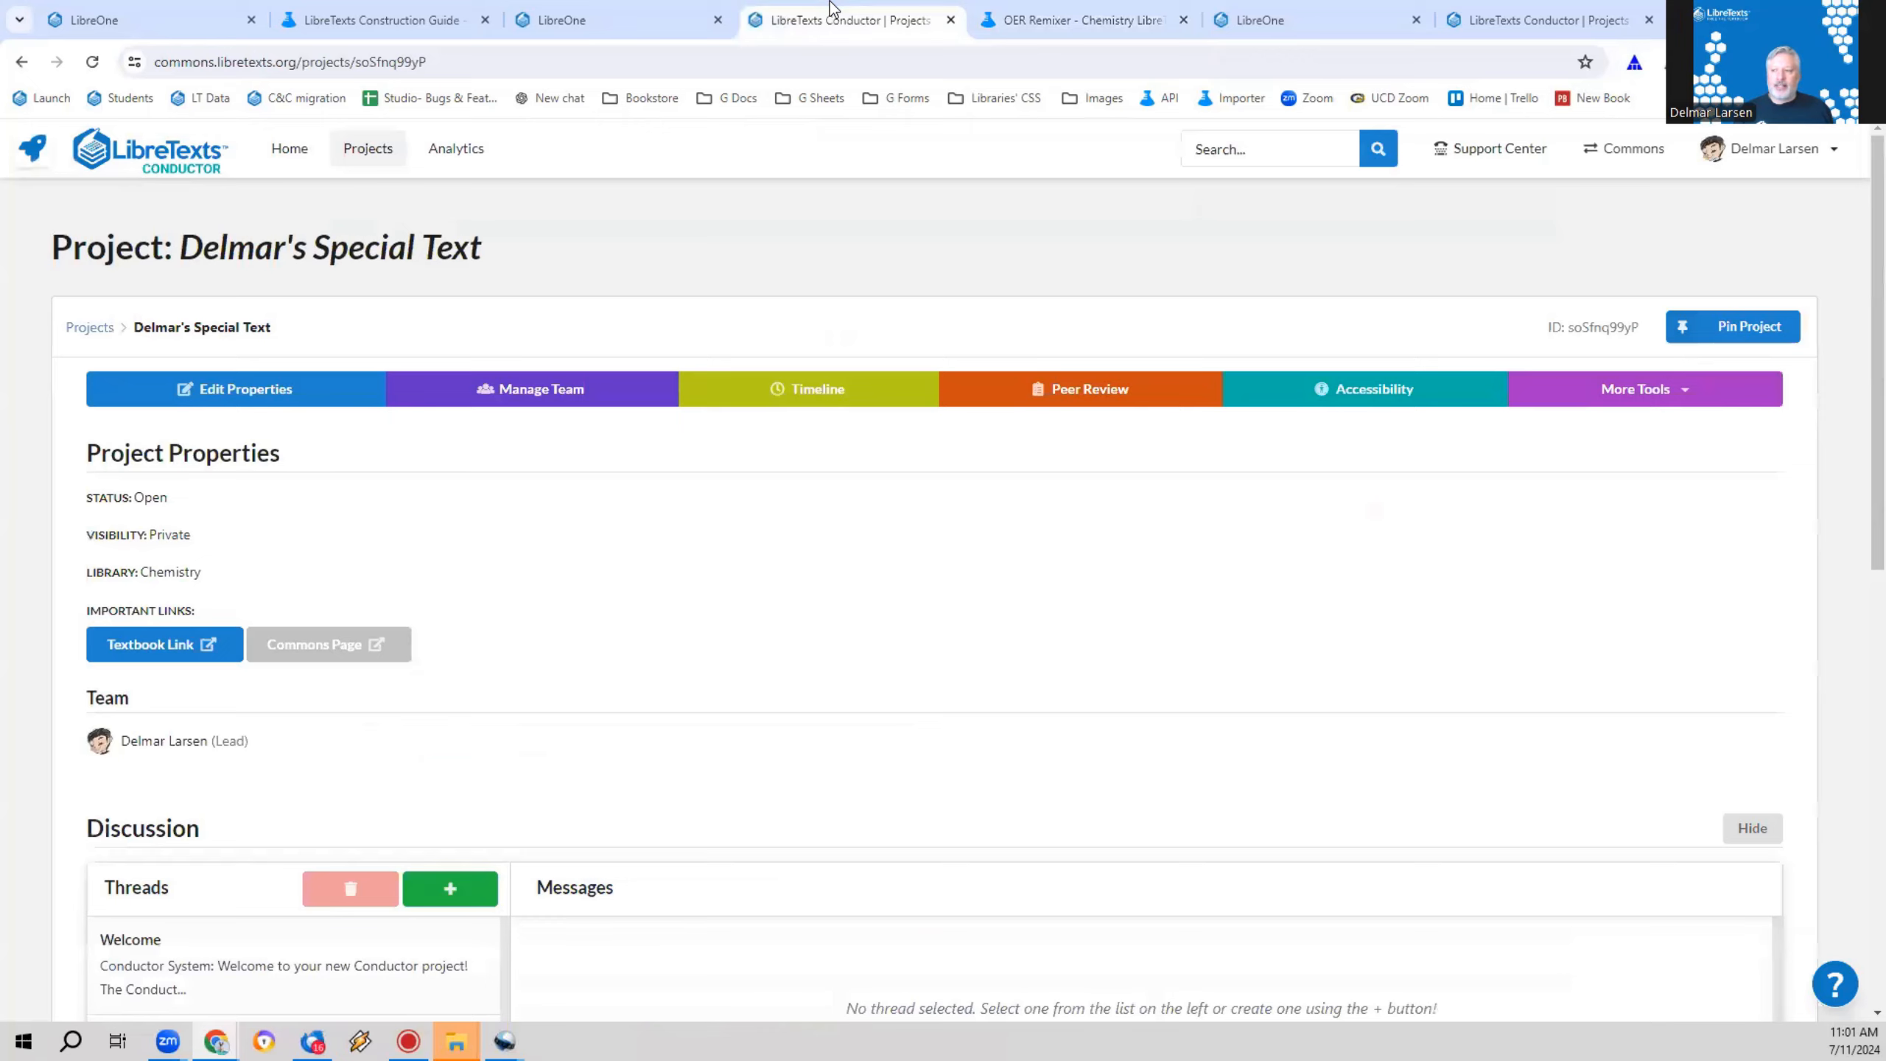
click(992, 13)
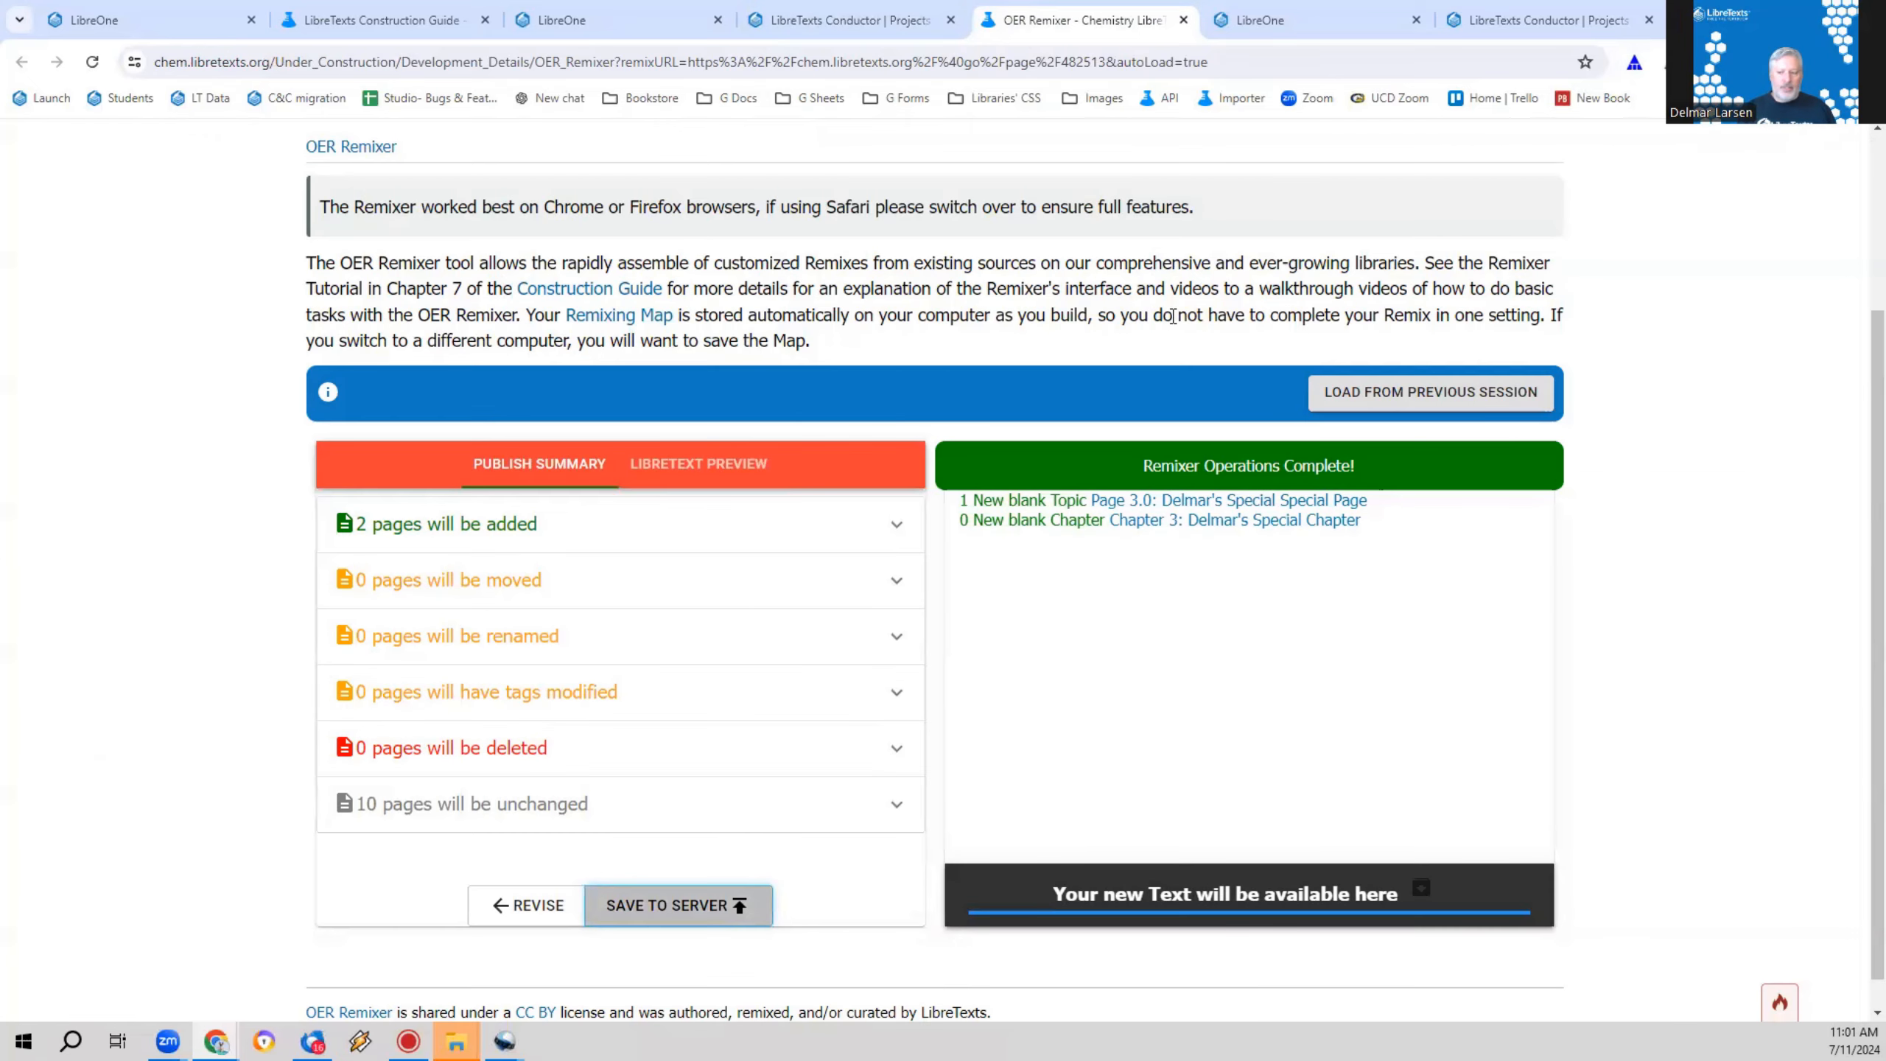
Step: Reload the current text for revision and add another new chapter under the book's root
click(529, 905)
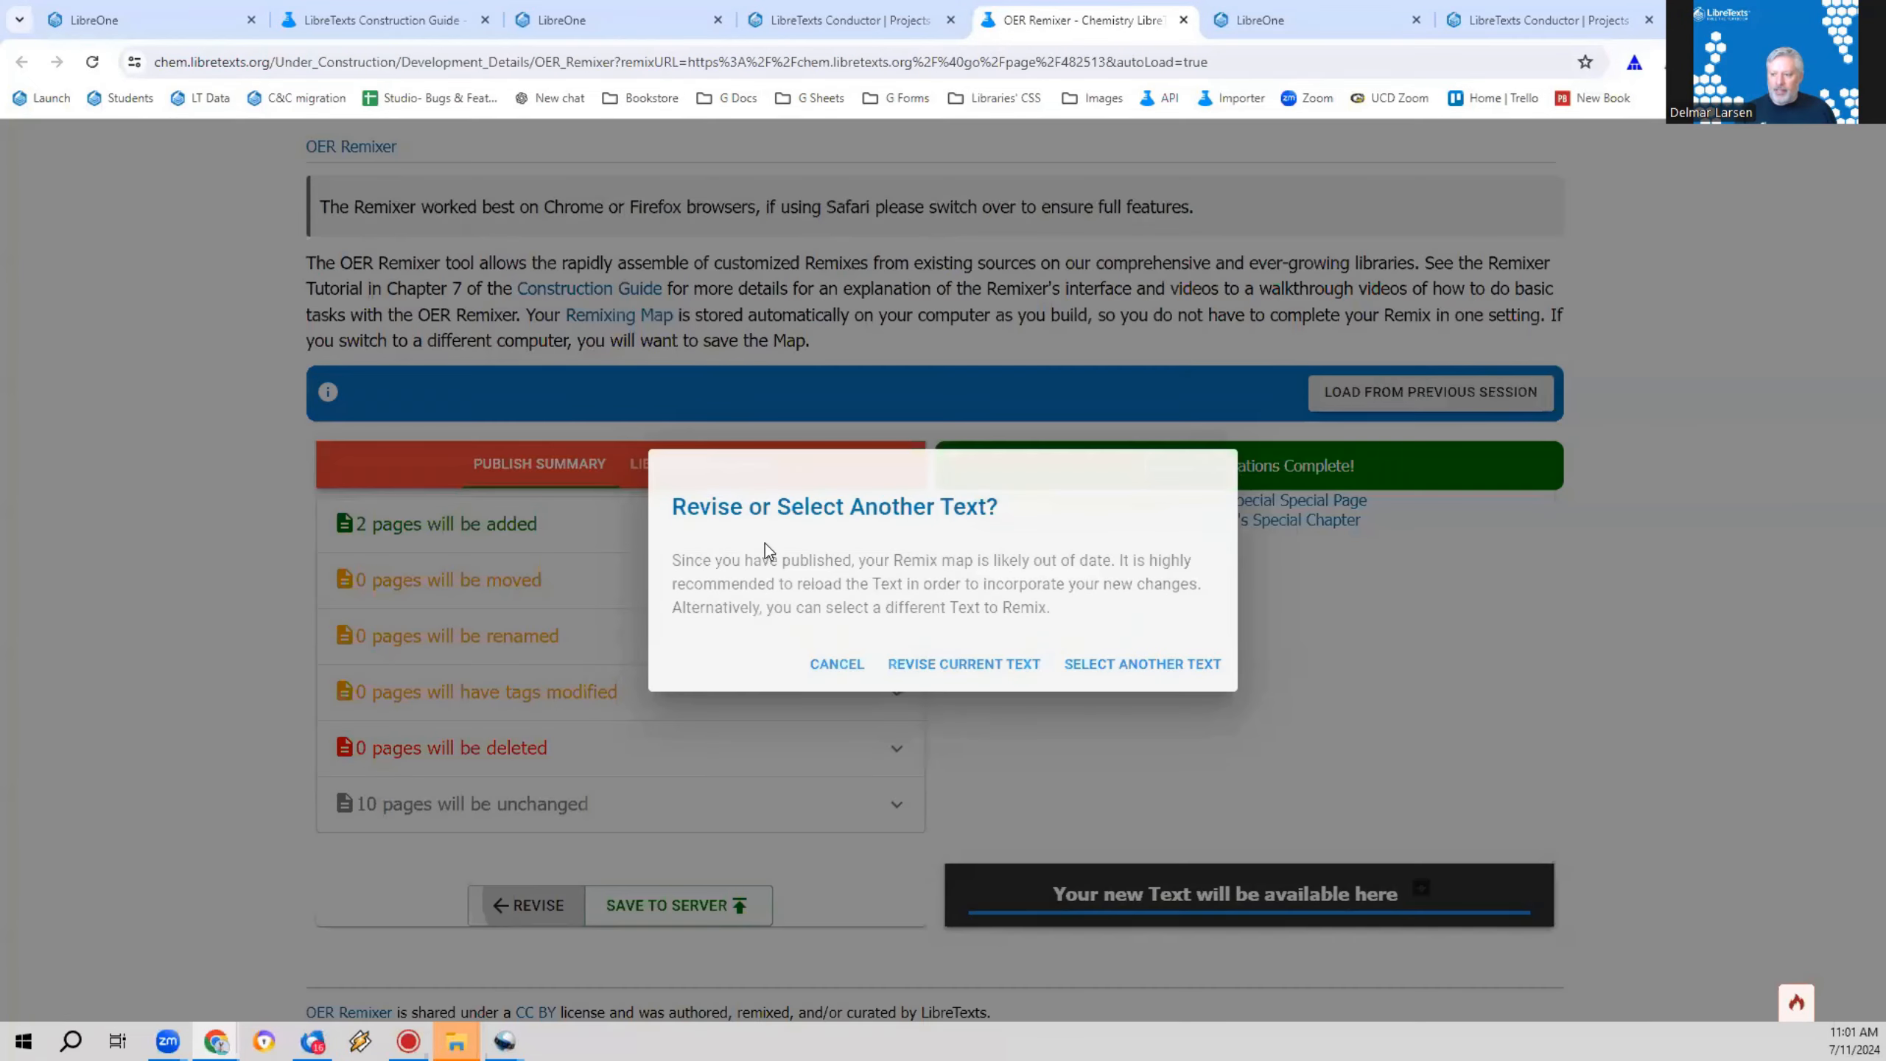
click(964, 666)
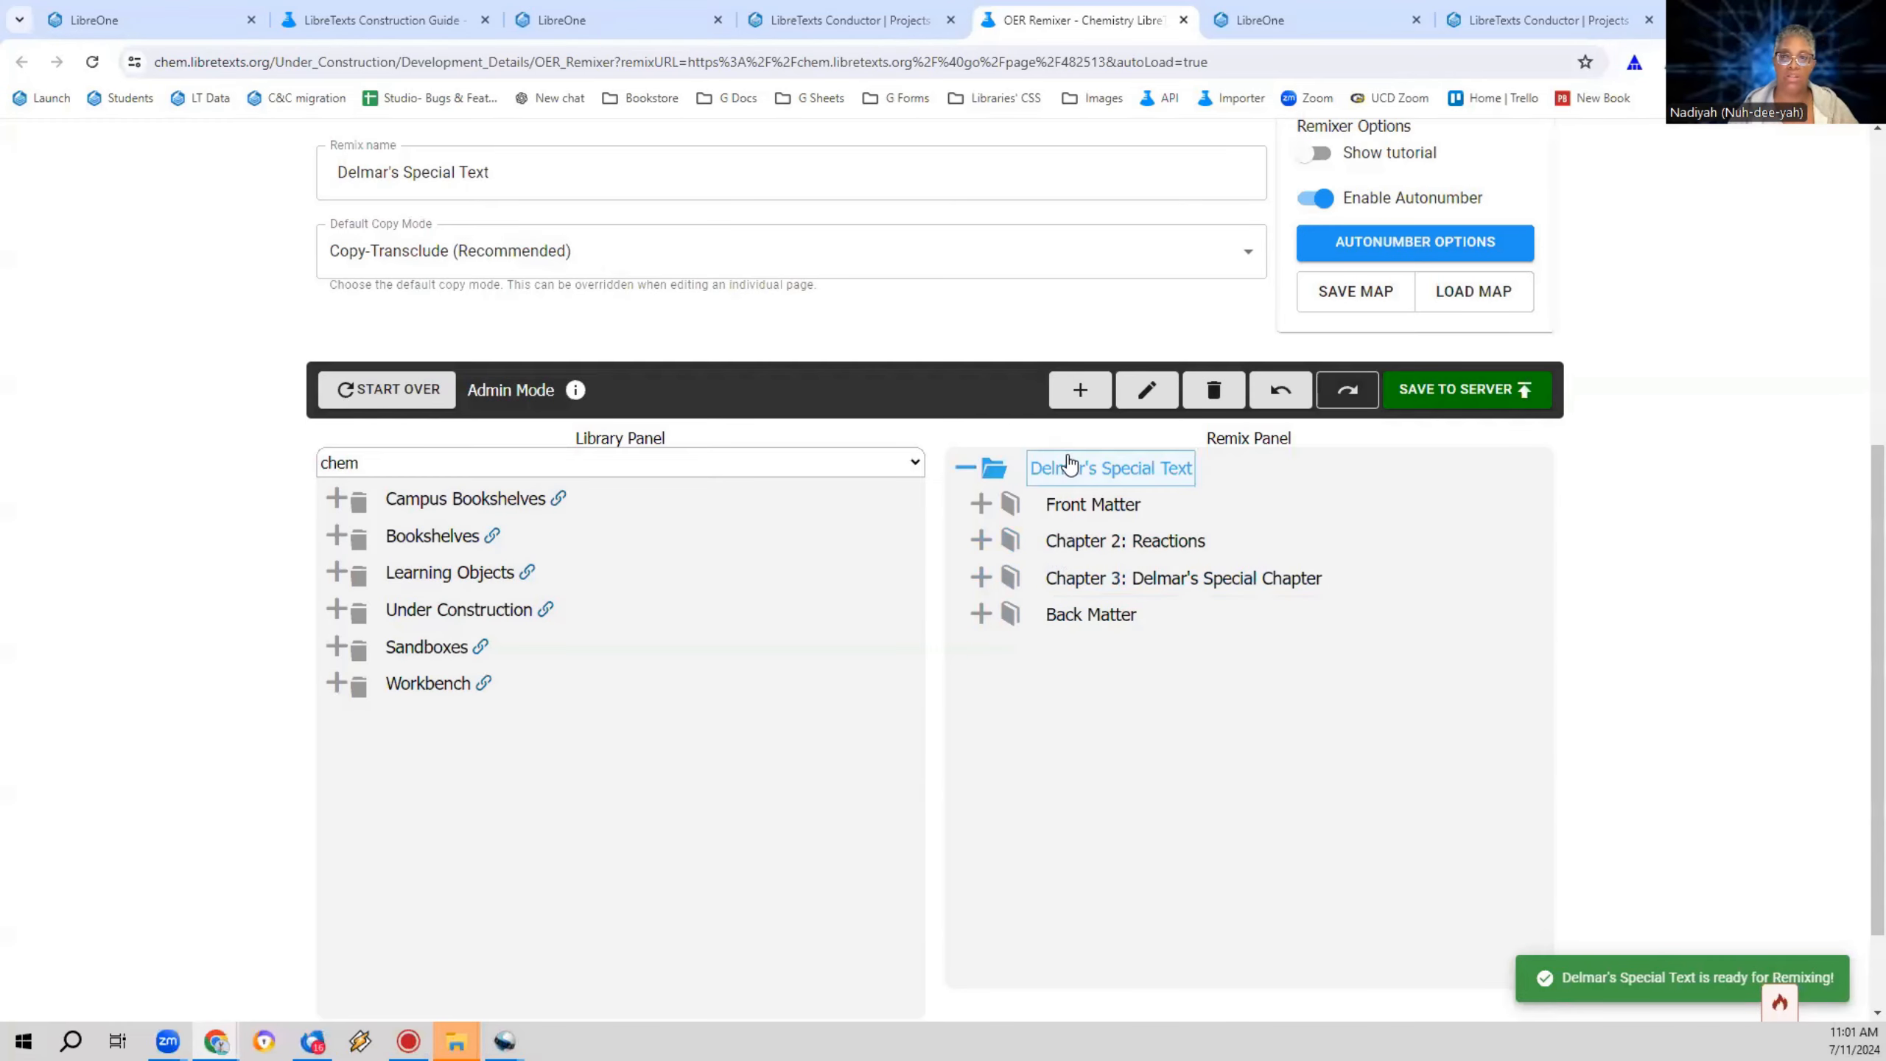
click(1079, 483)
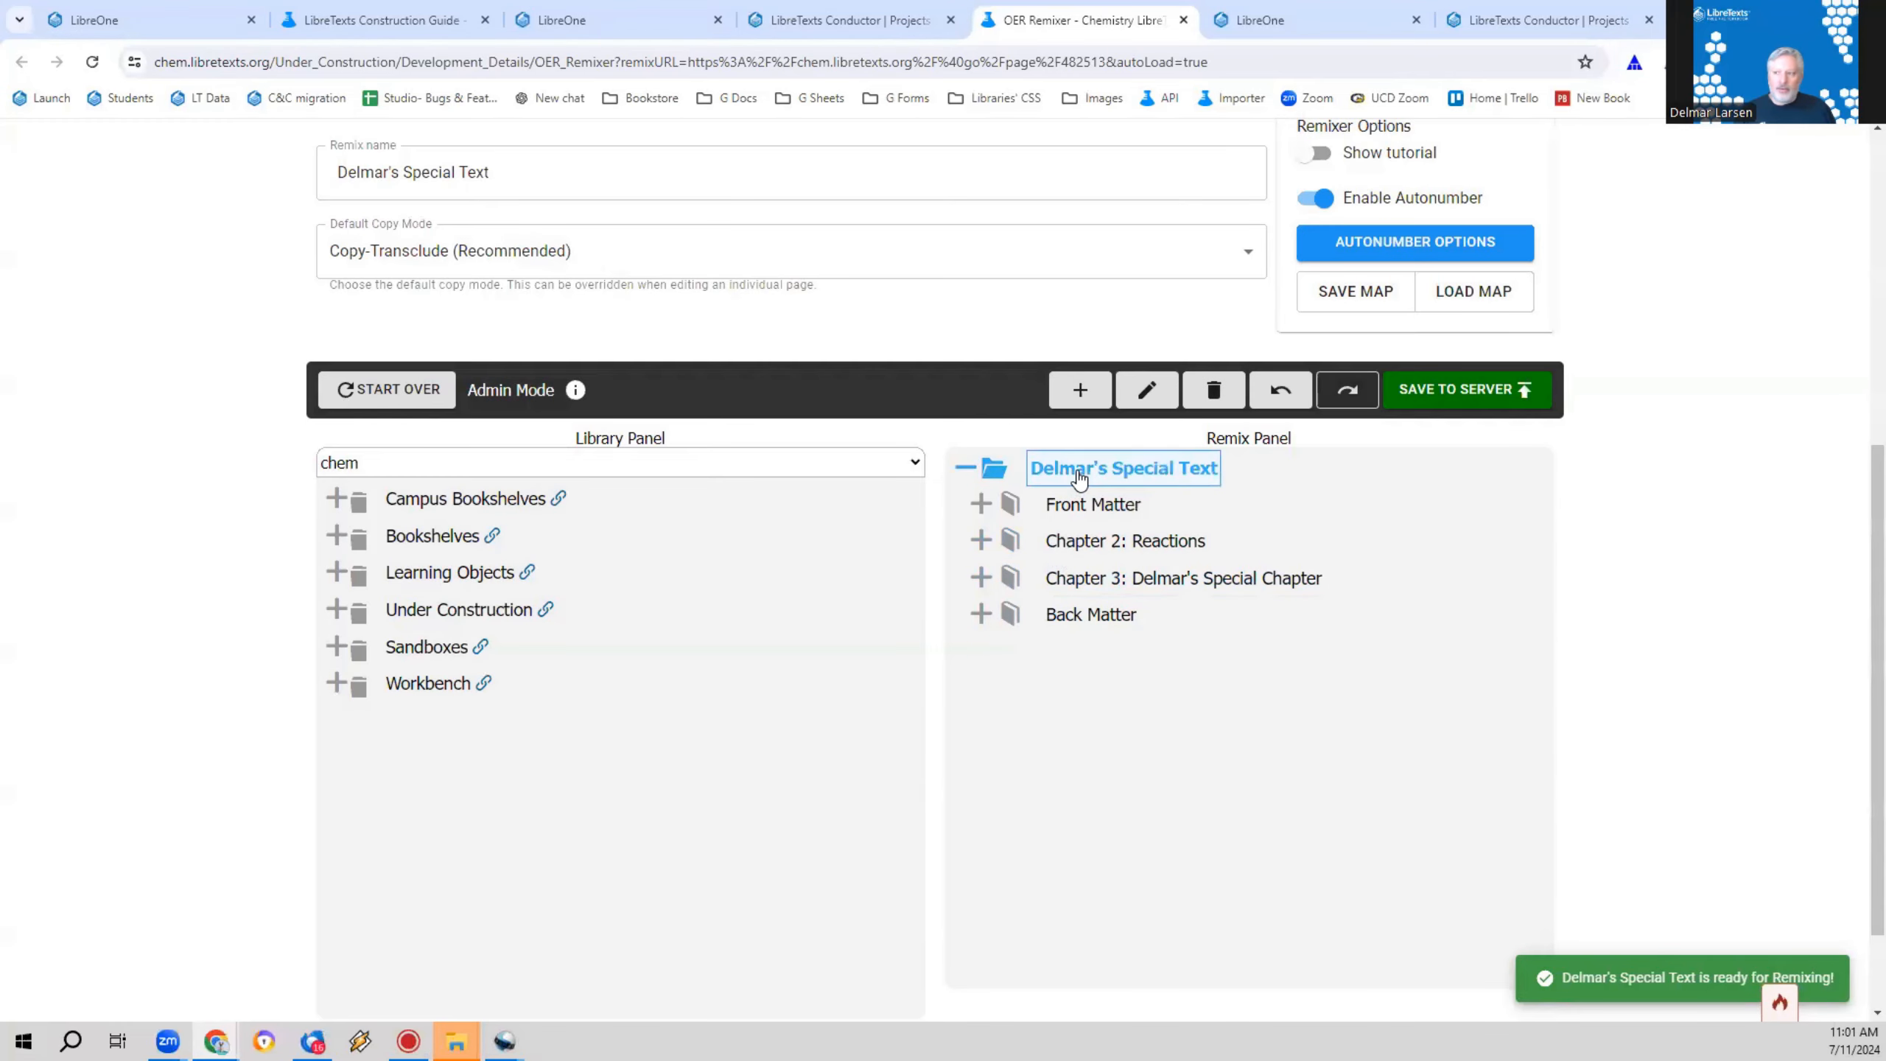
click(1080, 389)
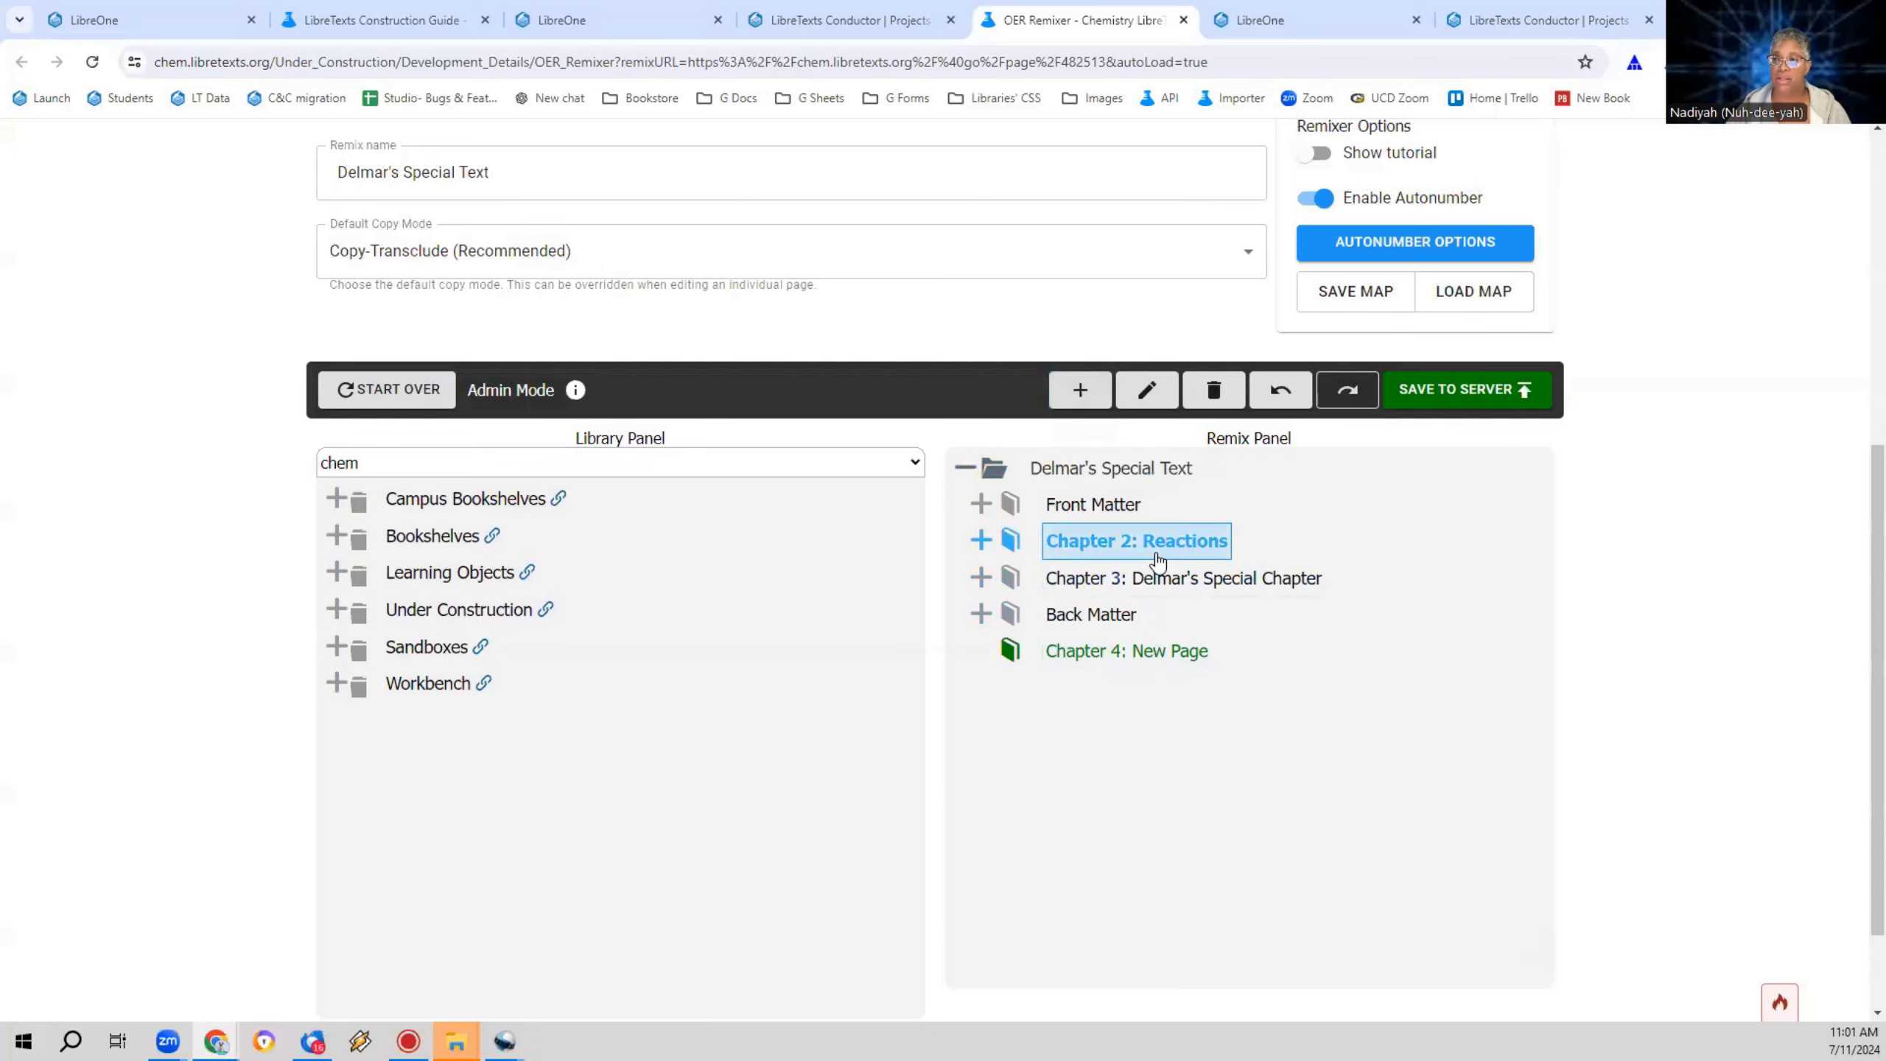
Step: Add three new pages under the new Chapter 4, each nested inside the one before it
click(1137, 651)
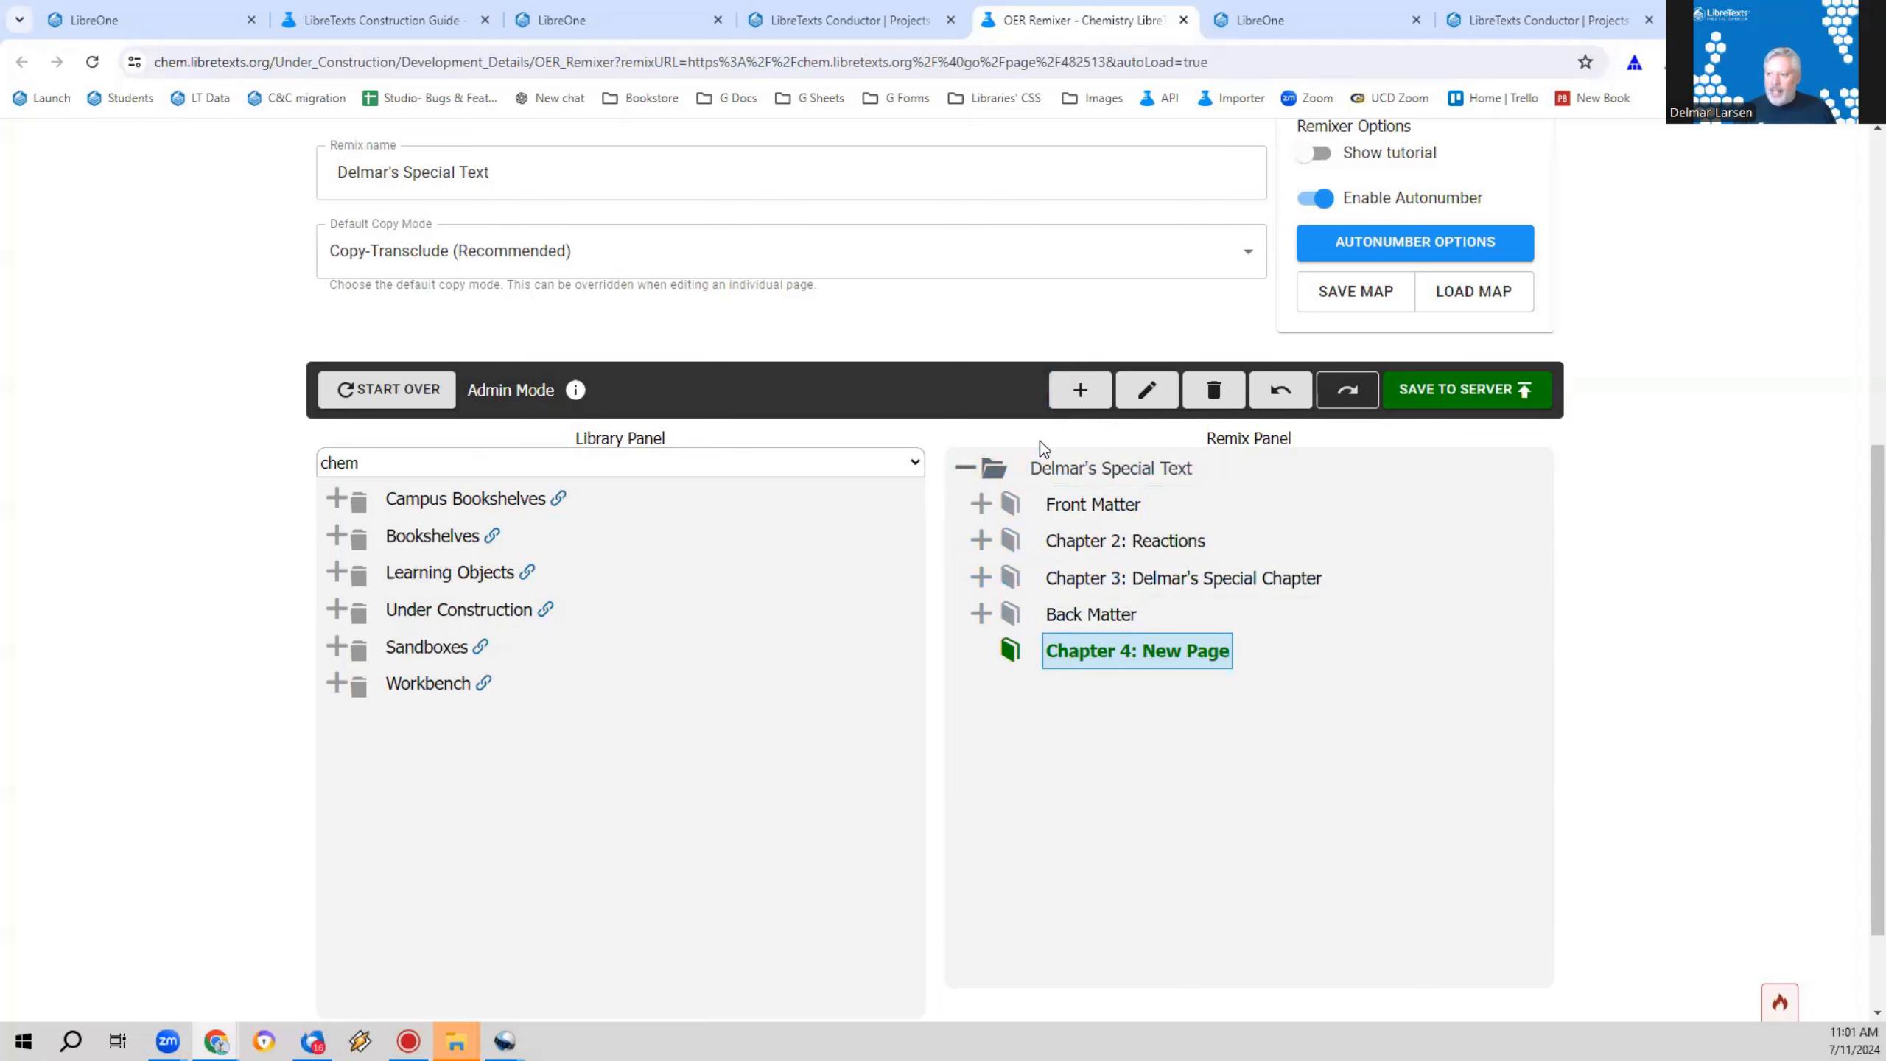
click(1064, 391)
click(1064, 391)
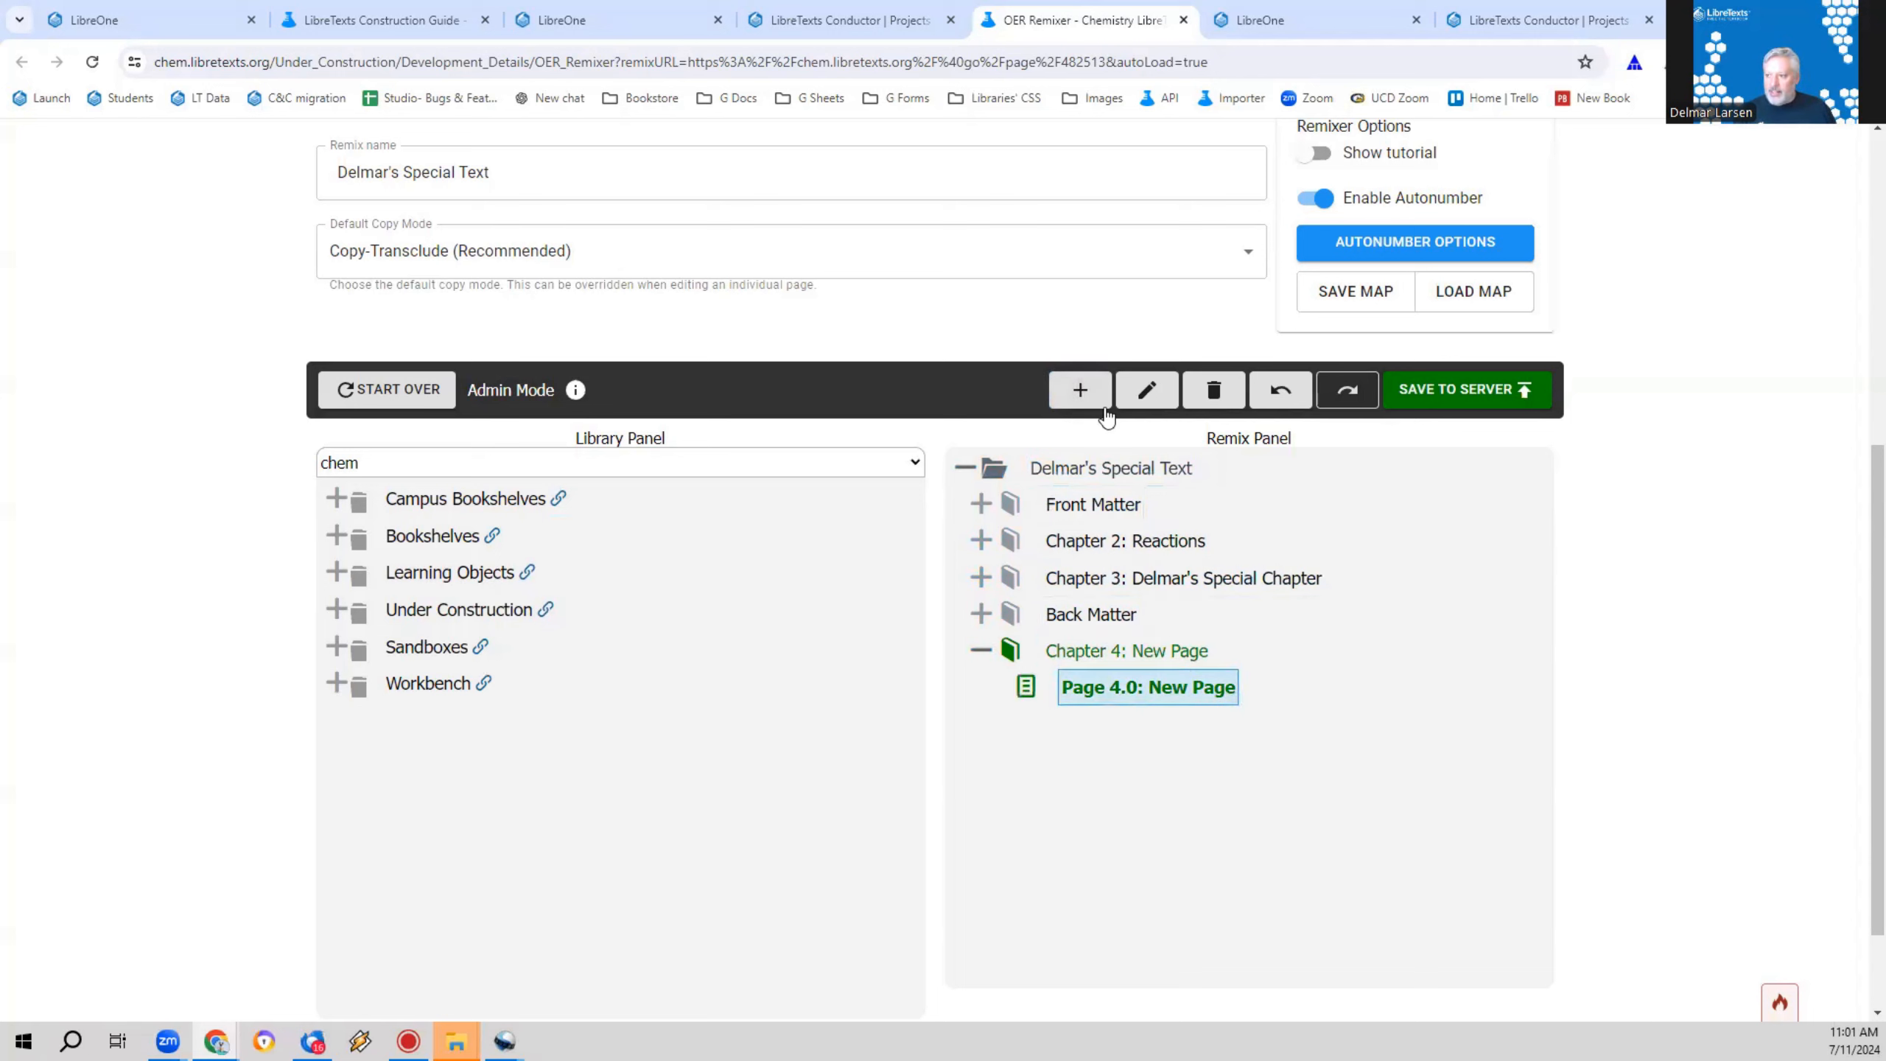
click(1077, 391)
click(1137, 723)
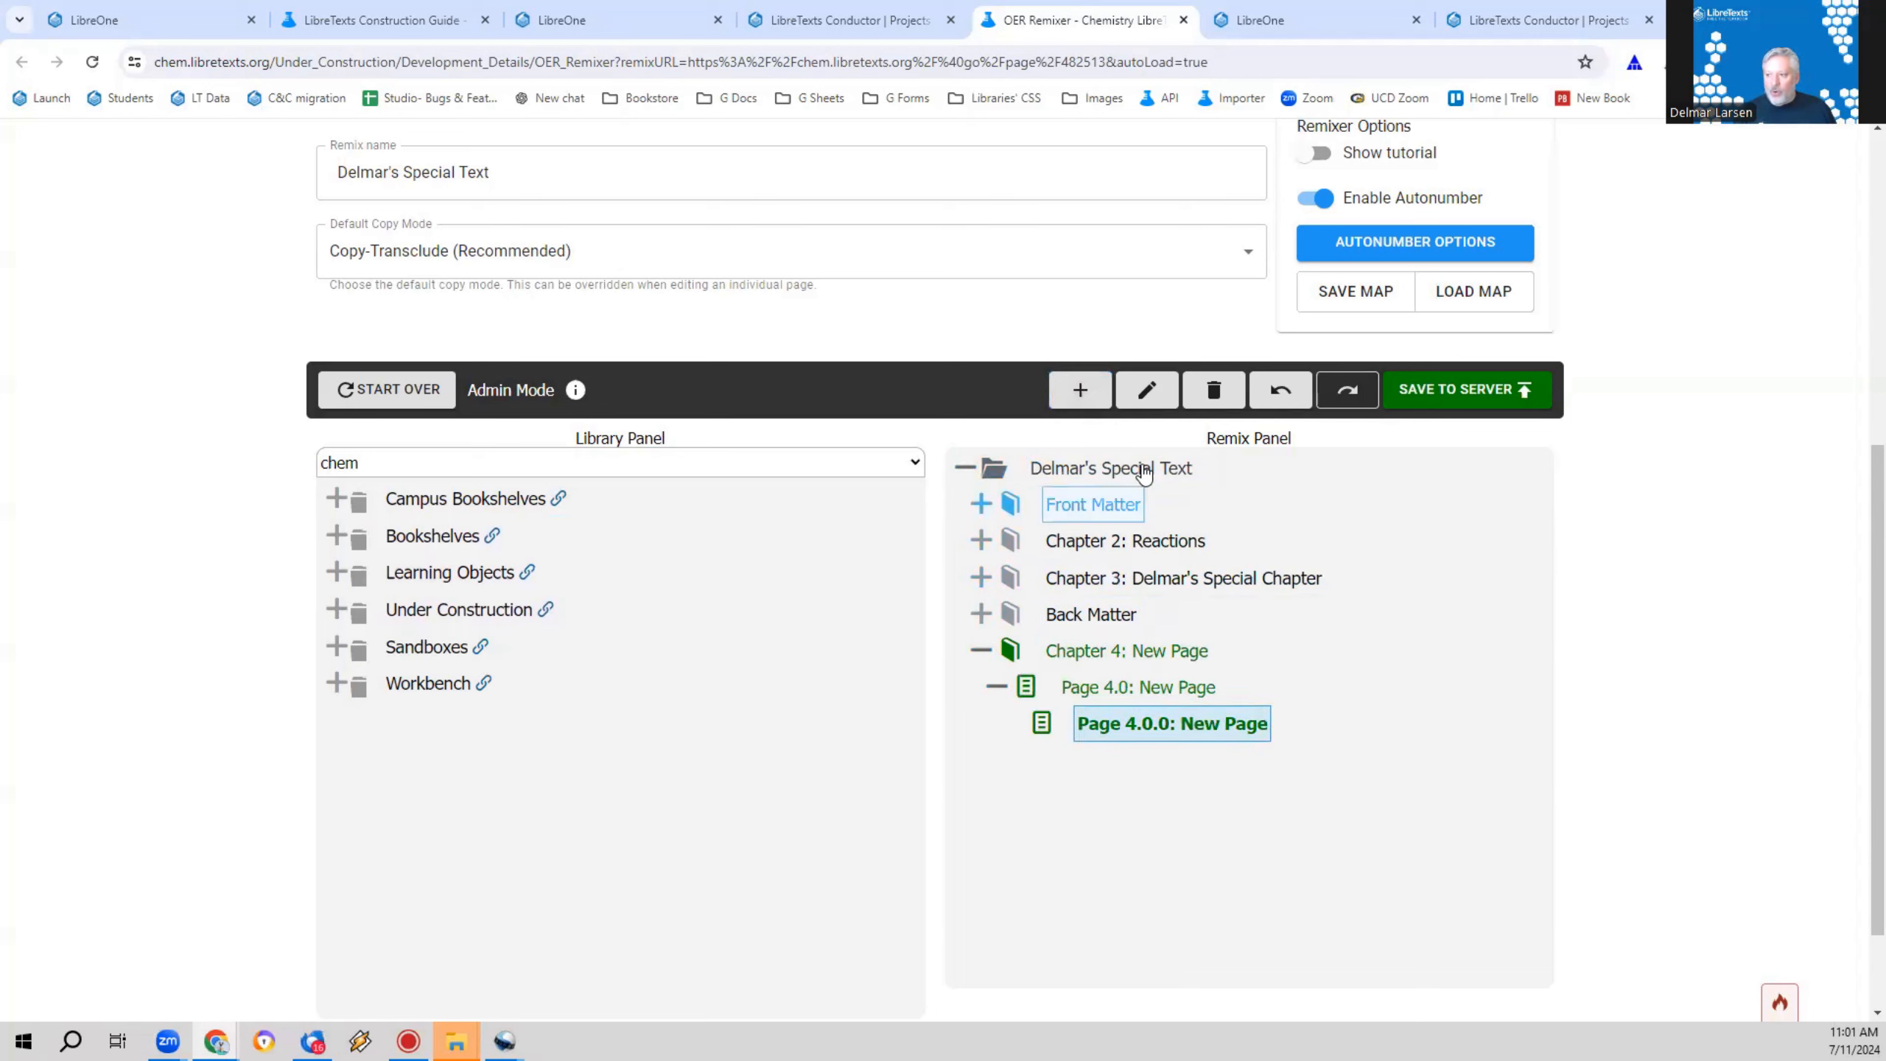
click(1080, 390)
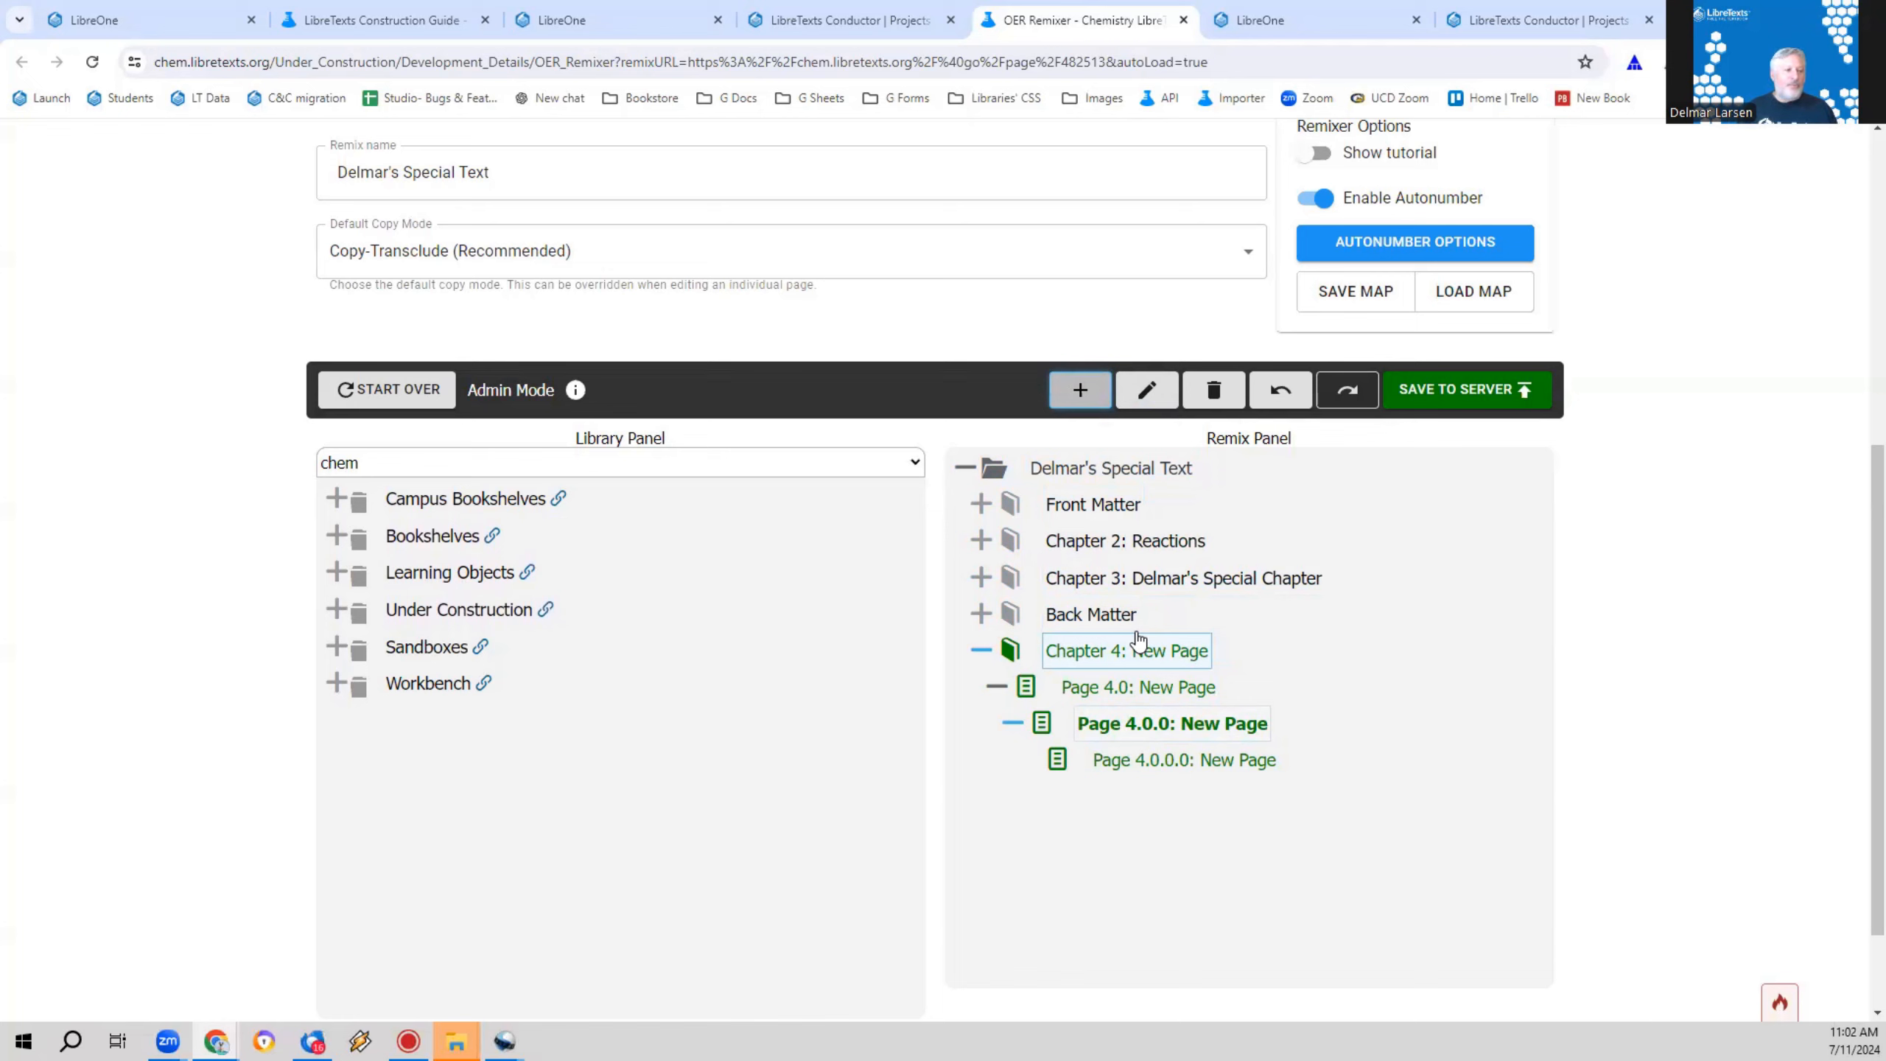
Step: Delete Page 4.0 and the pages nested inside it from Chapter 4
click(1138, 686)
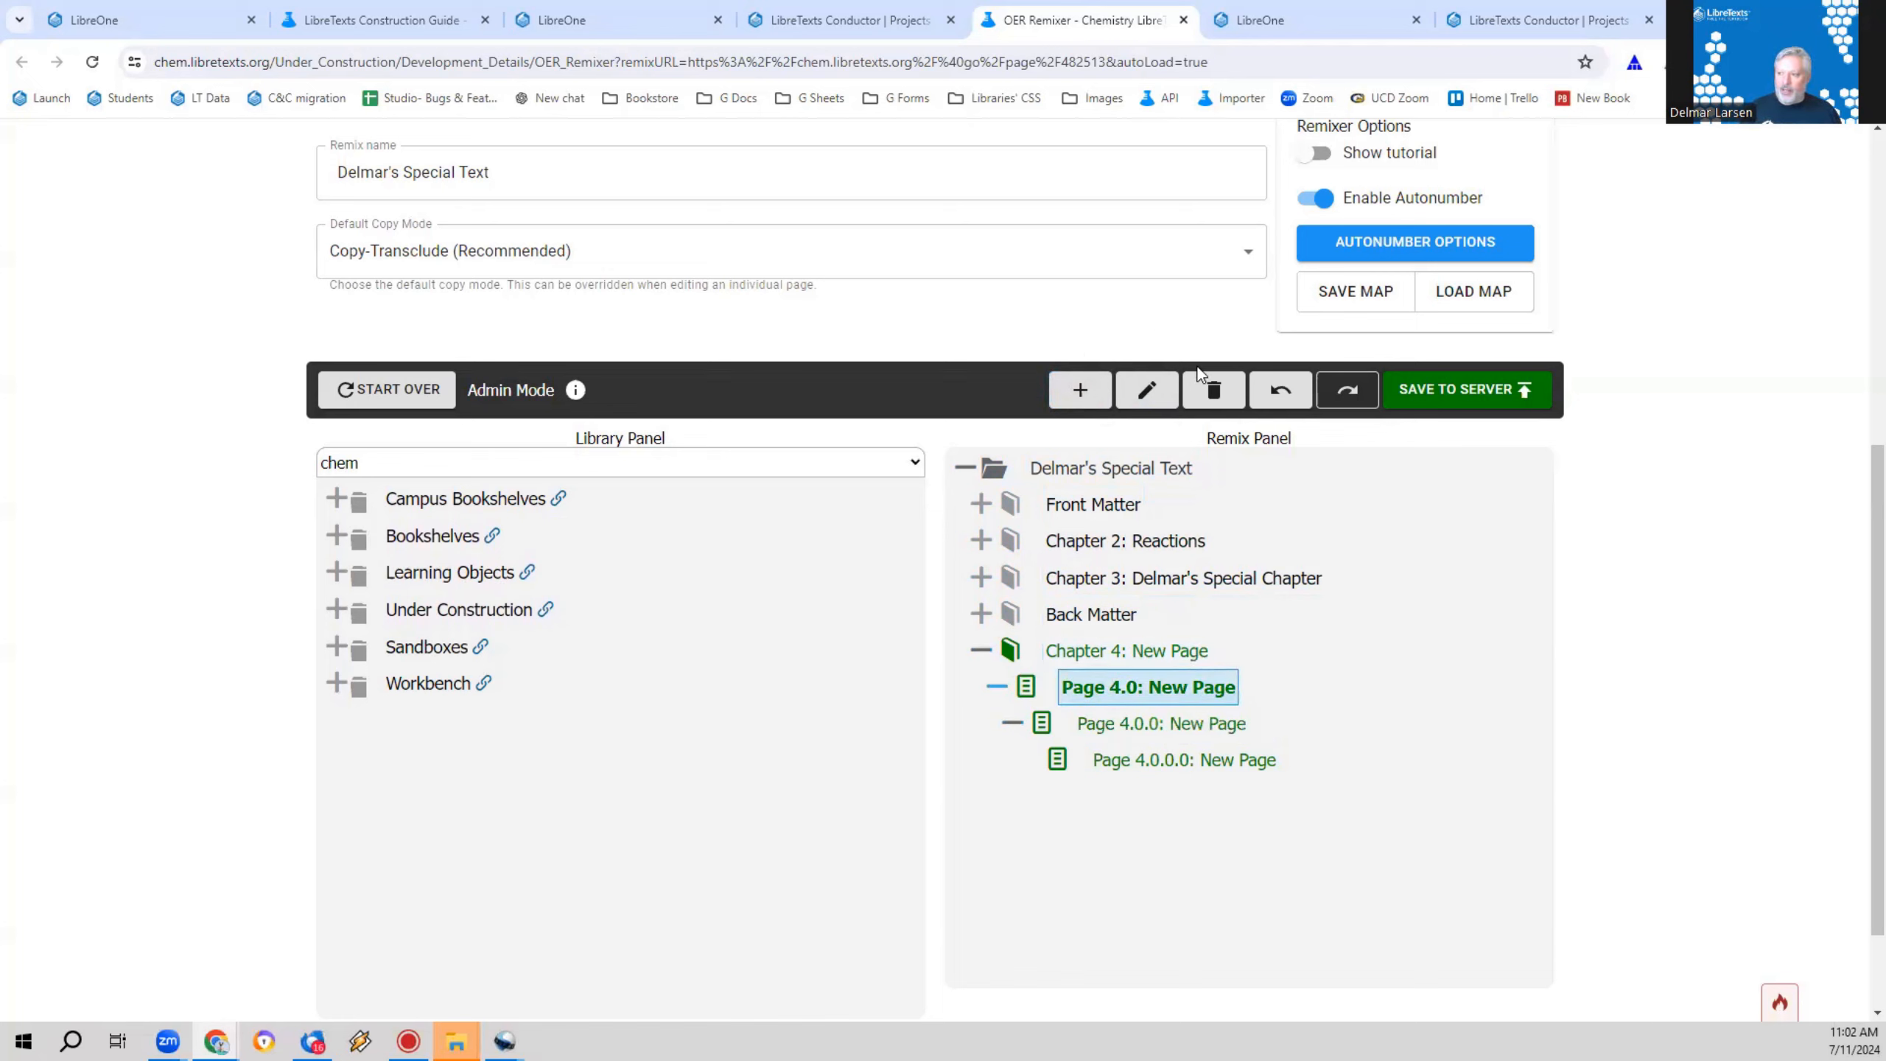
click(1214, 389)
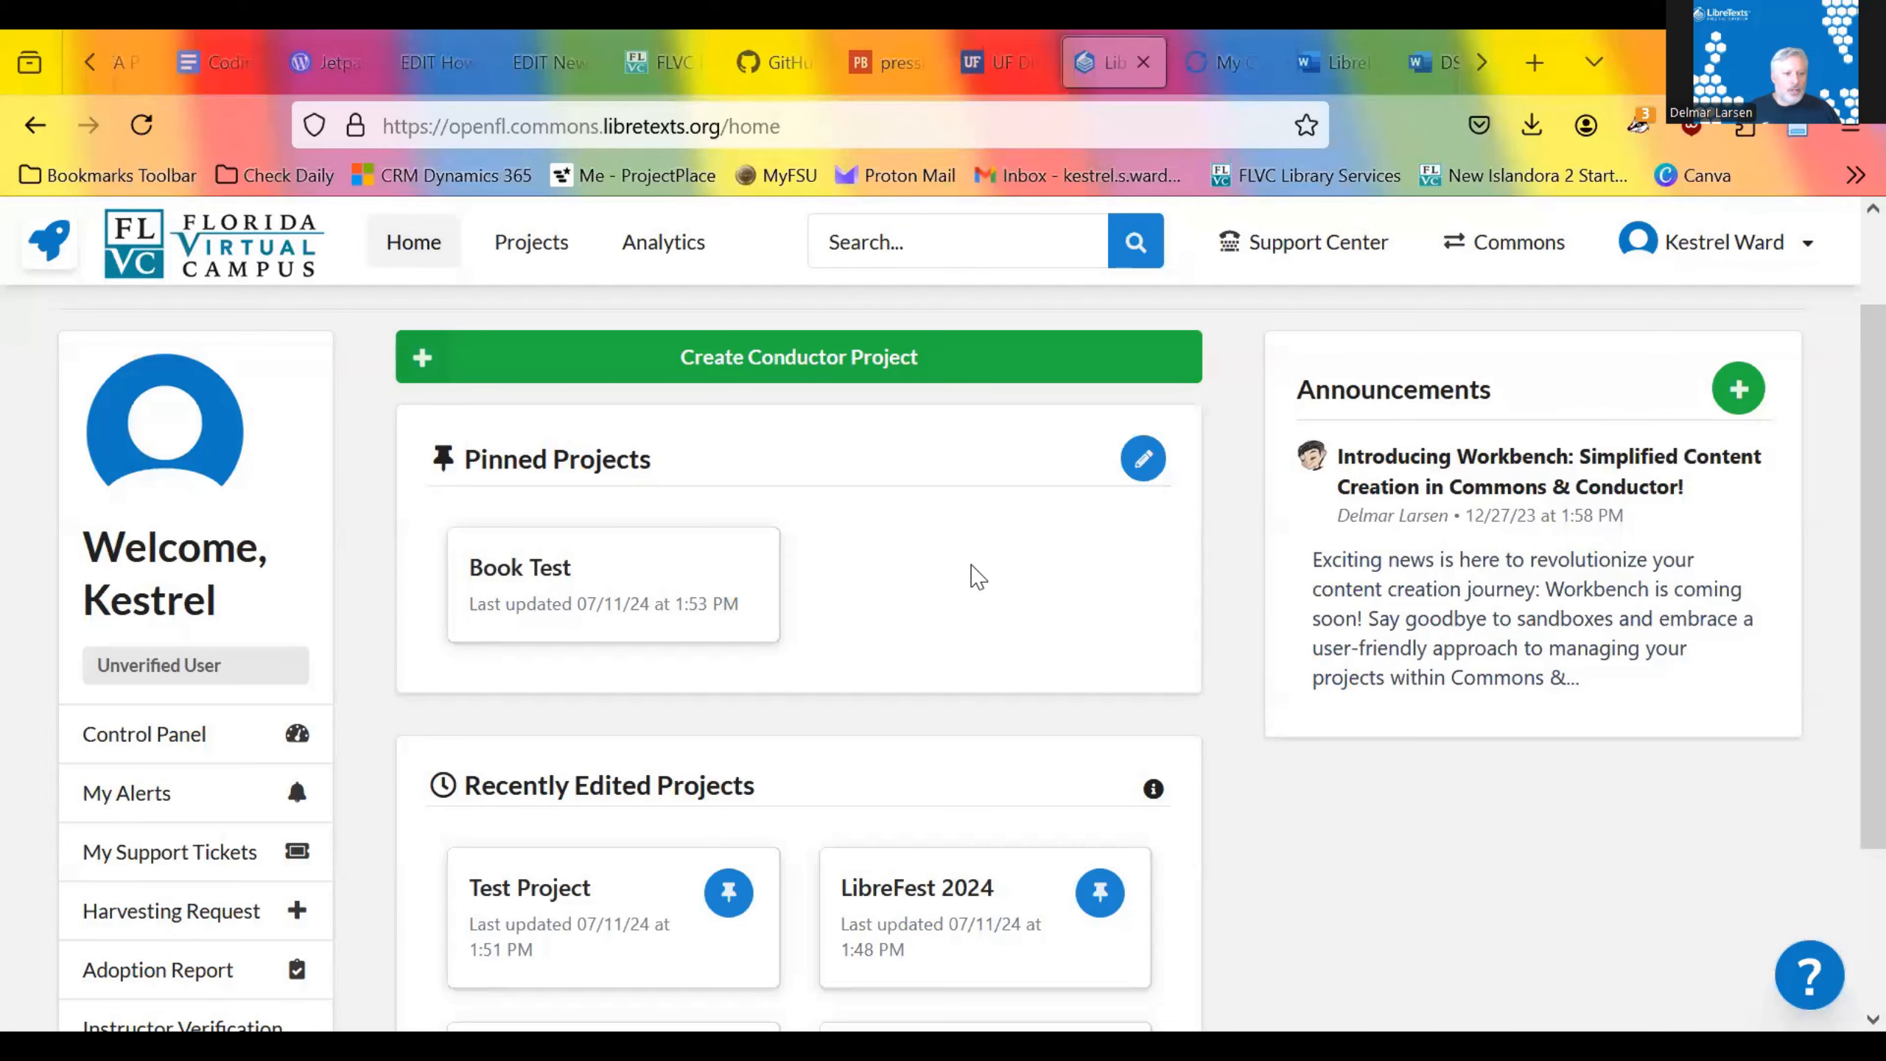
Step: Open the pinned Book Test project and launch the OER Remixer for it
click(633, 591)
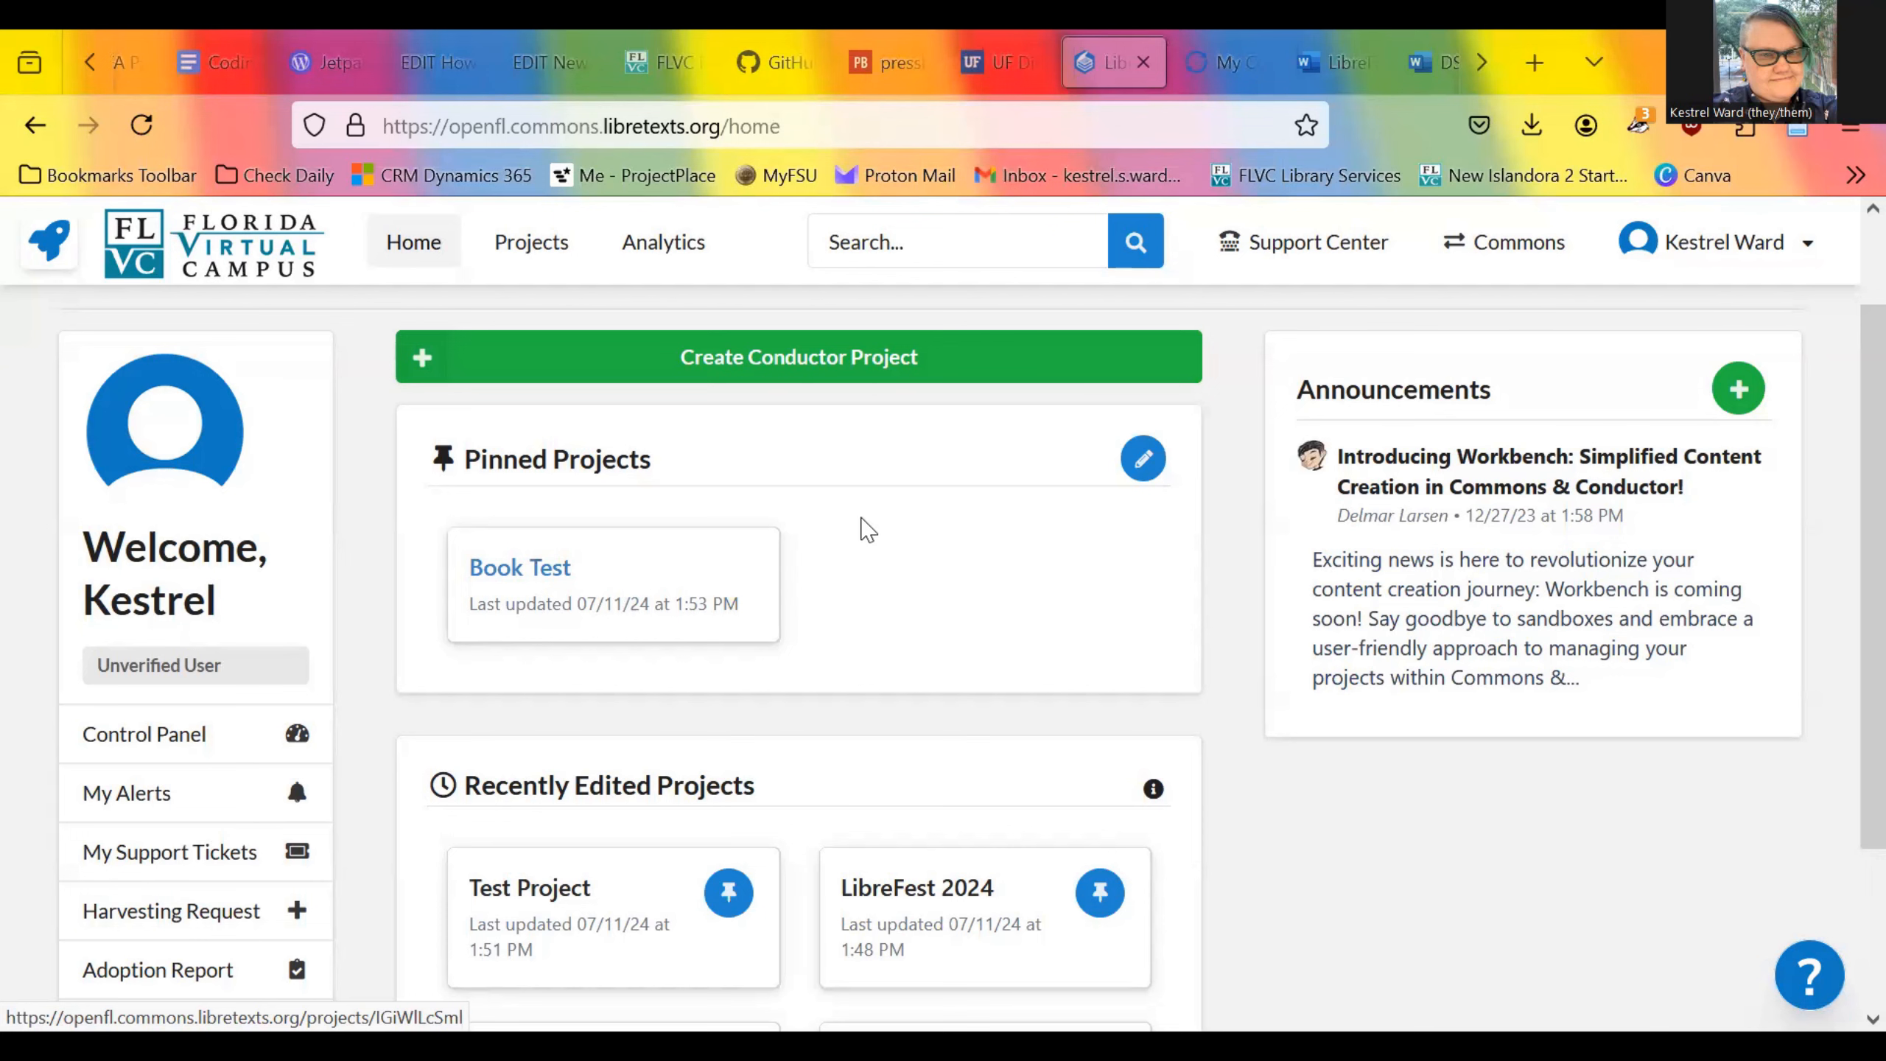
scroll(1480, 364, down, 1)
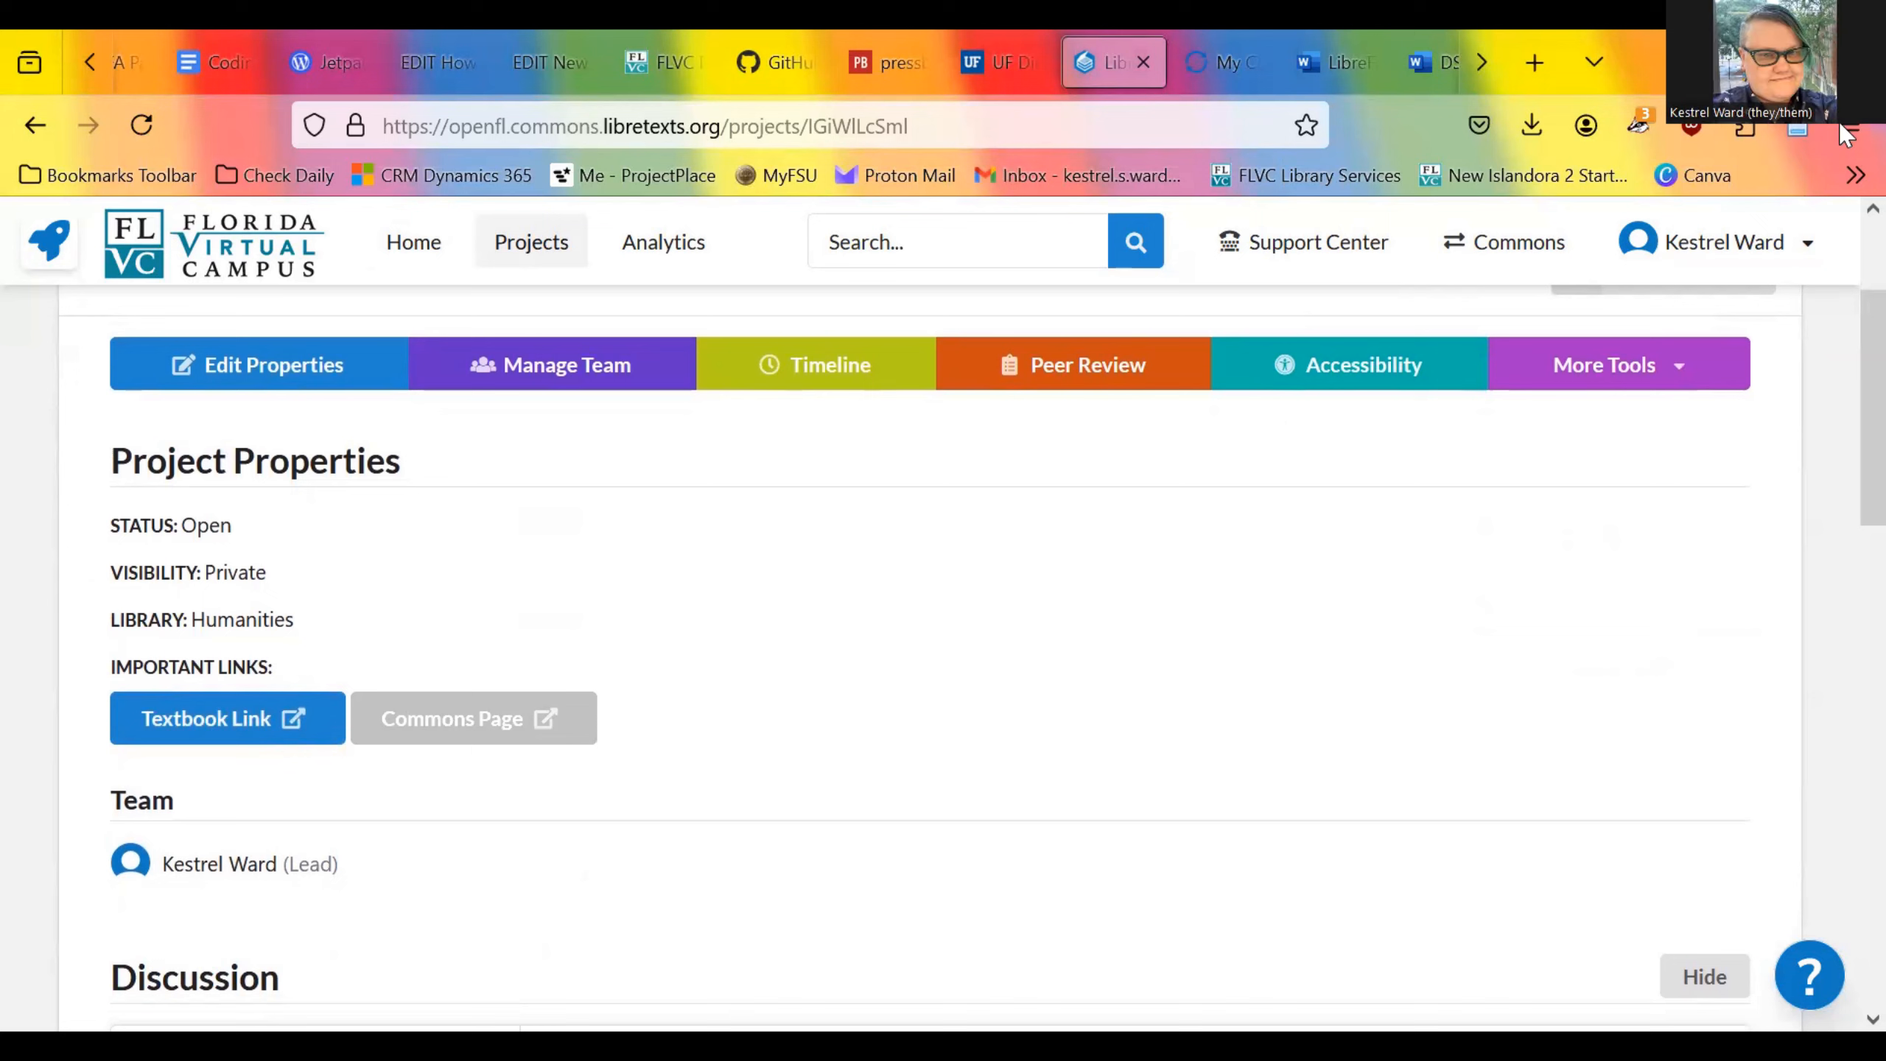
click(1622, 371)
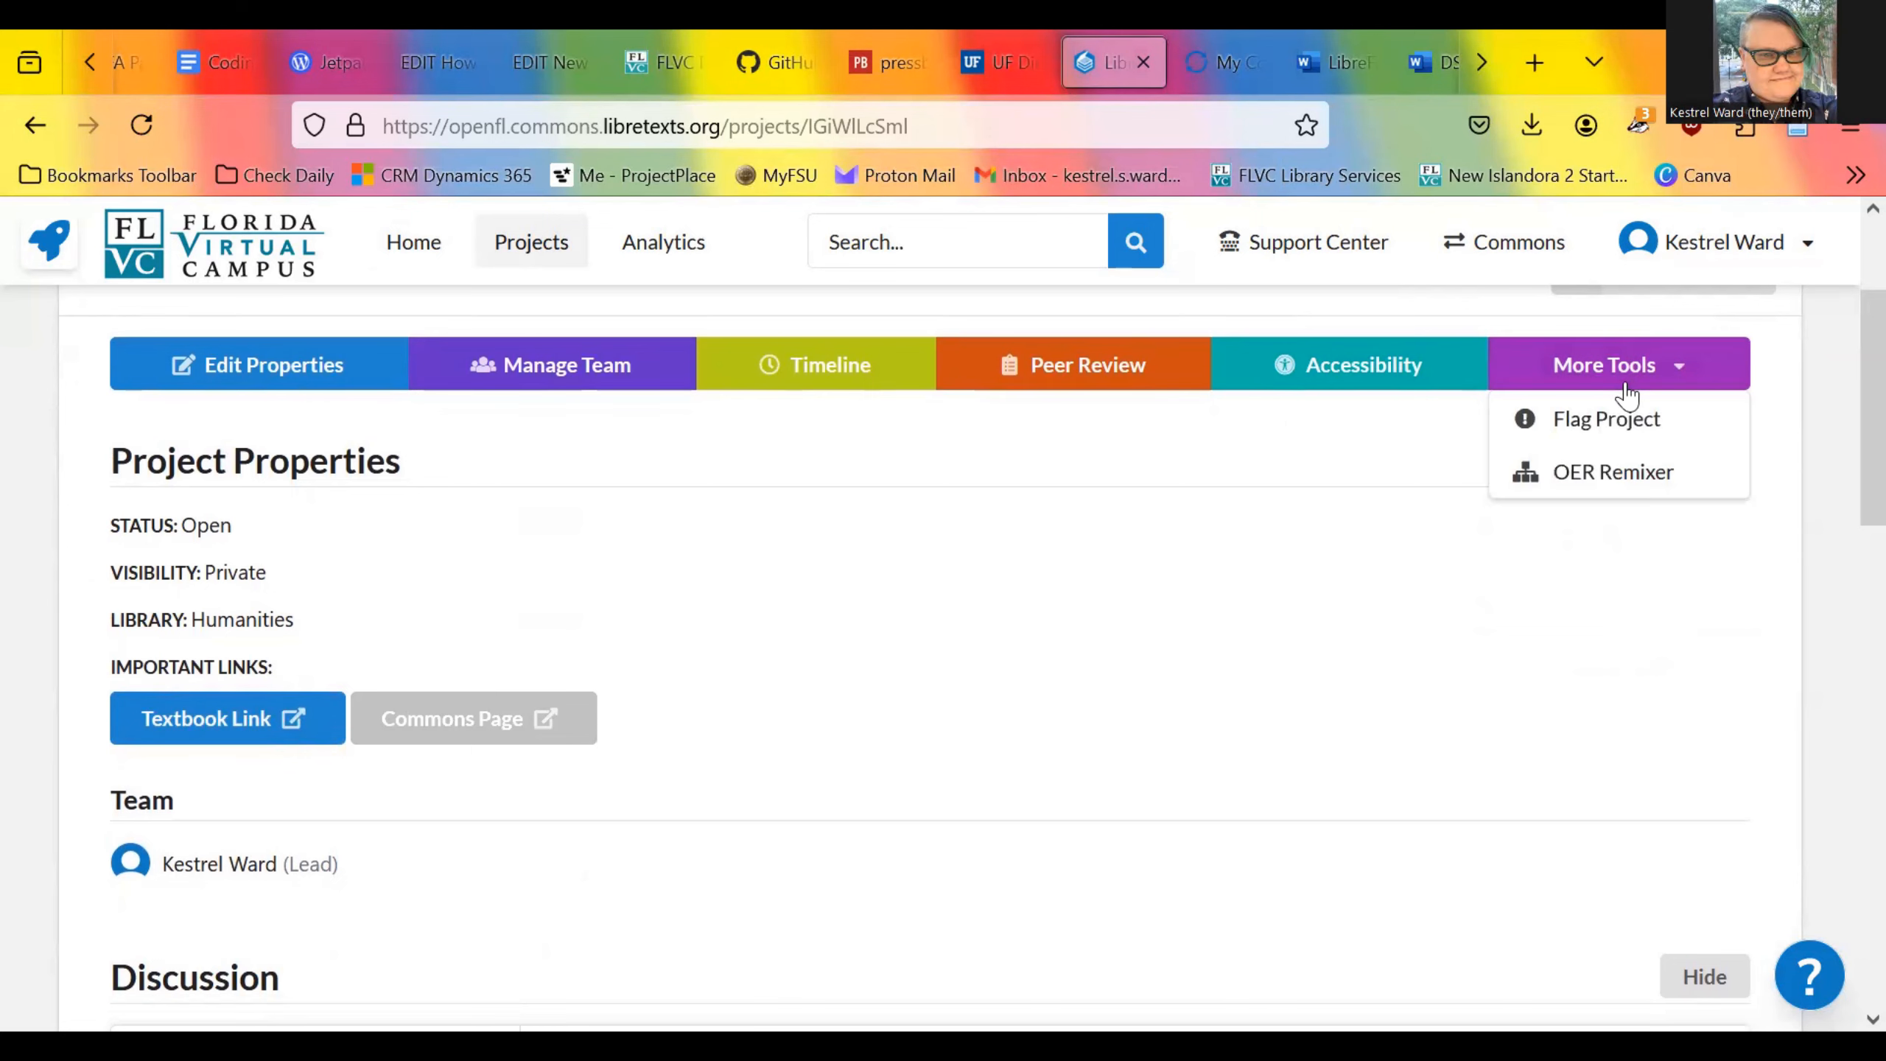
click(1616, 495)
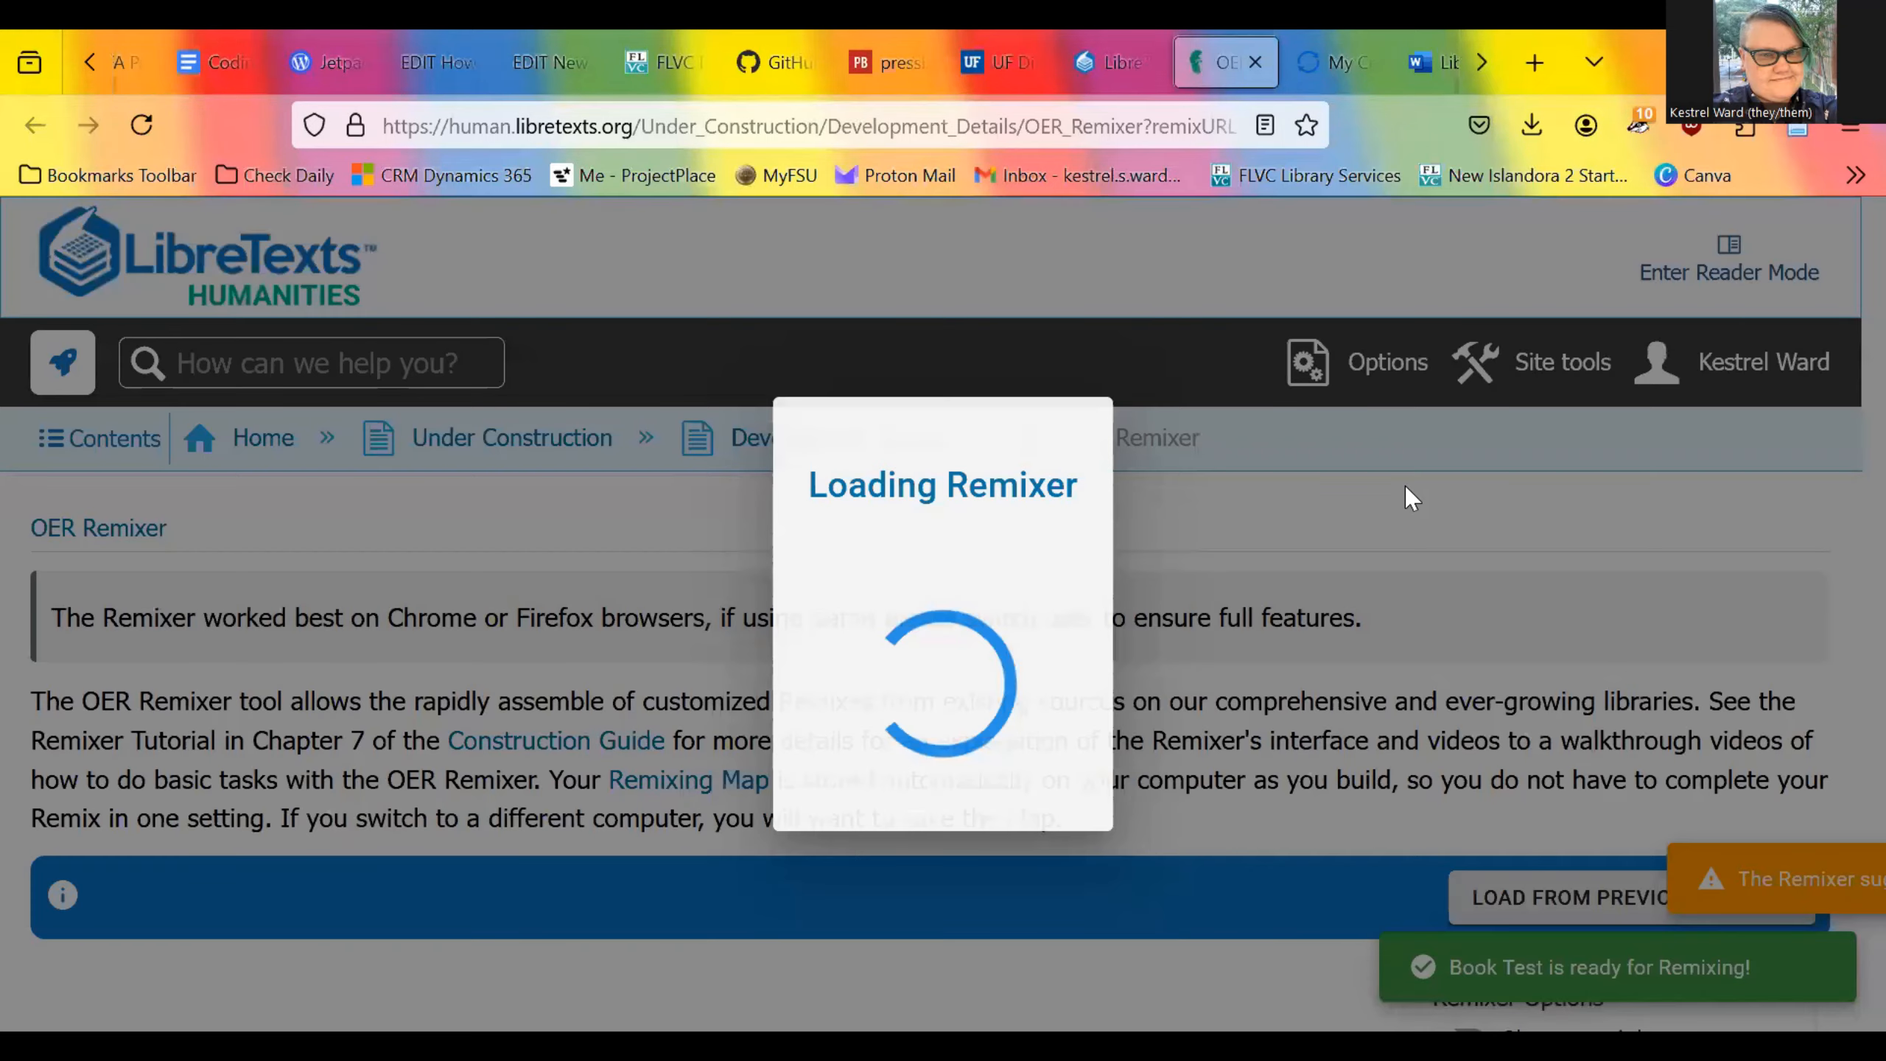
Step: Examine the Book Test remix page, including the Remixer options, the editing controls and the library and remix trees
scroll(1411, 496, down, 4)
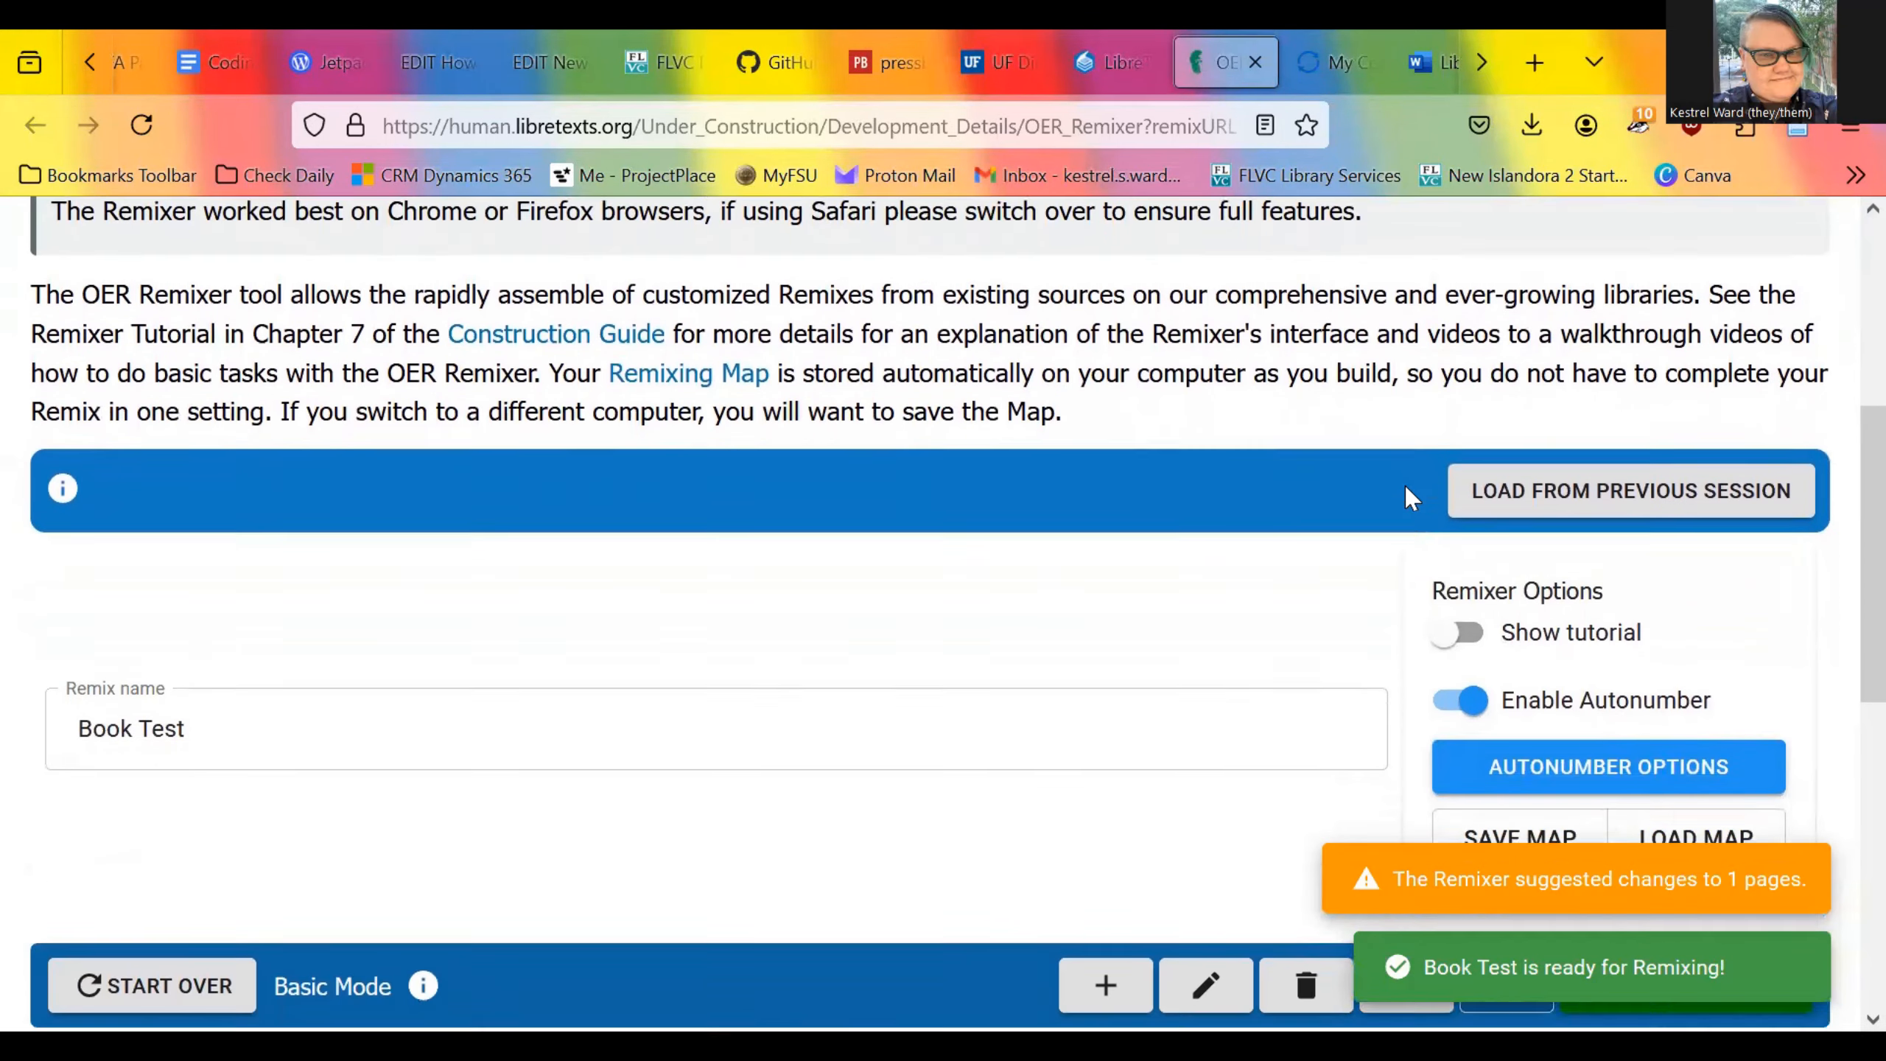
scroll(1411, 497, down, 9)
scroll(1411, 497, up, 4)
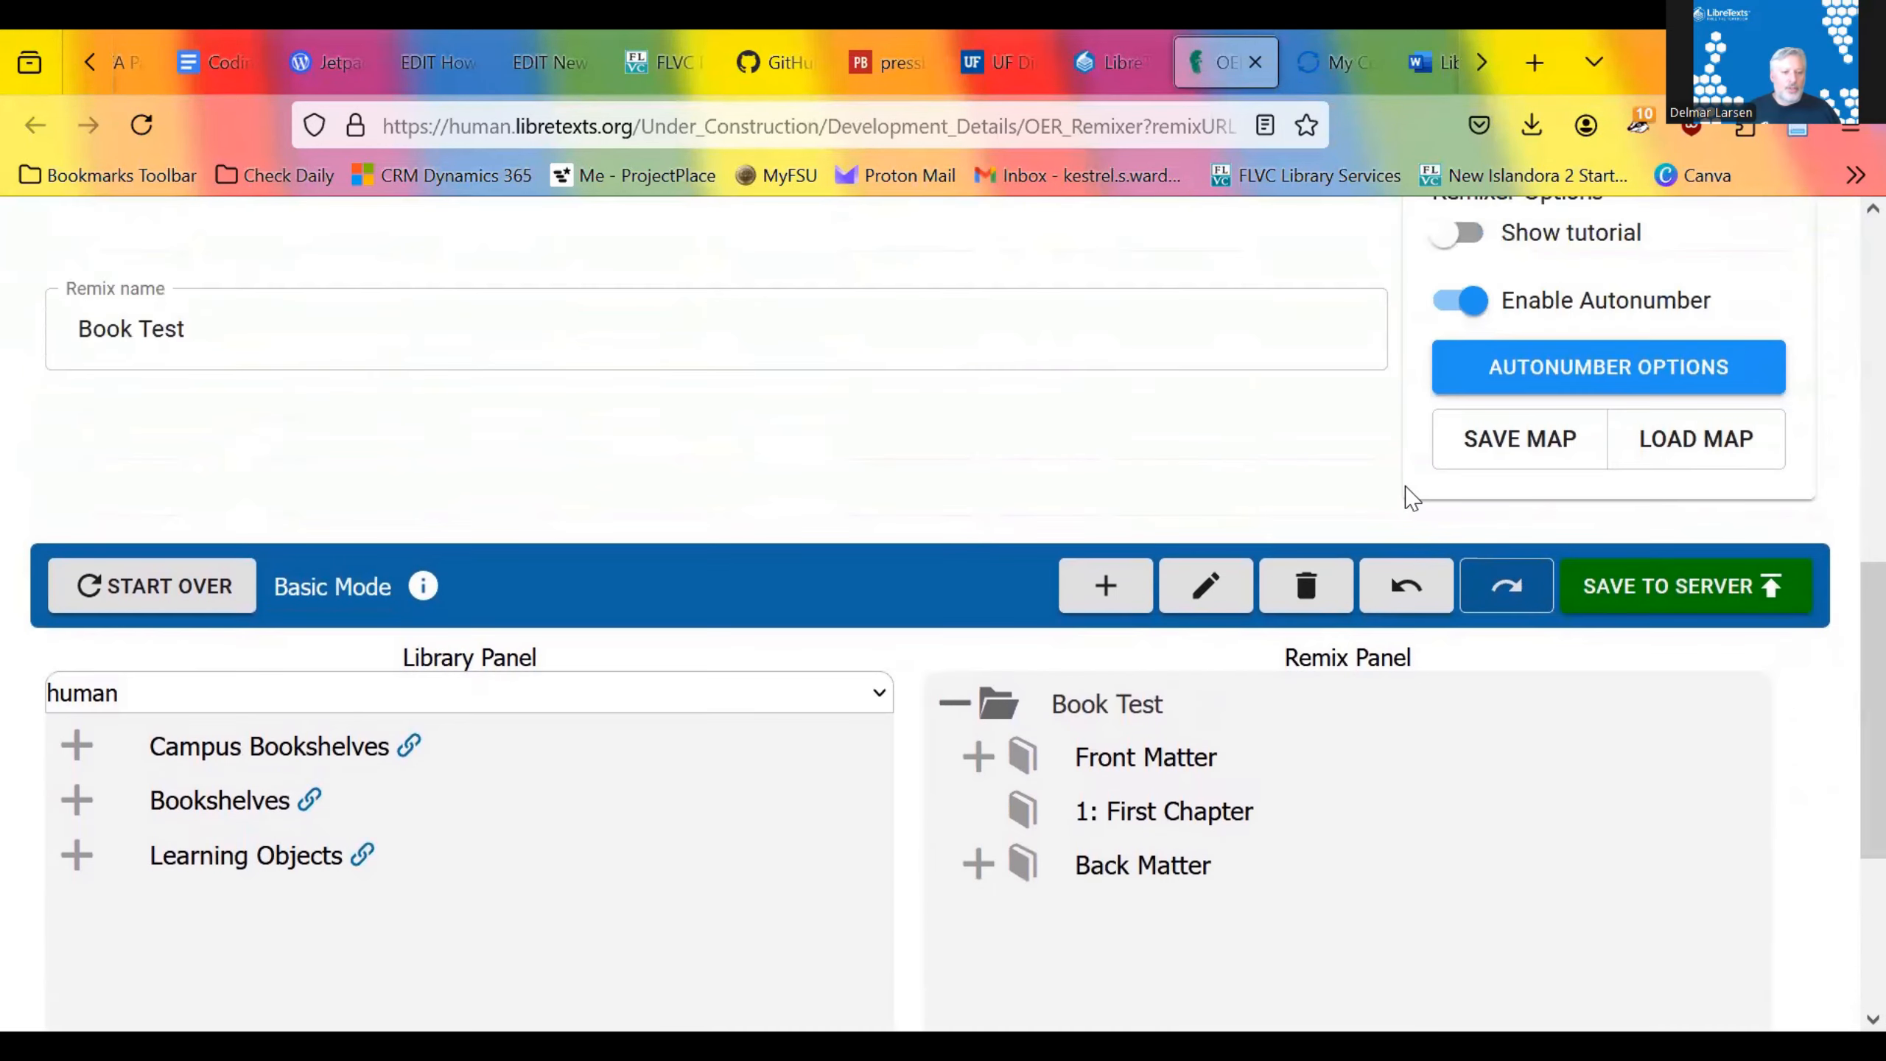
scroll(1411, 497, up, 2)
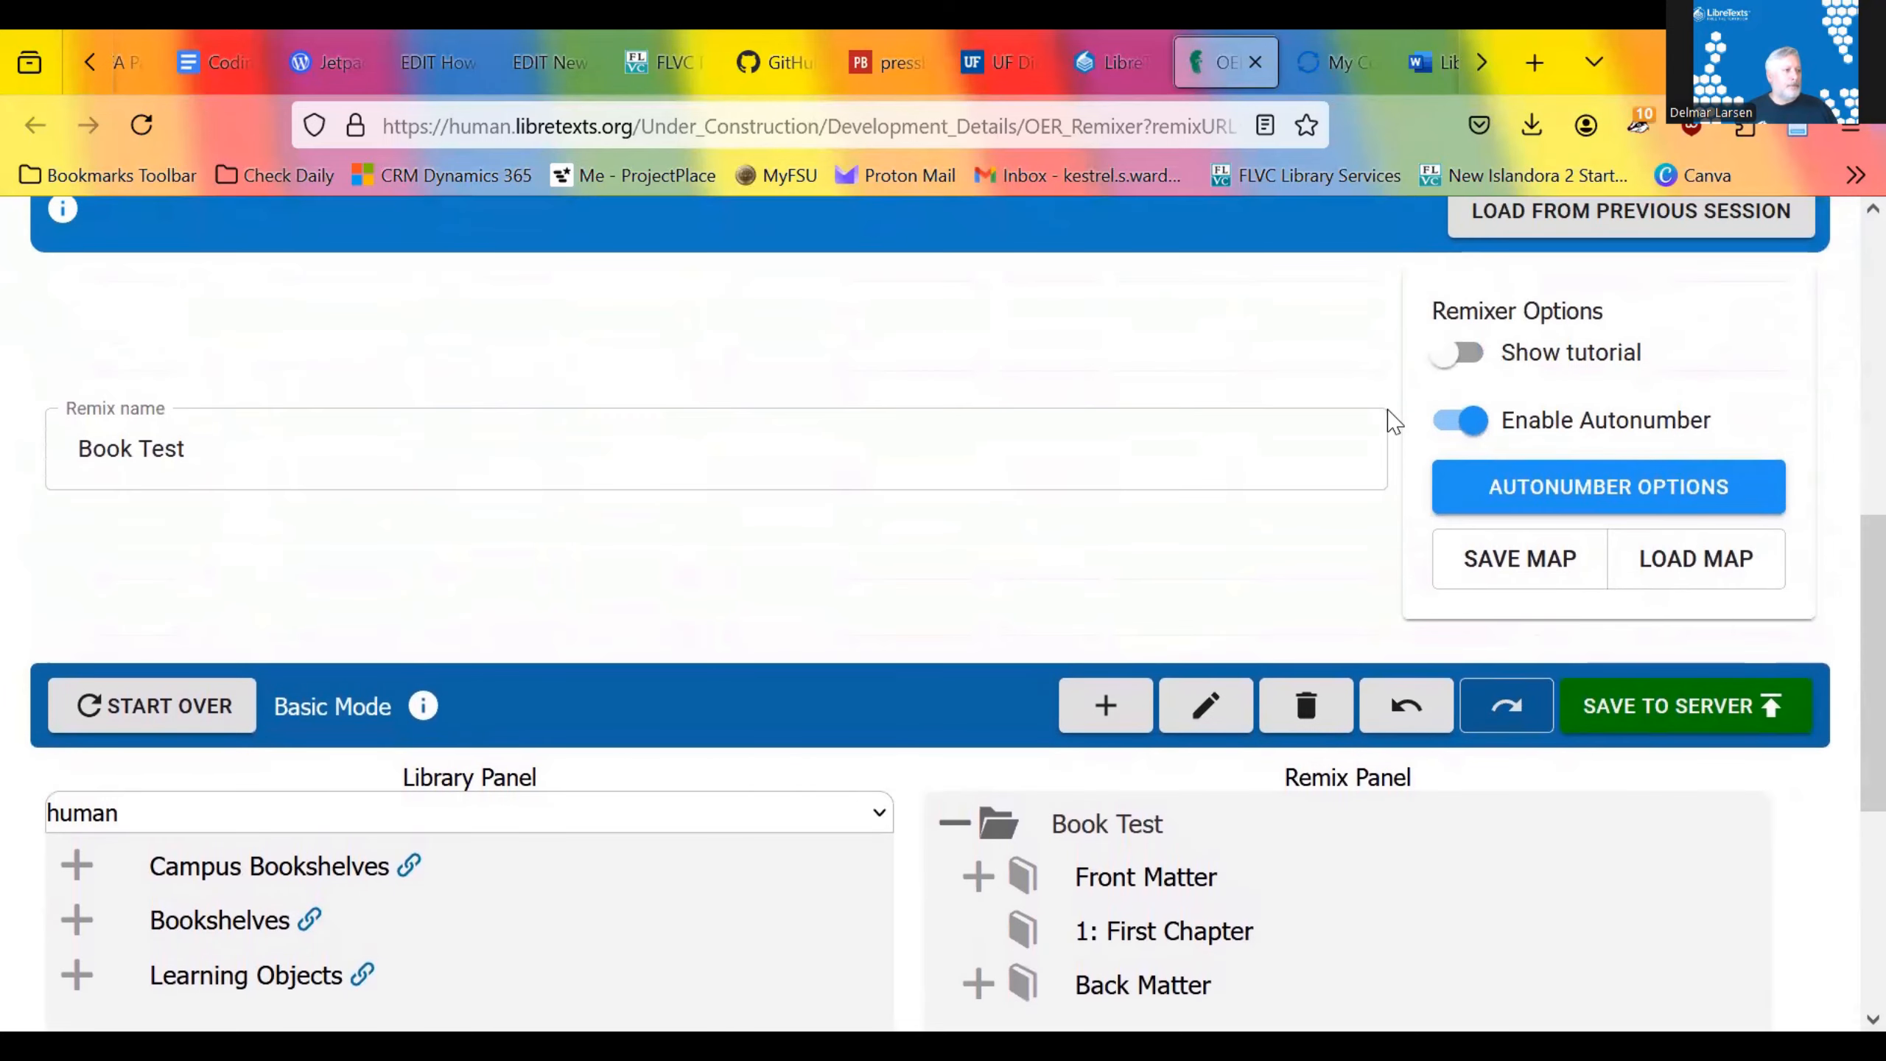
scroll(1393, 421, down, 5)
scroll(1393, 422, up, 3)
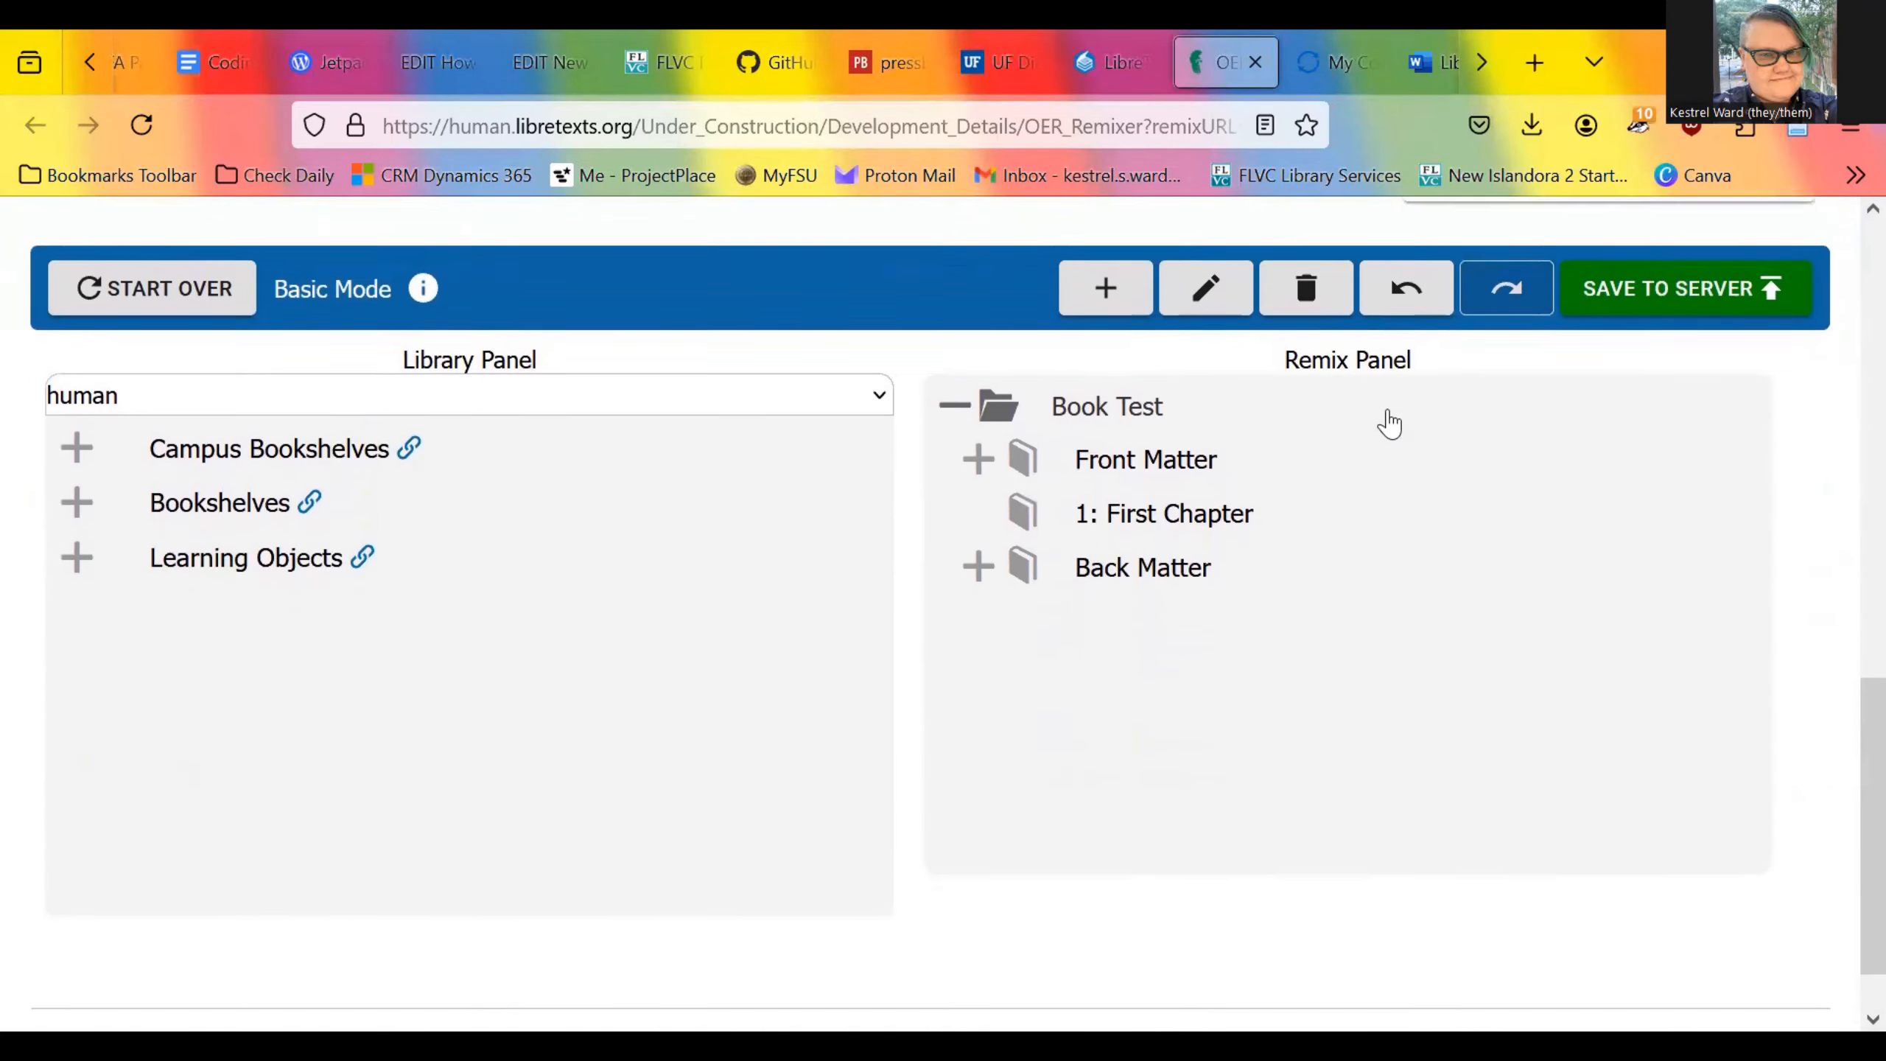
scroll(1393, 421, up, 4)
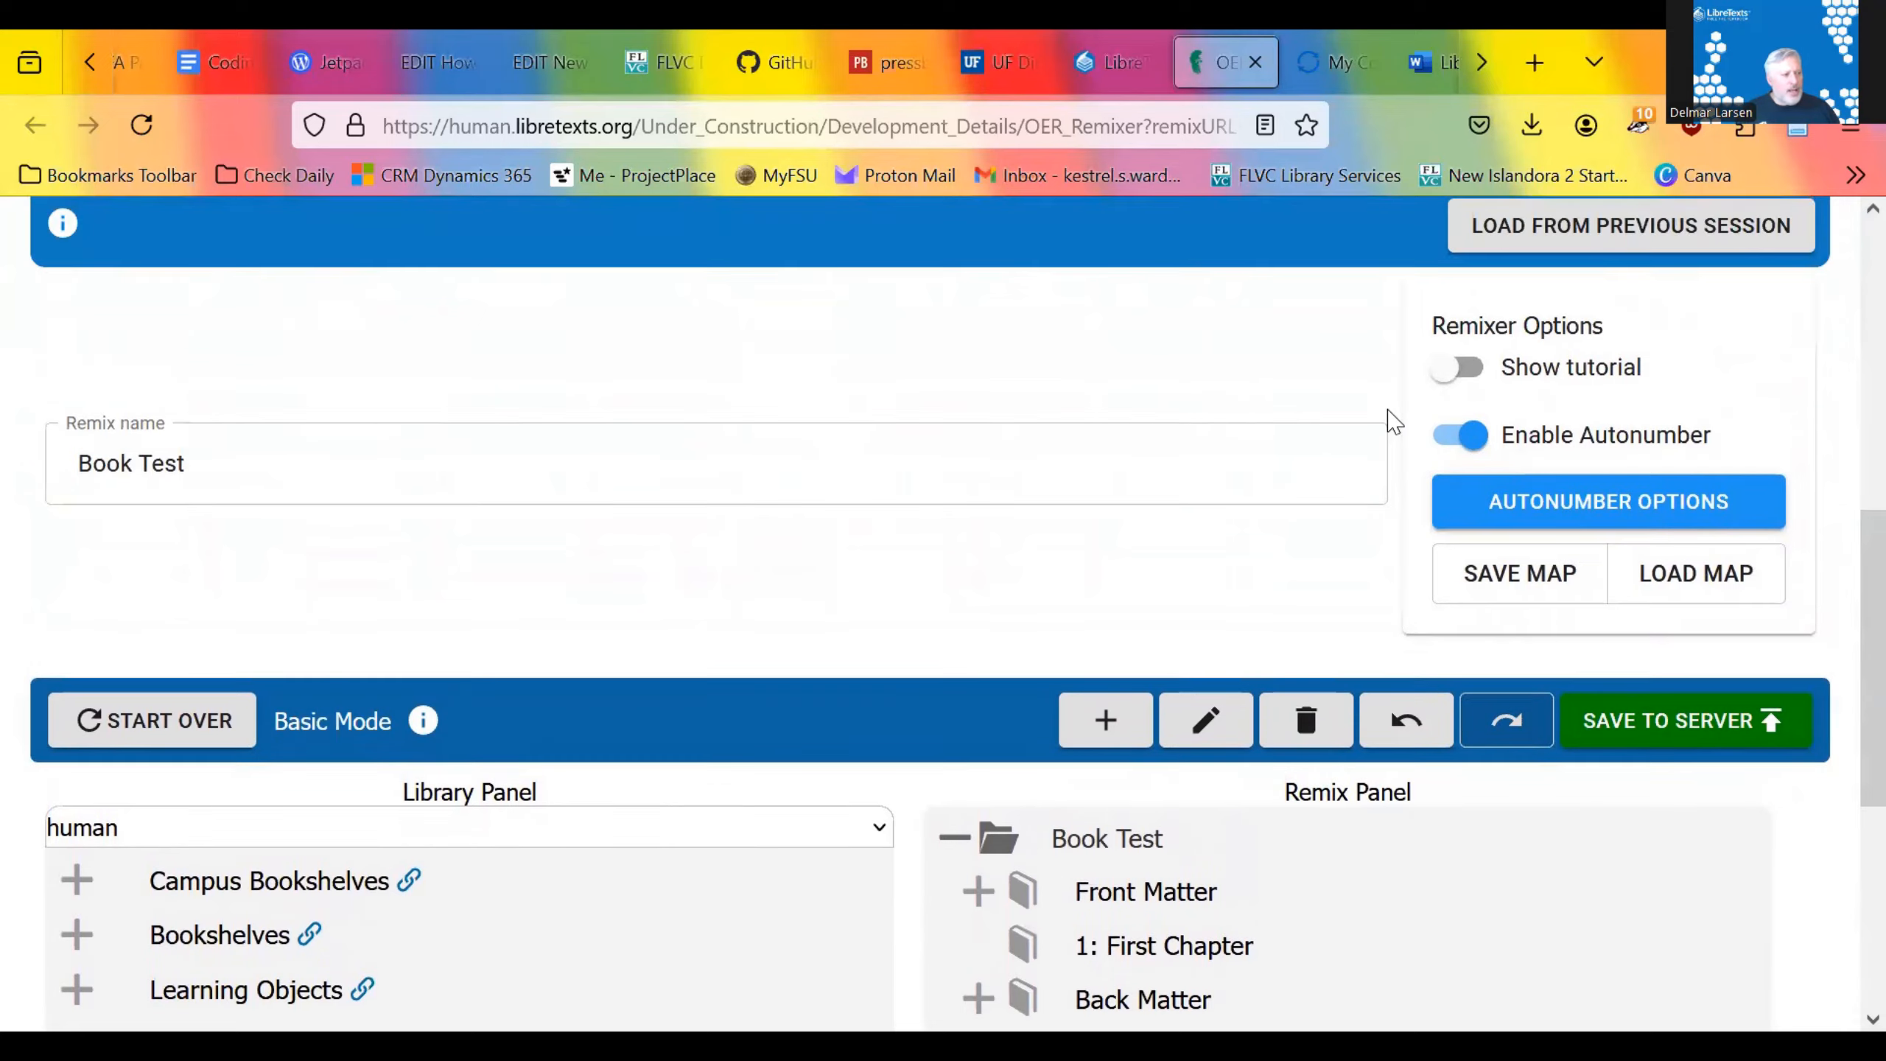
scroll(1394, 421, up, 4)
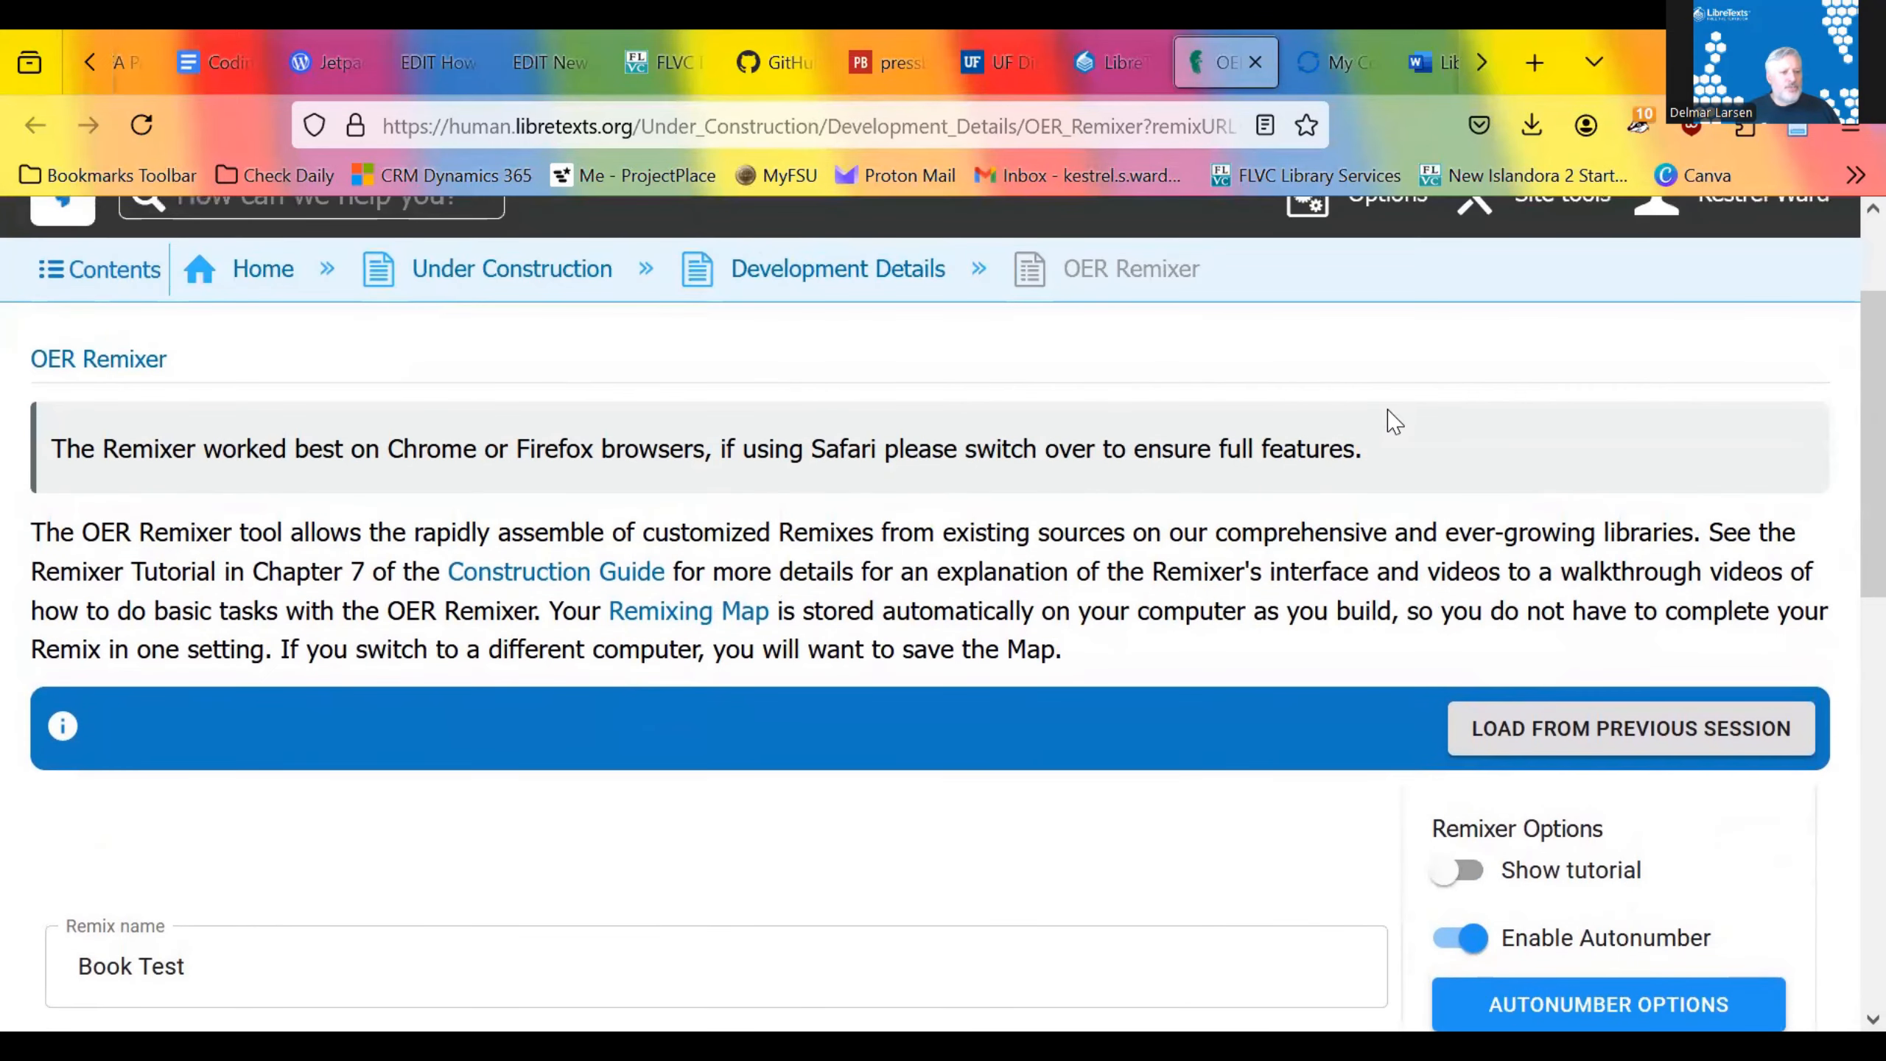
scroll(1389, 417, down, 5)
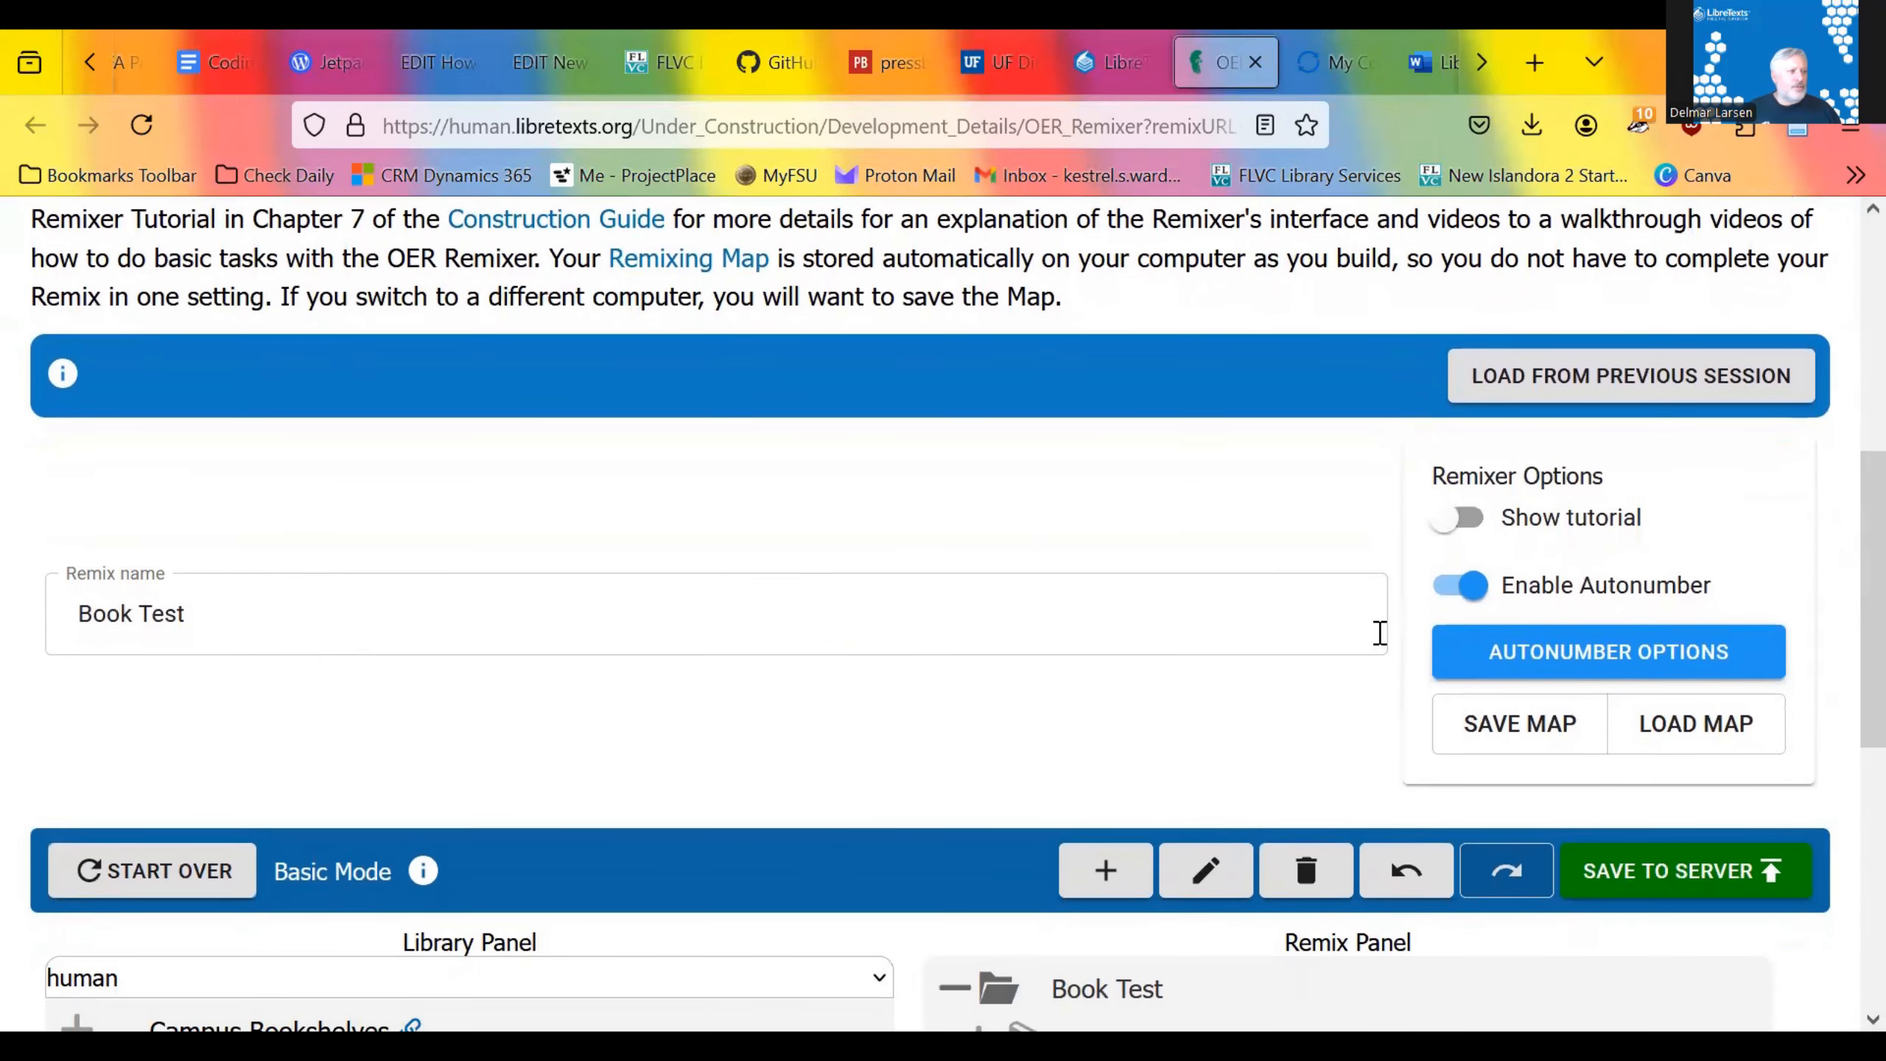
scroll(1383, 645, down, 2)
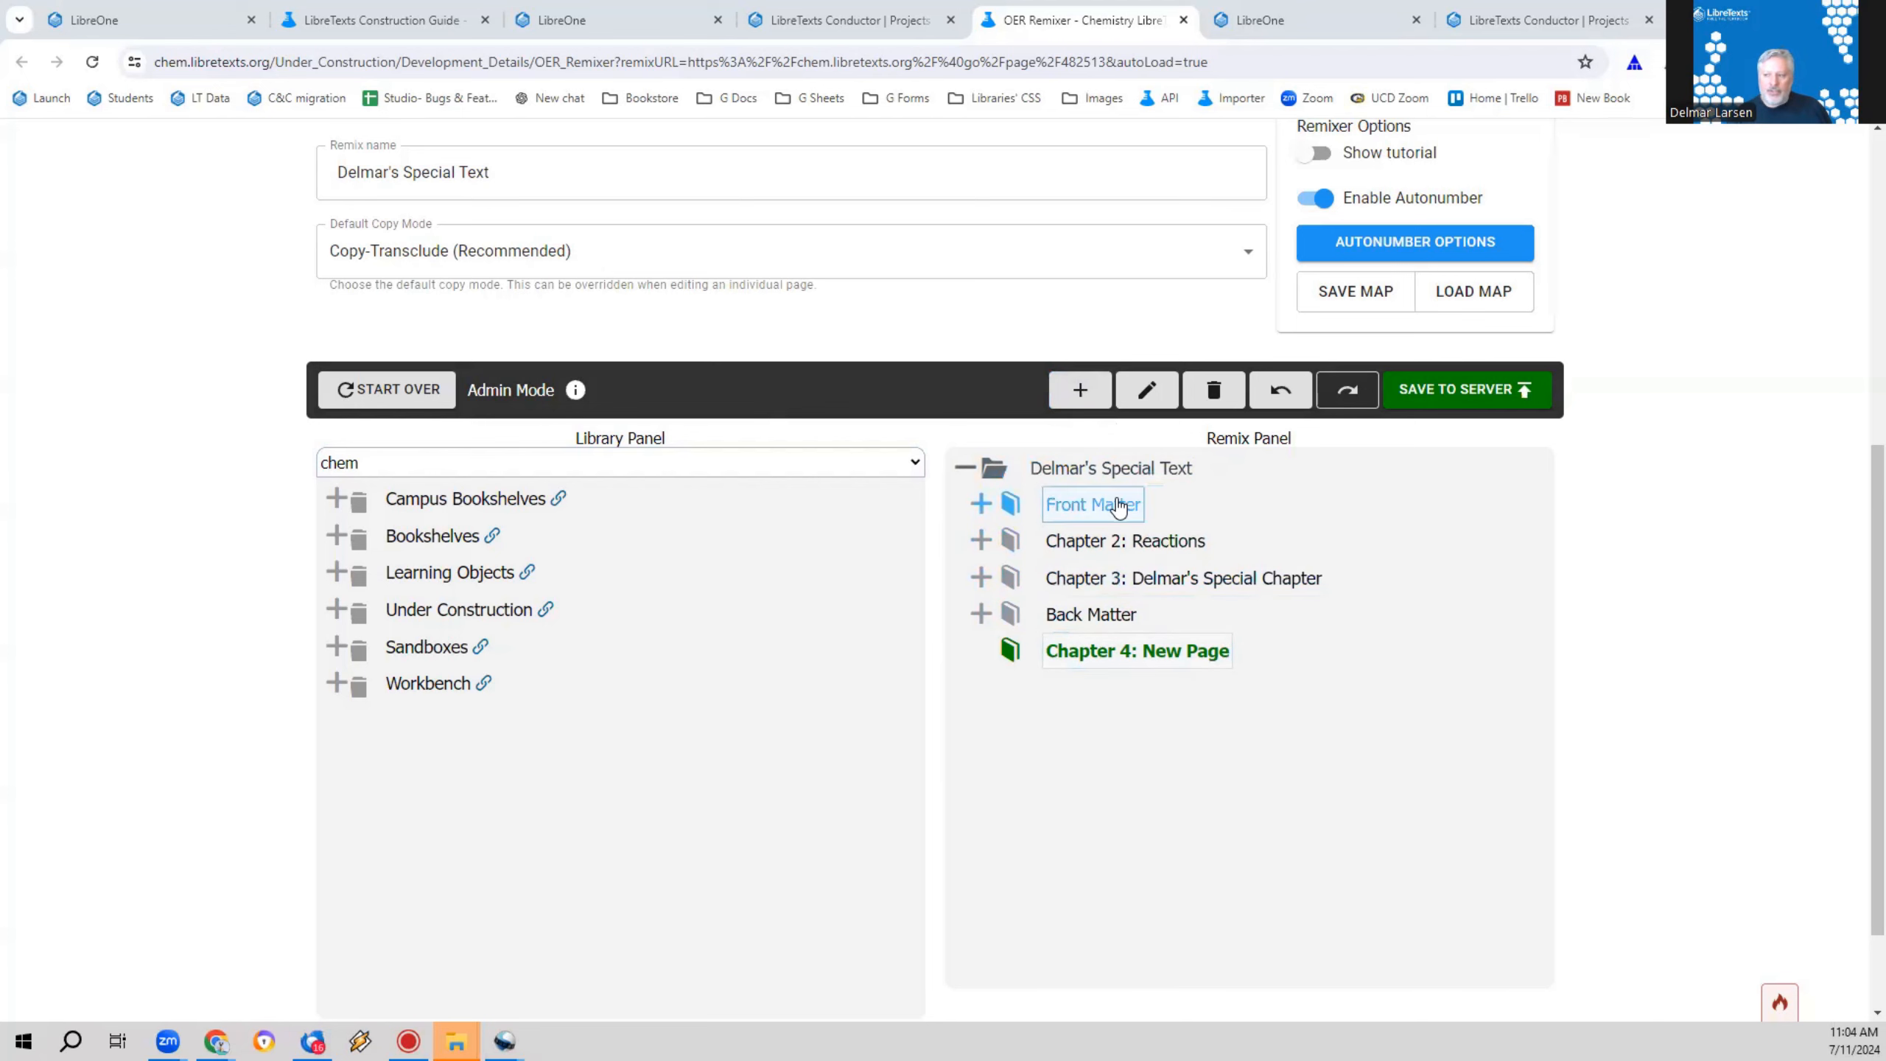
Step: Add another new chapter under the special text's root and one new page inside that chapter
click(1114, 474)
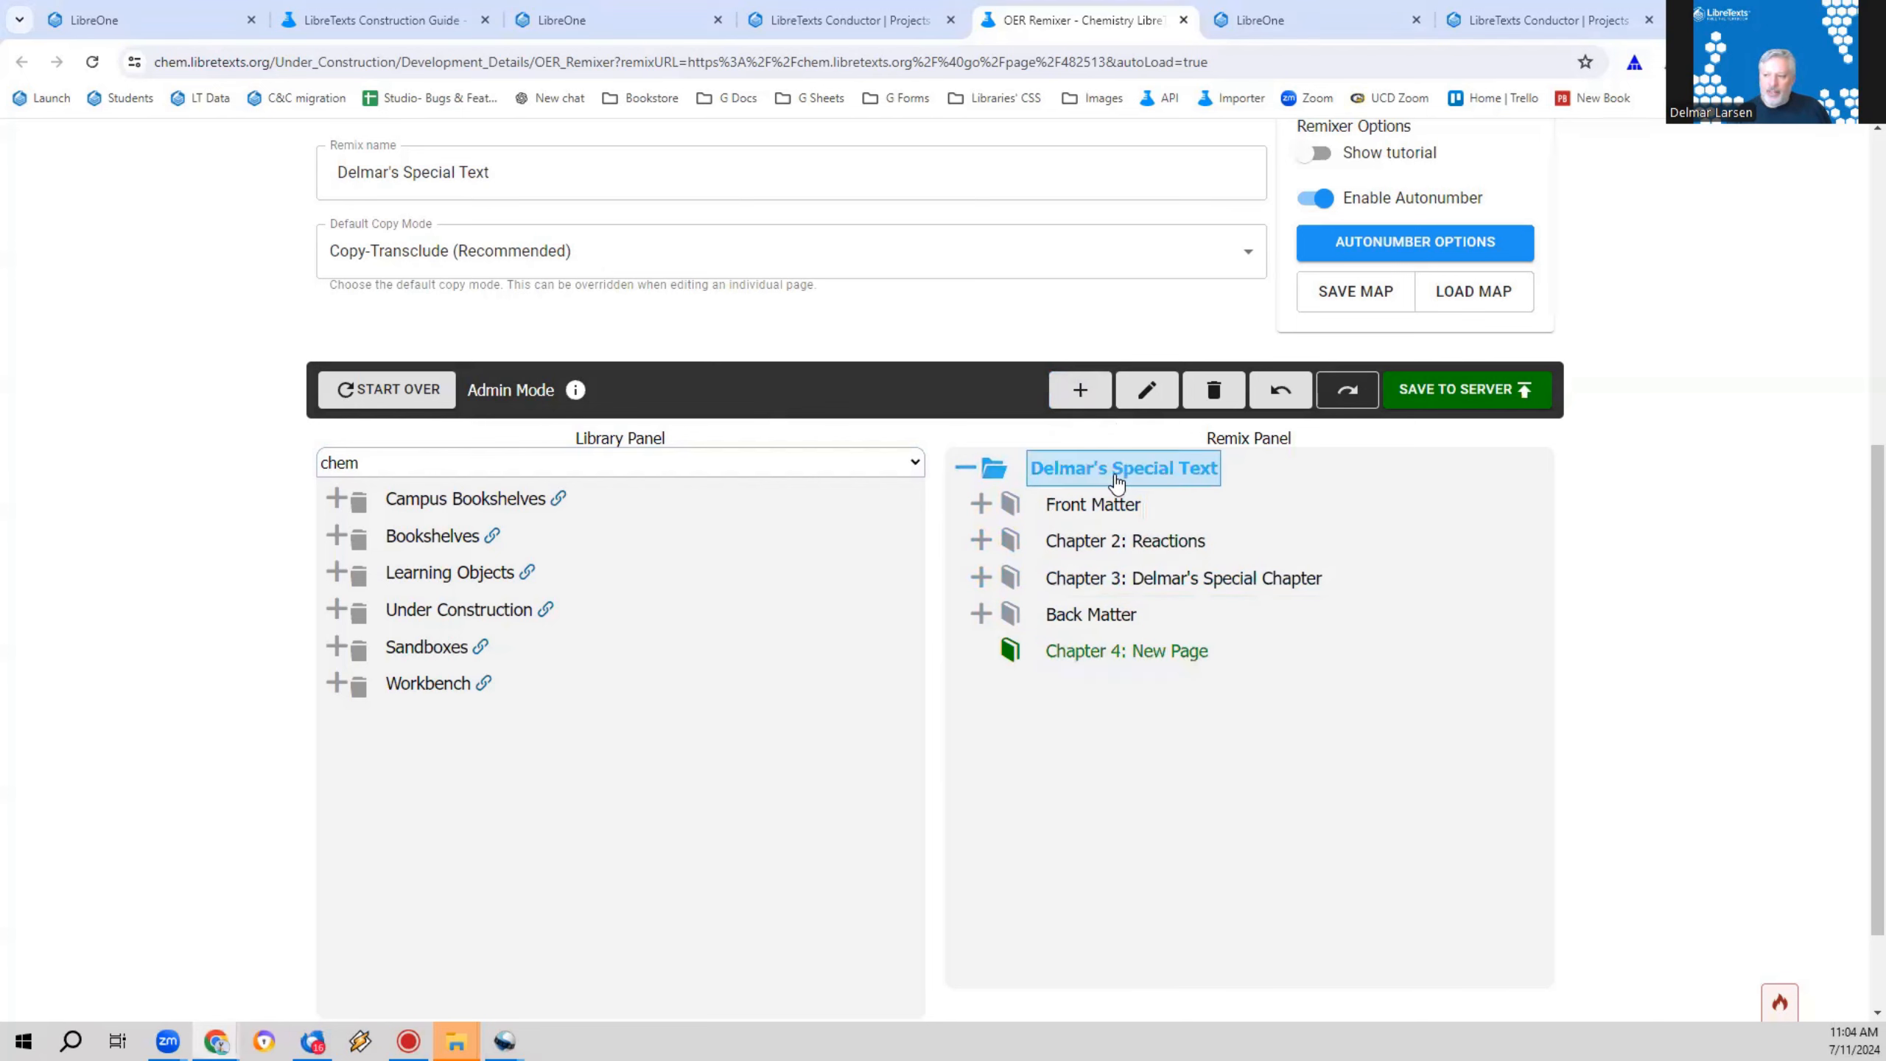
click(1091, 394)
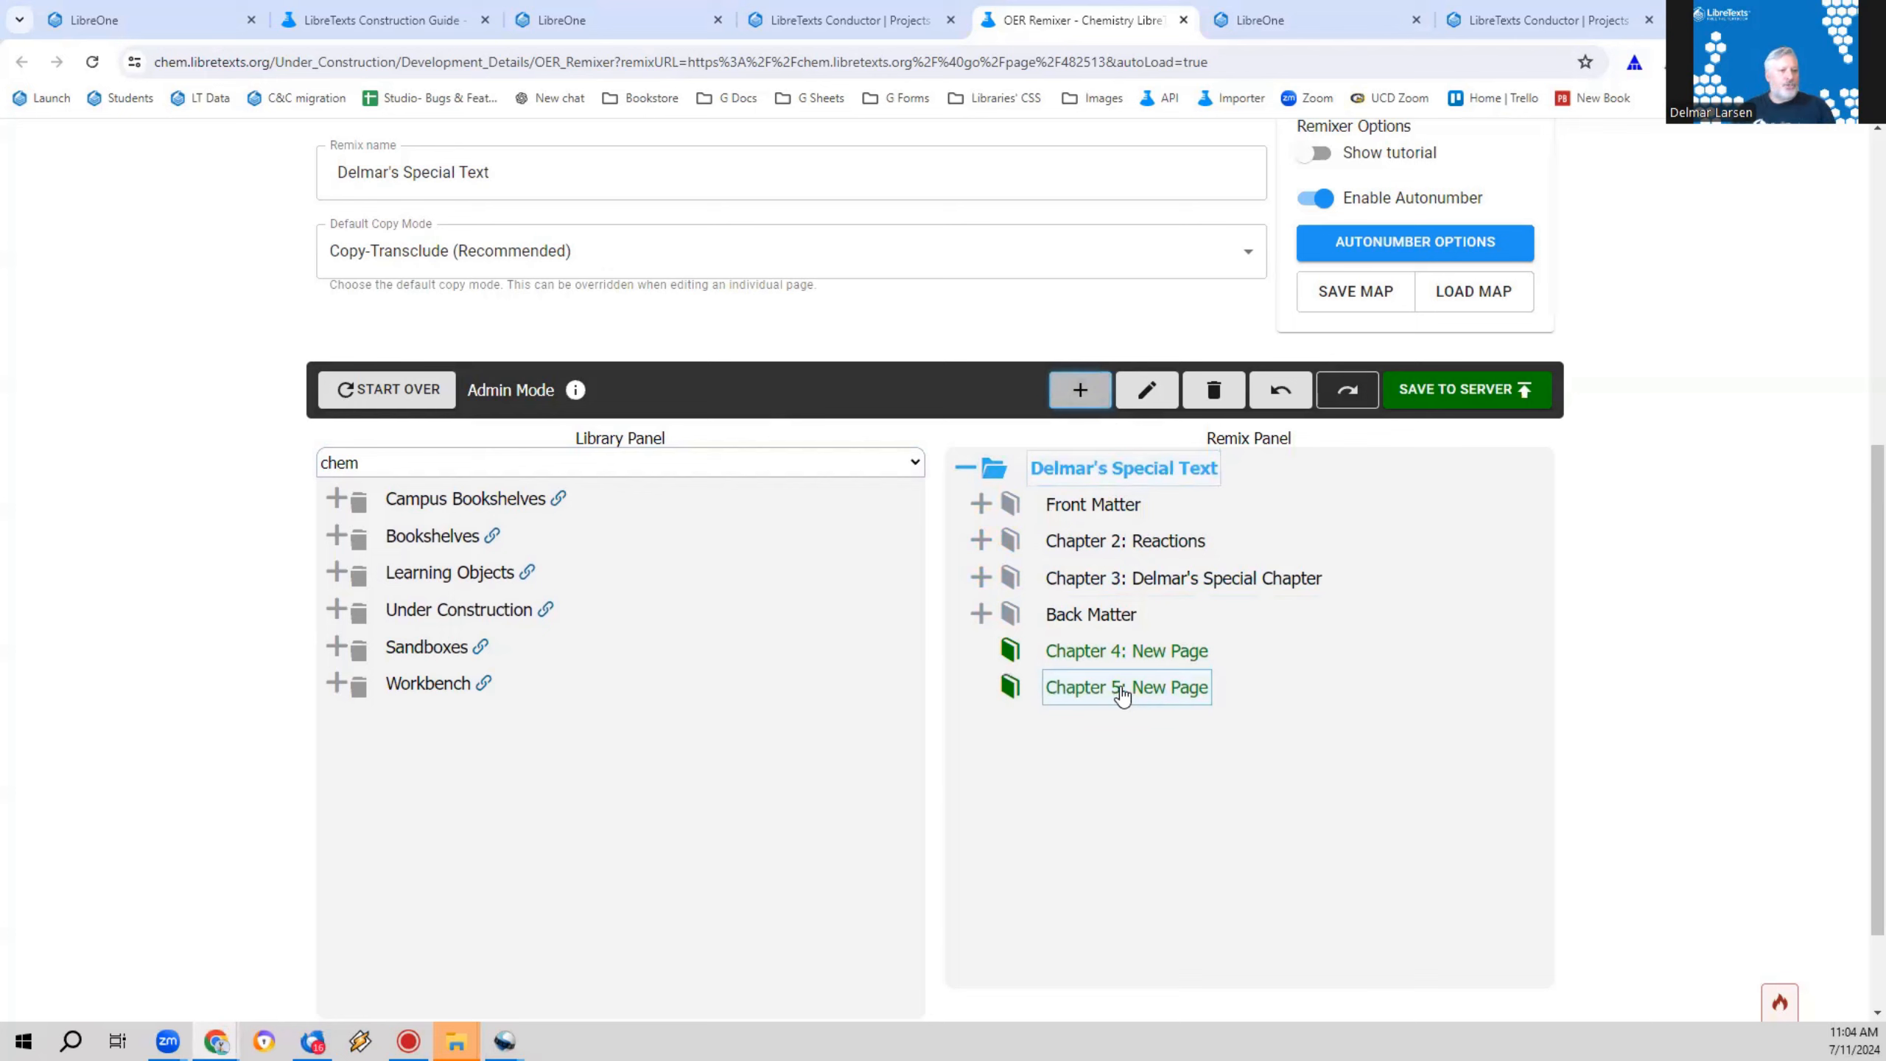
click(1098, 704)
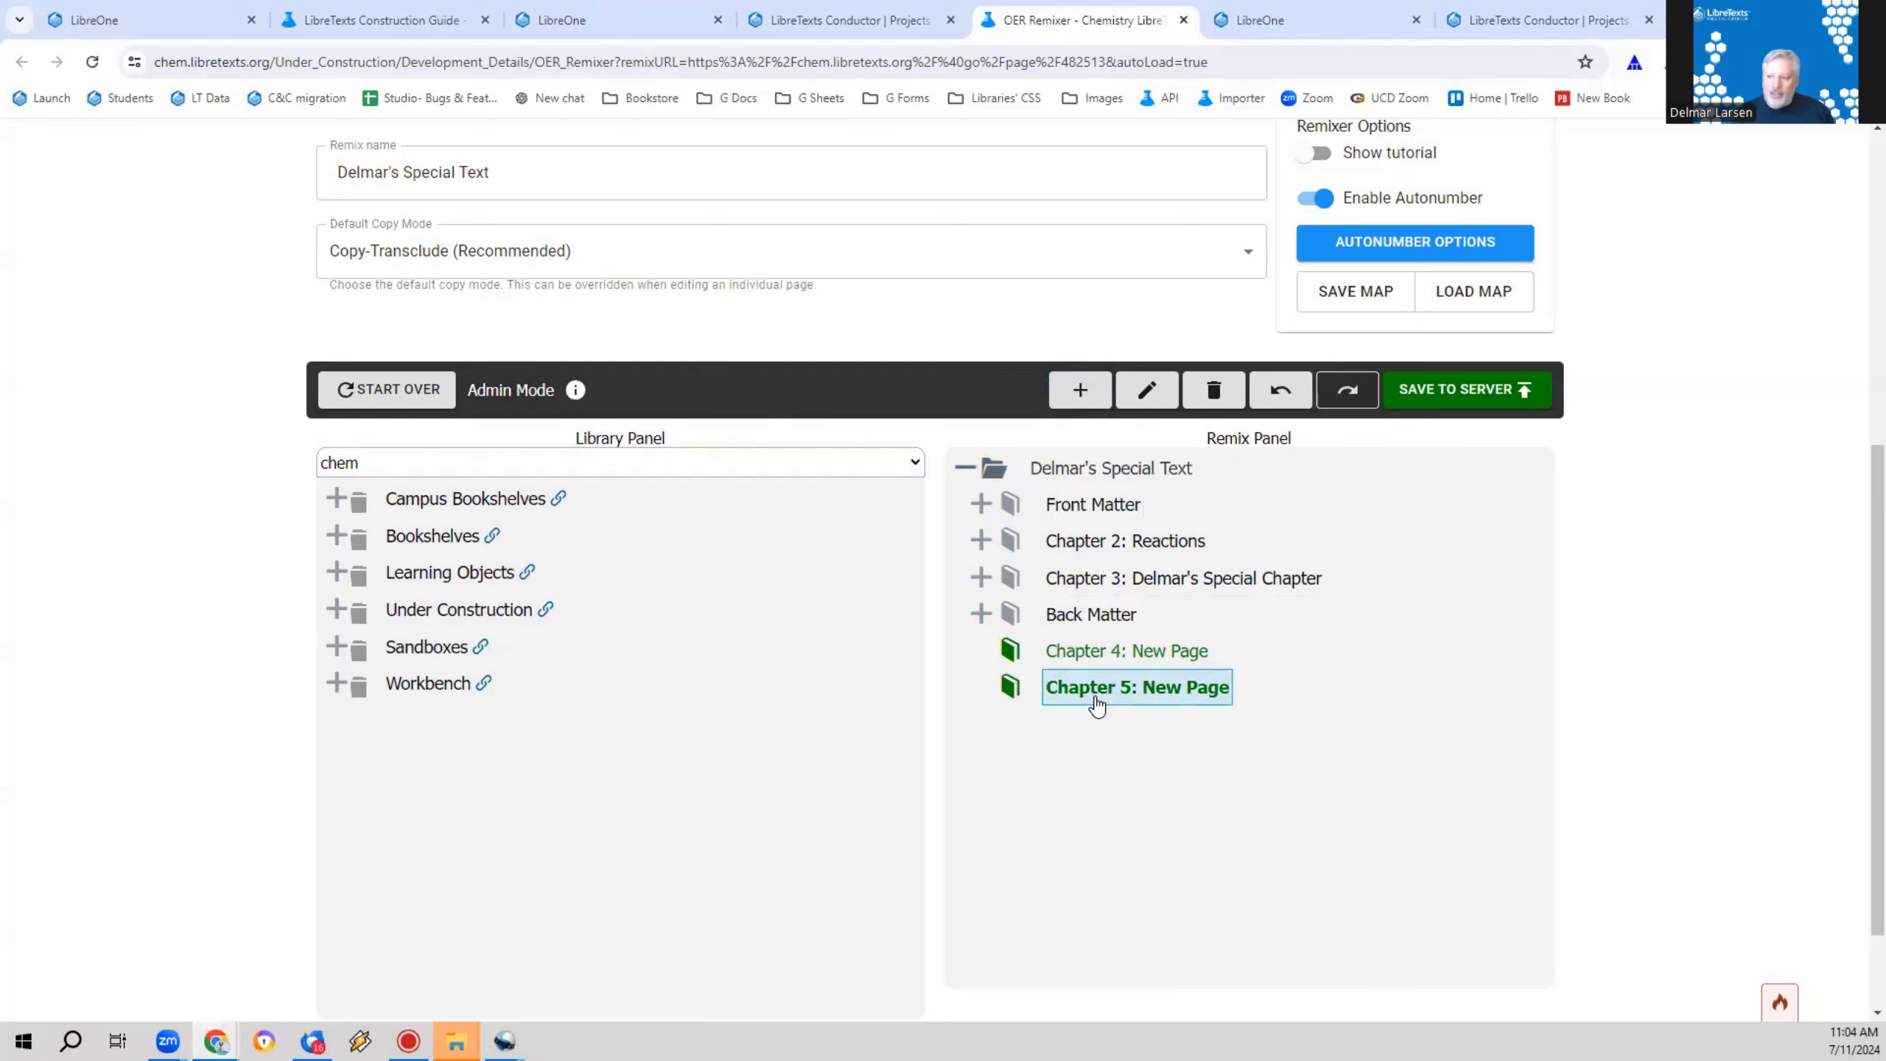
click(1080, 392)
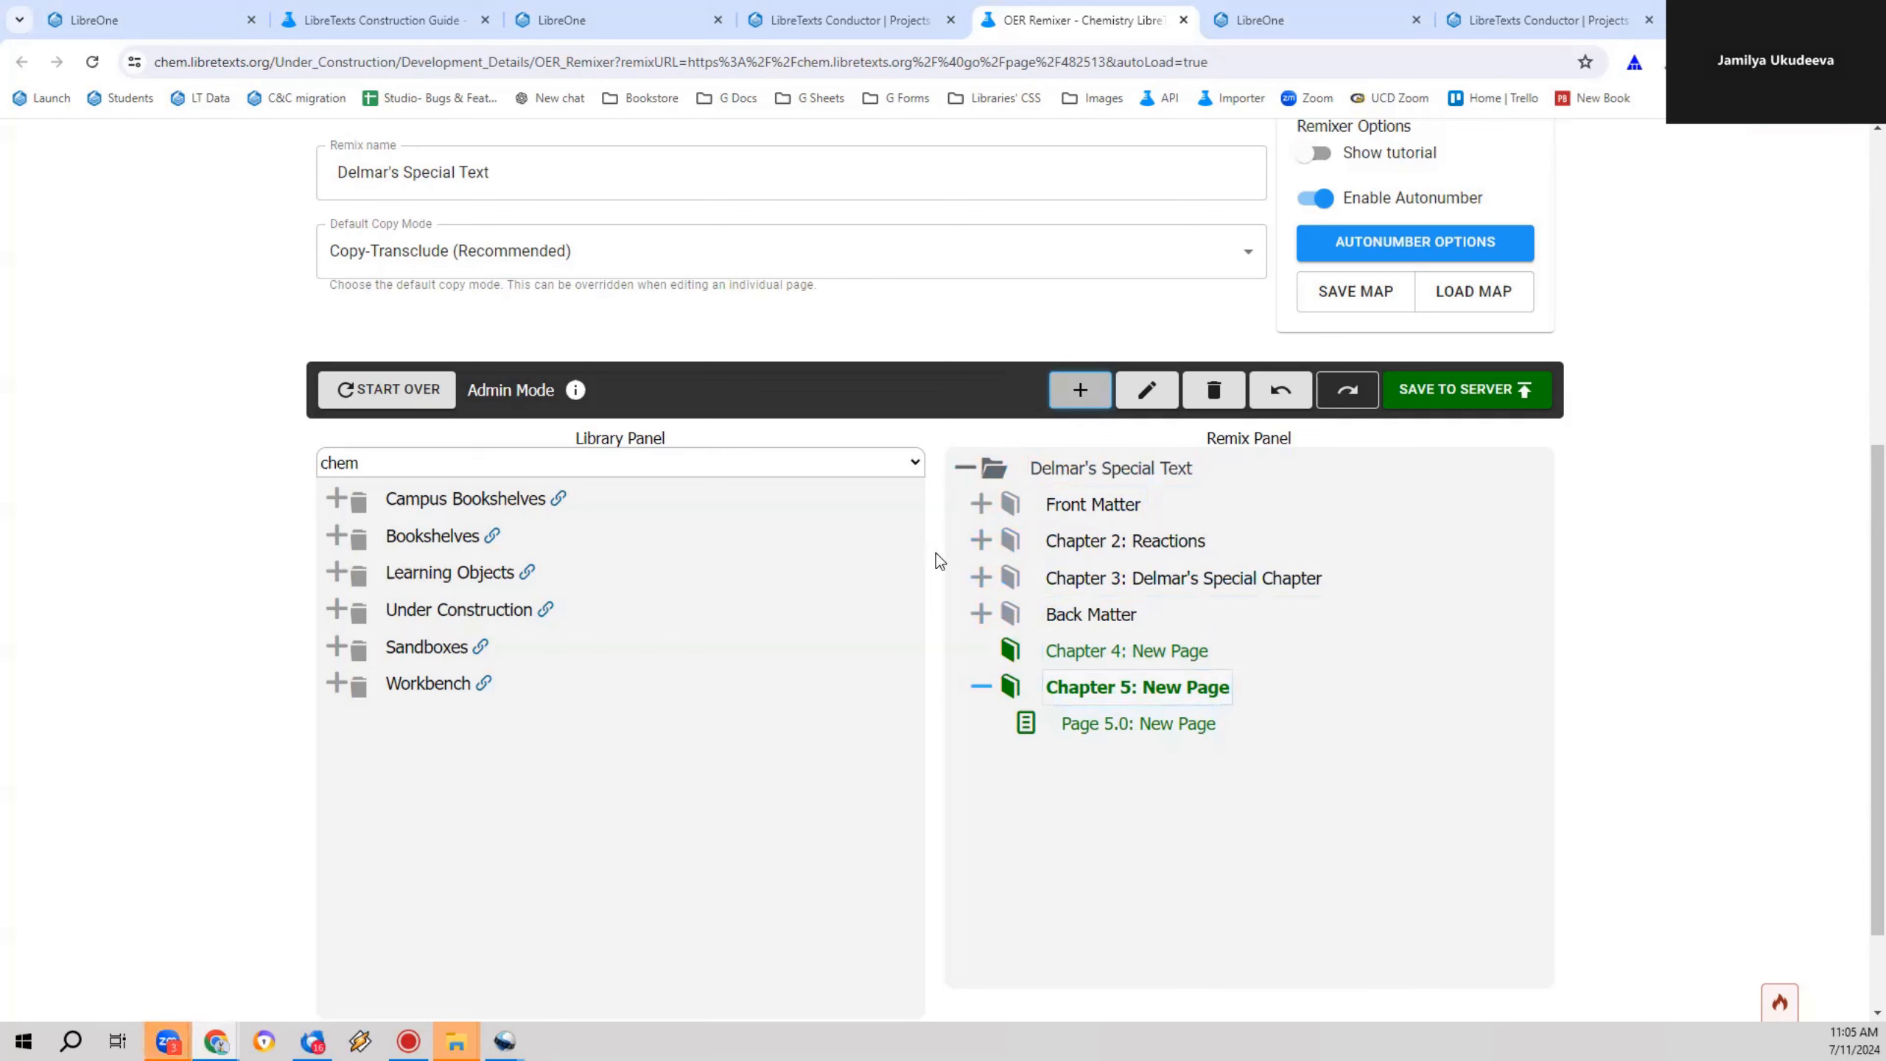
Step: Check the article type in the properties of Chapter 5 and close them without saving
double_click(1098, 686)
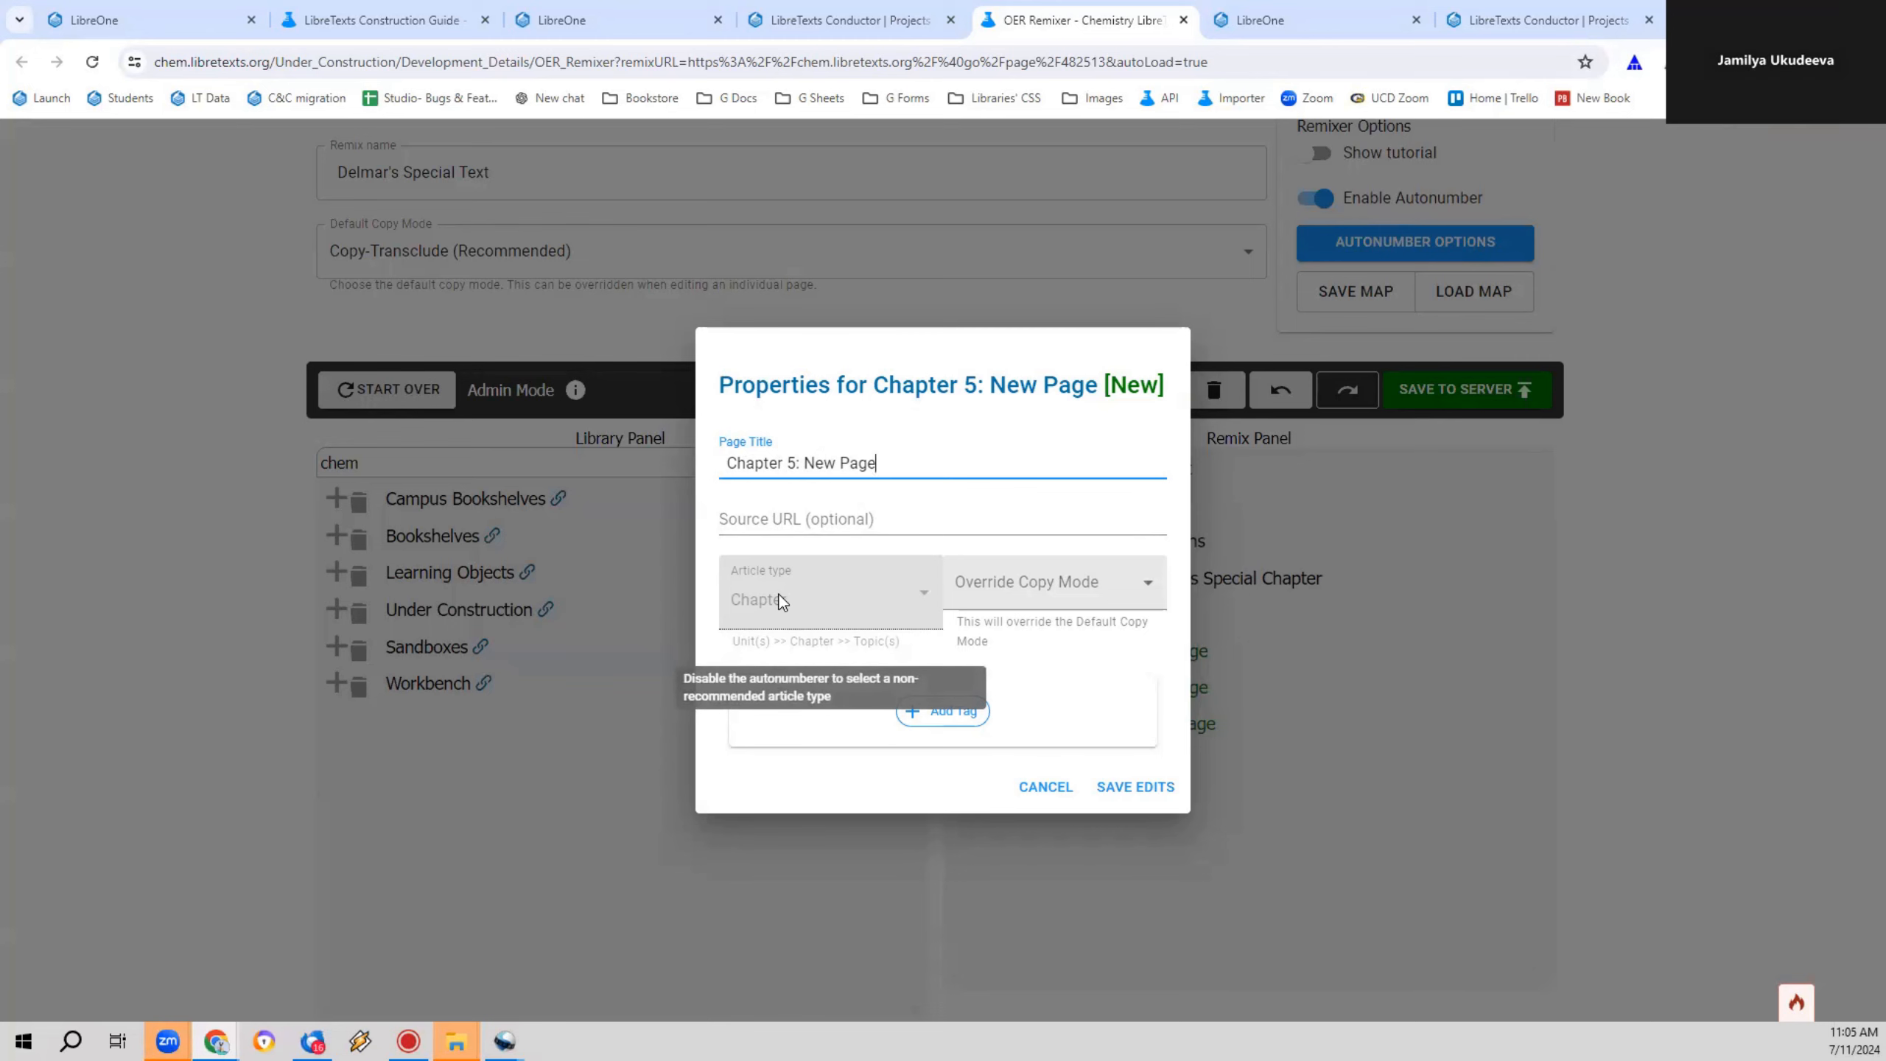
click(1053, 785)
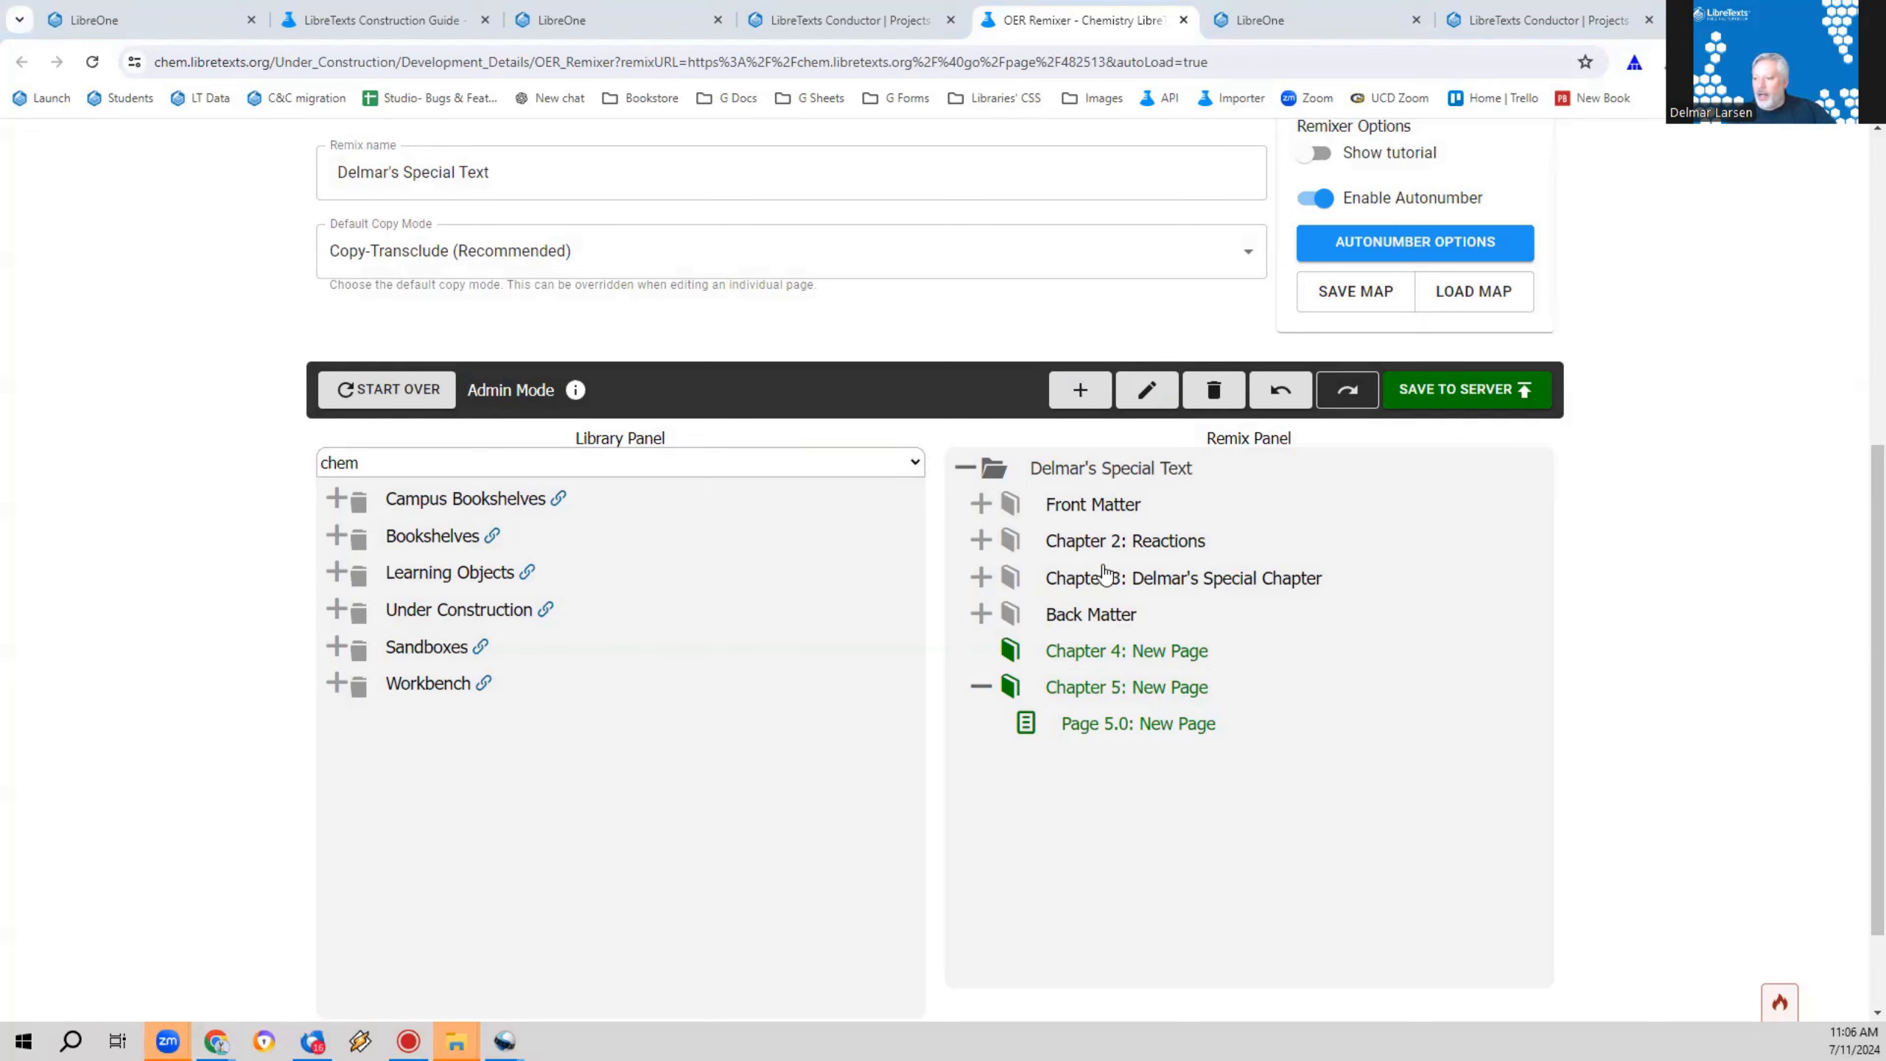
Step: Expand Chapter 3, visit the live Page 3.0 through its properties and open that page for editing
click(981, 579)
click(1179, 627)
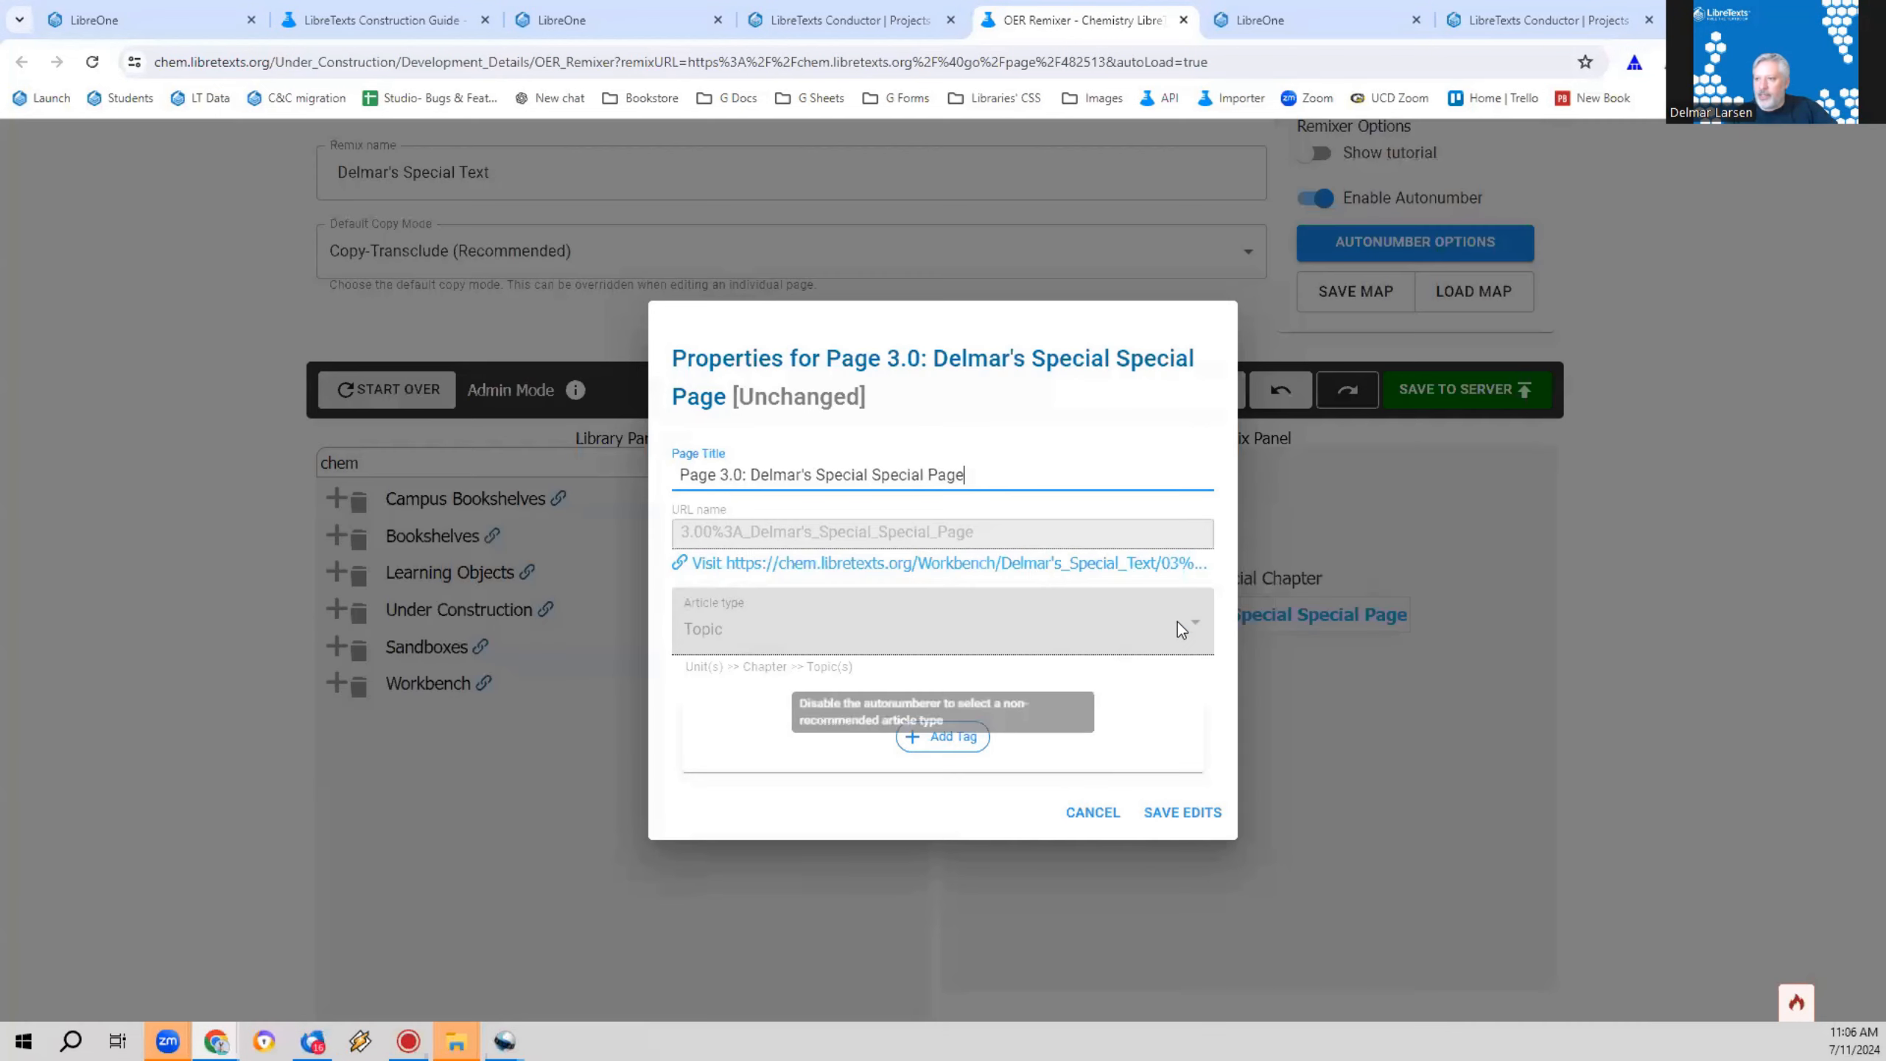
click(878, 566)
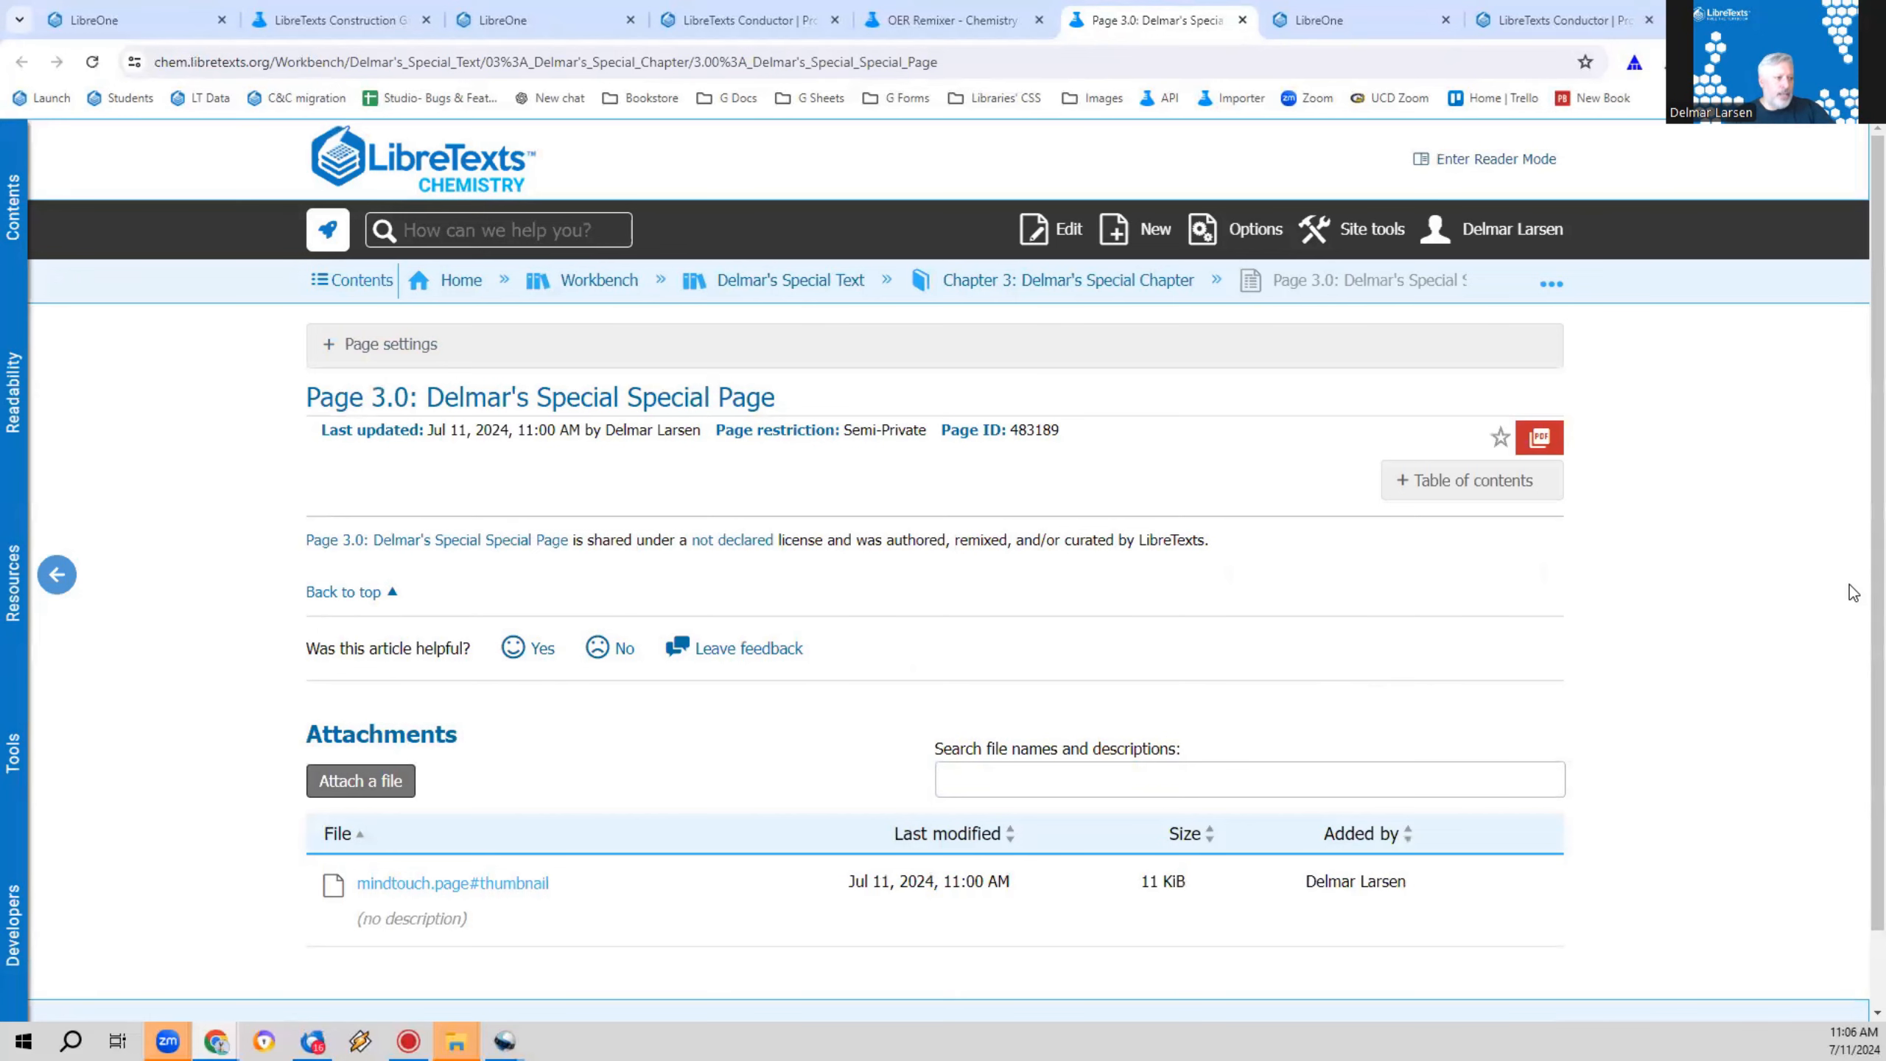
click(1065, 251)
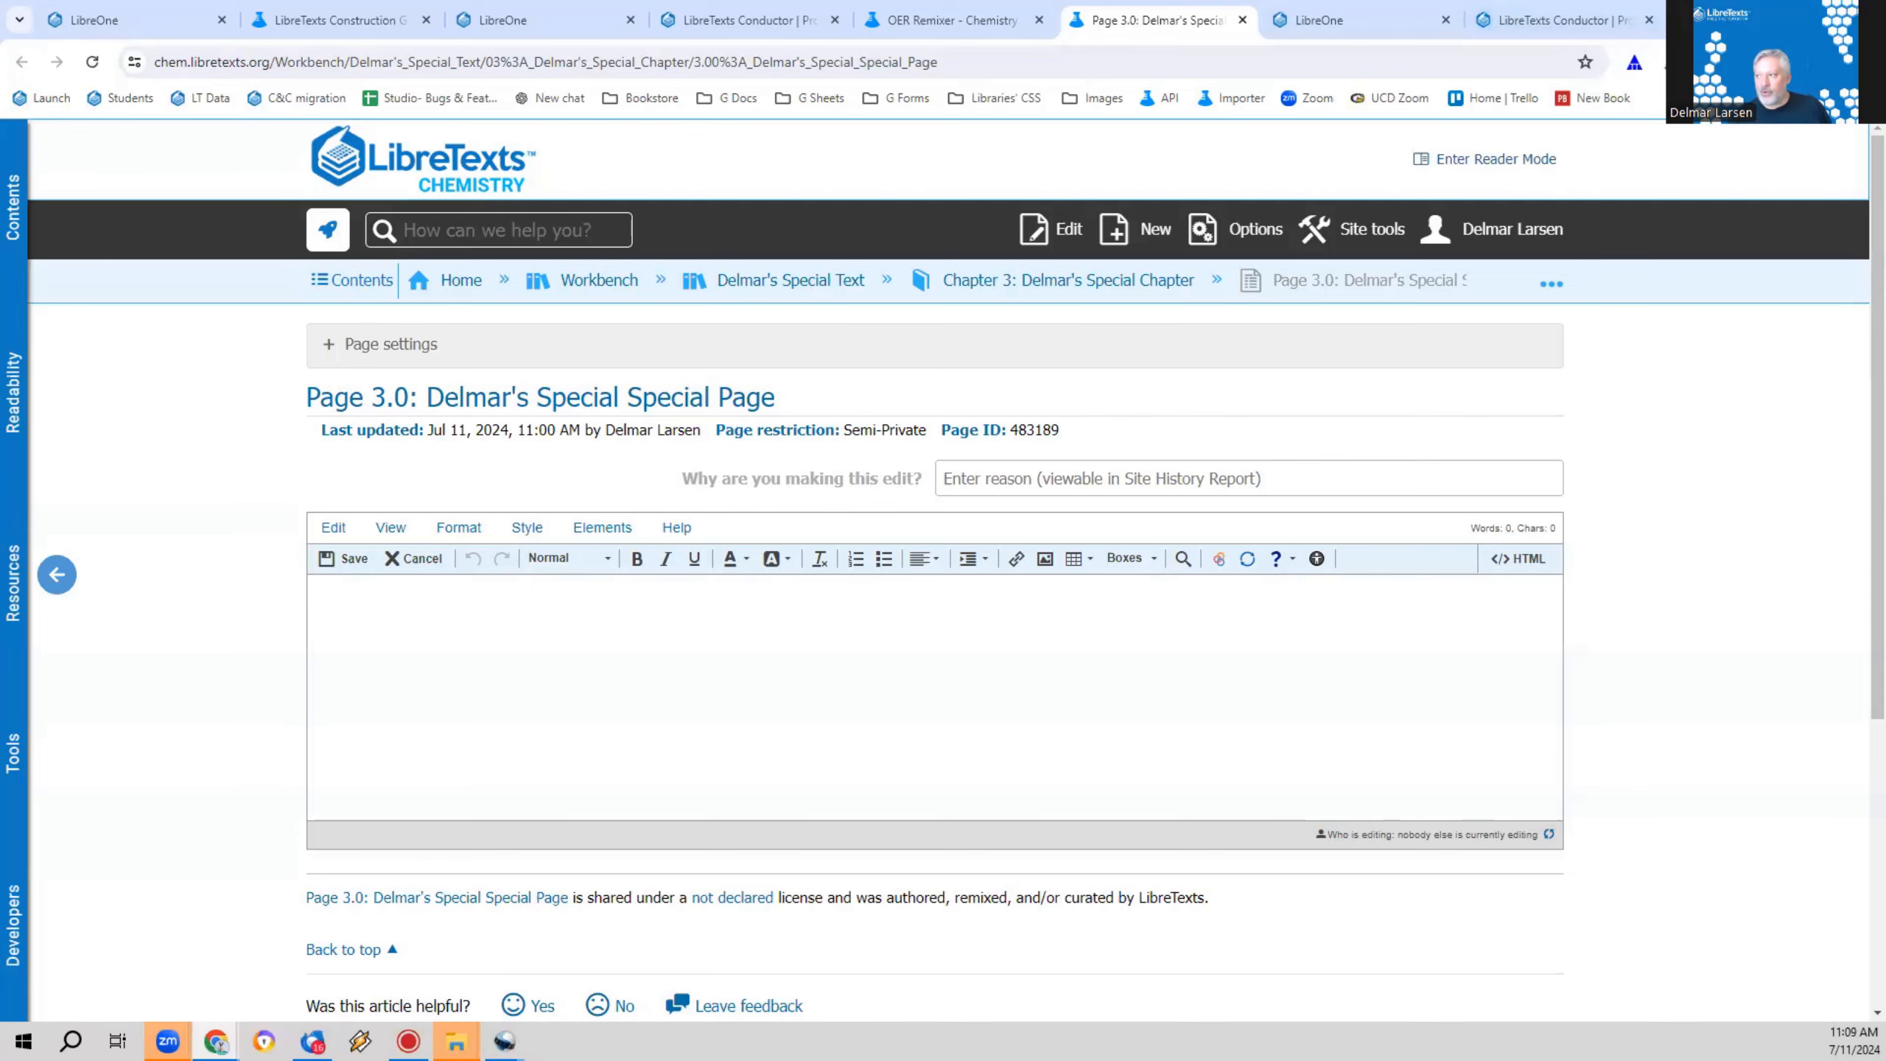
Step: Detach the LibreOne home page into its own window and arrange it side by side with the page editor window
key(super+Right)
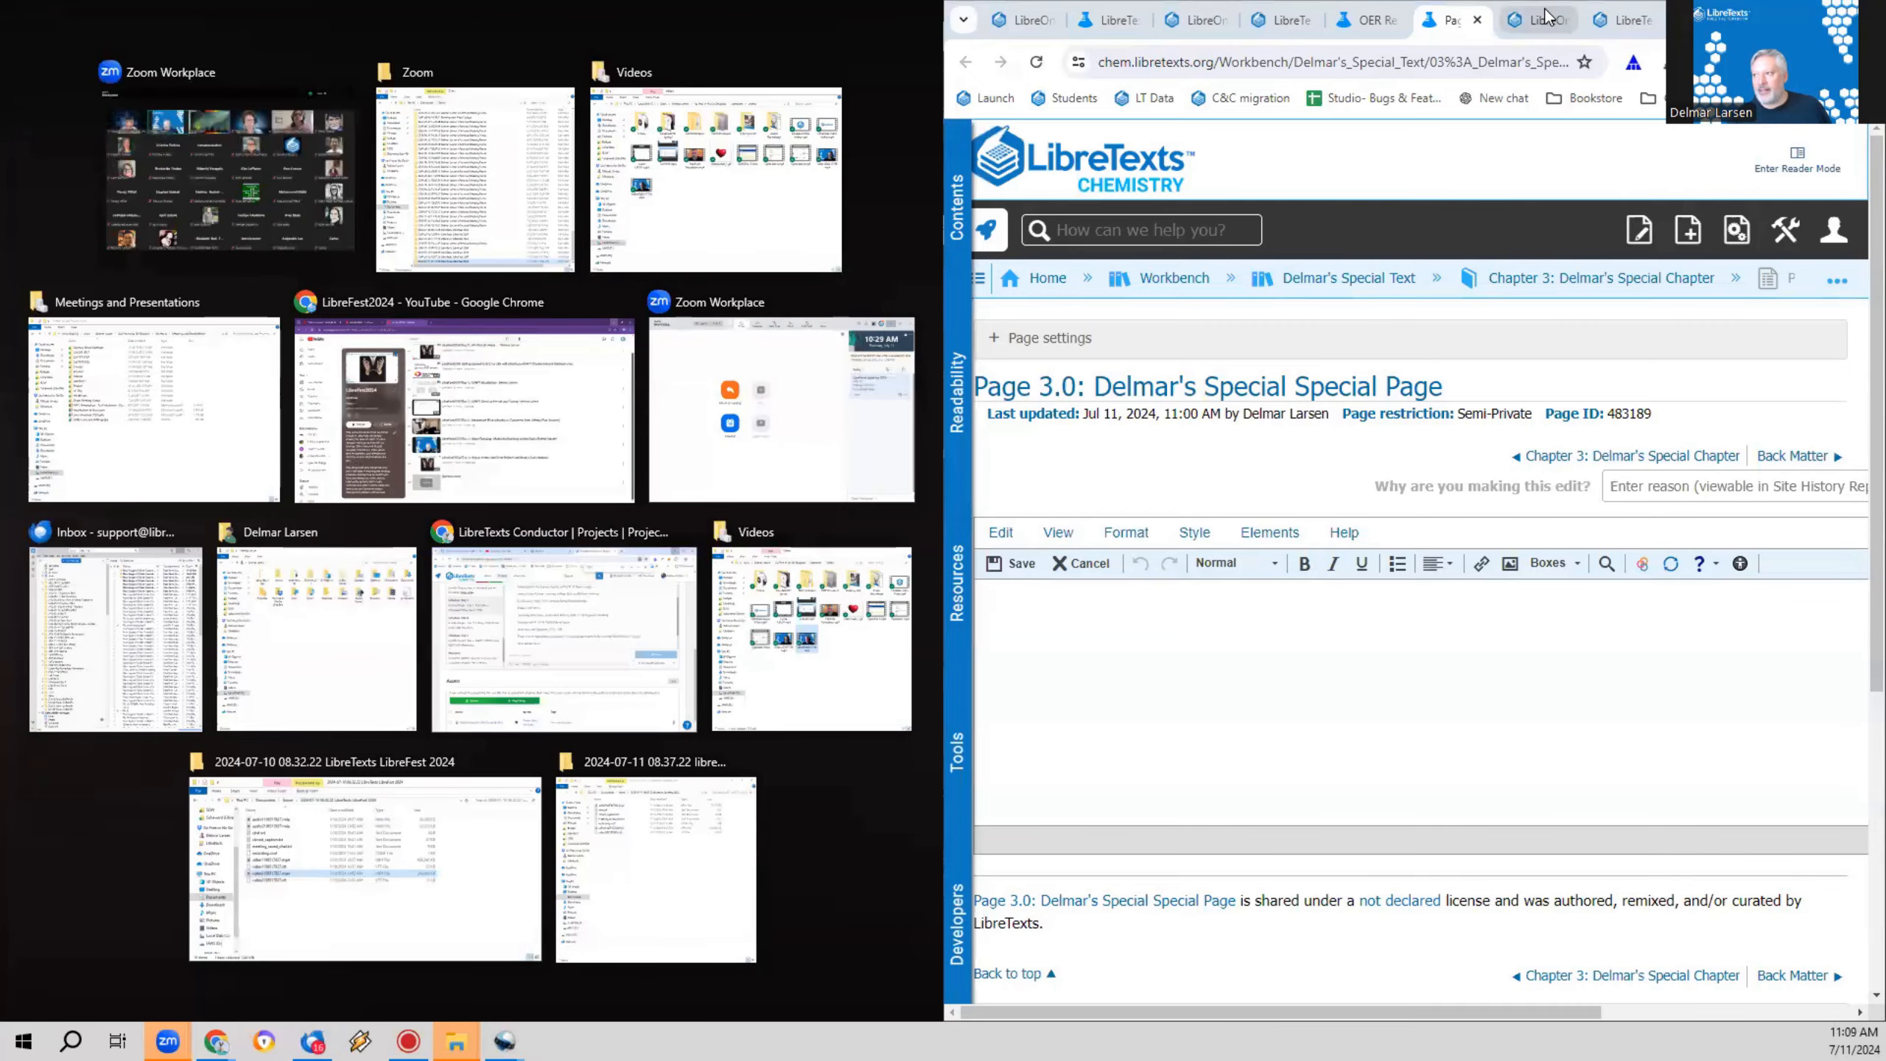
click(1529, 20)
drag(1543, 163, 1524, 115)
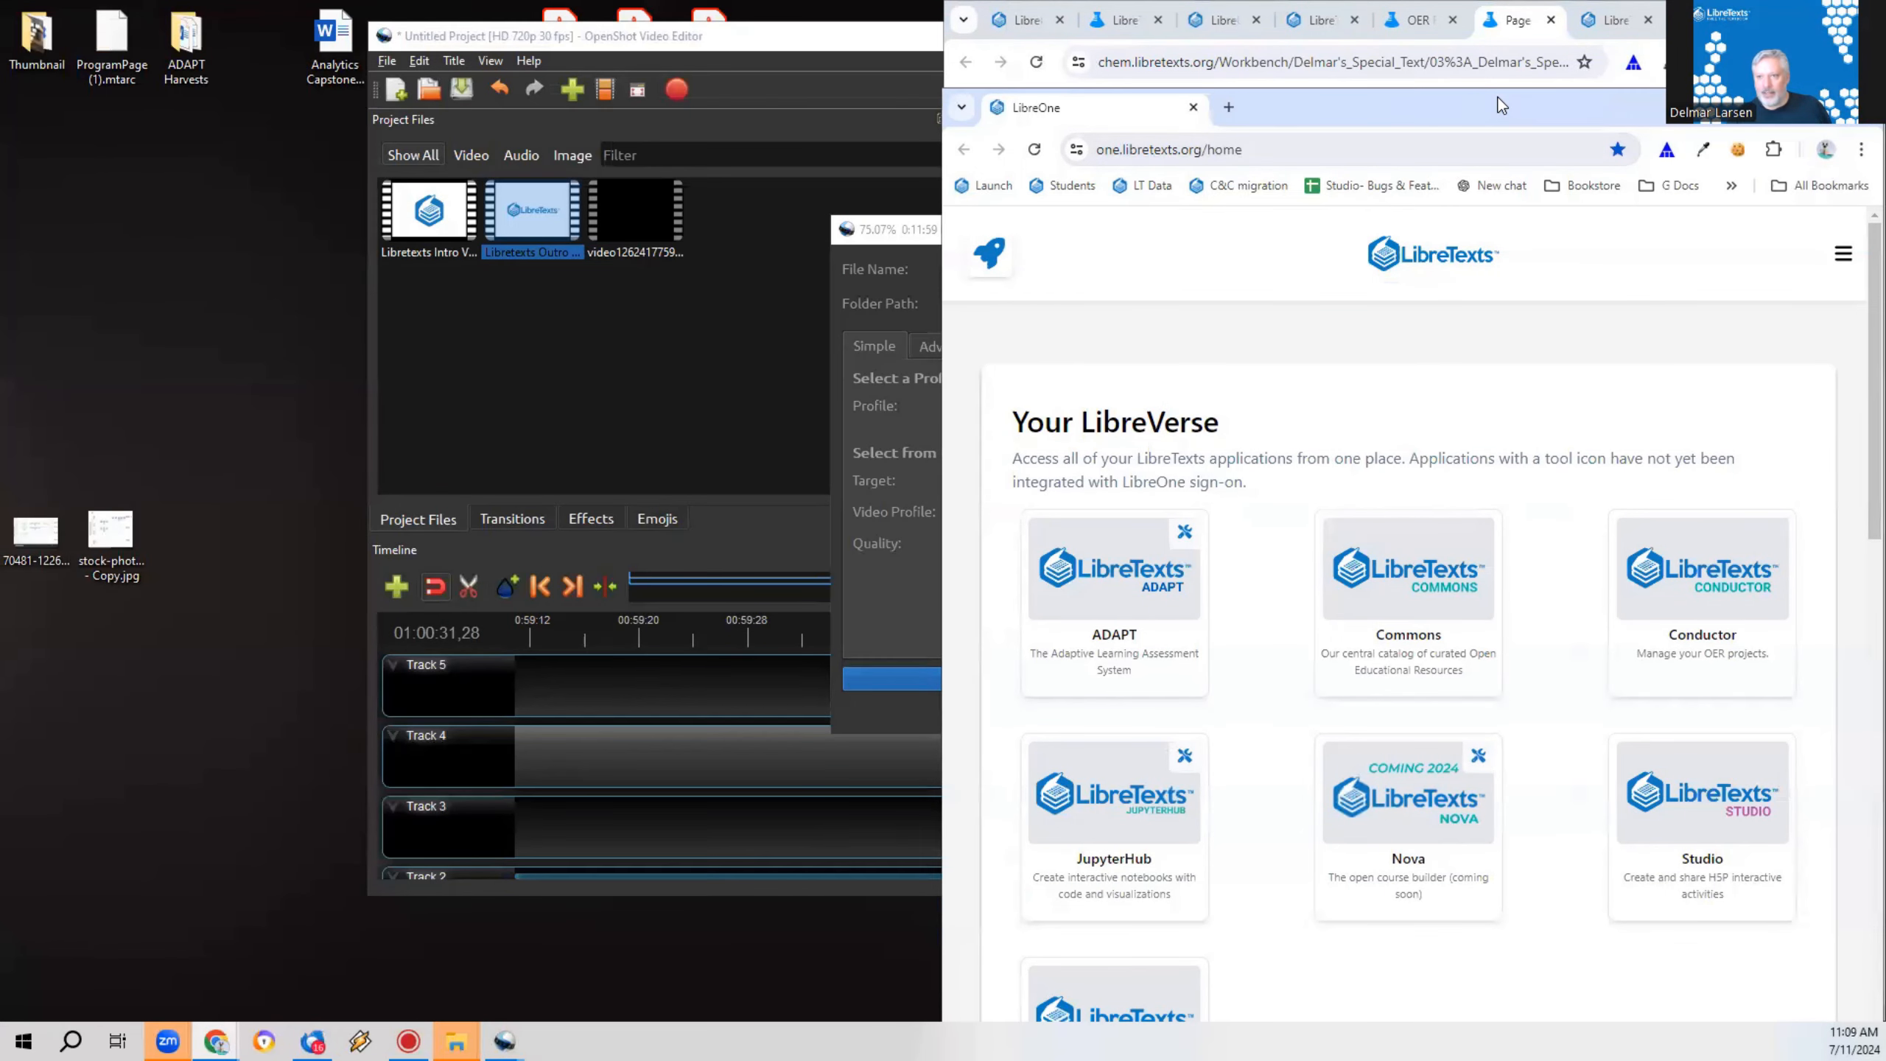
drag(1499, 104, 1884, 107)
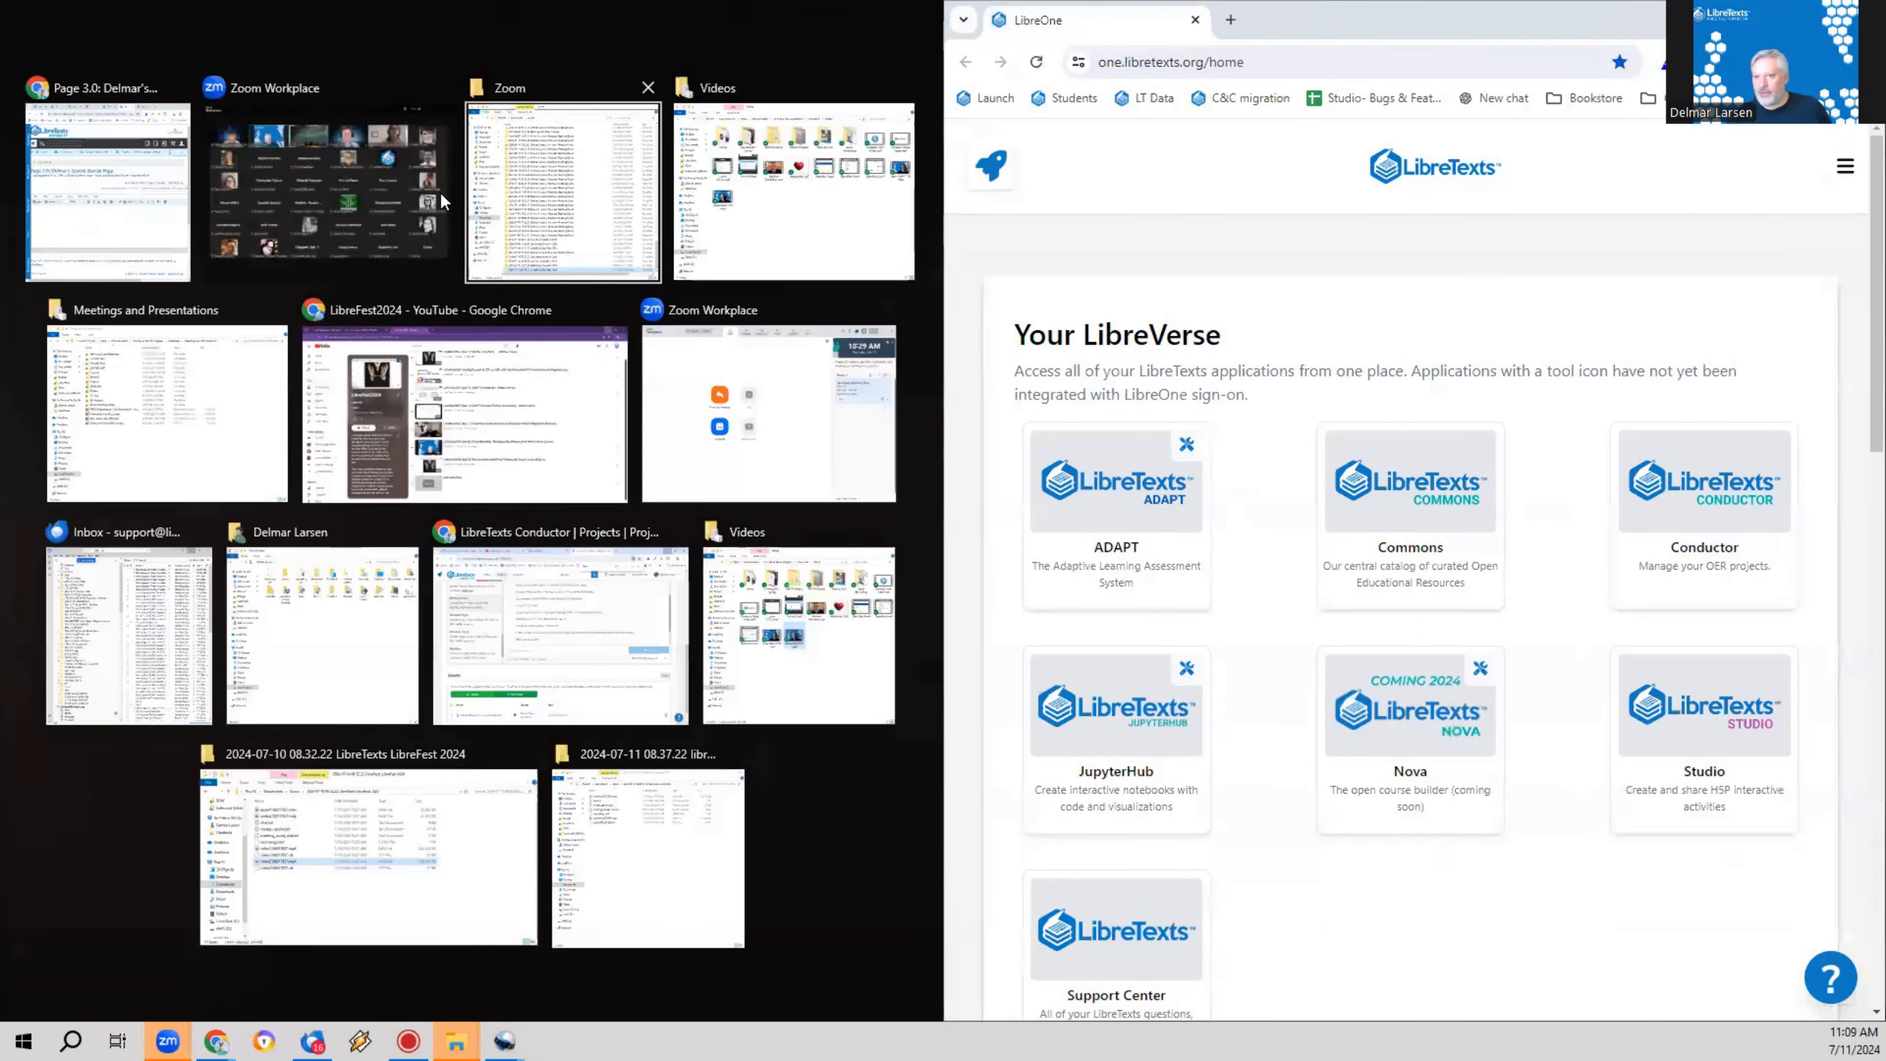
click(104, 197)
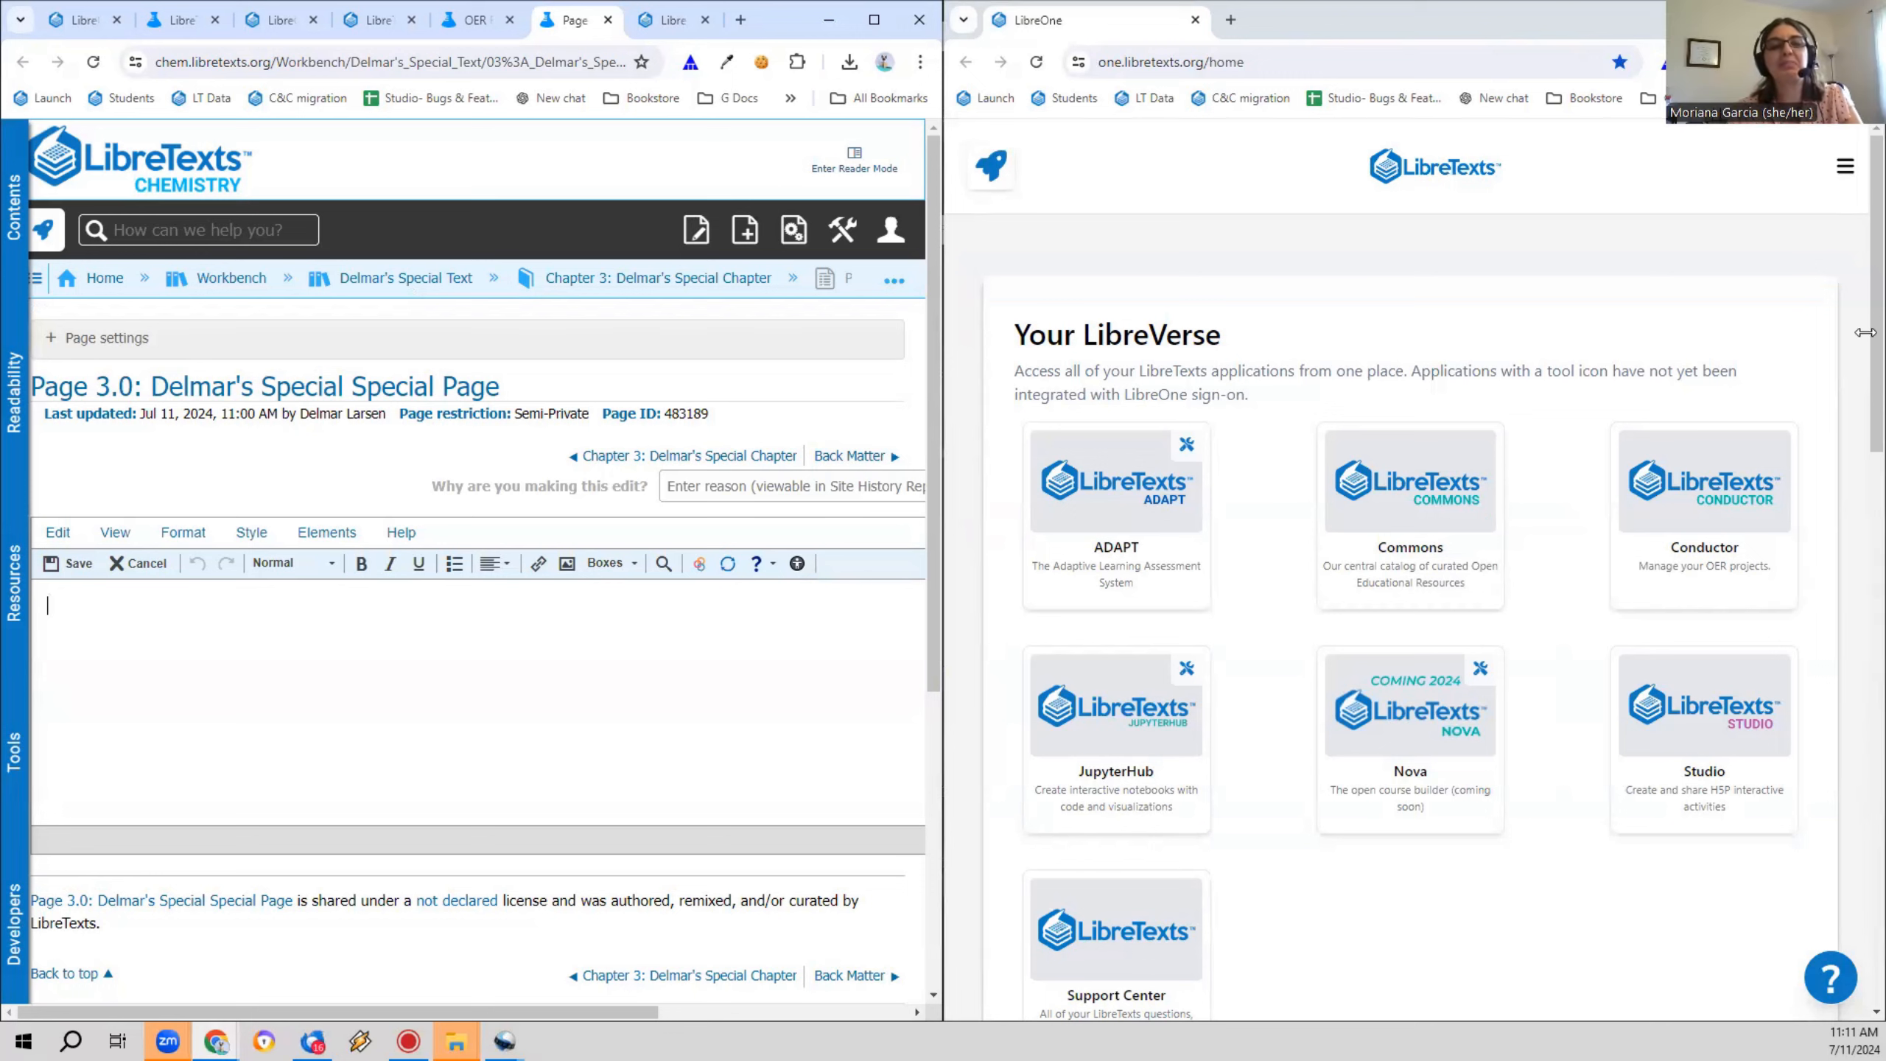
Step: Maximize the page editor window, view the empty page's HTML source and return to the visual editor
double_click(773, 24)
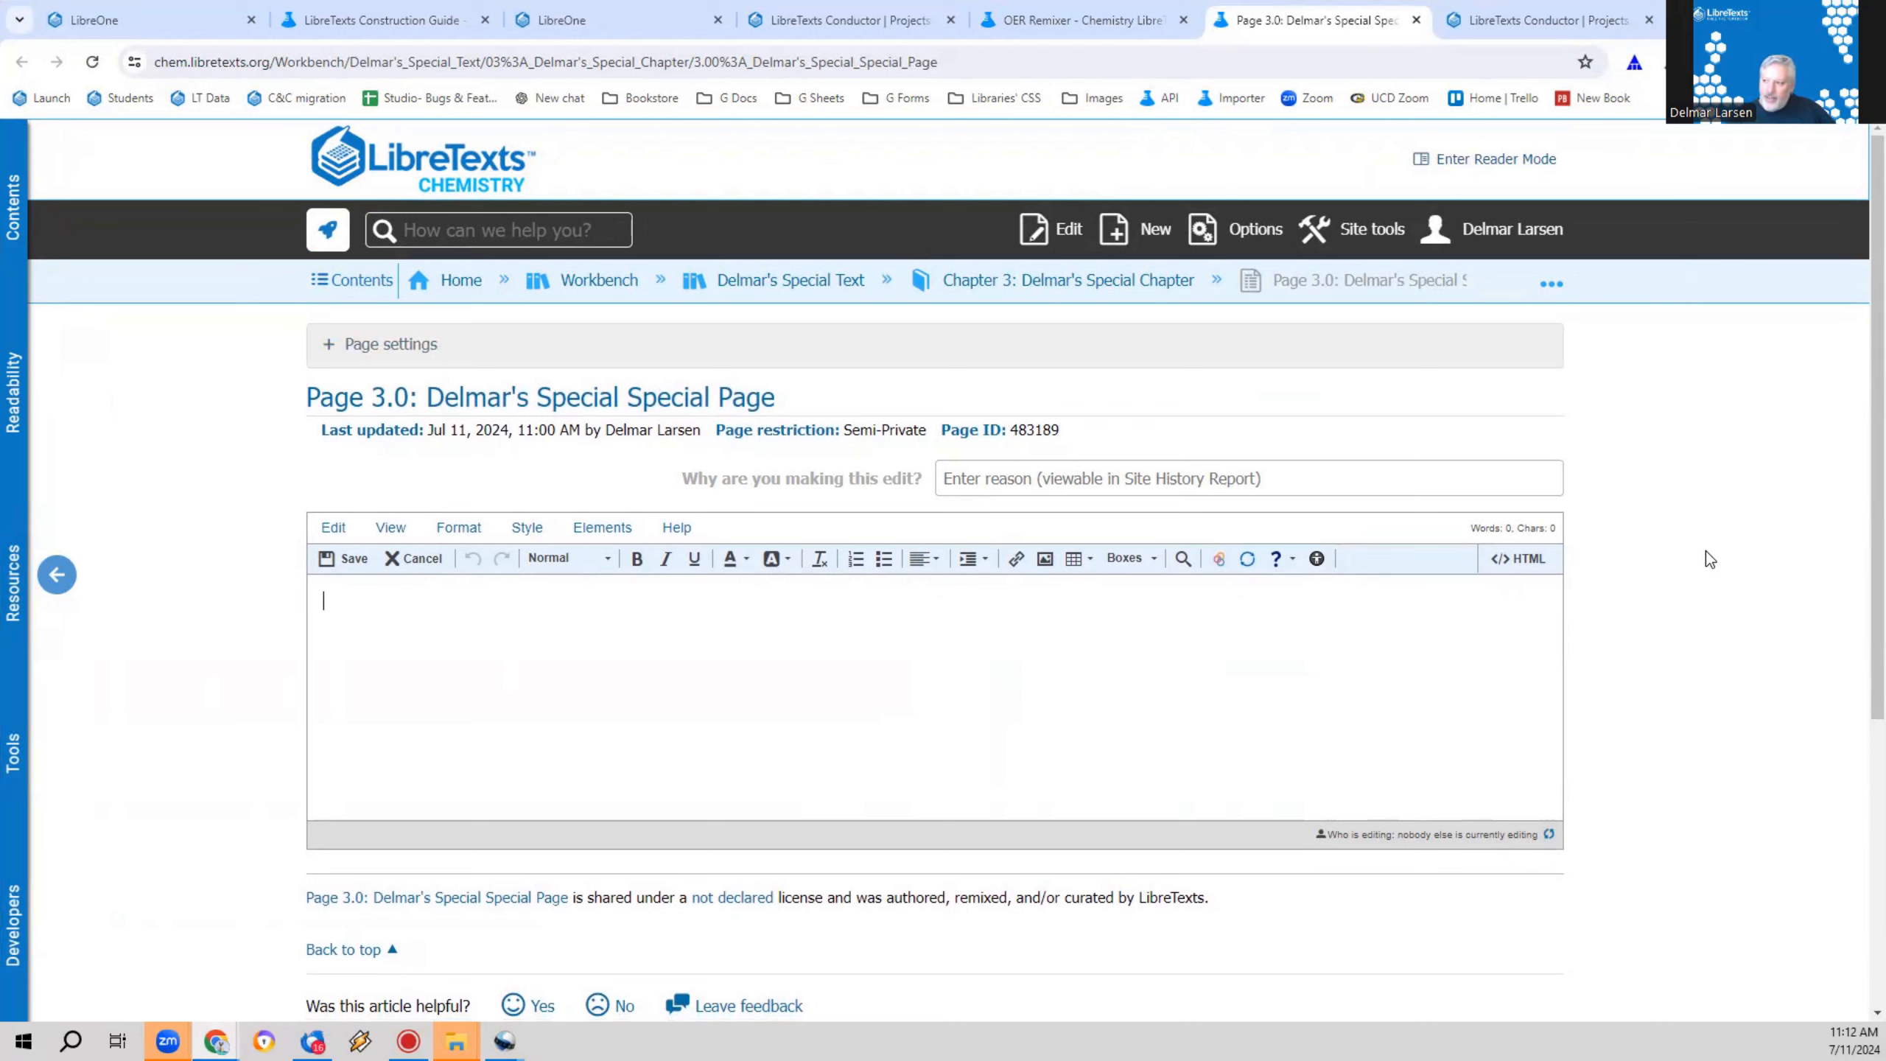
click(1543, 558)
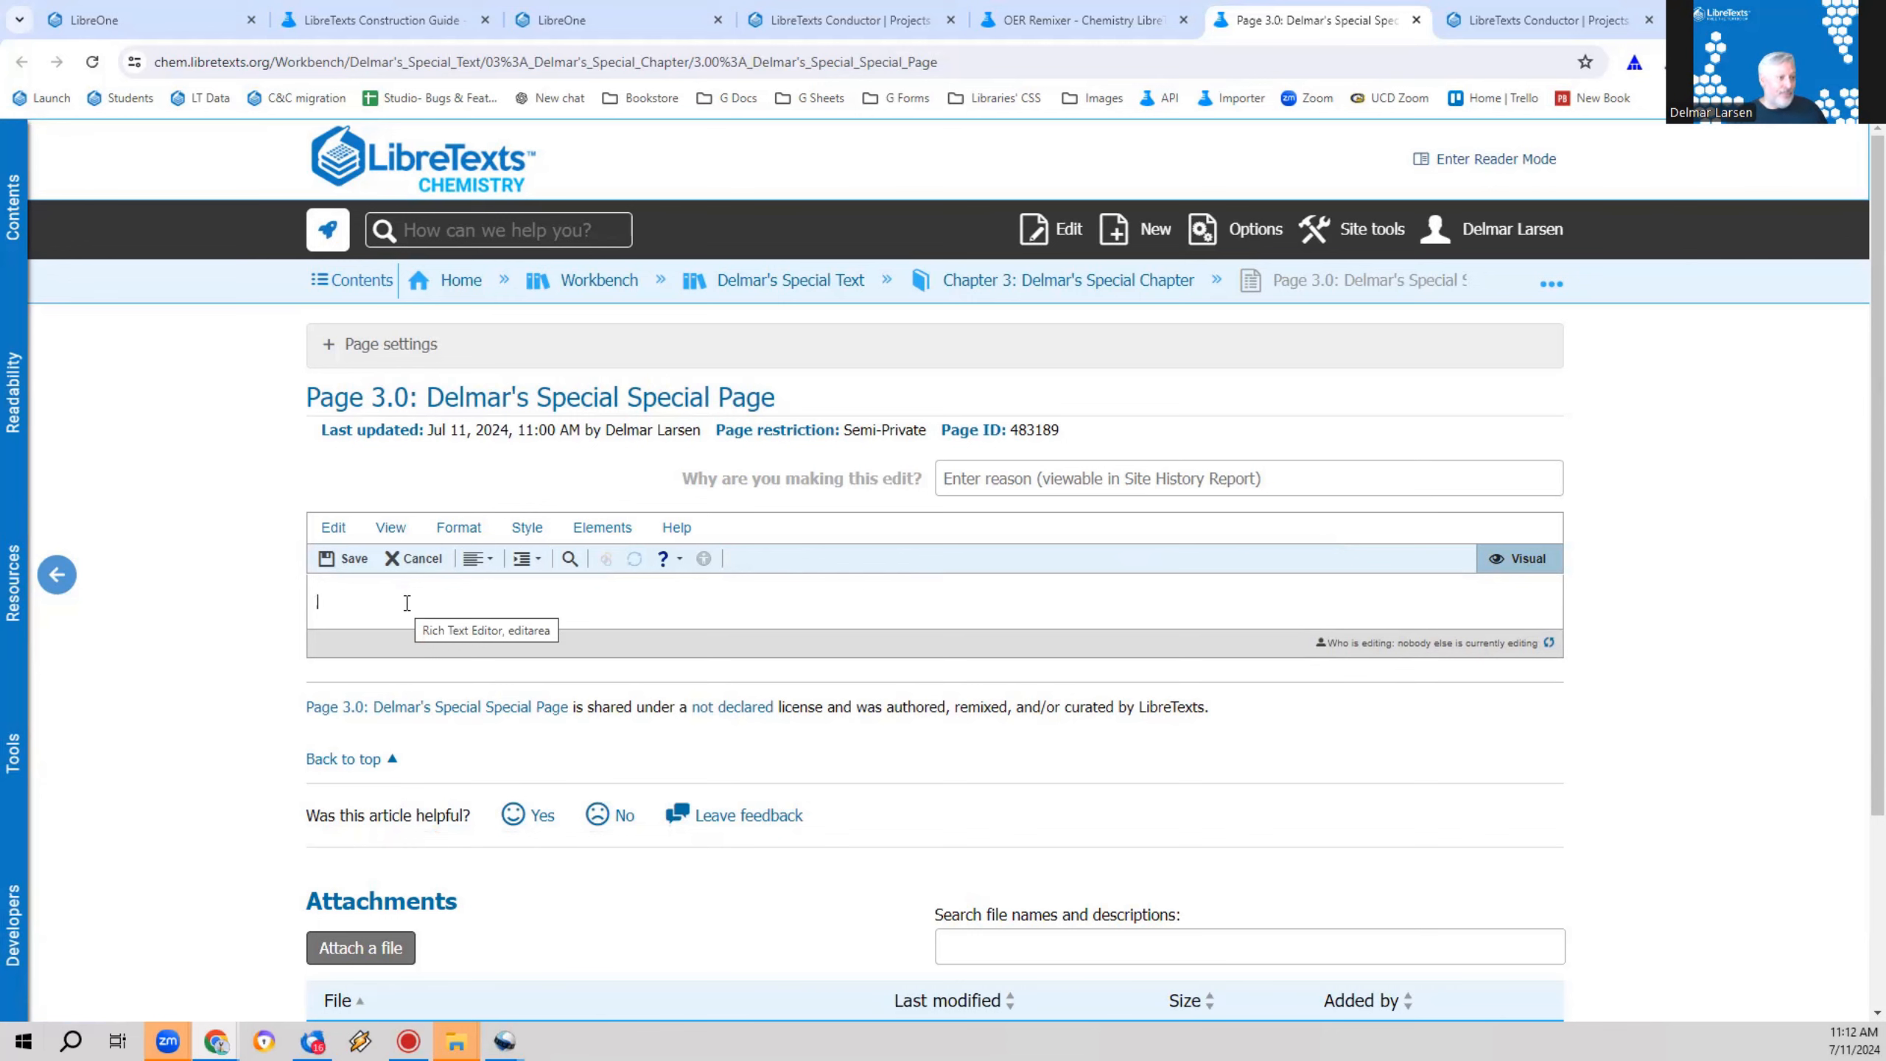
click(1535, 563)
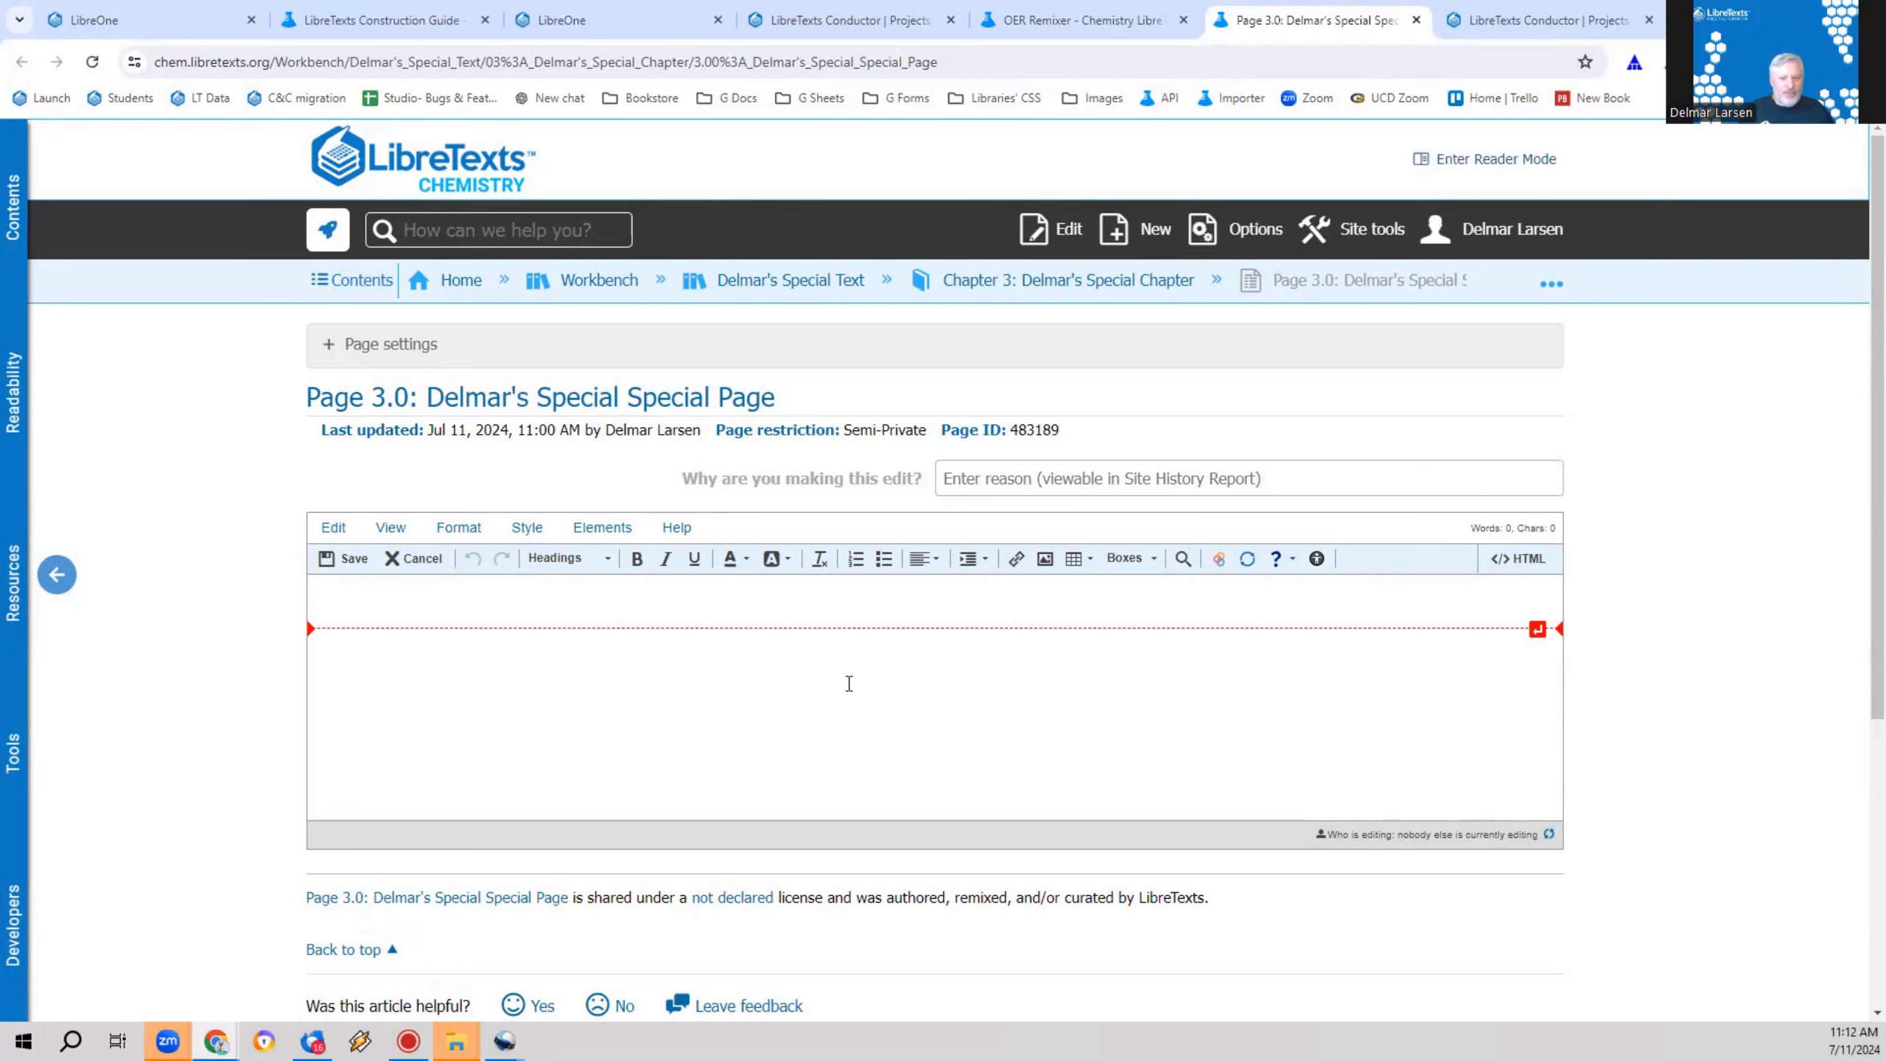
Step: Enter "This is a sentence!" as the body text of Page 3.0
text(This is i)
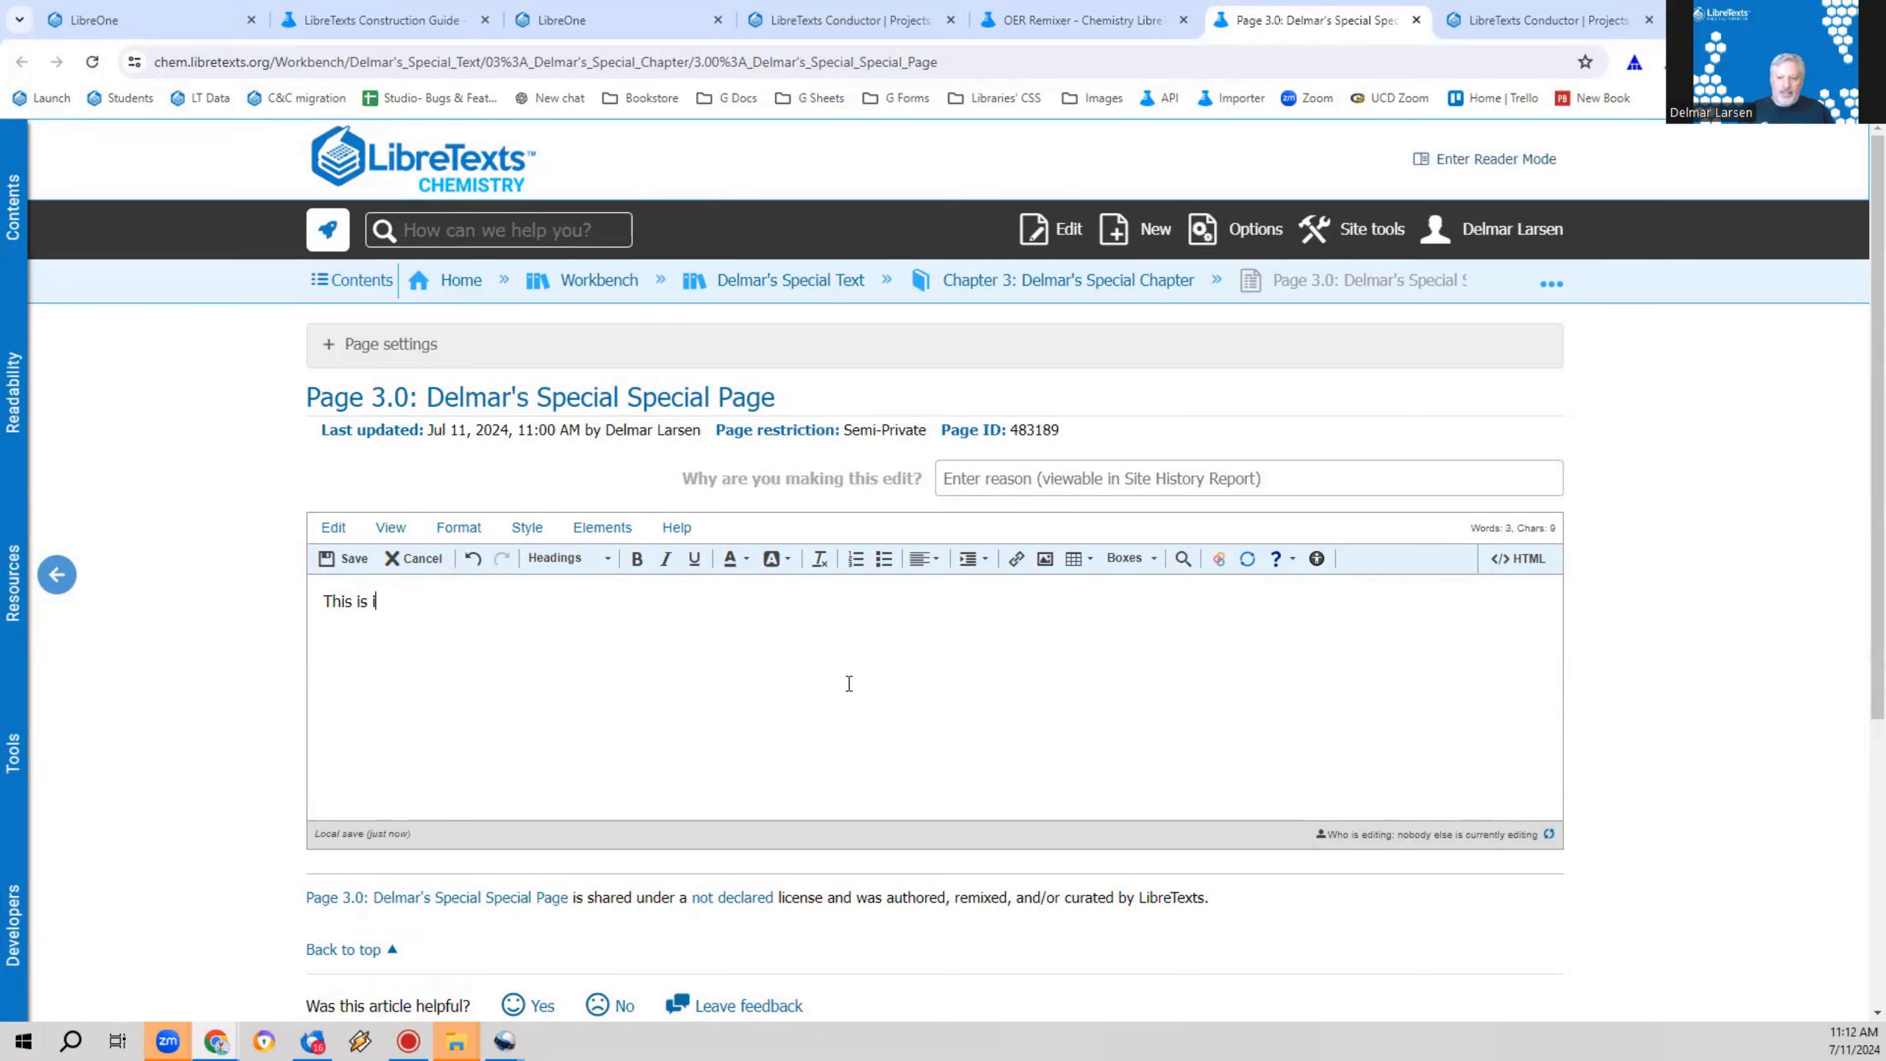
key(BackSpace)
text(a se)
text(ntence.1)
key(BackSpace)
key(BackSpace)
text(!)
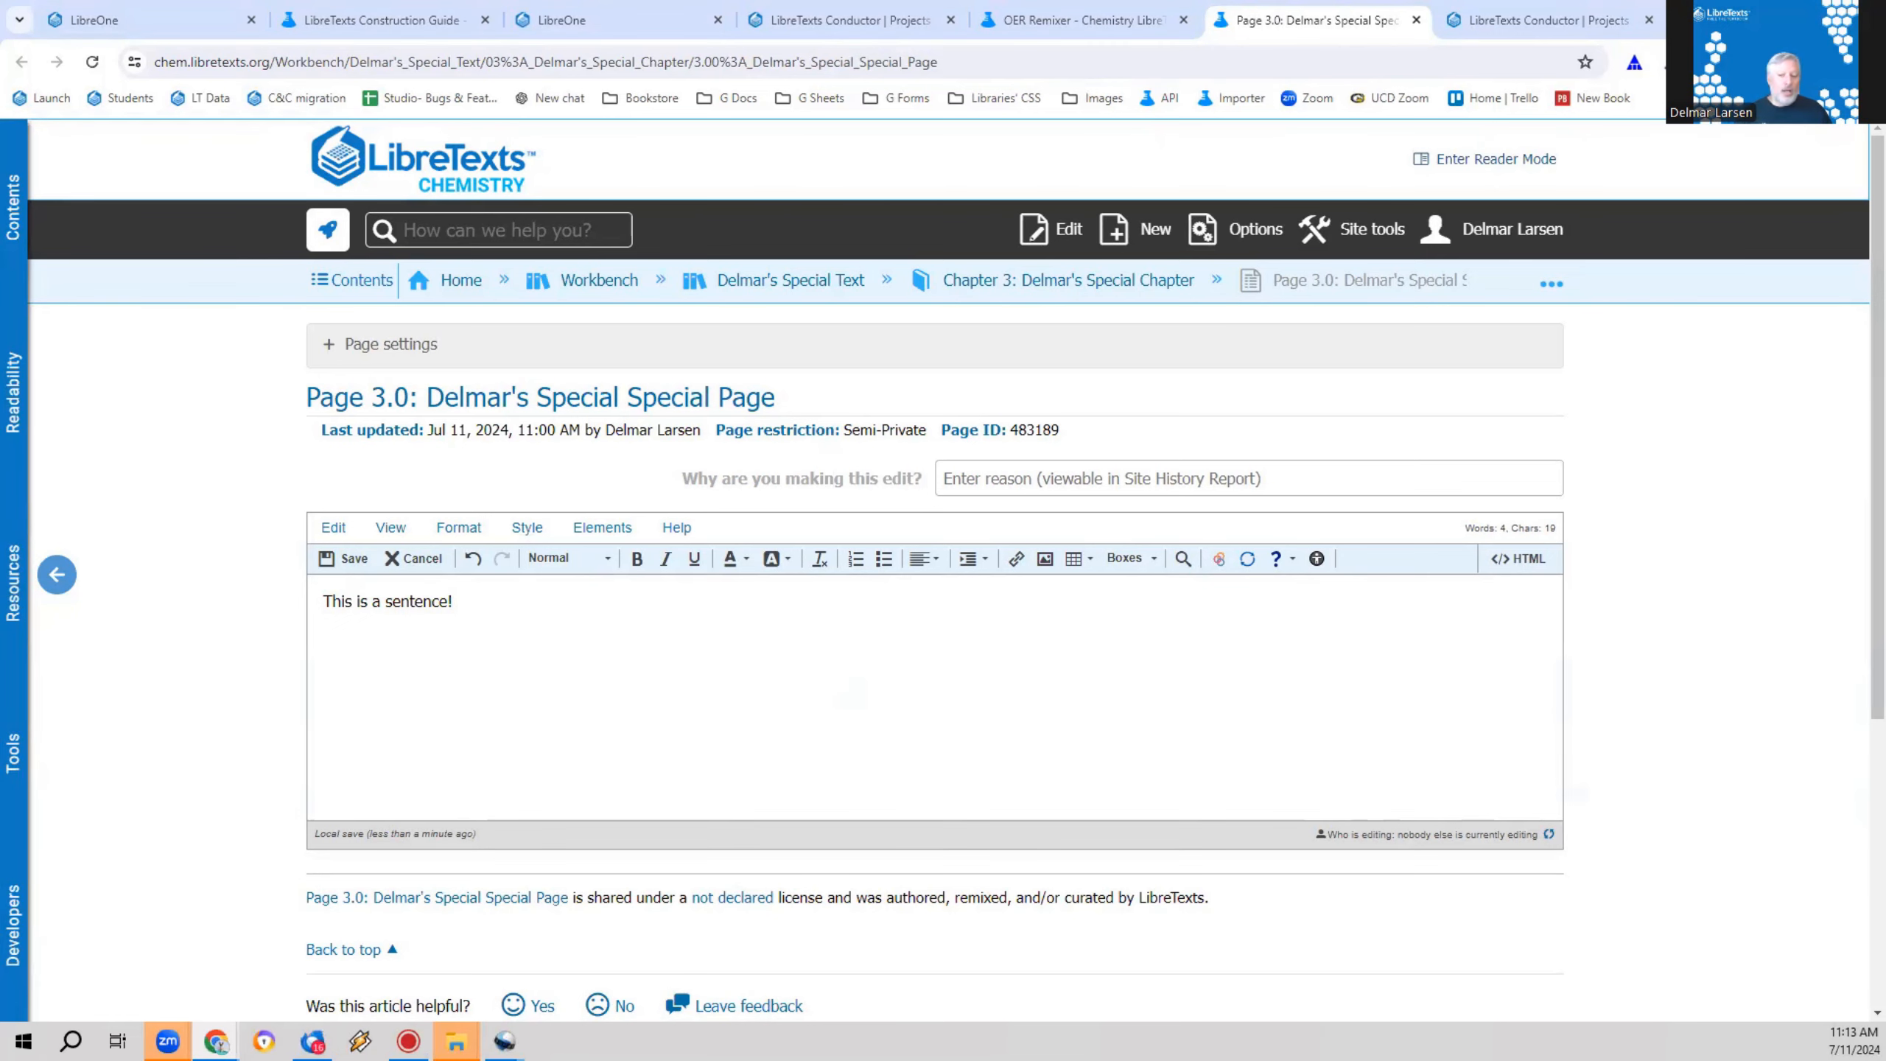
Step: Examine the paragraph tags around the sentence in the HTML source and return to the visual editor
click(1515, 560)
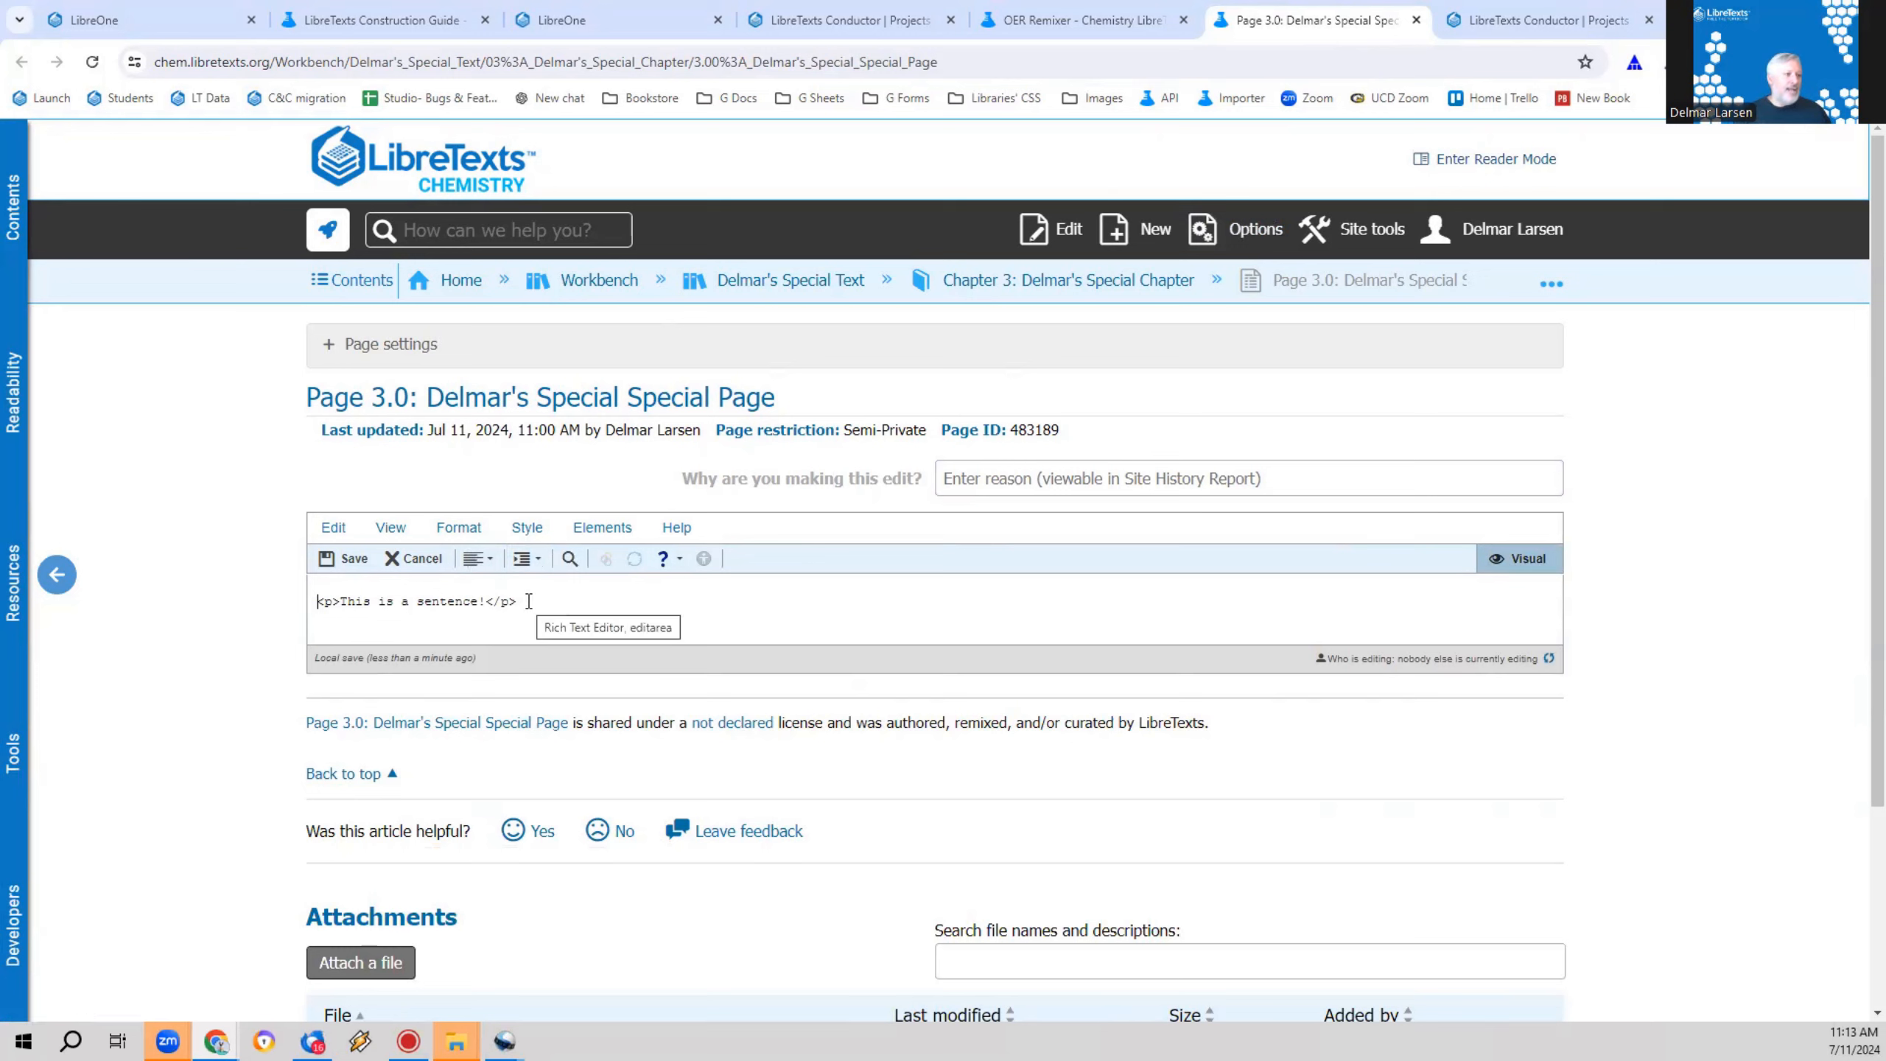
click(339, 605)
drag(332, 604, 316, 605)
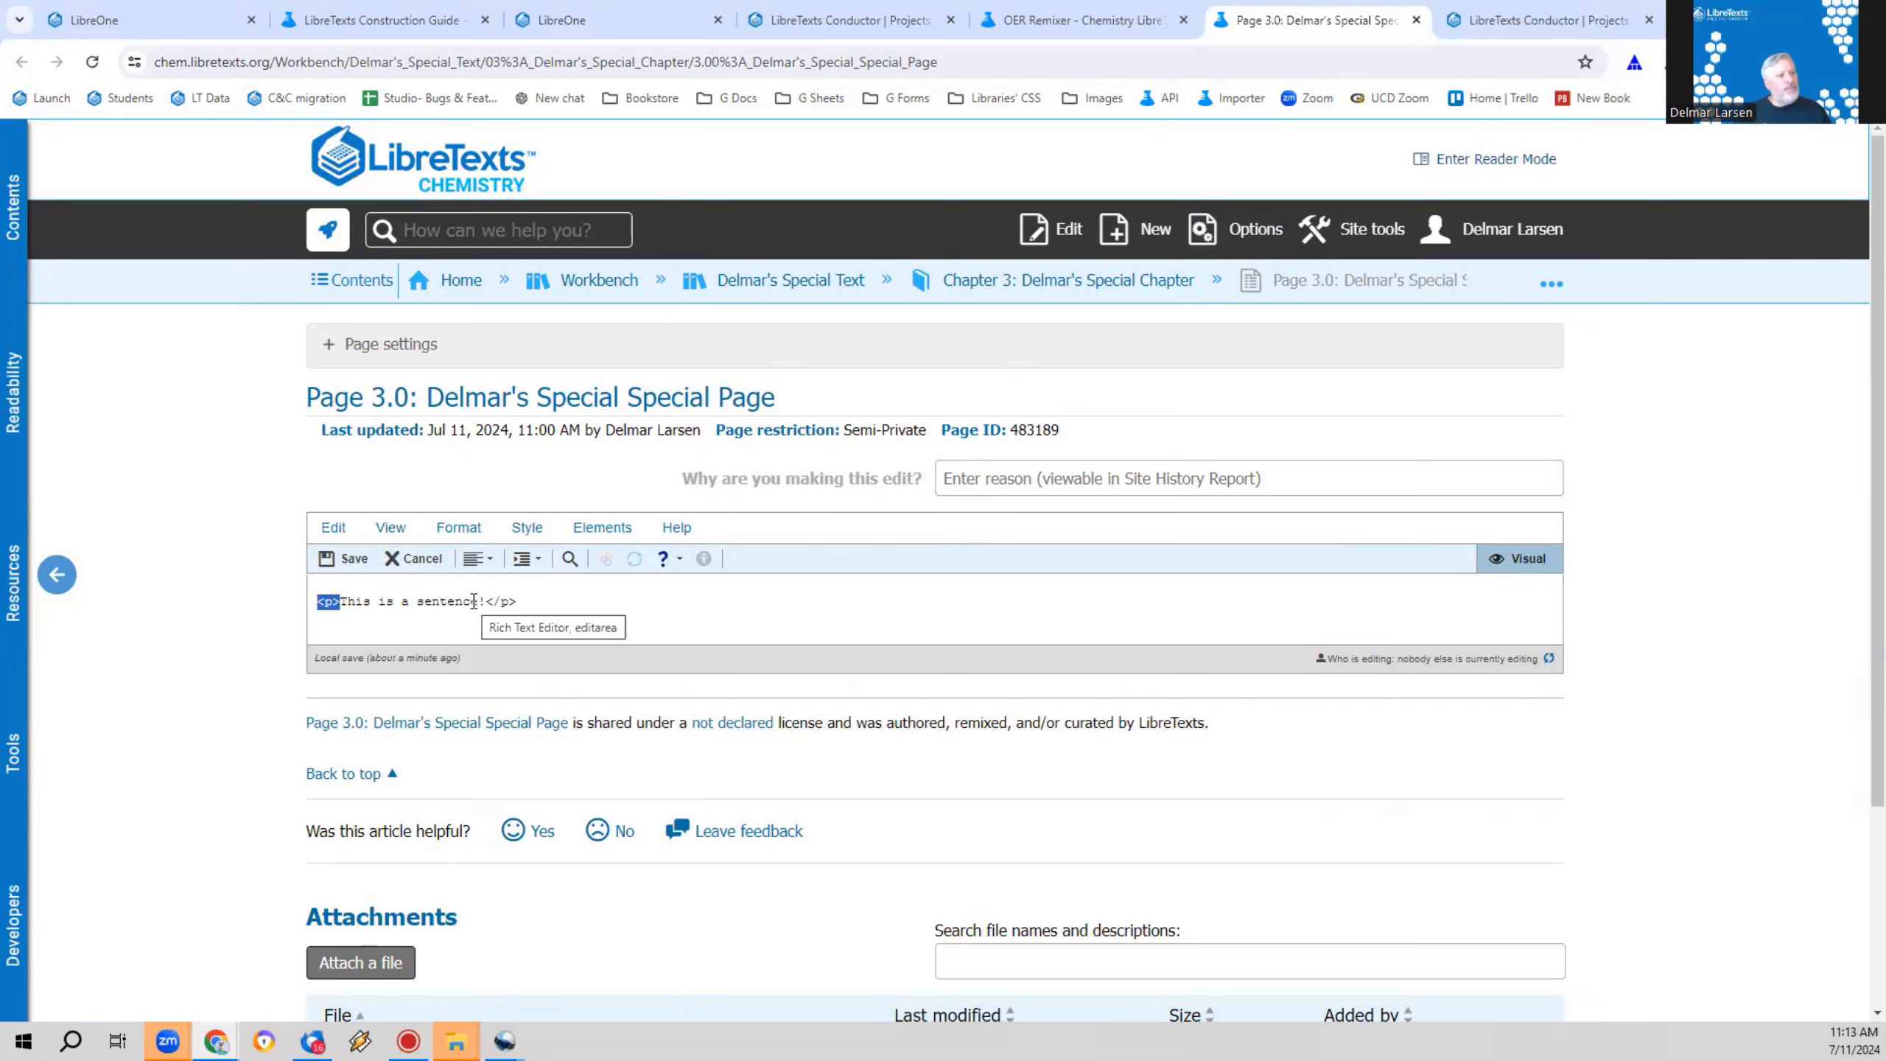
click(626, 602)
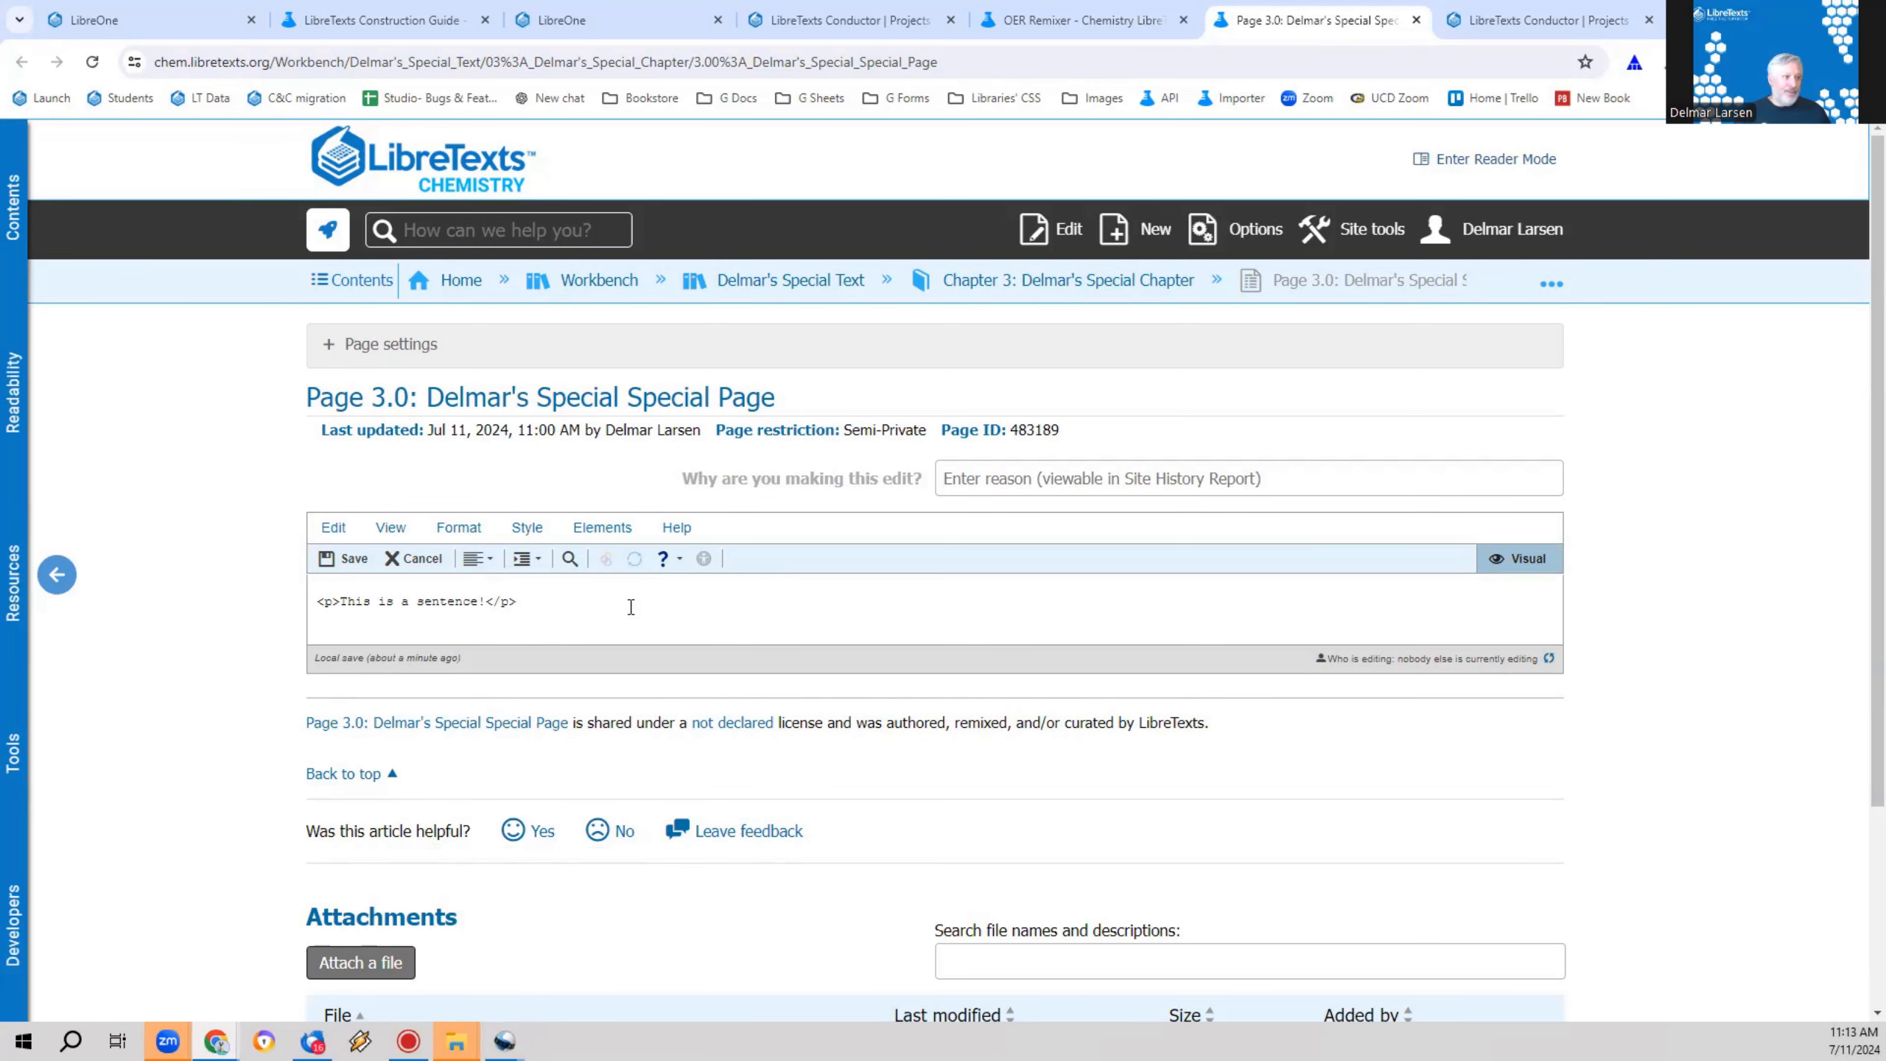
click(1502, 565)
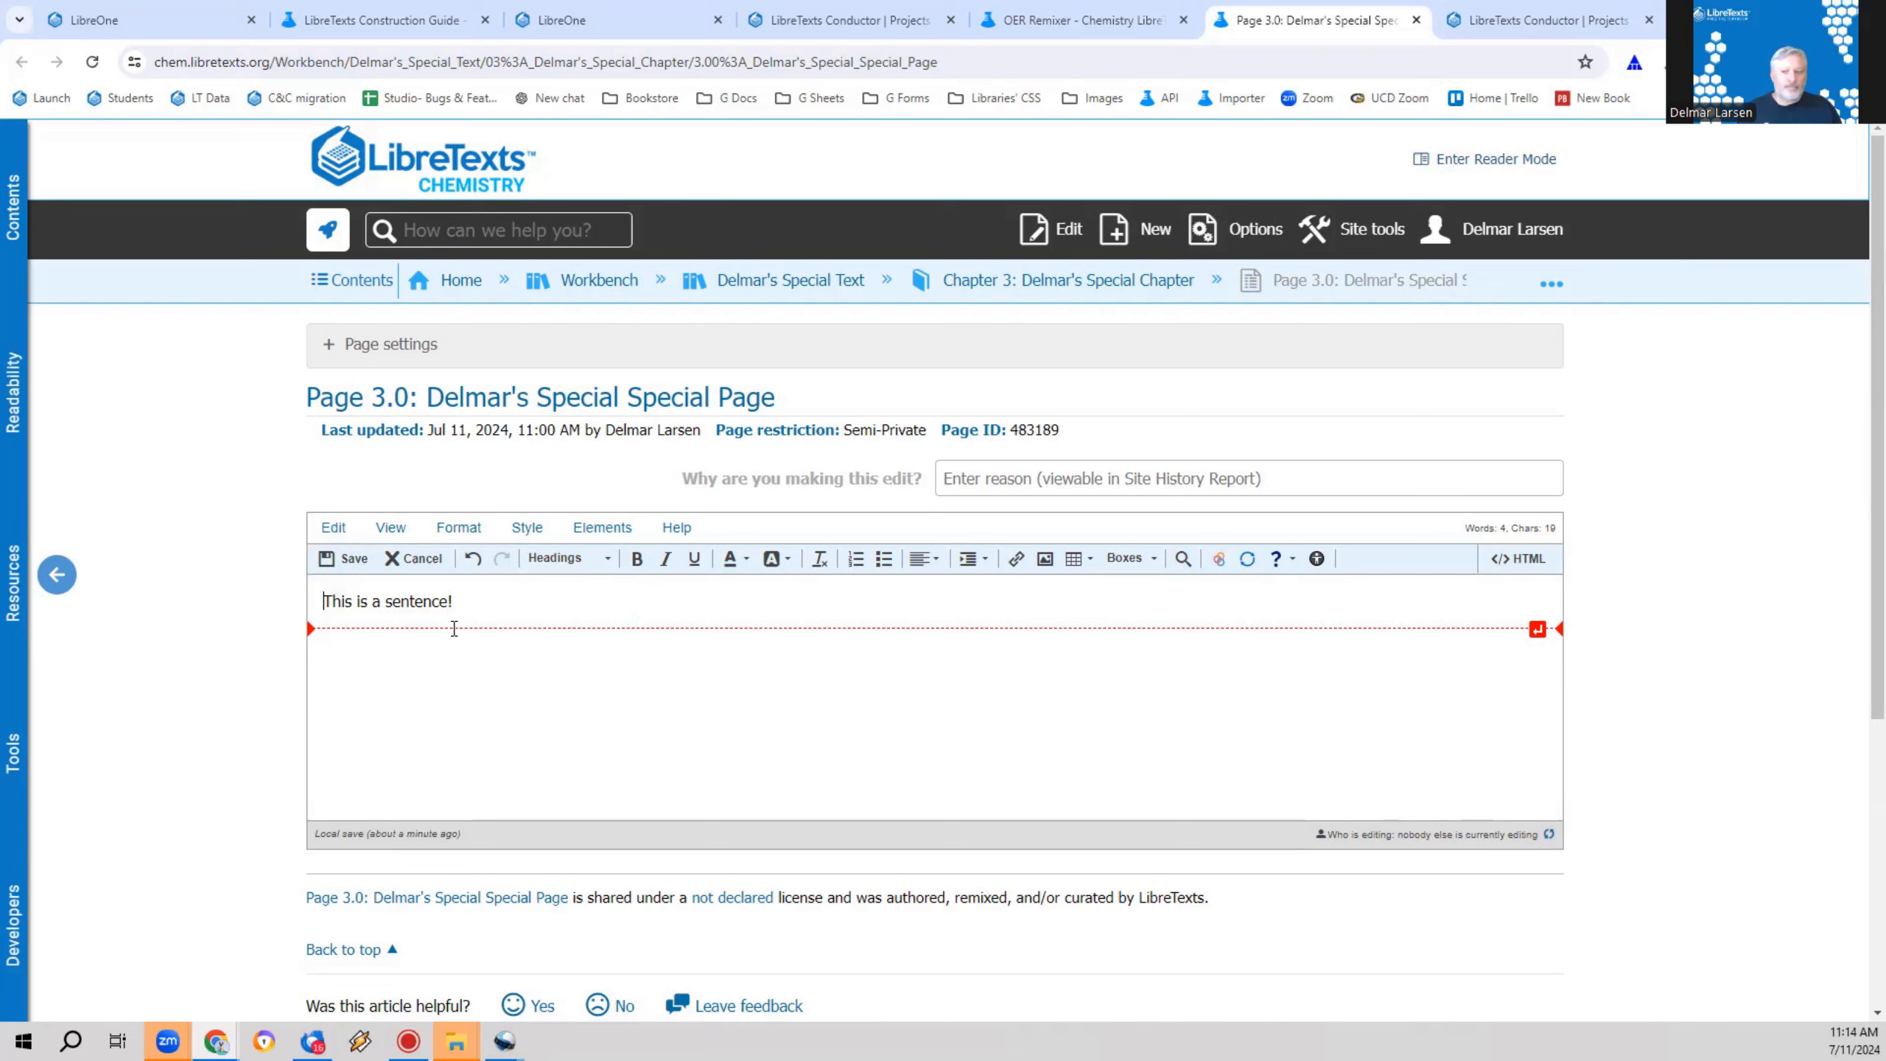
Step: Format the sentence with "sentence" in bold, "a" in italics and "This is" underlined
double_click(417, 611)
click(635, 559)
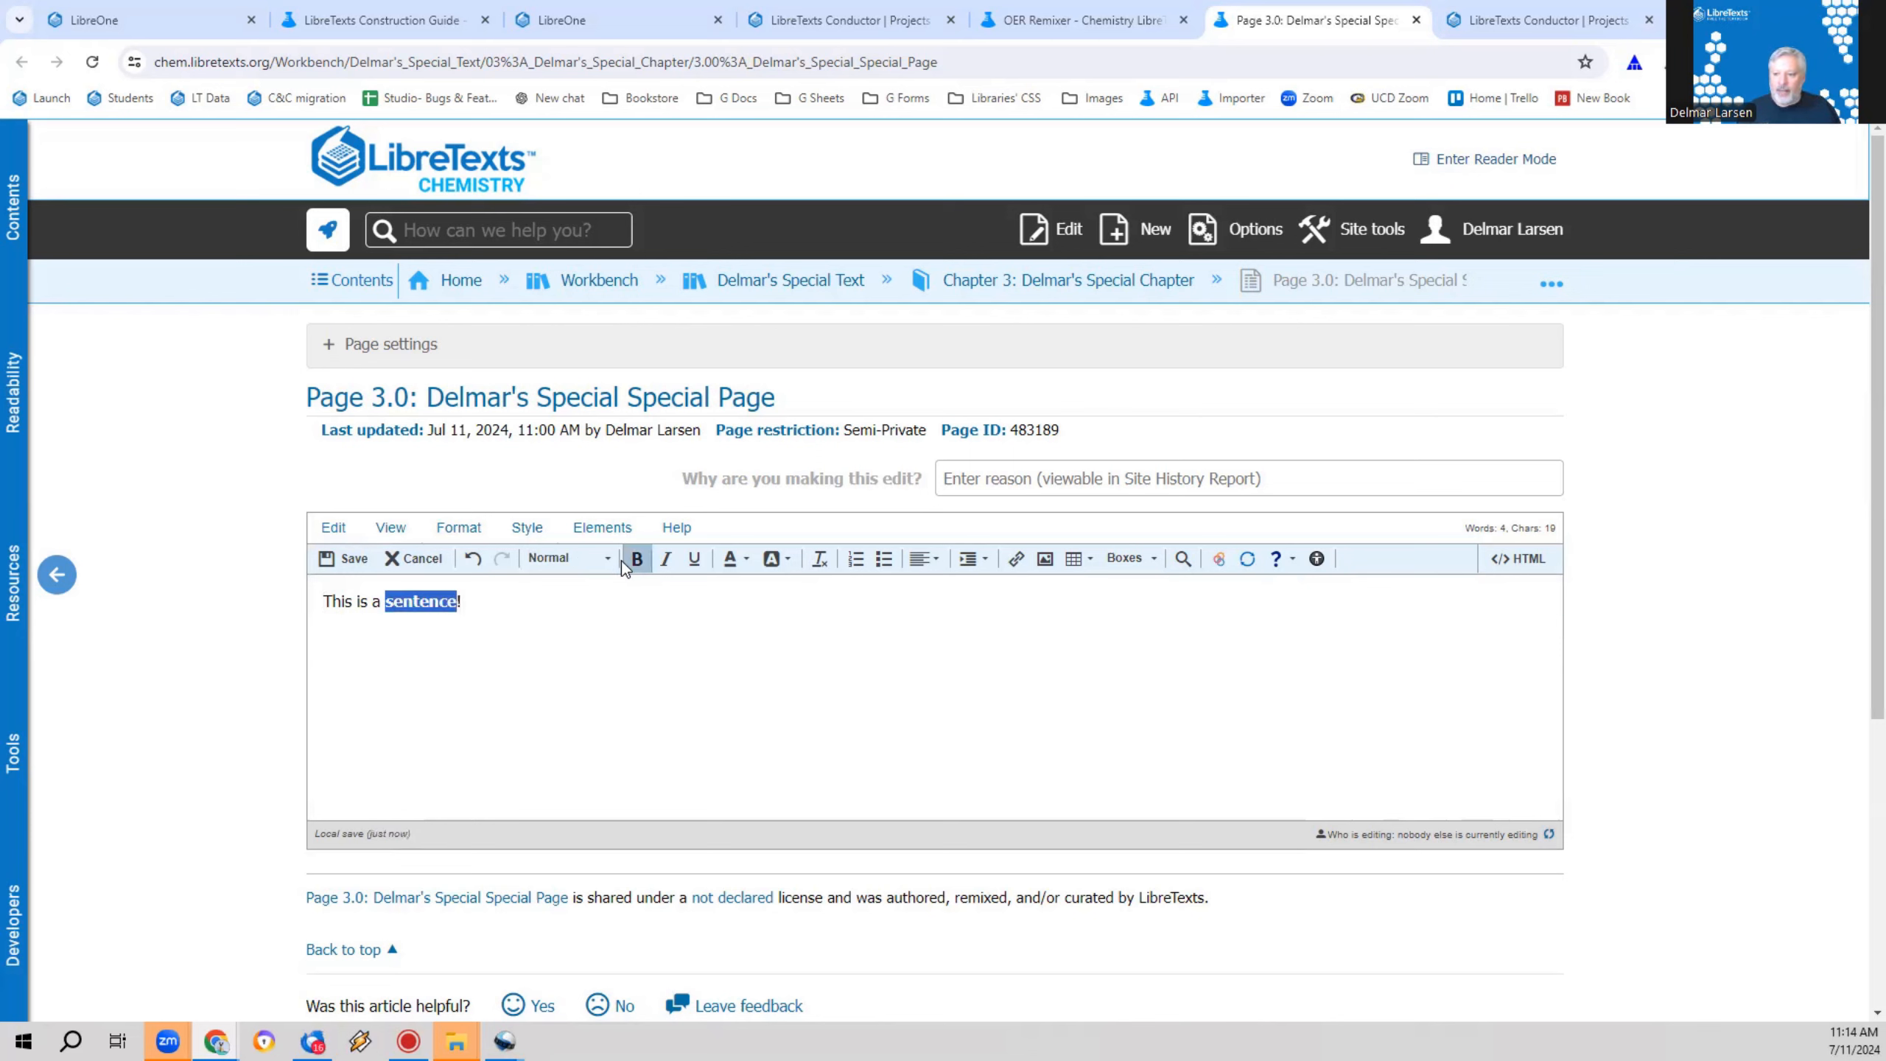
double_click(374, 602)
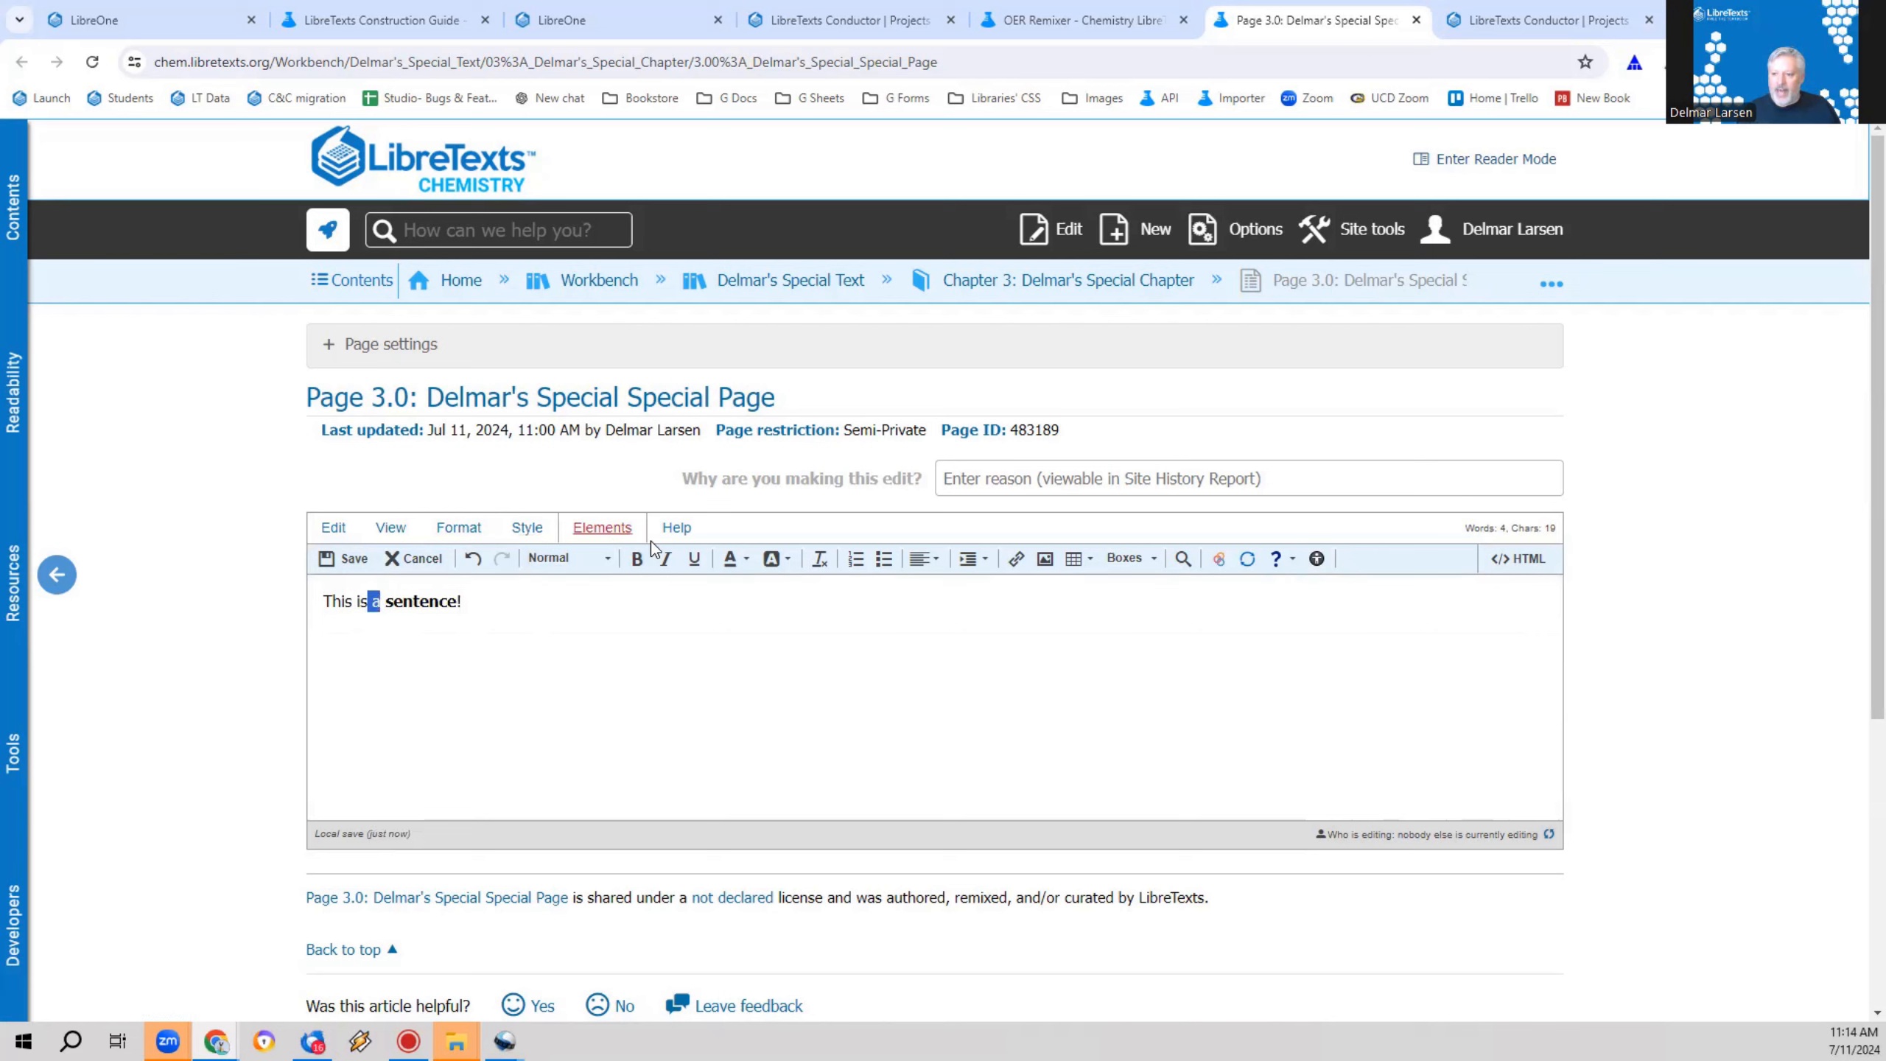
click(671, 562)
drag(322, 602, 373, 602)
click(694, 559)
click(612, 657)
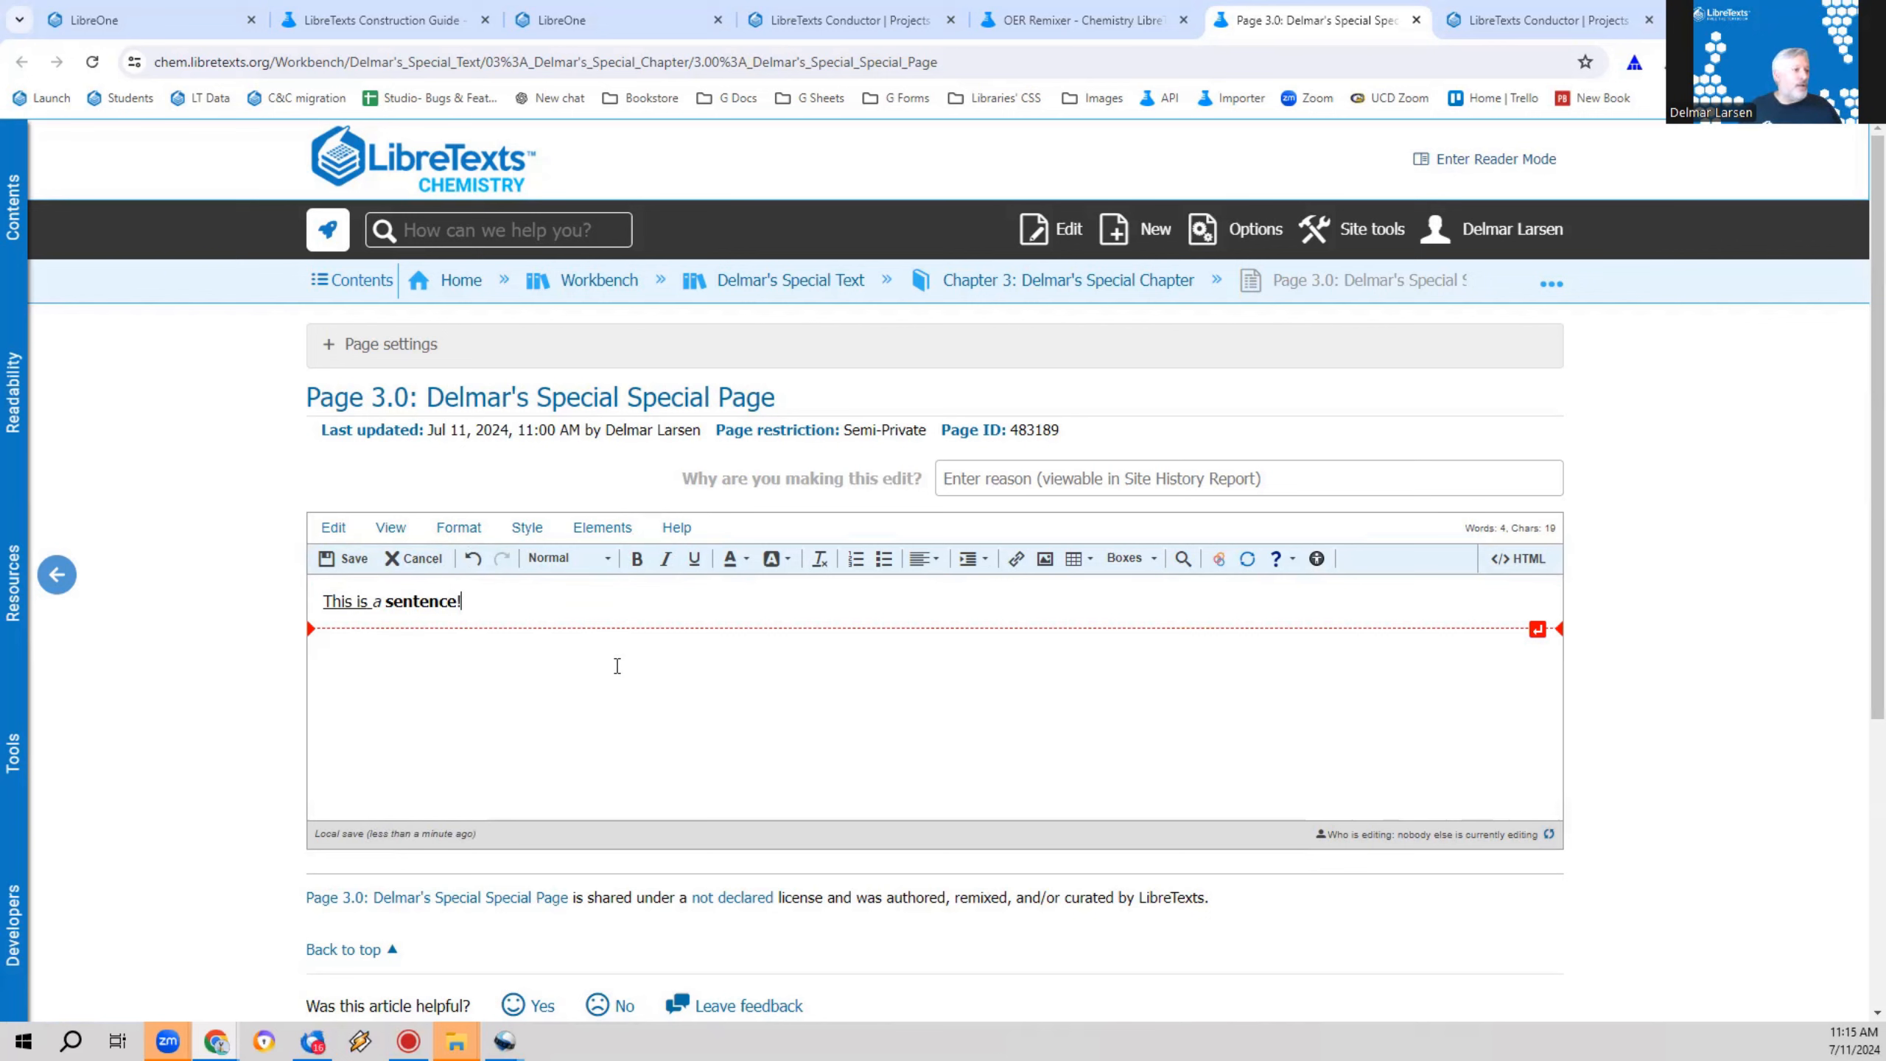
Step: Clear all formatting from the sentence, then undo the removal
key(ctrl+a)
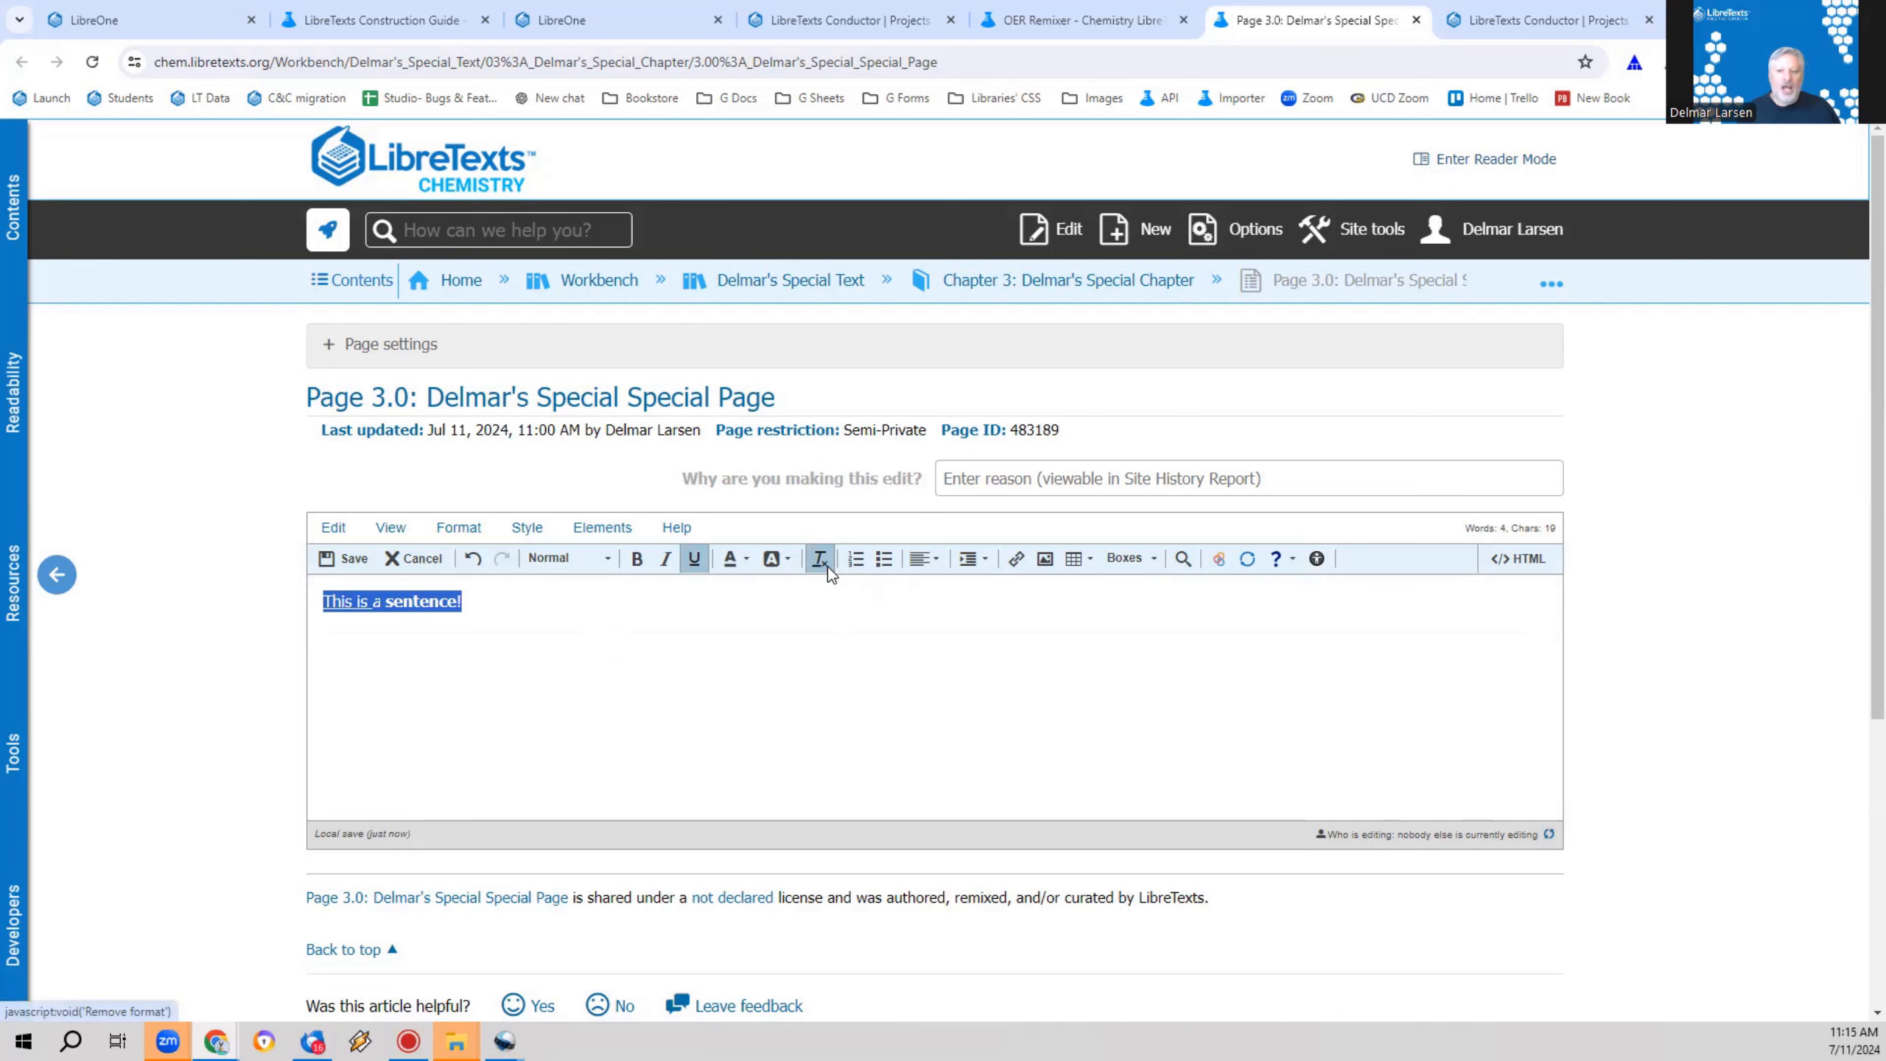
click(828, 566)
click(758, 741)
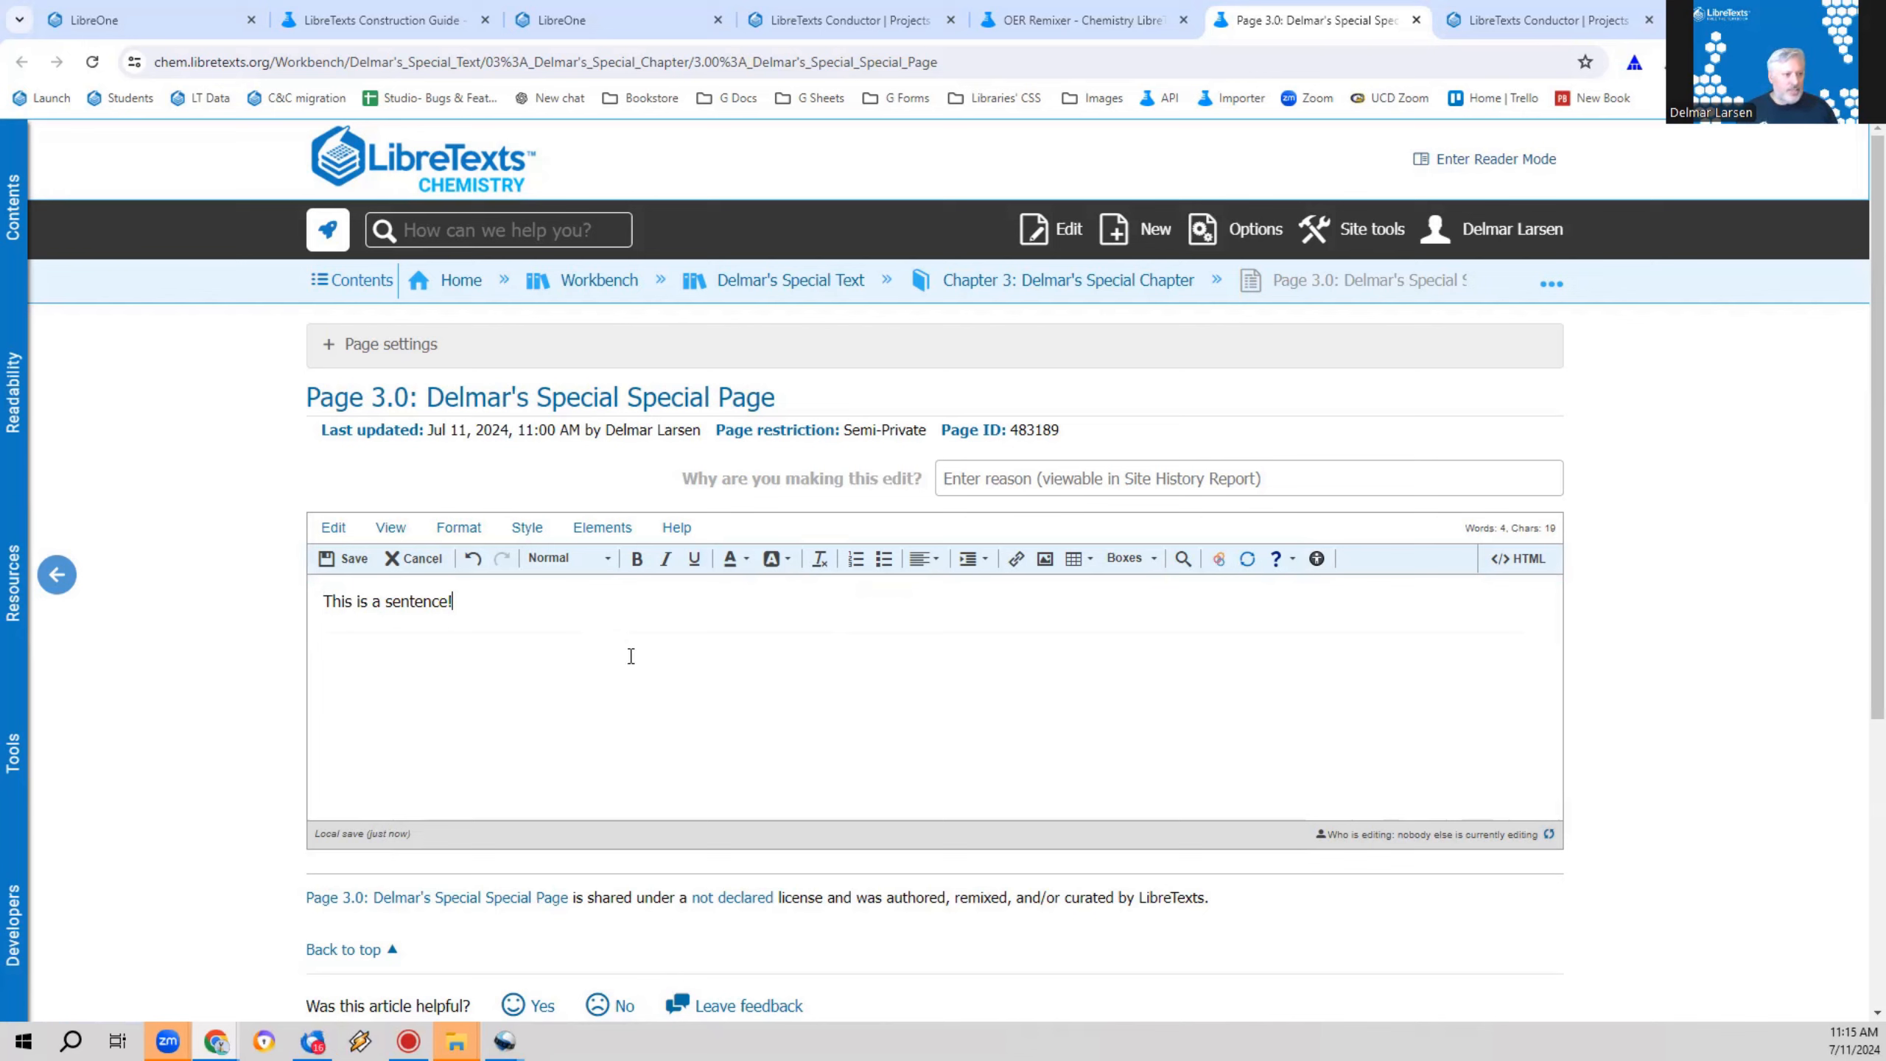
key(ctrl+z)
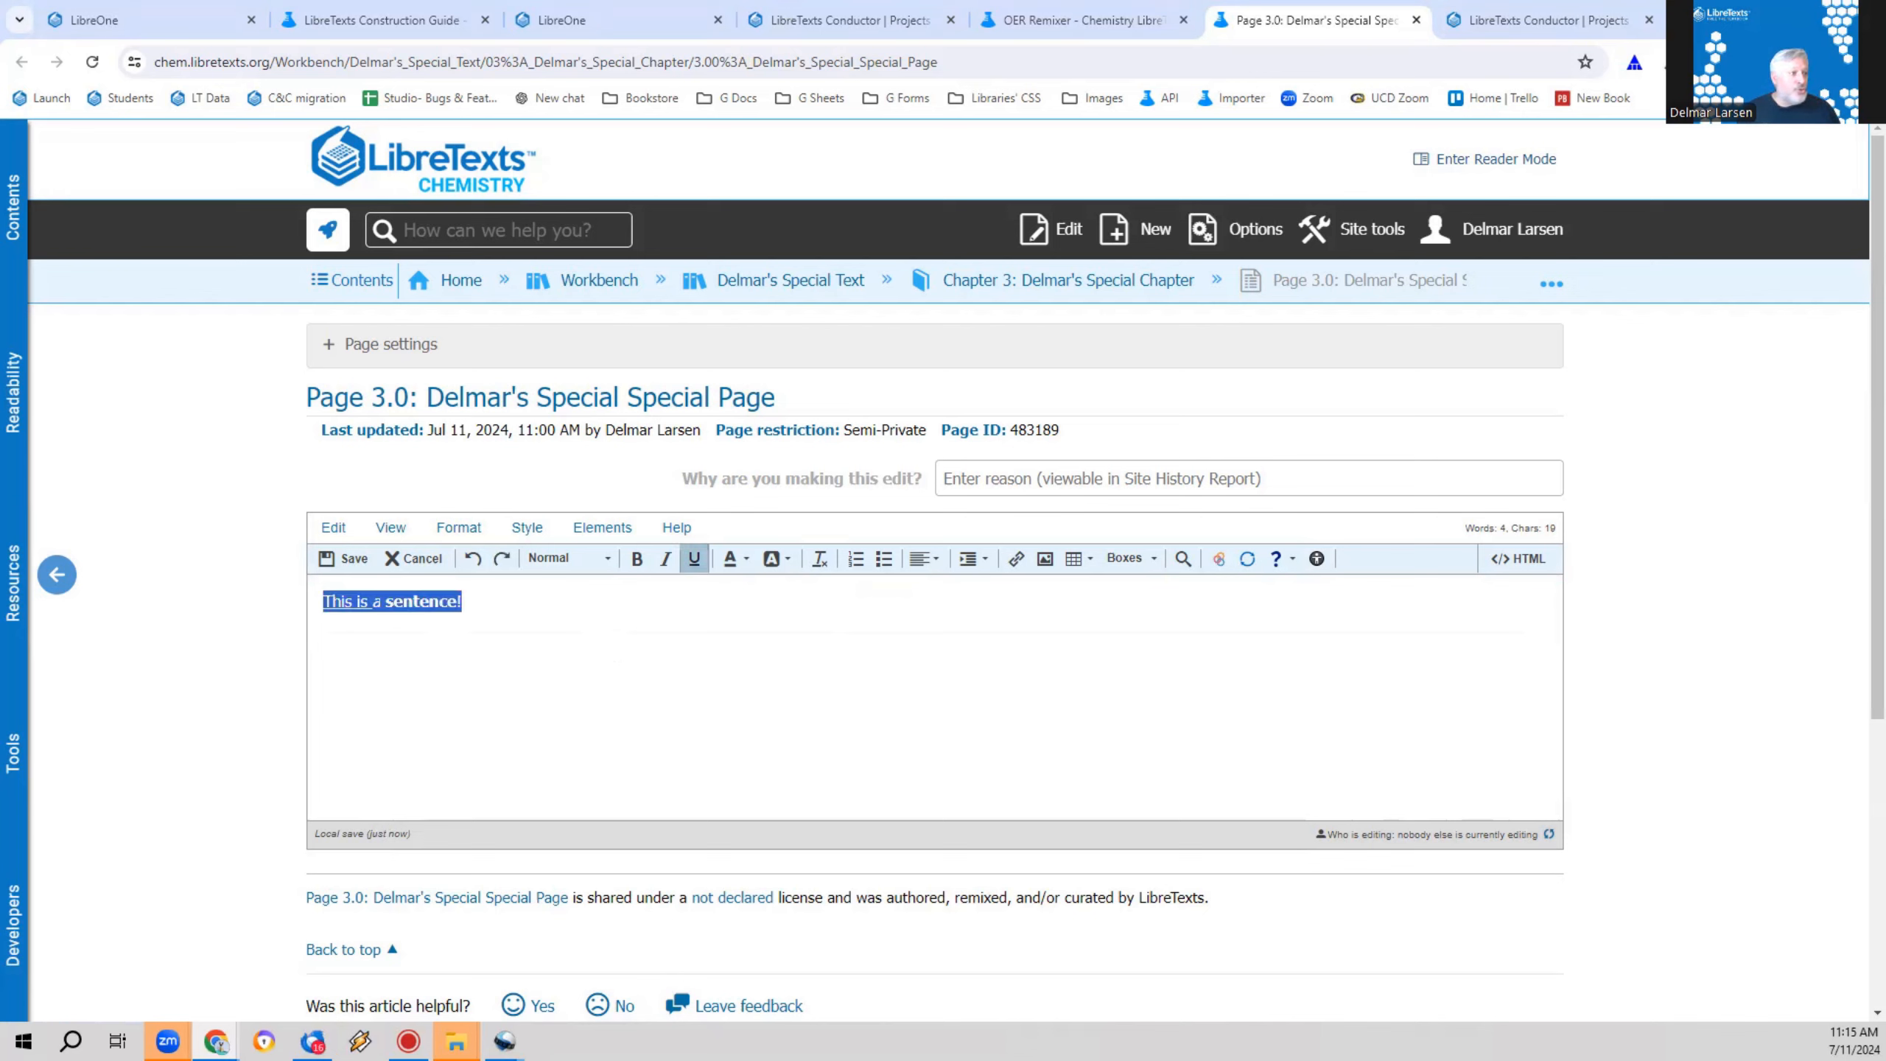
click(845, 716)
Step: Paste a plain-text copy of "This is a sentence!" on a new line below the formatted sentence
key(ctrl+a)
key(ctrl+c)
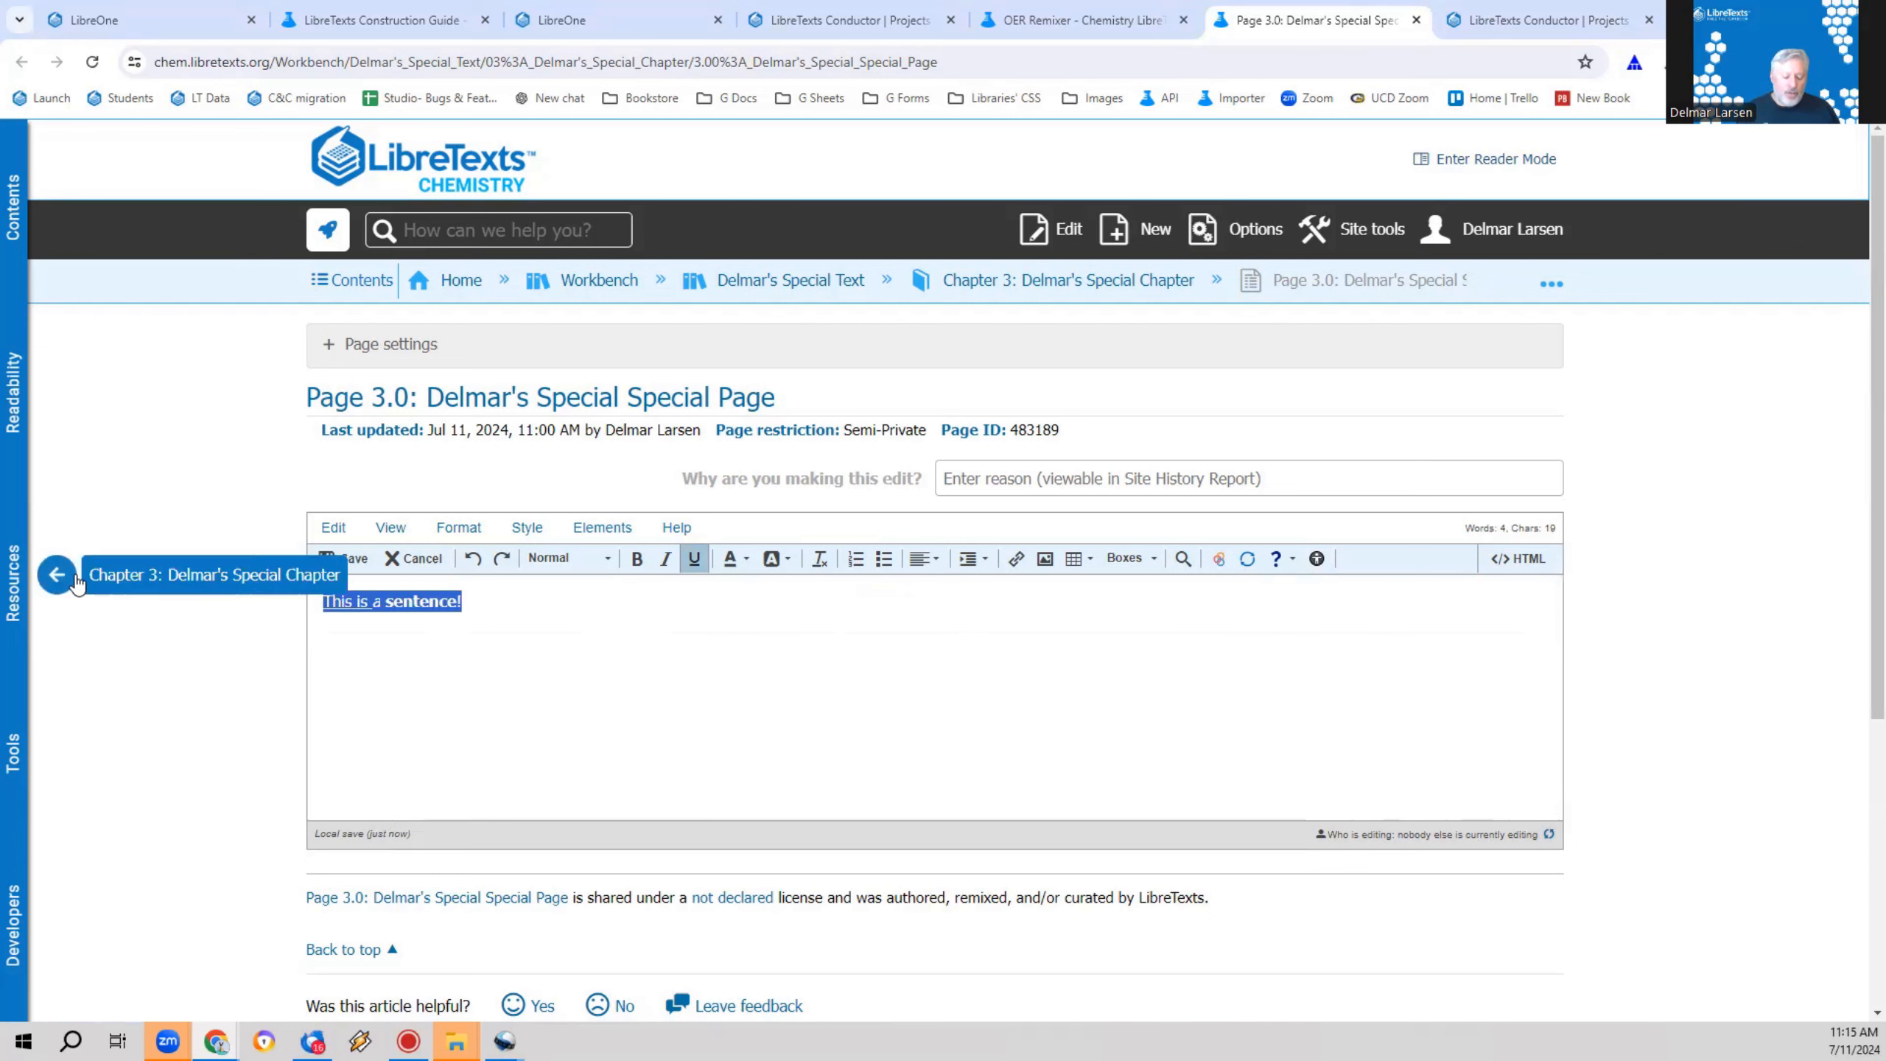
click(658, 616)
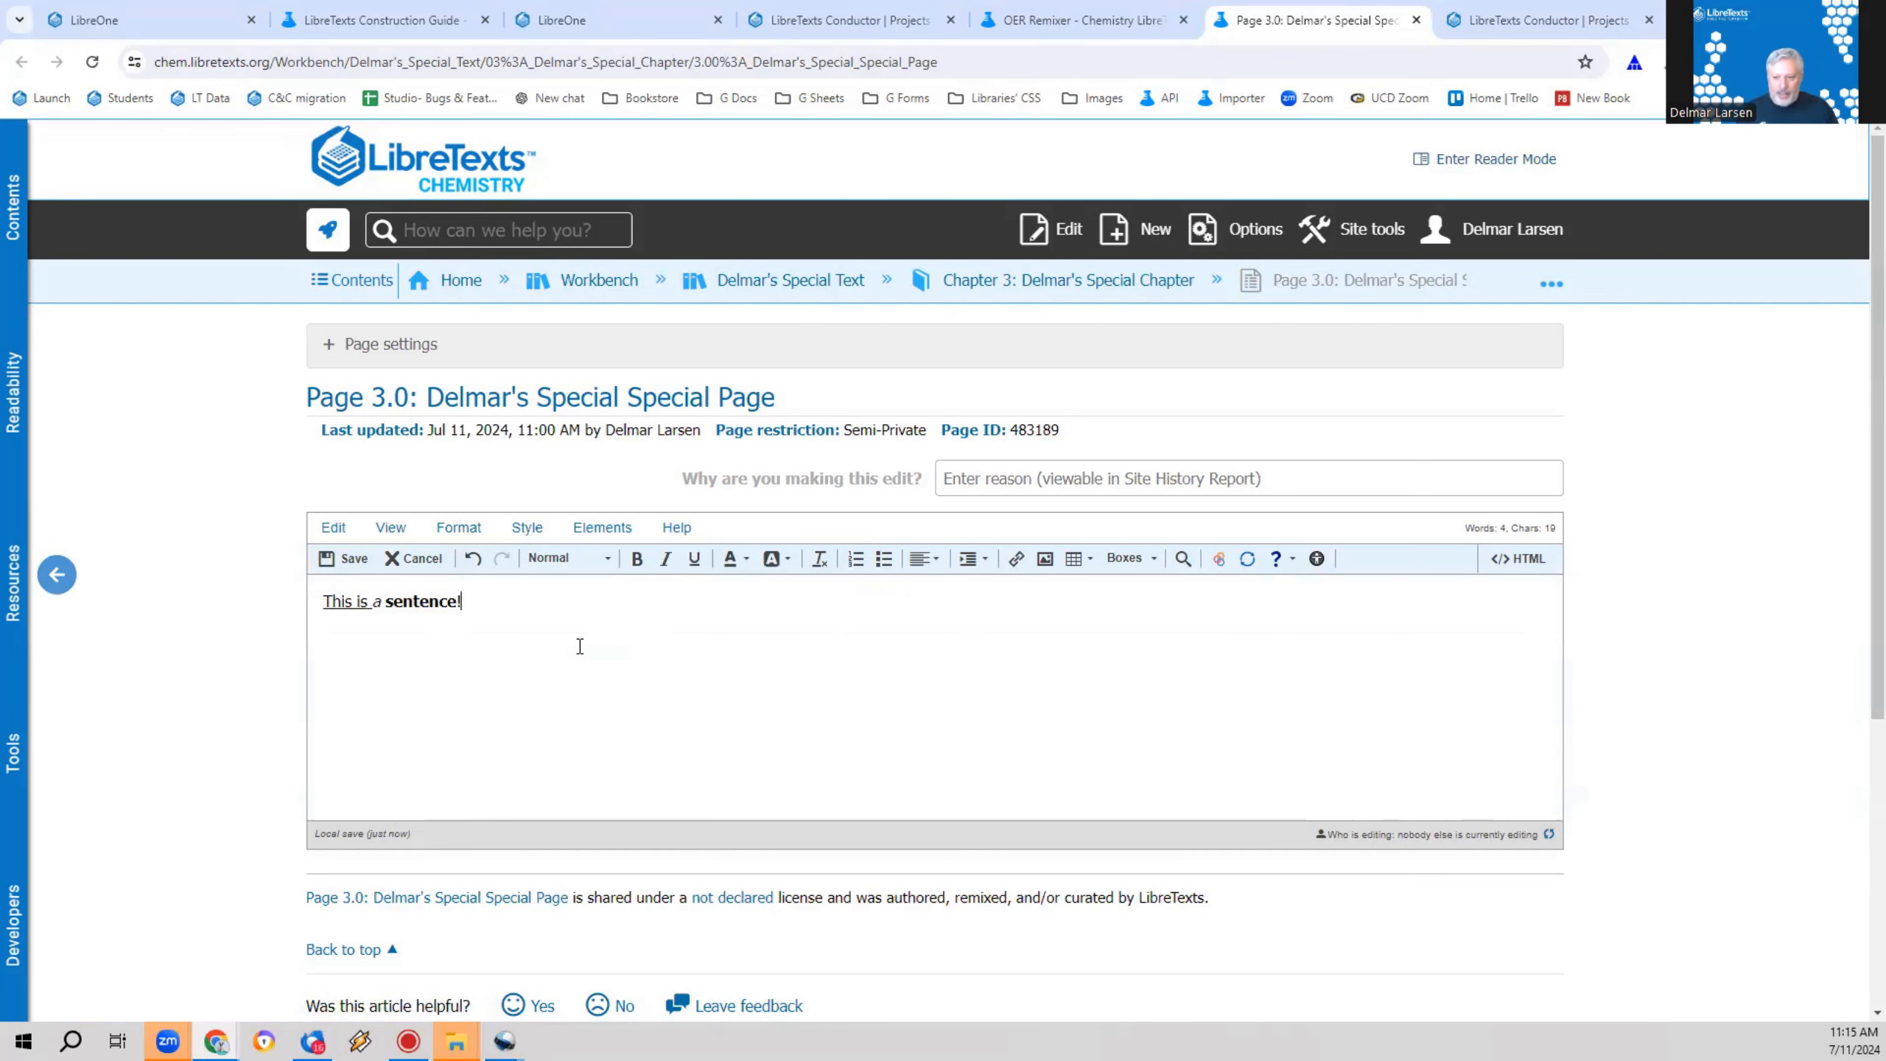
click(553, 624)
key(ctrl+v)
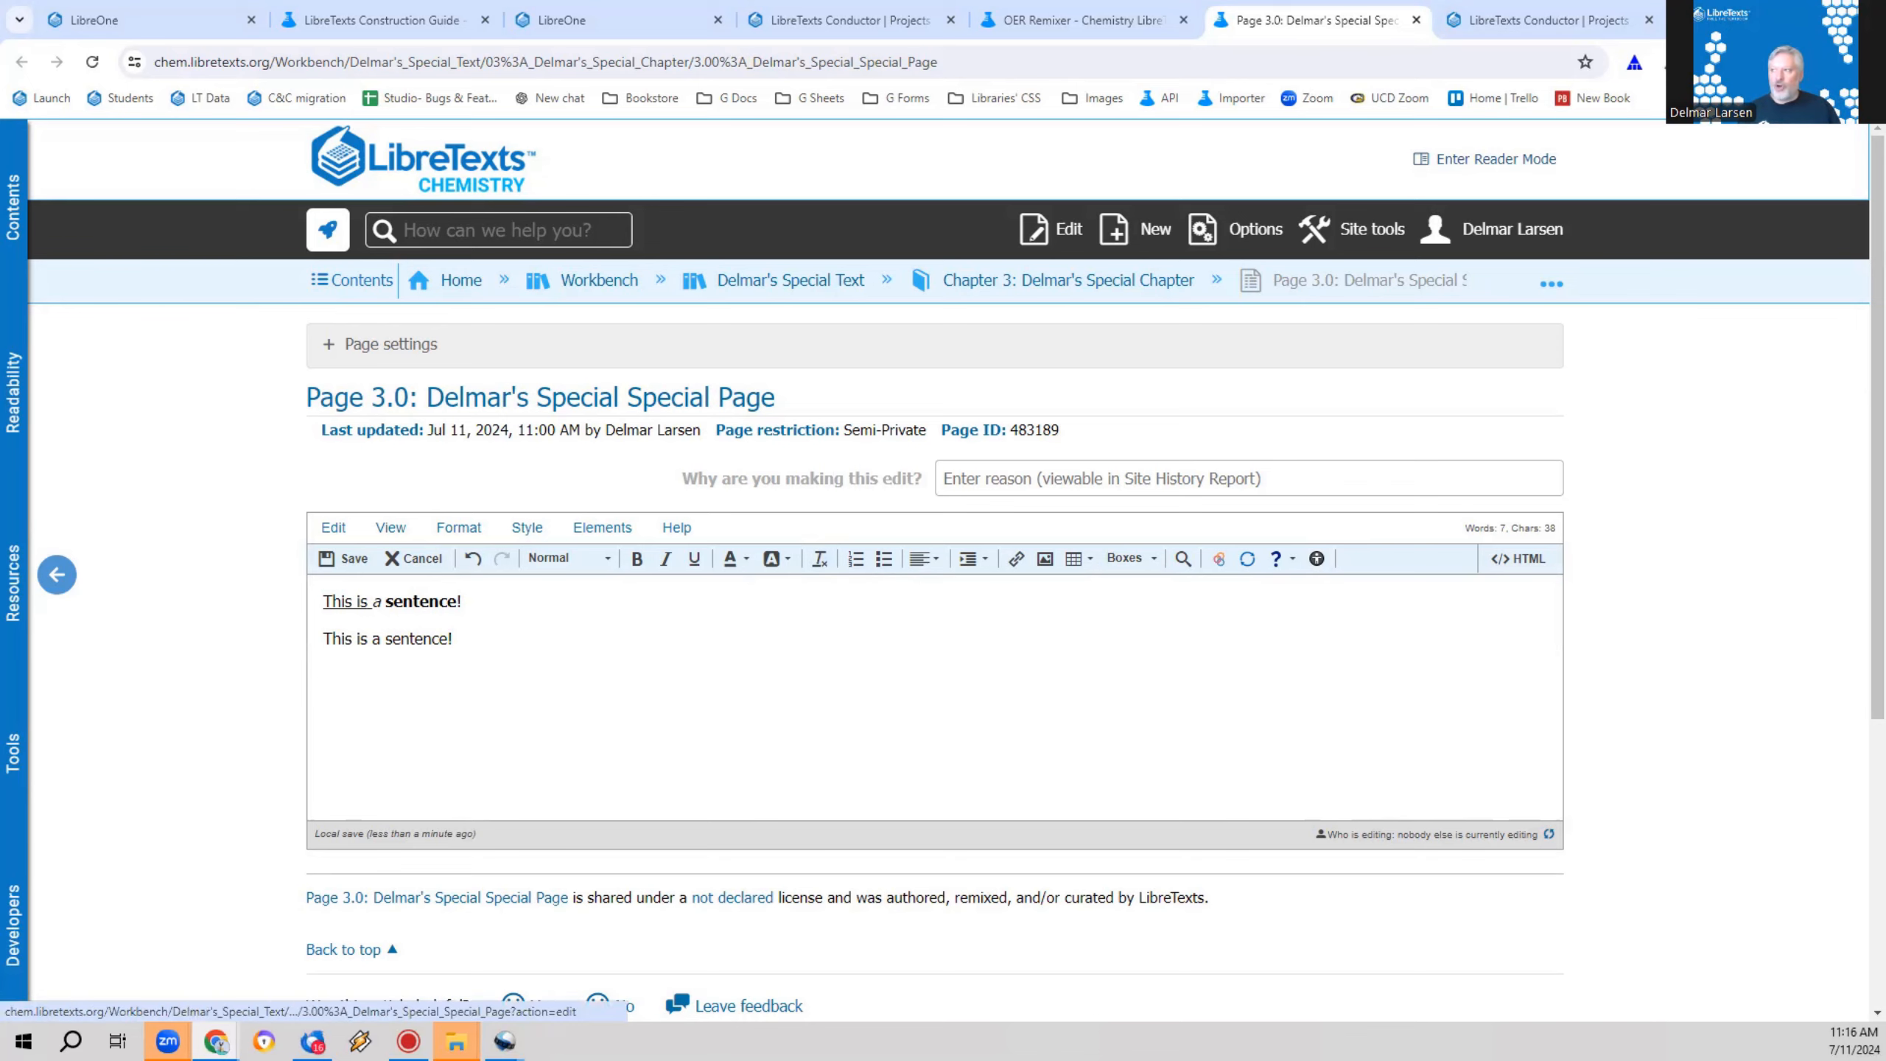
Step: Open the CNN home page in a new tab and copy the lead story block with its images and headlines
key(ctrl+t)
text(cnn)
key(Return)
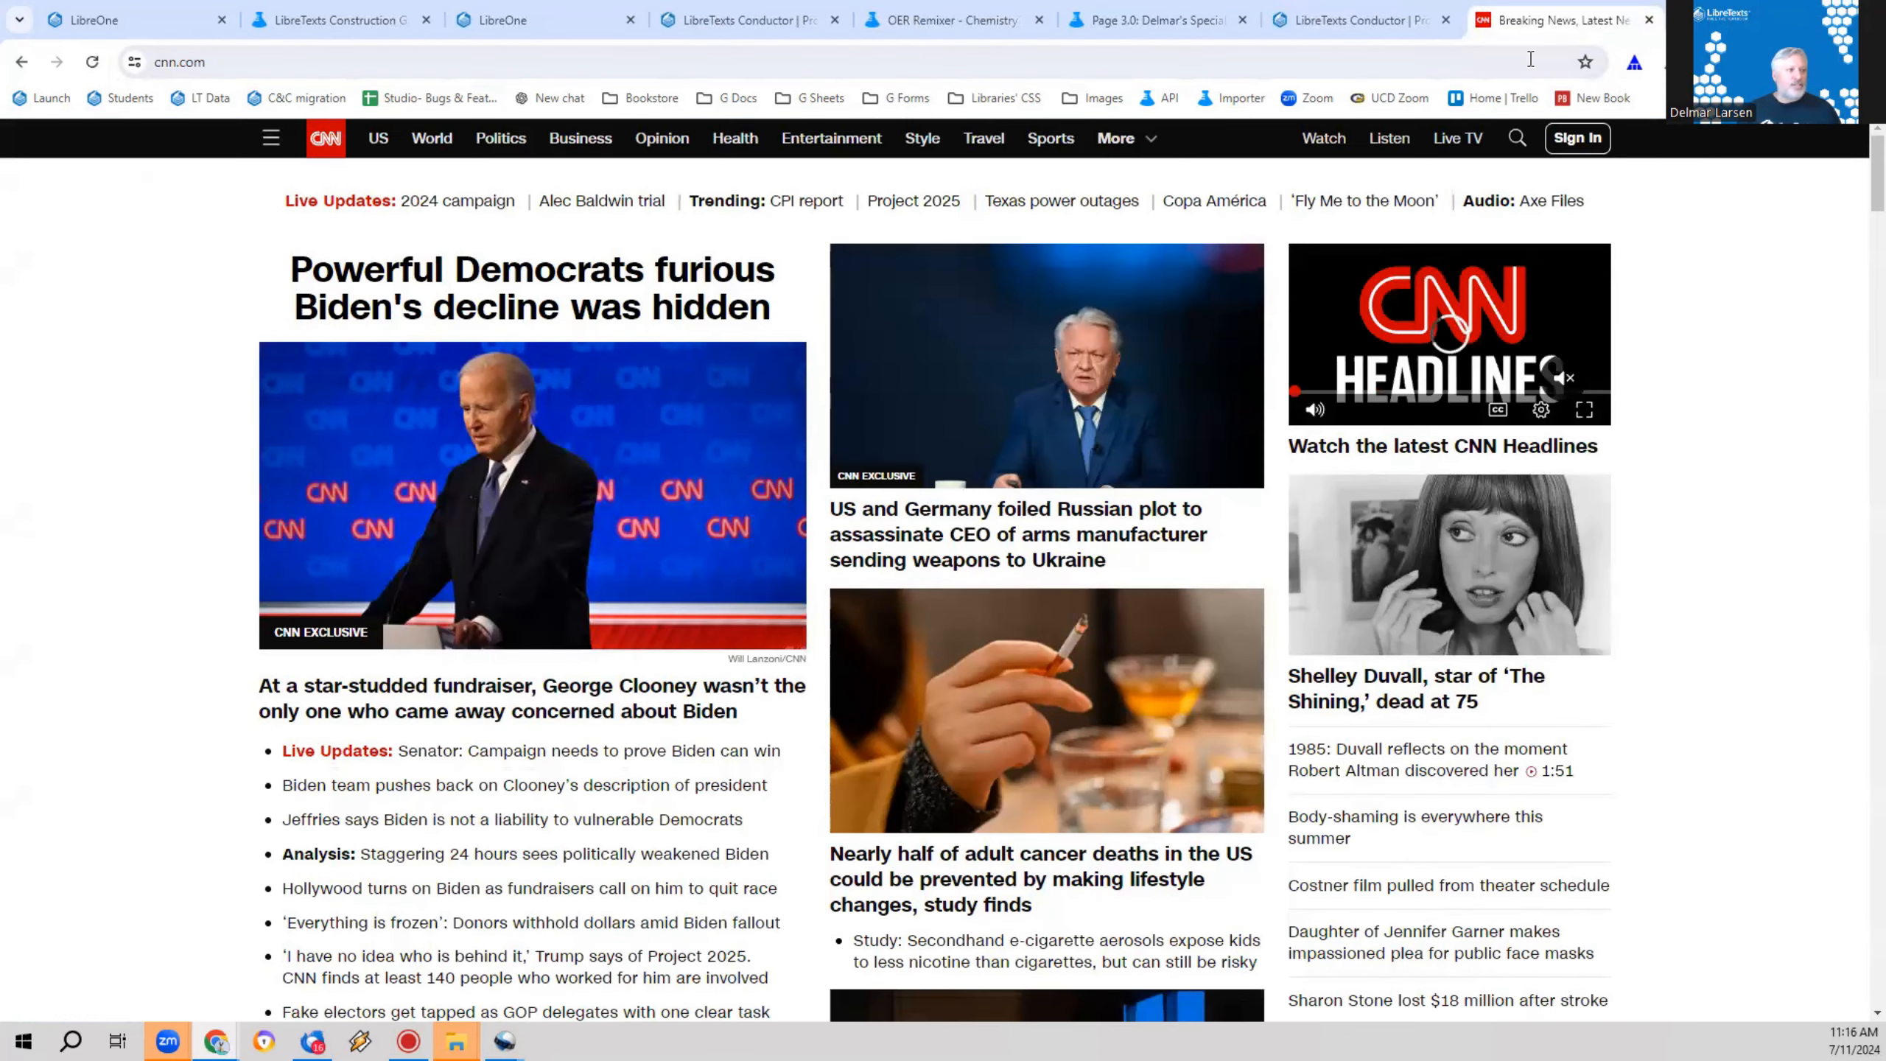
drag(240, 267, 777, 995)
scroll(794, 773, down, 3)
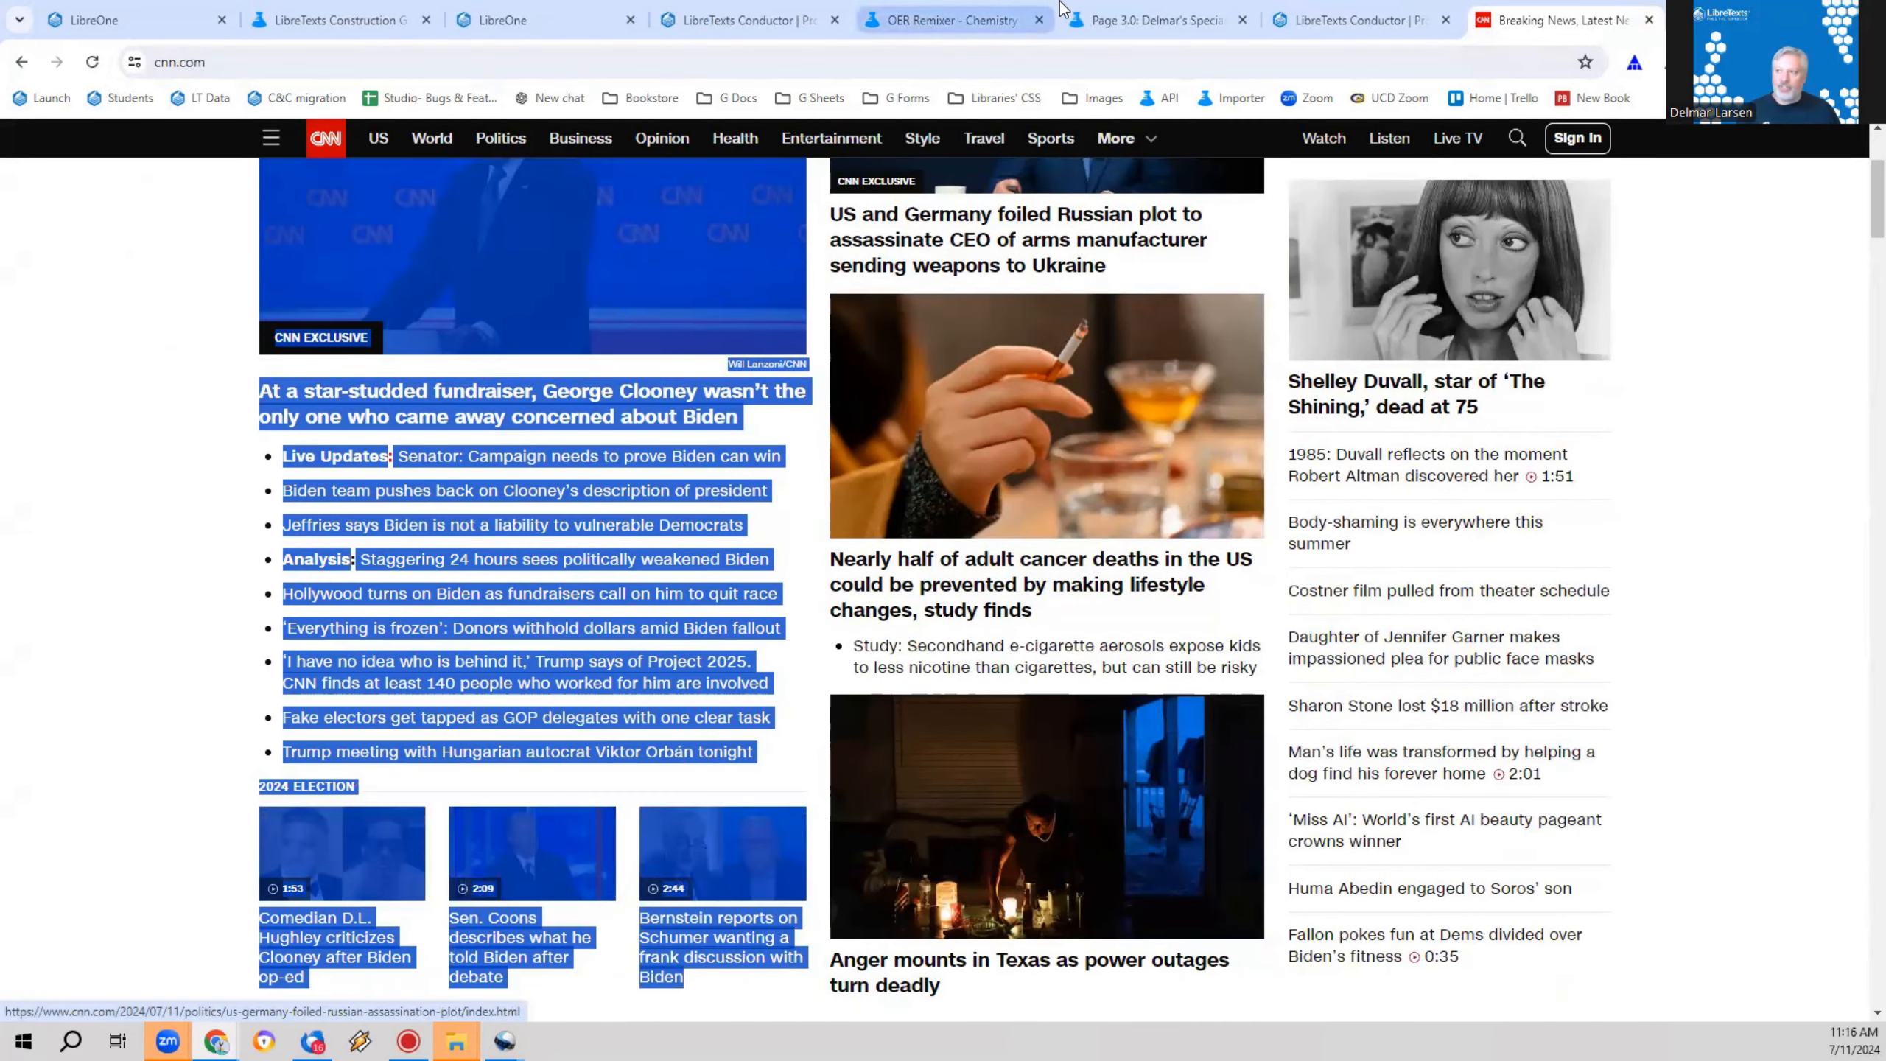
Step: Return to the Page 3.0 editor, paste the copied CNN content below the two sentences and look it over
click(1359, 20)
click(995, 9)
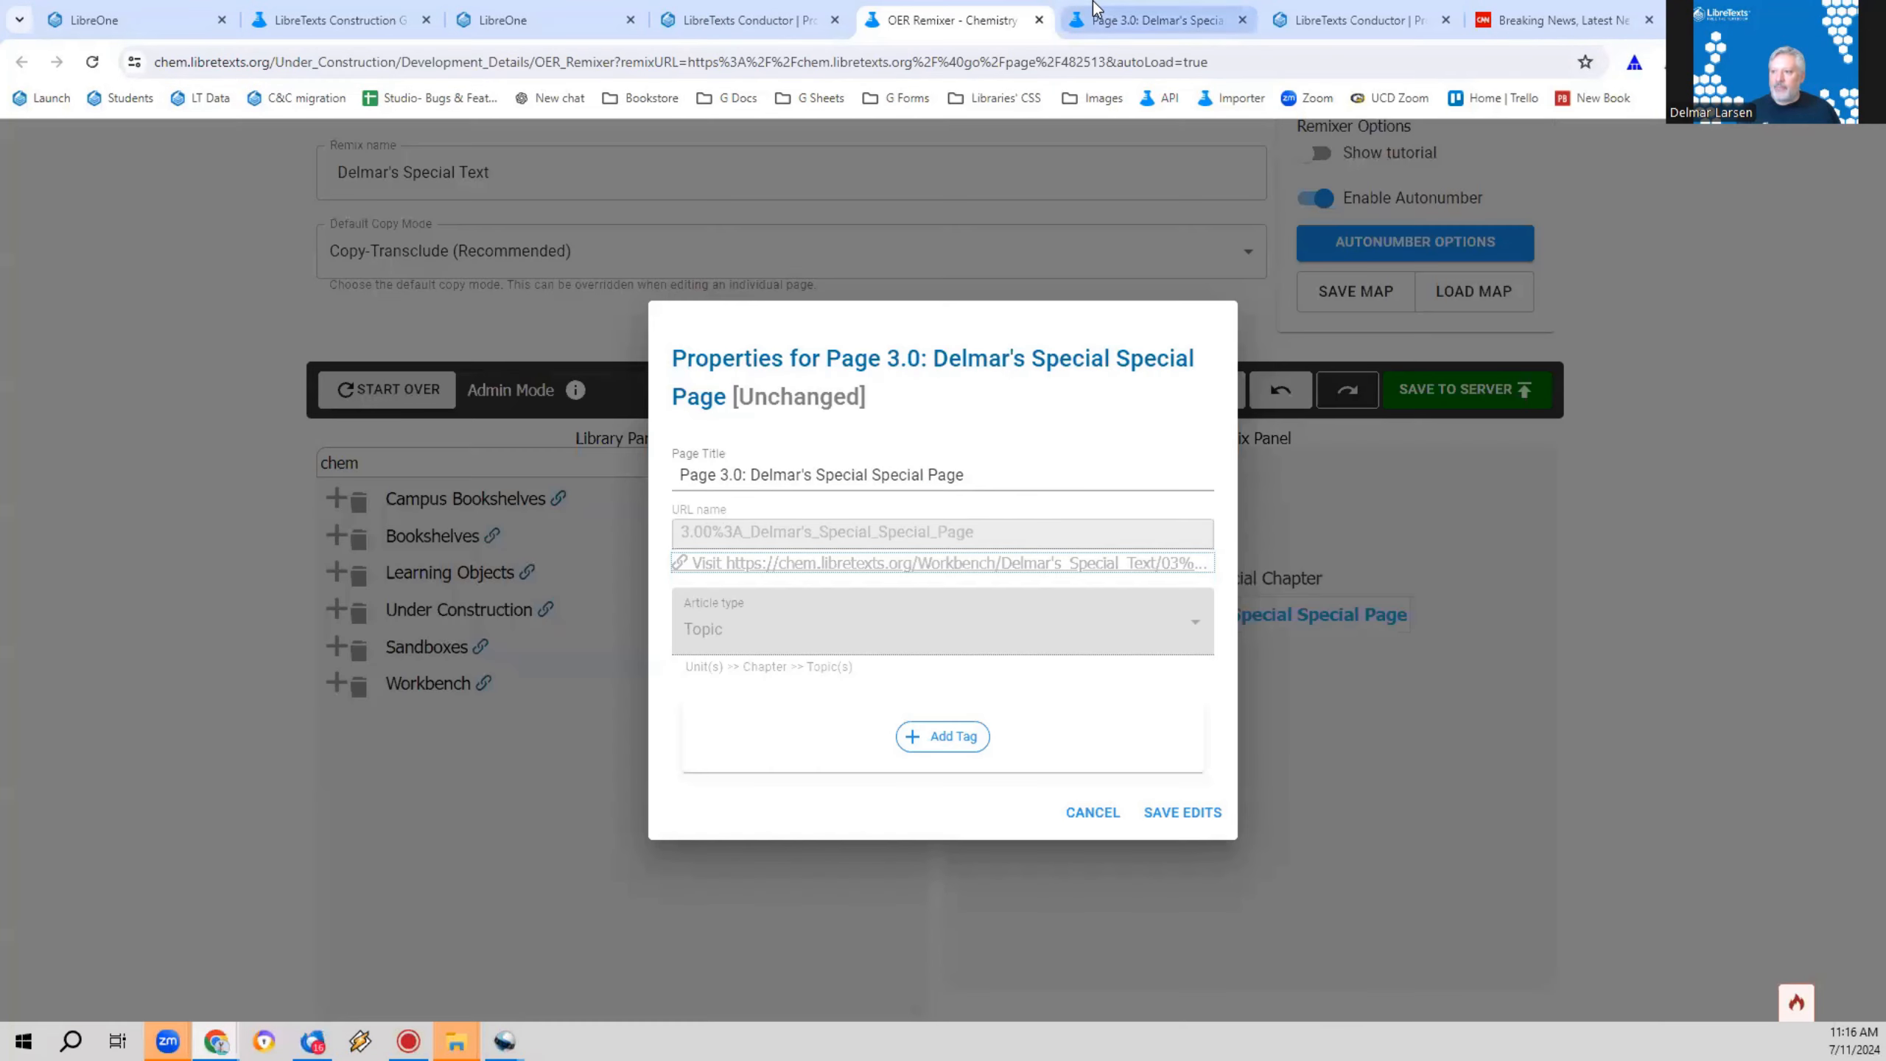
click(1114, 11)
click(727, 666)
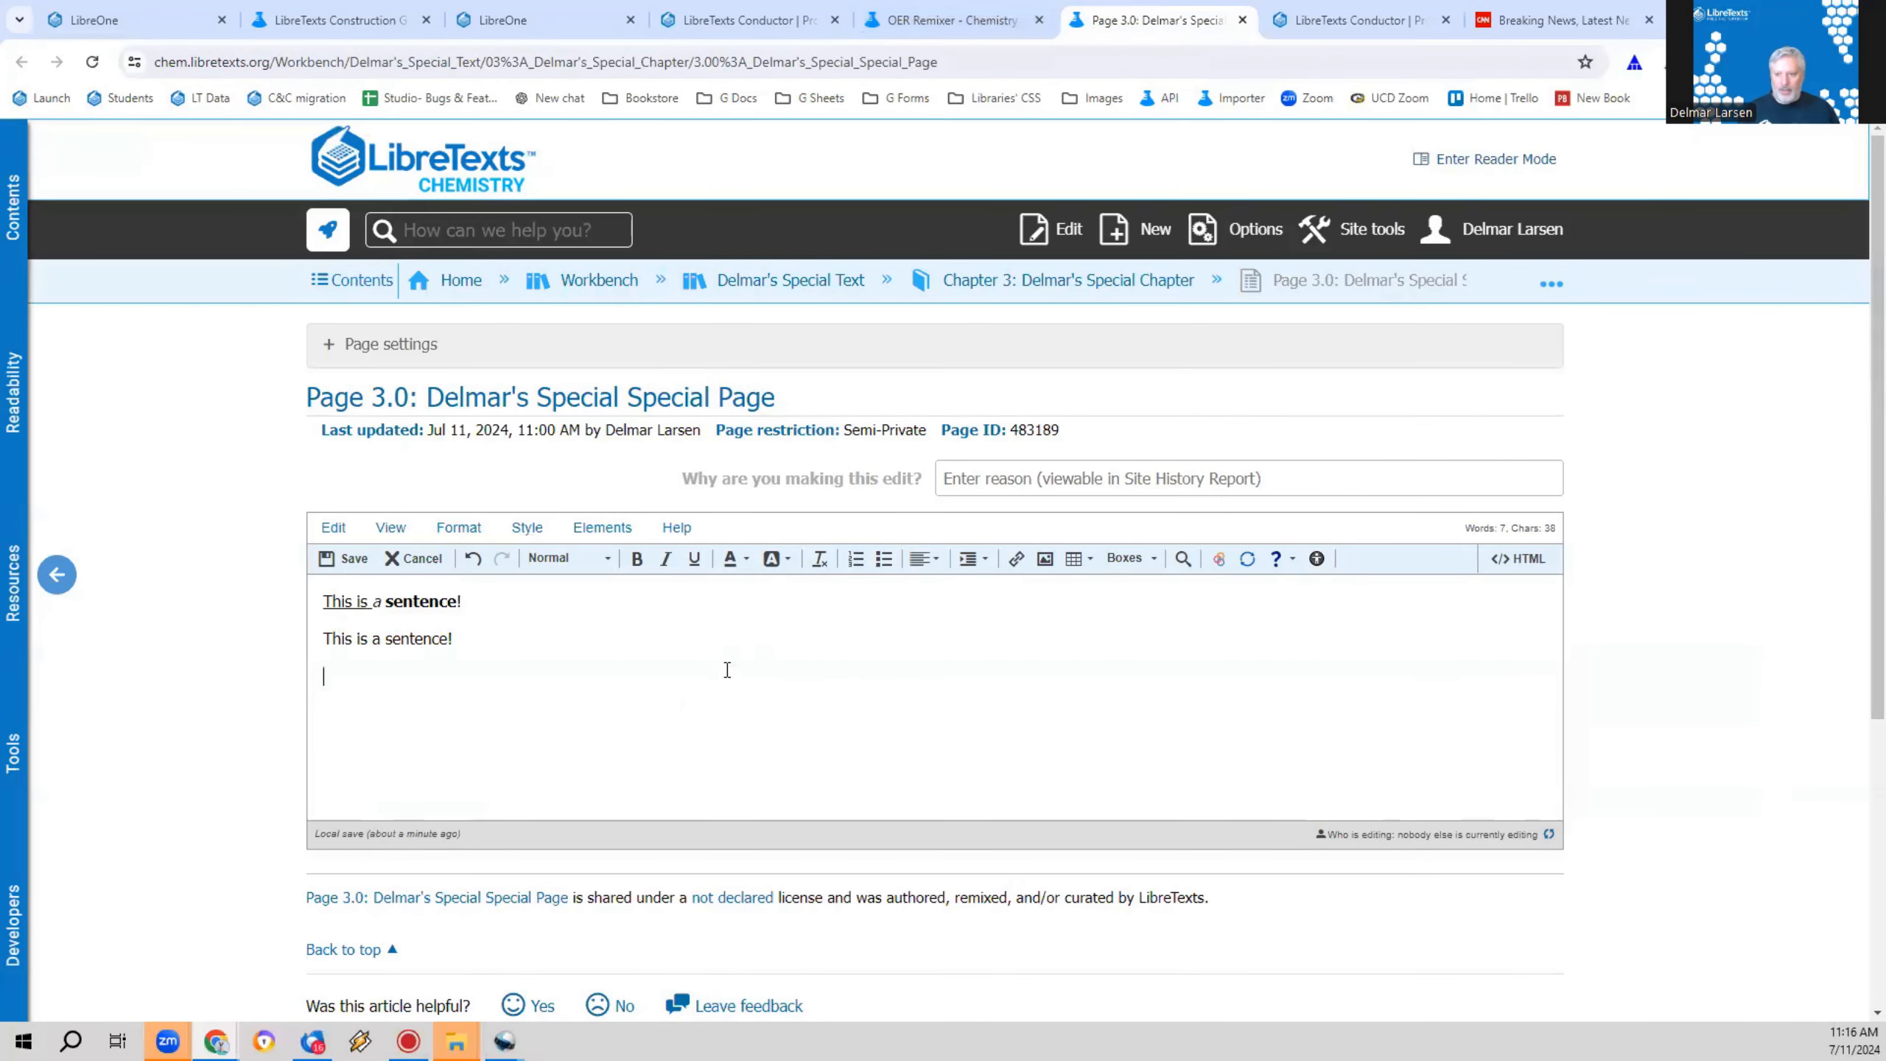
key(ctrl+v)
scroll(965, 709, down, 10)
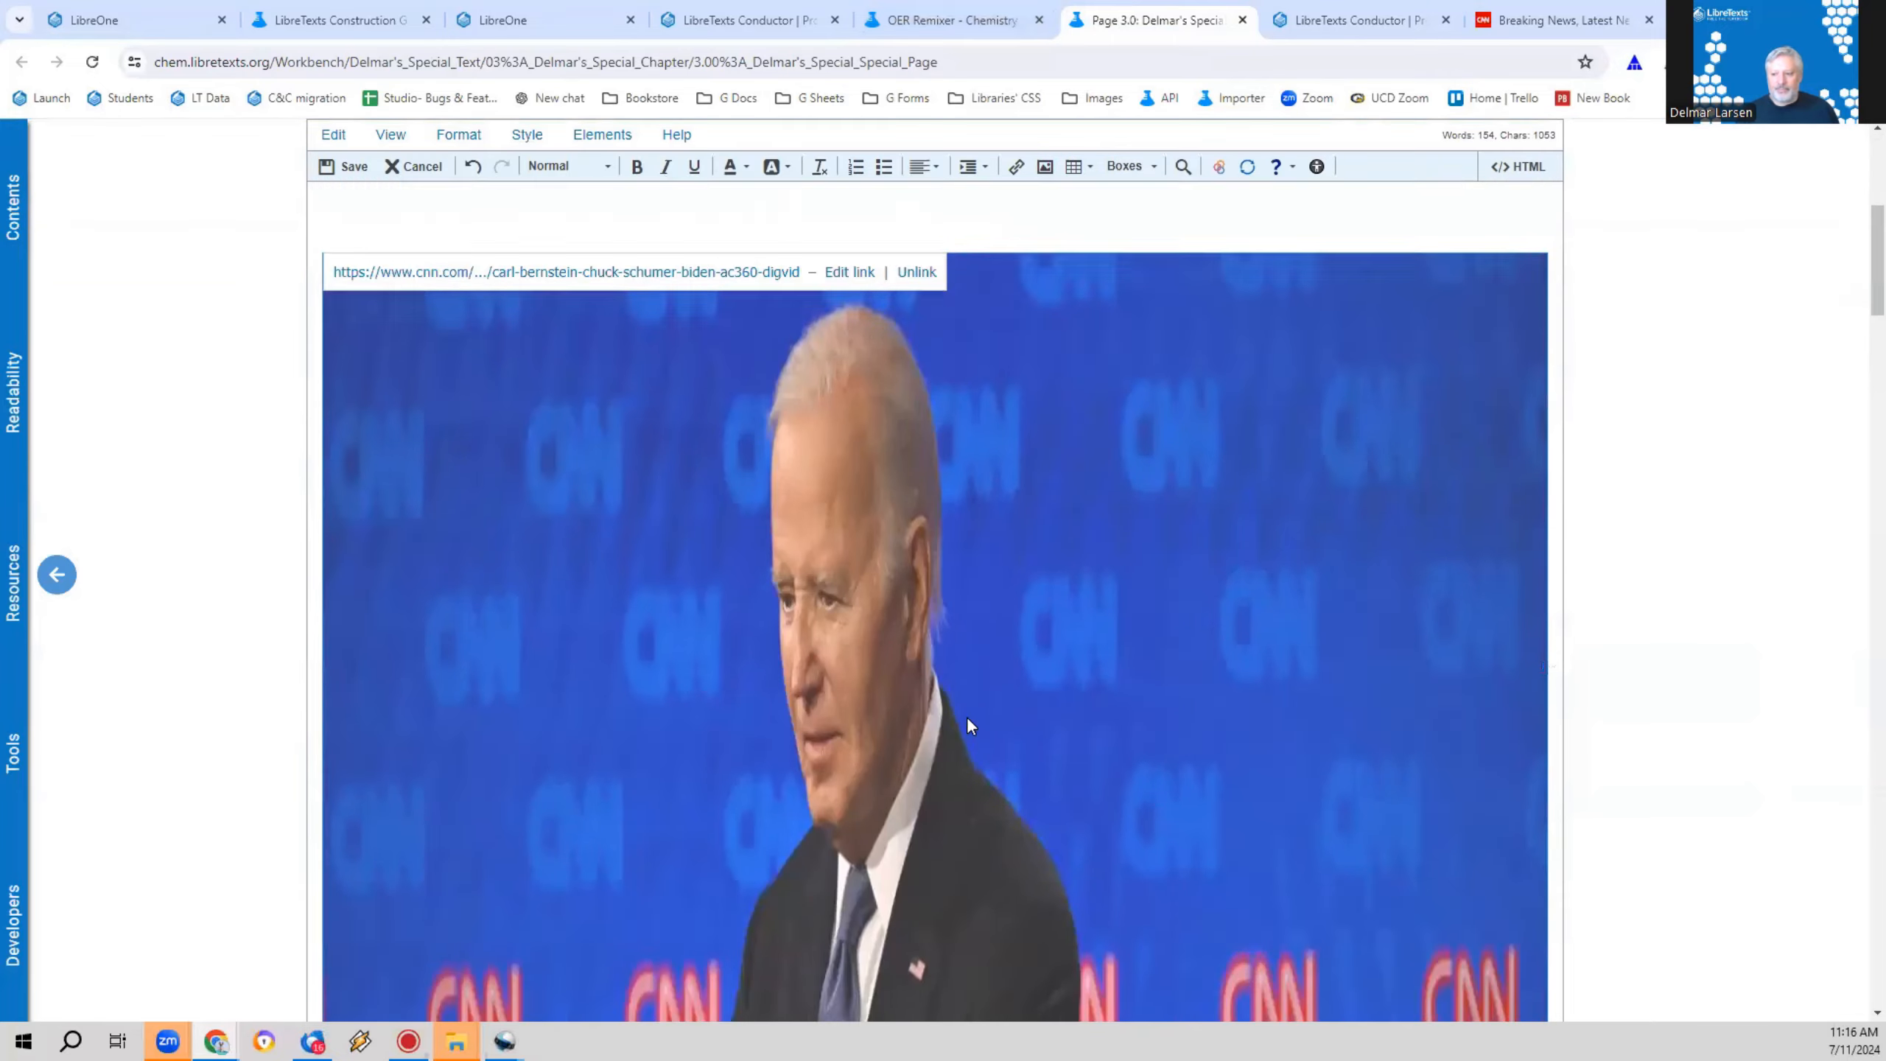
scroll(964, 707, down, 5)
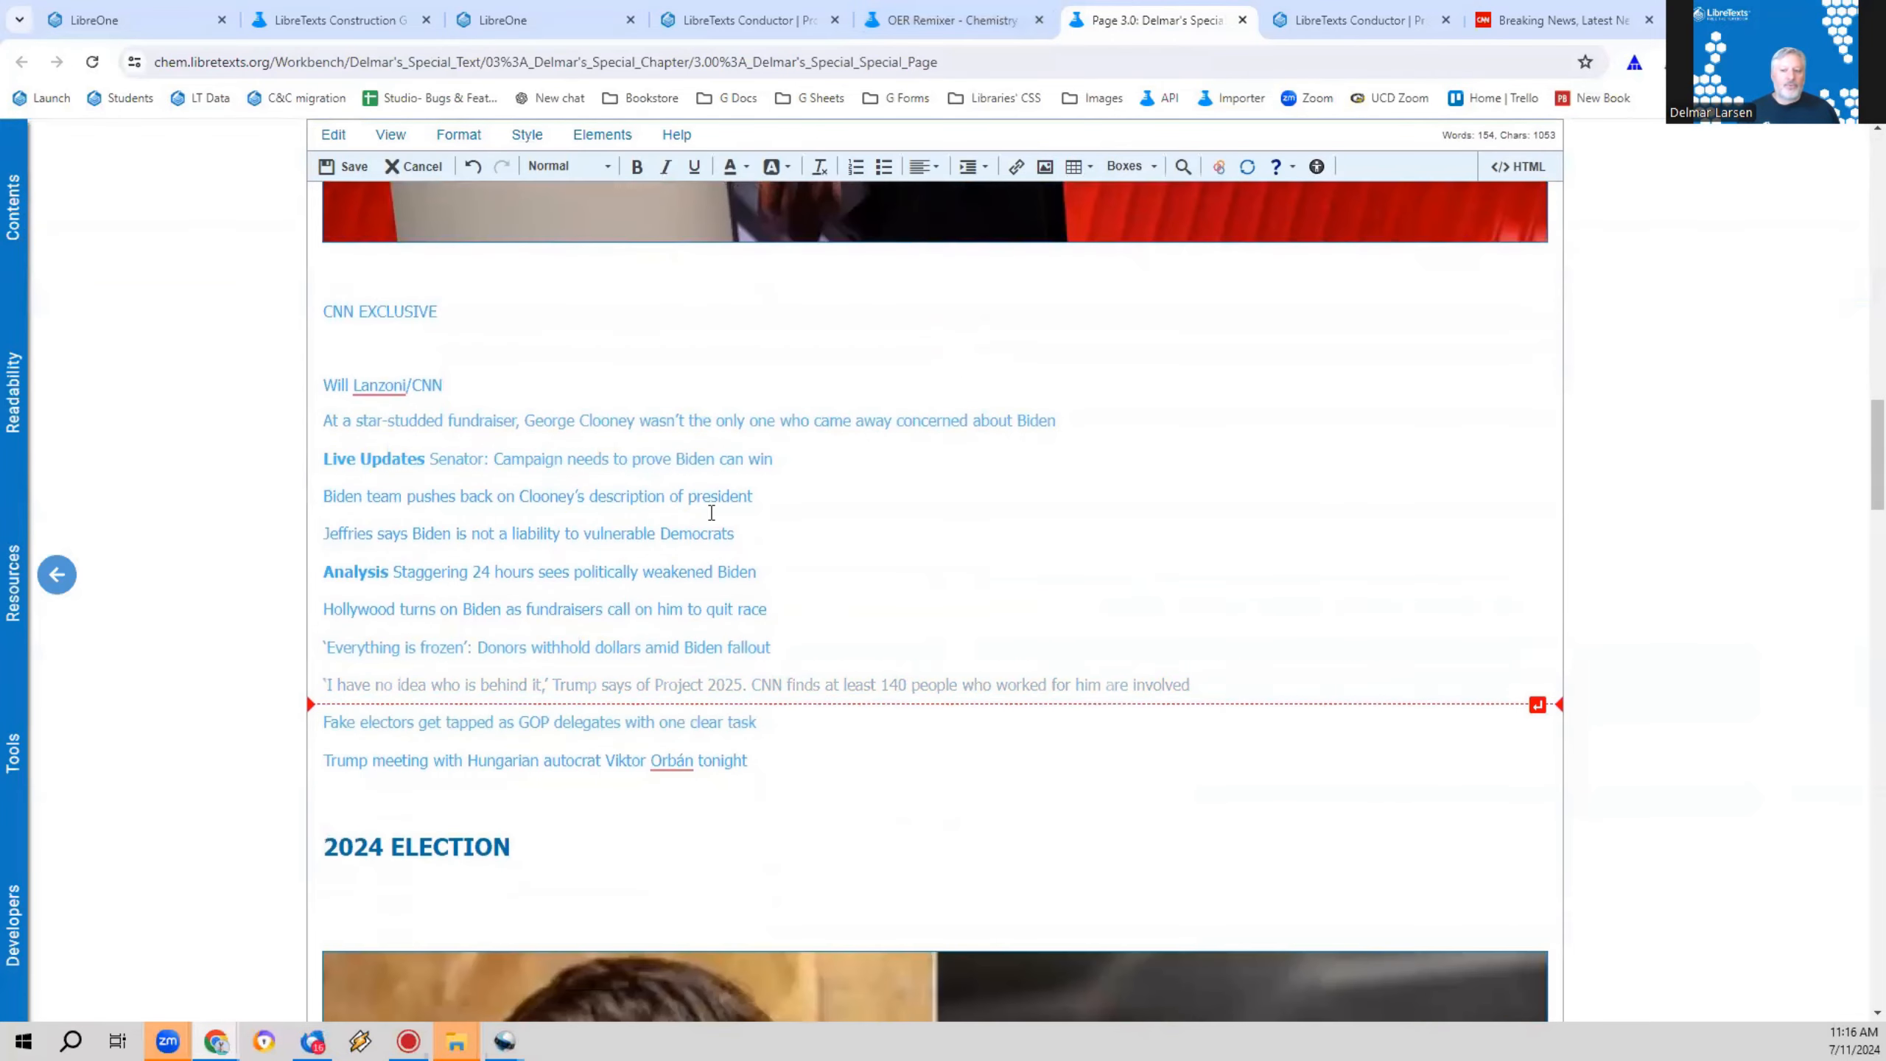
scroll(758, 402, up, 10)
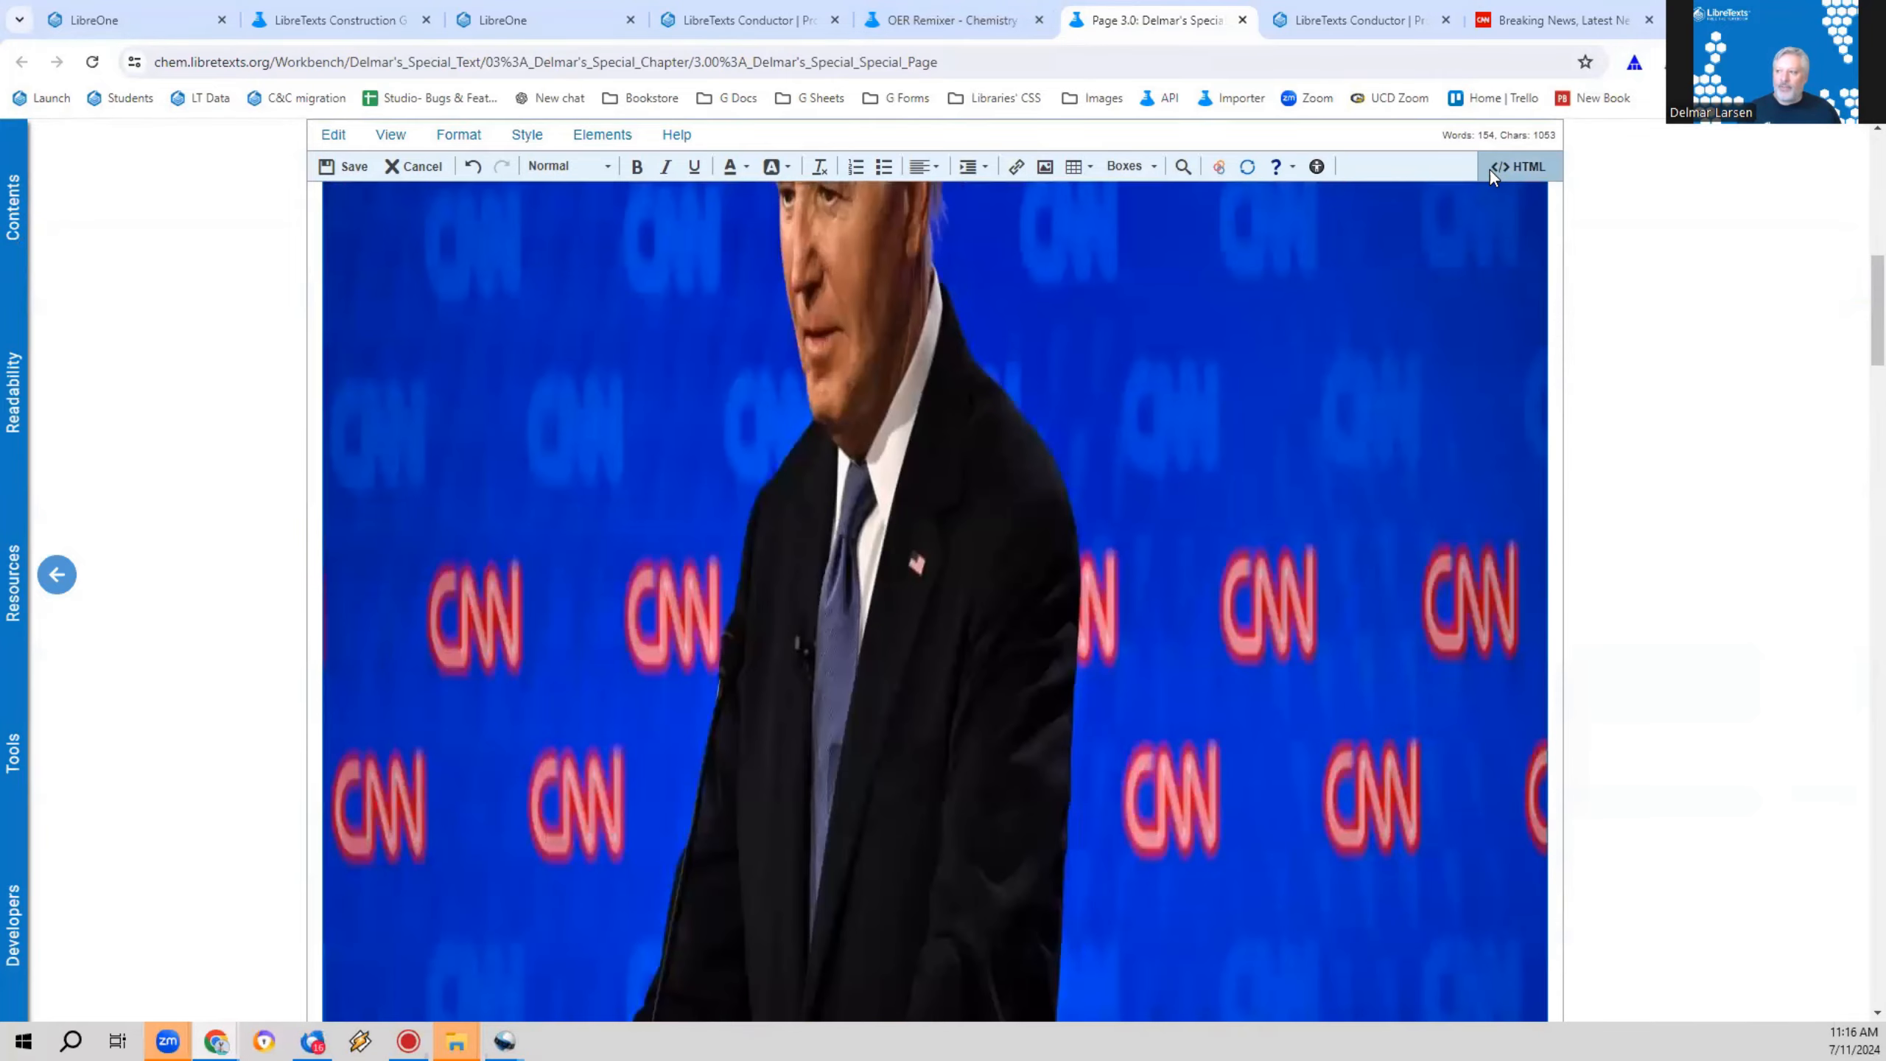
Step: Examine the HTML source of the pasted CNN content and return to the visual editor
click(1490, 169)
scroll(1023, 626, down, 10)
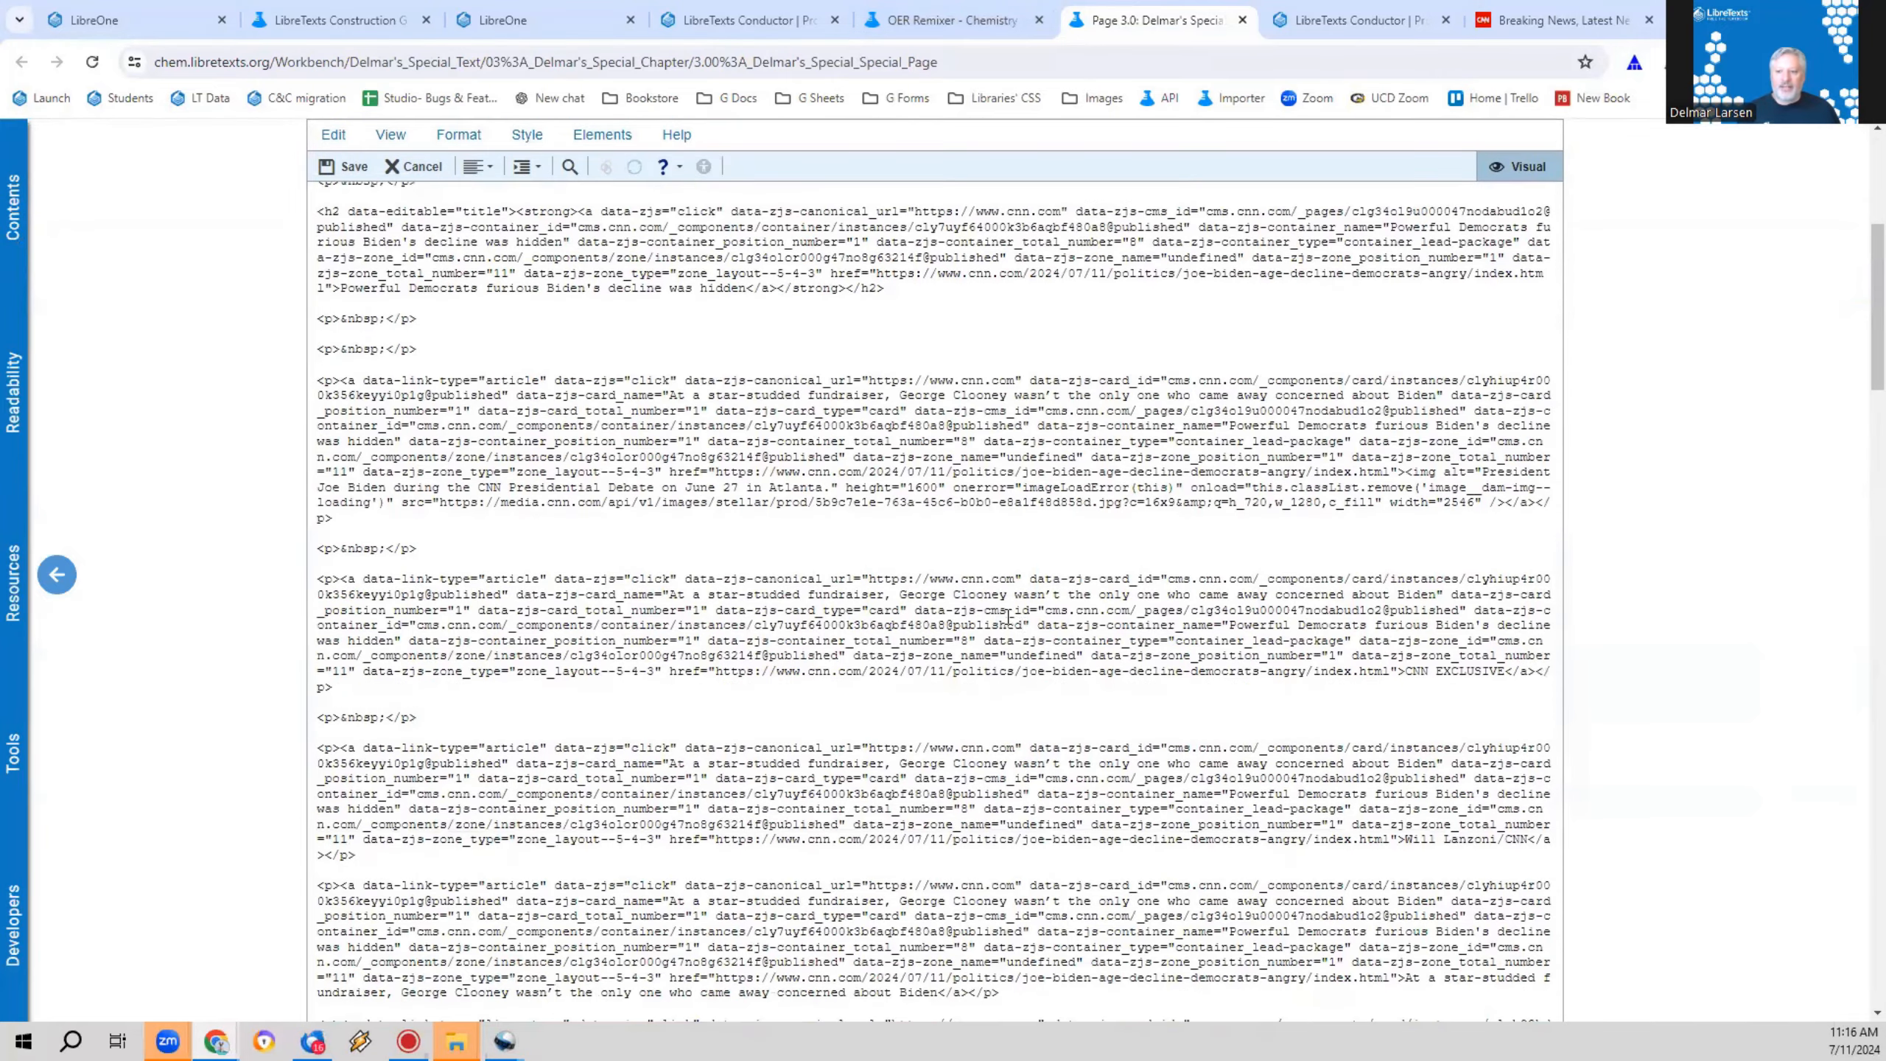
scroll(986, 625, down, 4)
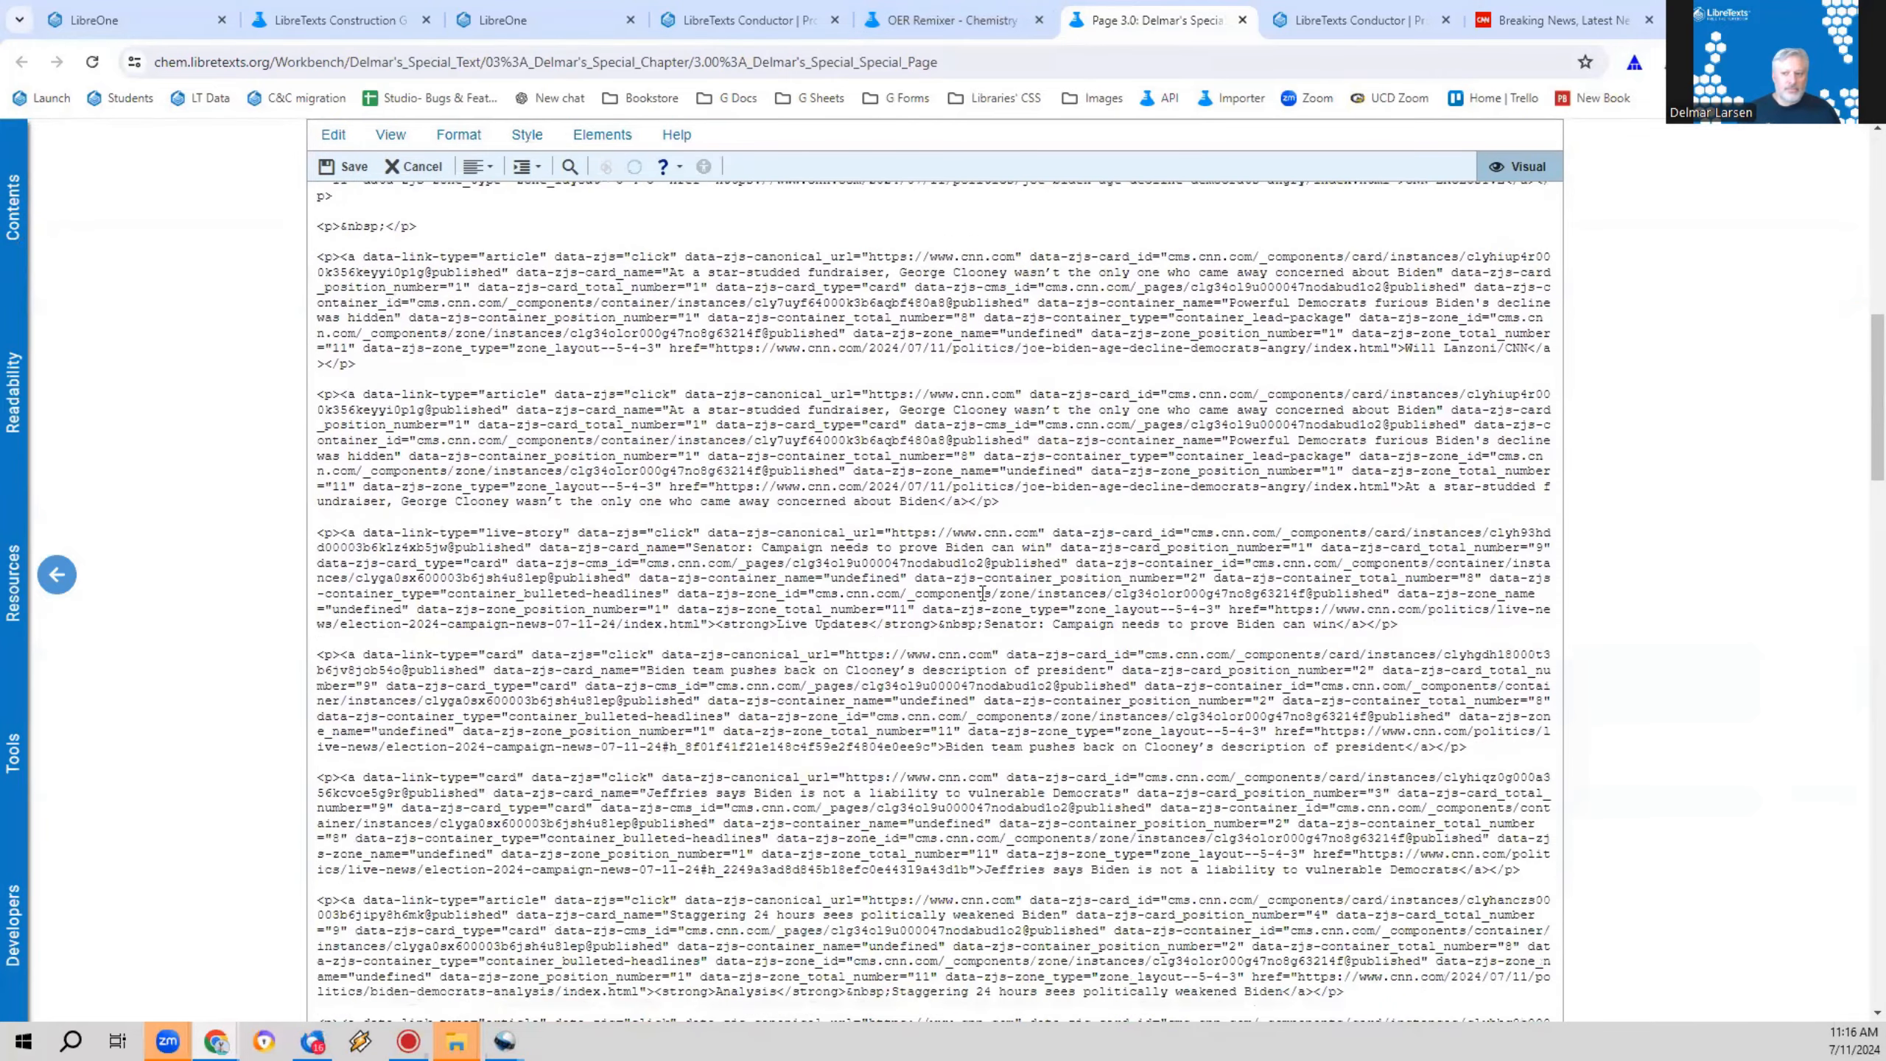
scroll(982, 593, down, 1)
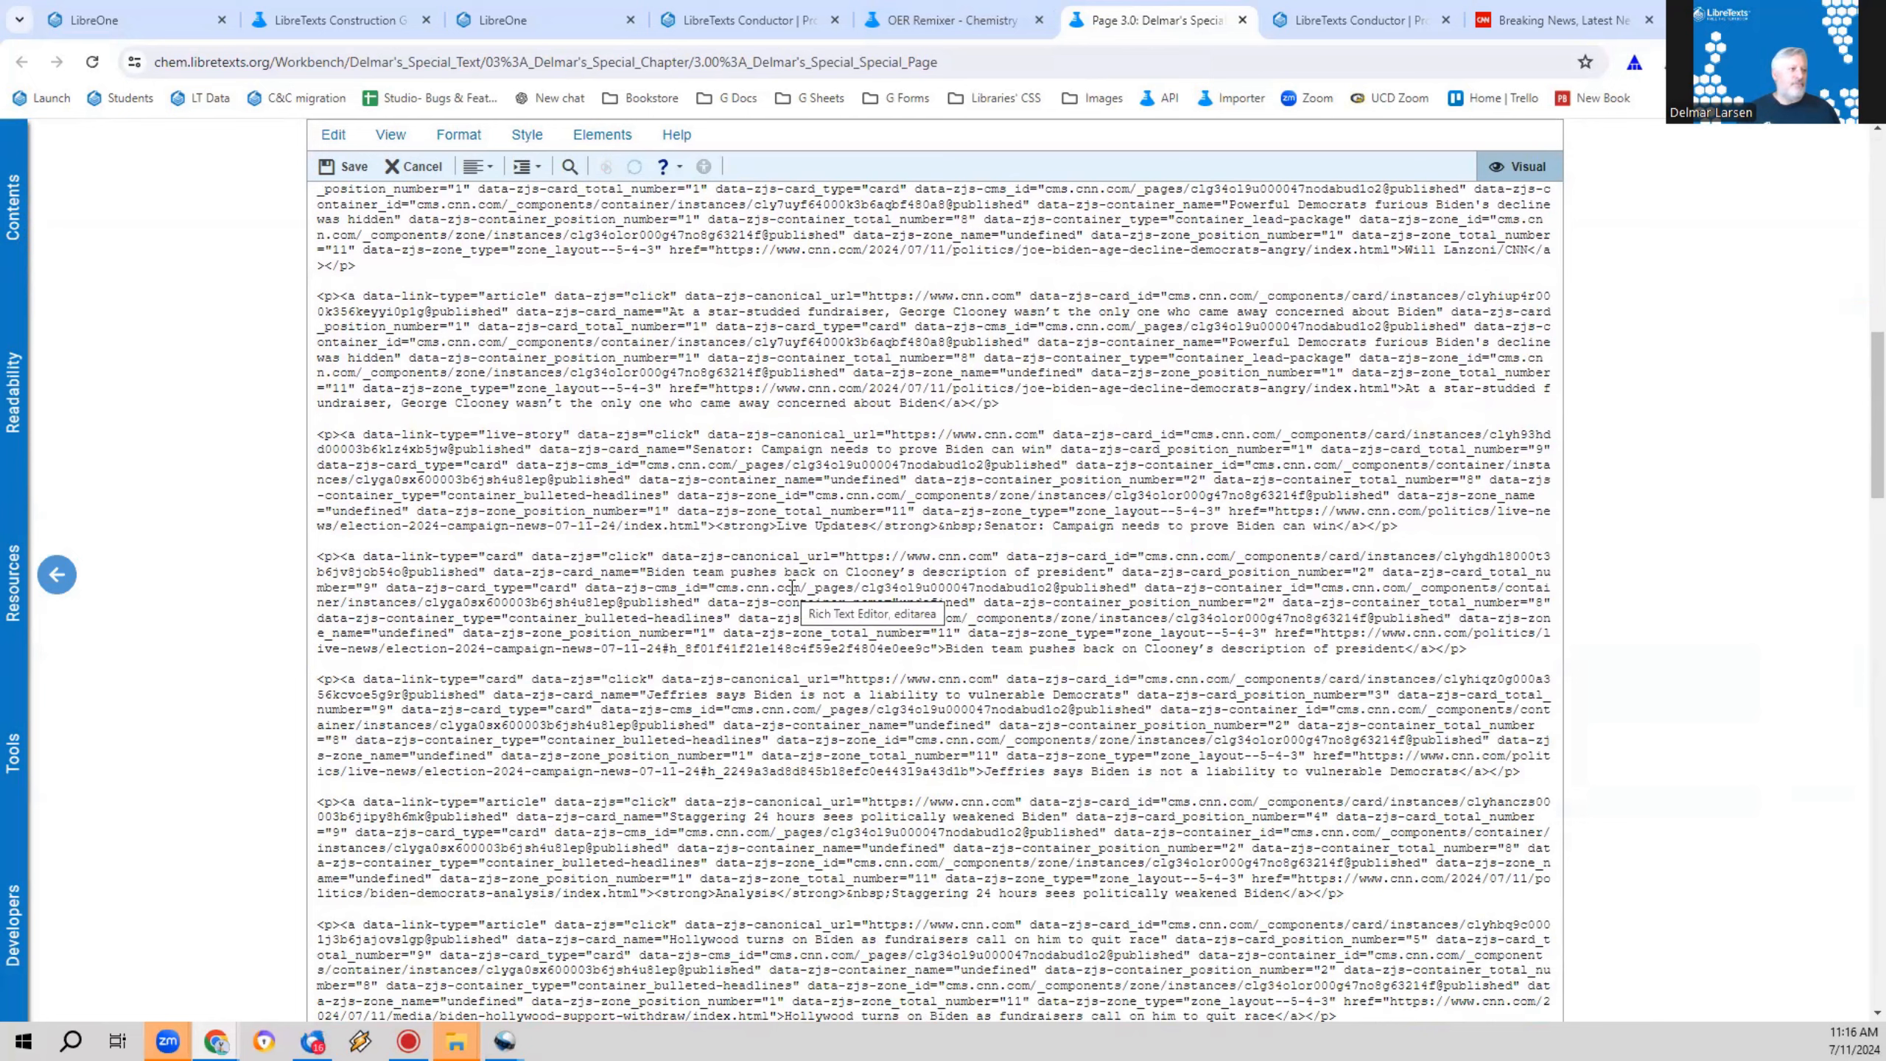
click(1515, 167)
Step: Remove the formatting from all page content, check the HTML source for leftover link code and return to the visual editor
key(ctrl+a)
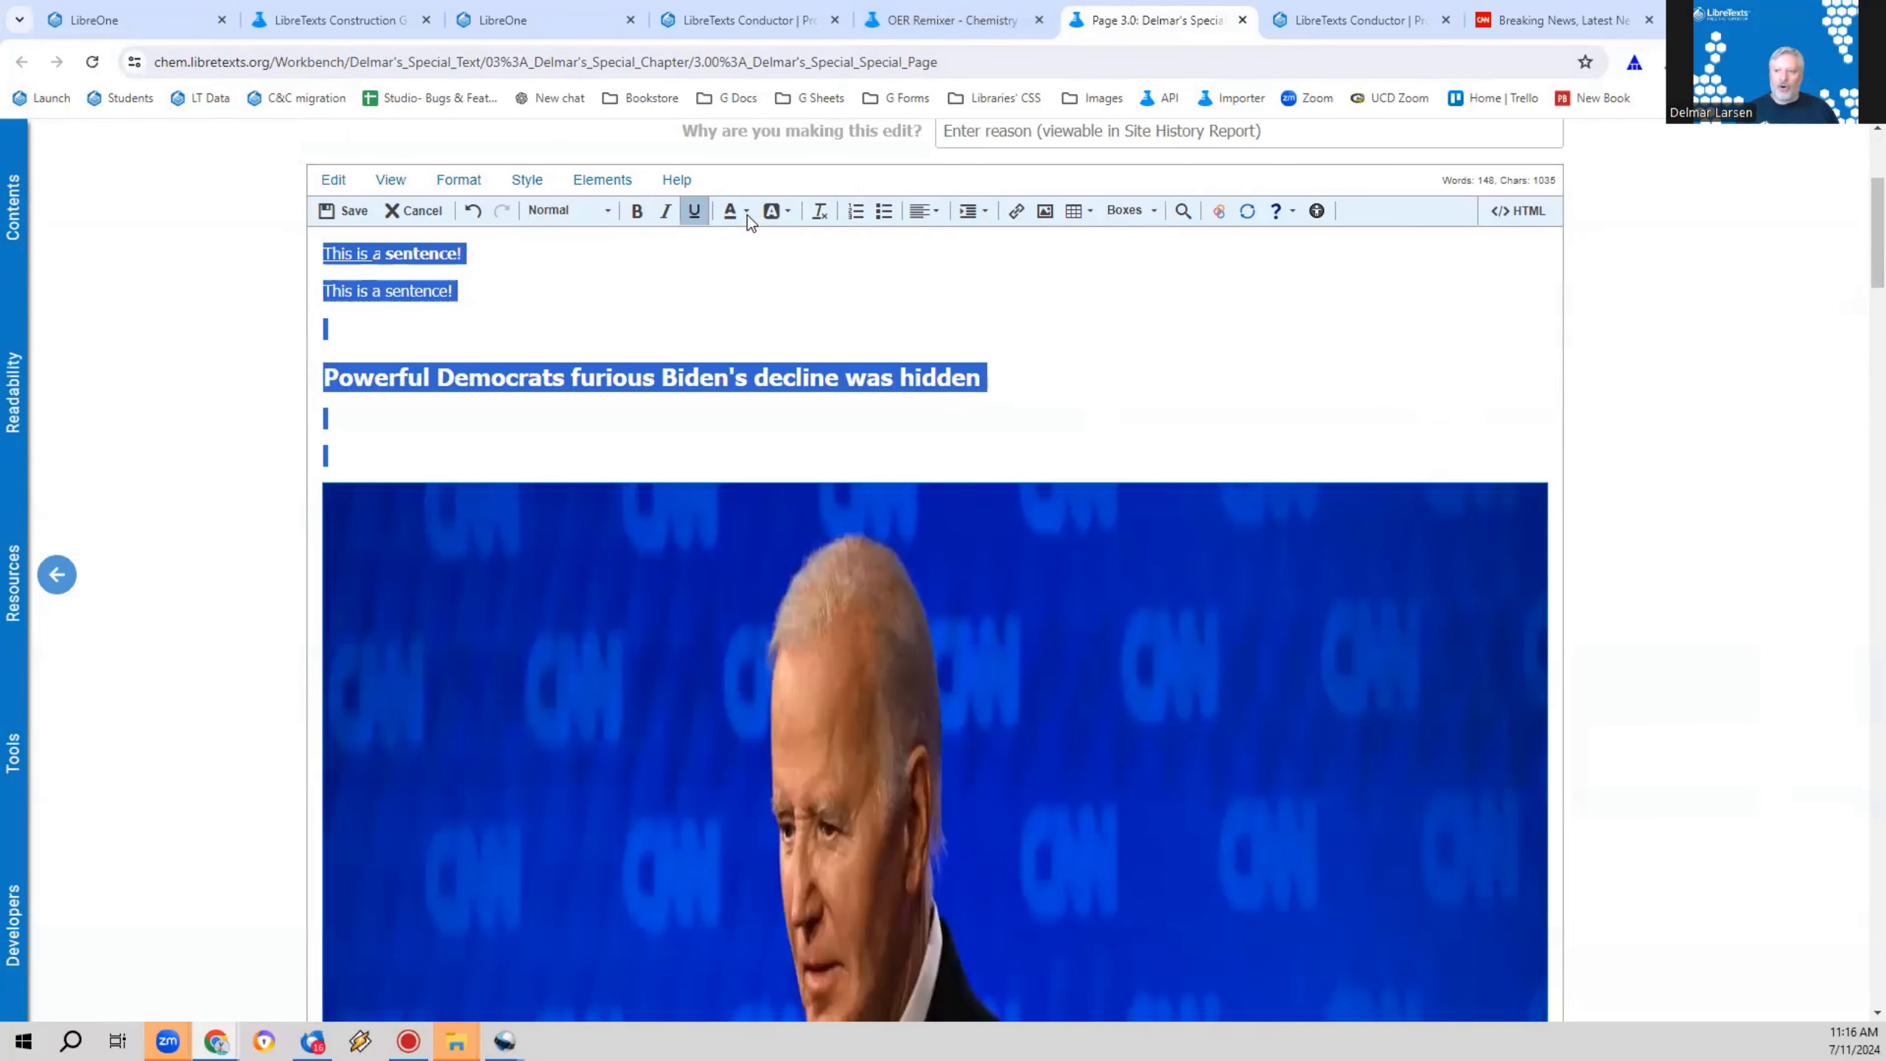
click(822, 212)
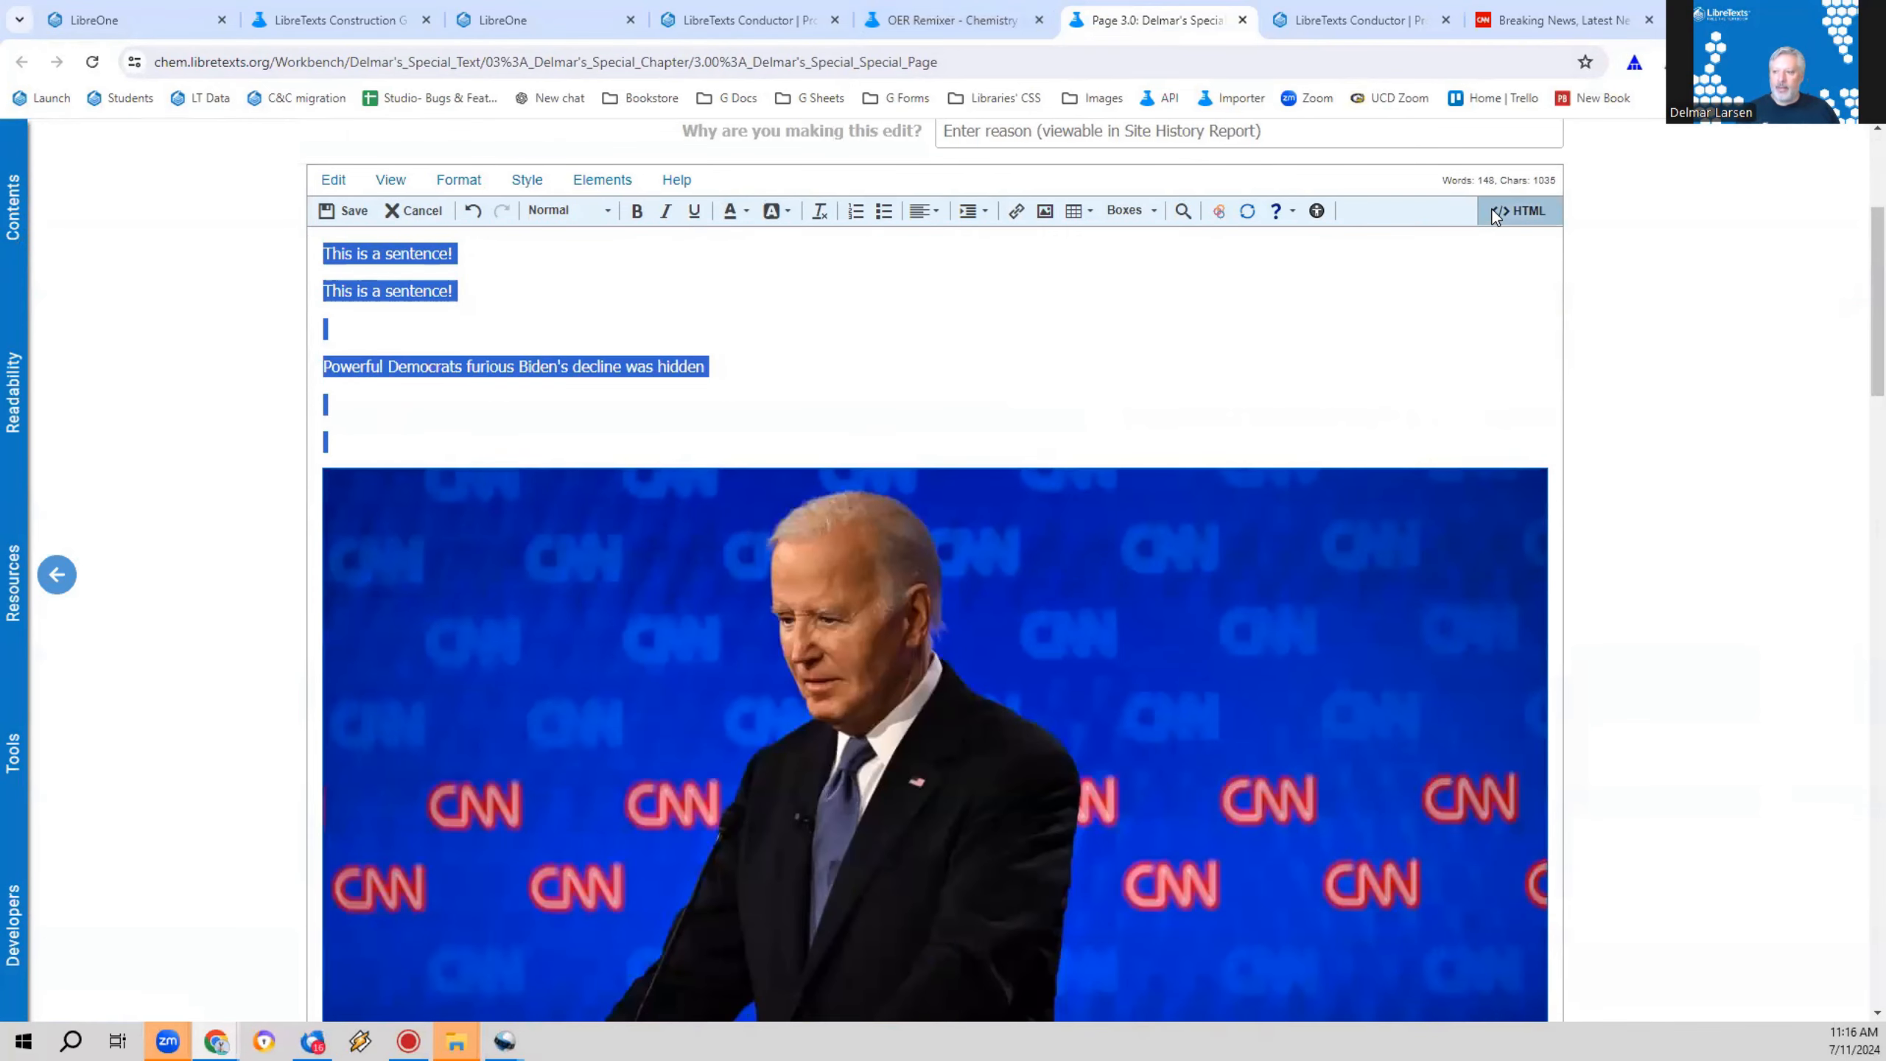
click(1515, 211)
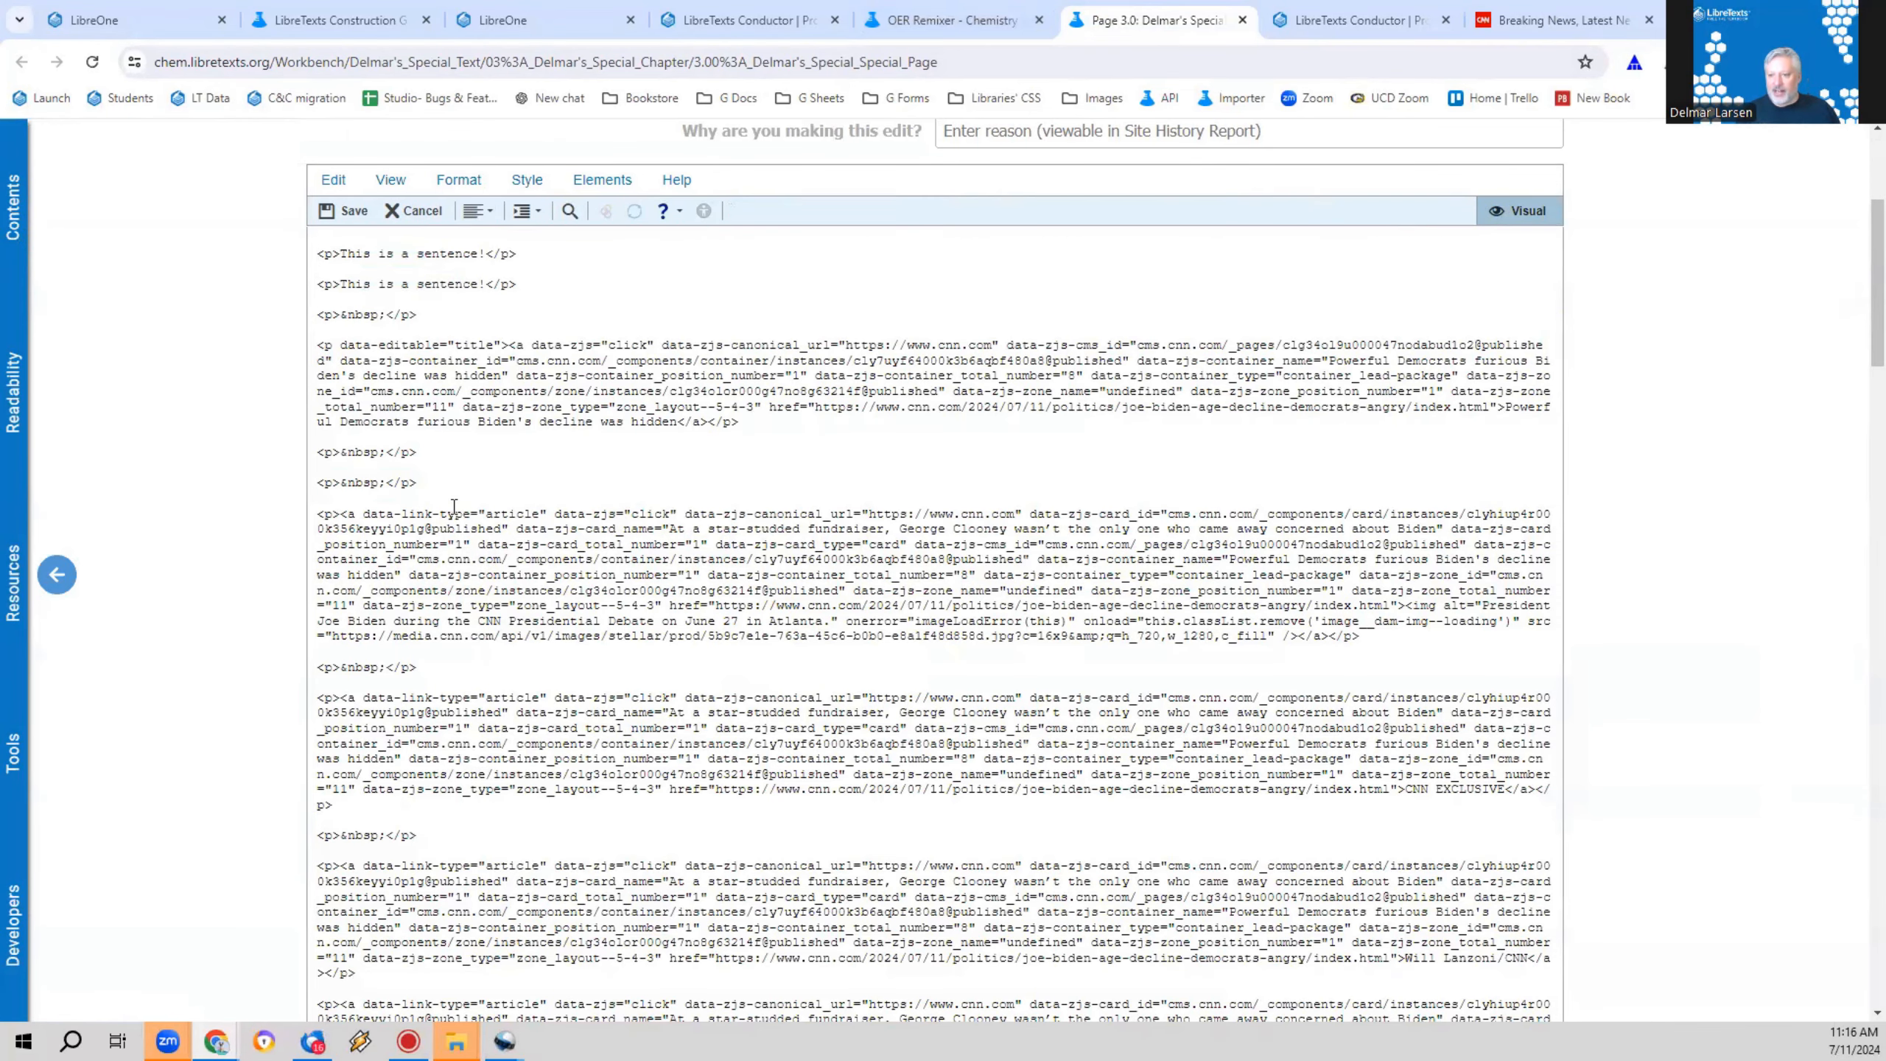
scroll(824, 524, down, 10)
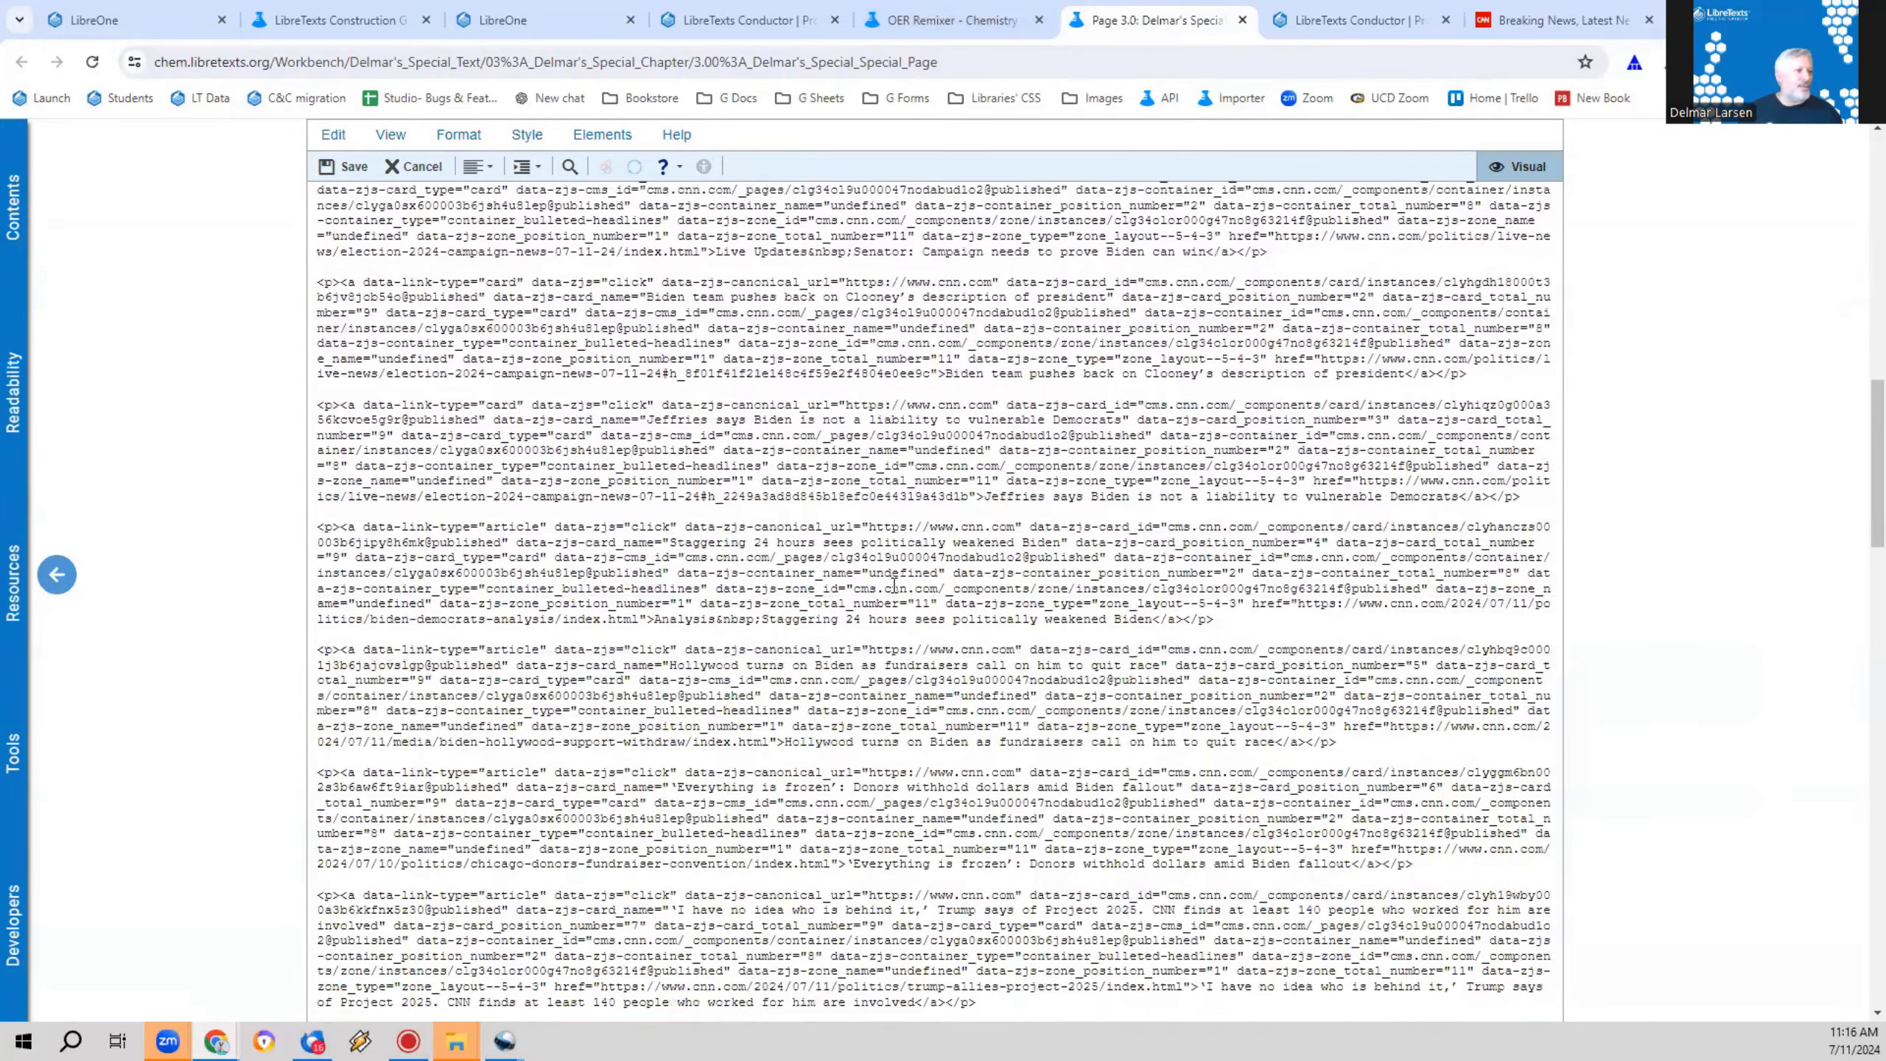
scroll(825, 589, up, 8)
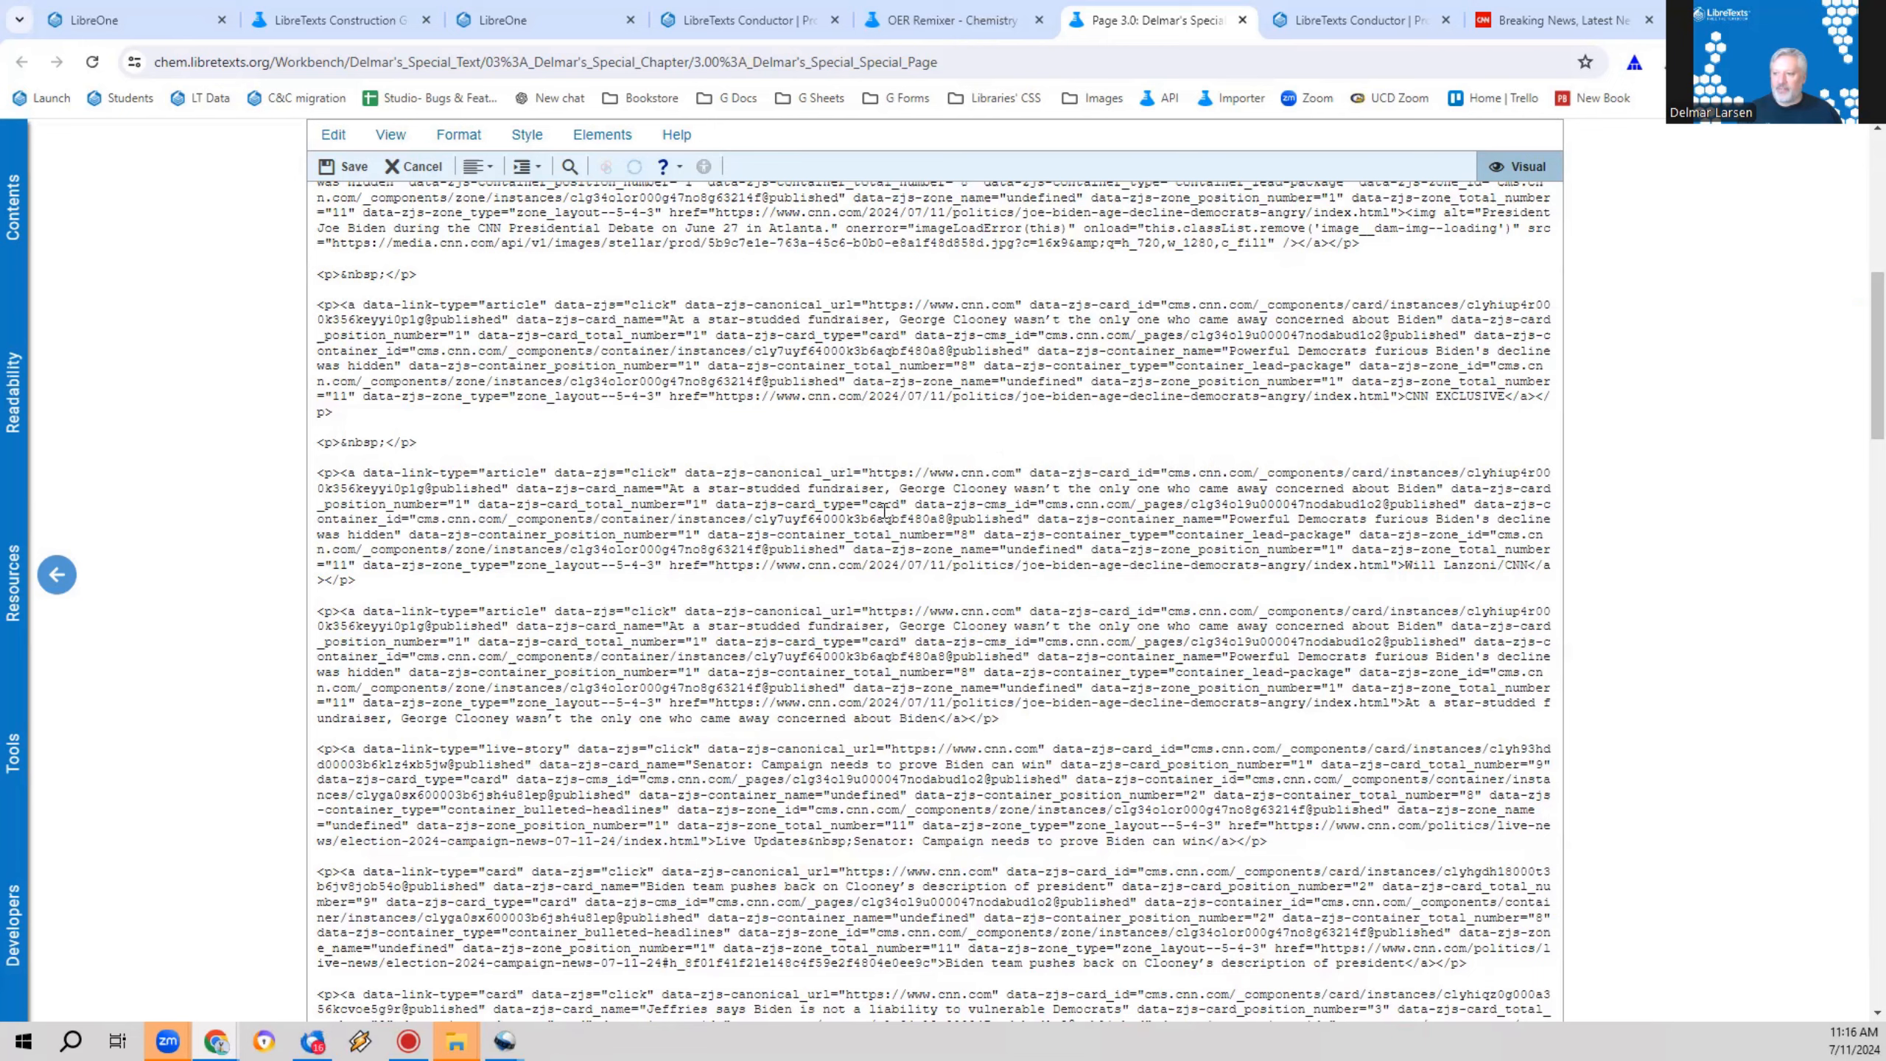
click(1515, 167)
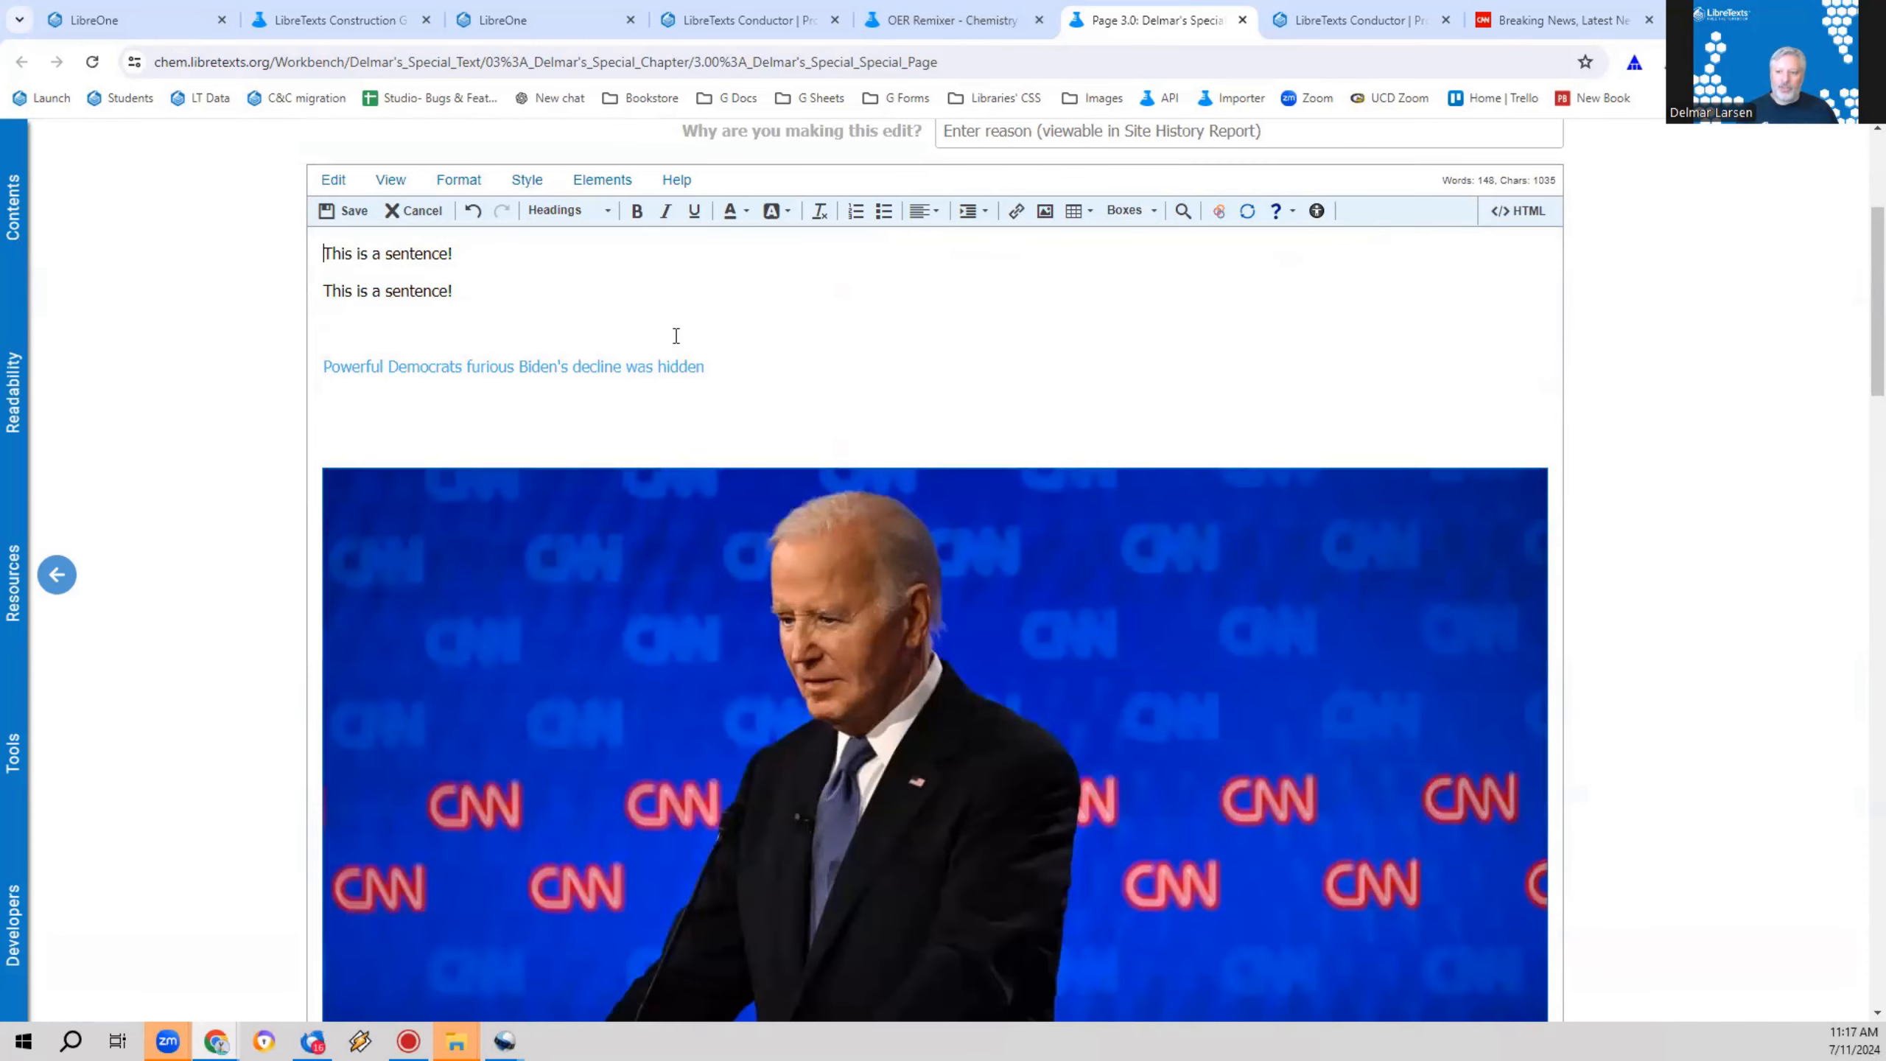
Step: Delete all the pasted CNN content below the two sentences
drag(673, 337, 1209, 589)
scroll(1040, 728, down, 20)
key(Delete)
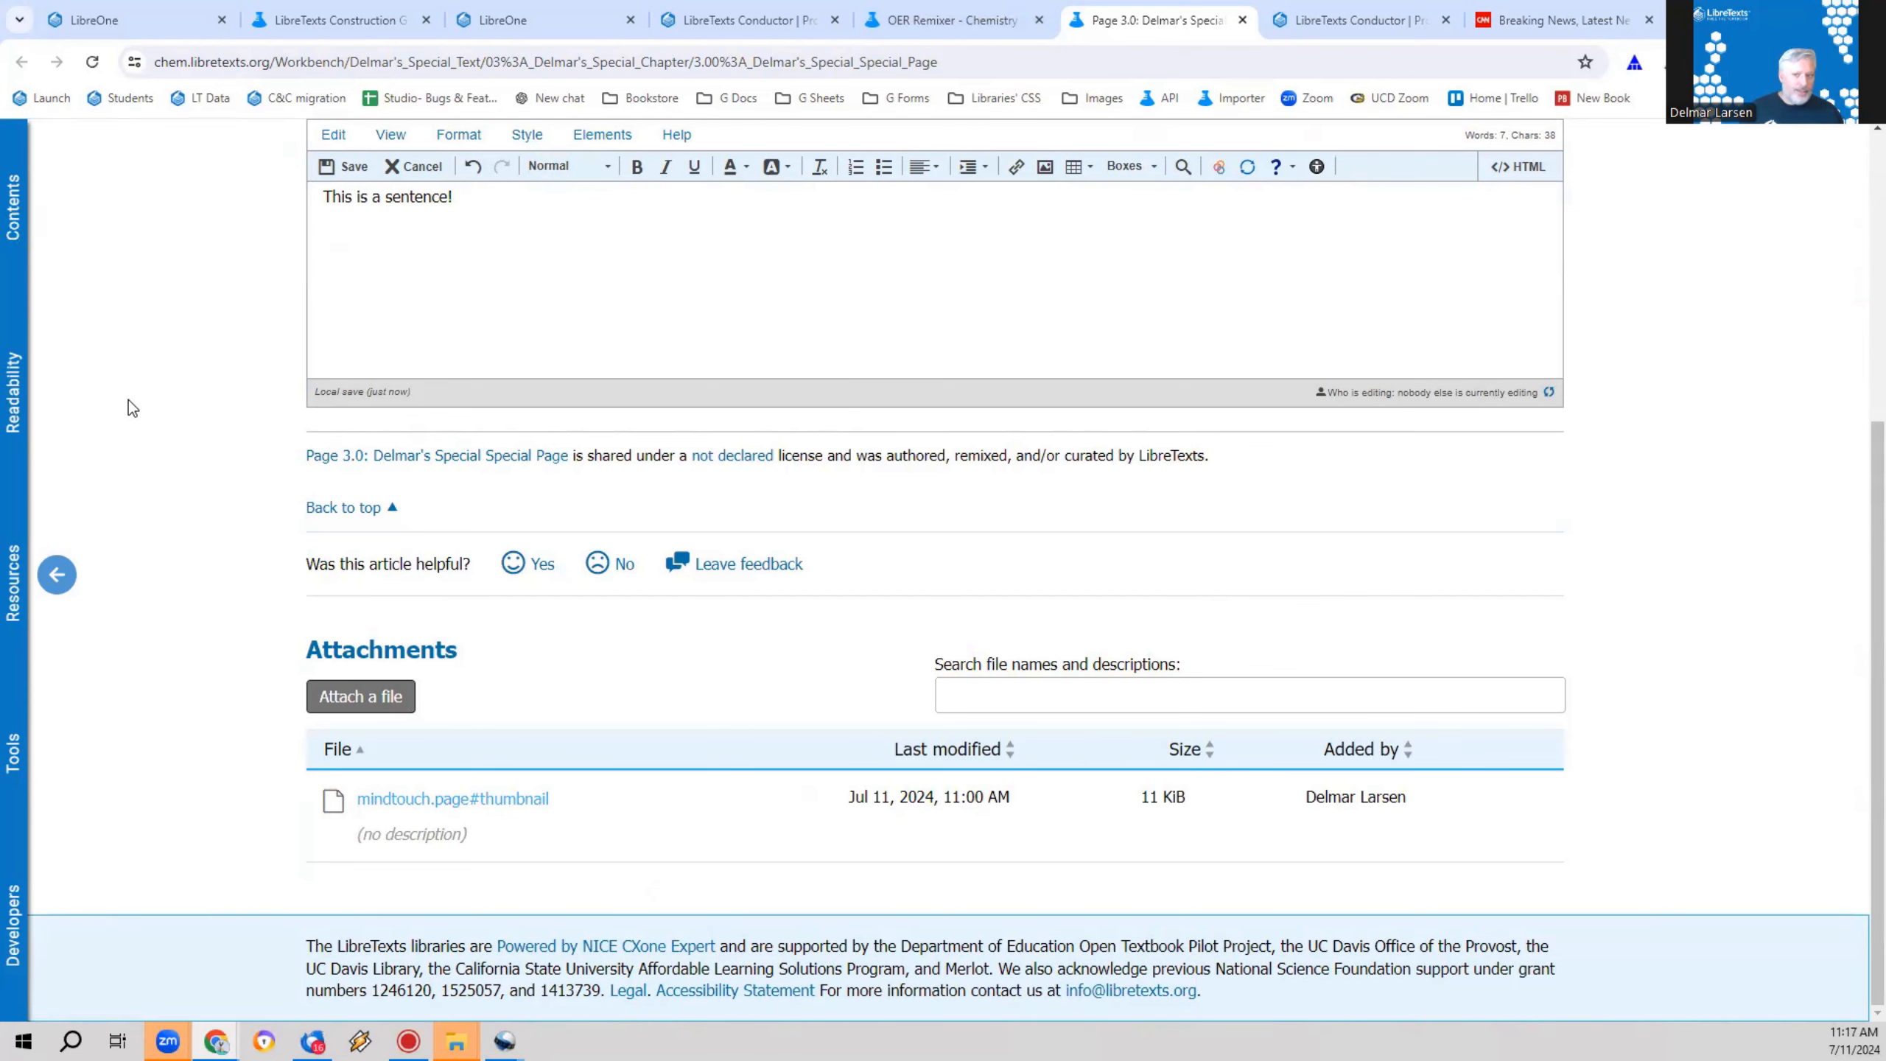
key(ctrl+v)
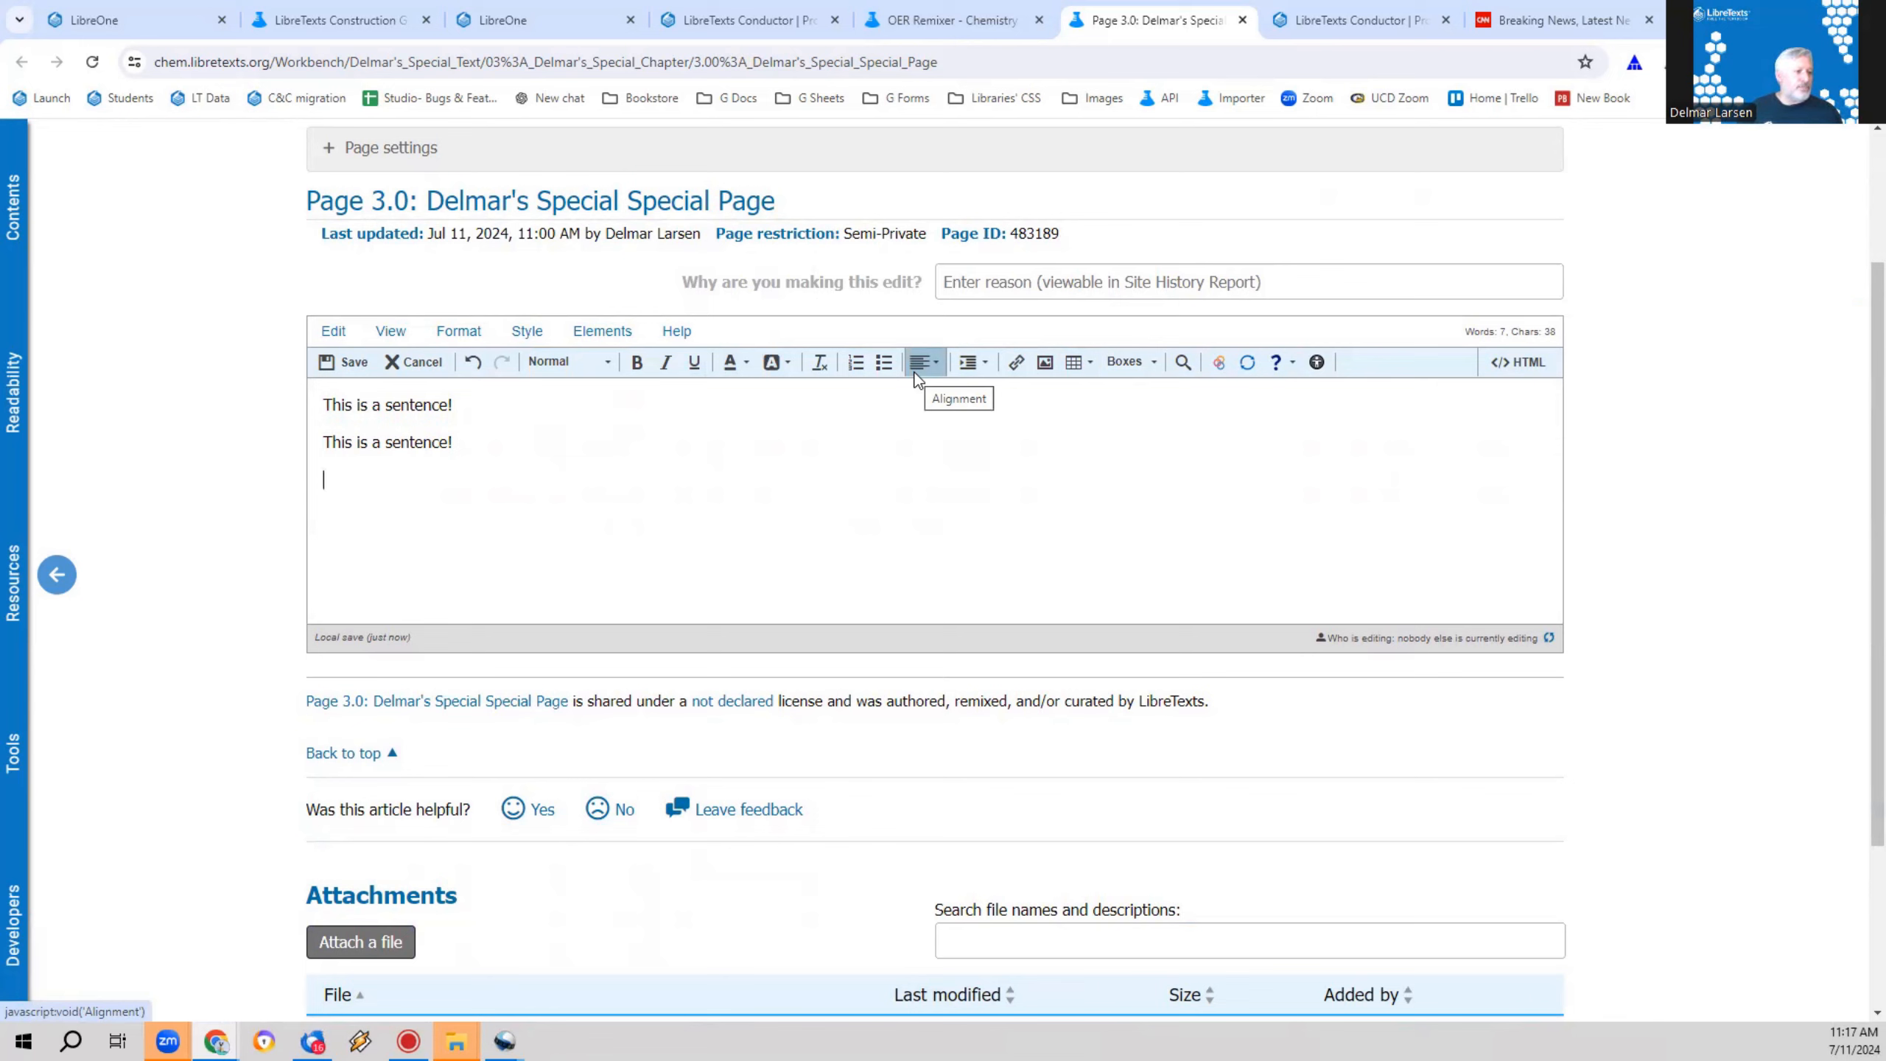
Step: Insert a table with four rows and five columns below the second sentence
drag(531, 446, 131, 426)
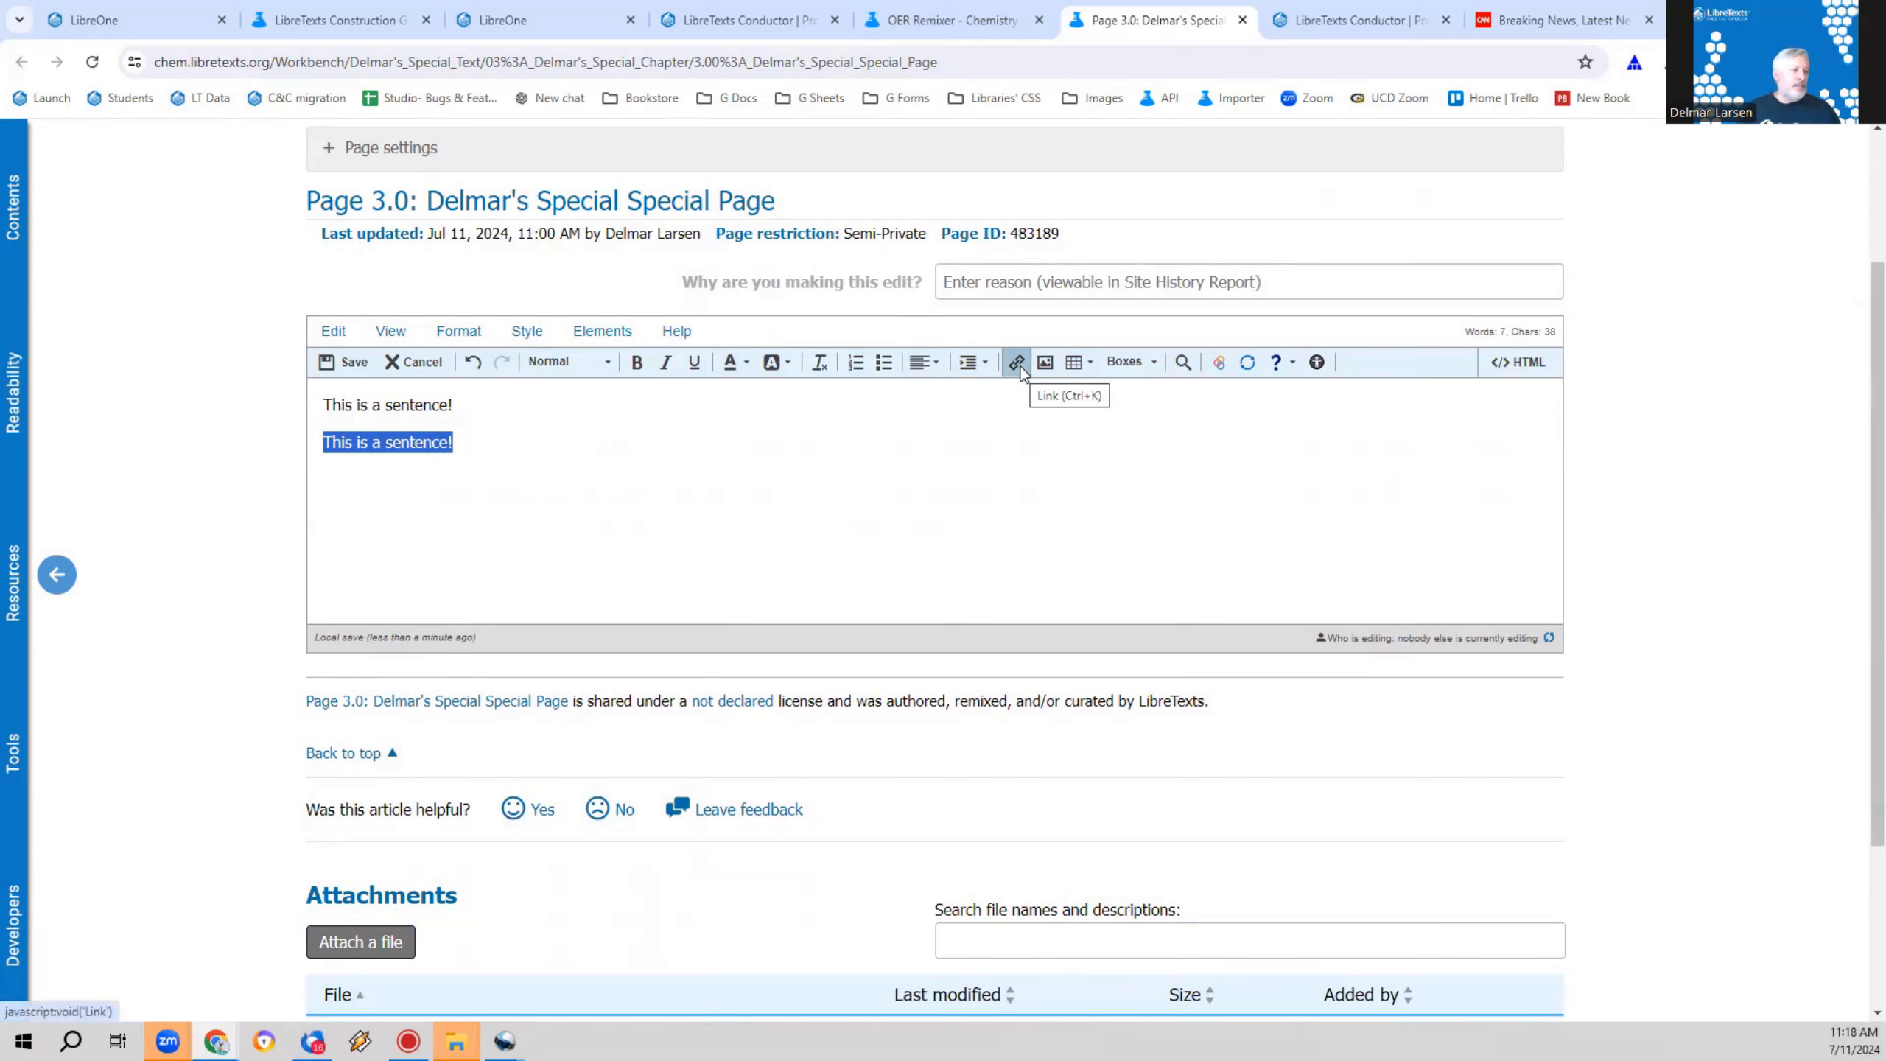
click(510, 442)
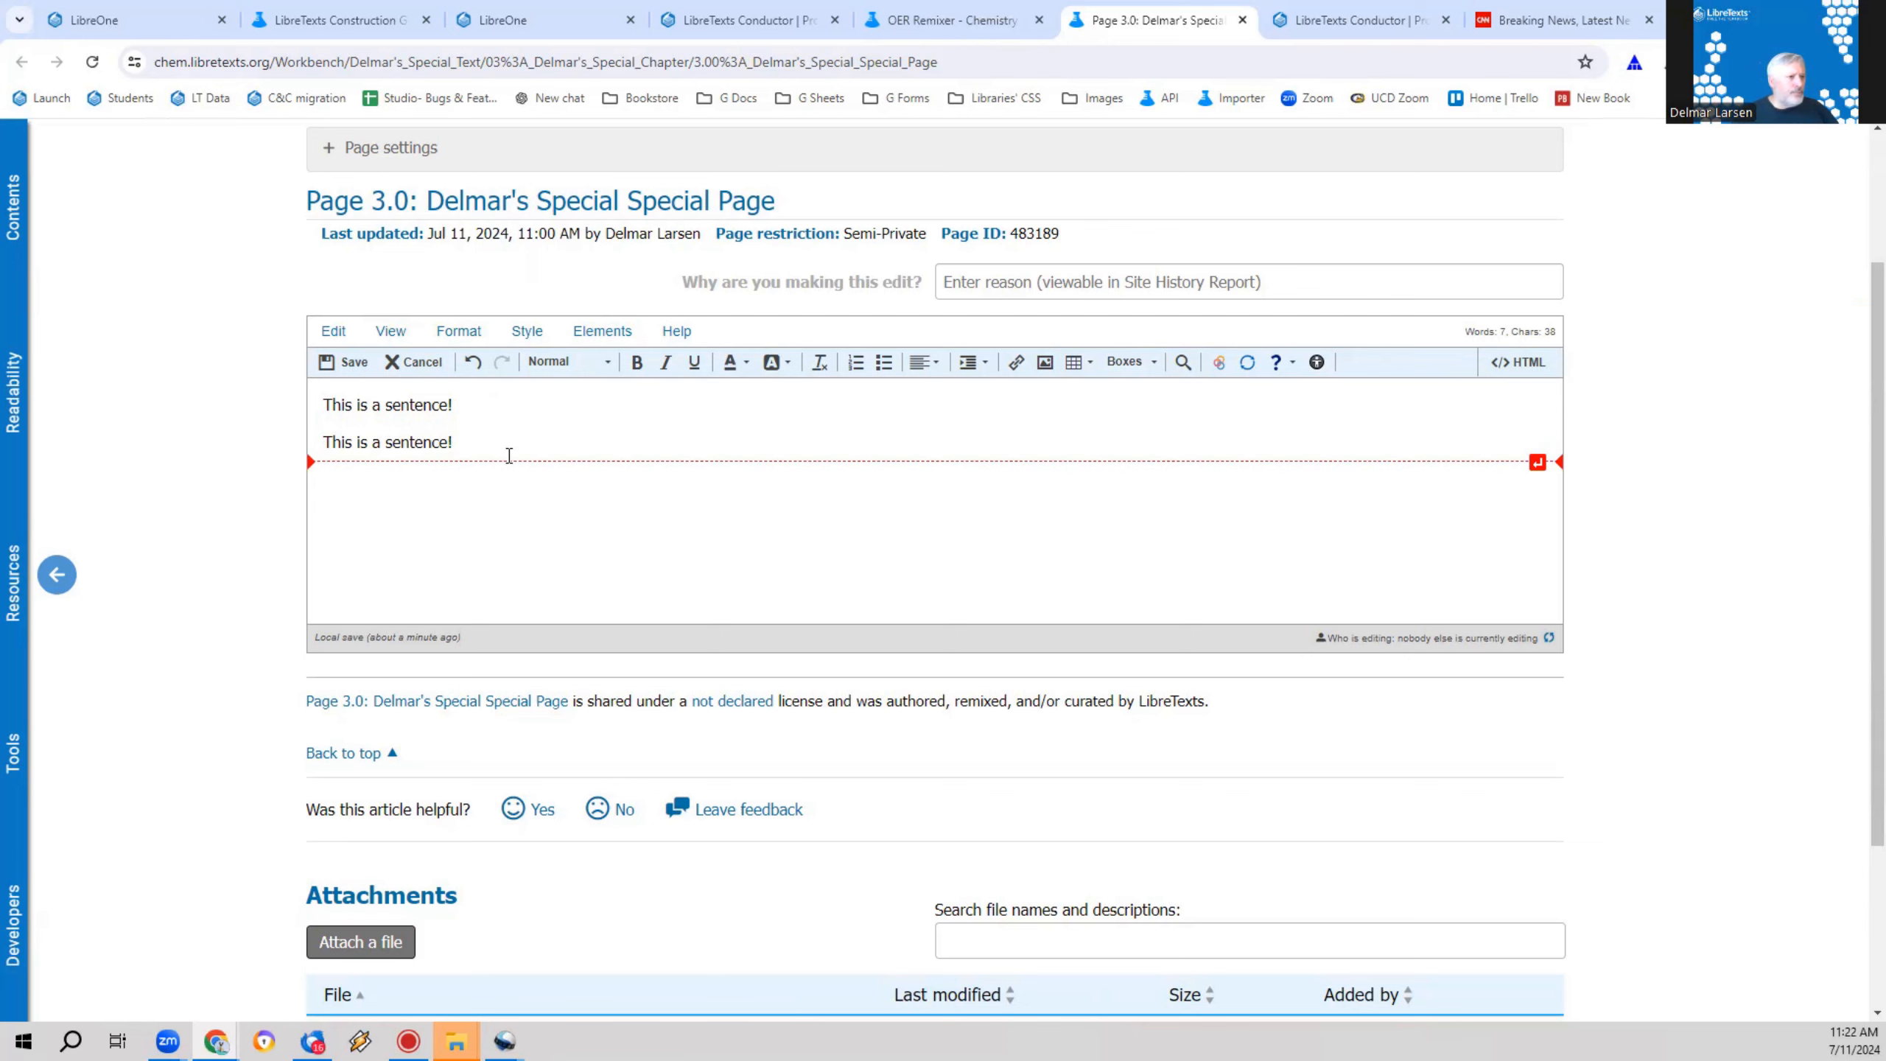
click(495, 460)
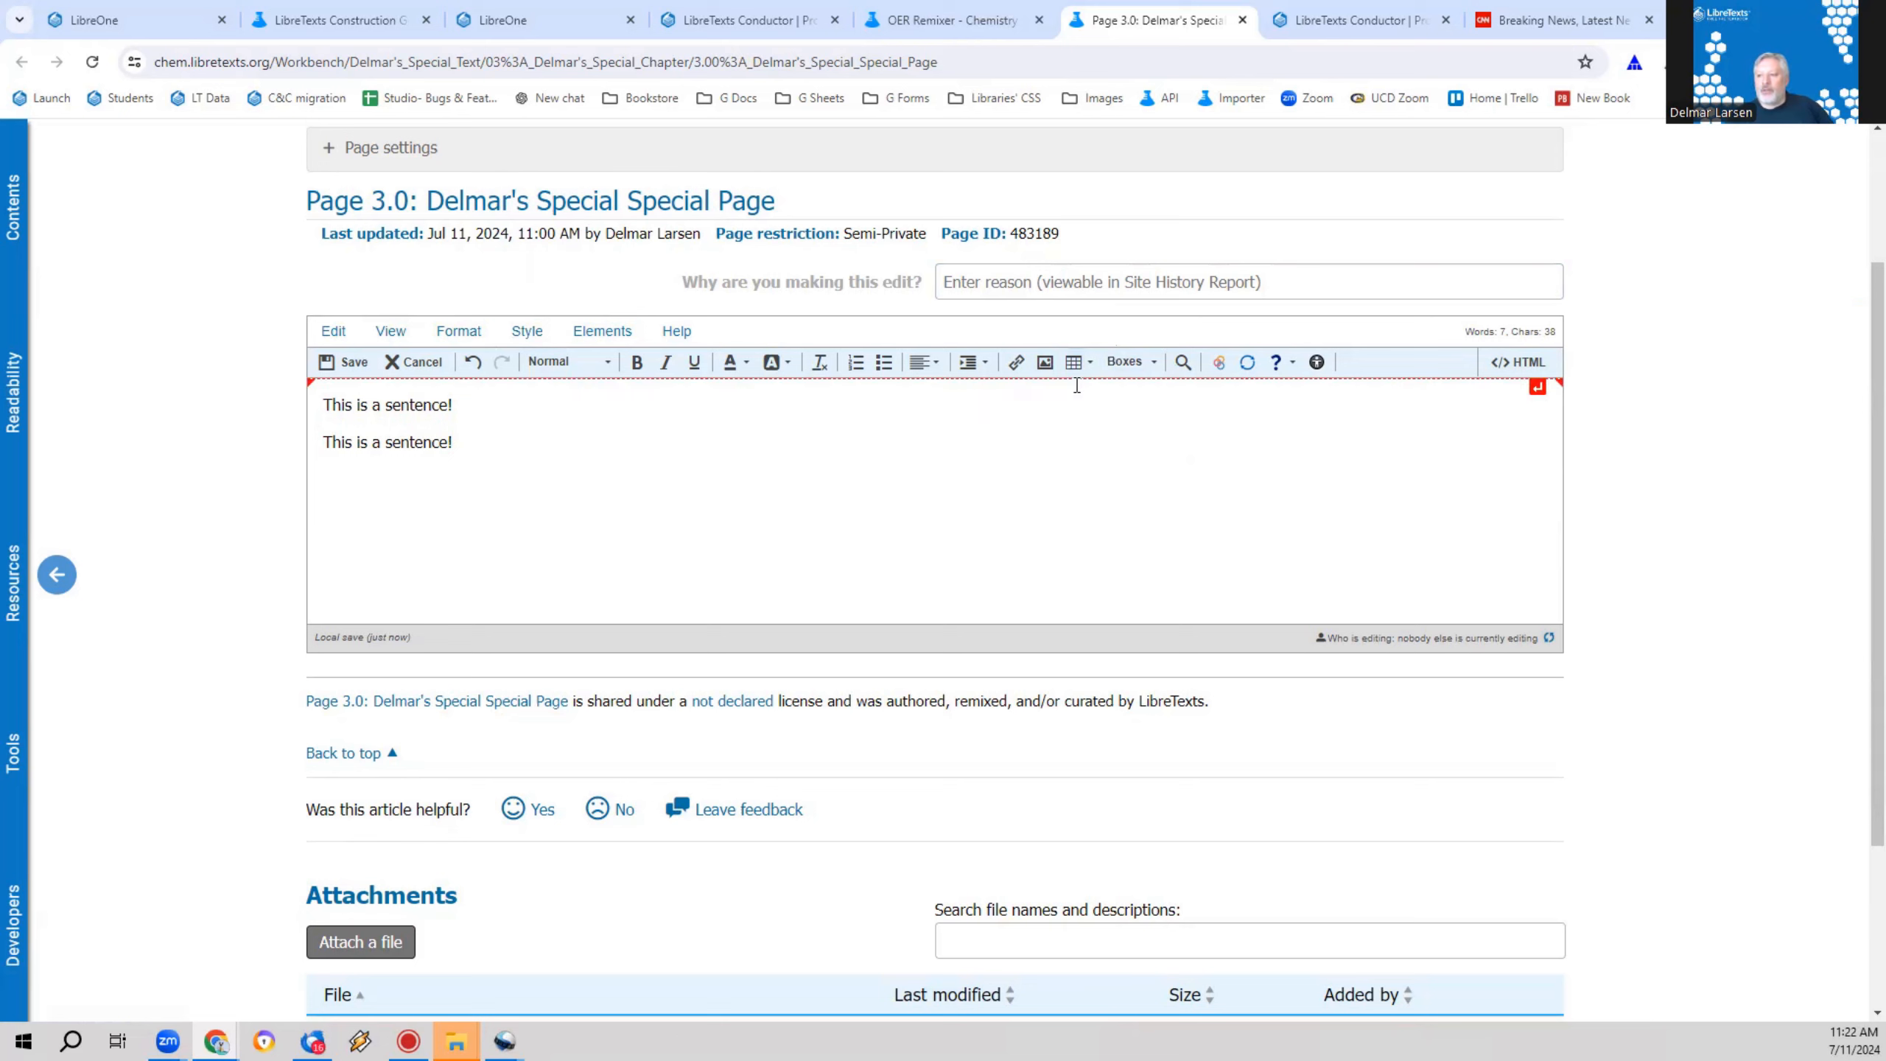
click(1090, 364)
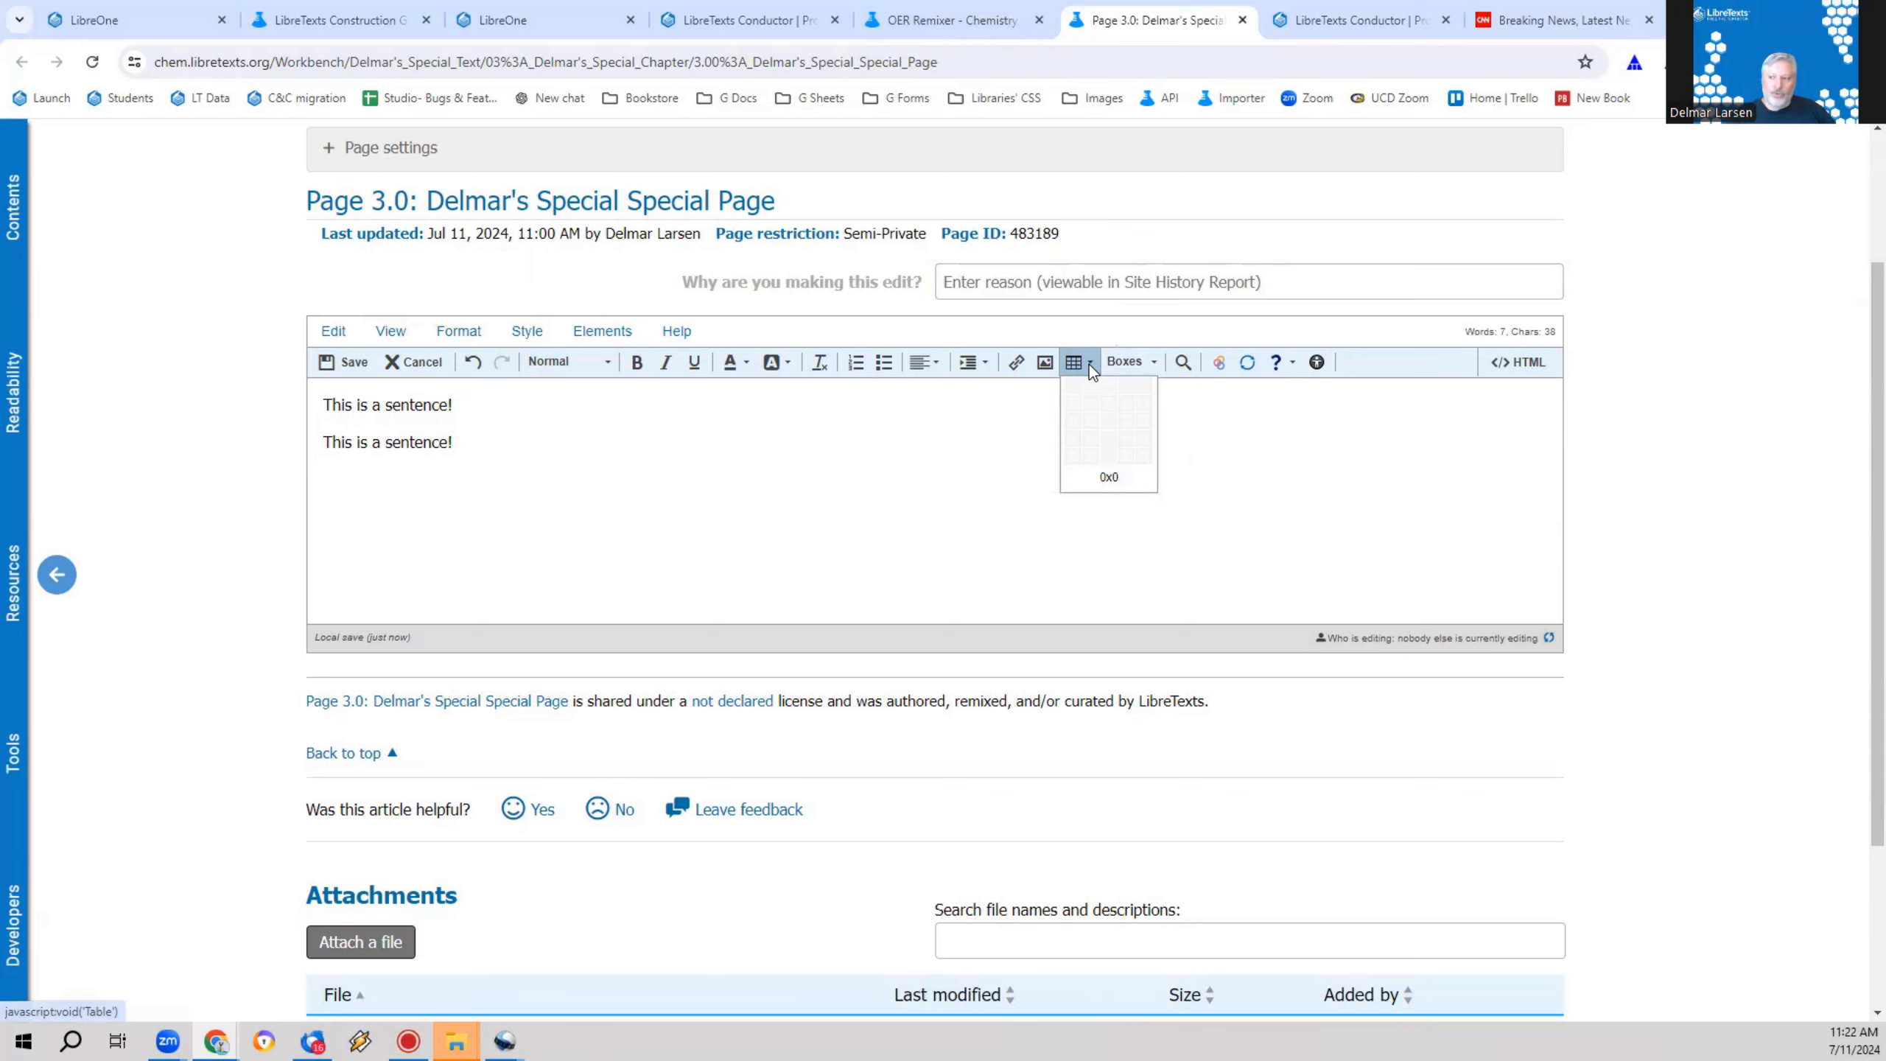
click(1144, 438)
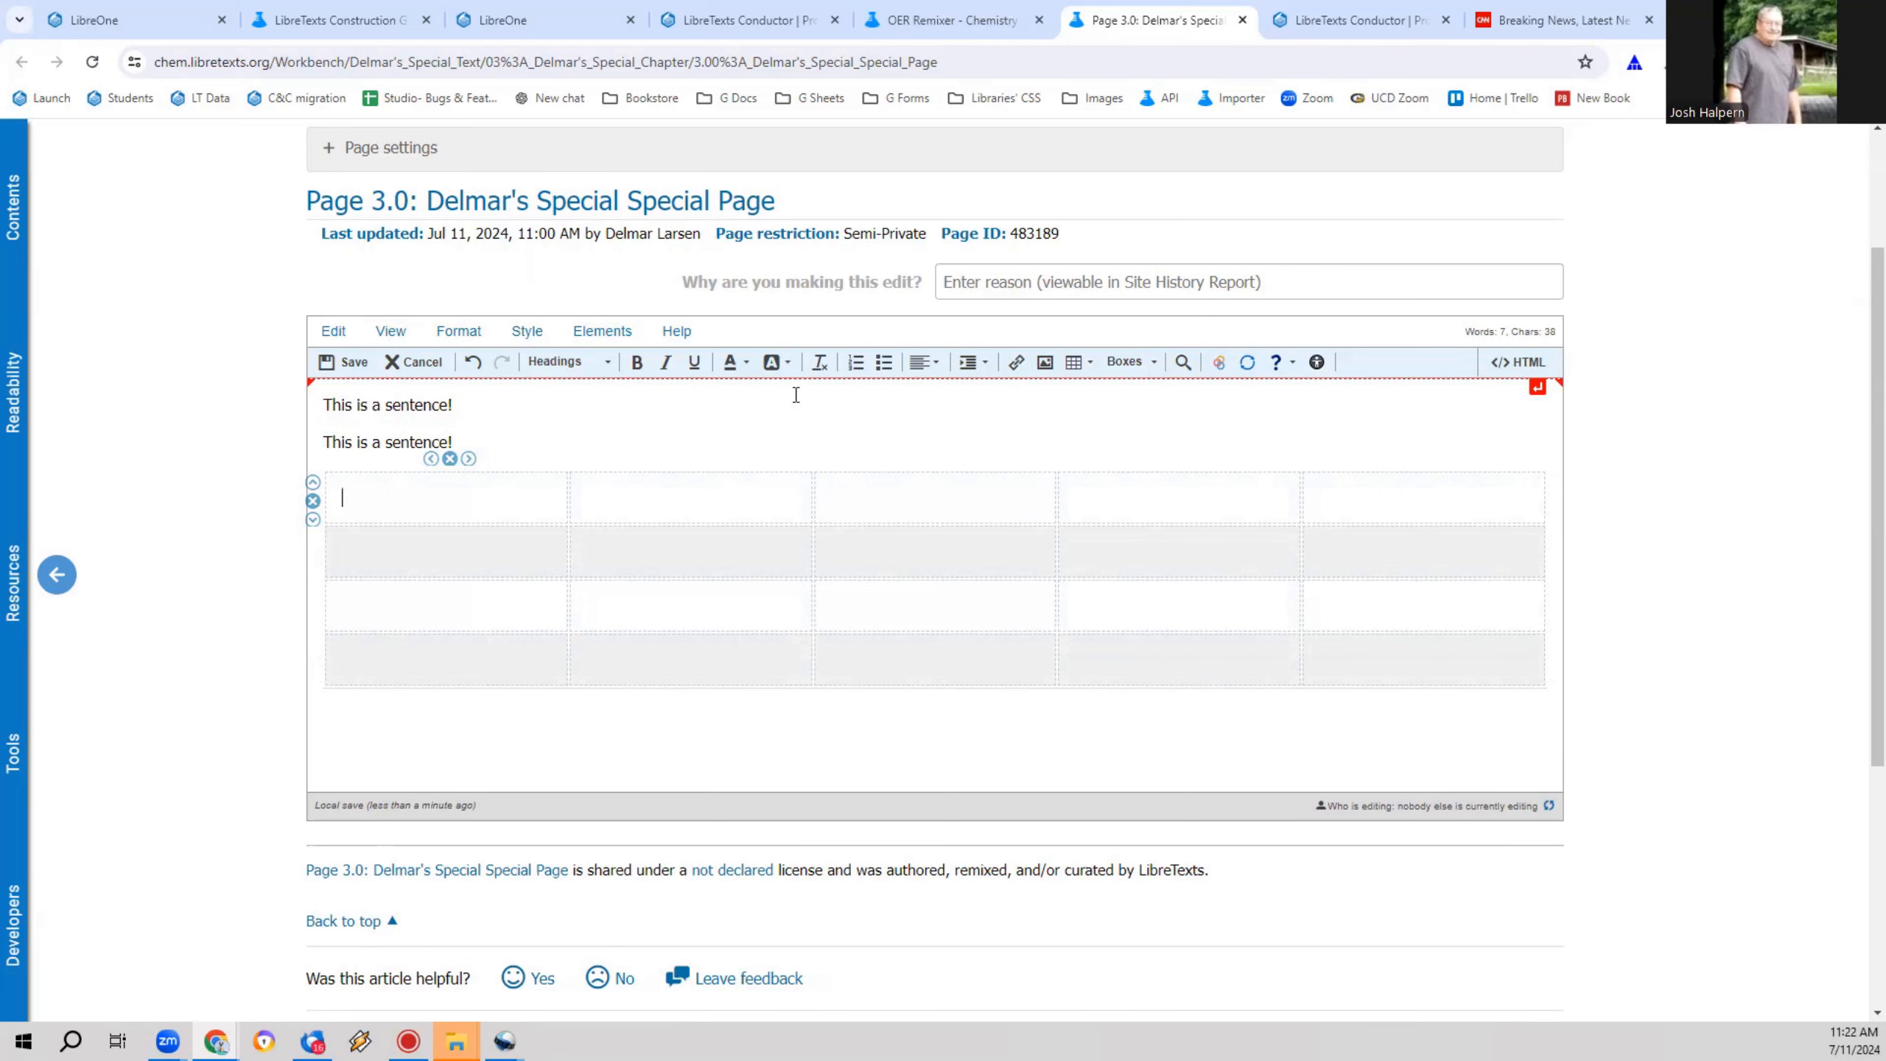
Step: Examine the table's tags in the HTML source, highlighting the whole table block, and return to the visual editor
click(1533, 367)
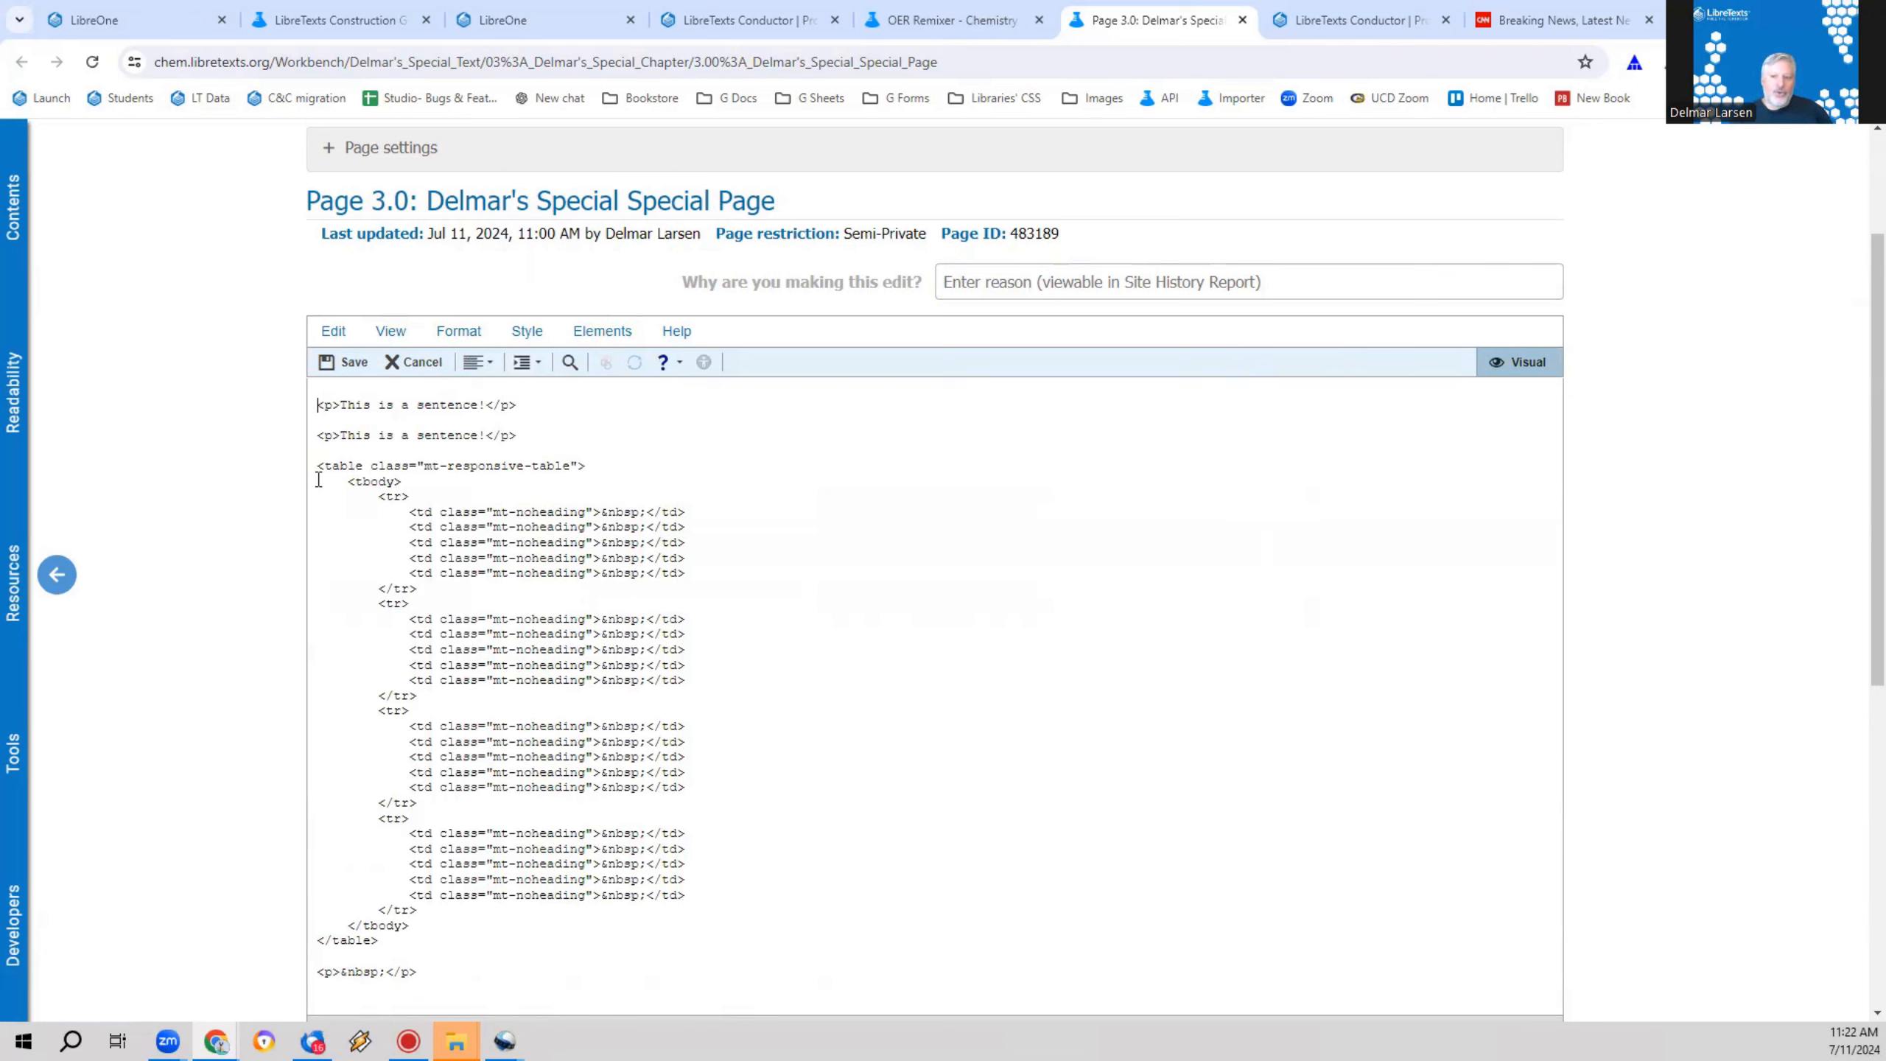
drag(402, 481, 355, 468)
double_click(392, 497)
drag(429, 949, 235, 448)
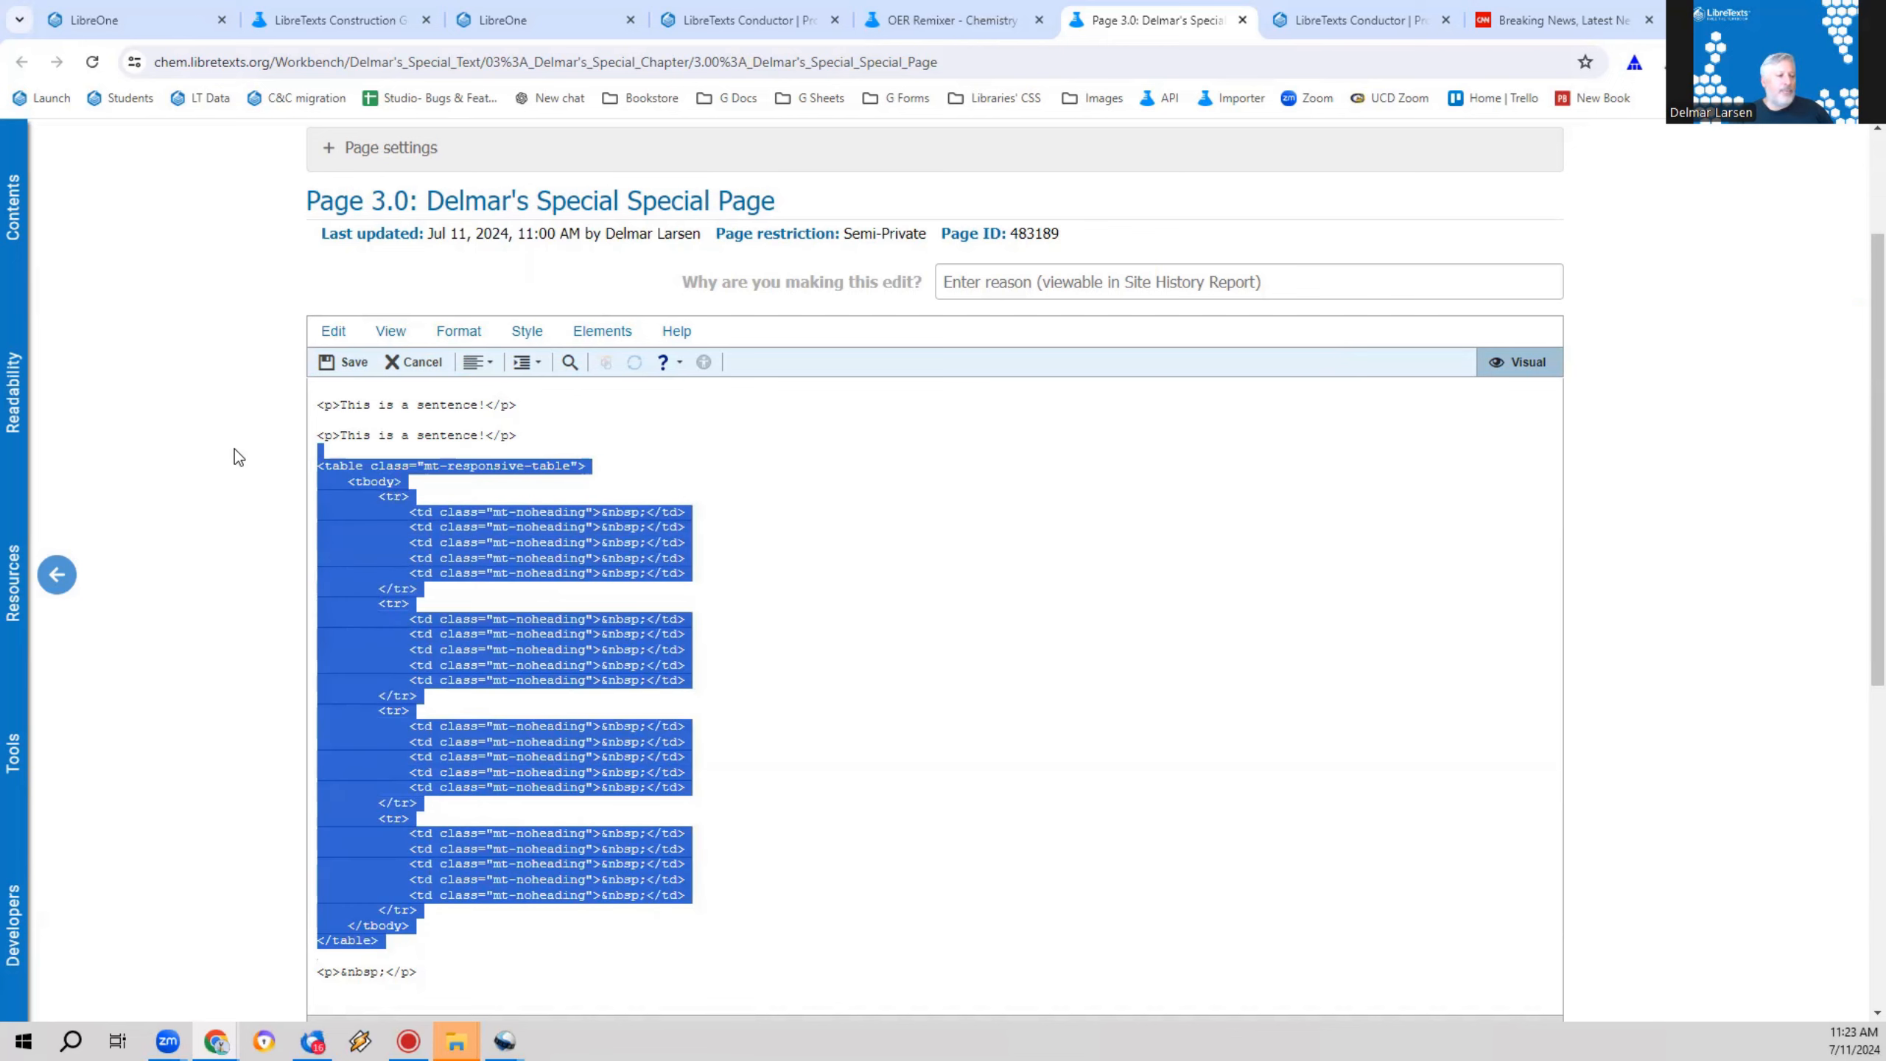
click(1560, 361)
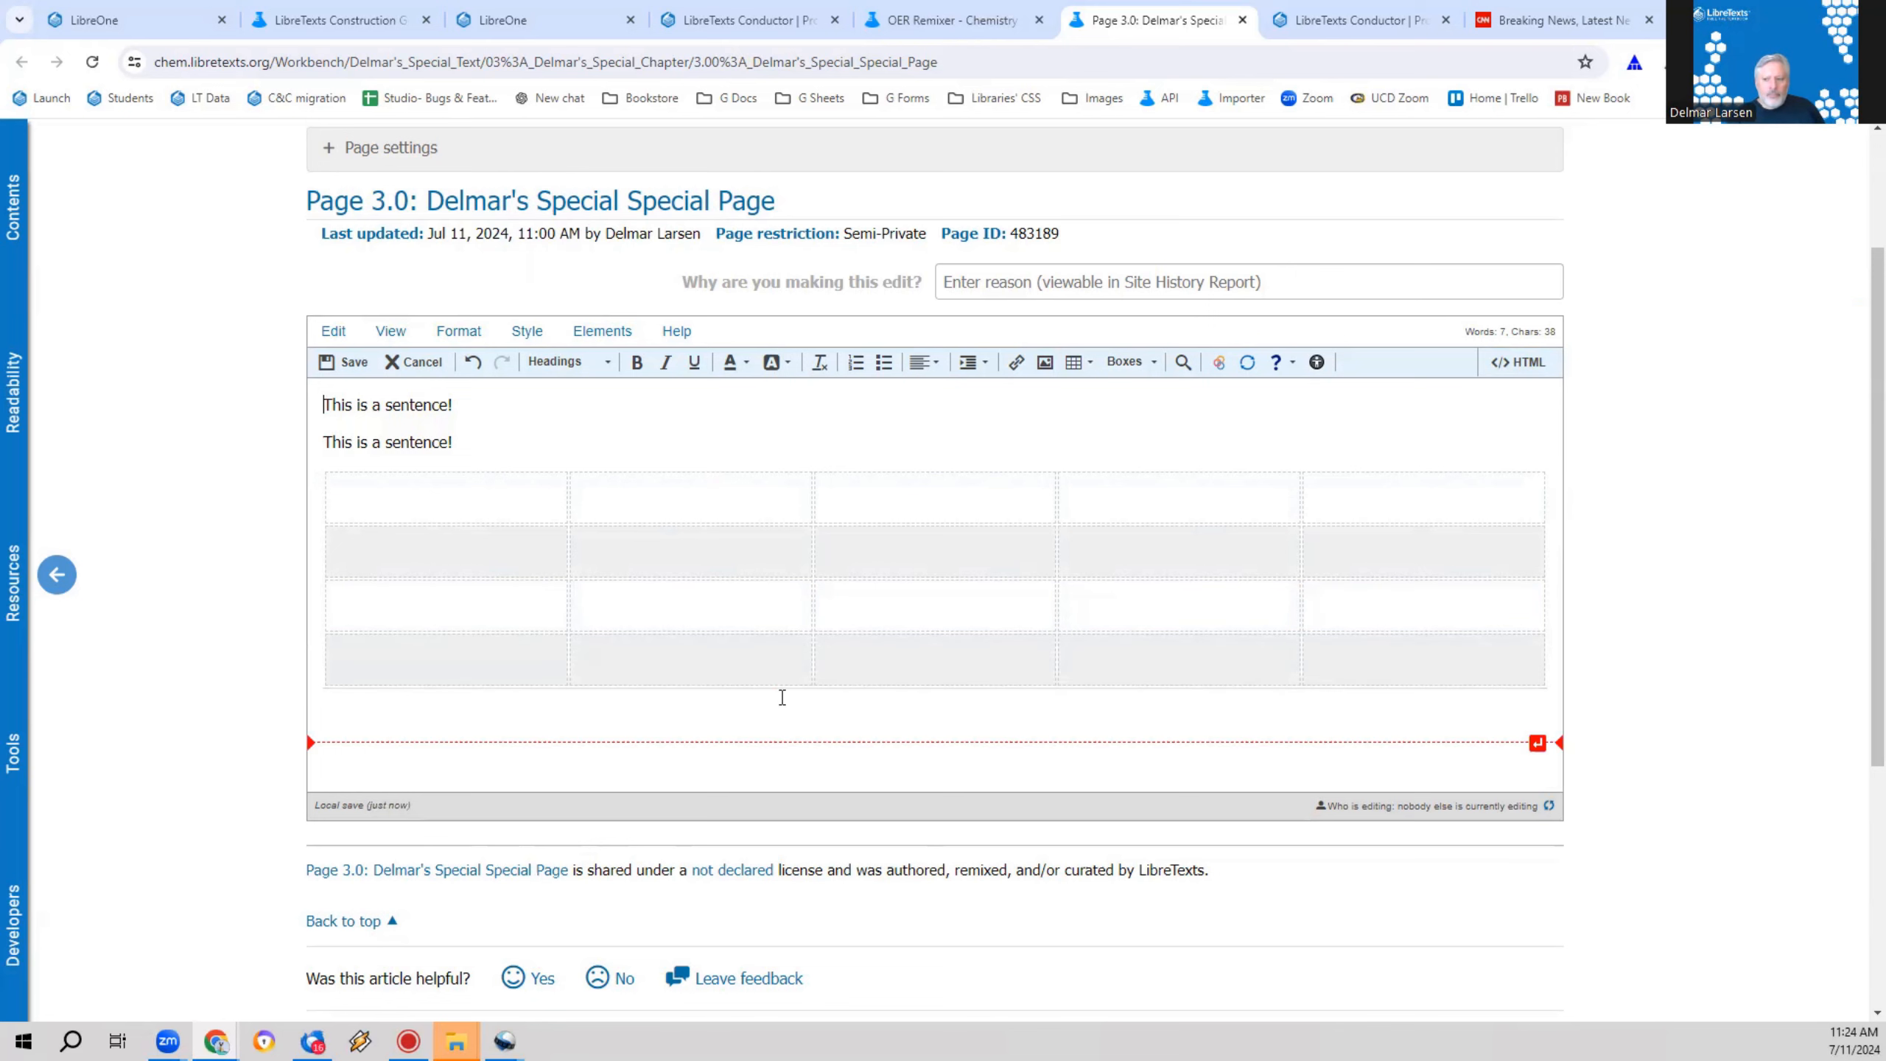
Step: Add a blank line between the second sentence and the table and insert the image file 70481-122687.jpg there
right_click(779, 555)
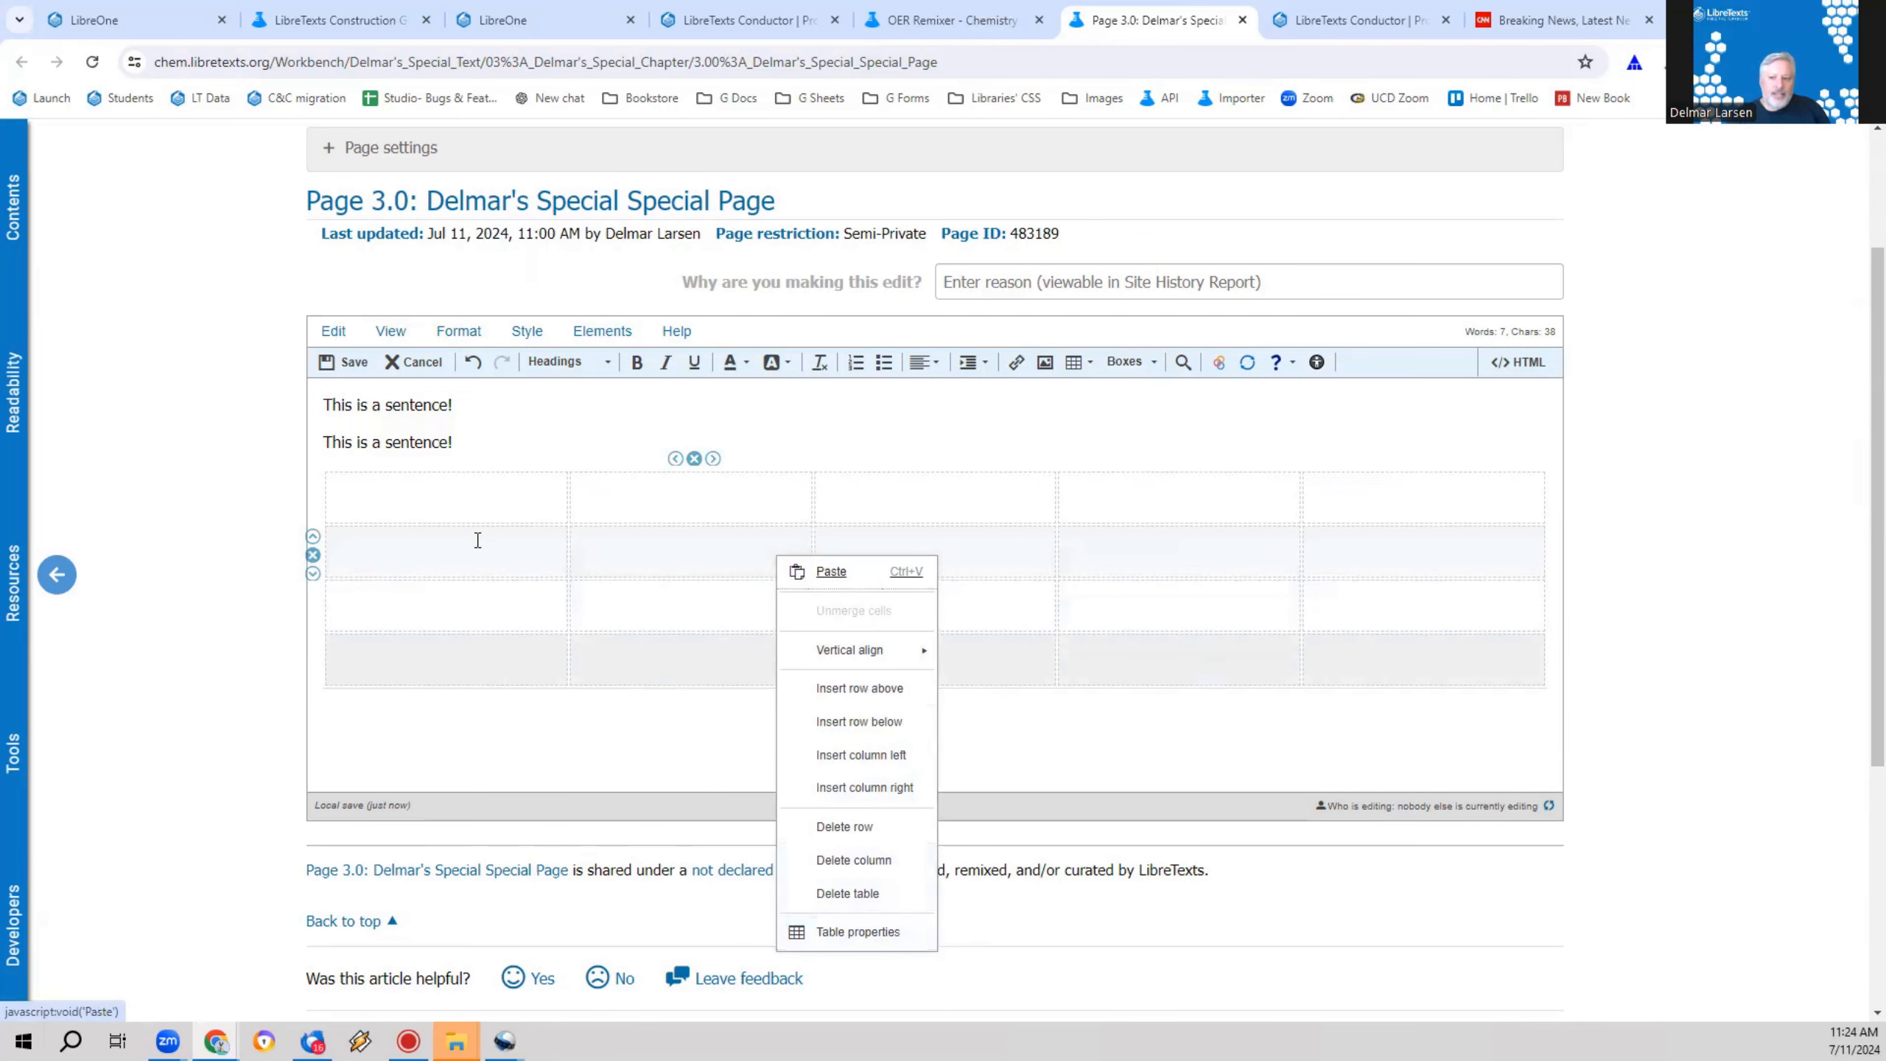
click(465, 435)
key(Return)
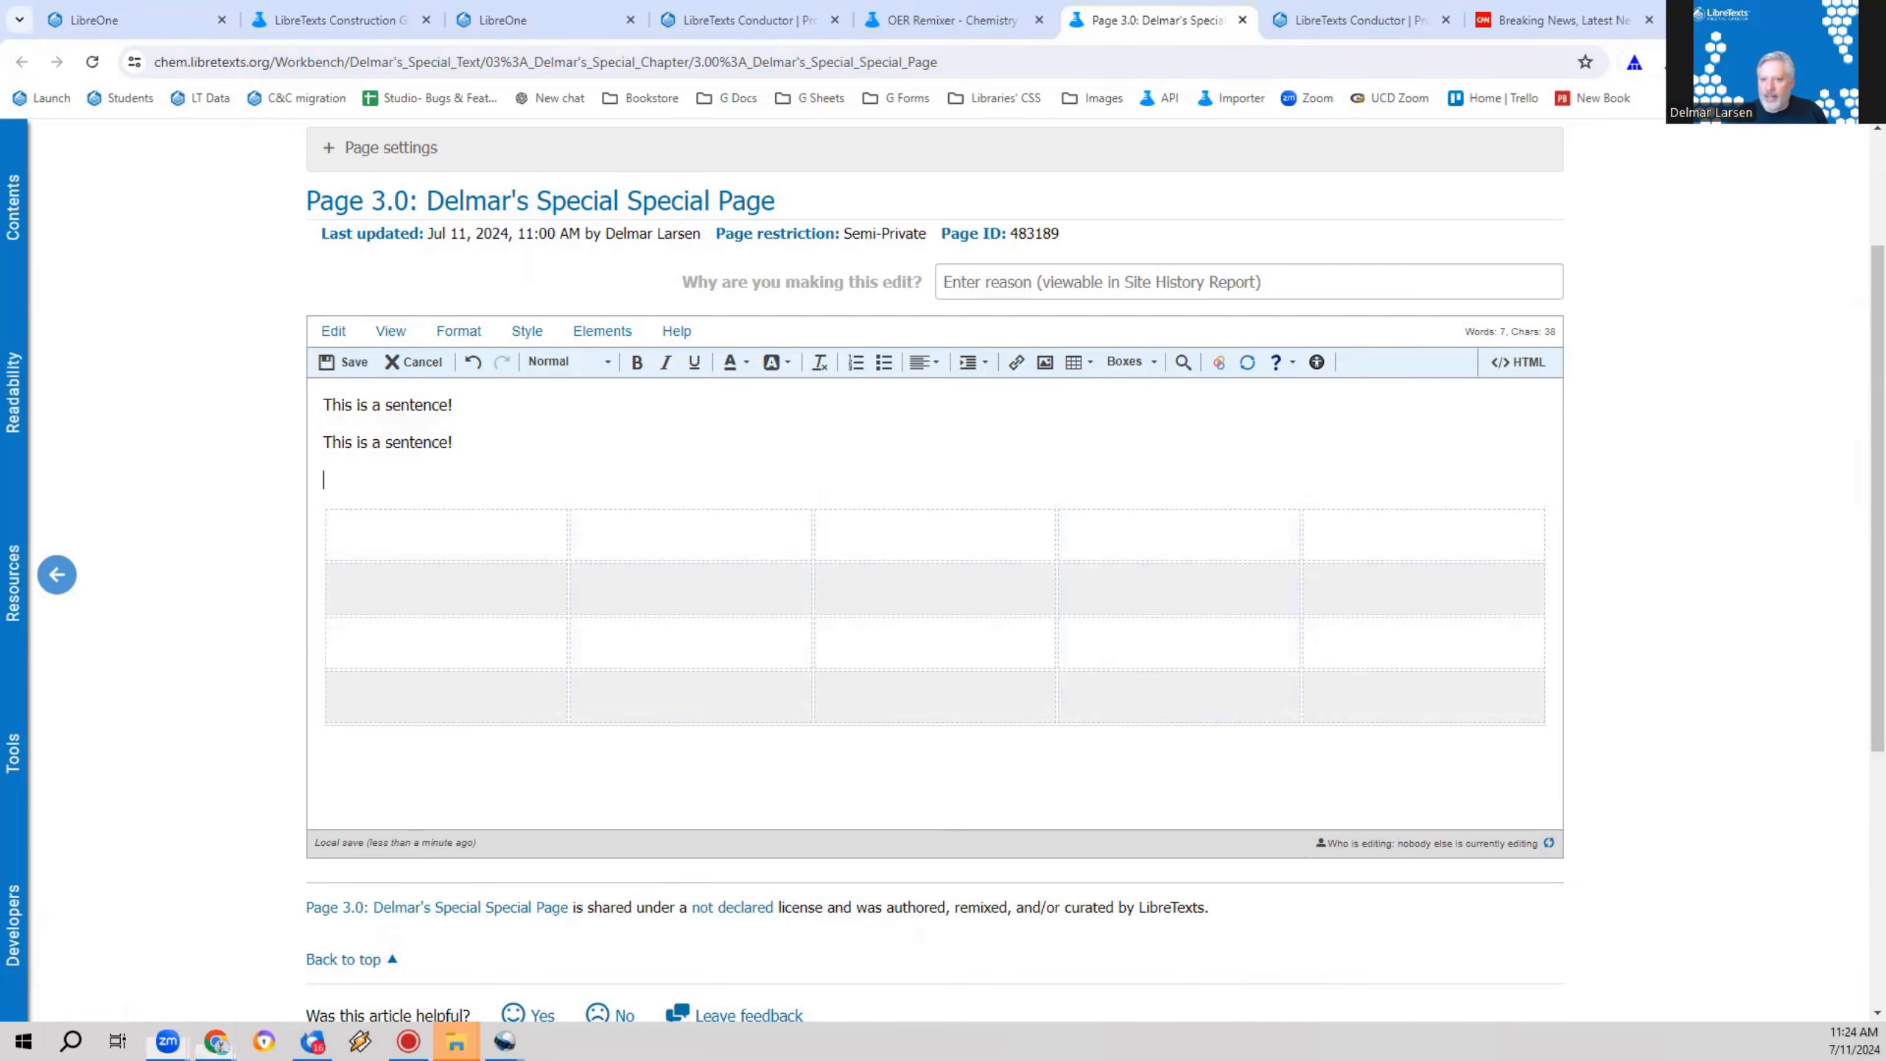
click(1818, 19)
drag(34, 533, 429, 518)
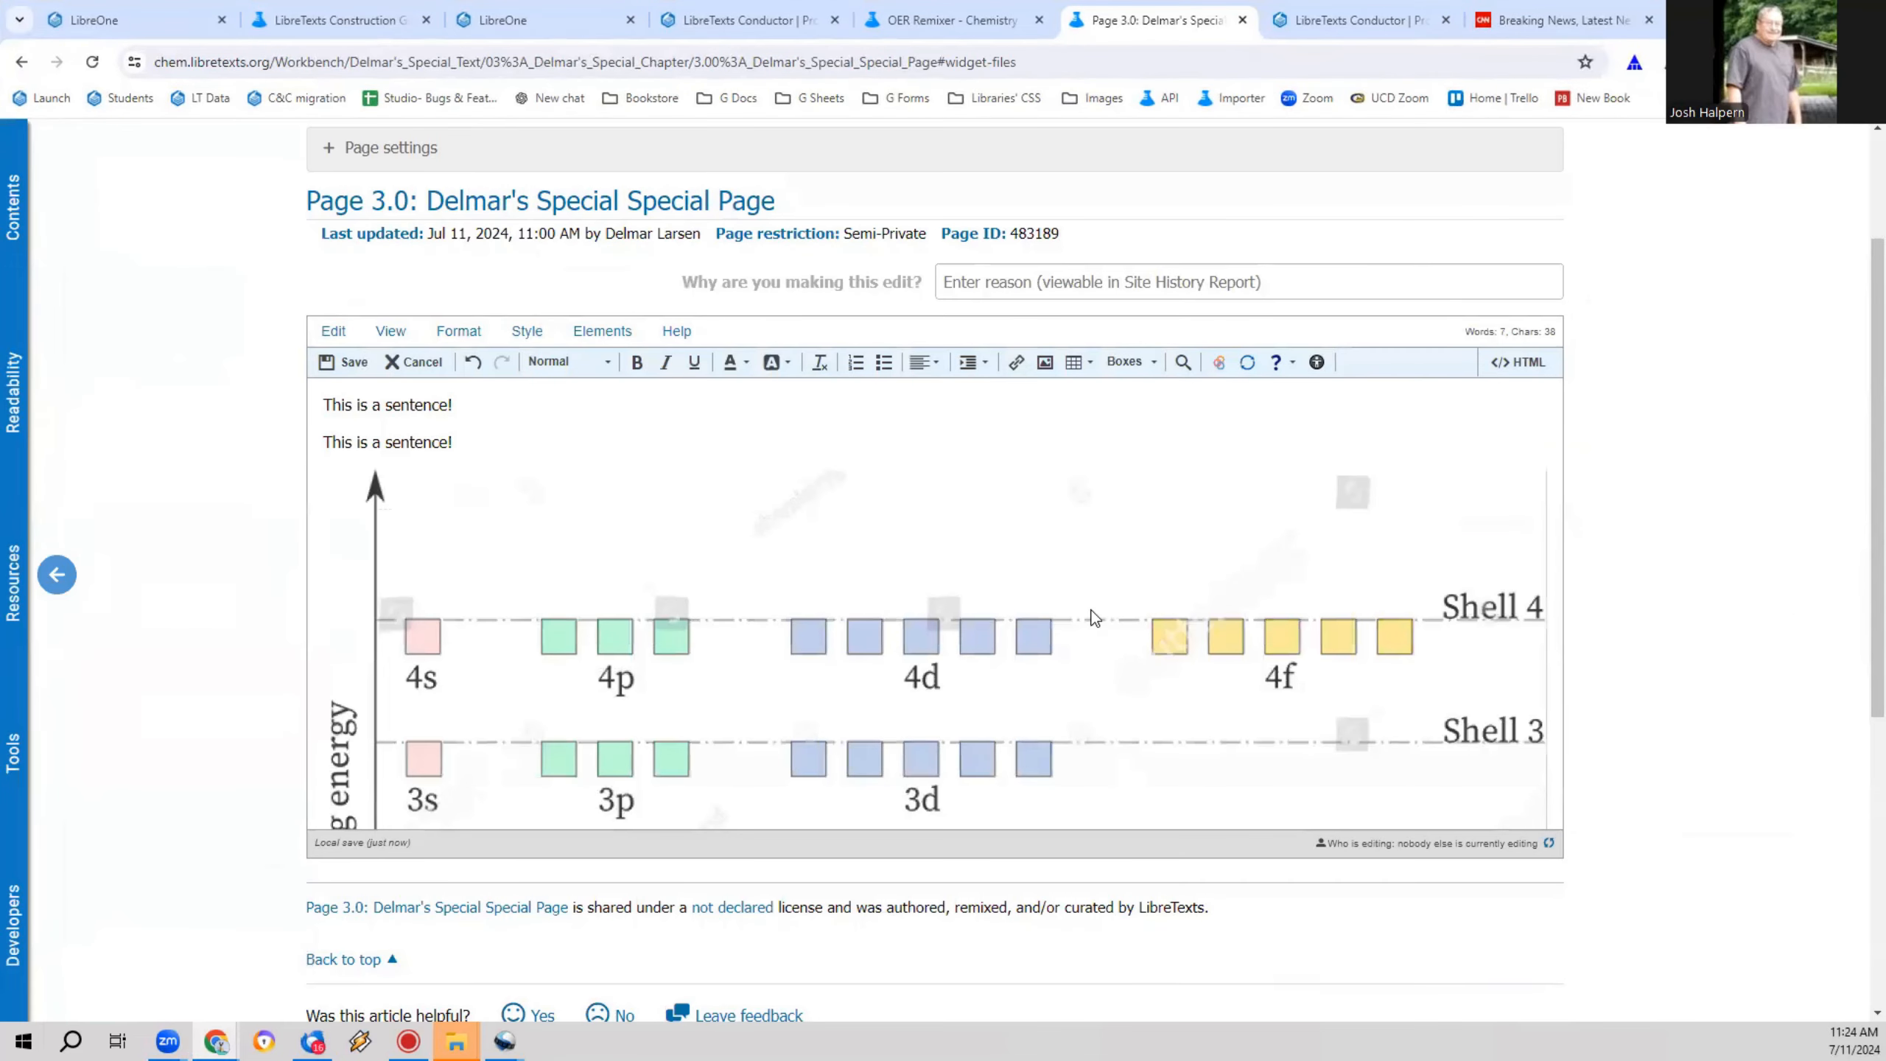
Step: Open the image options of the inserted energy-level diagram and clear its alt text
scroll(1082, 600, down, 1)
click(1242, 571)
scroll(897, 358, down, 1)
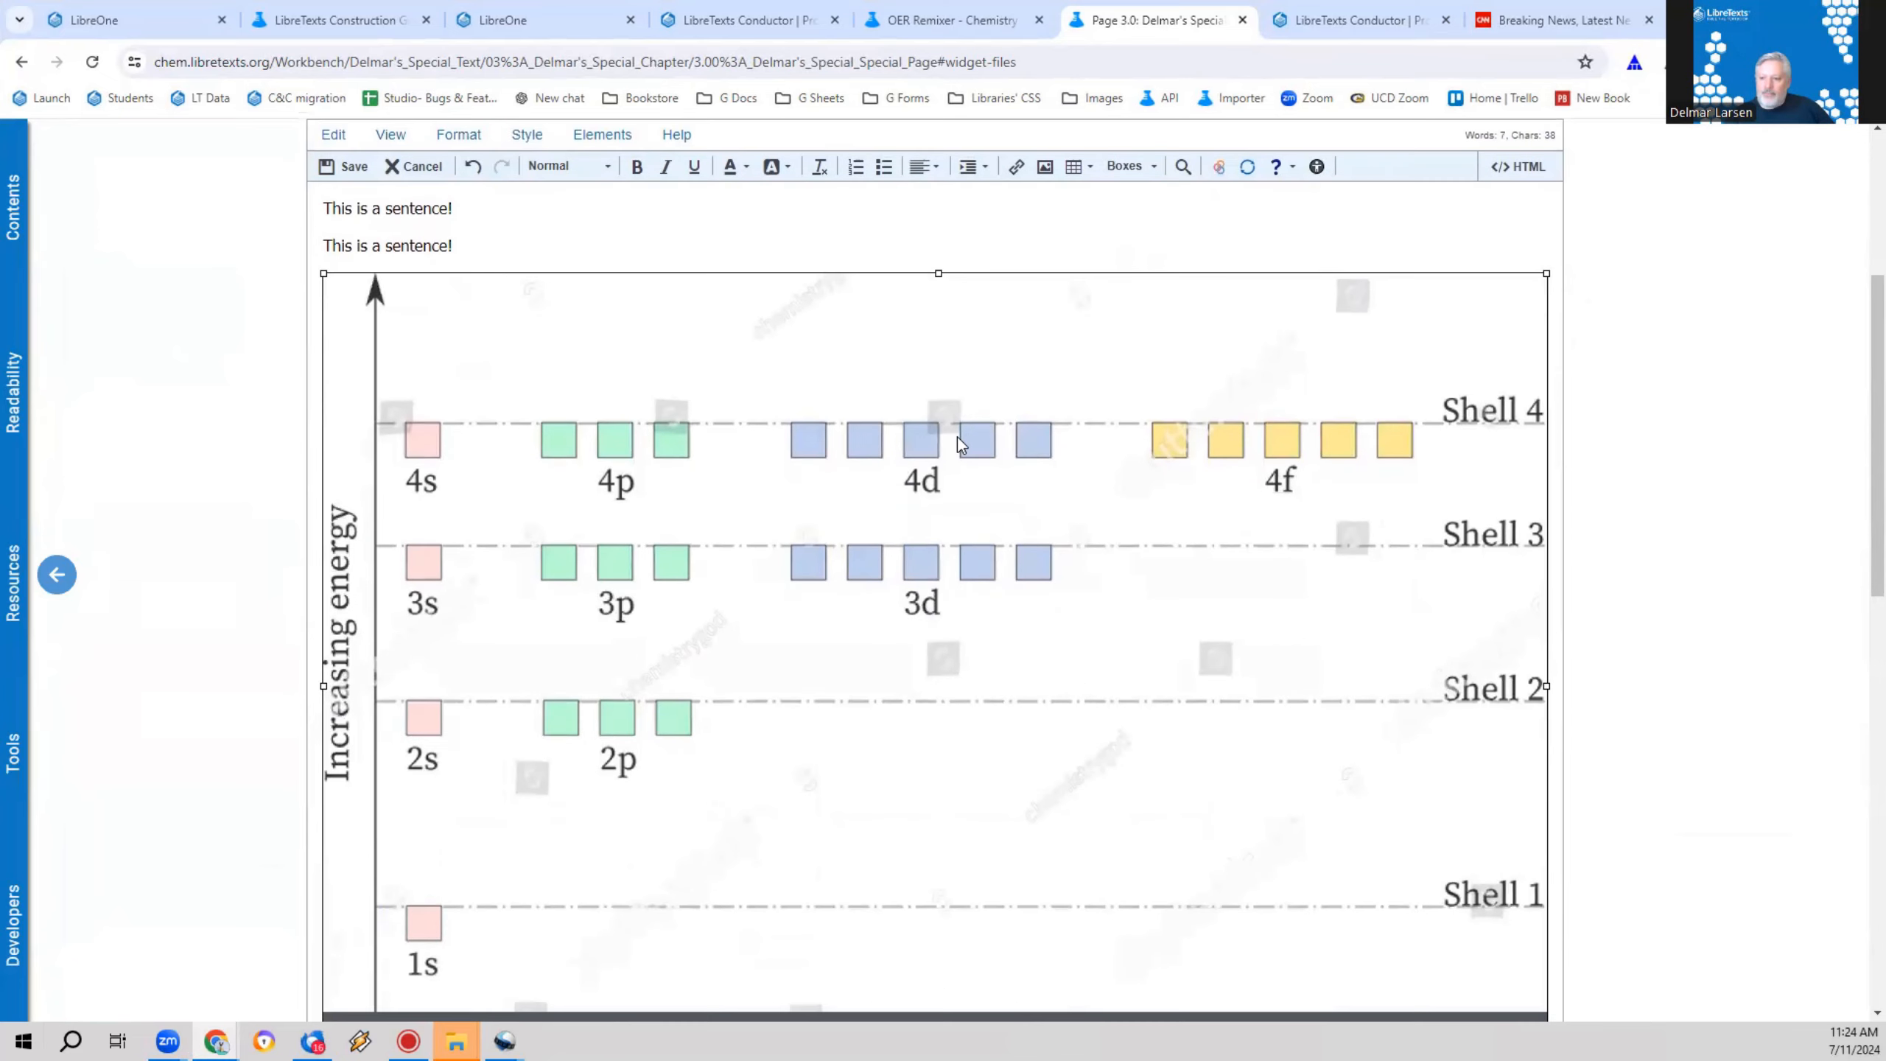
right_click(955, 425)
click(1018, 602)
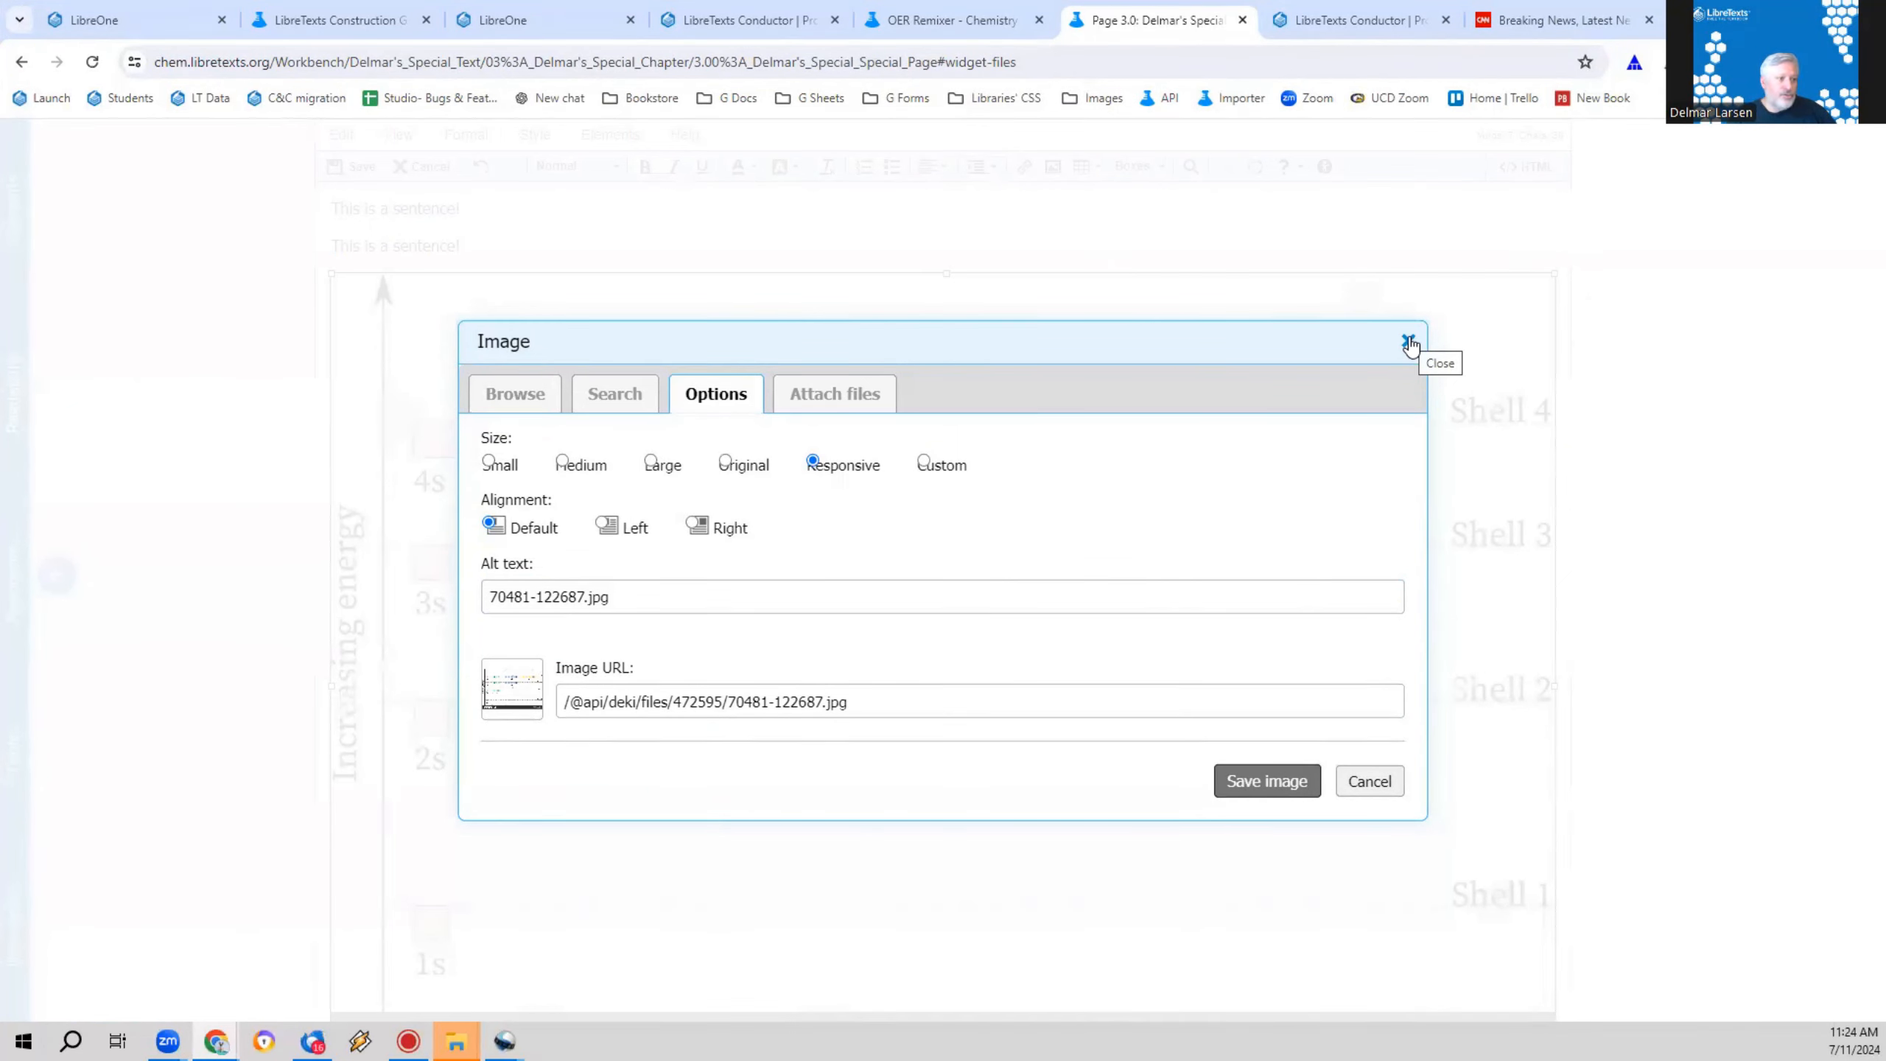
drag(608, 598, 489, 597)
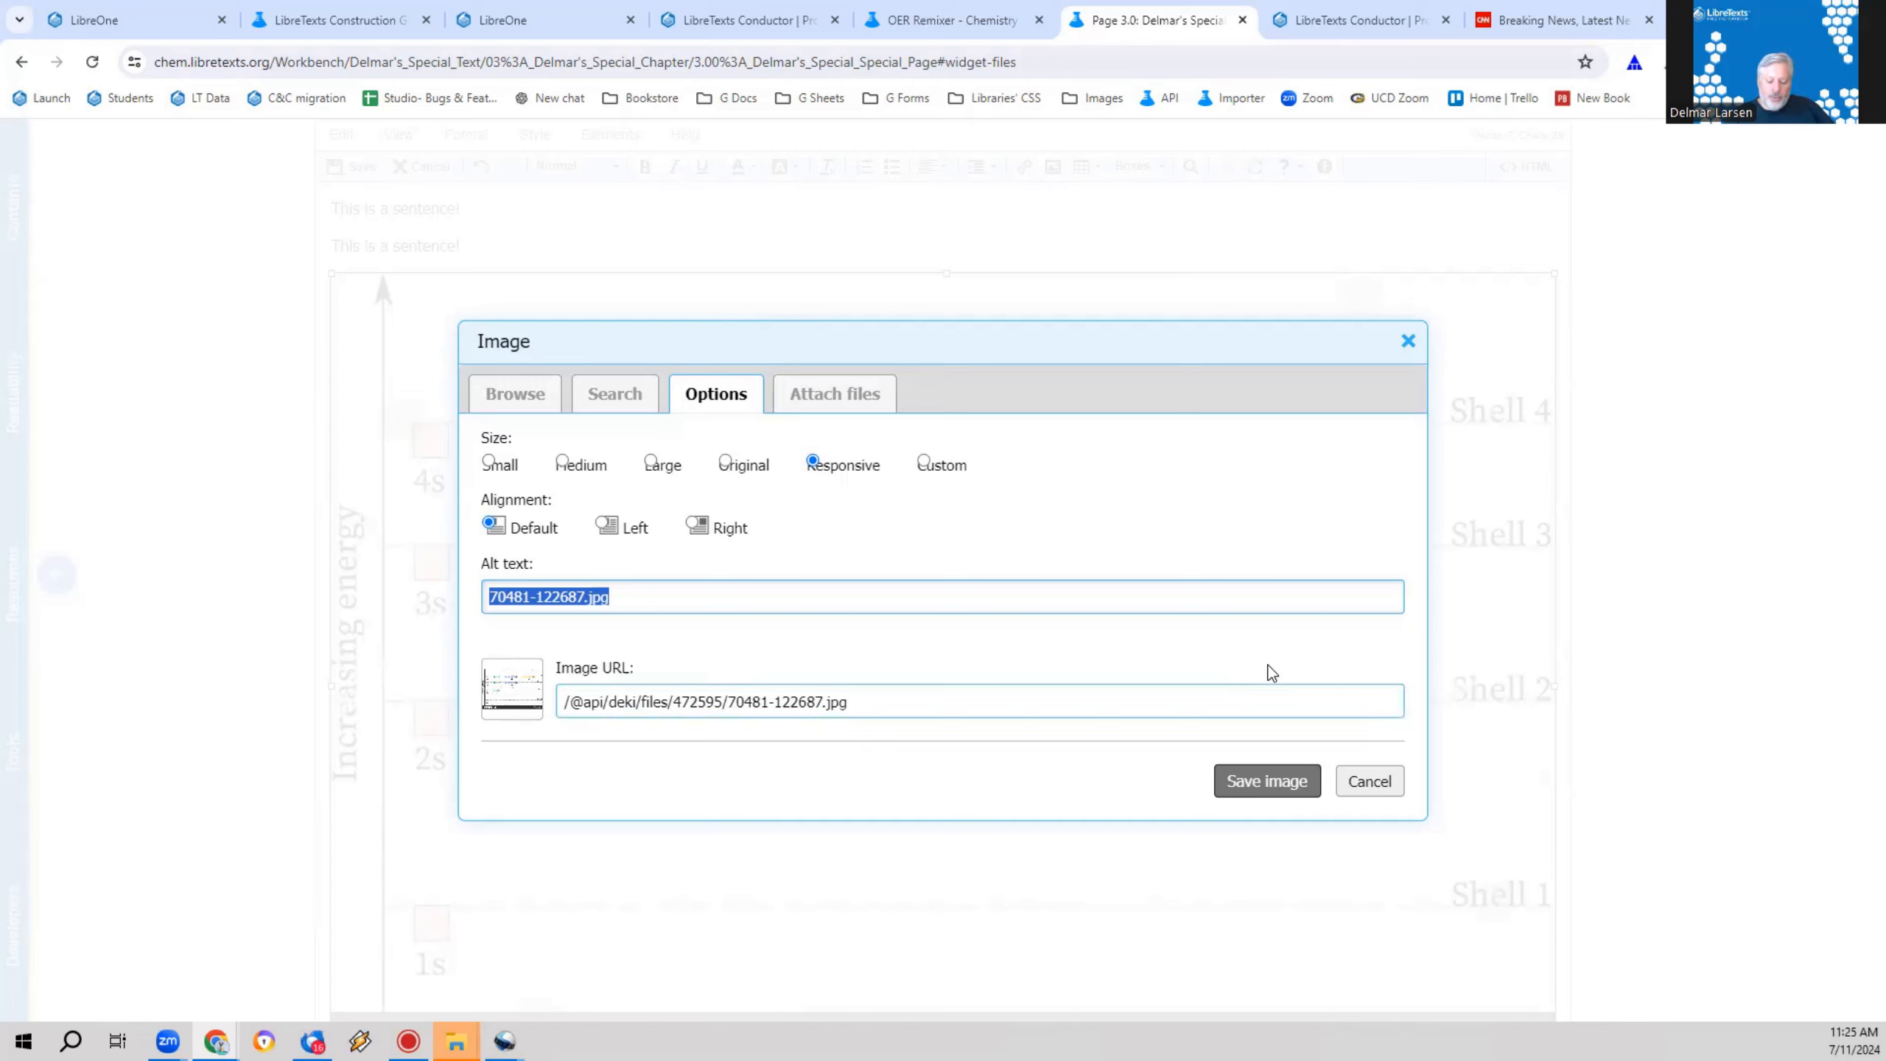
key(BackSpace)
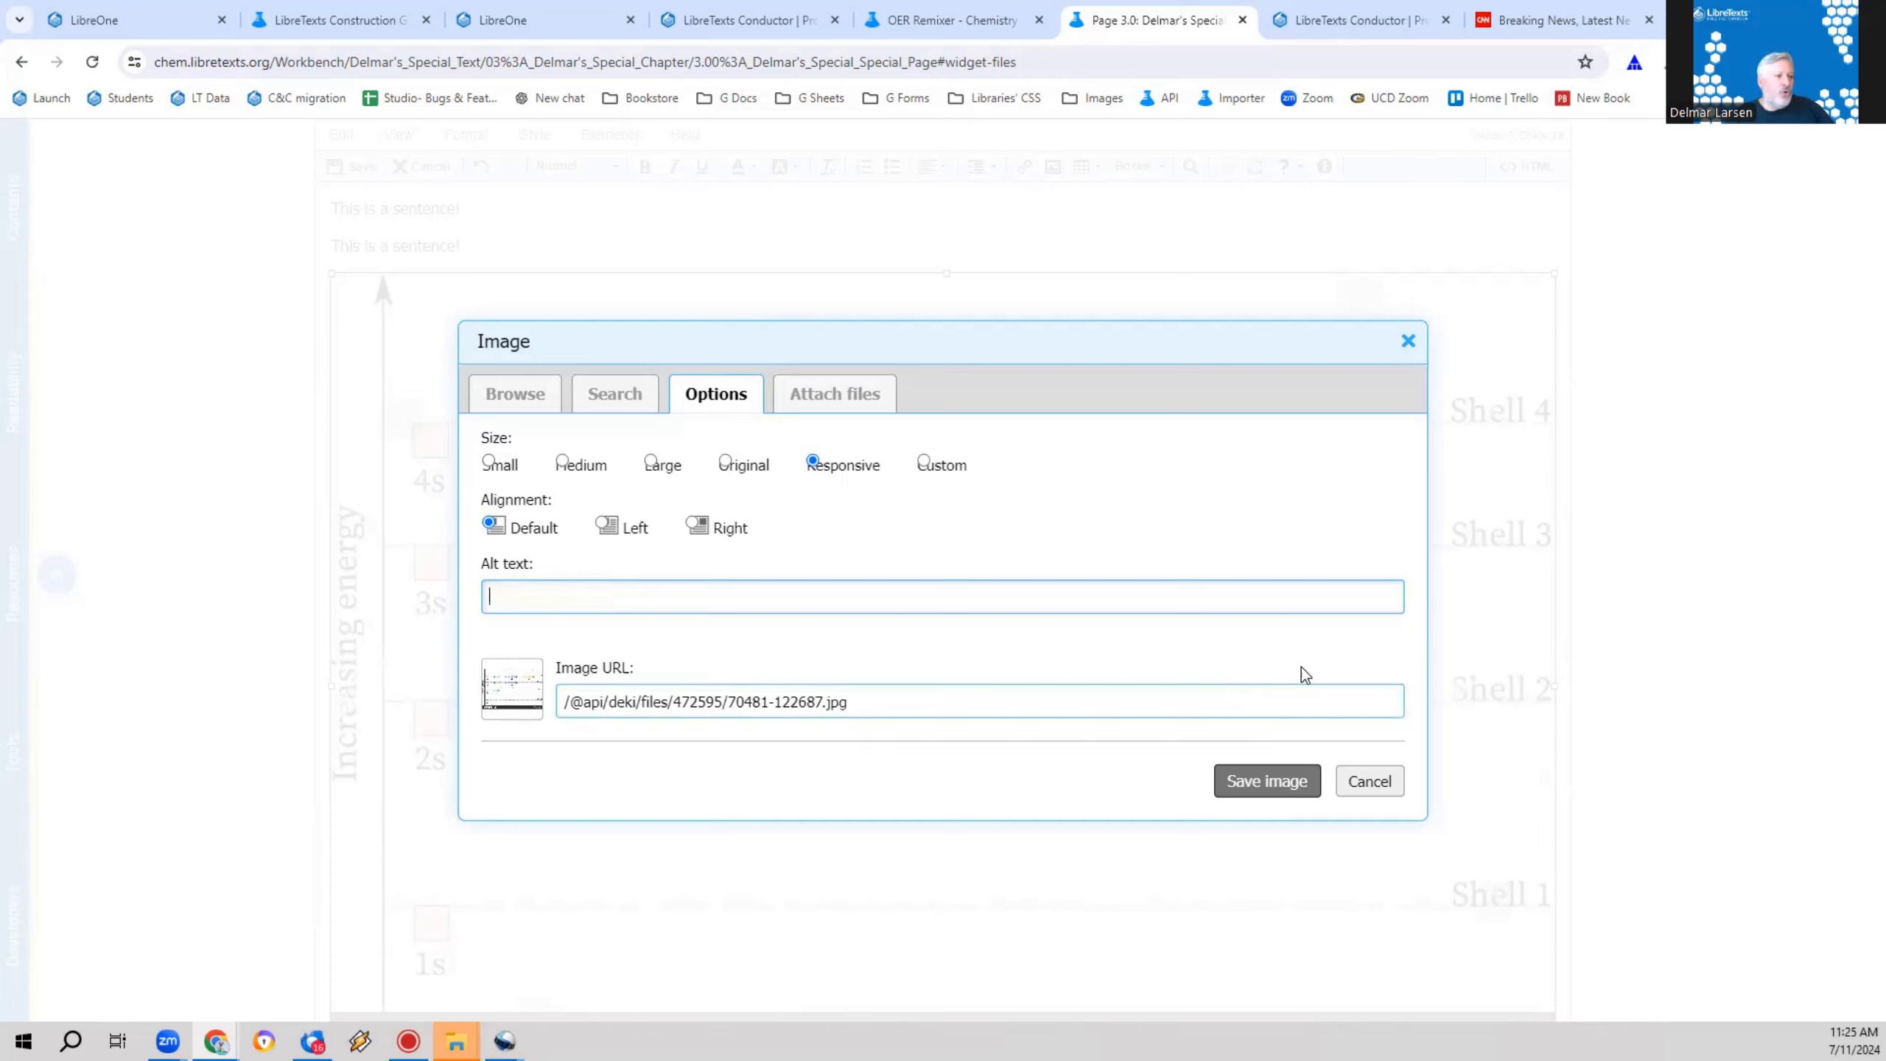
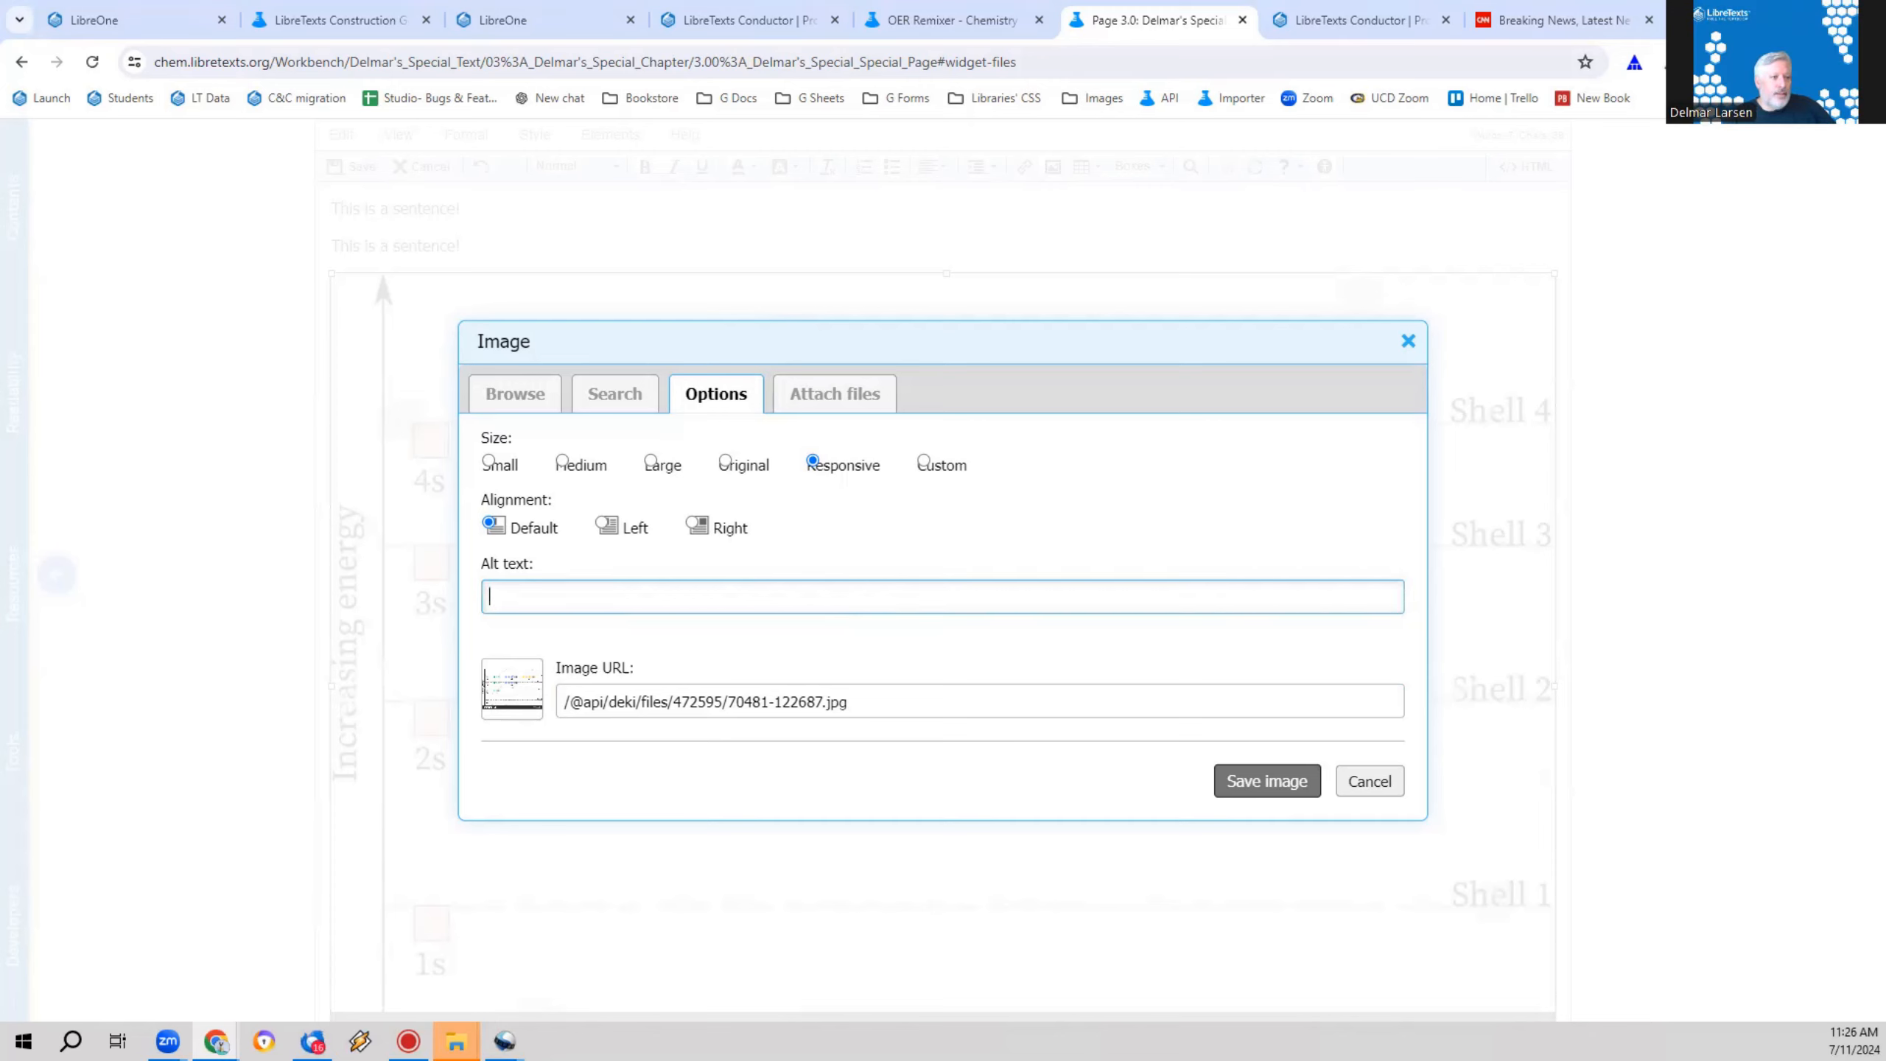
Step: Dismiss the image options without saving and delete the energy-level diagram from above the table
click(1407, 339)
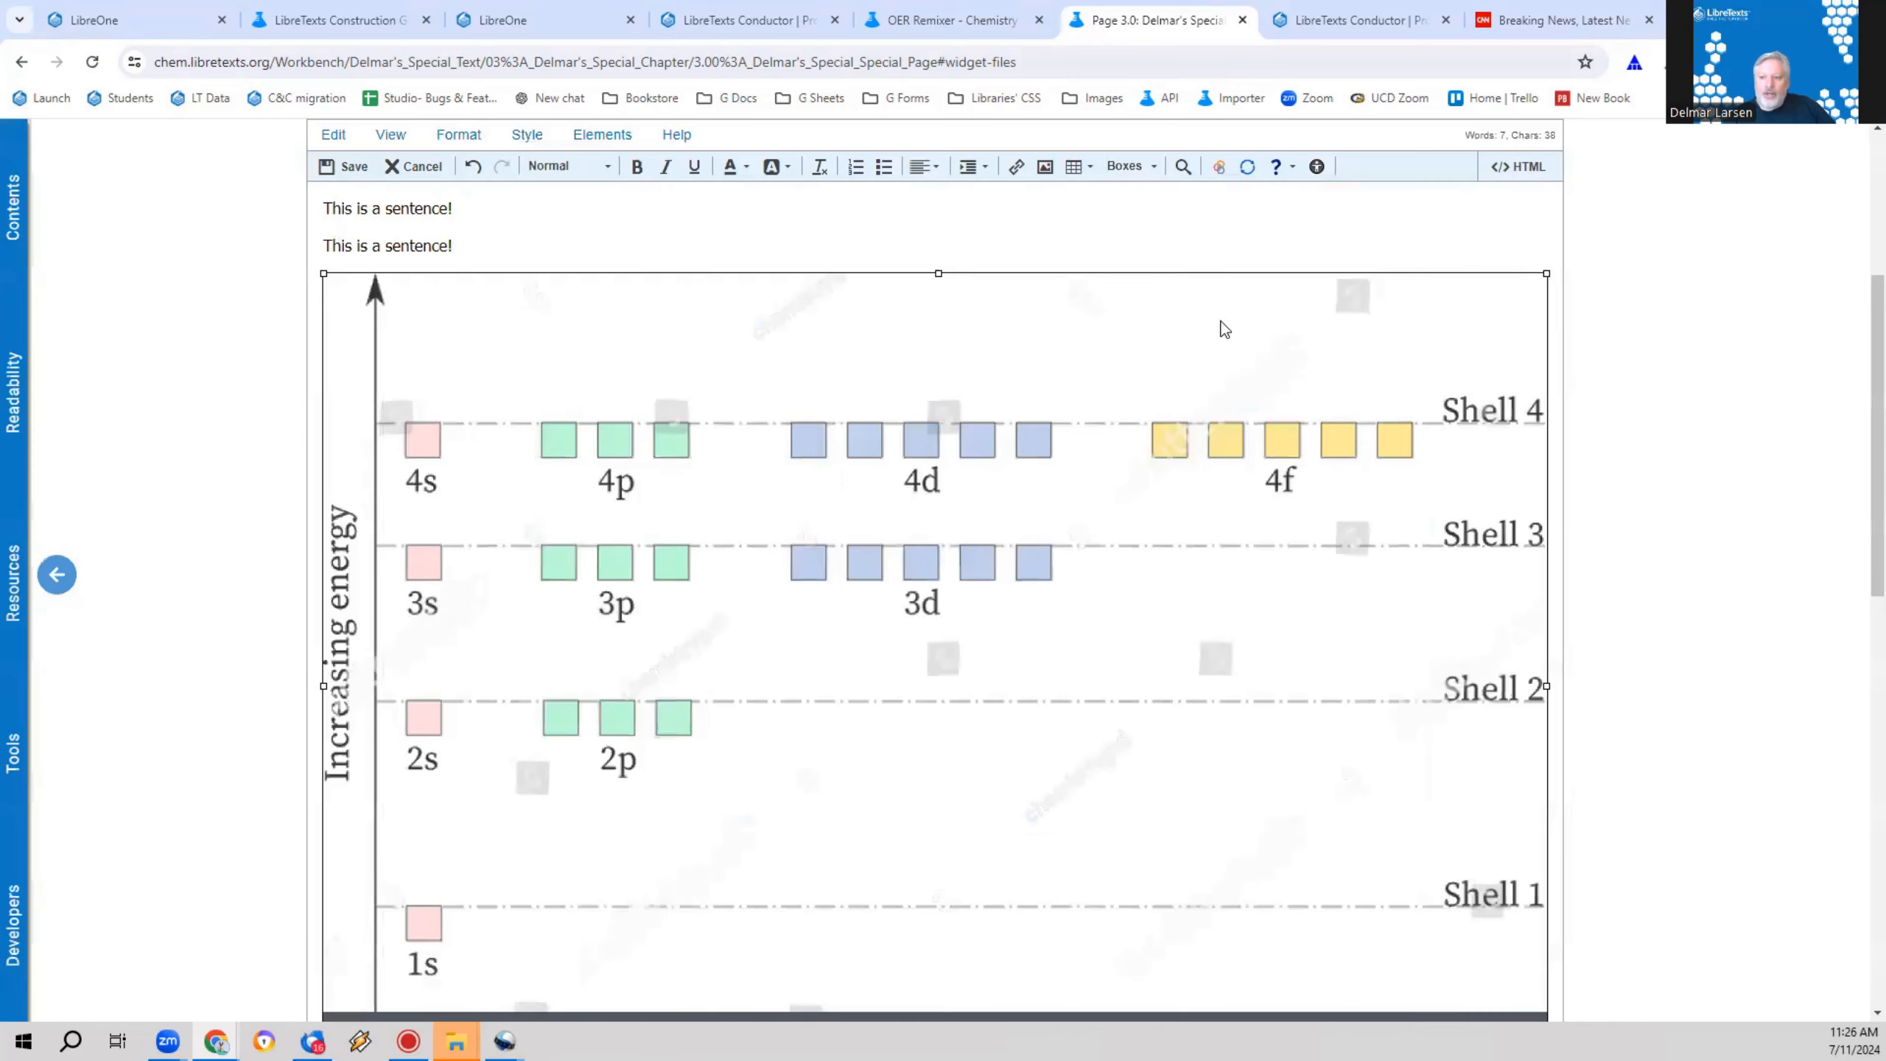
drag(319, 272, 764, 520)
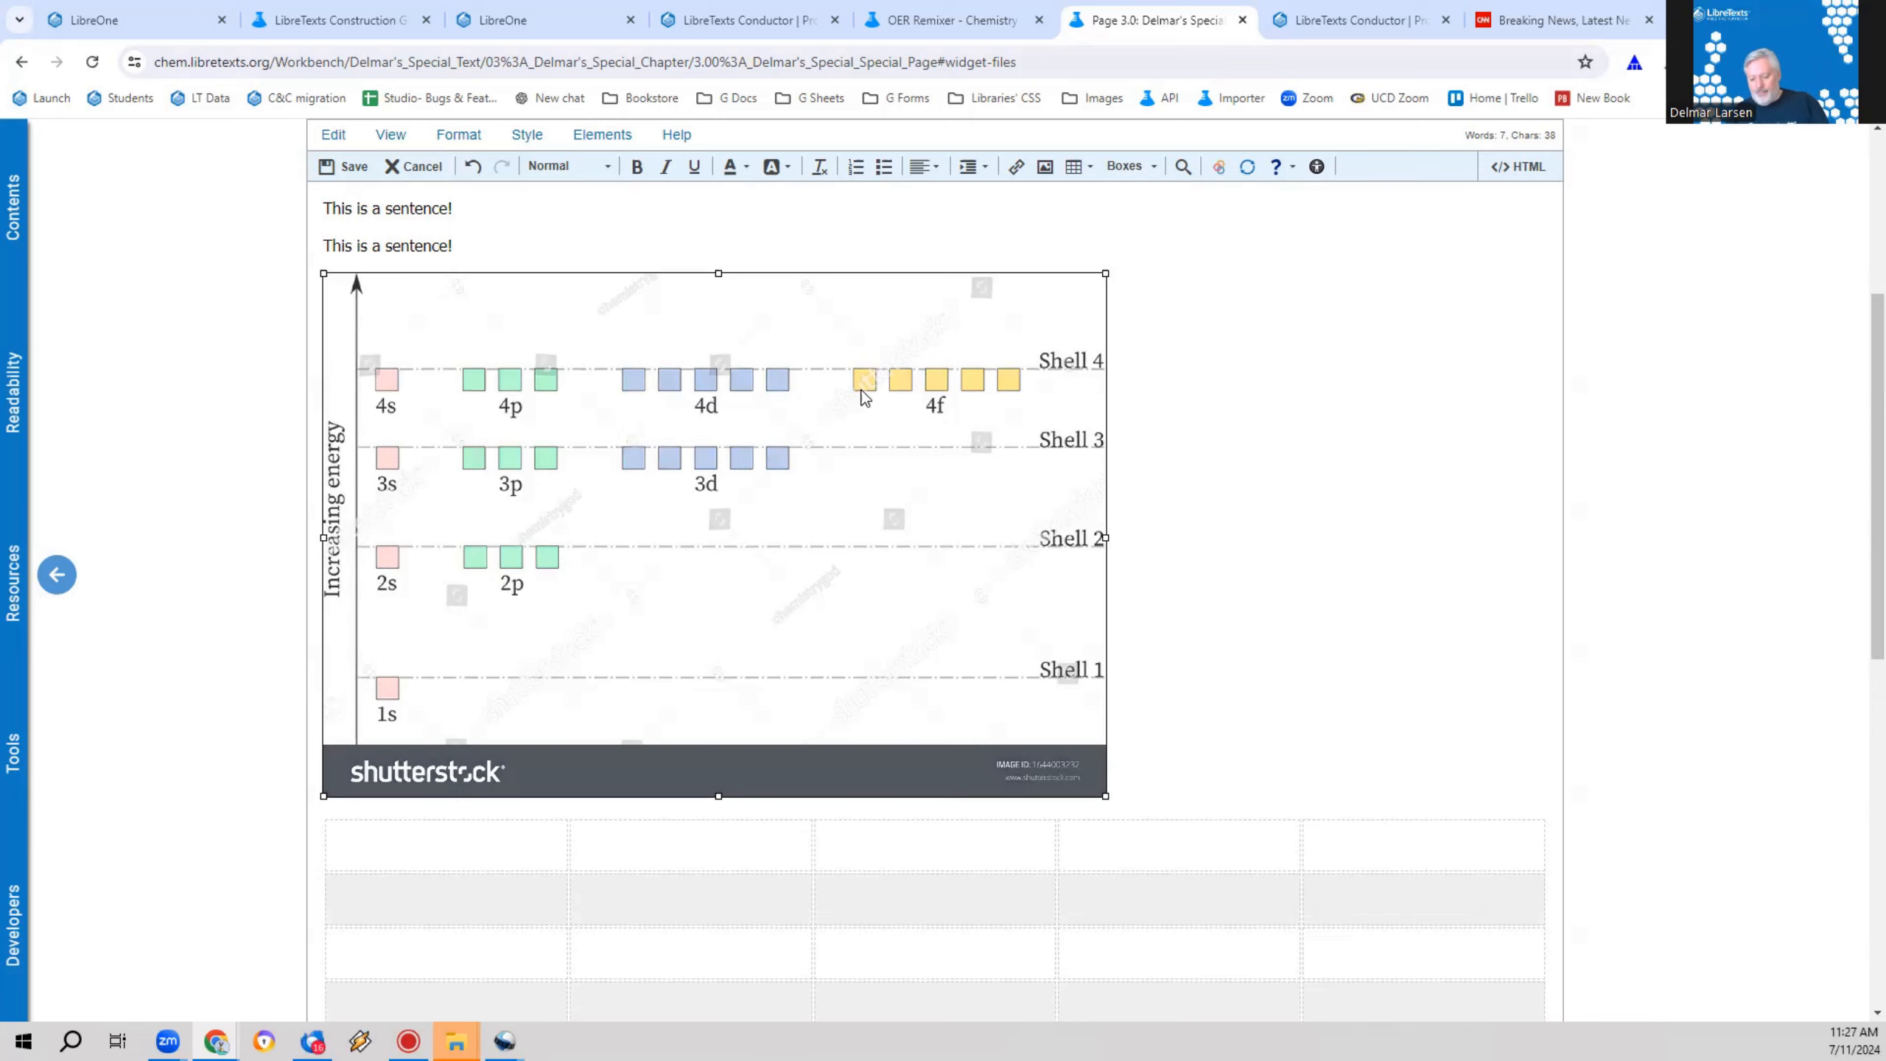
key(Delete)
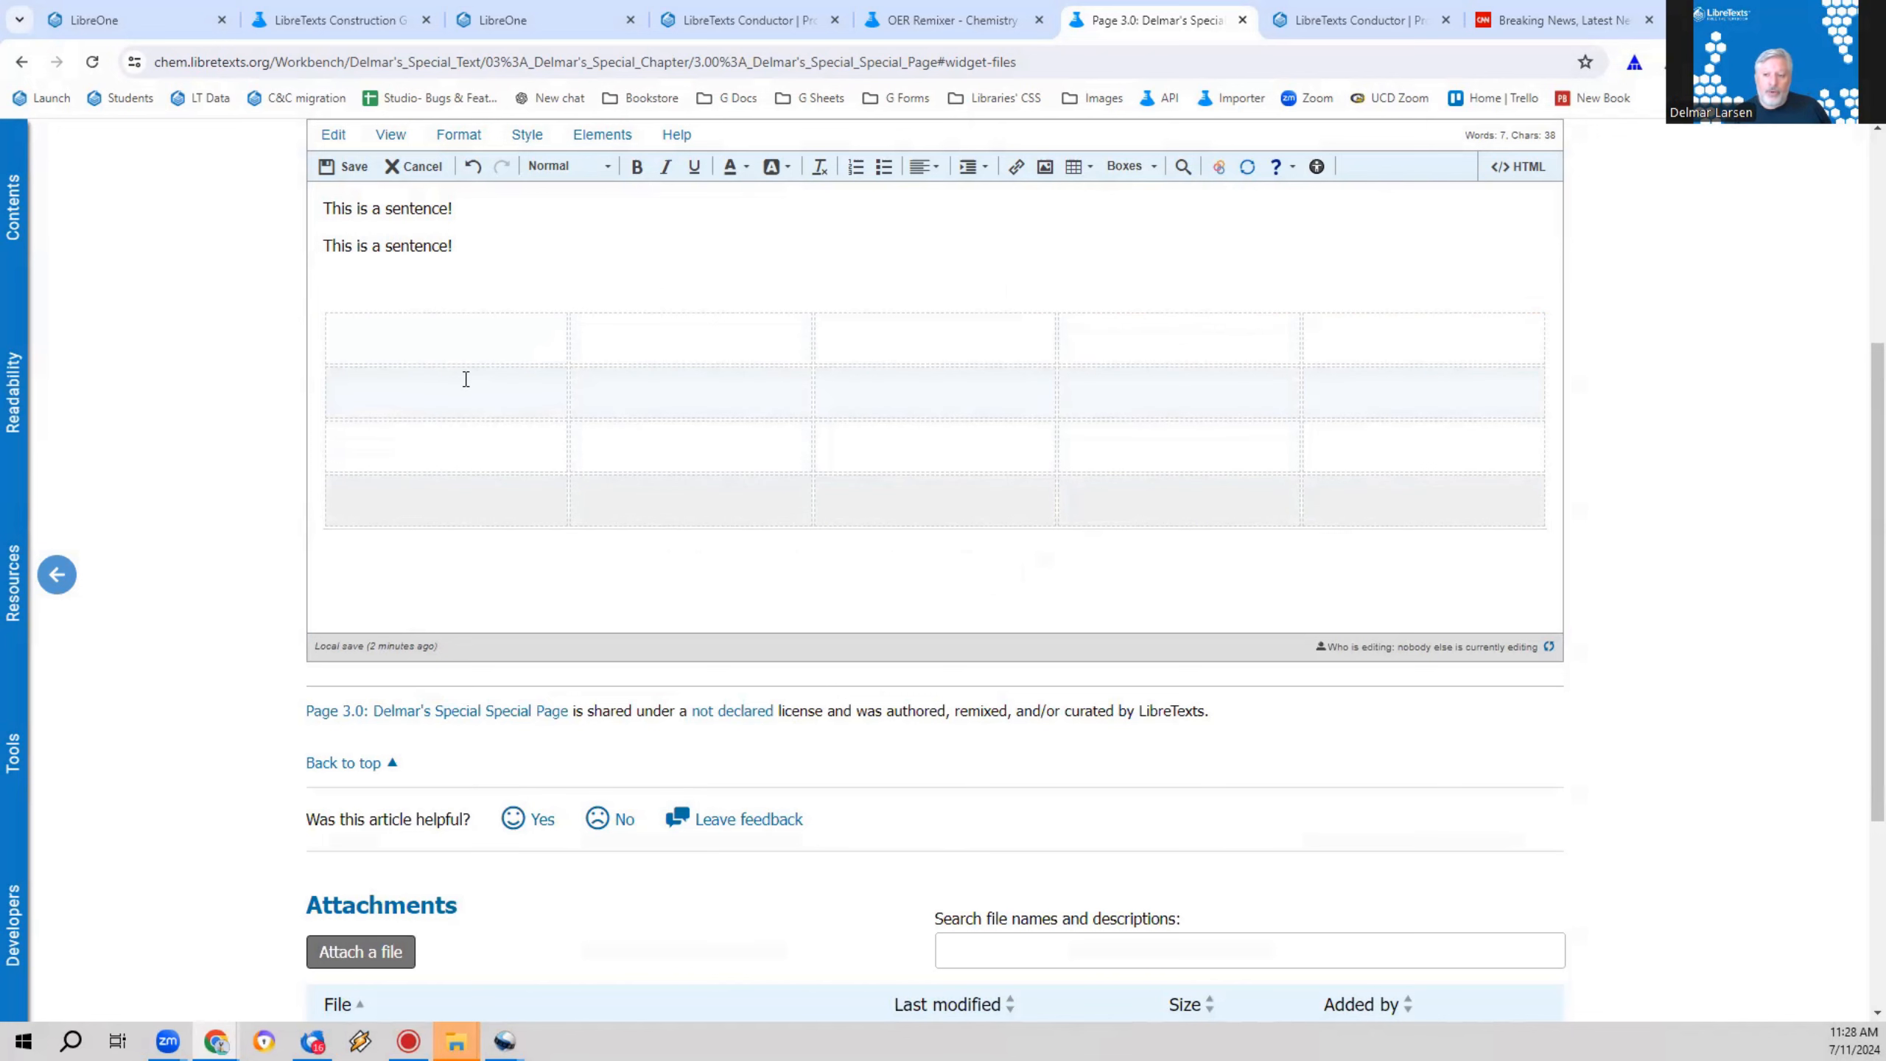
Step: Enter "Cat 1" and "Cat 1 name" in the second and third cells of the table's first row
click(492, 349)
click(653, 348)
text(Cat 1)
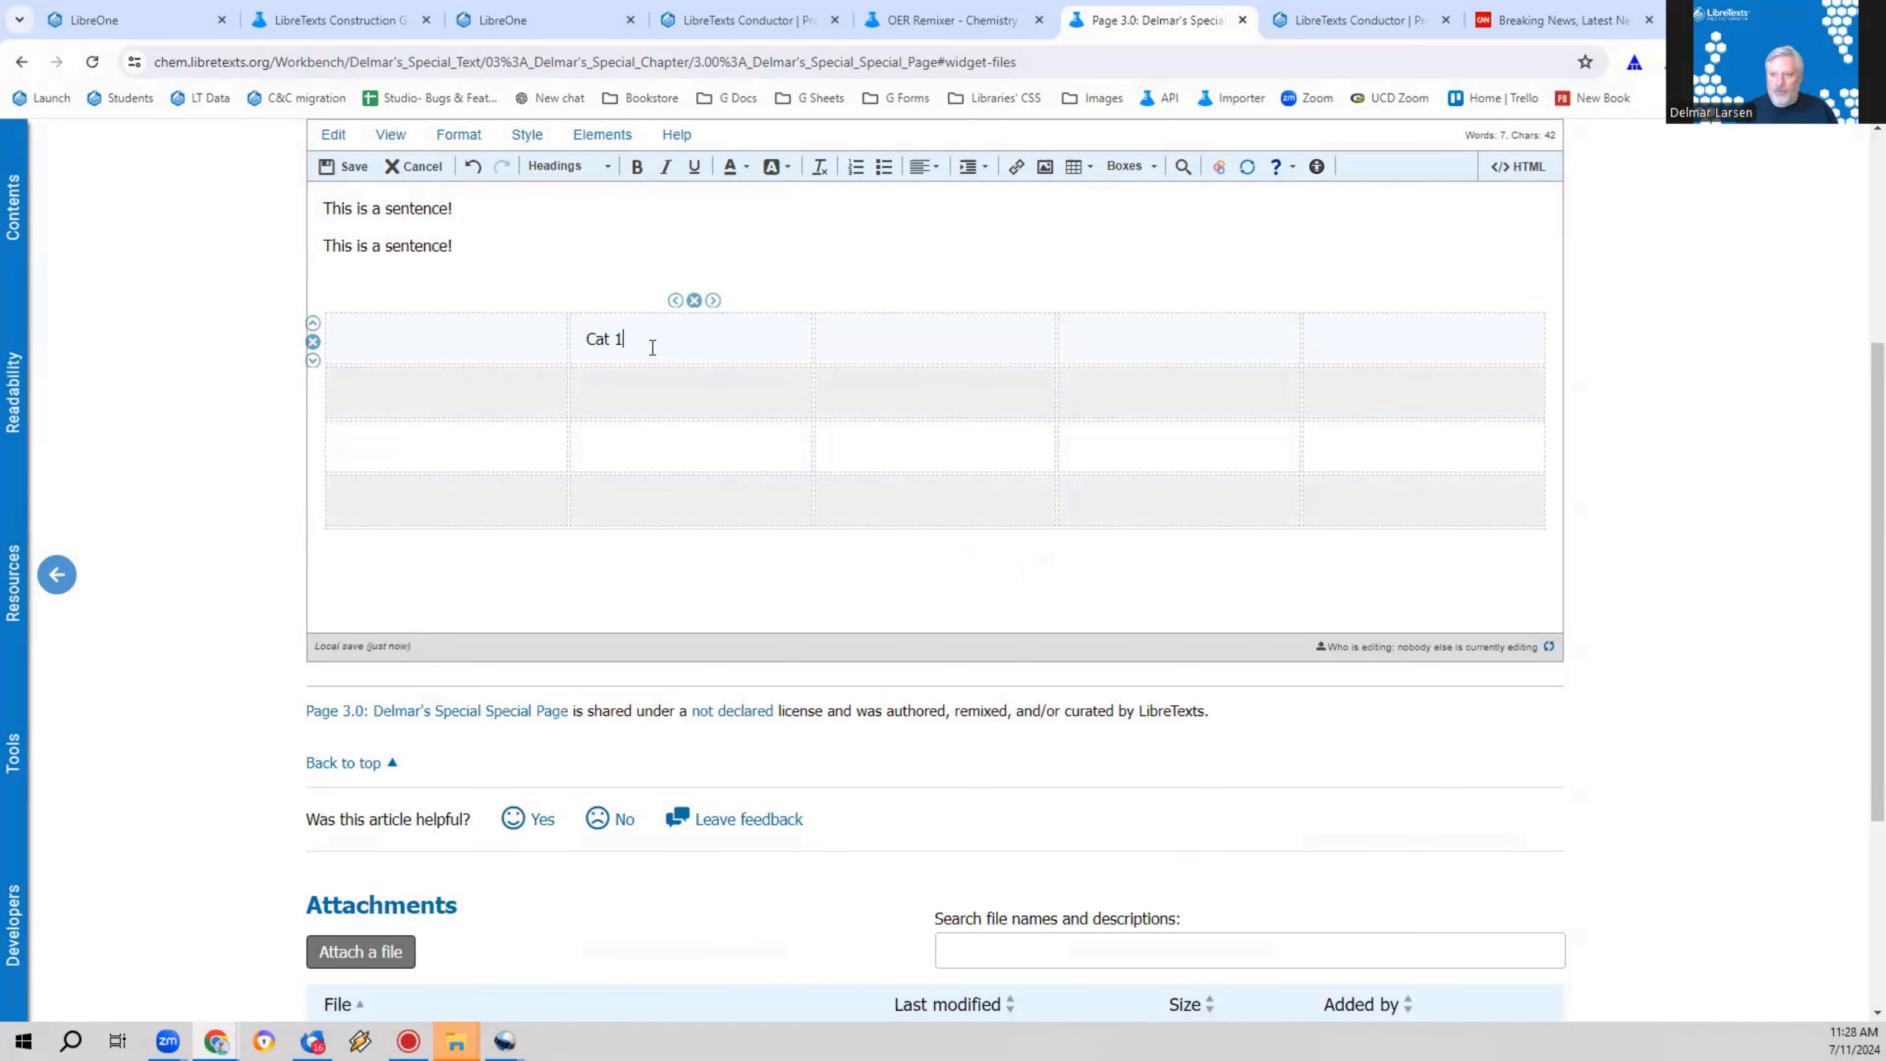
key(Tab)
text(Cat 1 name)
Step: Enter "Cat 21 color" and "Cat 2 prettiness" in the fourth and fifth cells of the table's first row
key(Tab)
text(Ca)
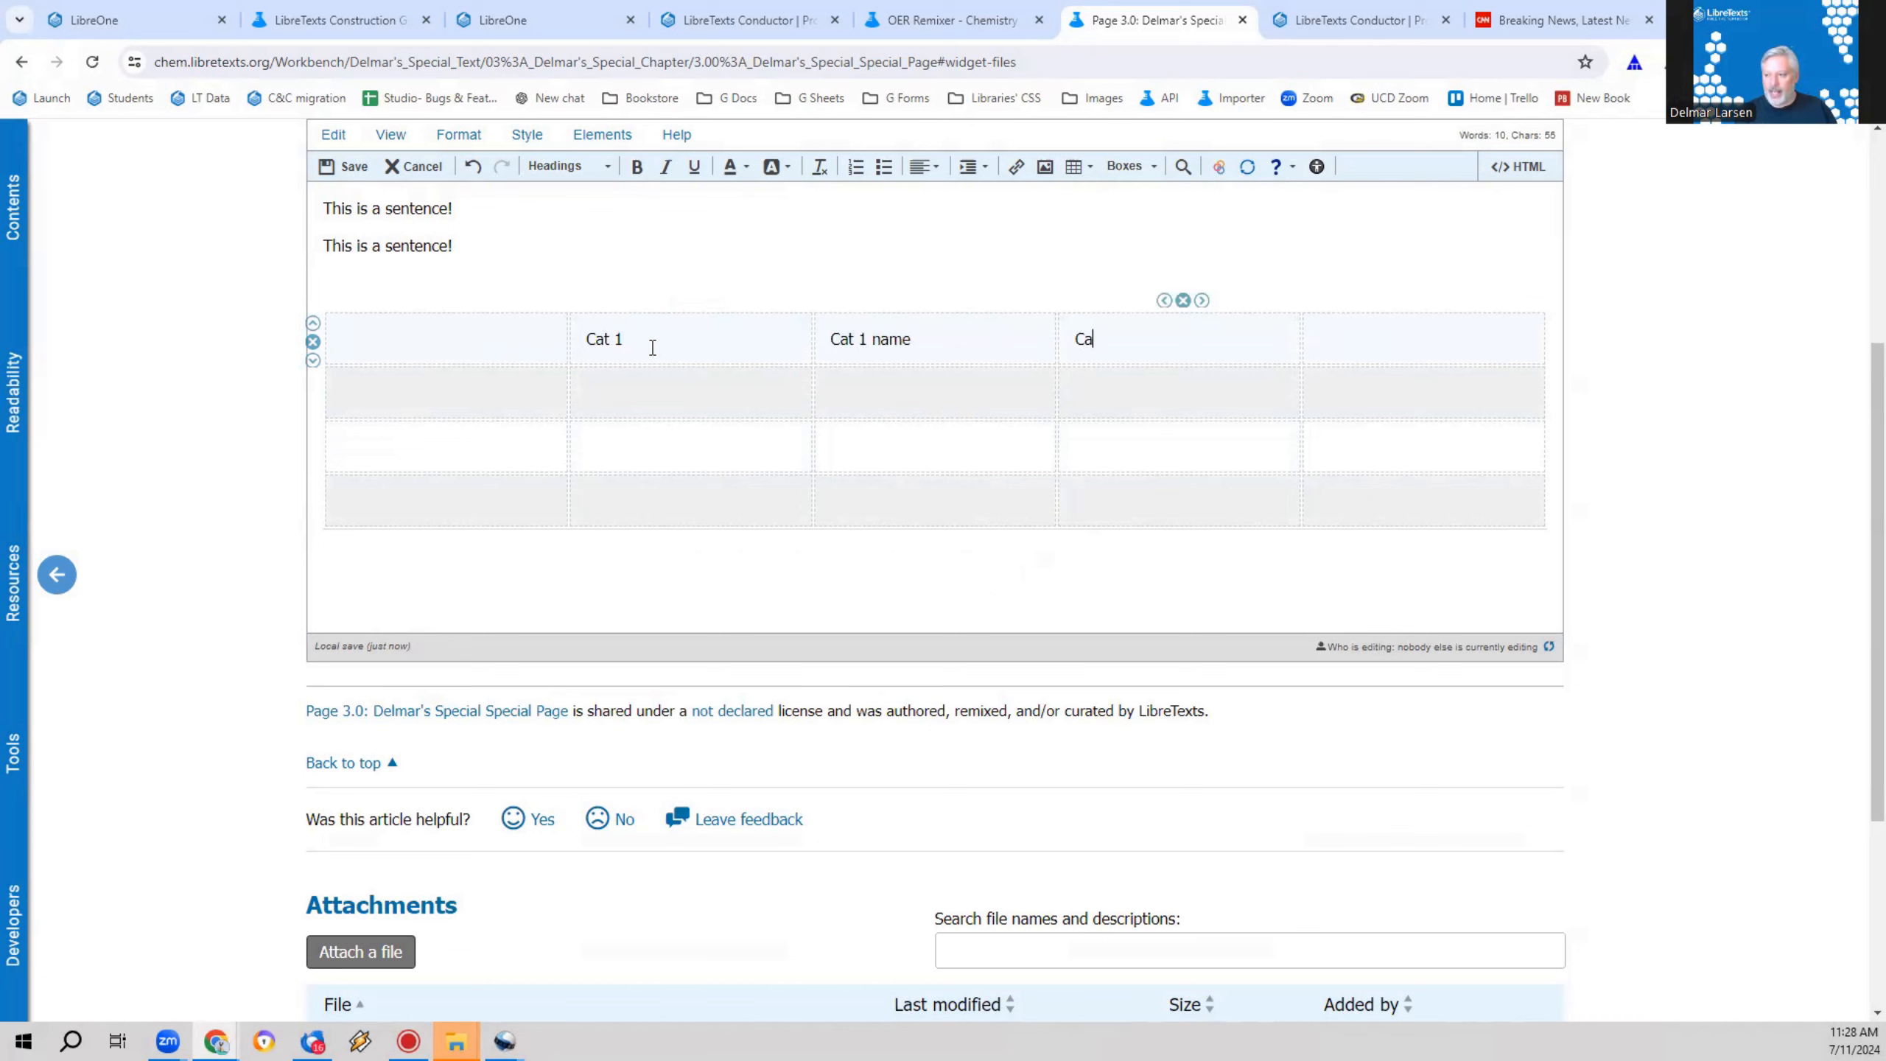
text(t 2)
key(BackSpace)
key(BackSpace)
text(21 color)
key(Tab)
text(Cat )
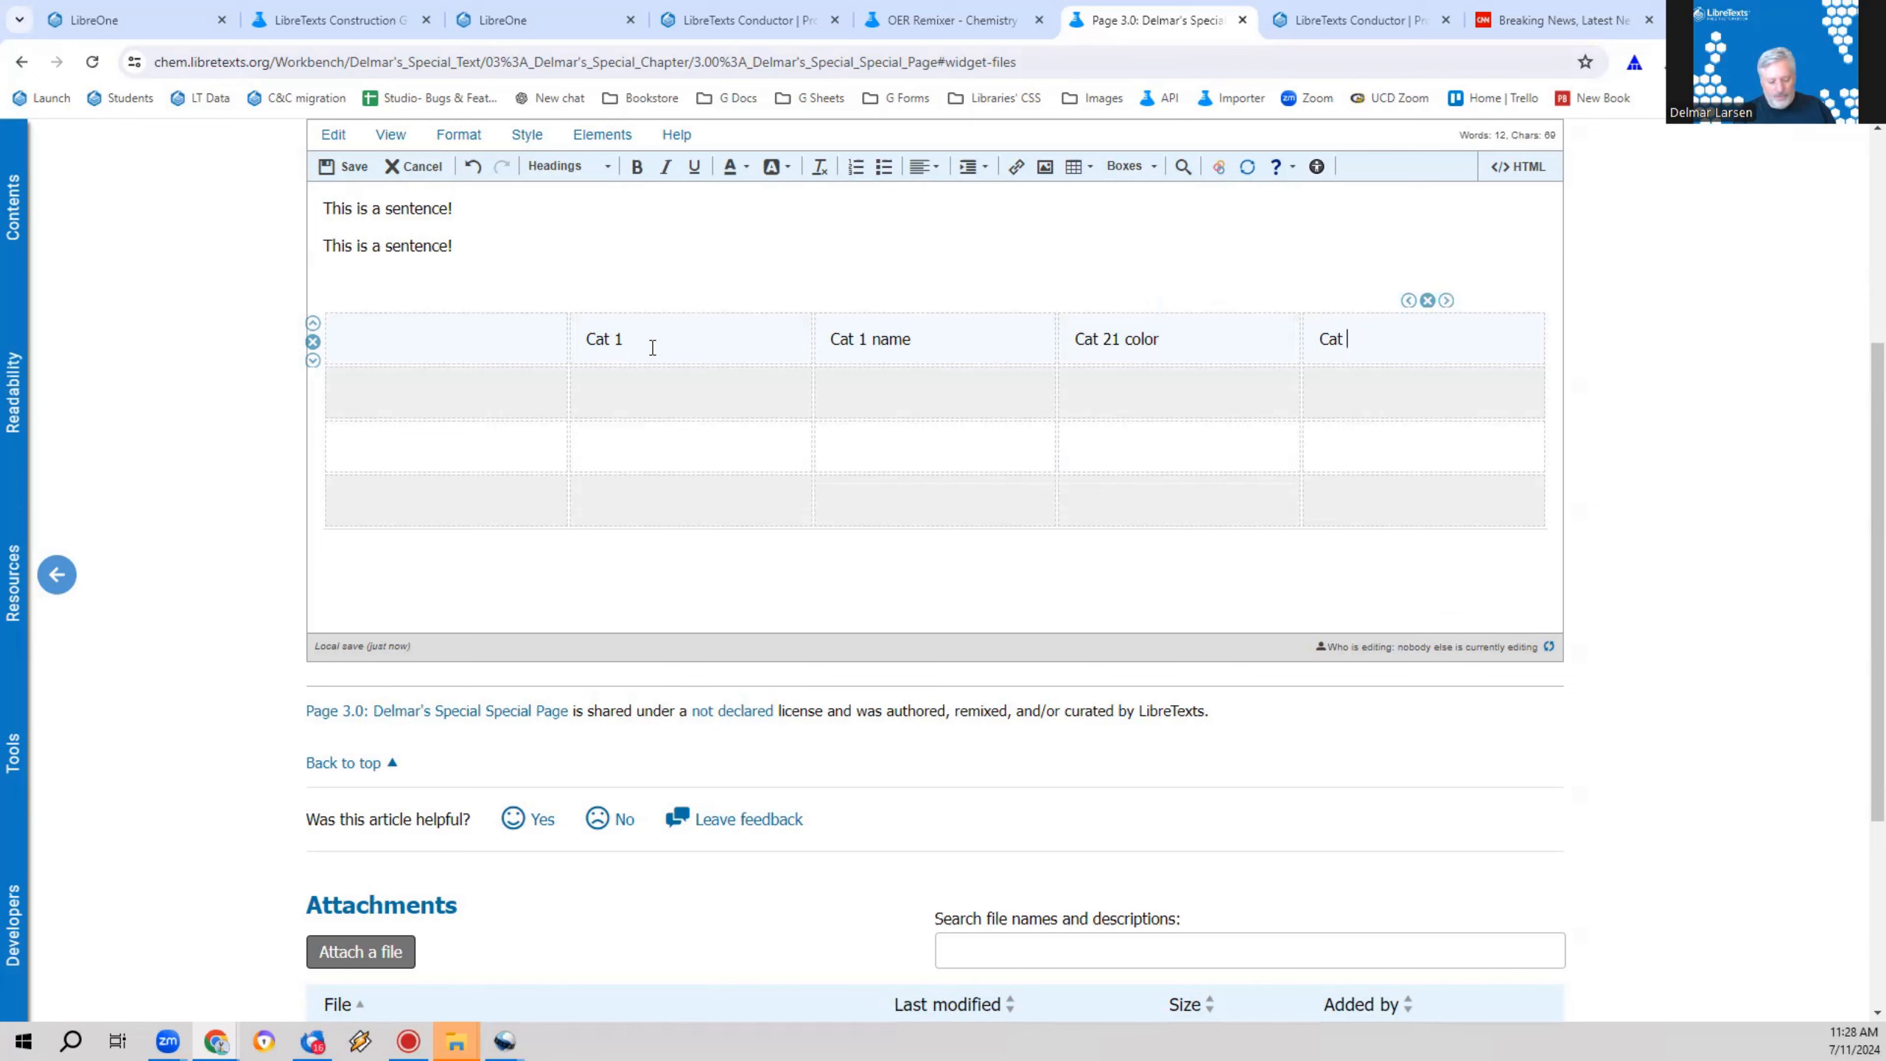
text(2)
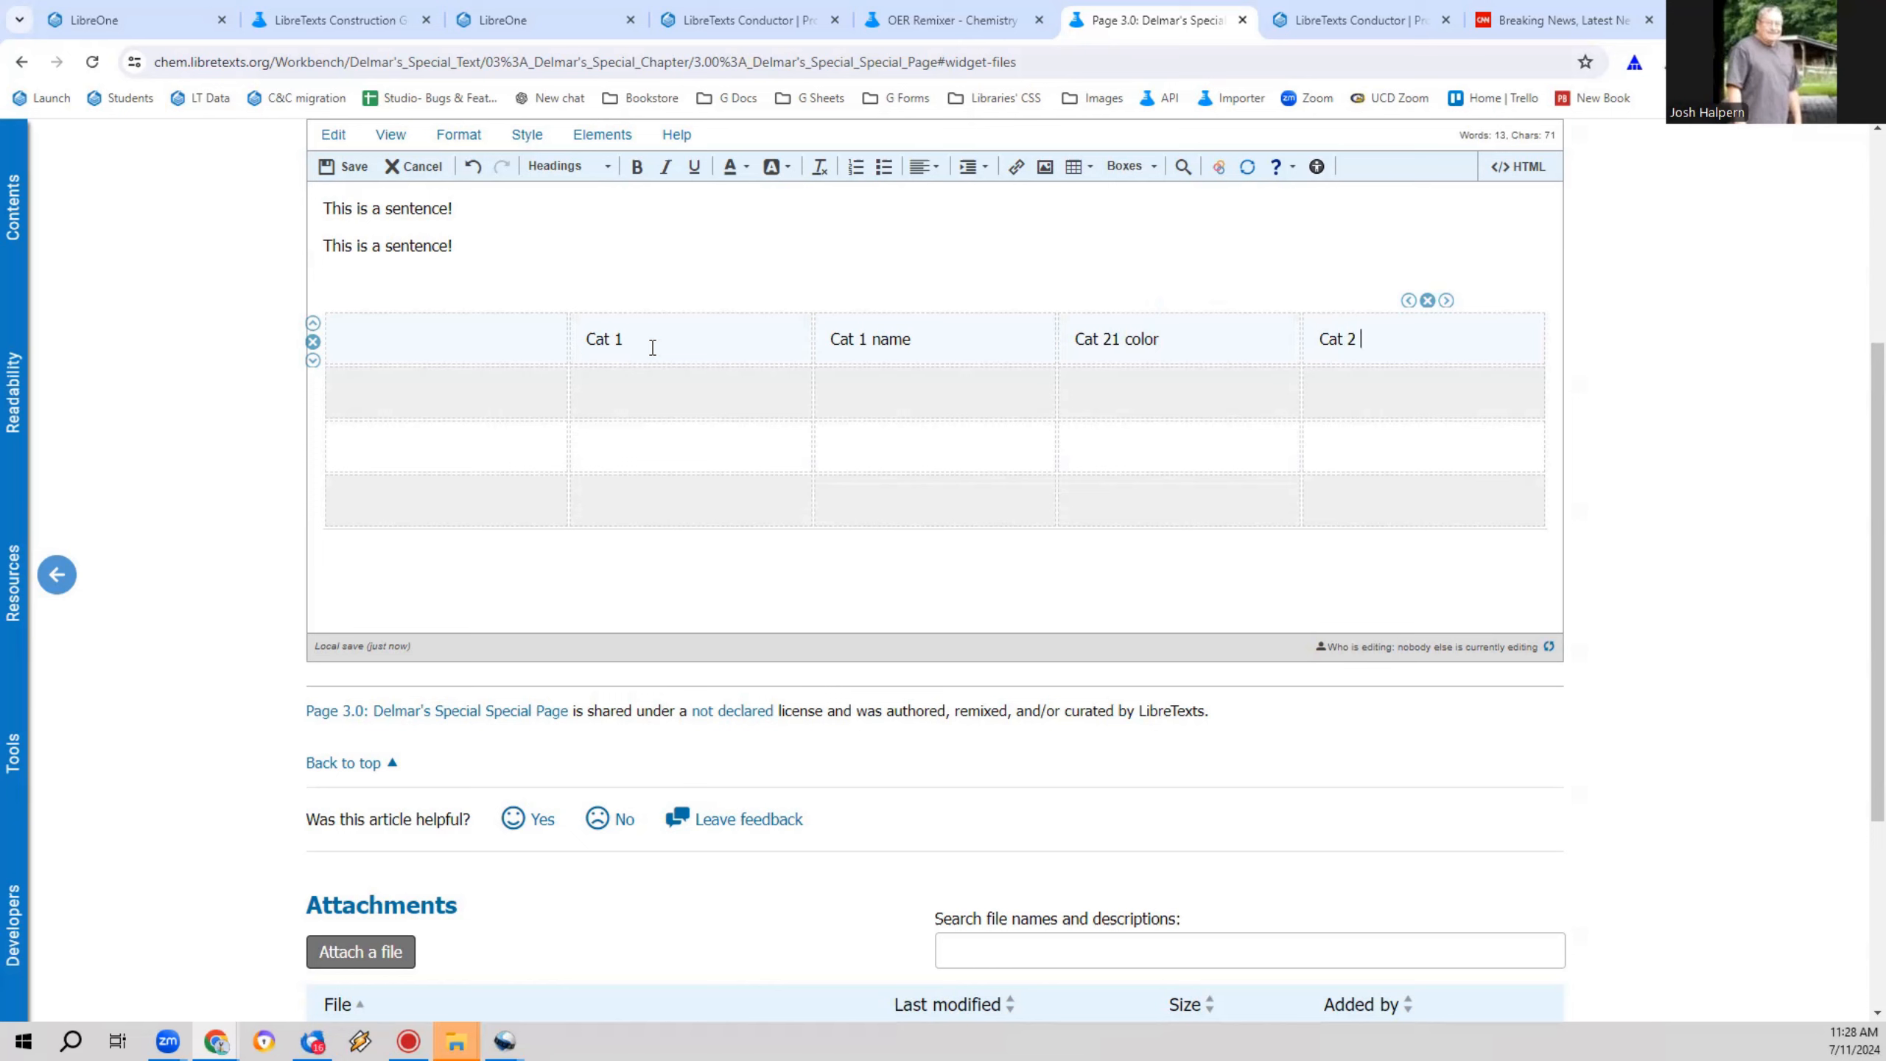
text(prettiness)
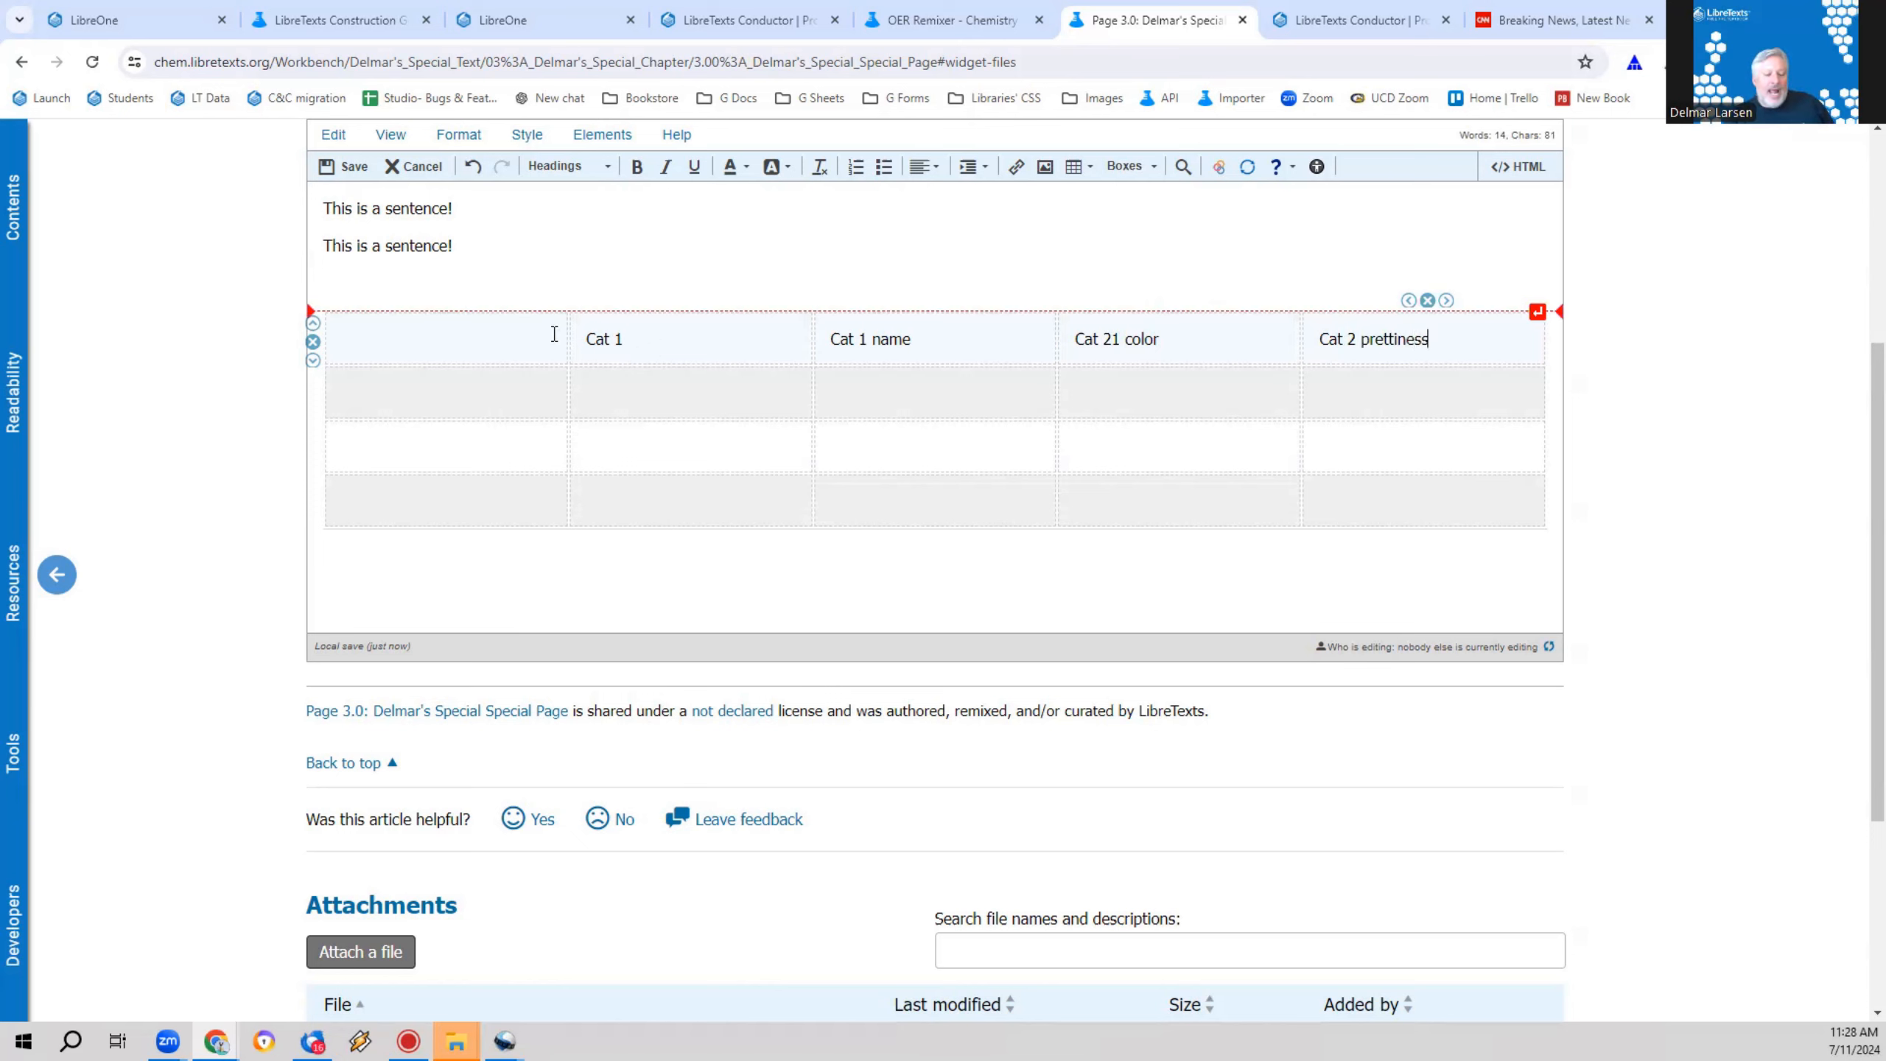
Step: Enter 1 in the third row's second to fourth cells and the fourth row's second cell, and append 1 to the "Cat 1" cell
click(624, 385)
click(648, 444)
click(657, 487)
text(1)
click(660, 447)
text(1)
click(665, 342)
text(1)
click(923, 446)
Step: Enter 1 in the second row's second, fourth and fifth cells, the third row's fifth cell, and the fourth row's third and fourth cells
text(1)
click(1114, 462)
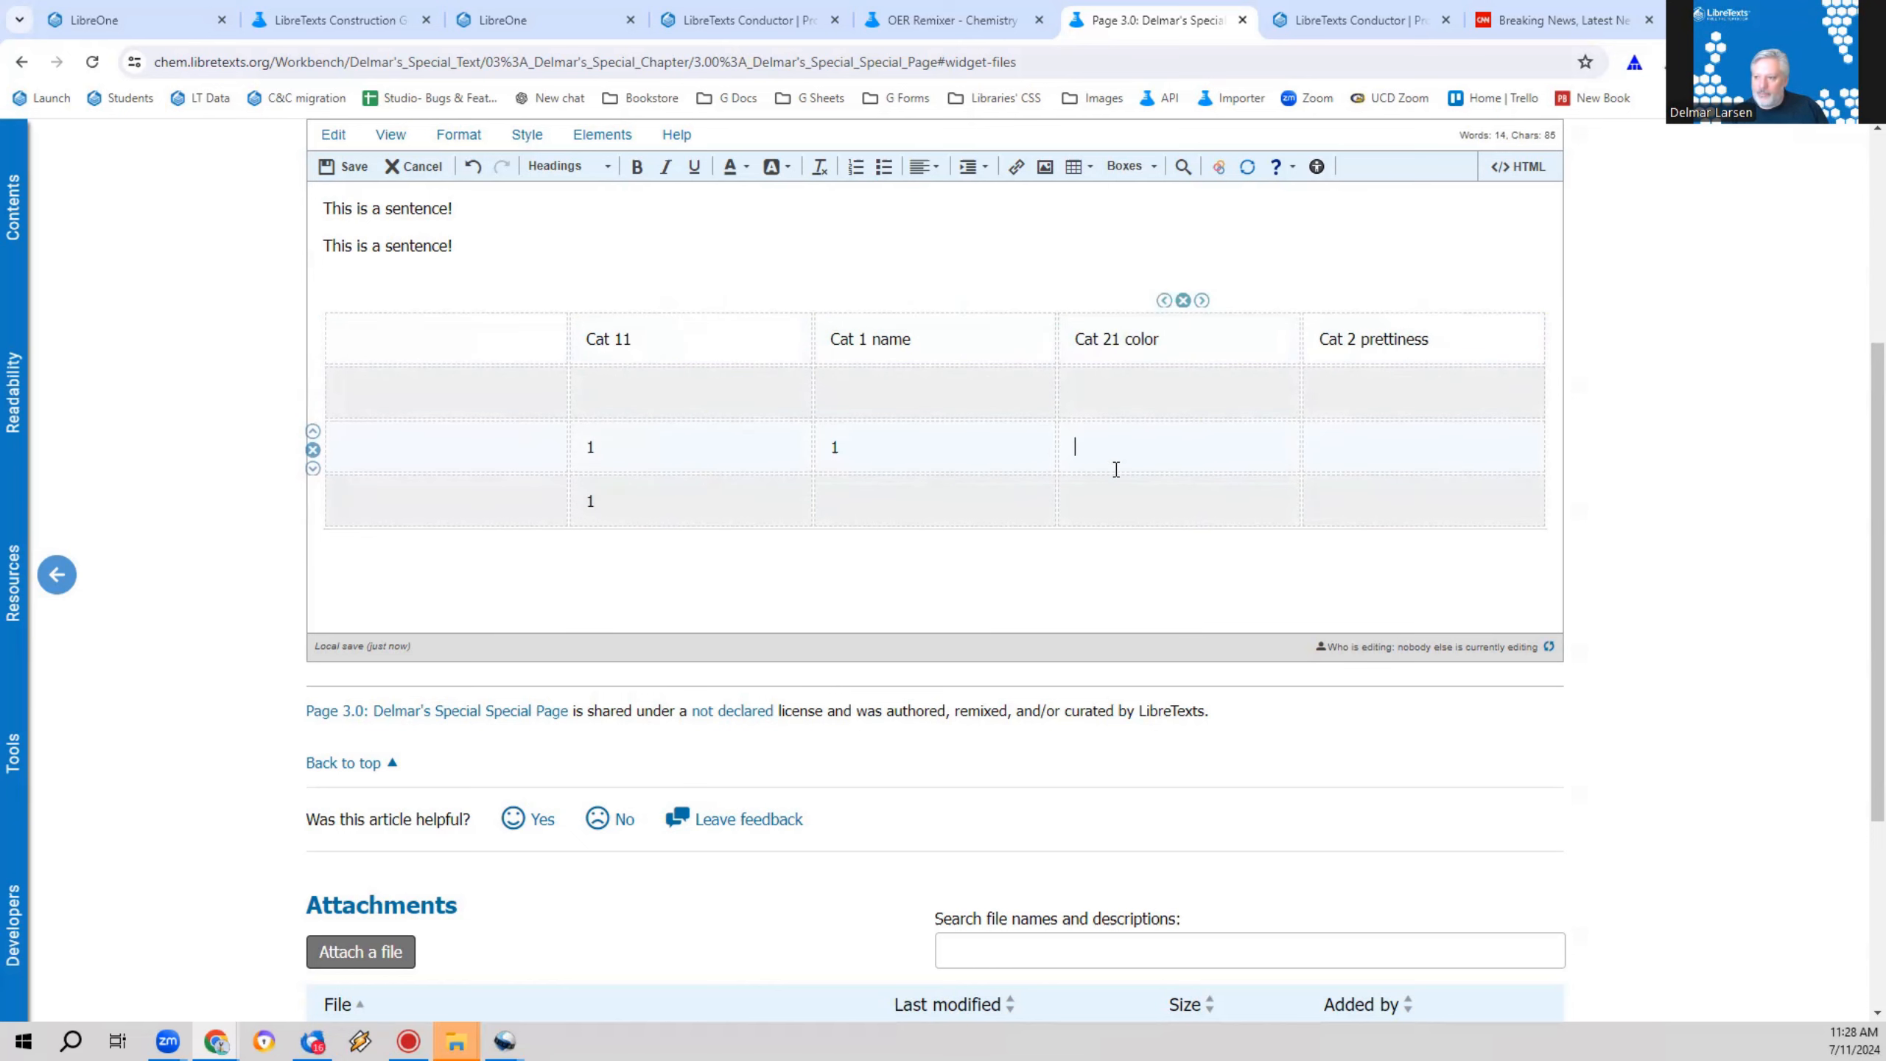
click(1171, 409)
text(1)
click(1328, 392)
text(1)
click(1352, 462)
text(1)
click(1255, 500)
text(1)
click(1033, 496)
text(1)
click(747, 390)
text(1)
click(694, 331)
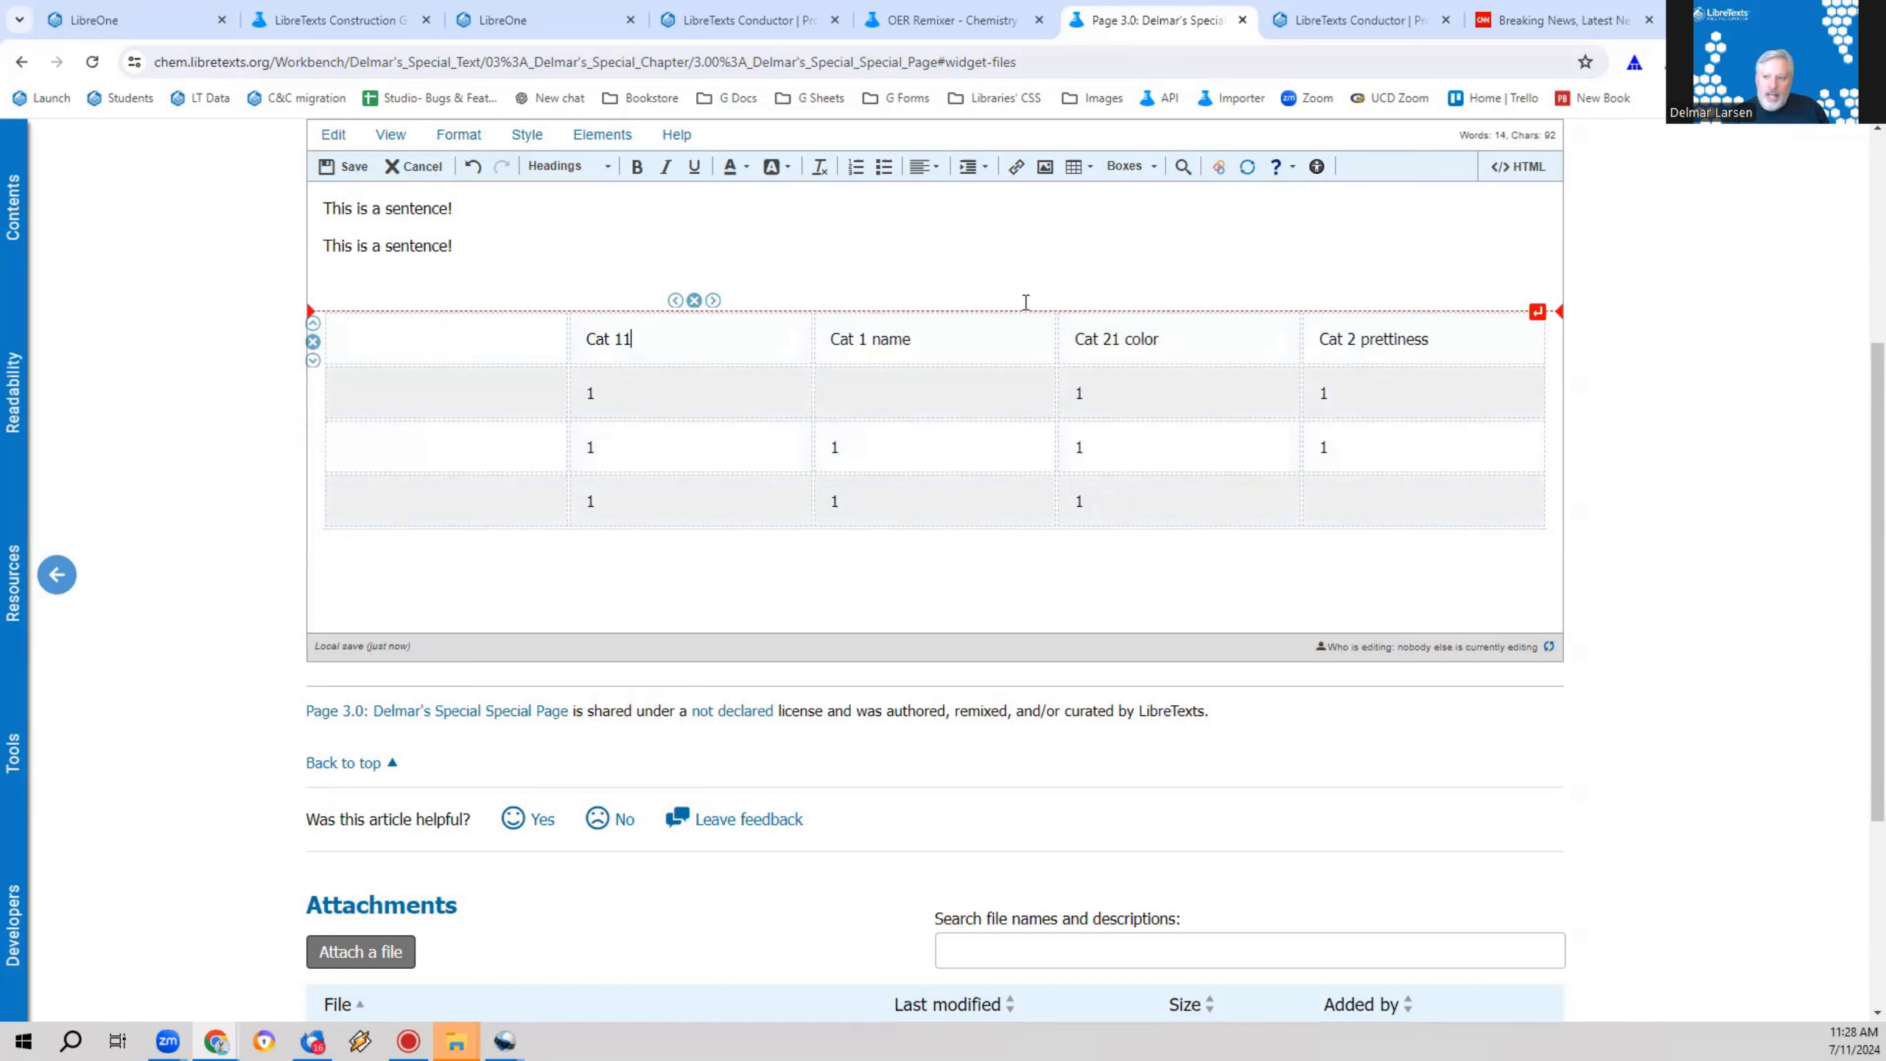
Step: Set the table's first row as headings in the table properties
drag(594, 339, 1382, 354)
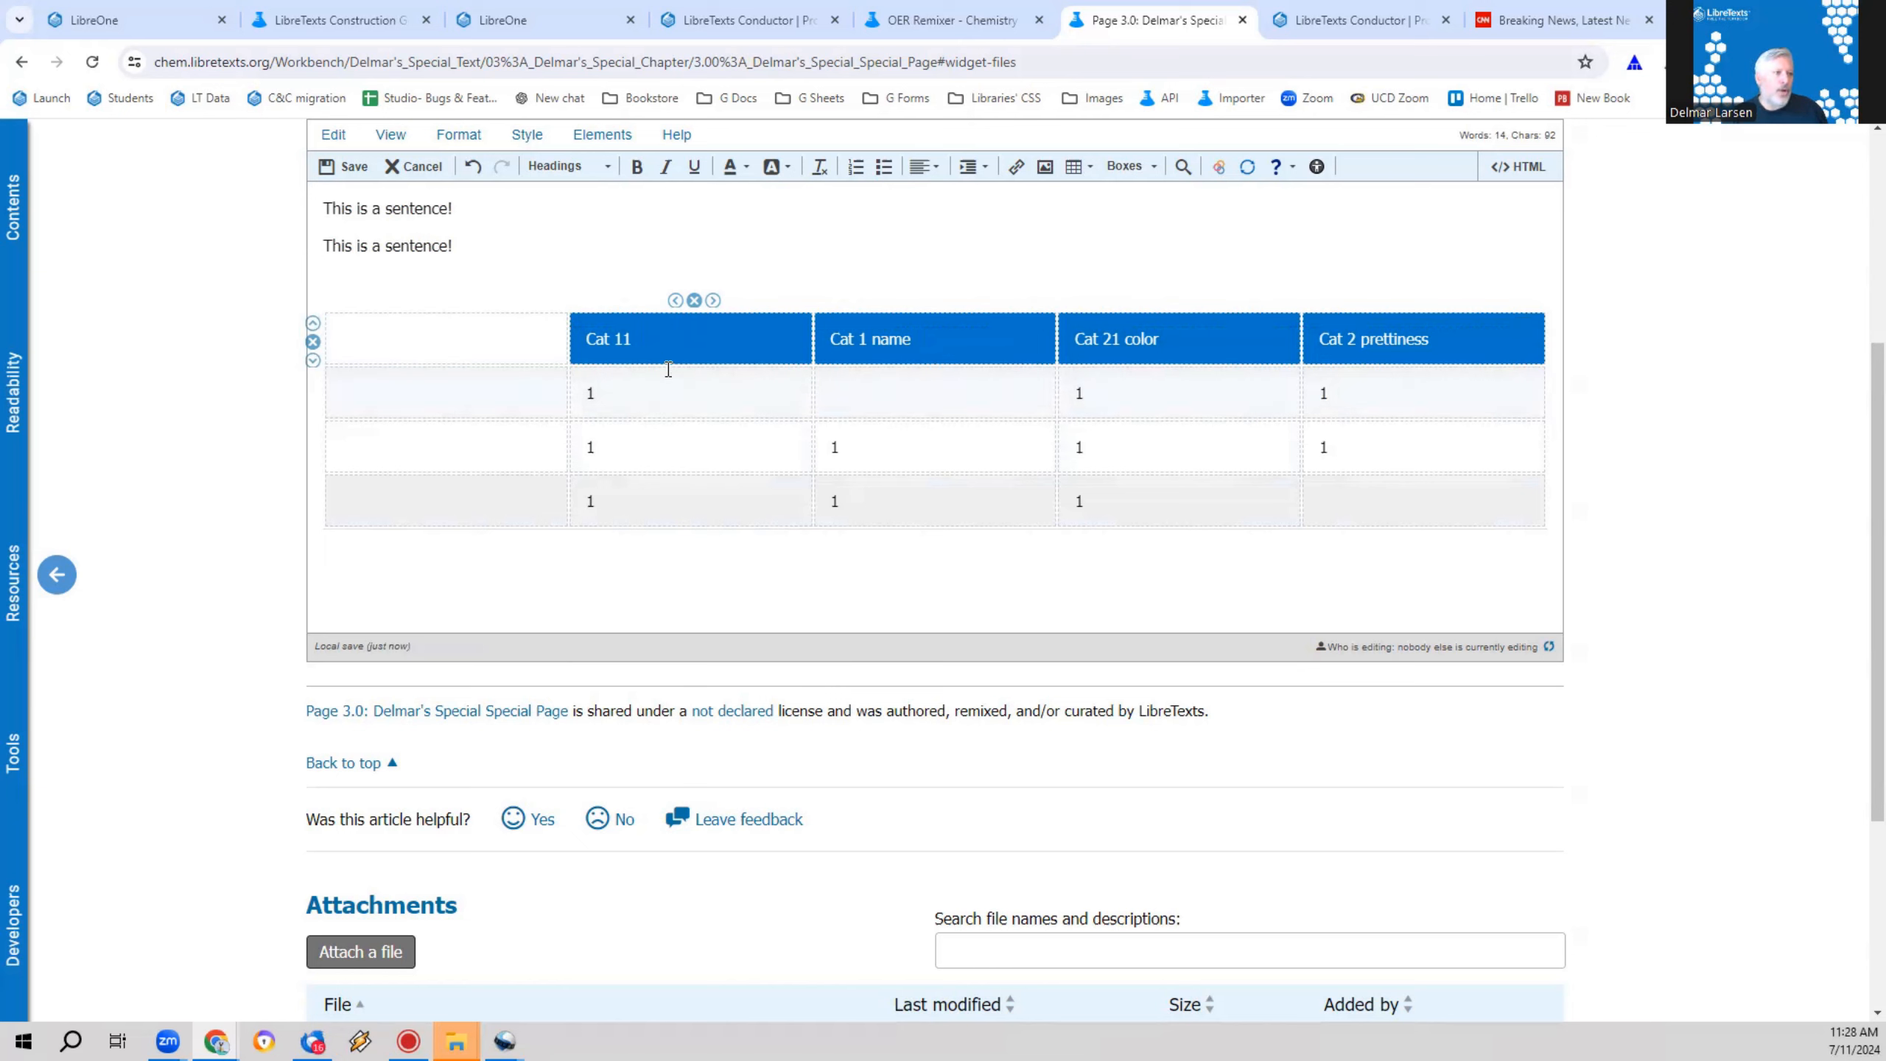
click(713, 409)
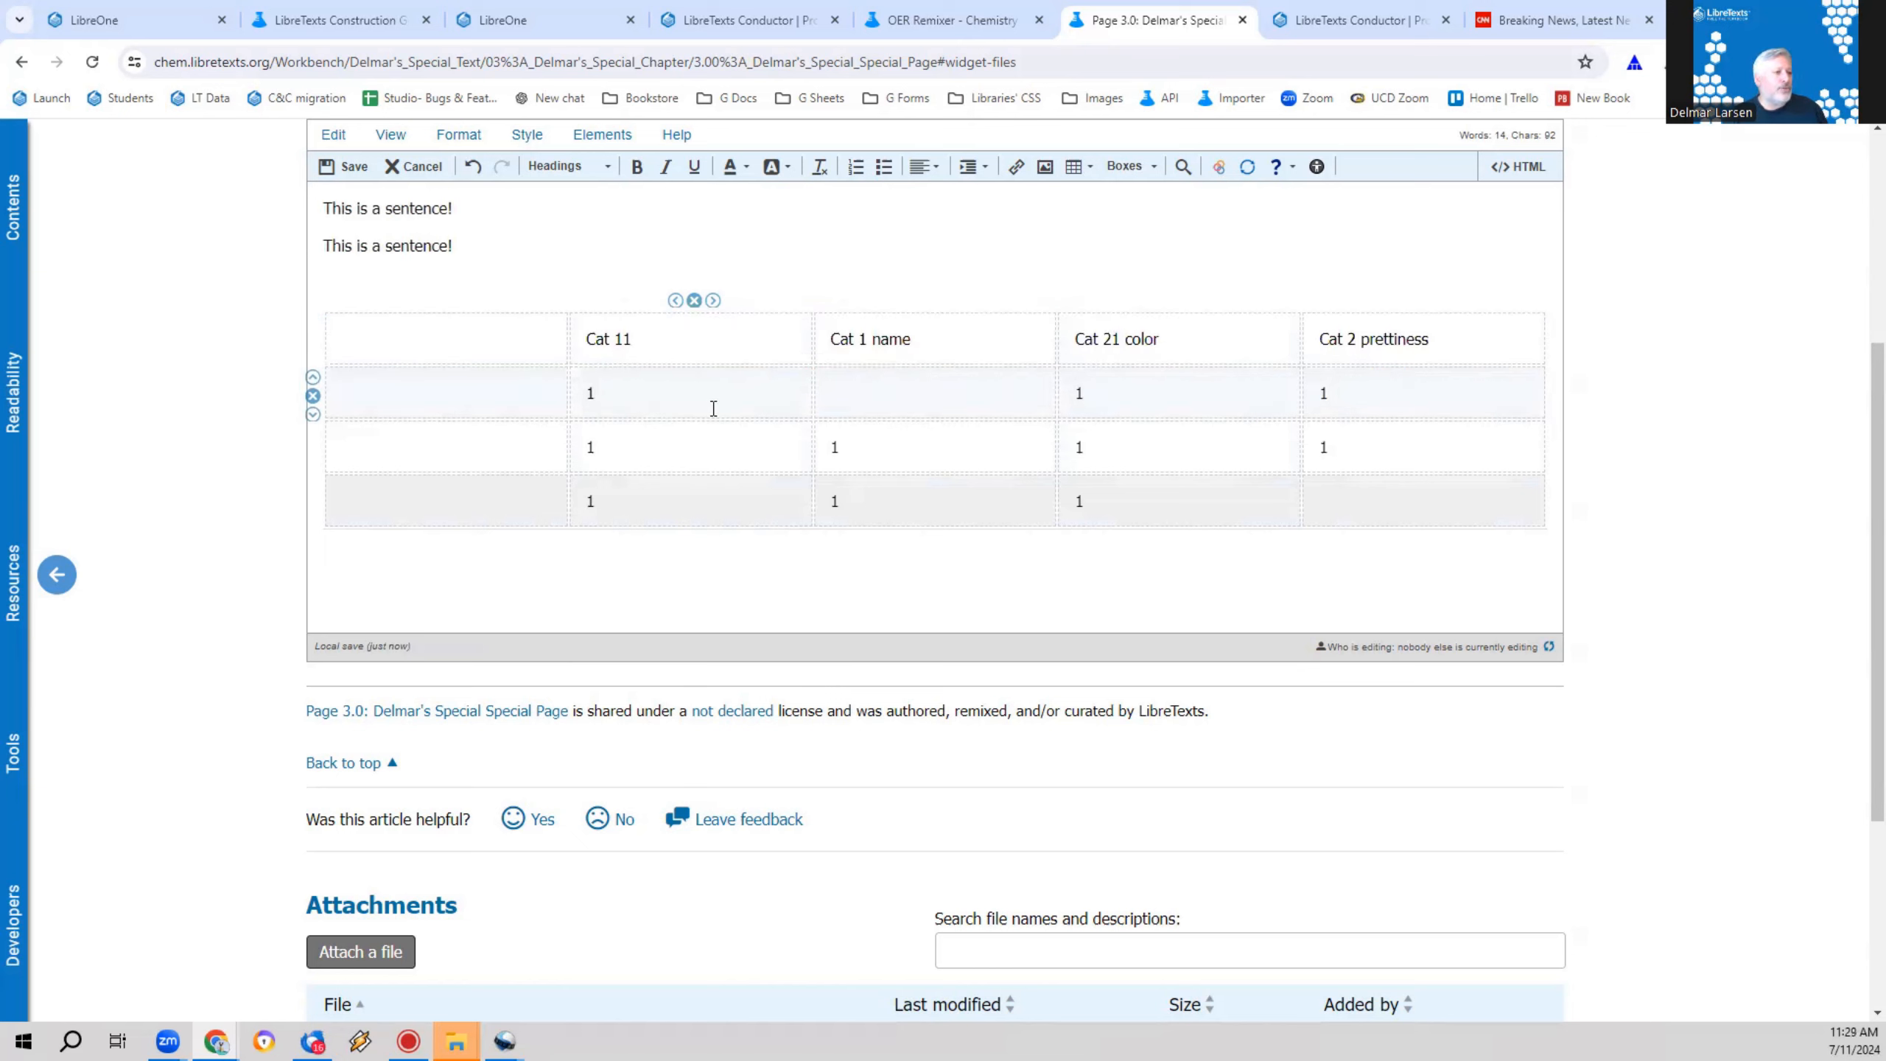
drag(598, 335, 1351, 342)
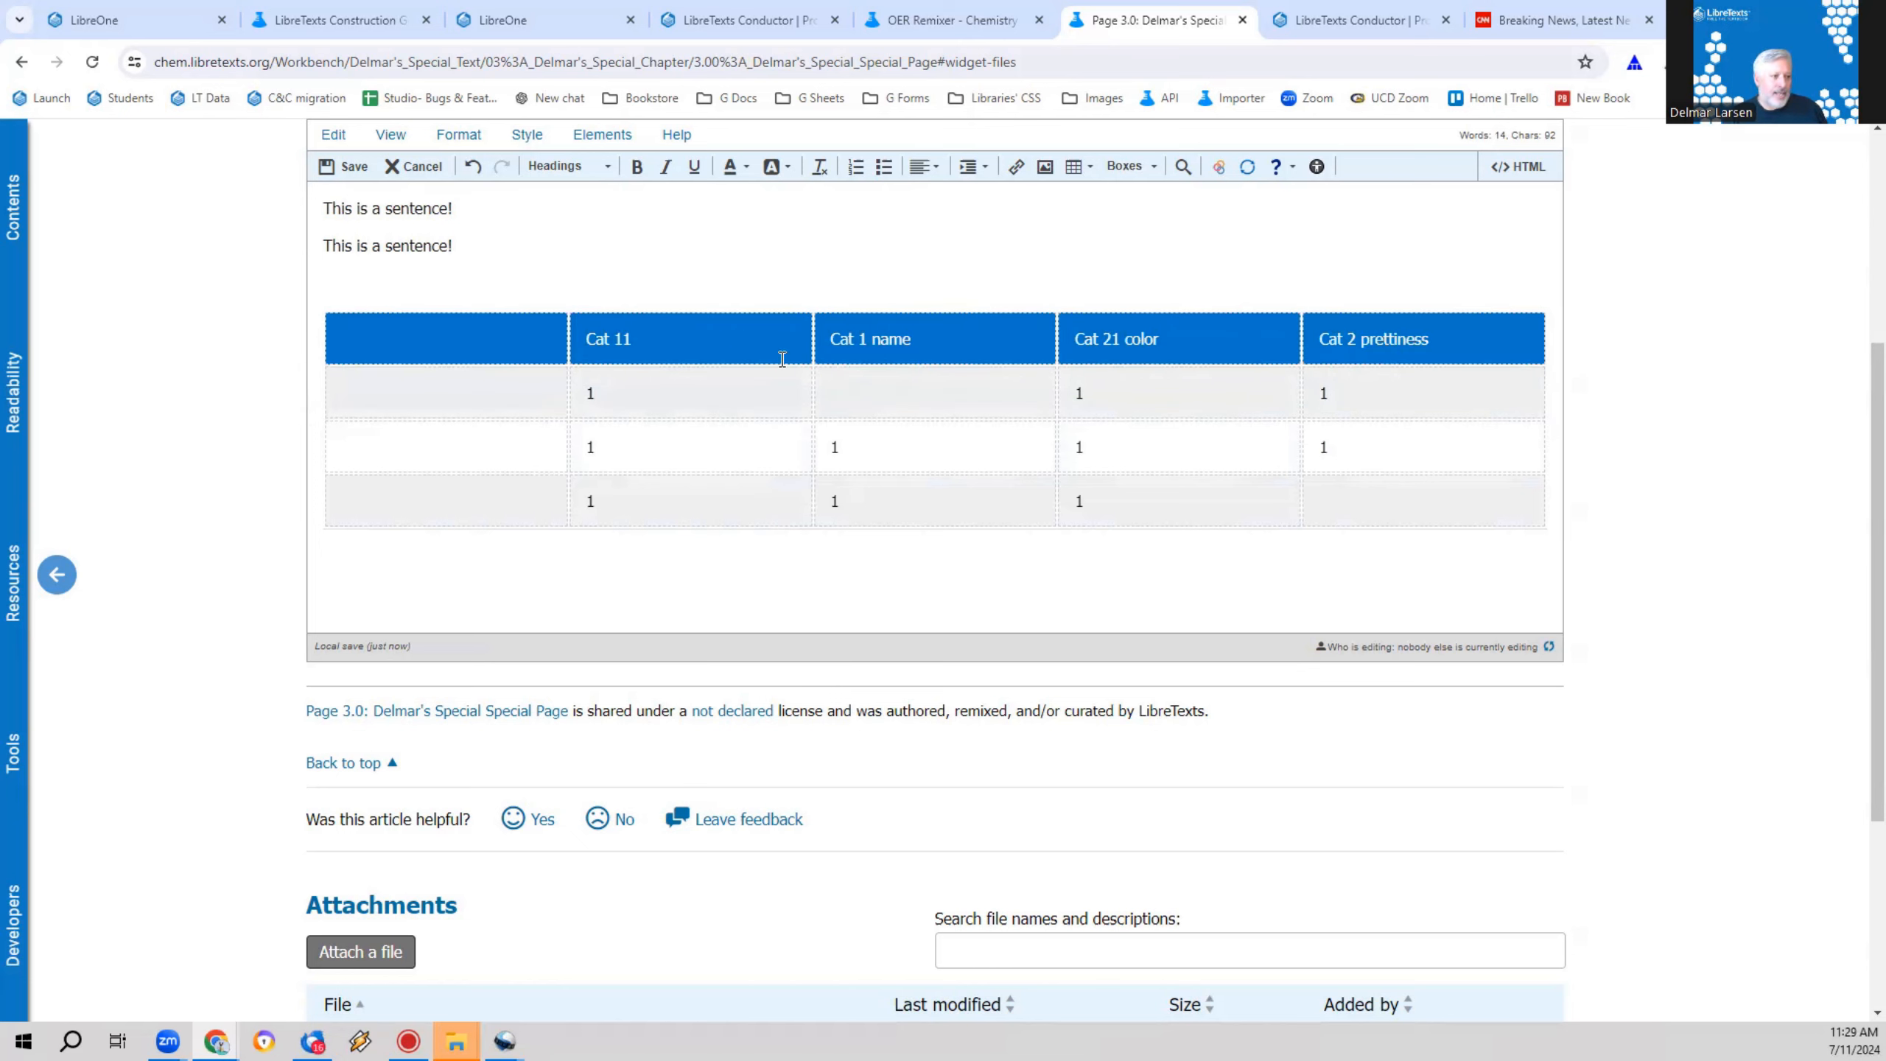
right_click(797, 388)
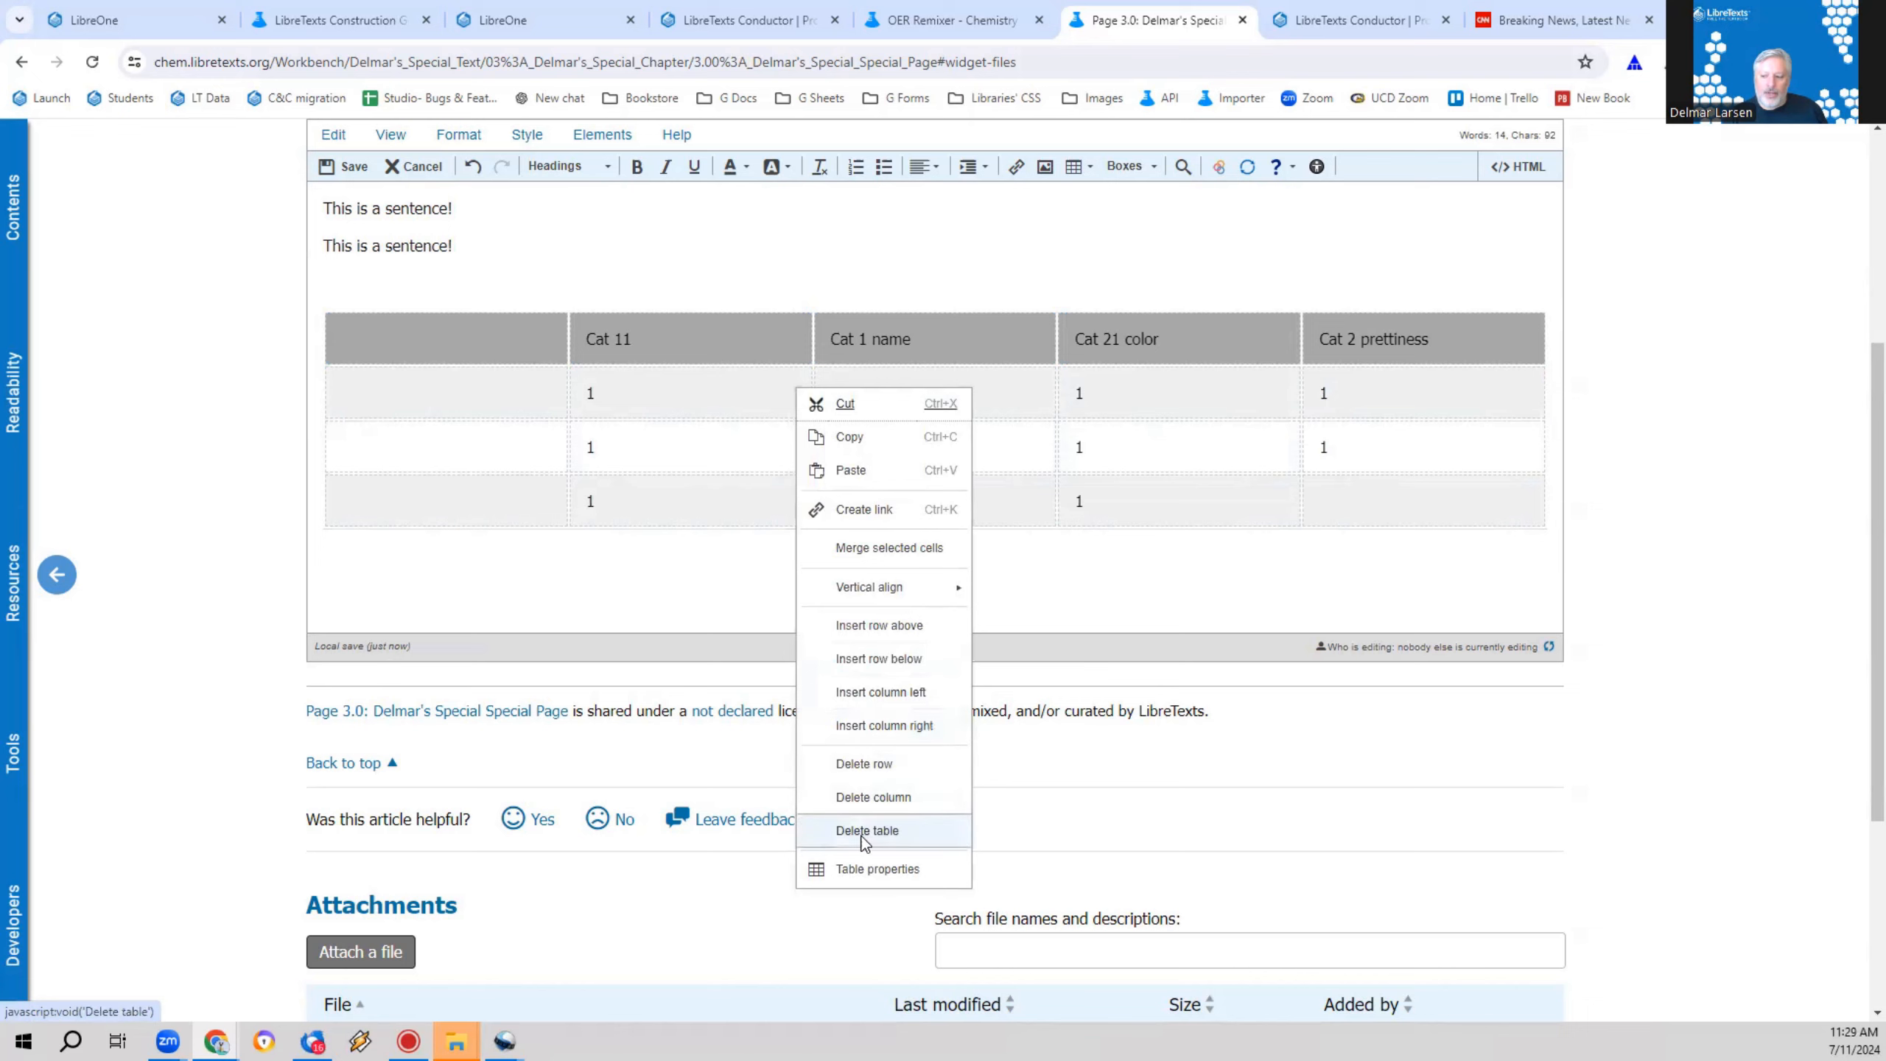
click(861, 869)
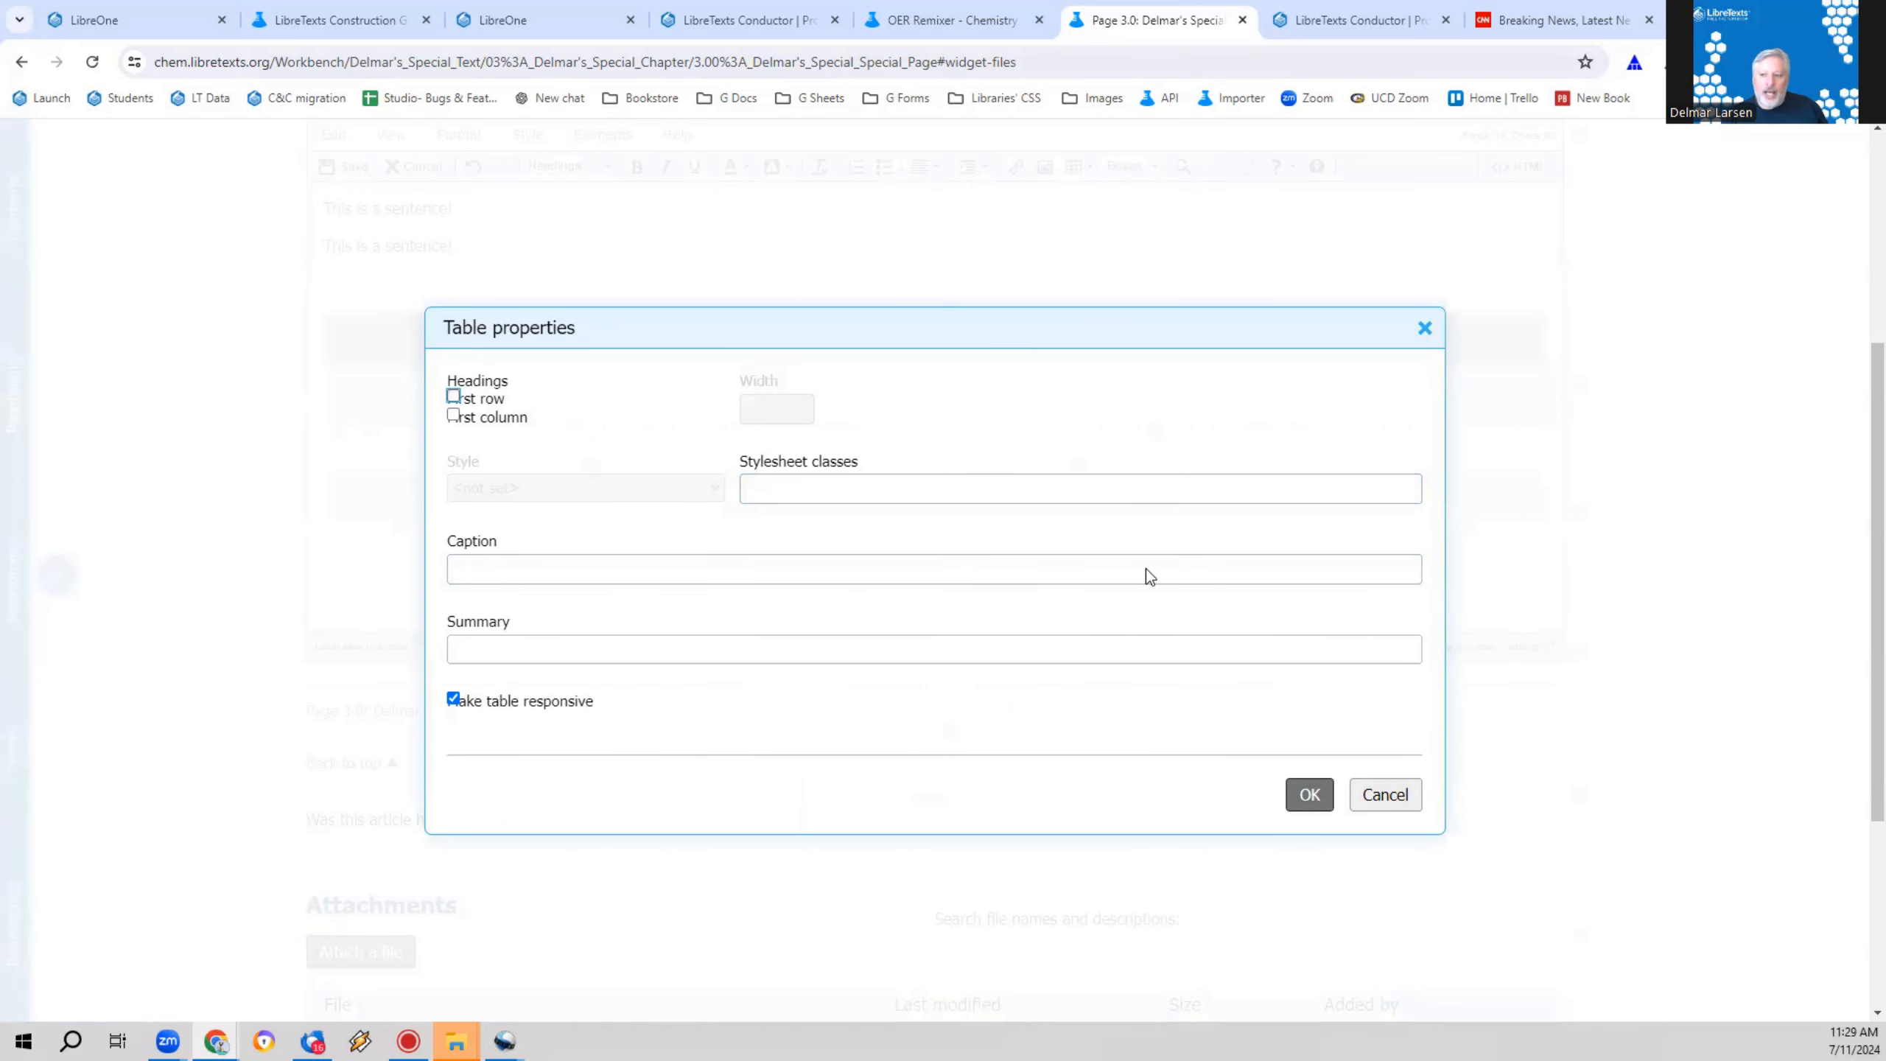
click(478, 402)
click(1309, 794)
click(661, 435)
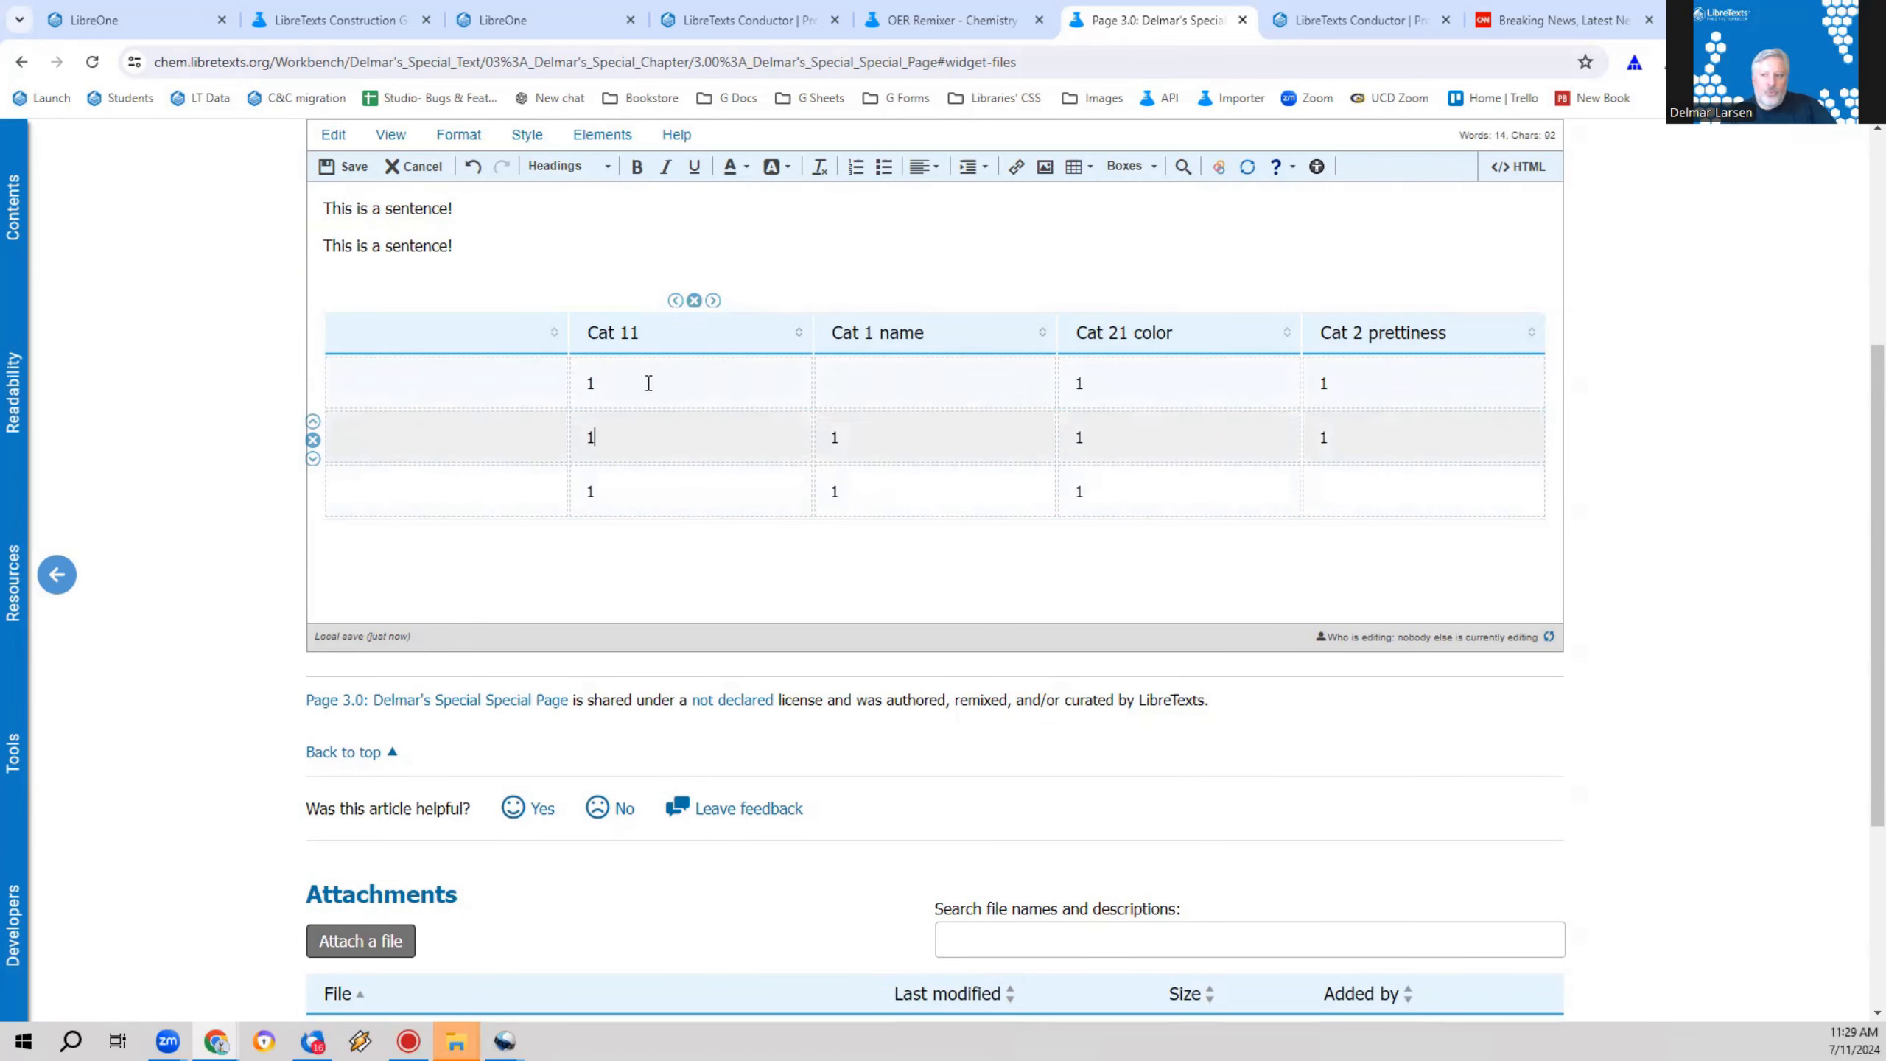
Step: Change the second column's heading to "Cat 1 Owner"
click(651, 332)
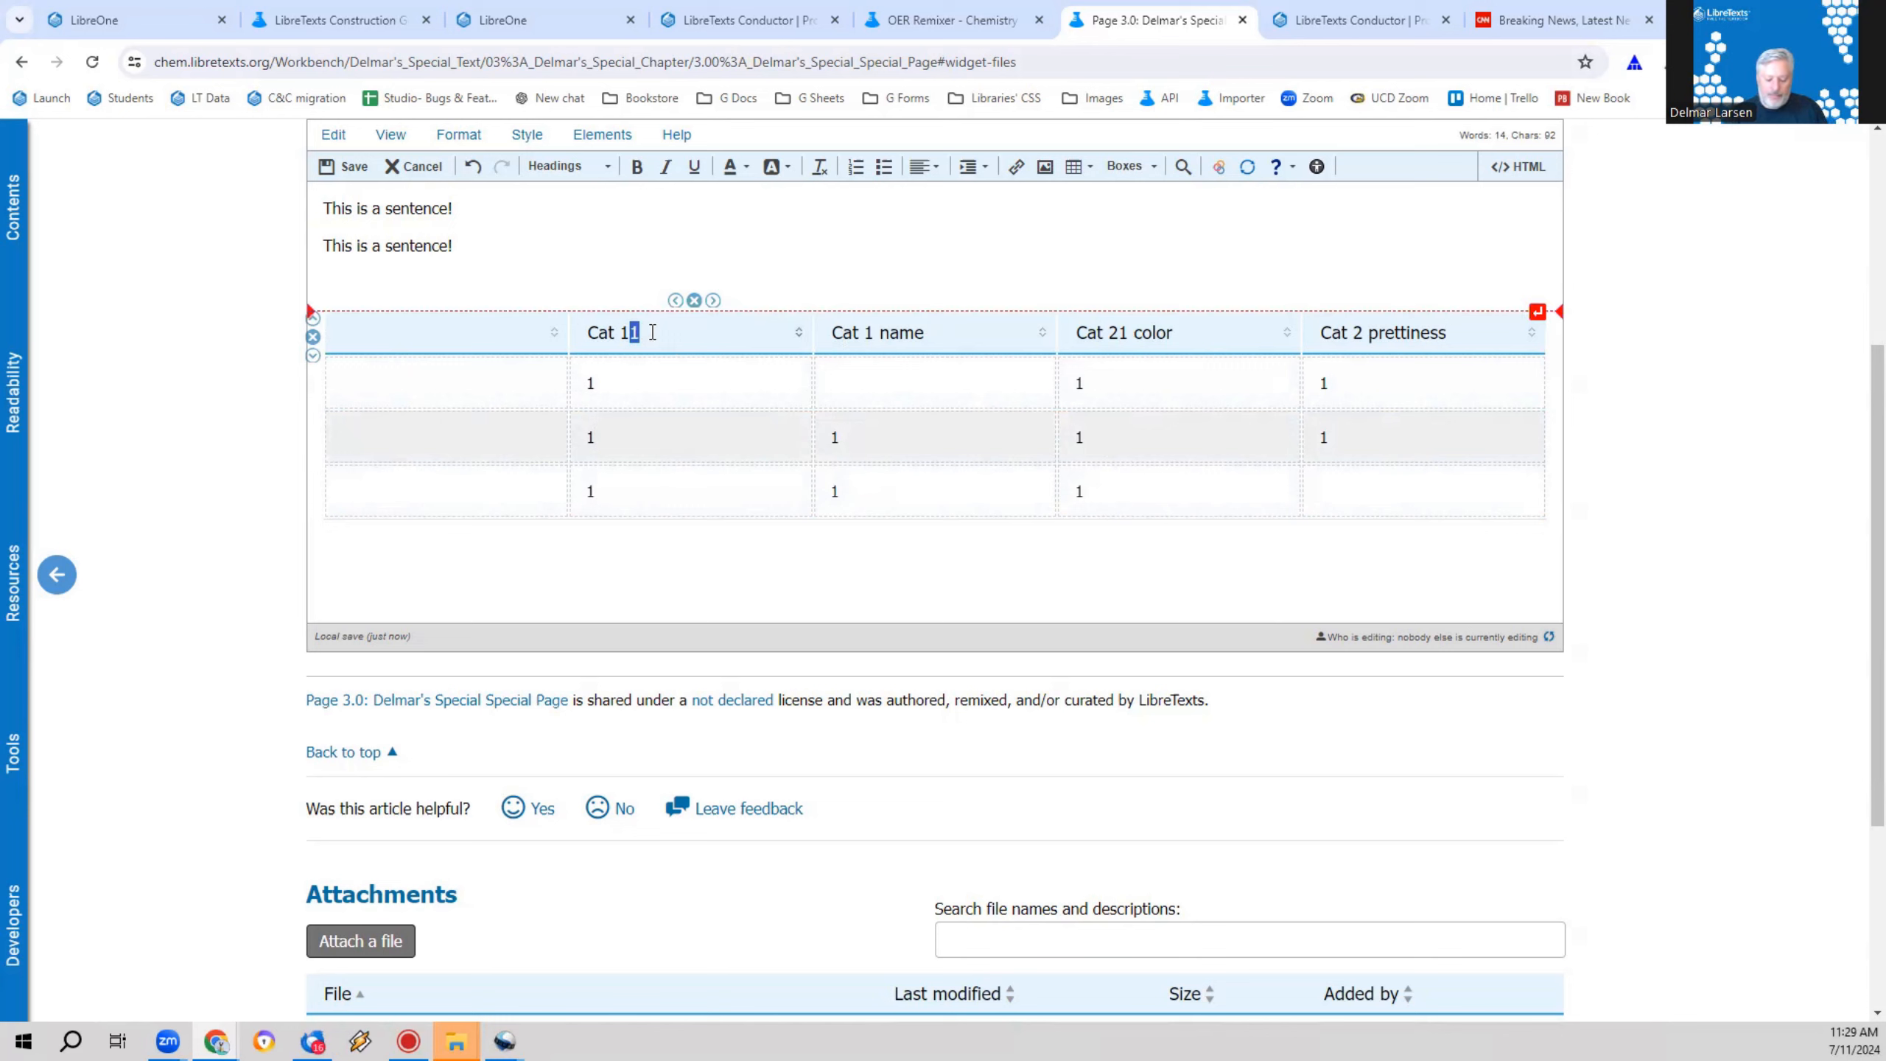
key(BackSpace)
text(0wner)
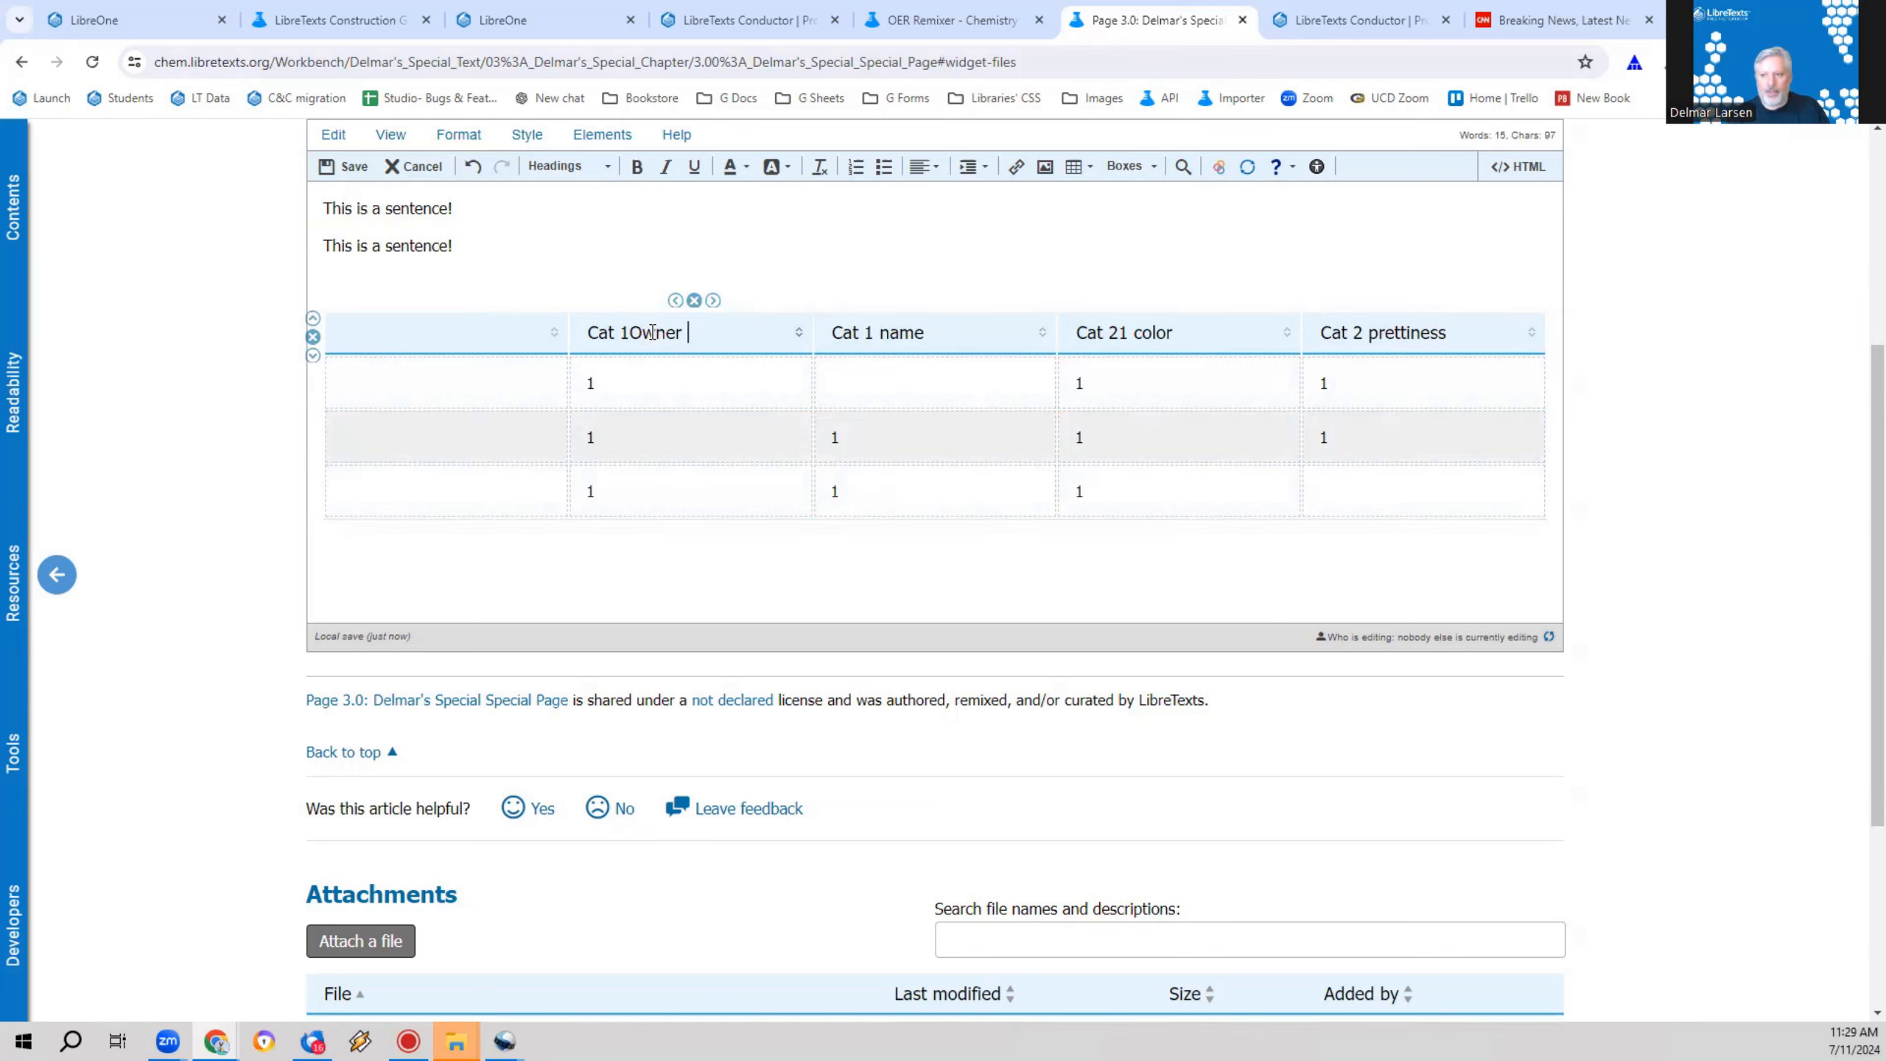
key(Left)
key(Left)
key(Left)
key(Left)
key(Left)
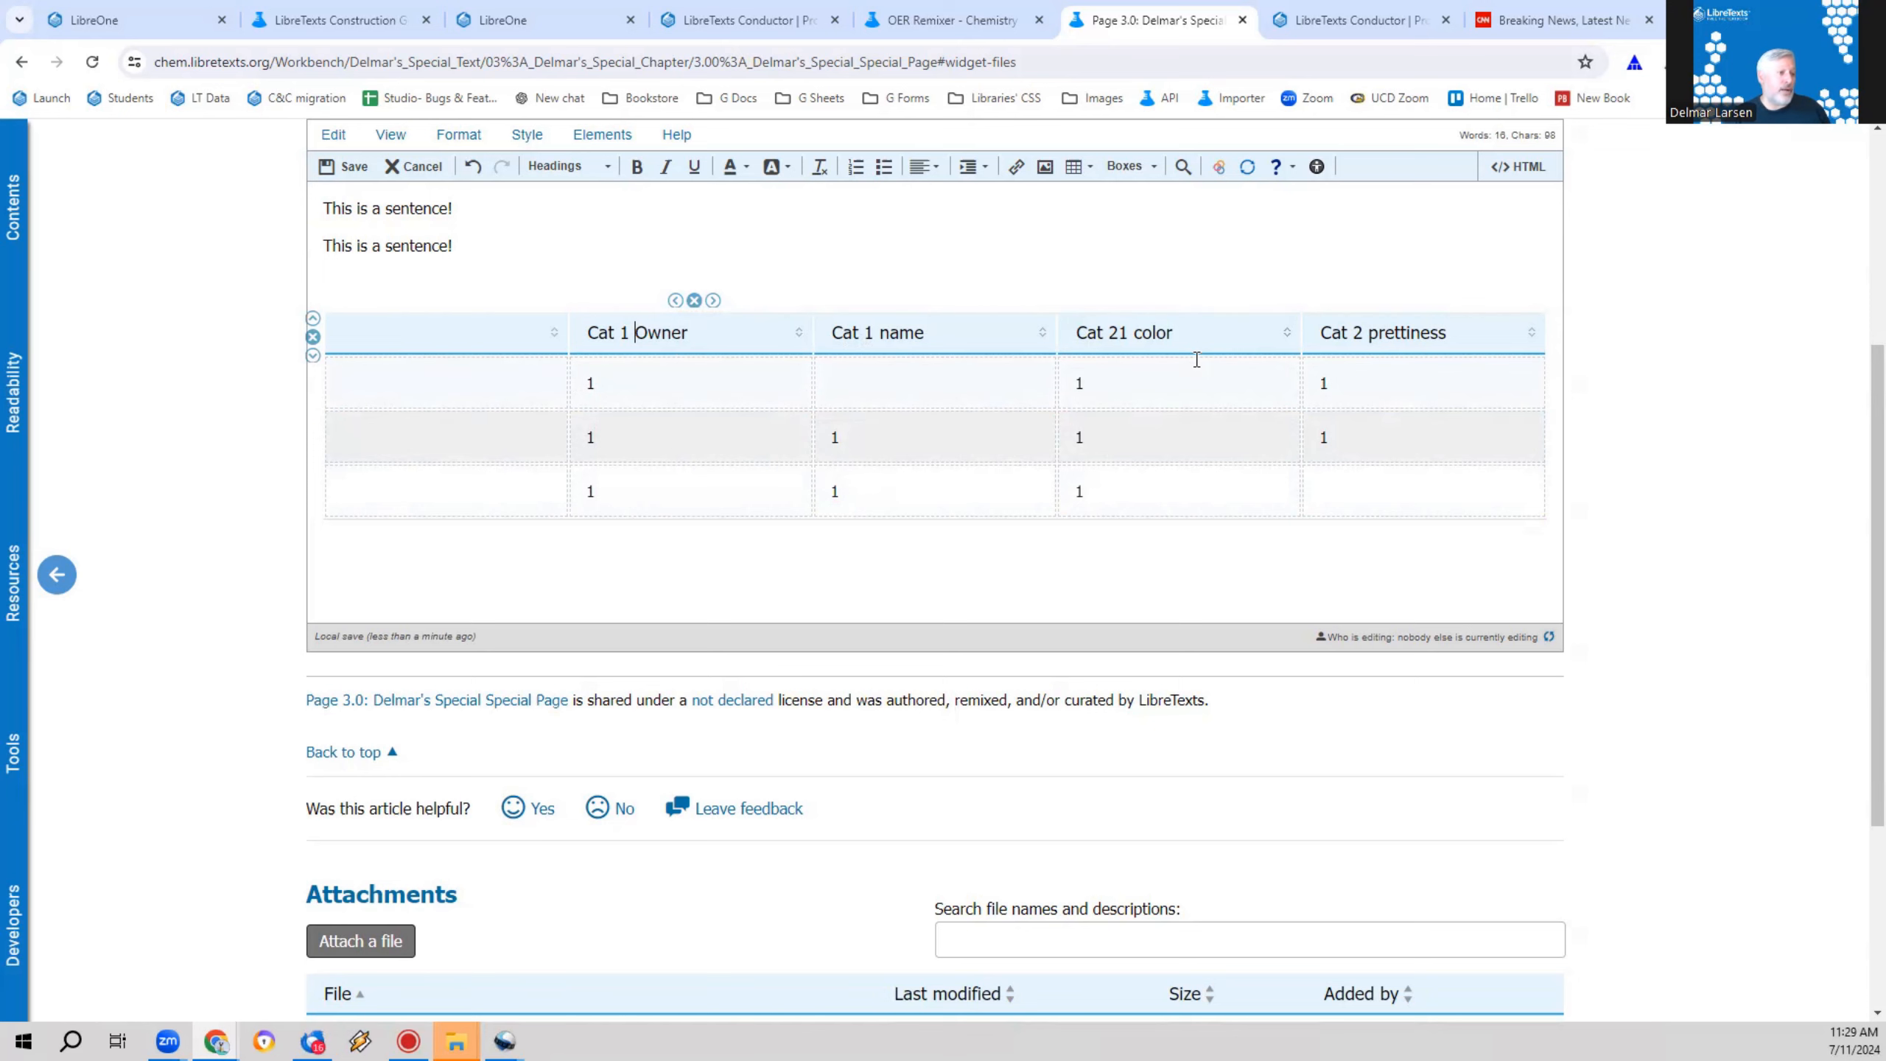
Step: Examine the table's header markup in the HTML source, highlighting the opening thead tag, and return to the visual editor
click(1516, 167)
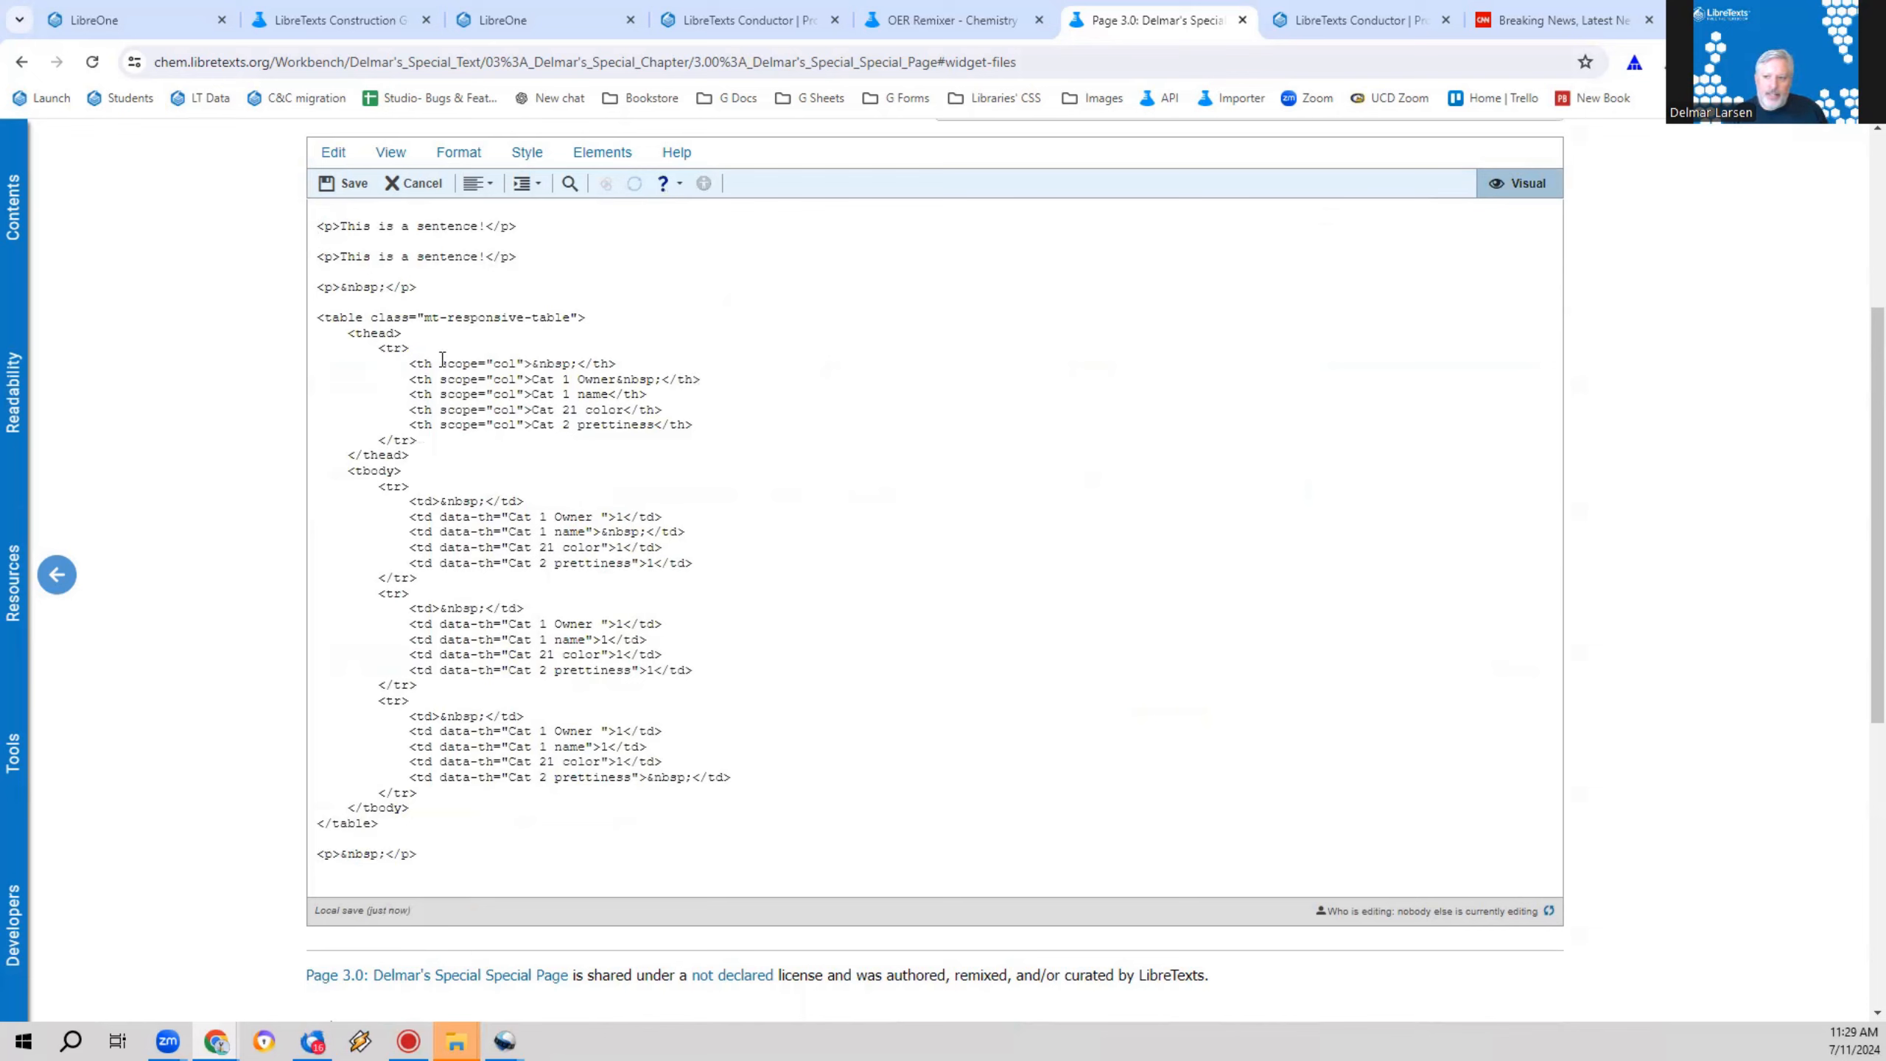
drag(348, 333, 407, 332)
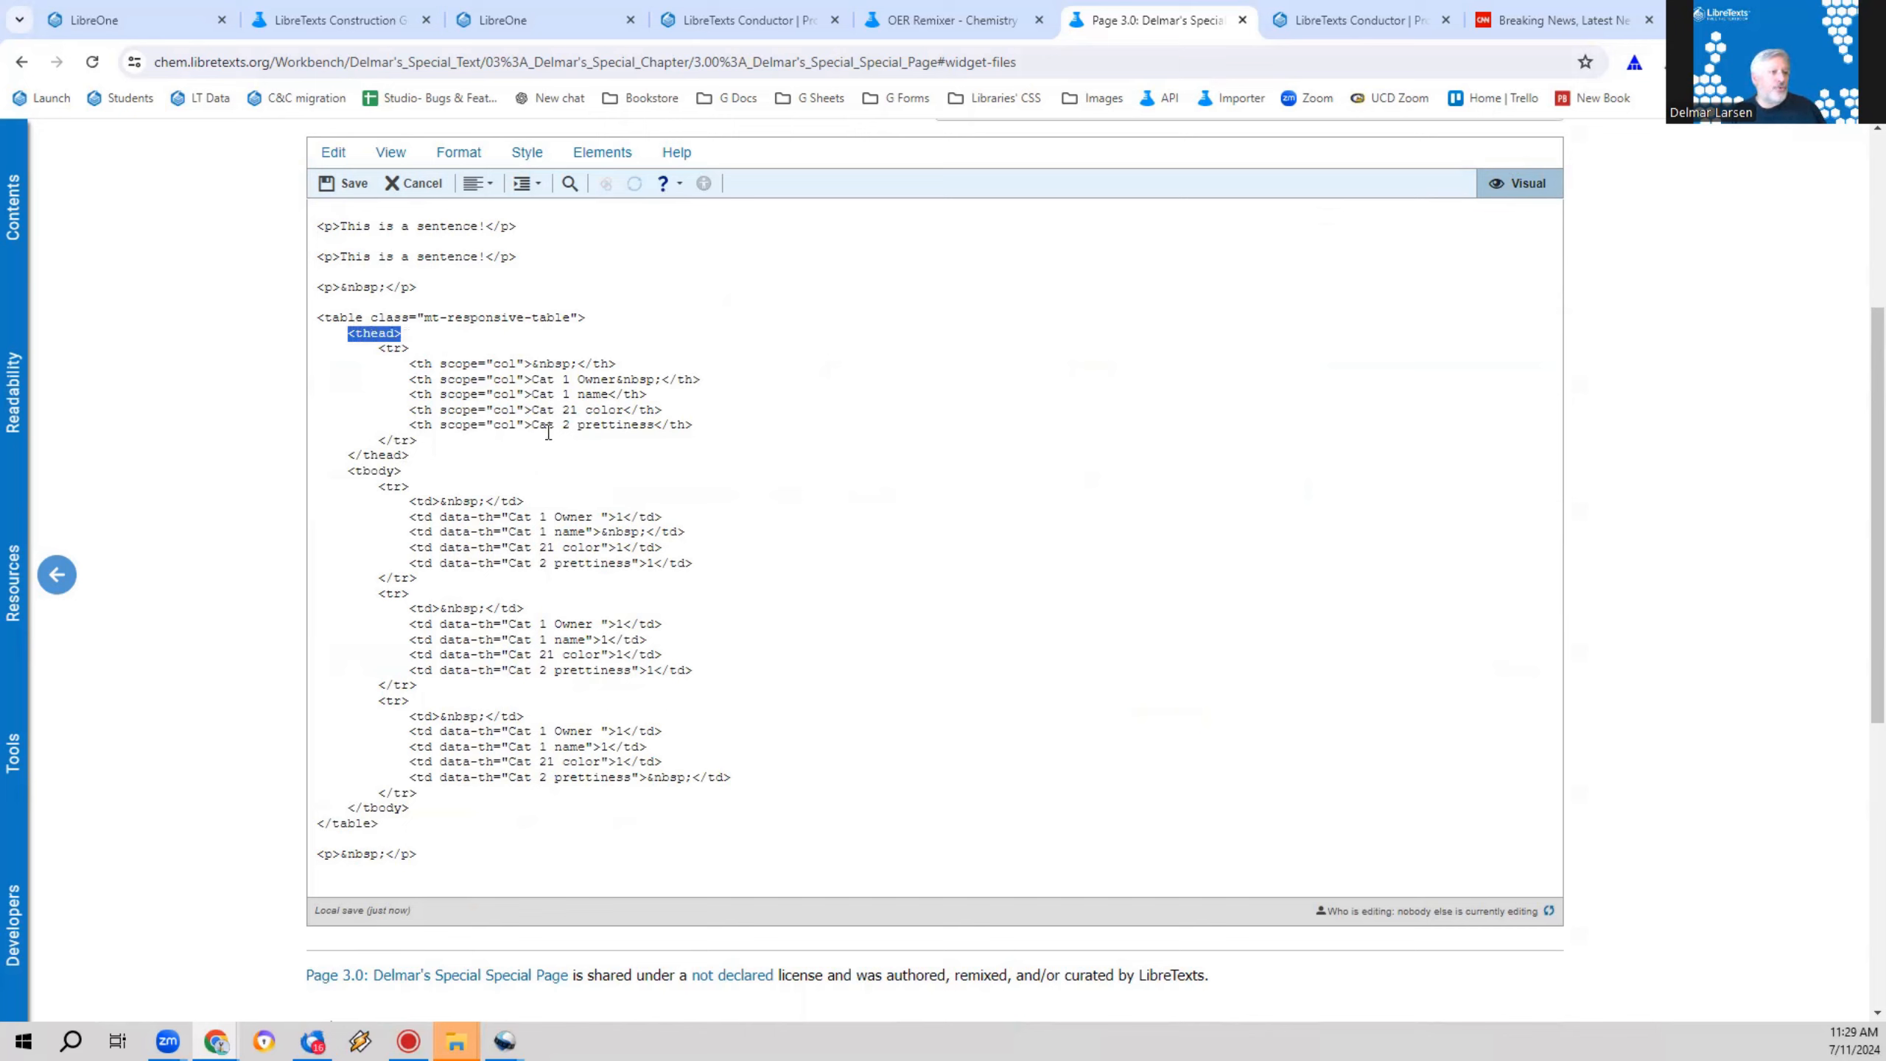
click(1492, 181)
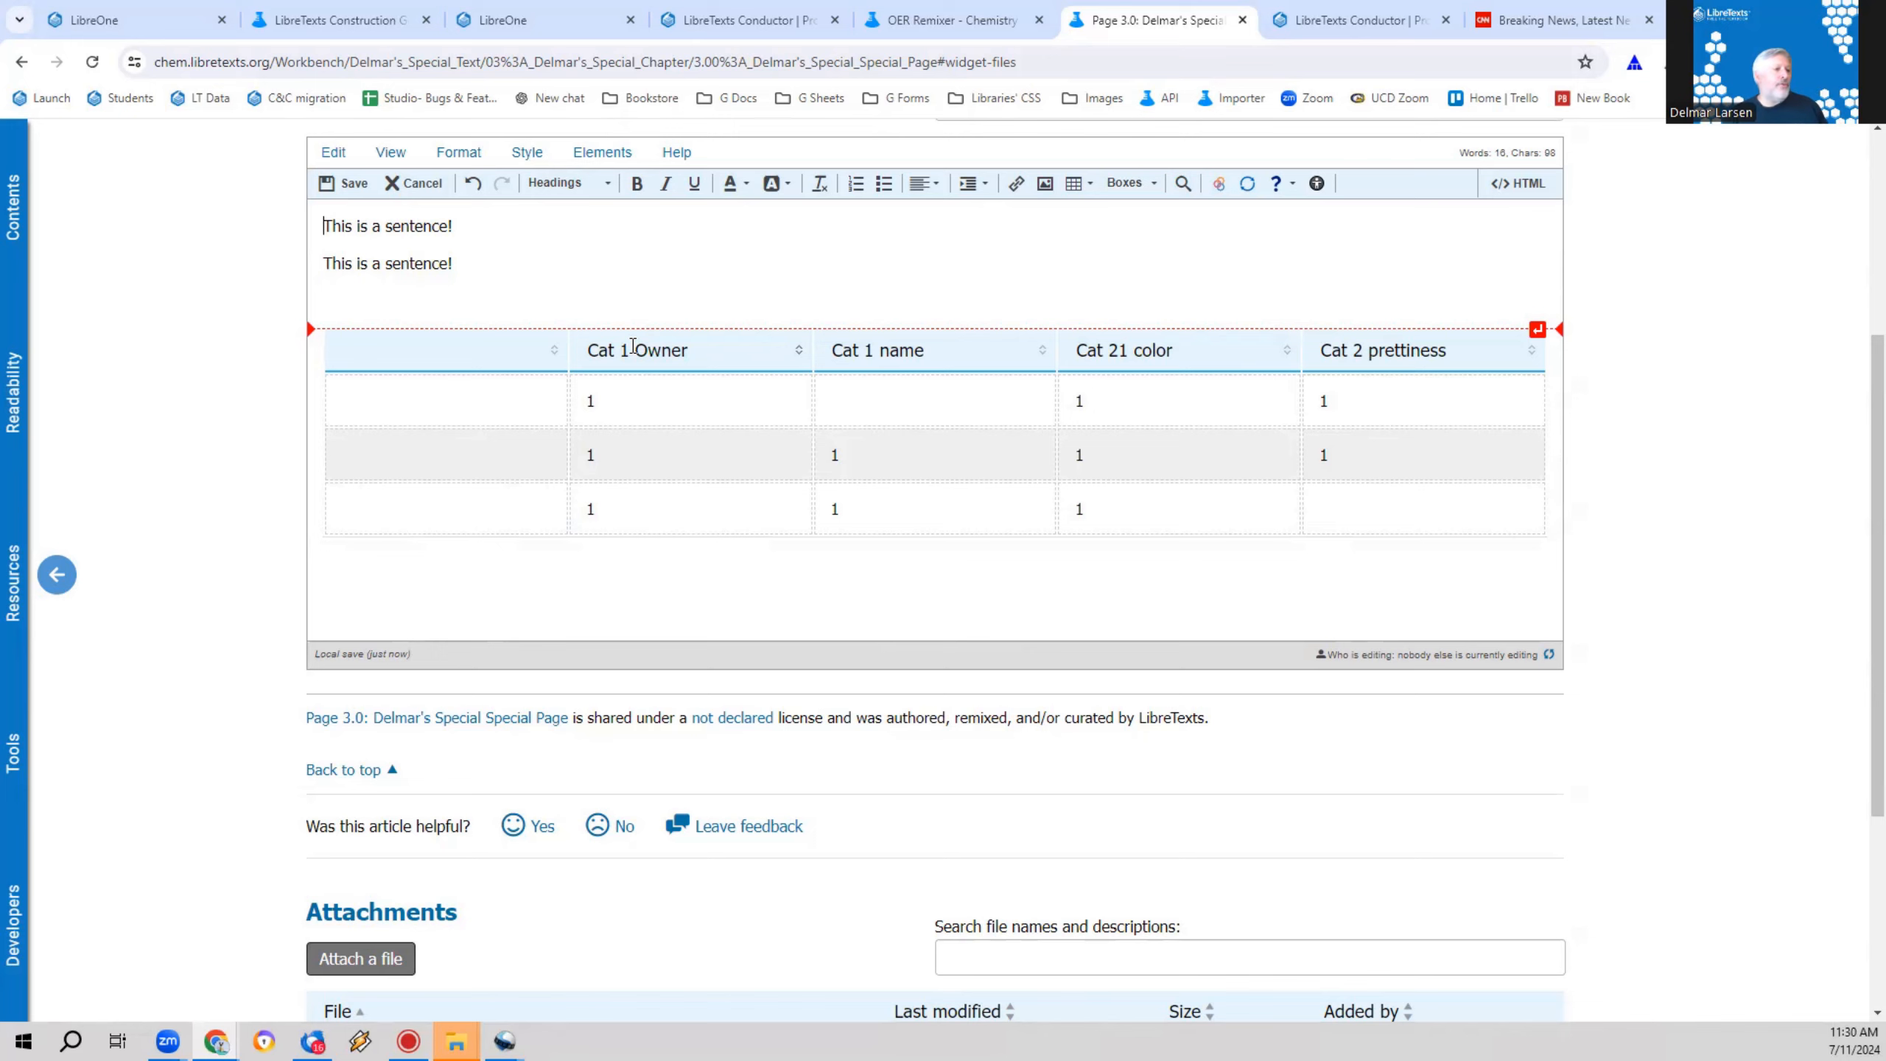
Step: Open the book project's accessibility page in Conductor and look through all columns of the Accessibility Compliance Review Matrix
click(339, 20)
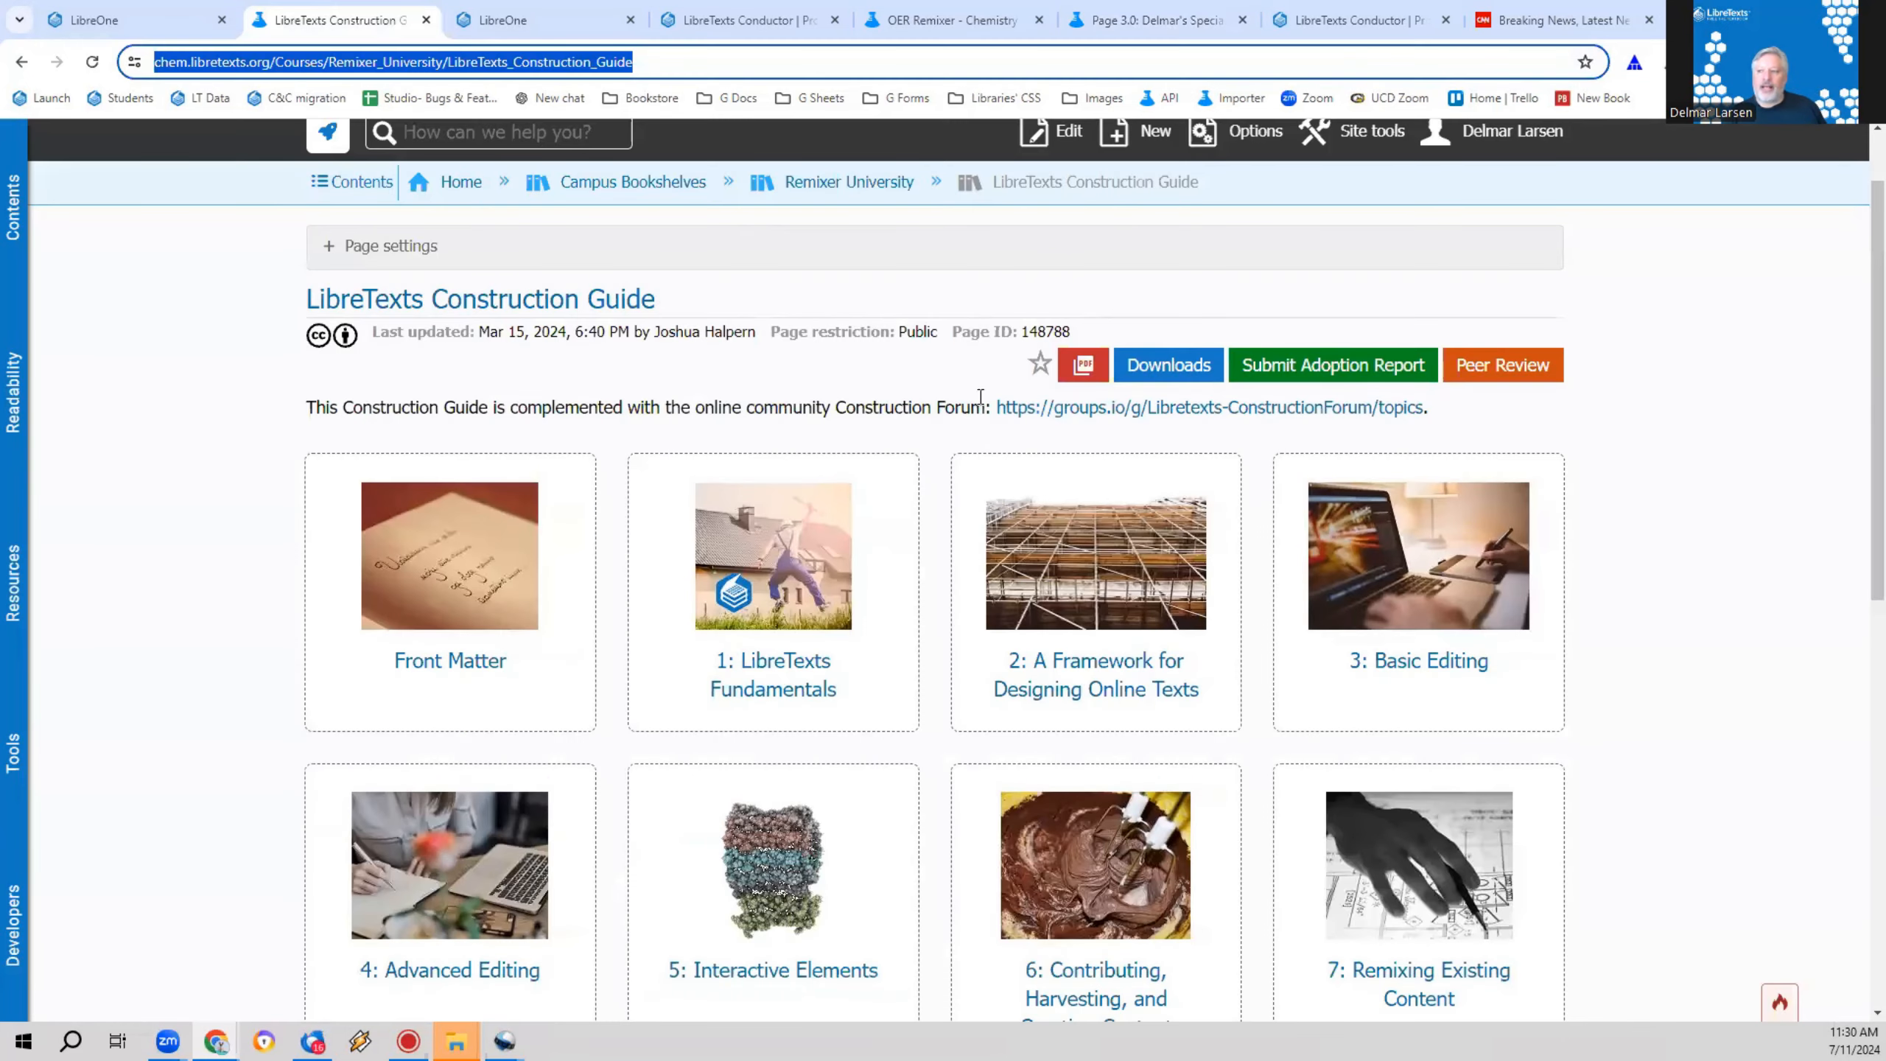
click(95, 9)
click(468, 10)
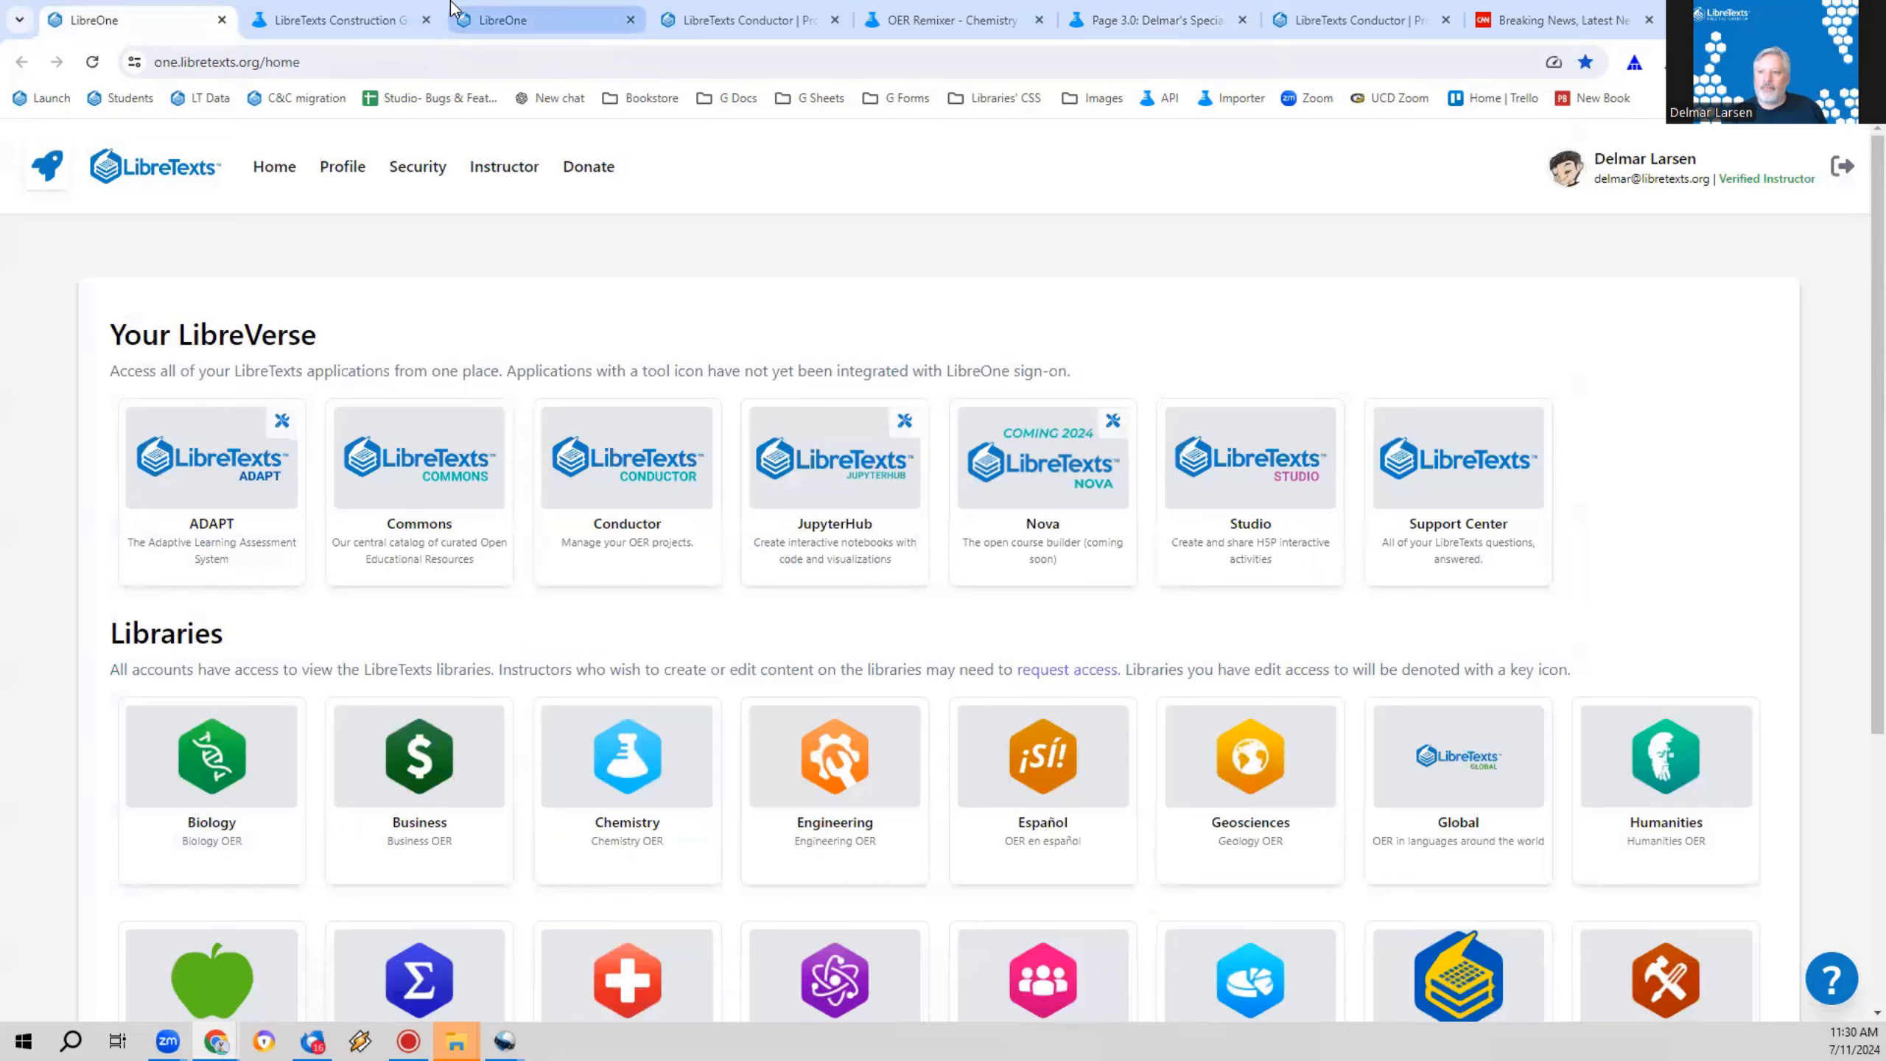
click(338, 15)
click(681, 7)
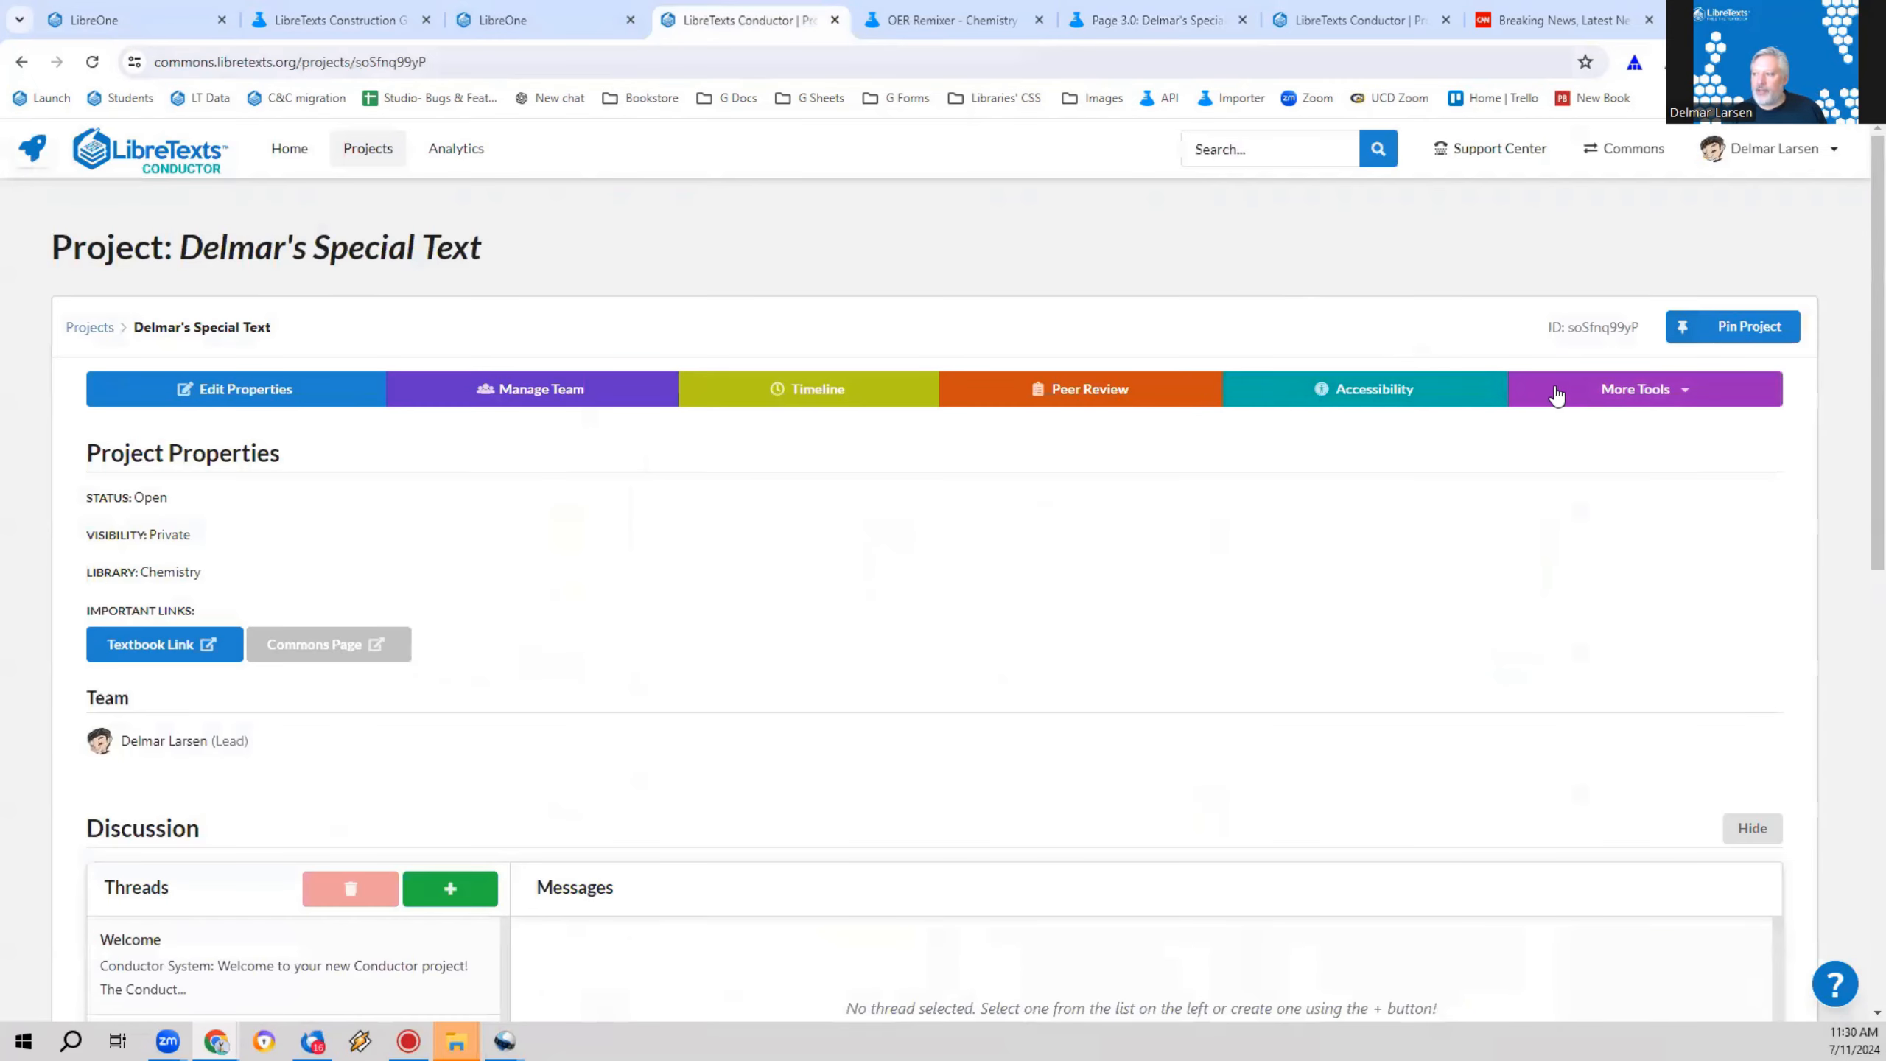
click(1433, 389)
scroll(446, 646, down, 1)
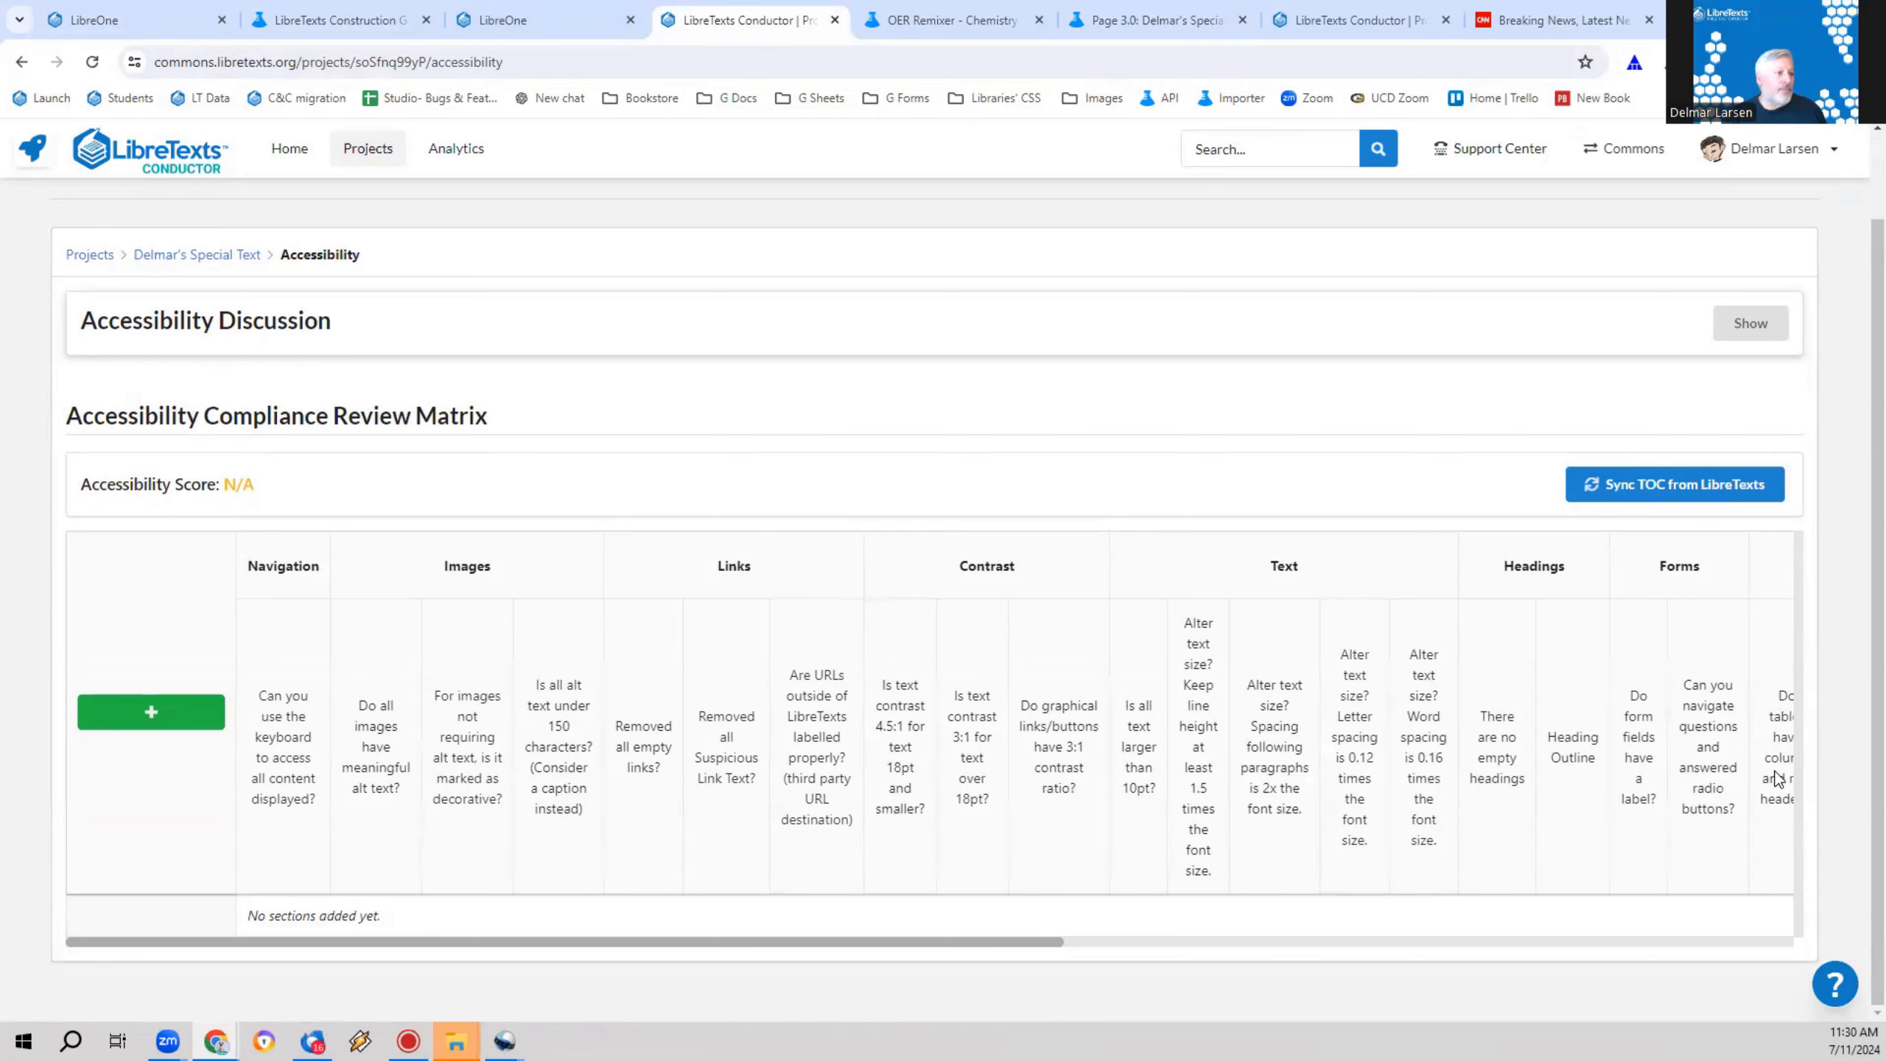
drag(1051, 943, 1794, 923)
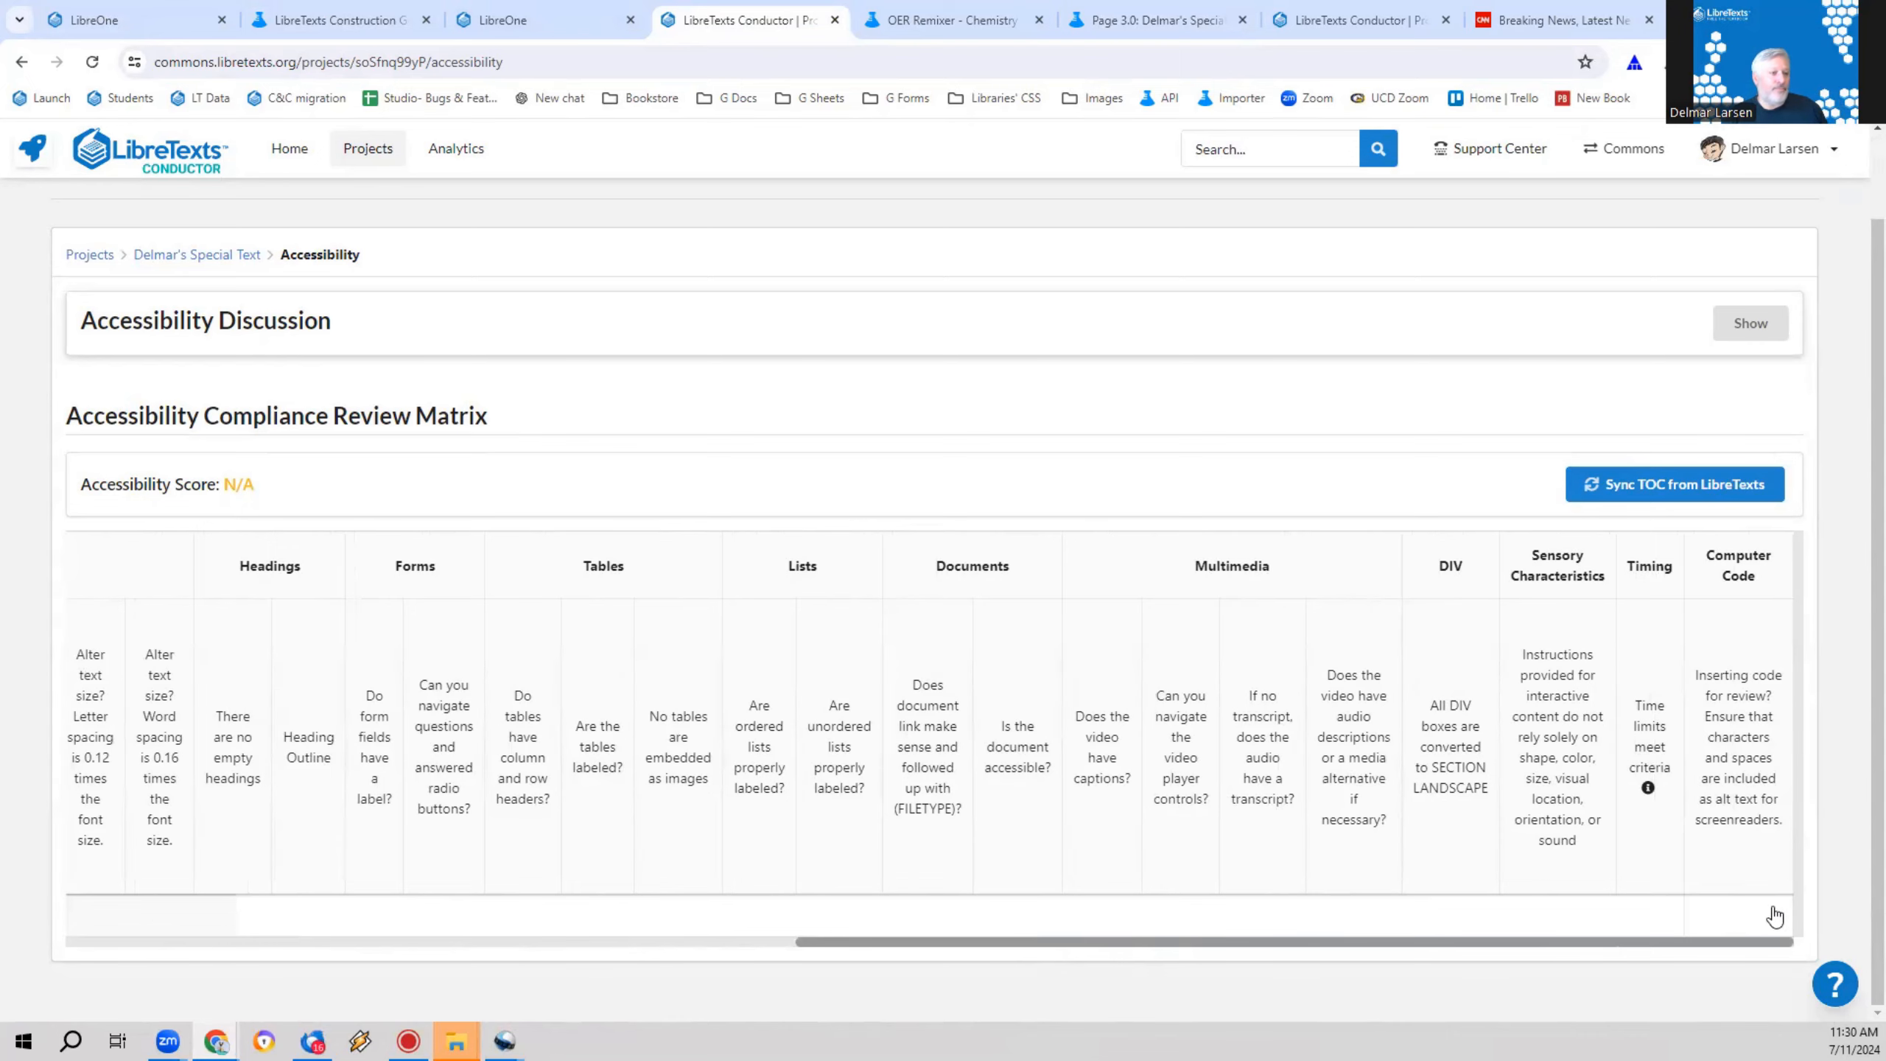
drag(1794, 924, 965, 927)
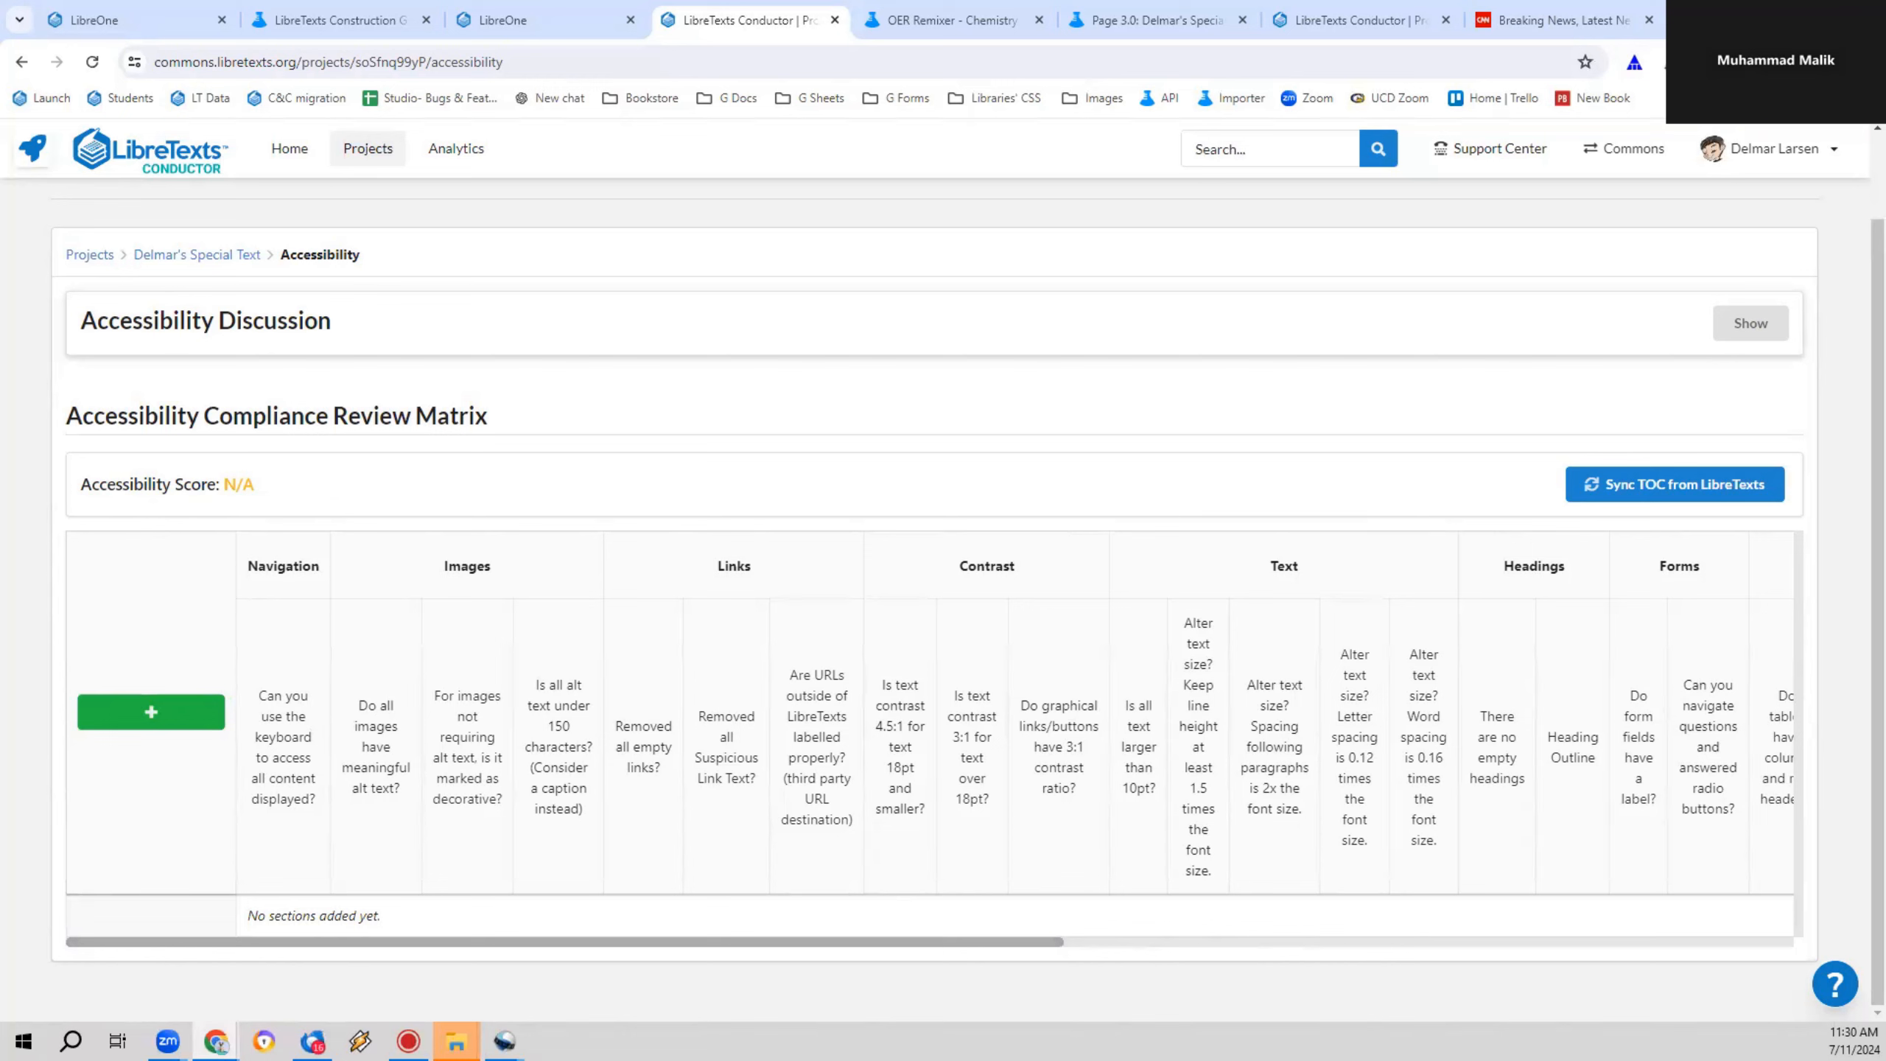
Step: Return to the page being edited and set the table's first column as headings in addition to its first row
click(556, 10)
click(812, 10)
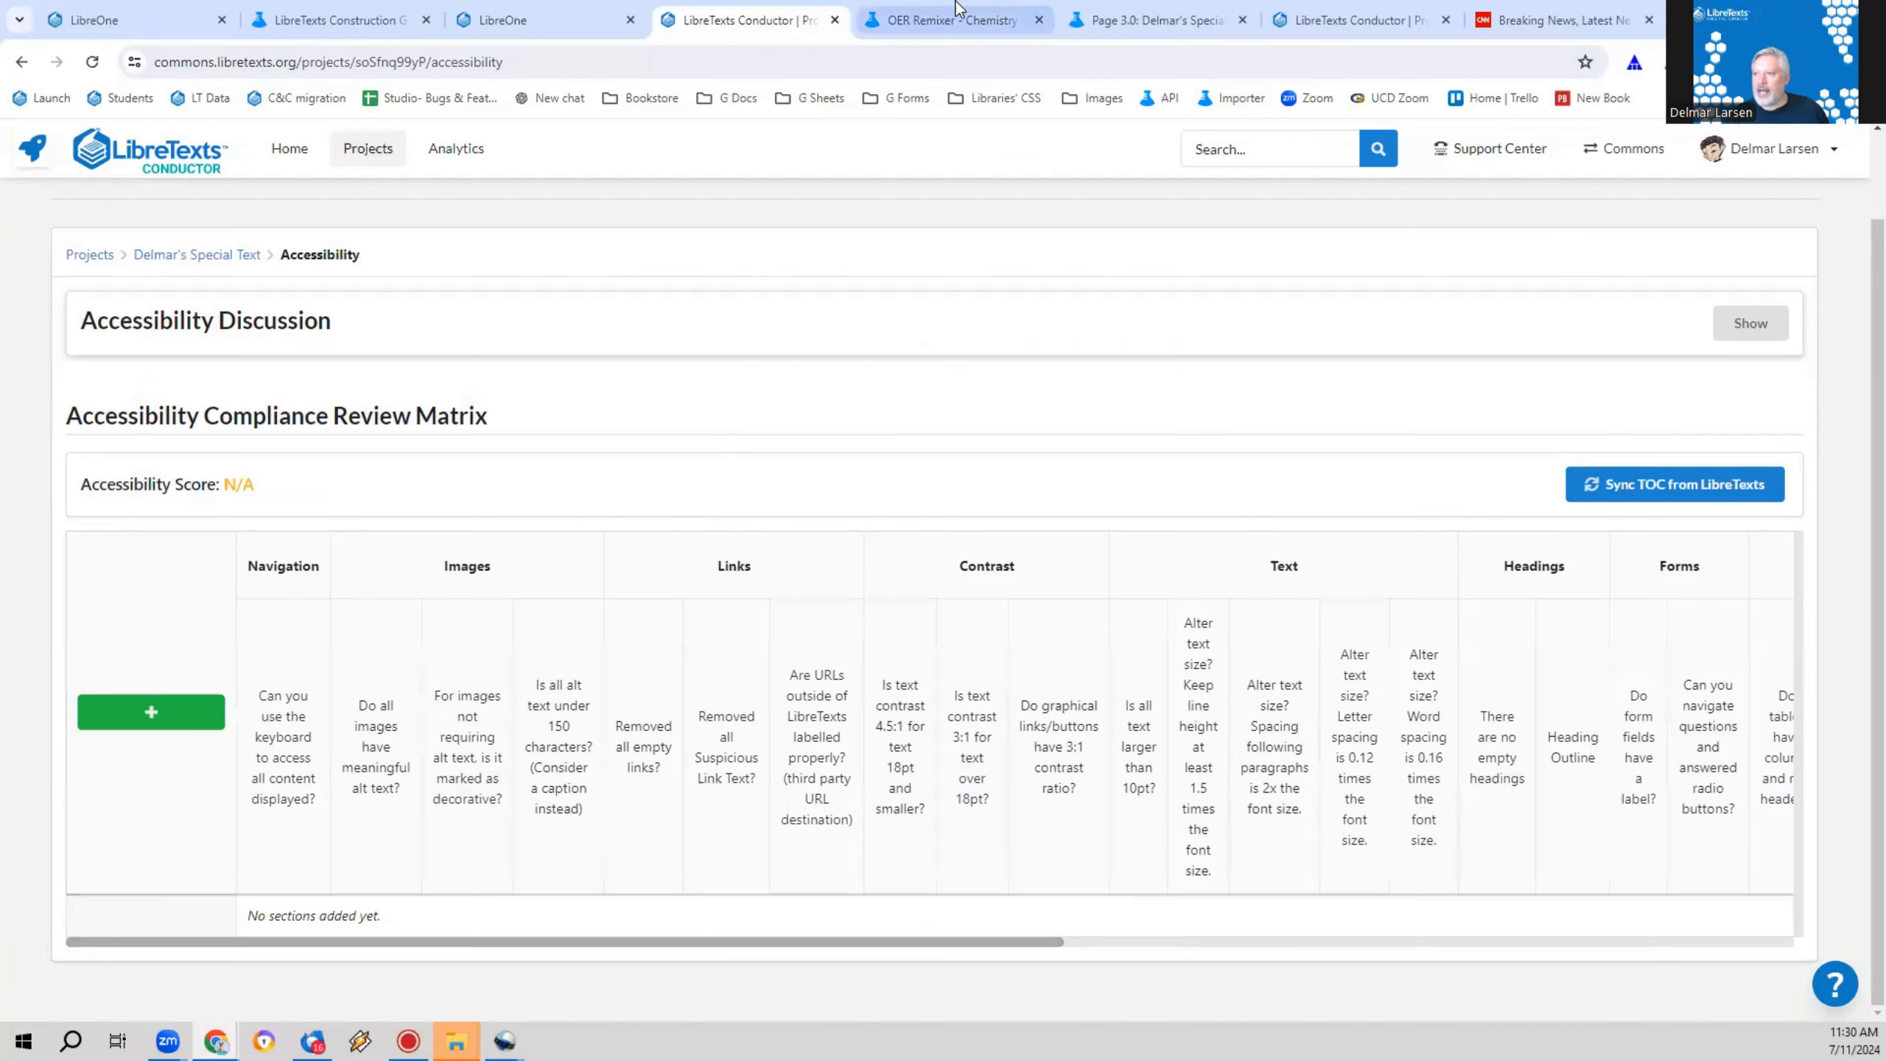
click(958, 10)
click(1160, 16)
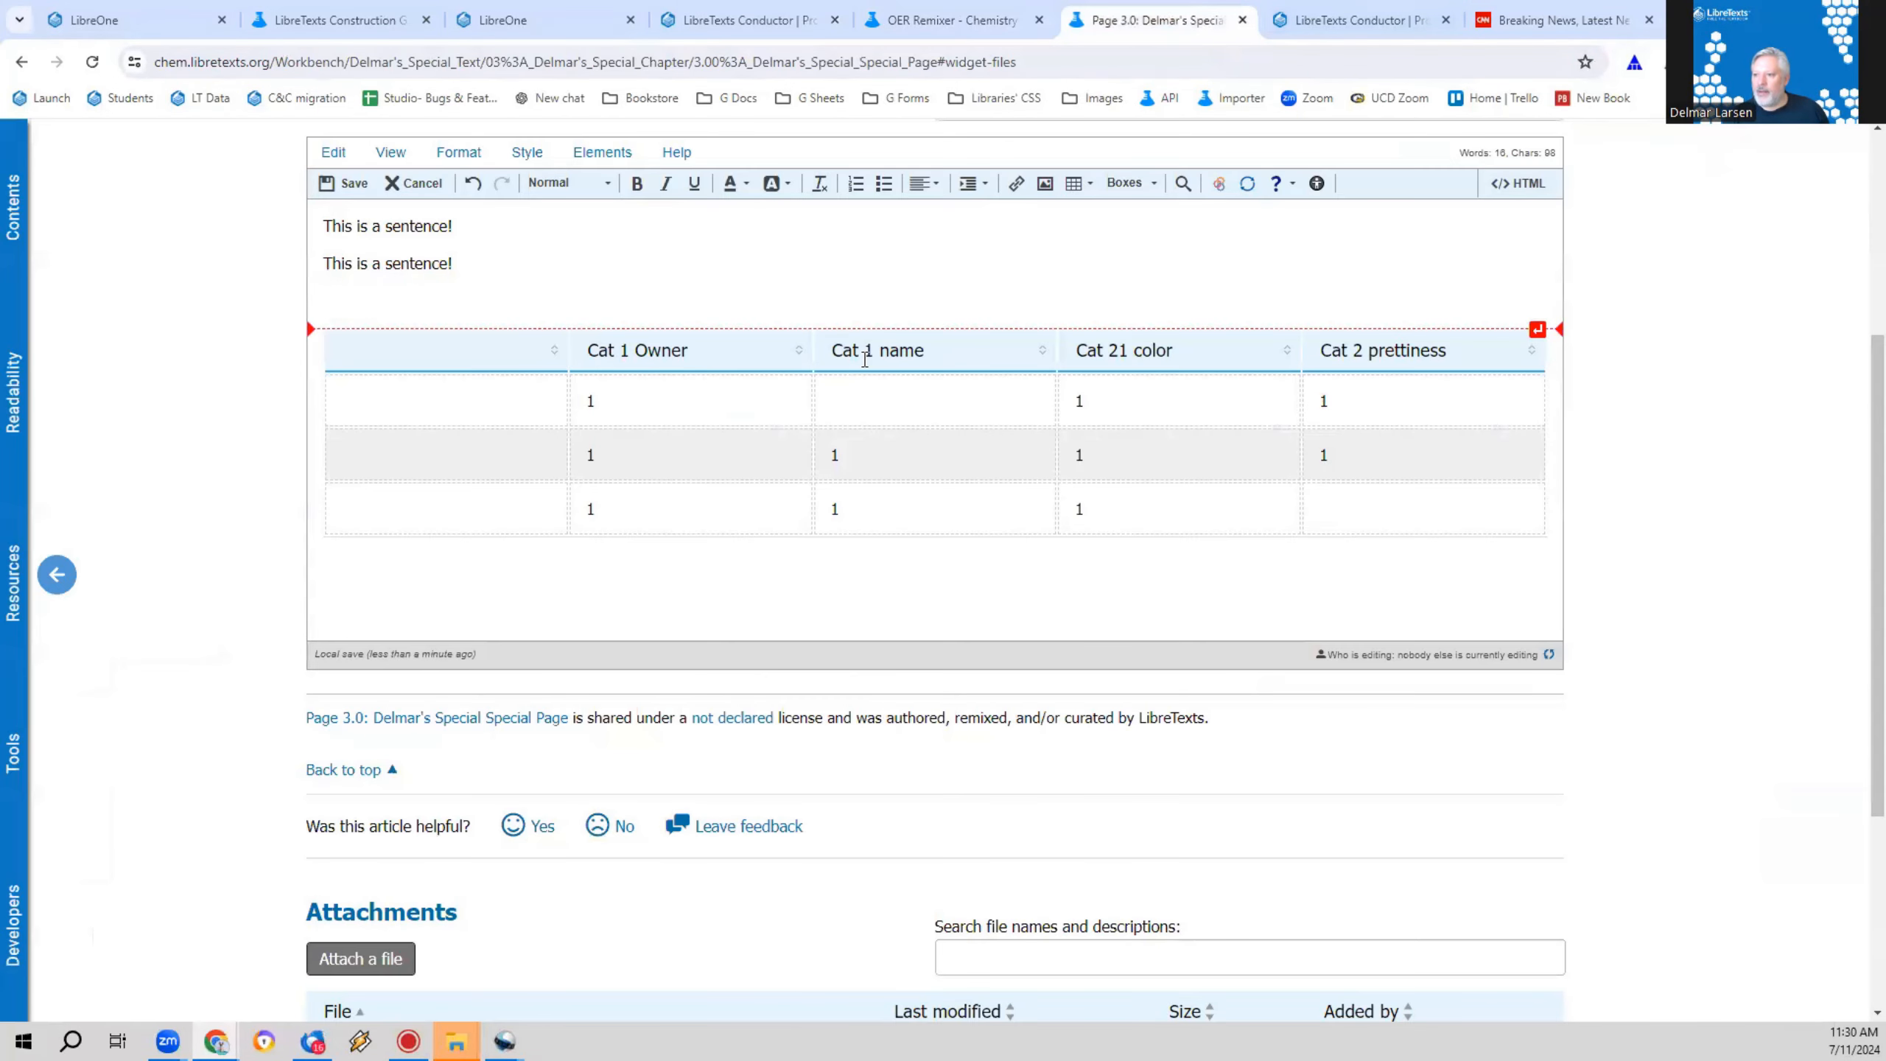
right_click(847, 415)
click(903, 801)
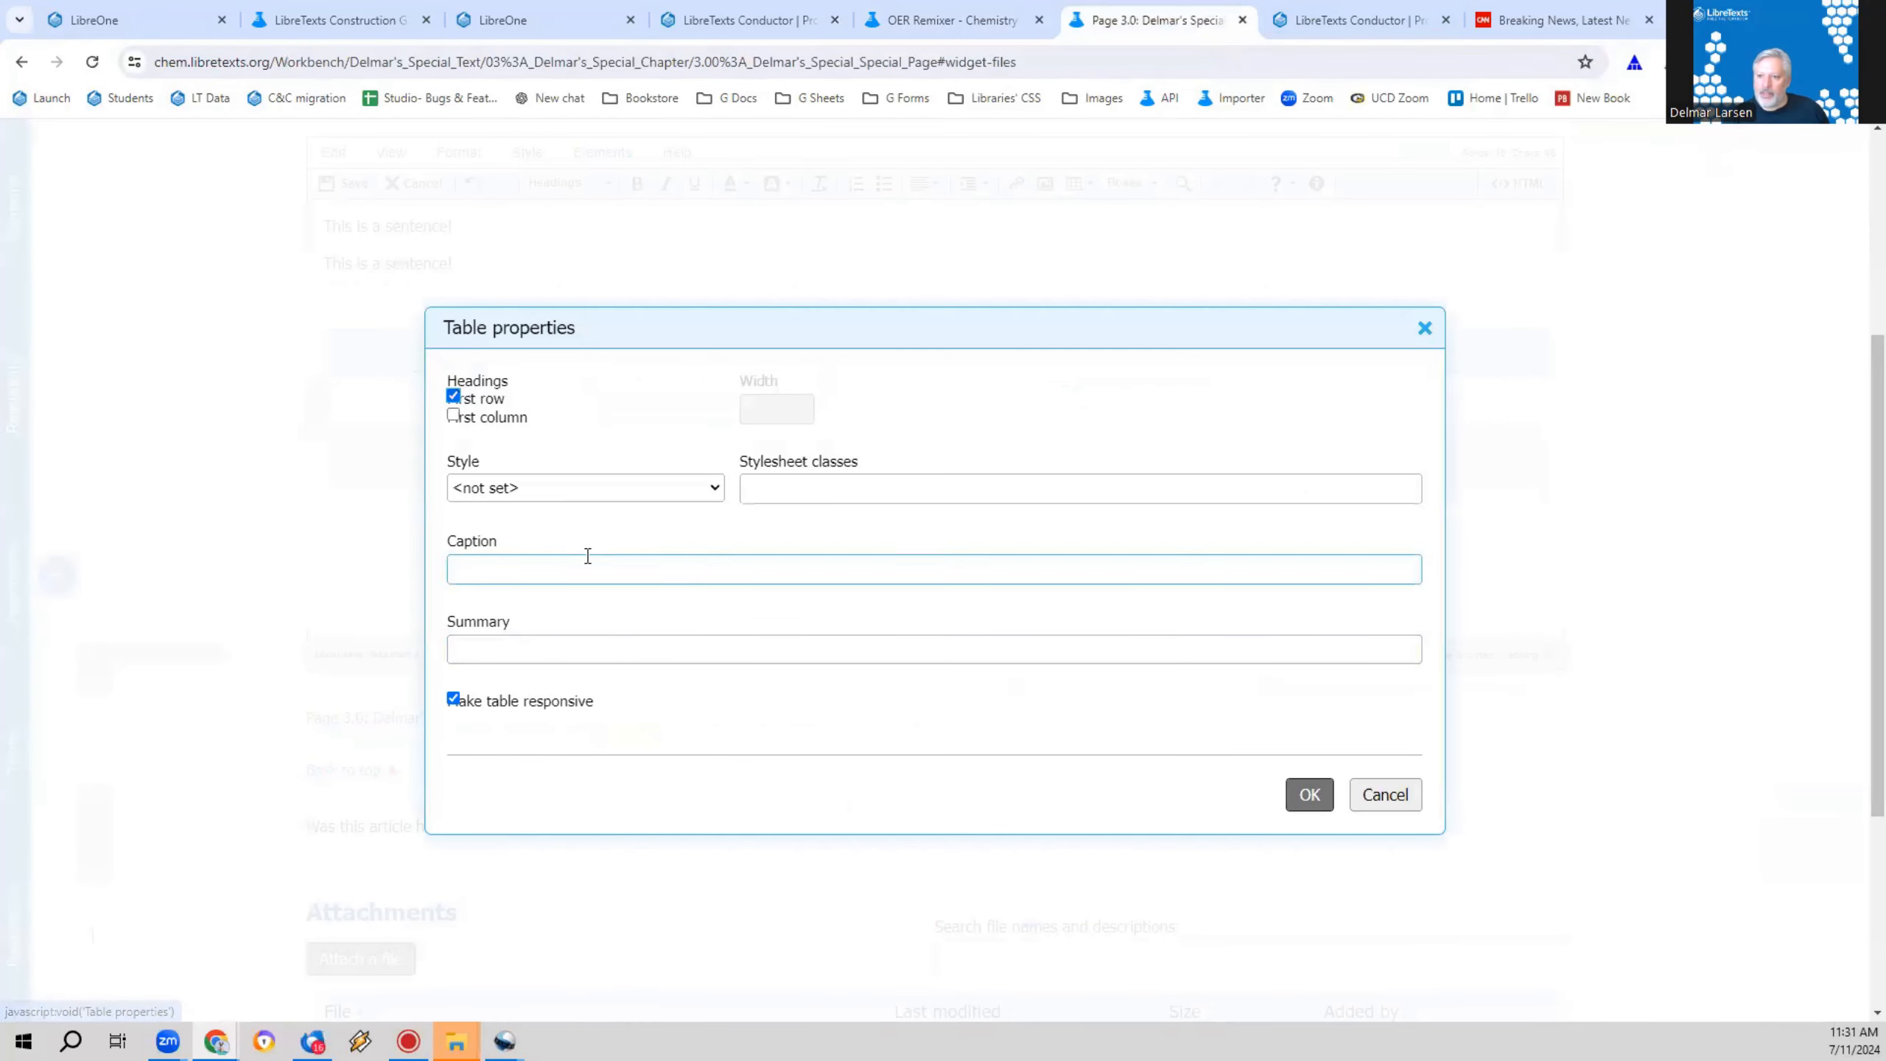
click(484, 418)
click(485, 402)
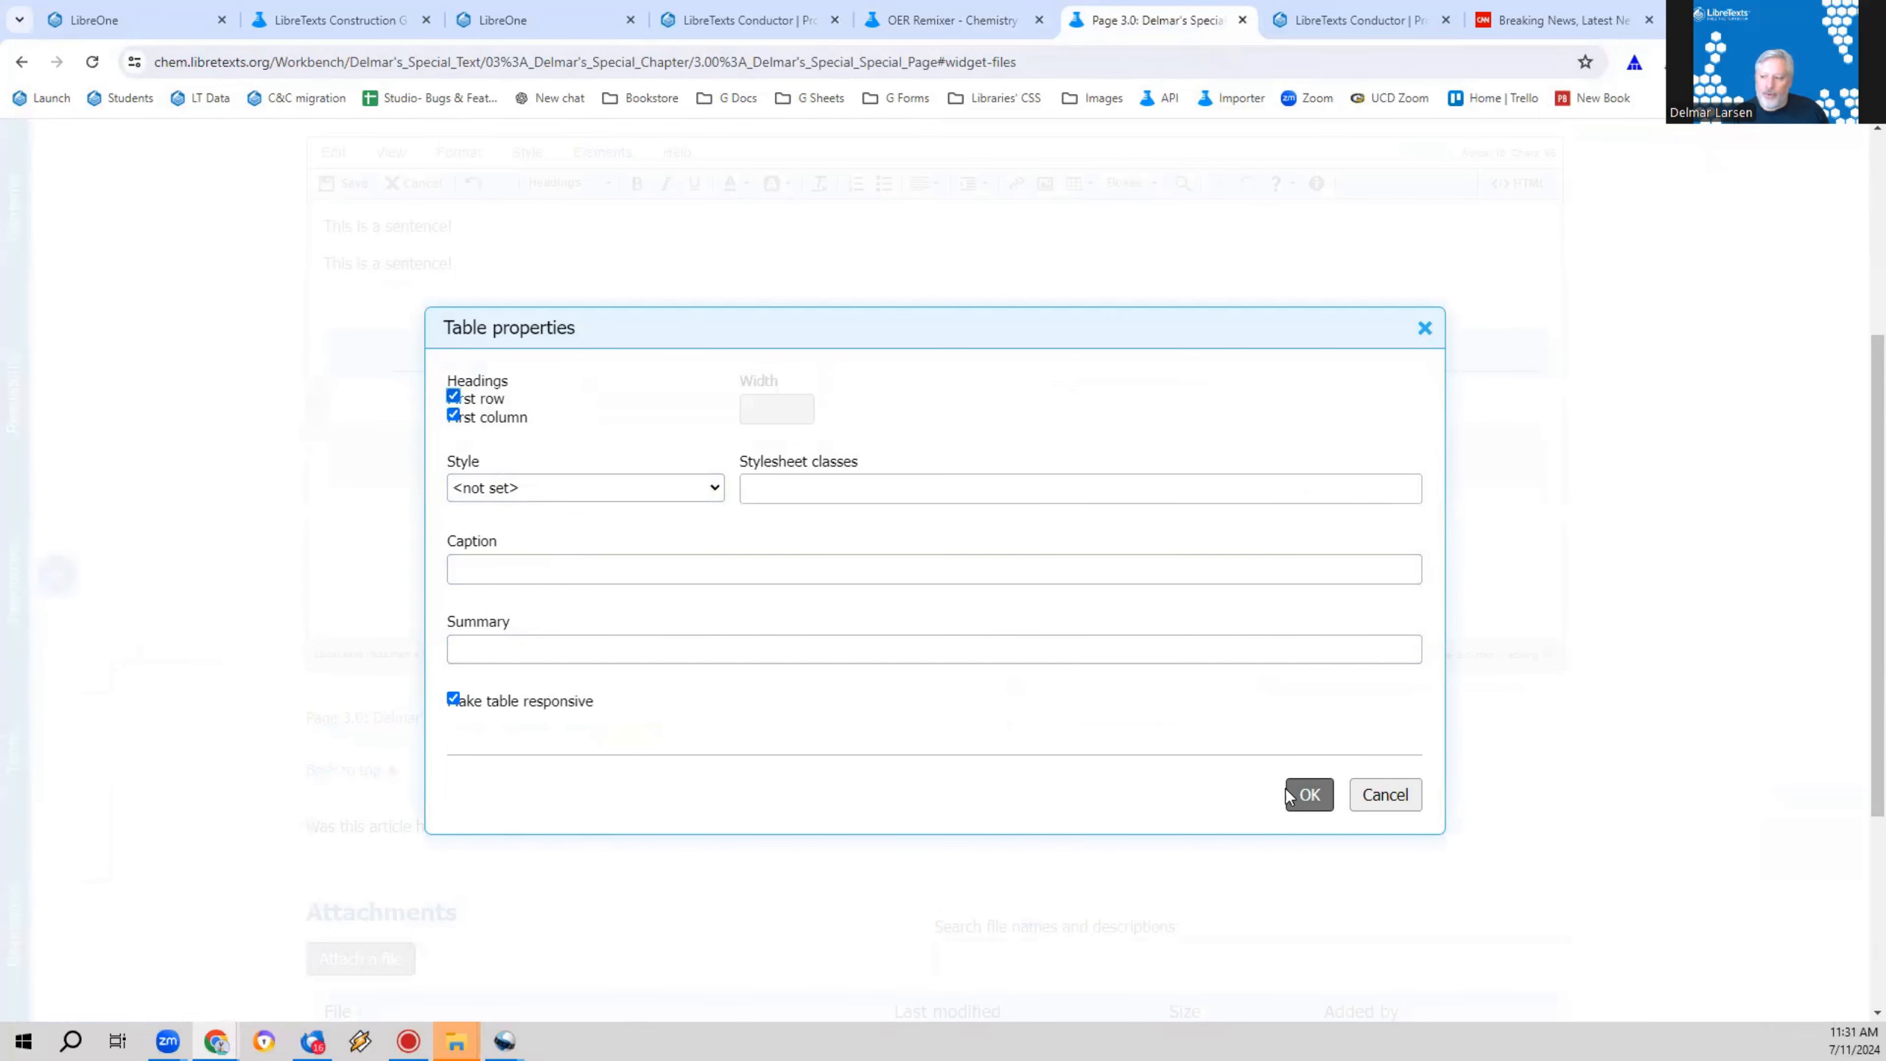
click(1294, 793)
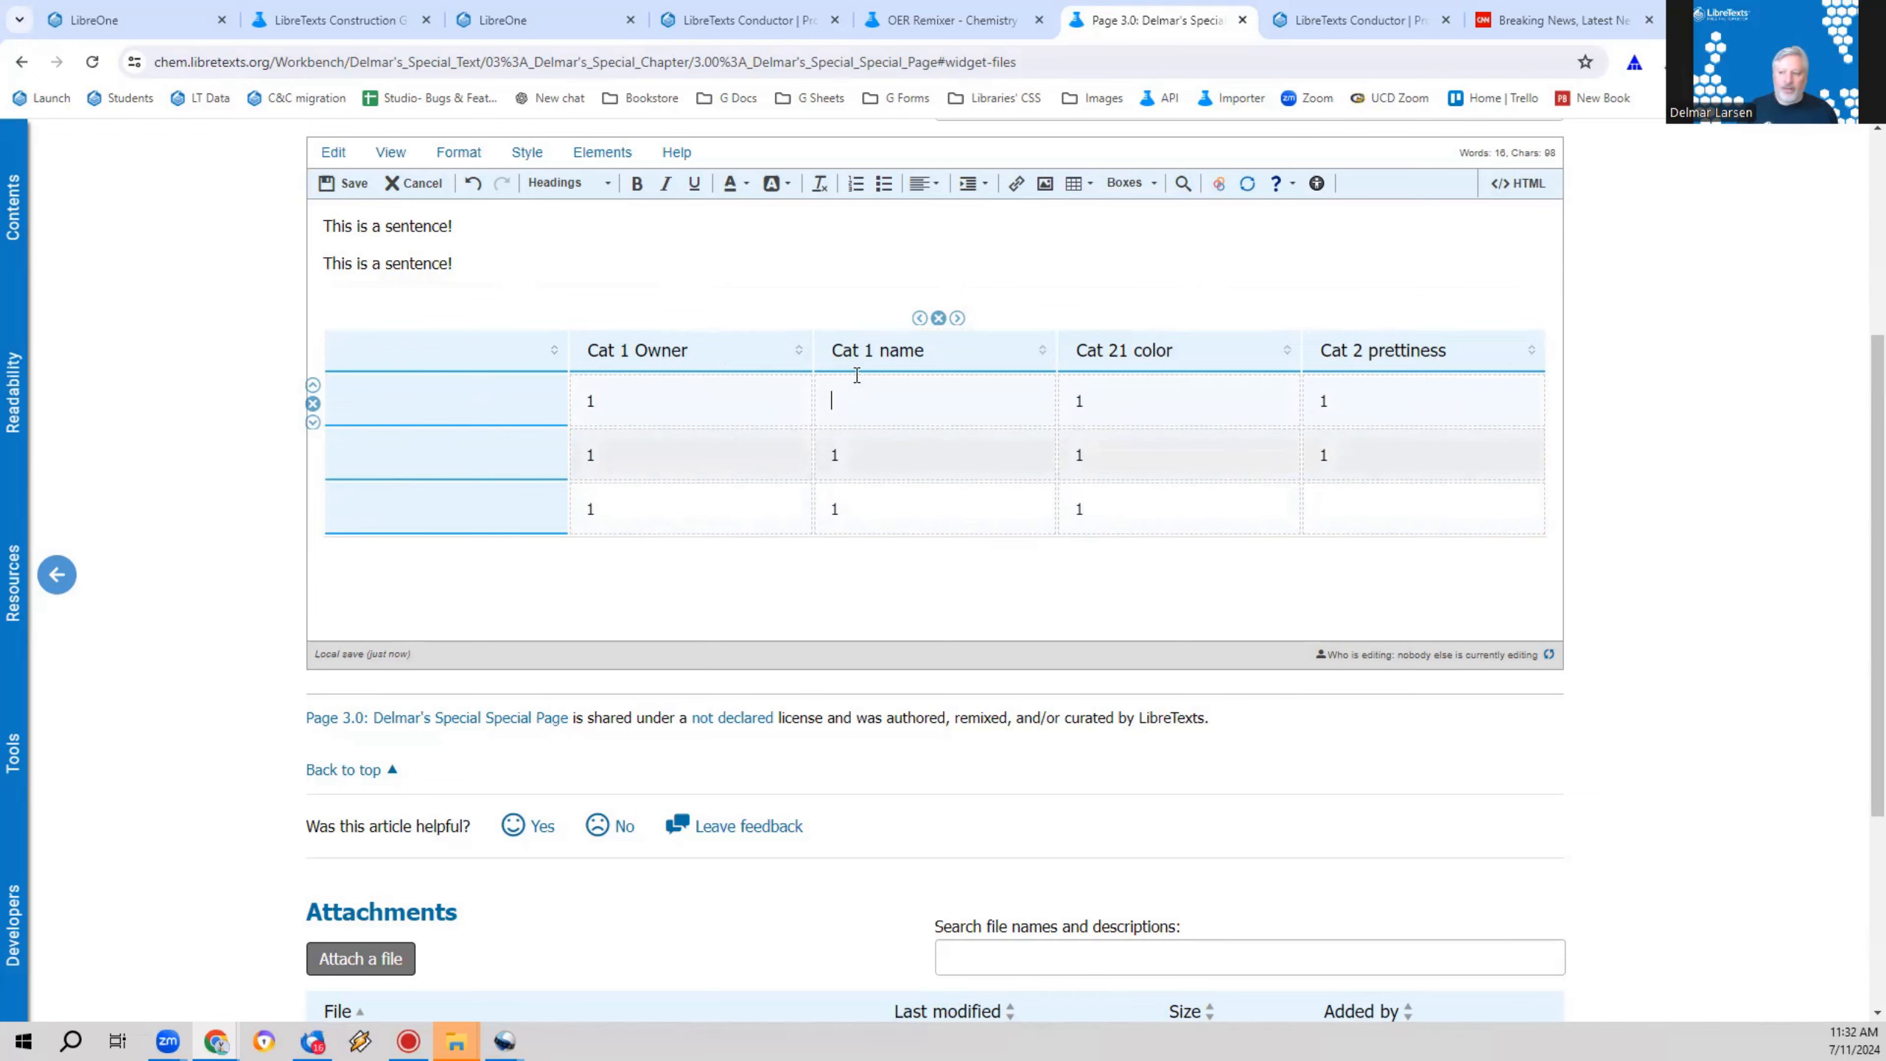
Step: Examine the row-scope attributes of the table's first-column headings in the HTML source
click(1518, 183)
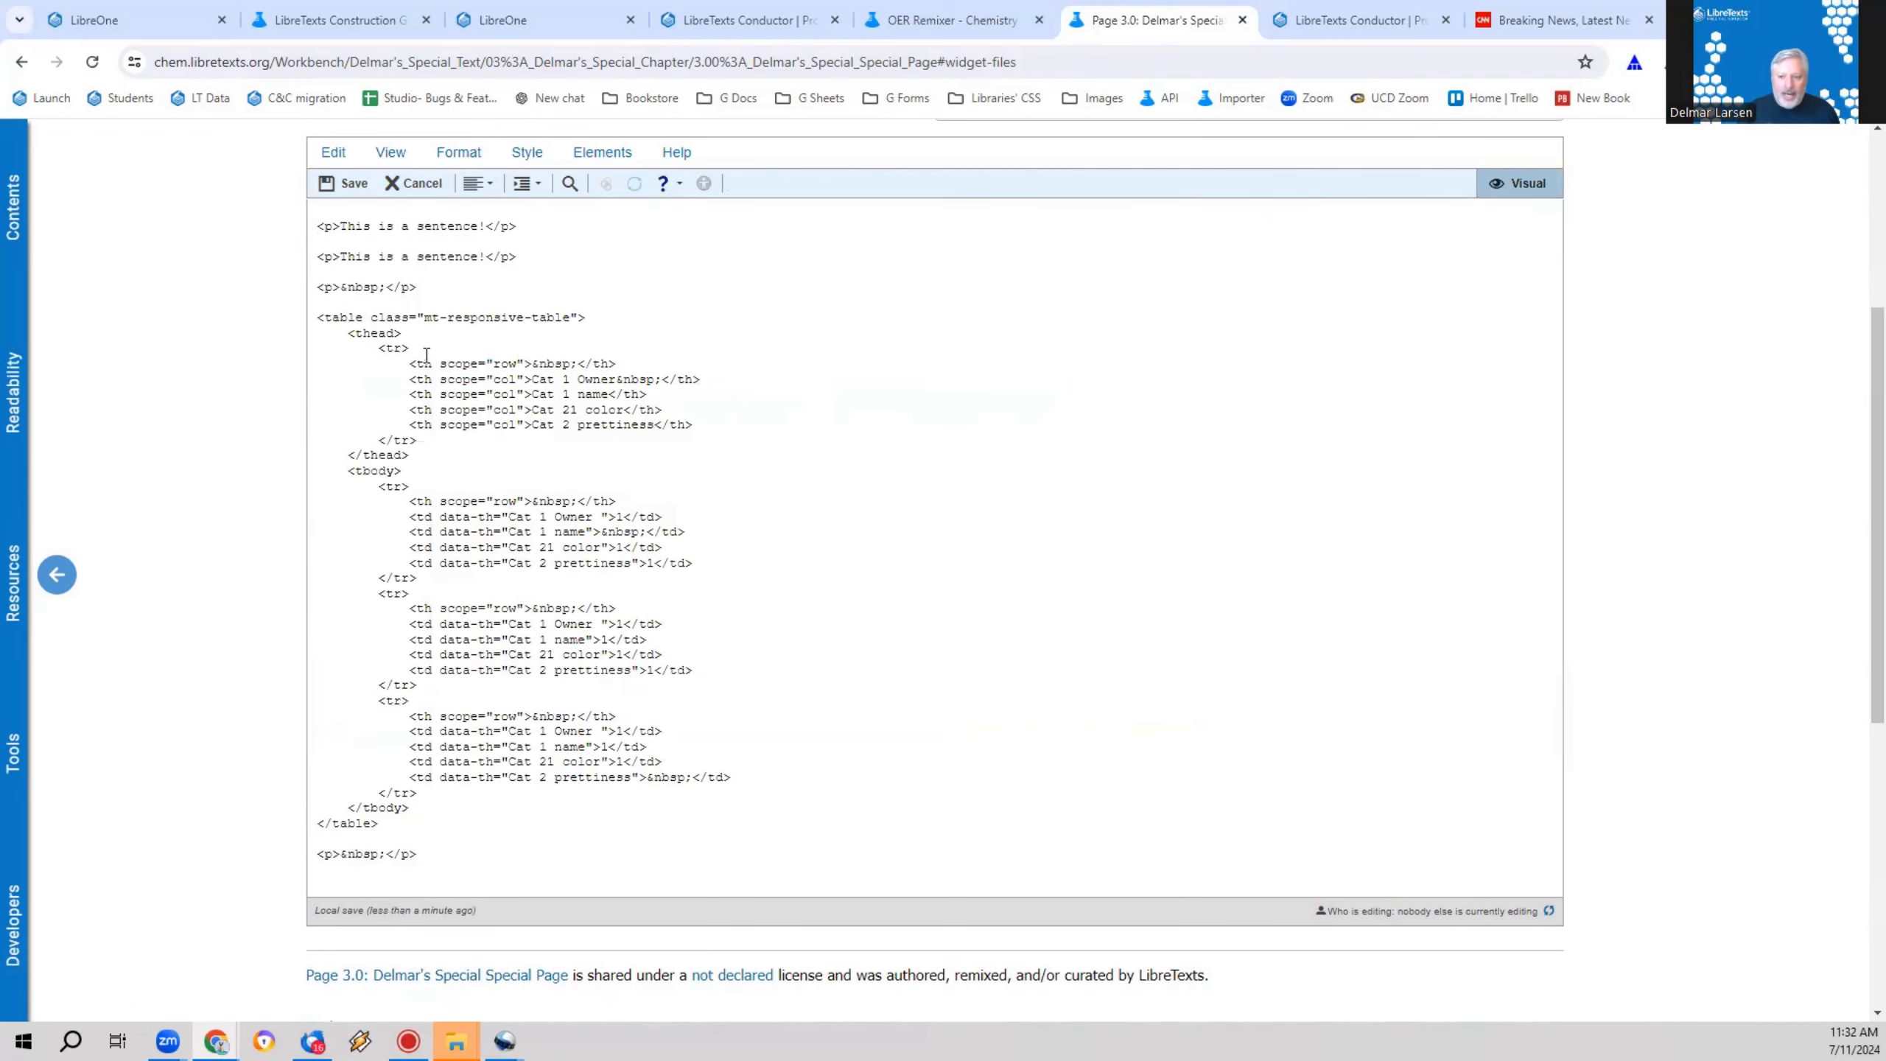
drag(440, 502, 509, 501)
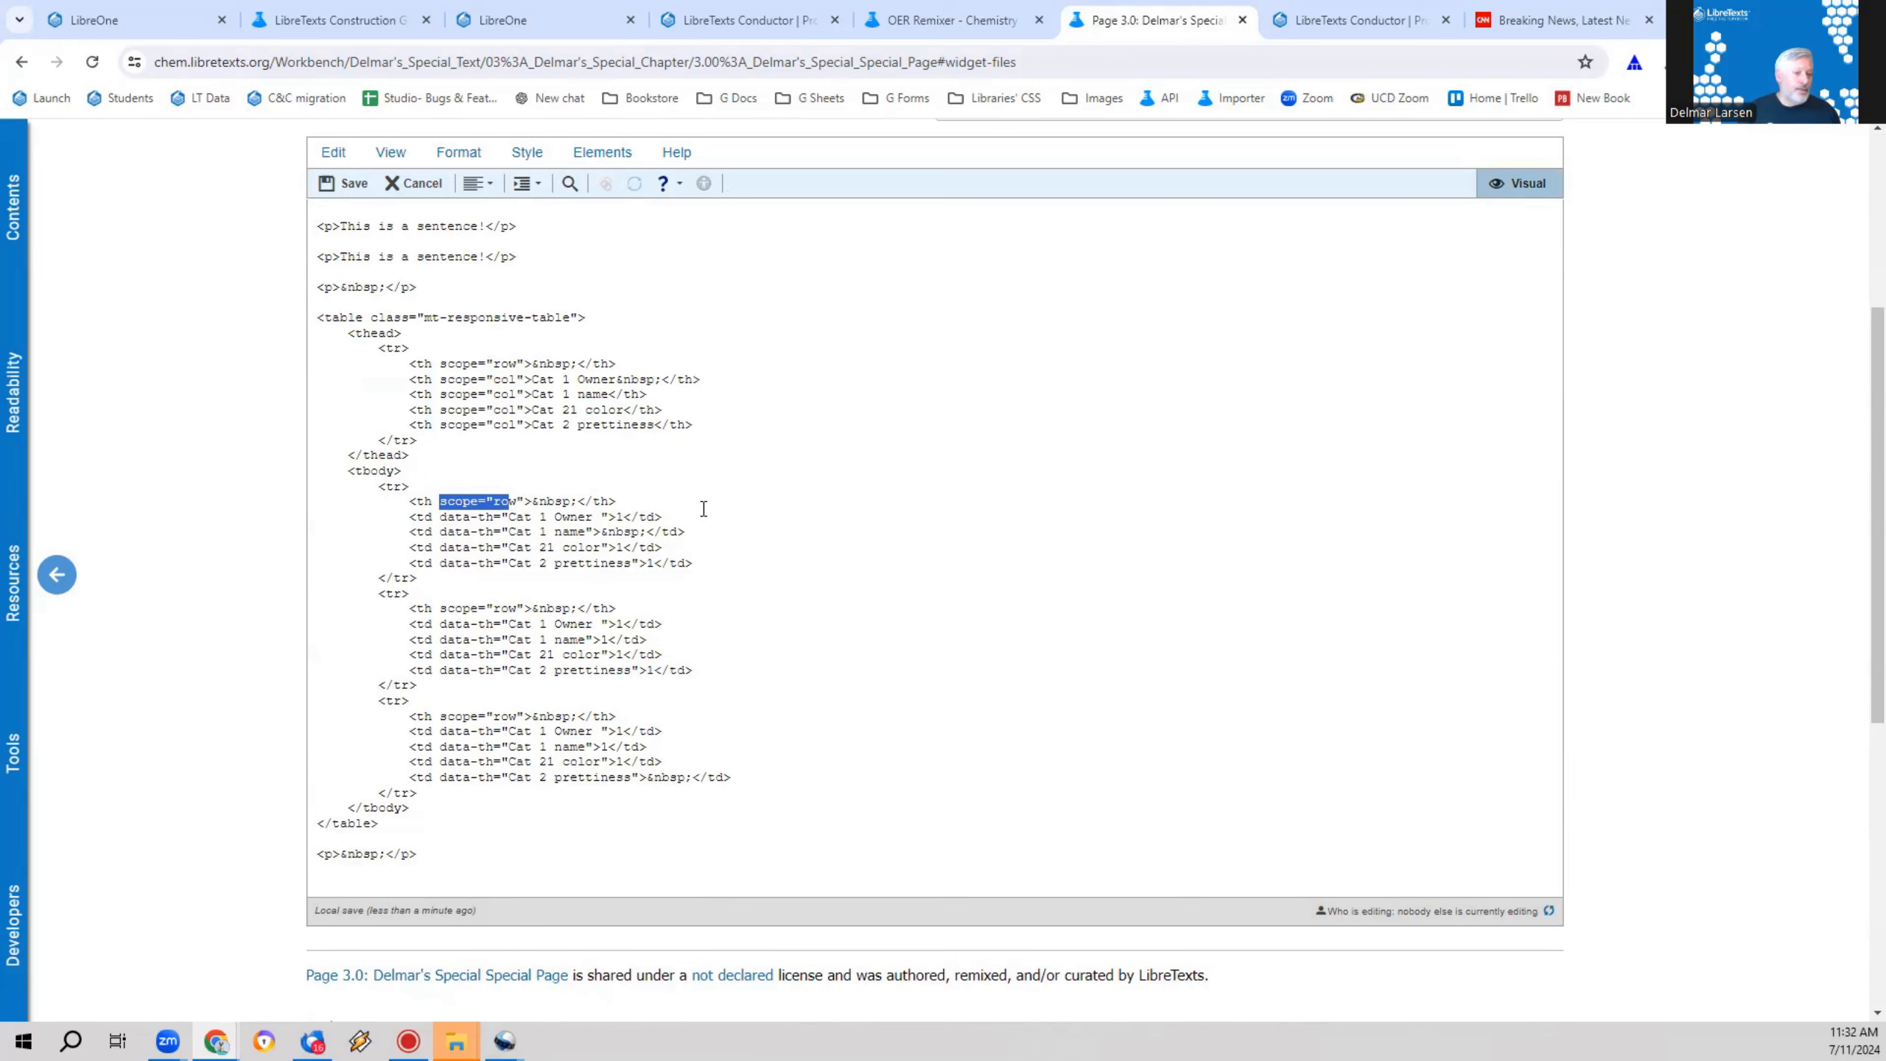
Step: Return to the visual editor and insert an Example box between the second sentence and the table
click(1514, 179)
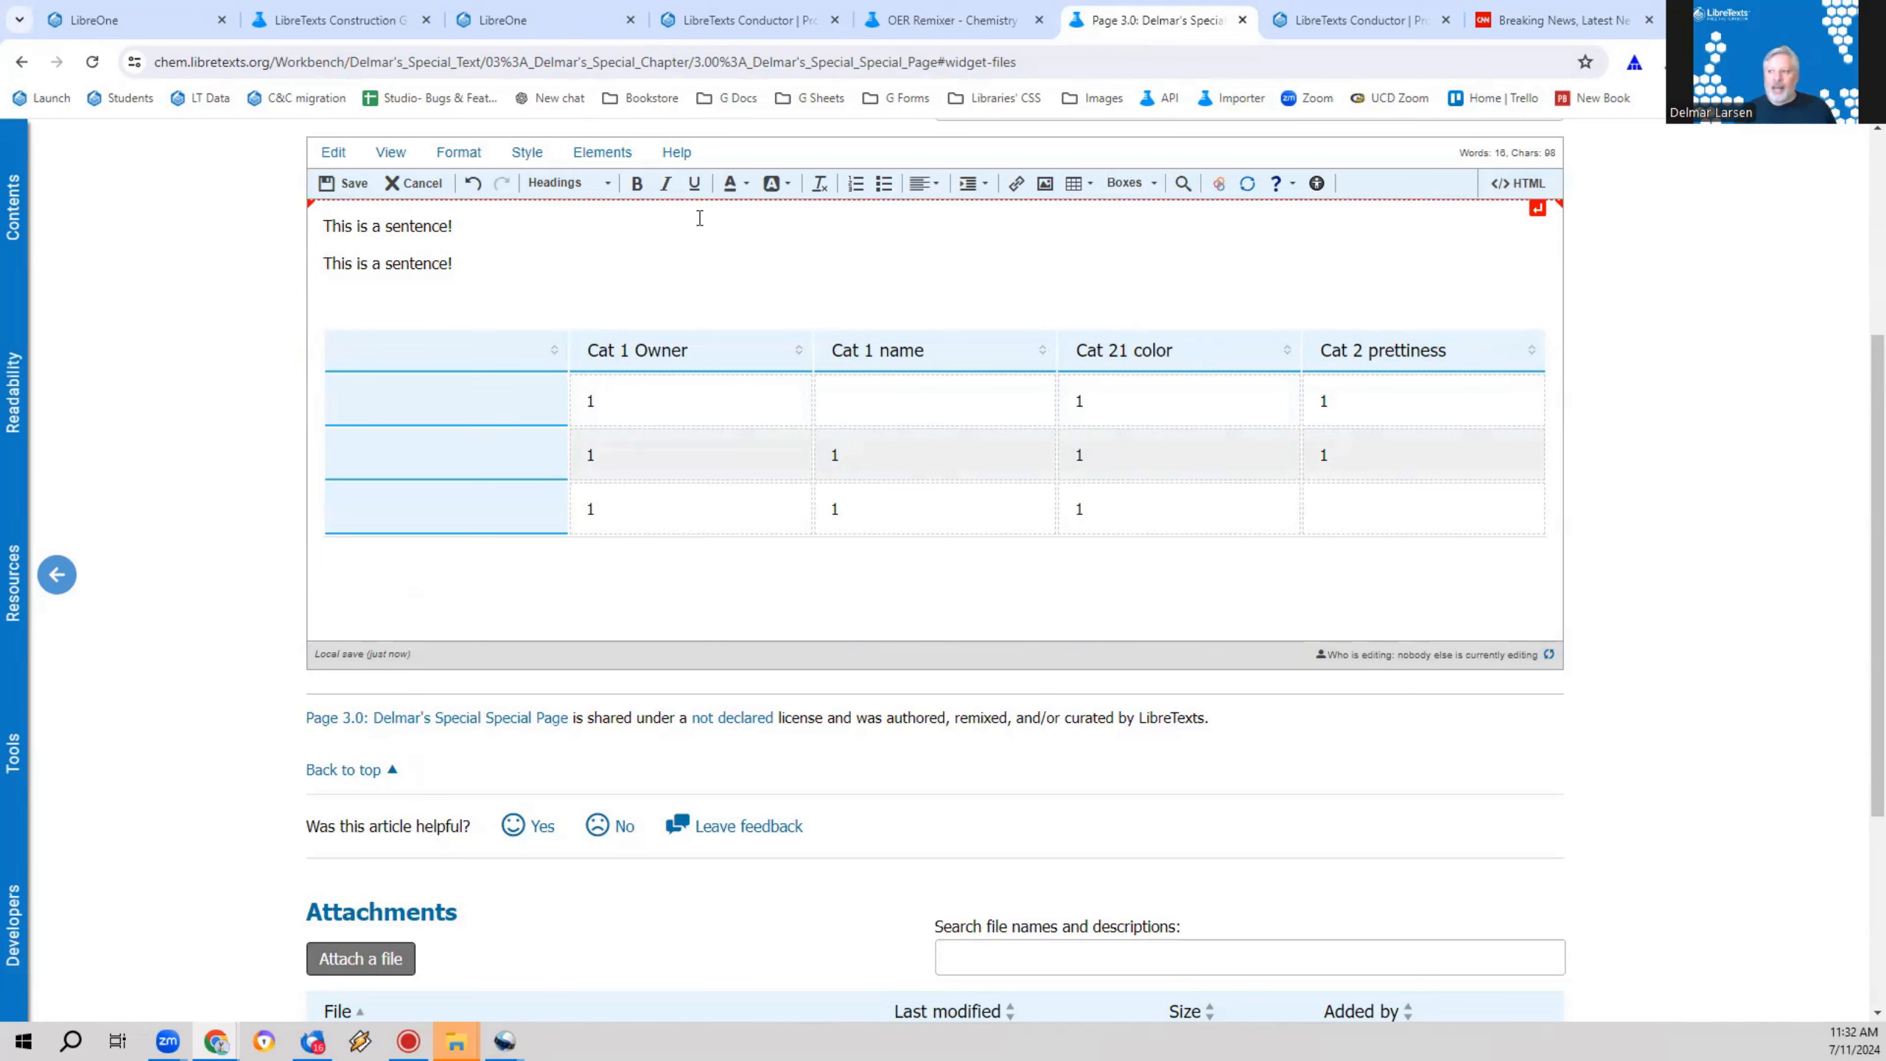
click(712, 299)
click(1160, 181)
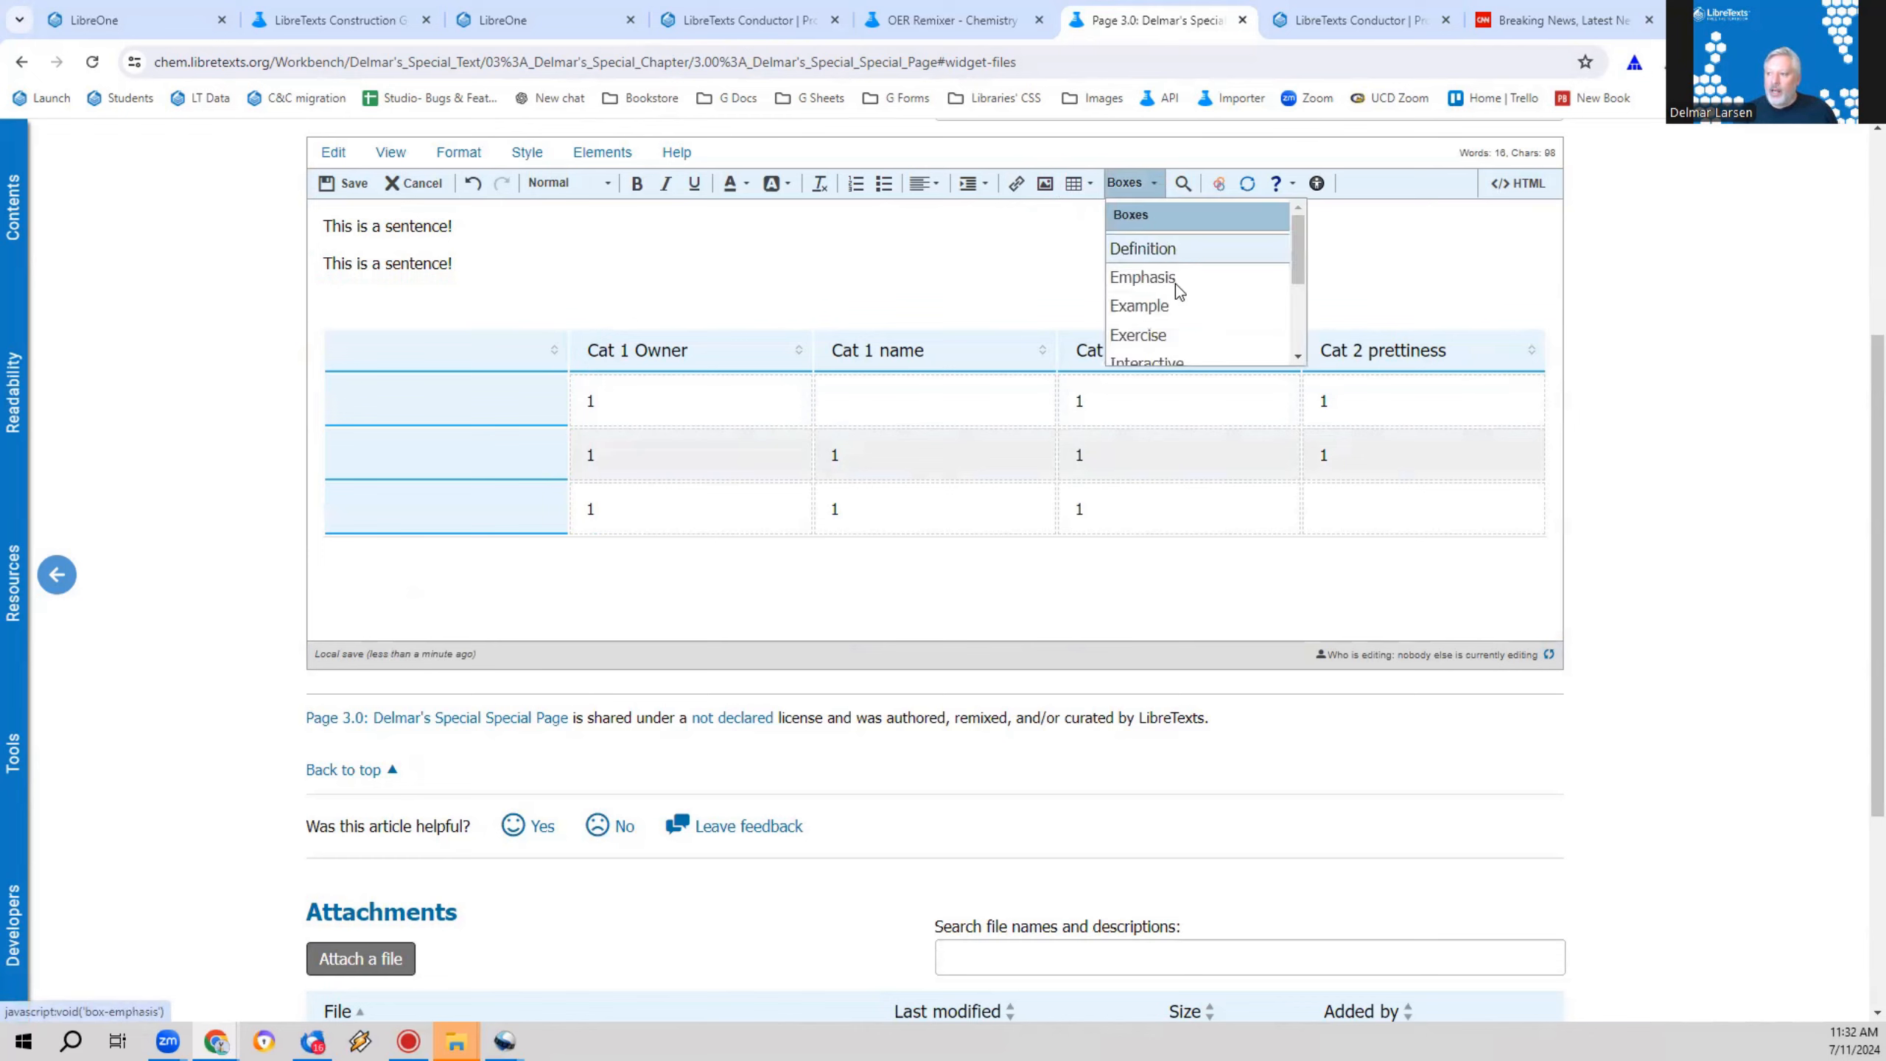
click(1177, 307)
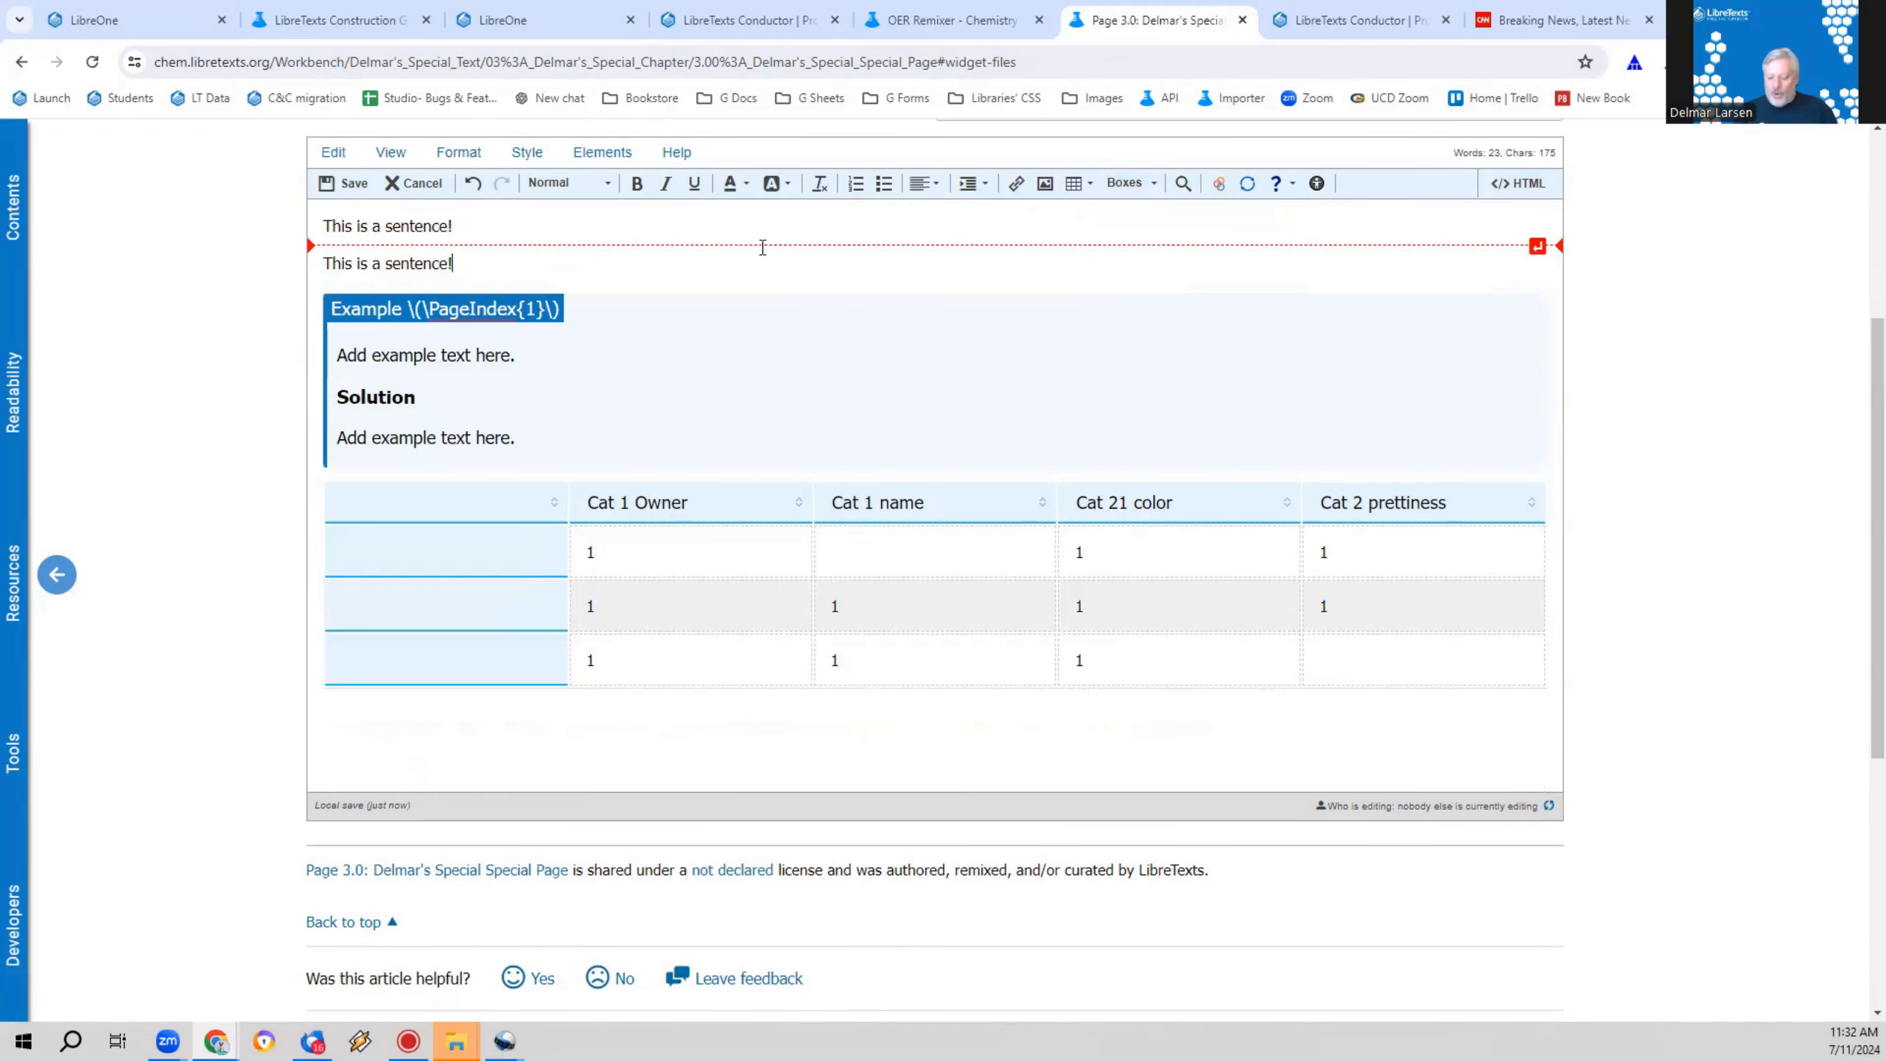
Step: Insert an Interactive box between the second sentence and the Example box
click(594, 278)
click(1151, 183)
scroll(1165, 342, down, 3)
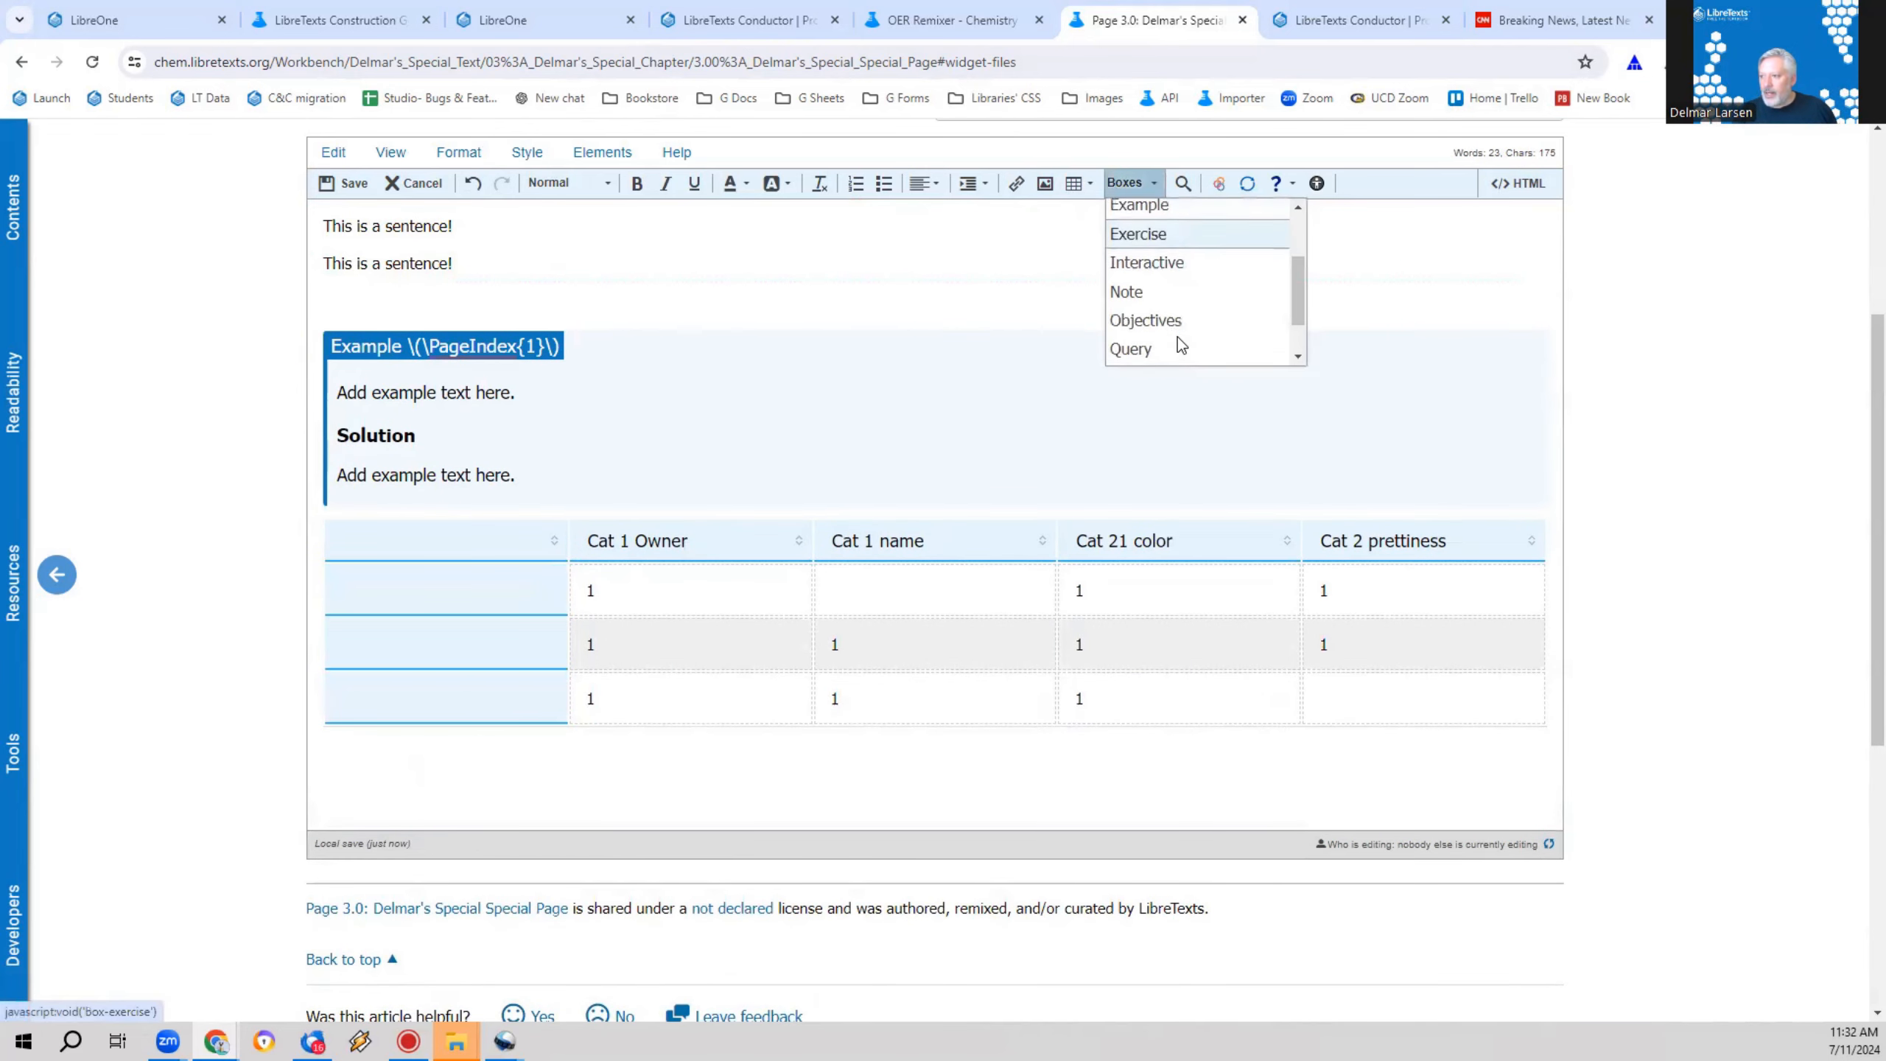
click(1147, 265)
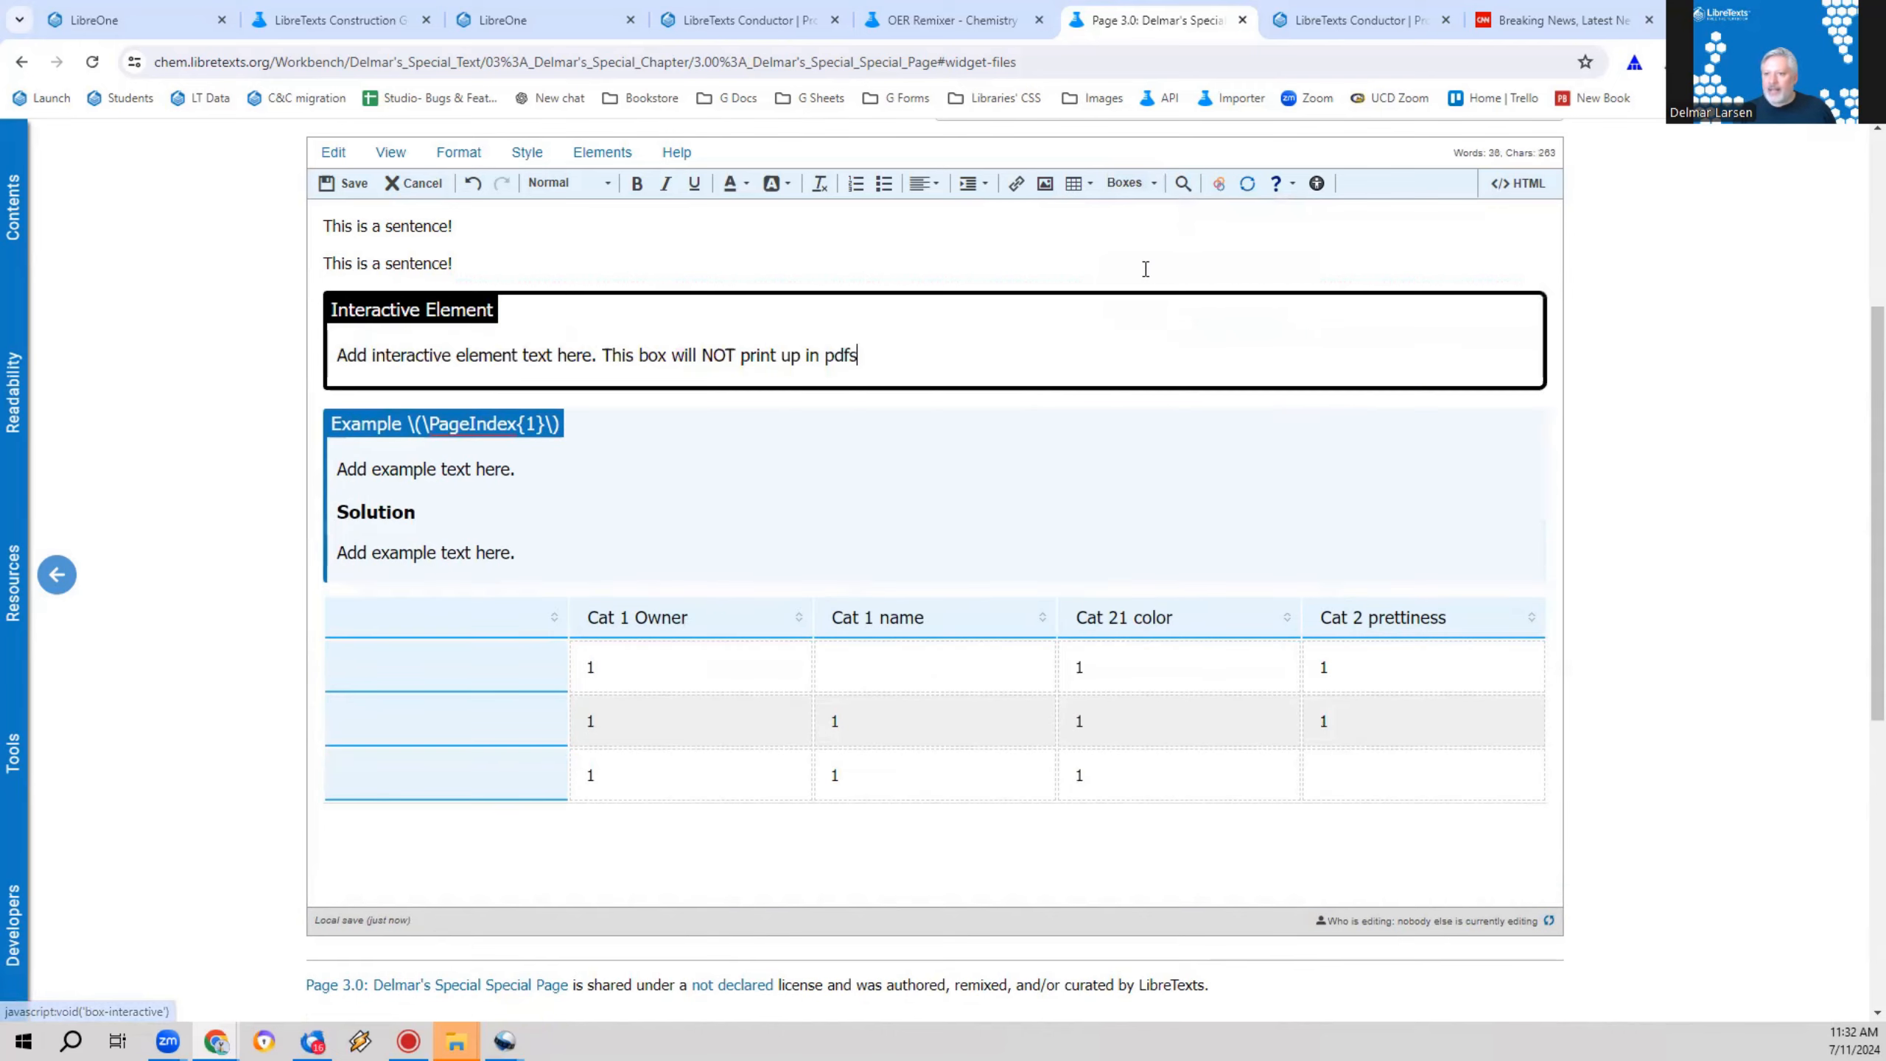
Step: Insert a Theorem box between the second sentence and the Interactive Element box
click(547, 276)
click(1129, 183)
scroll(1196, 297, down, 3)
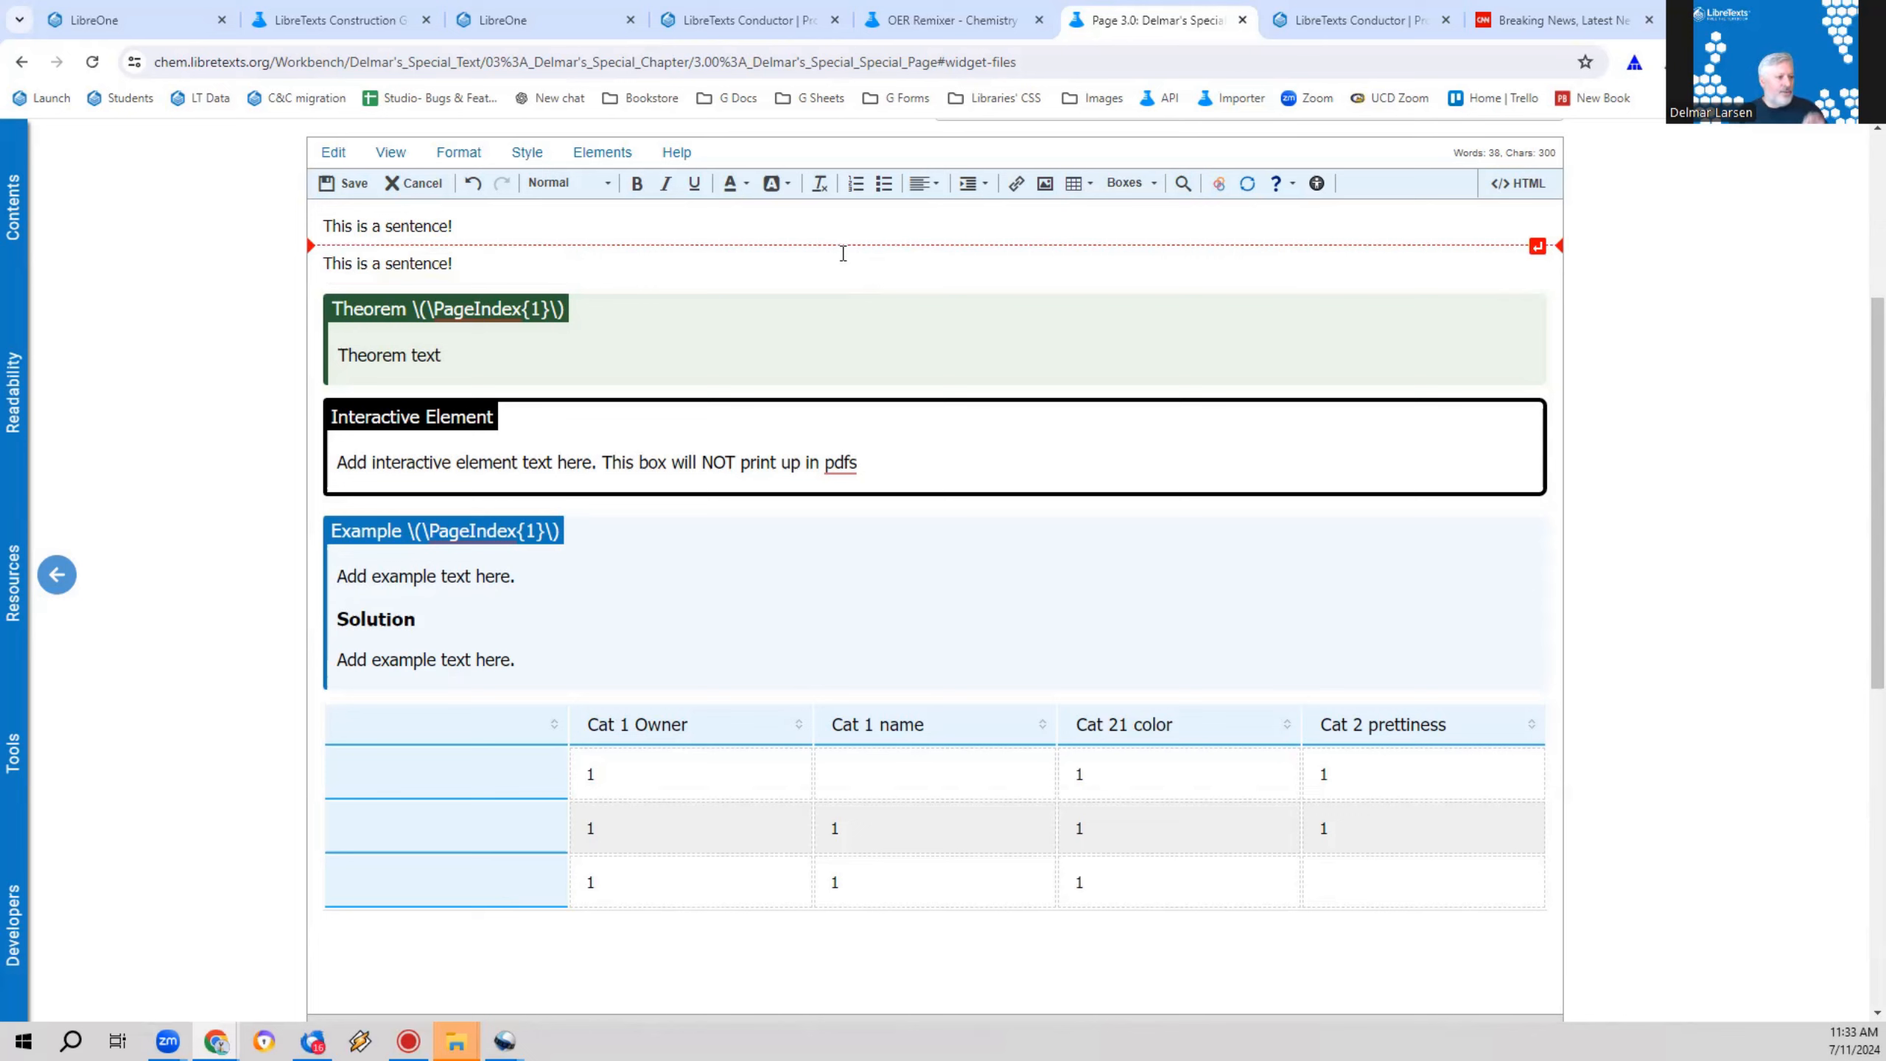
Step: Add a paragraph reading "Topic 1: How I learned to love the Bomb" between the two sentences
scroll(750, 450, down, 4)
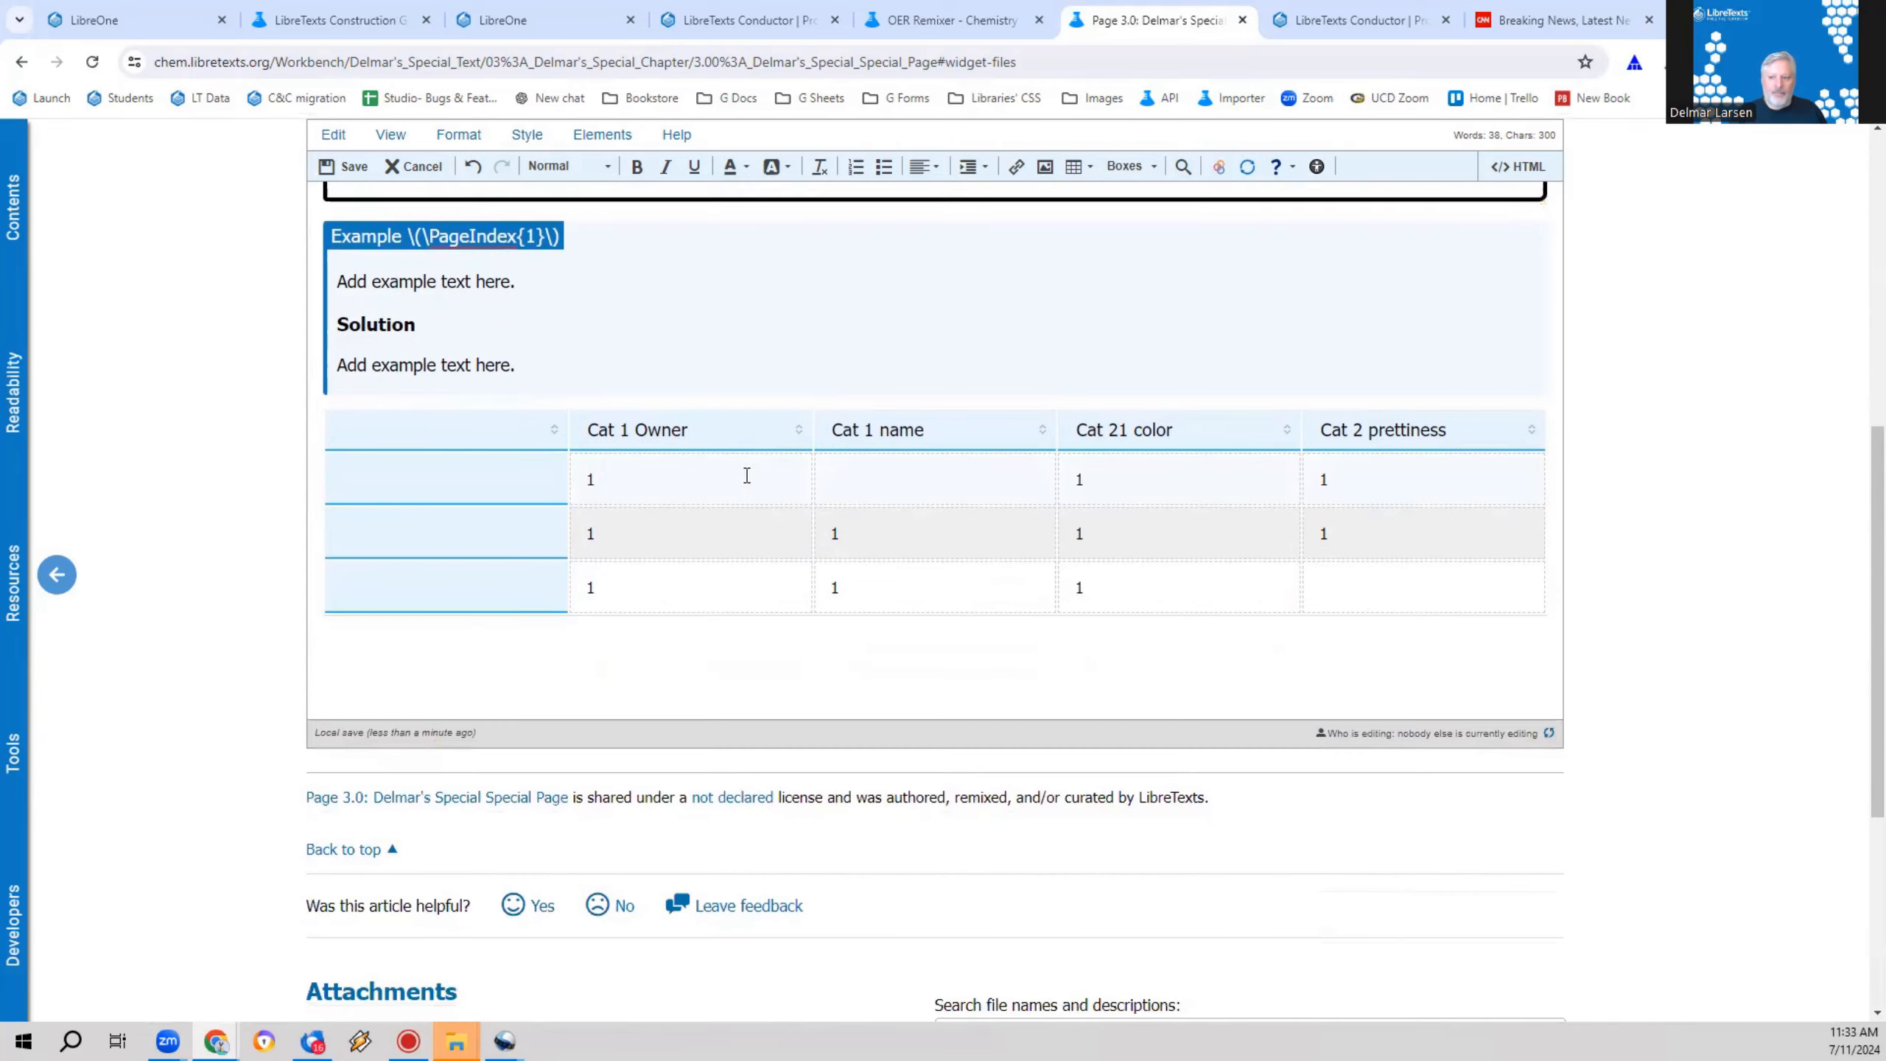
scroll(524, 676, up, 3)
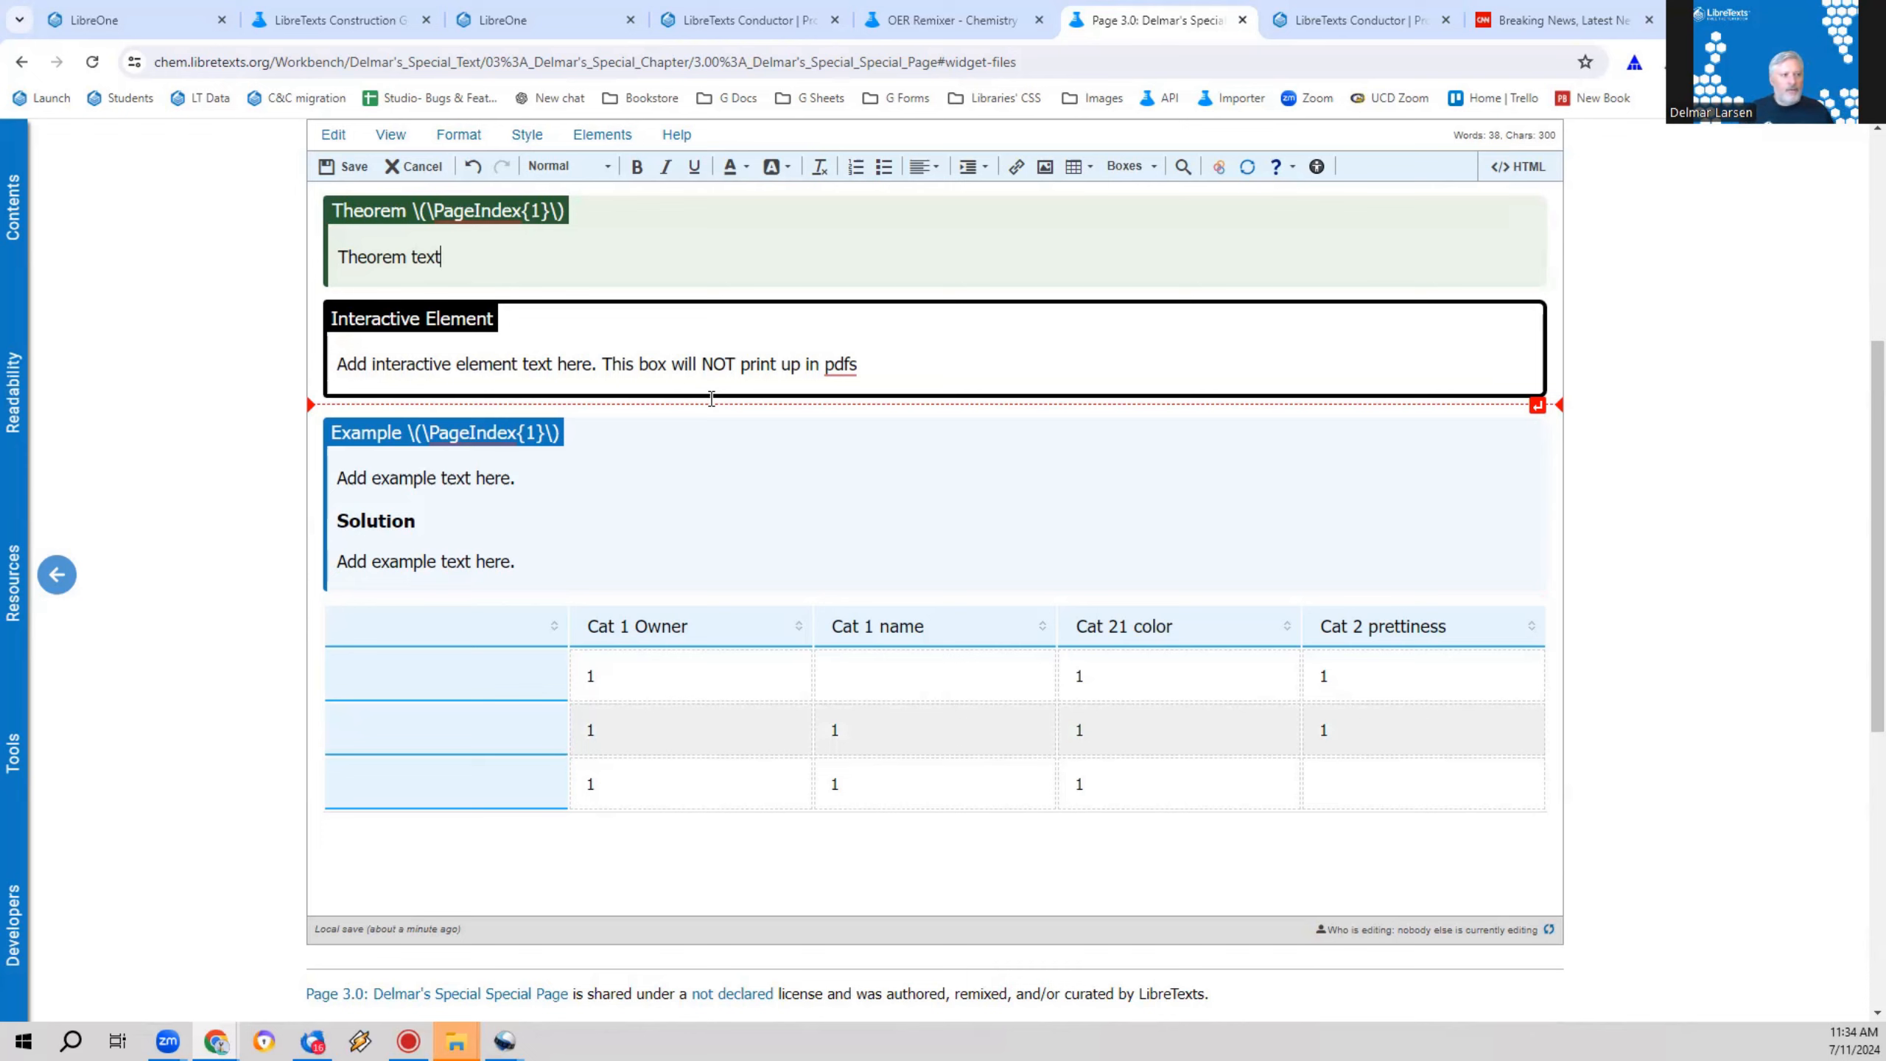
scroll(859, 484, up, 5)
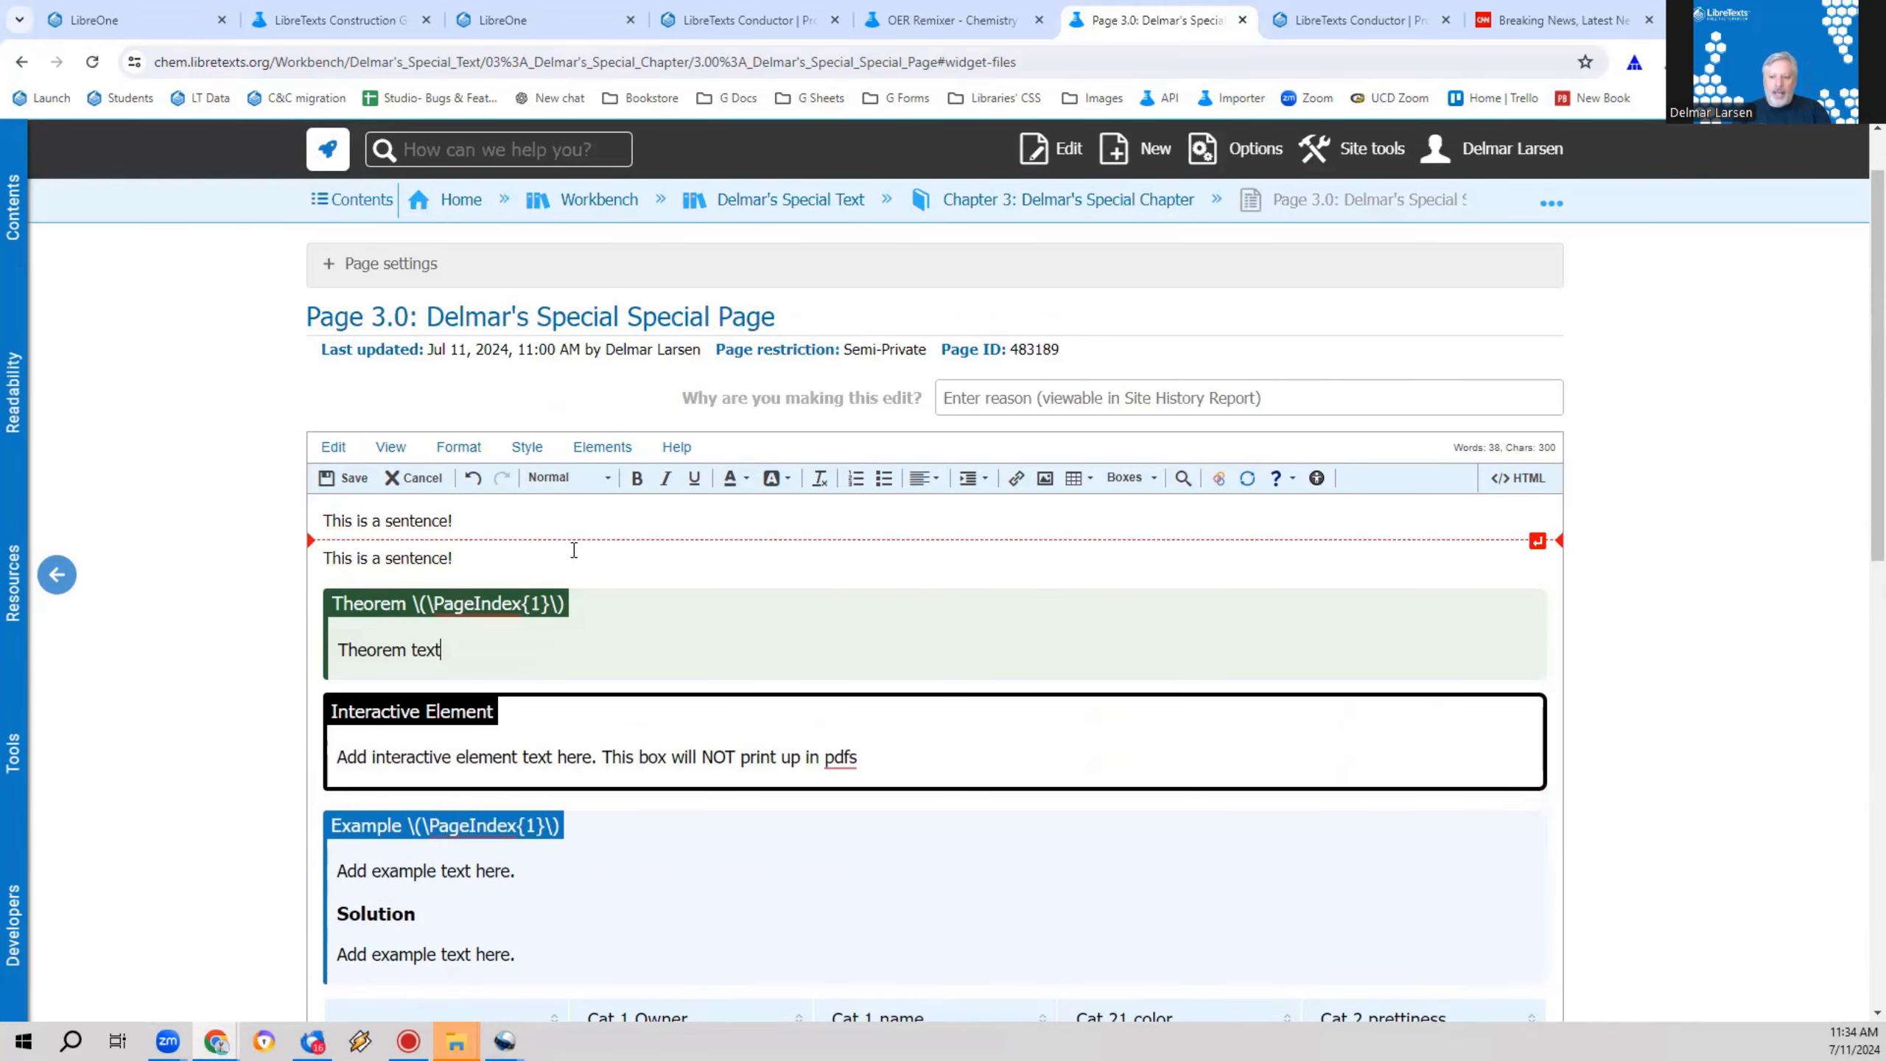
click(499, 520)
key(Return)
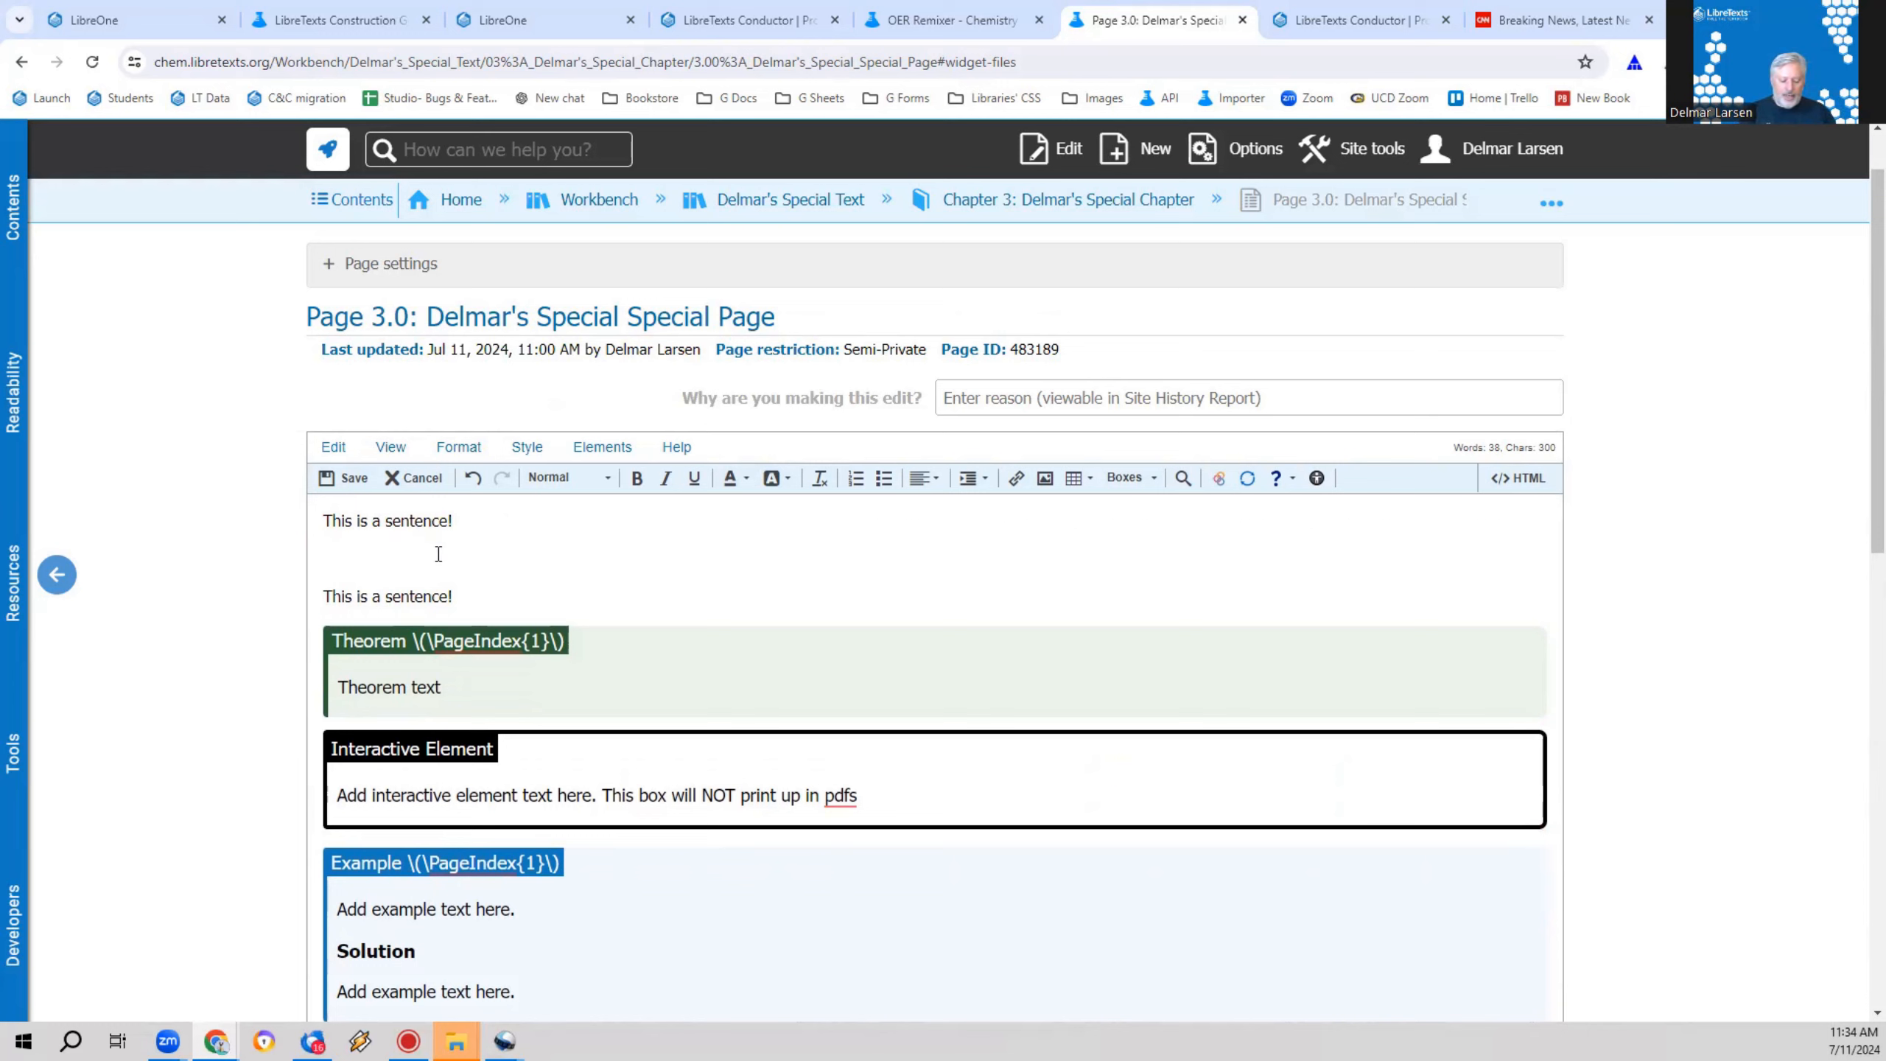
text(Topi c 1: How I )
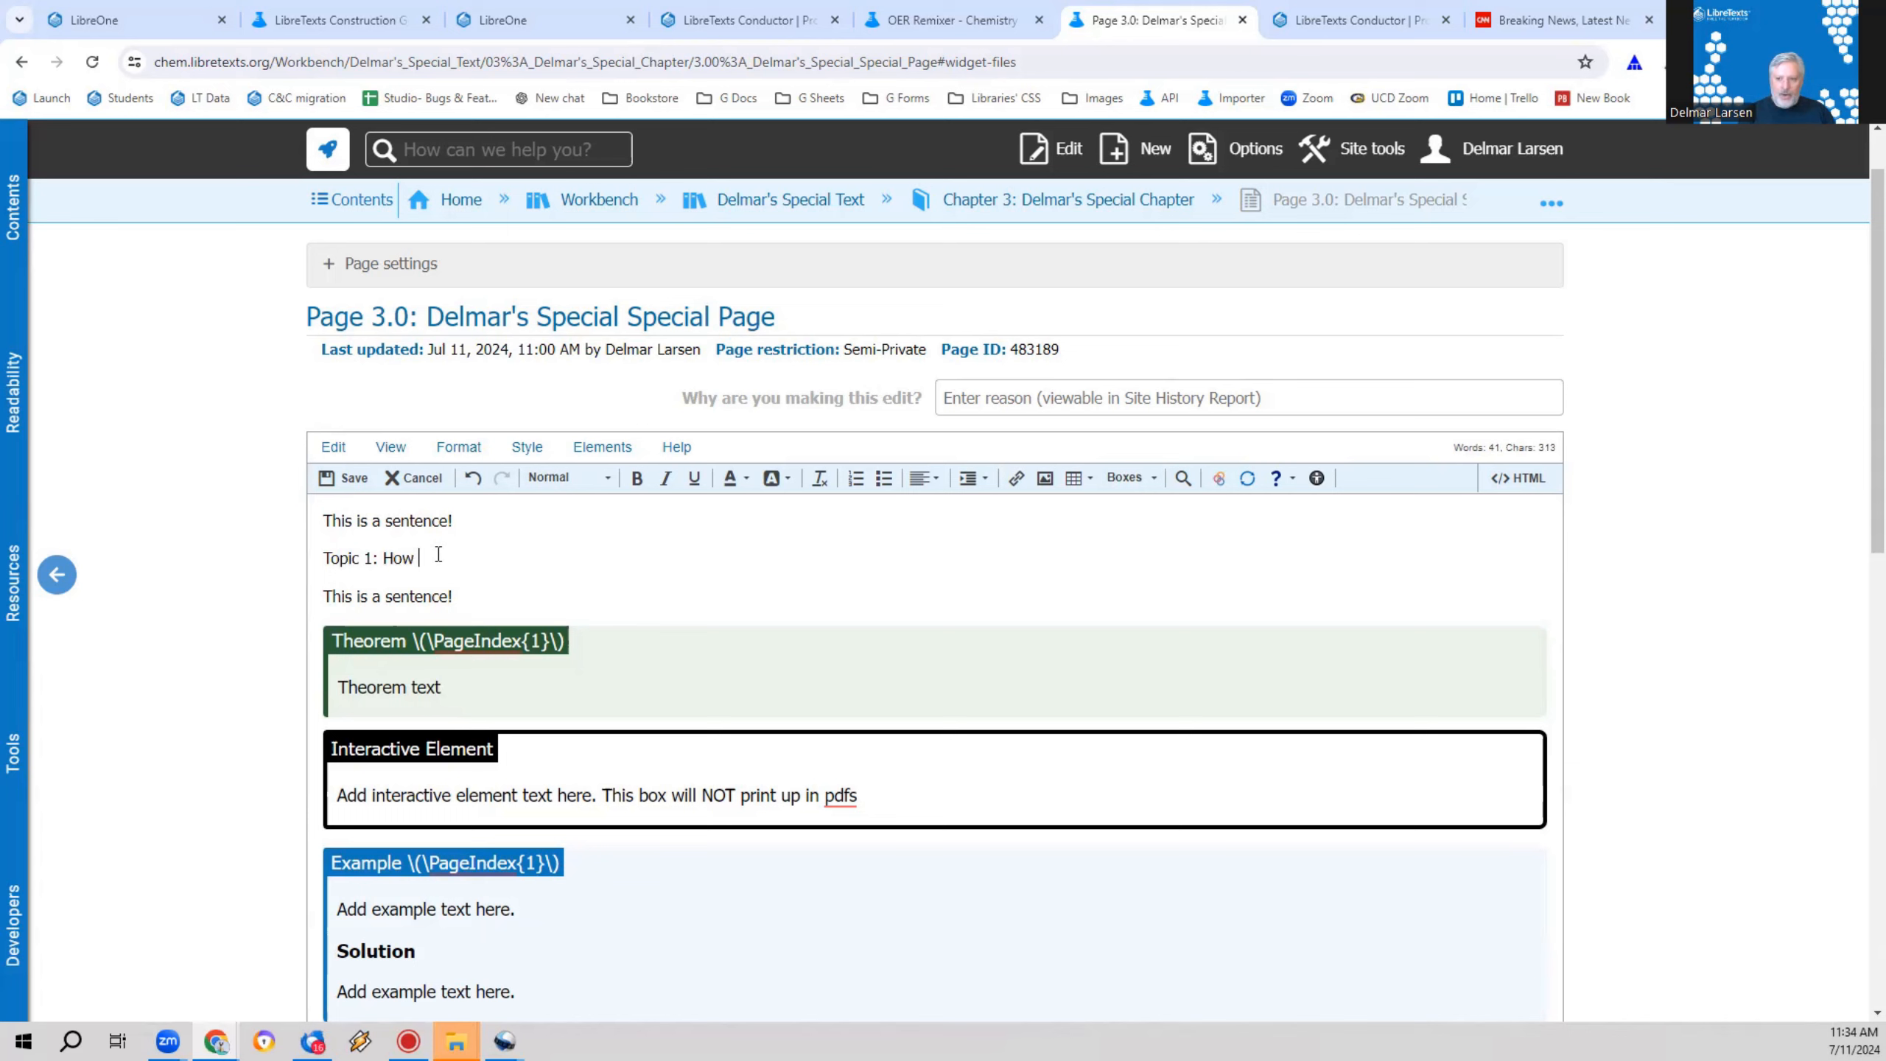
text(learned to love the Bomb)
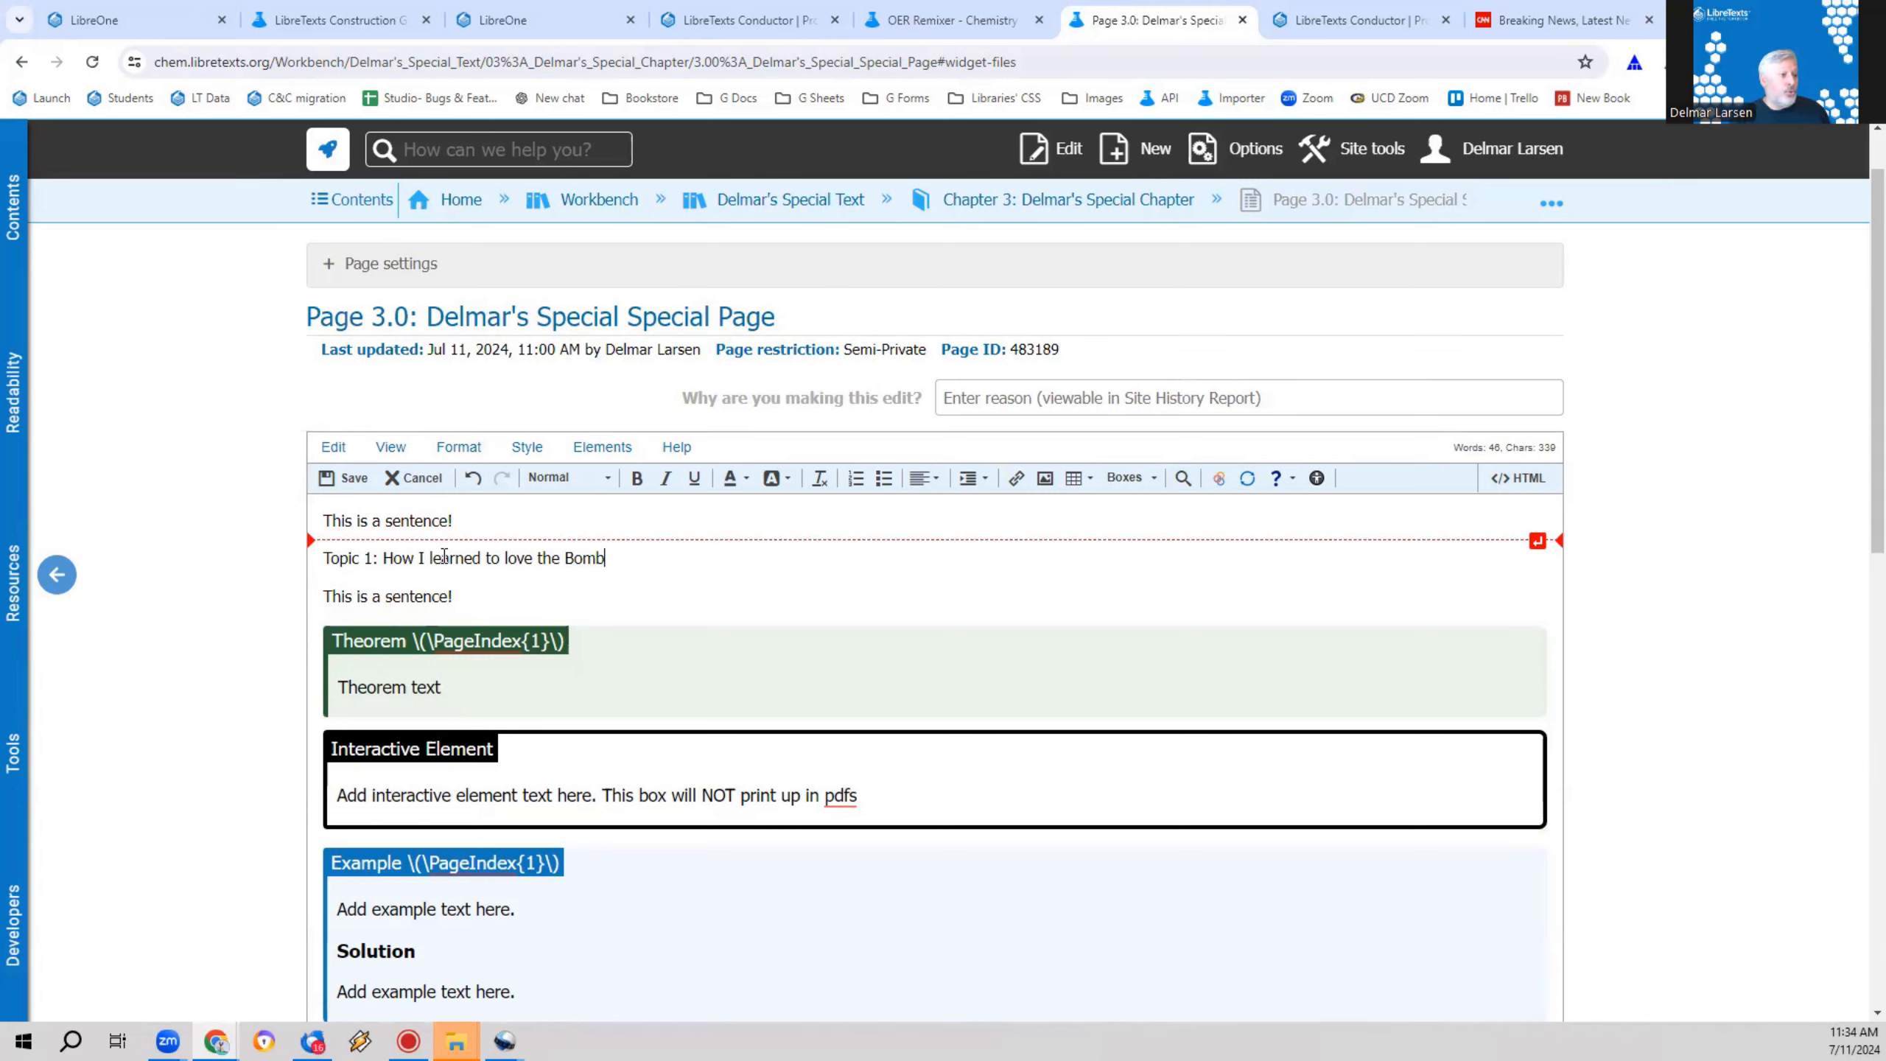
Step: Make the "Topic 1: How I learned to love the Bomb" line bold and set its font size to 22
drag(642, 569, 302, 563)
click(637, 479)
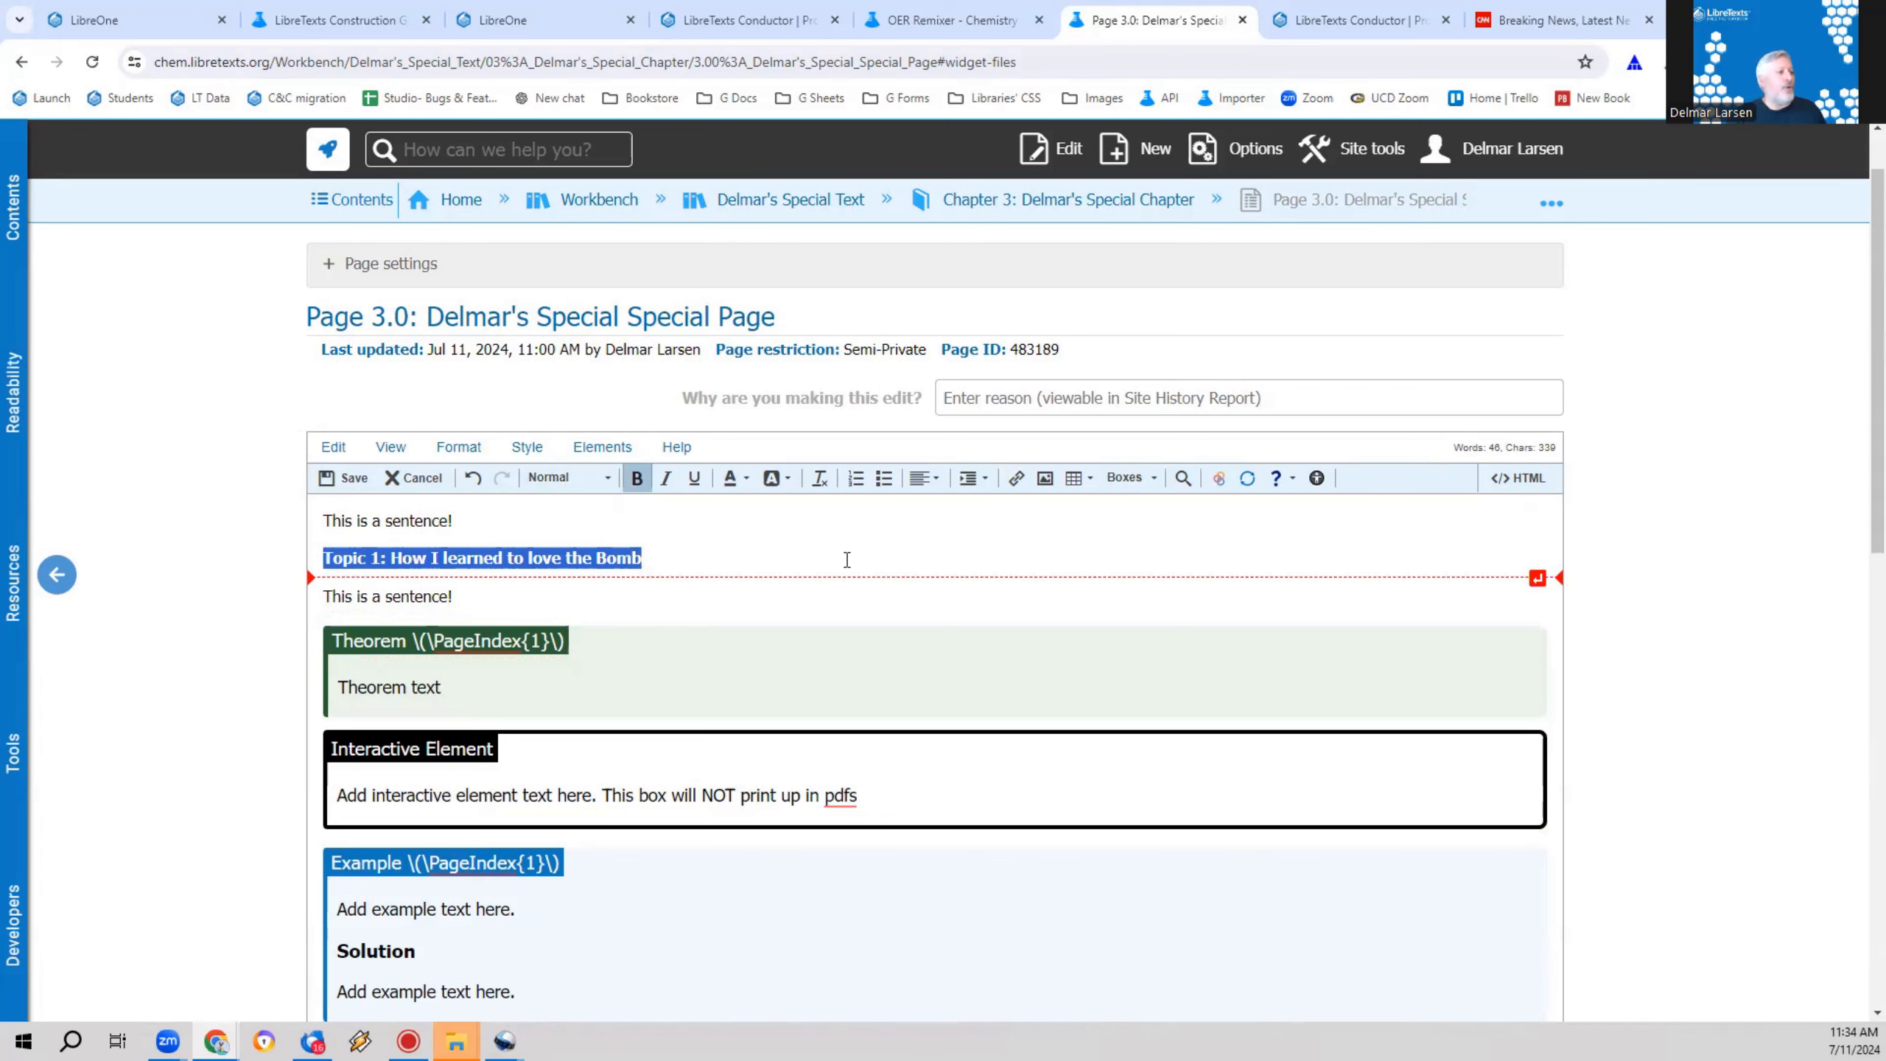
drag(749, 557, 280, 547)
click(500, 439)
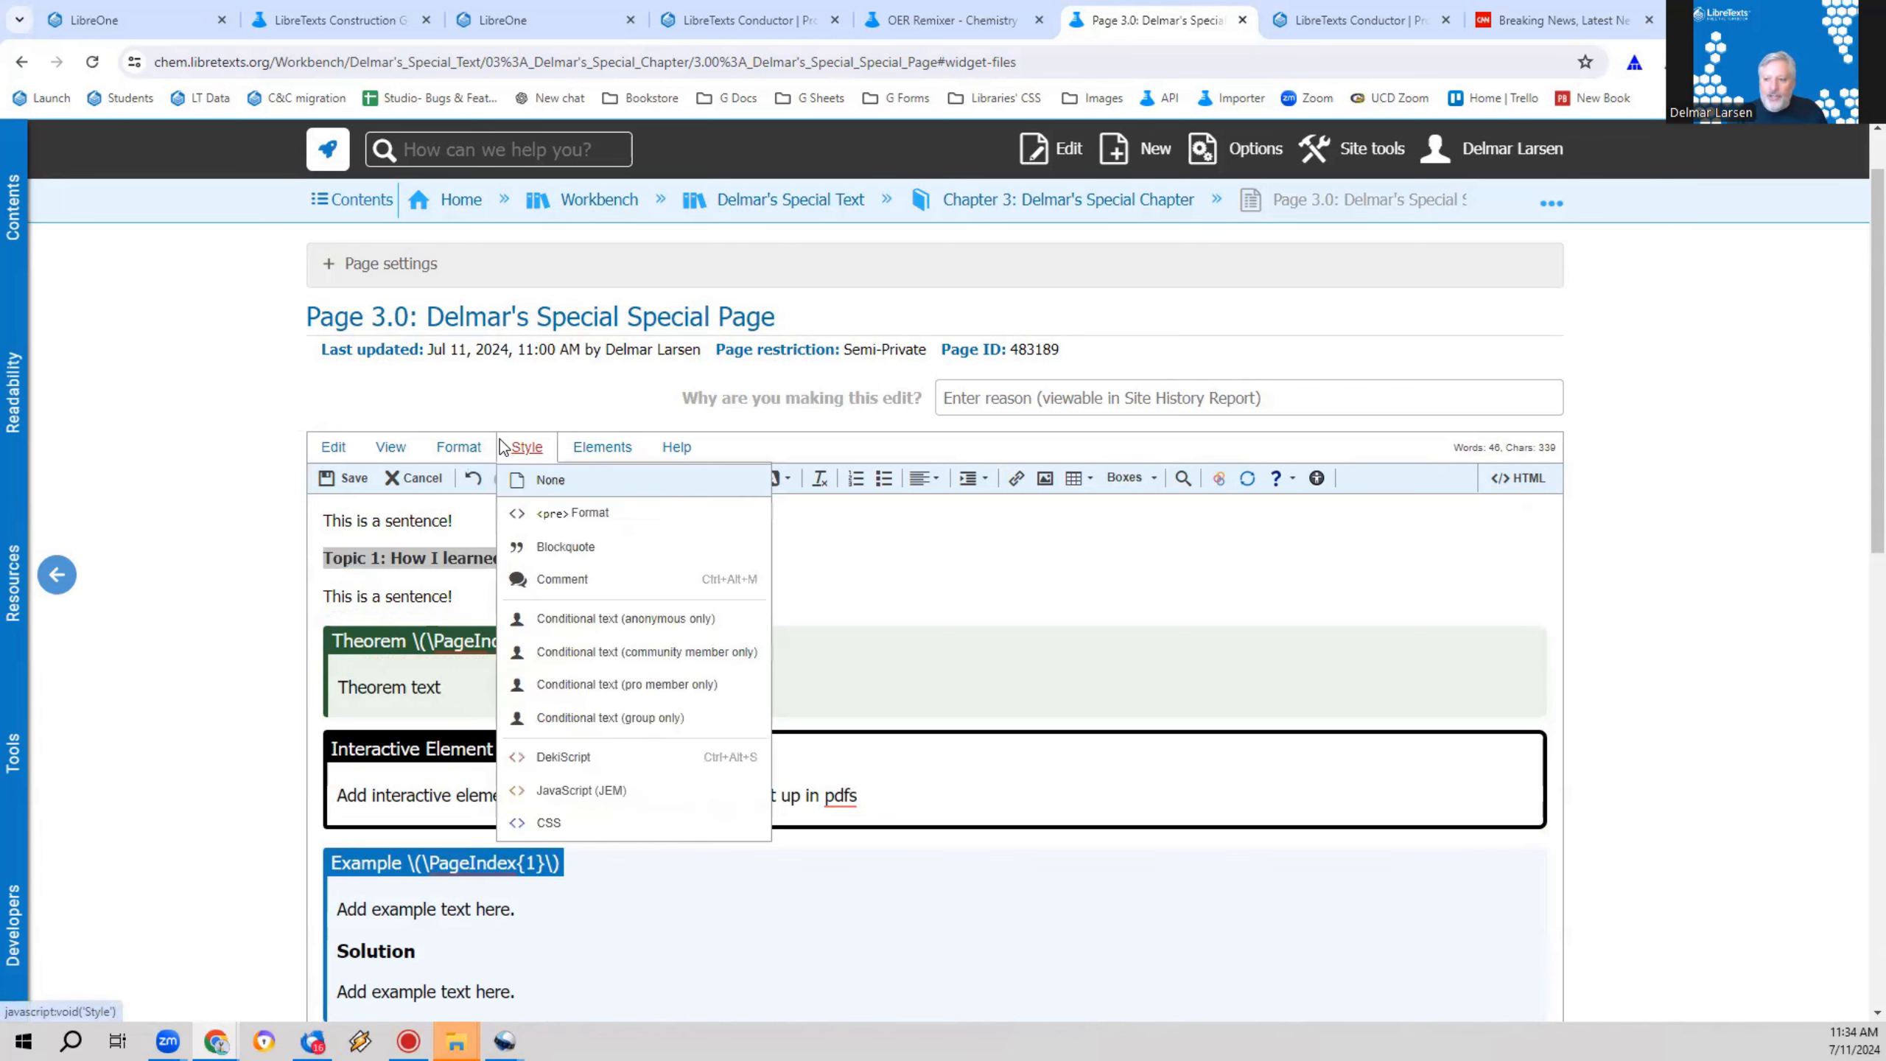
click(458, 447)
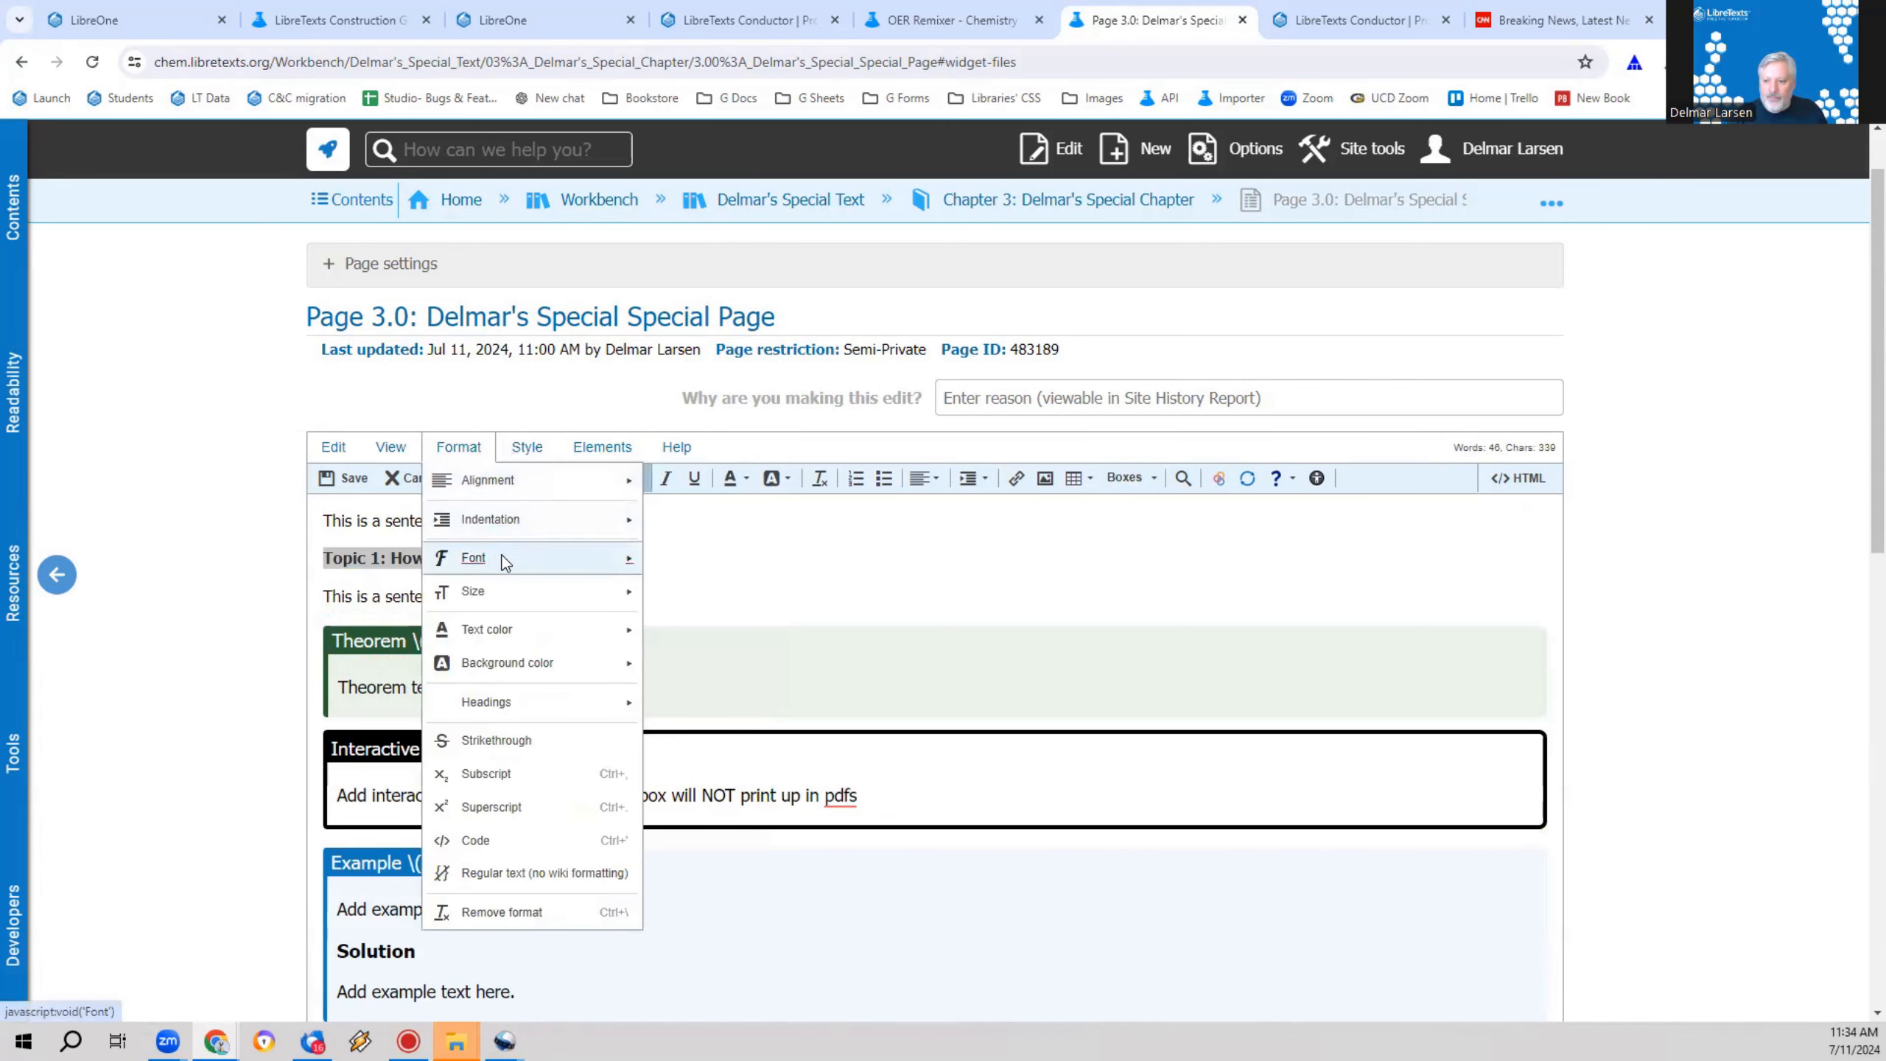
mouse_move(608, 592)
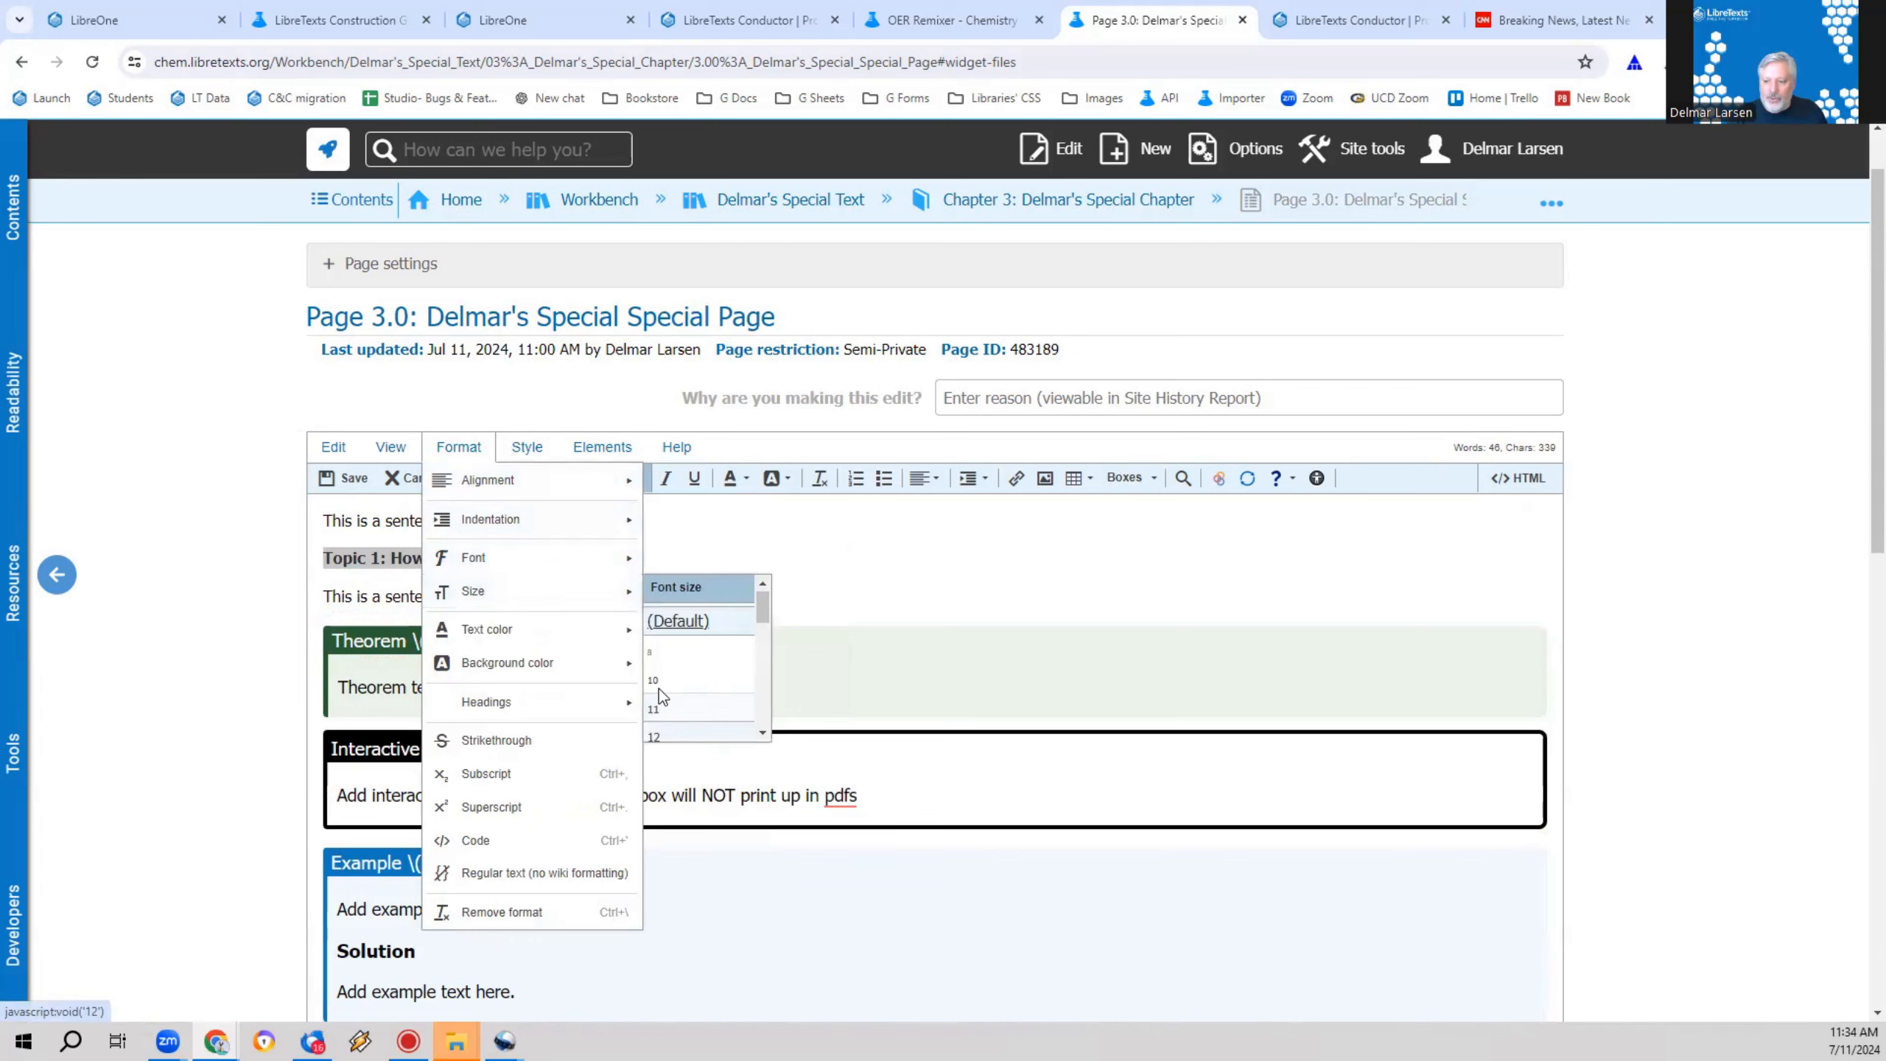
scroll(665, 680, down, 4)
click(687, 691)
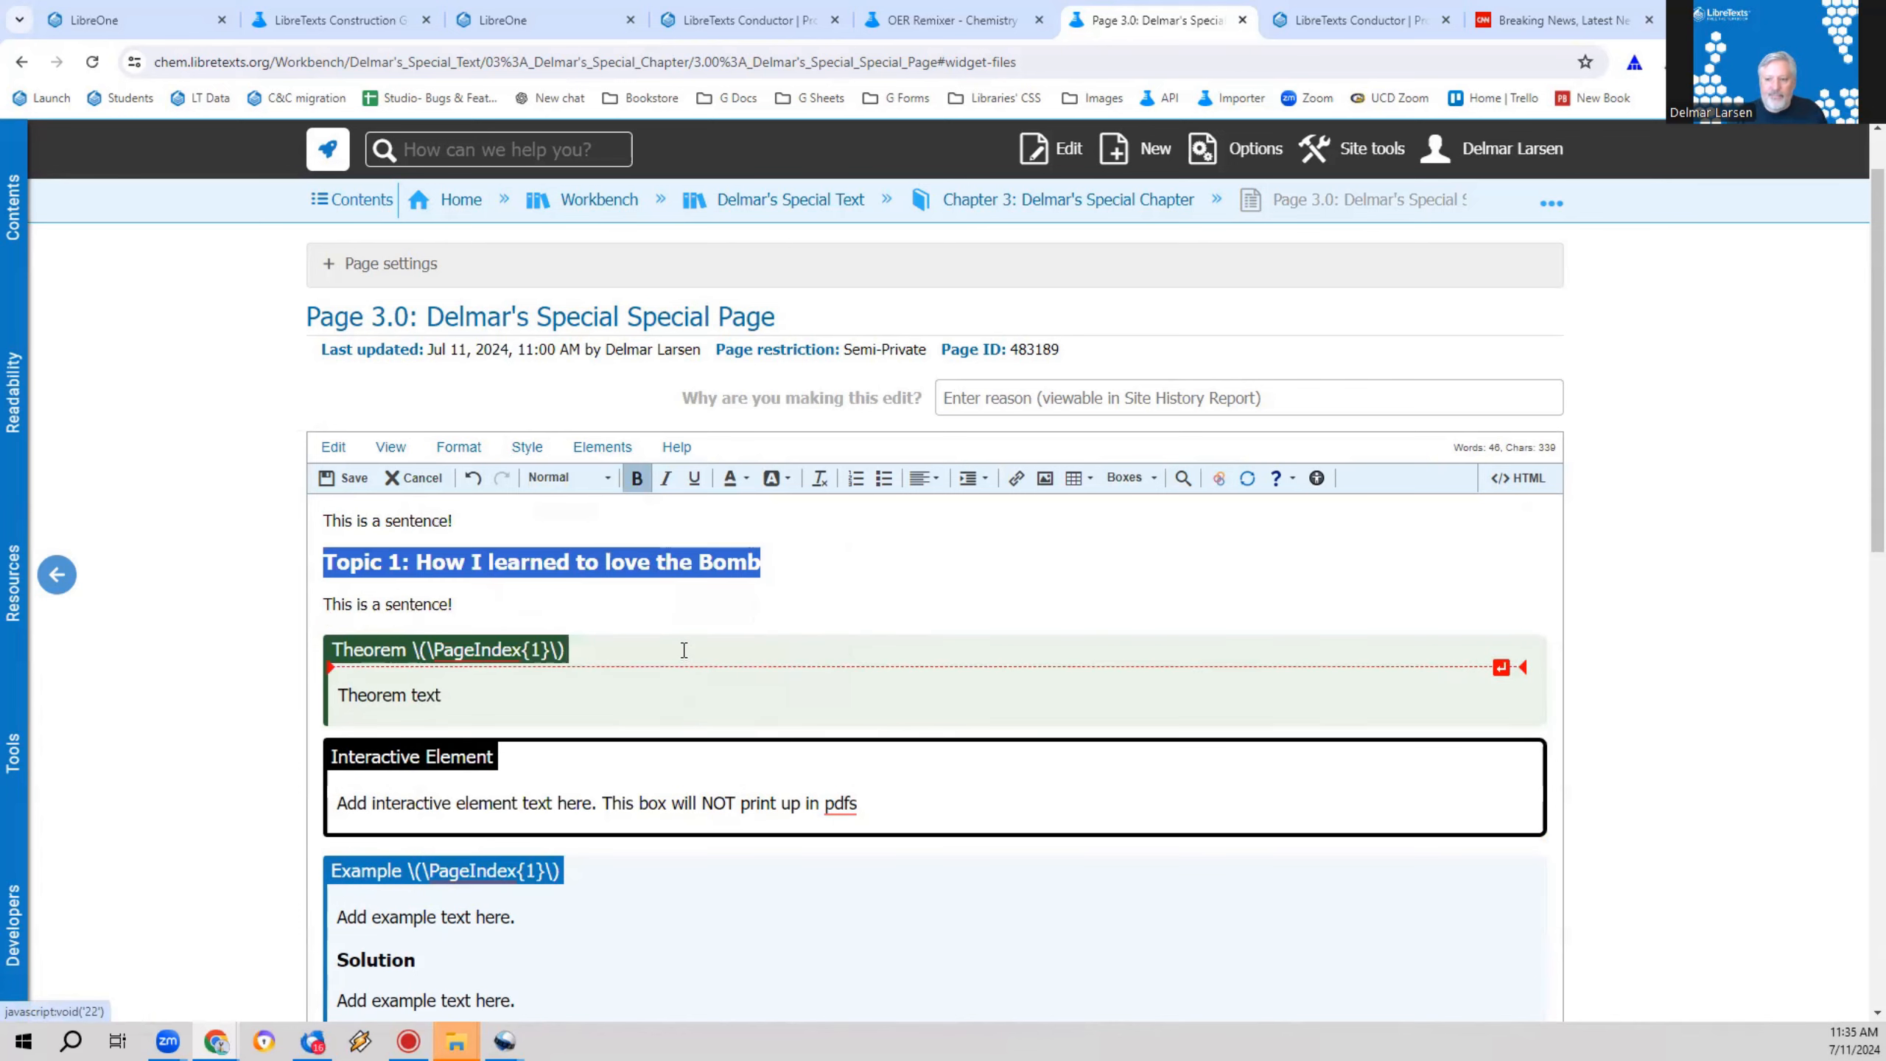
click(850, 604)
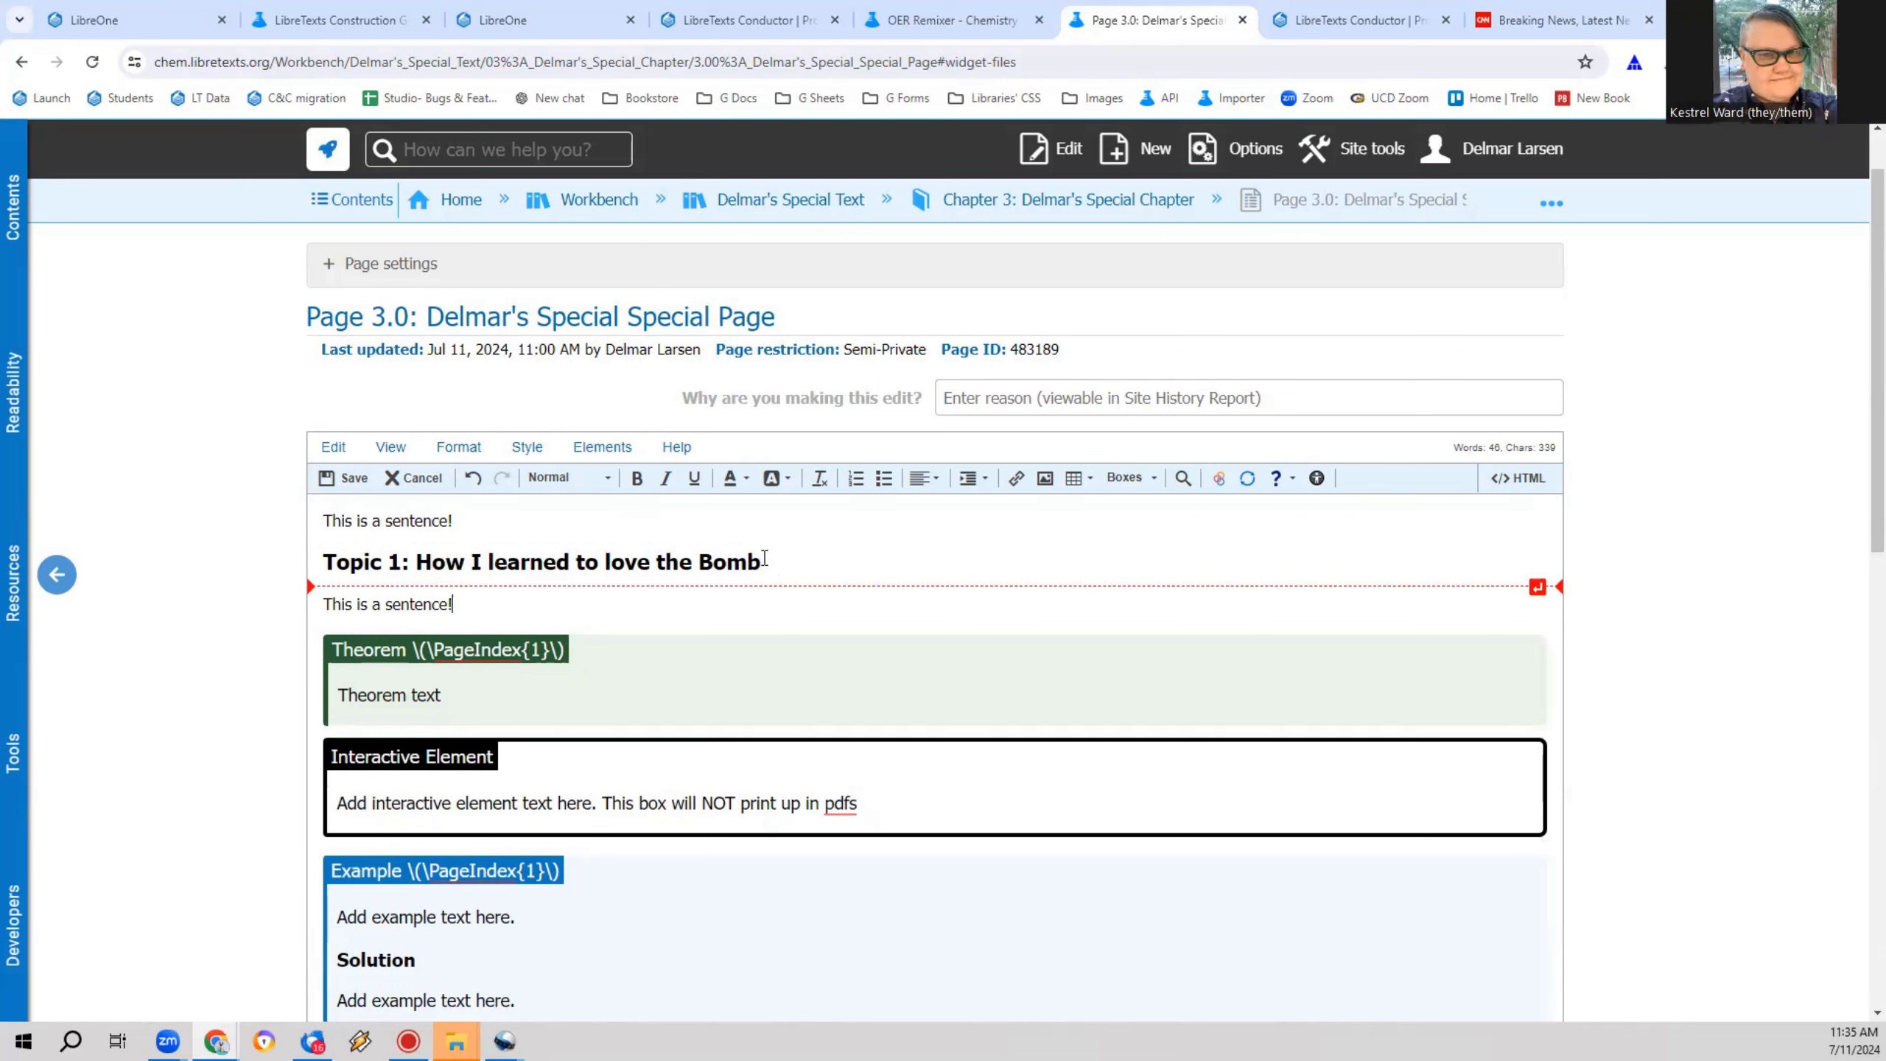
Step: Apply the Heading 2 paragraph format to the "Topic 1: How I learned to love the Bomb" line
drag(772, 561, 309, 546)
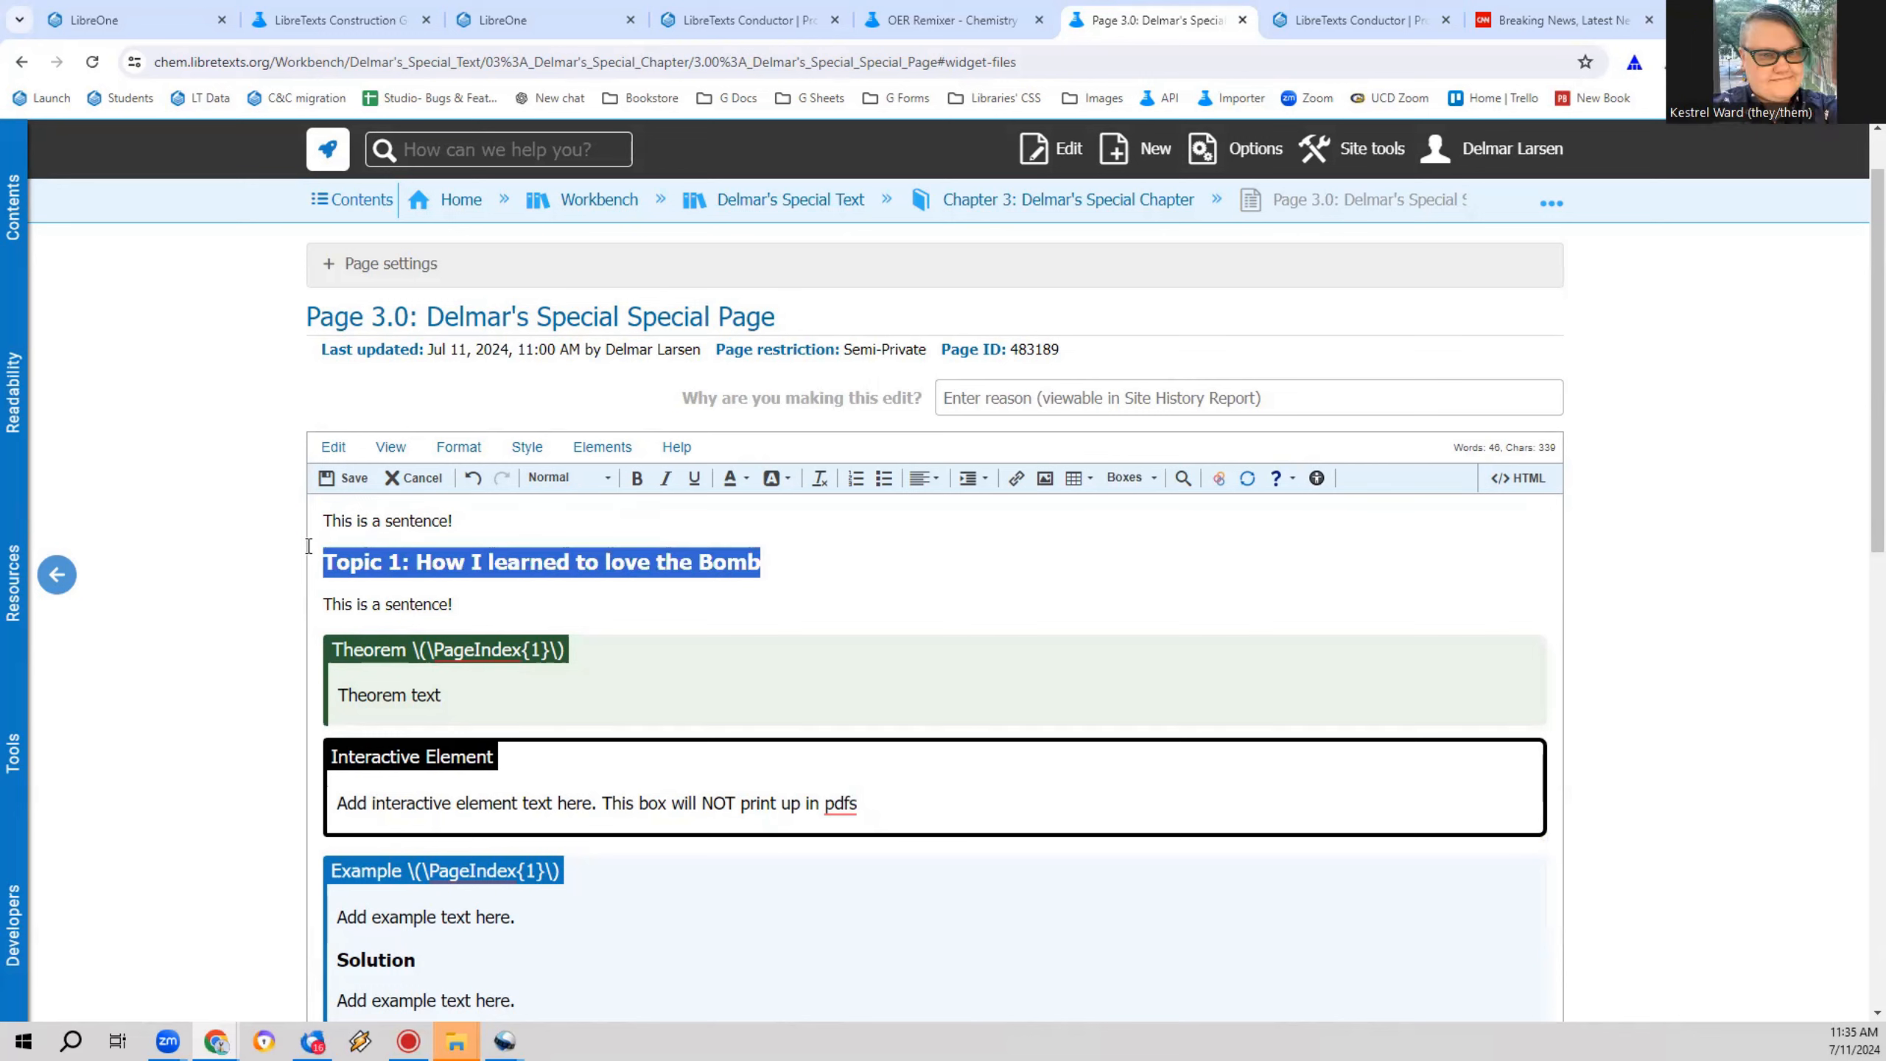
click(594, 478)
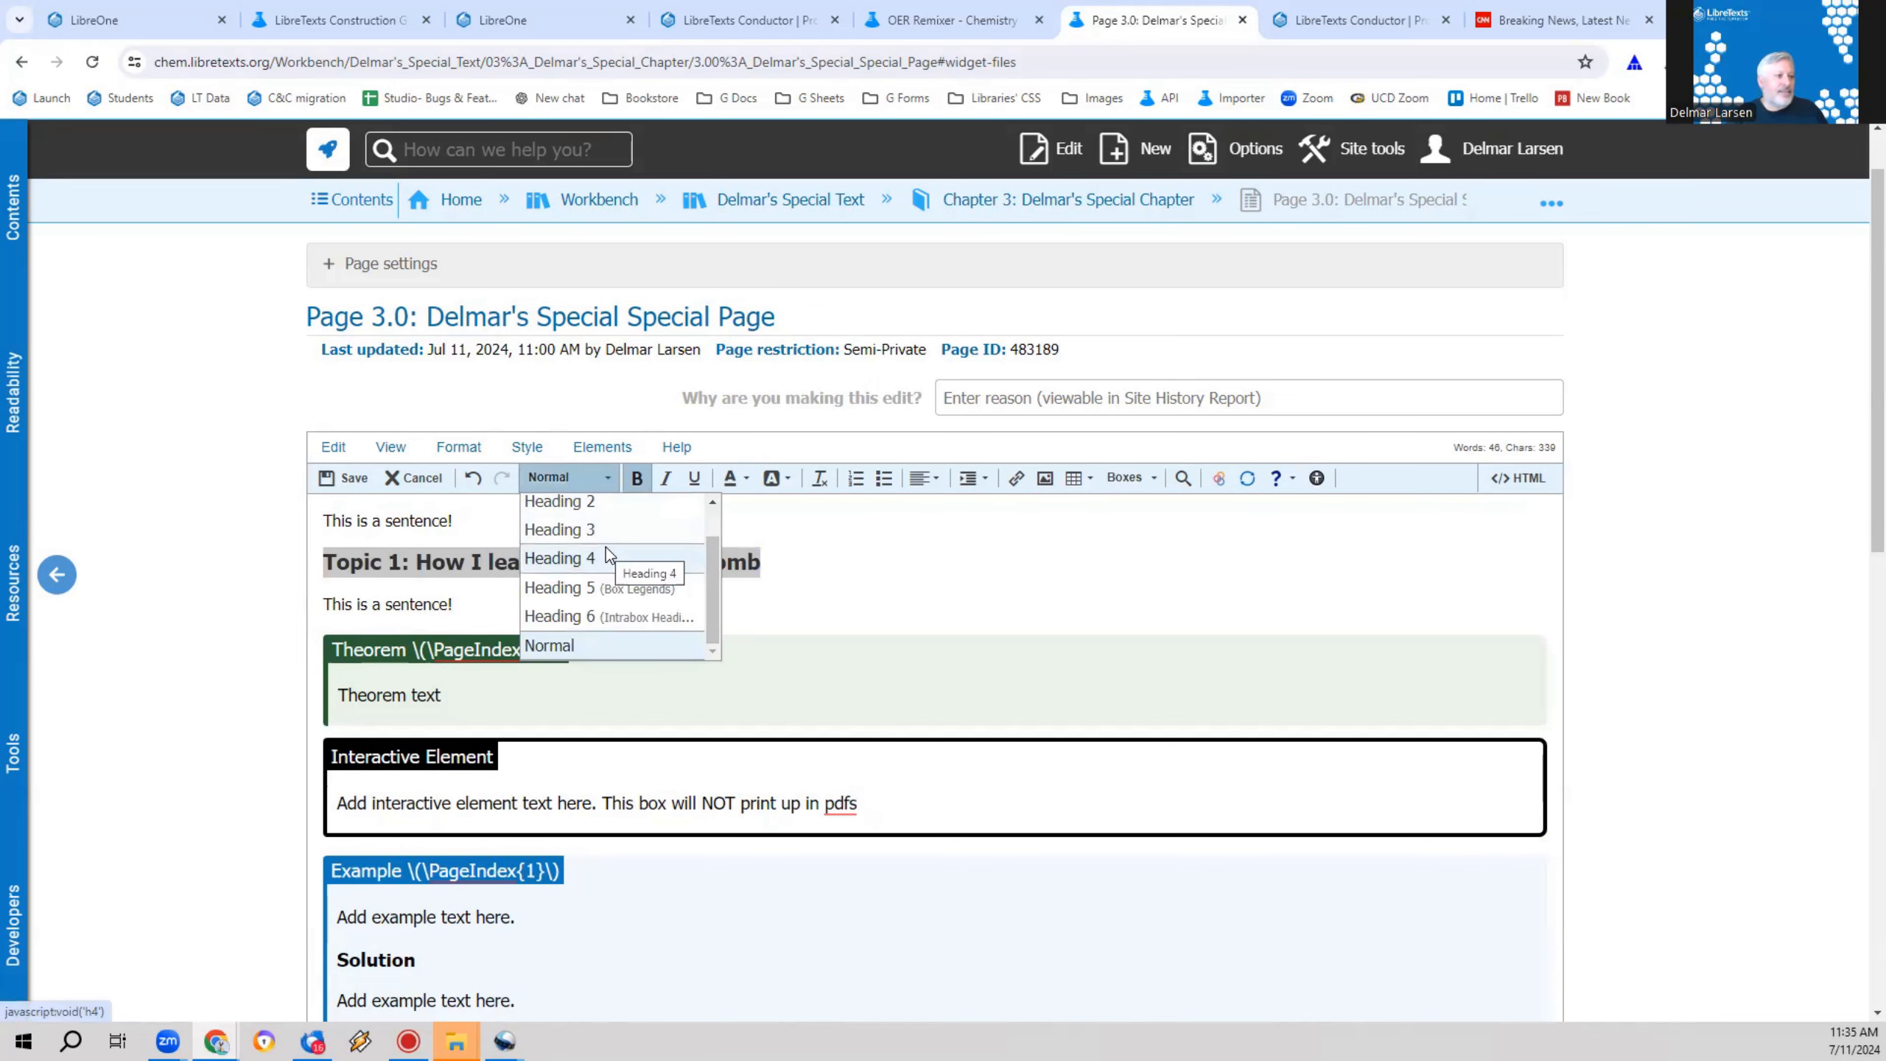
click(584, 505)
click(796, 558)
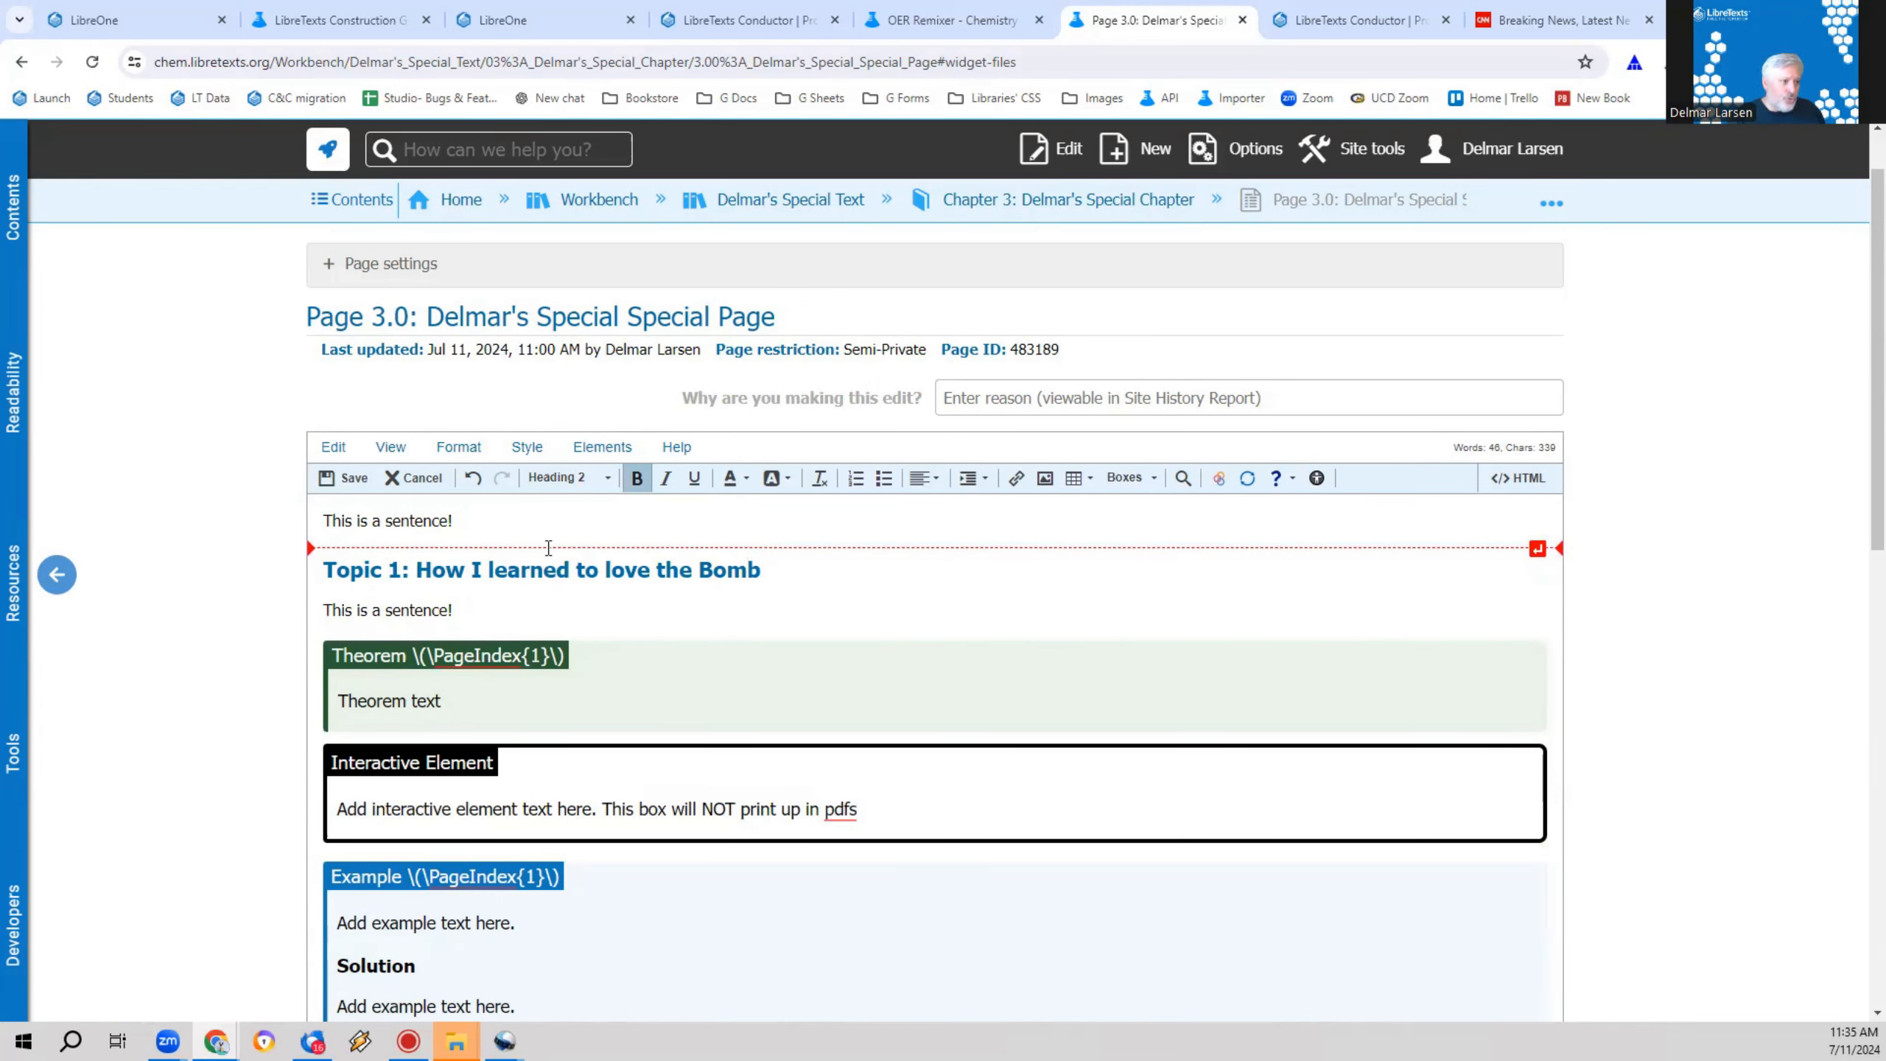
Step: Examine the heading and paragraph tags in the HTML source and return to the visual editor
click(1519, 478)
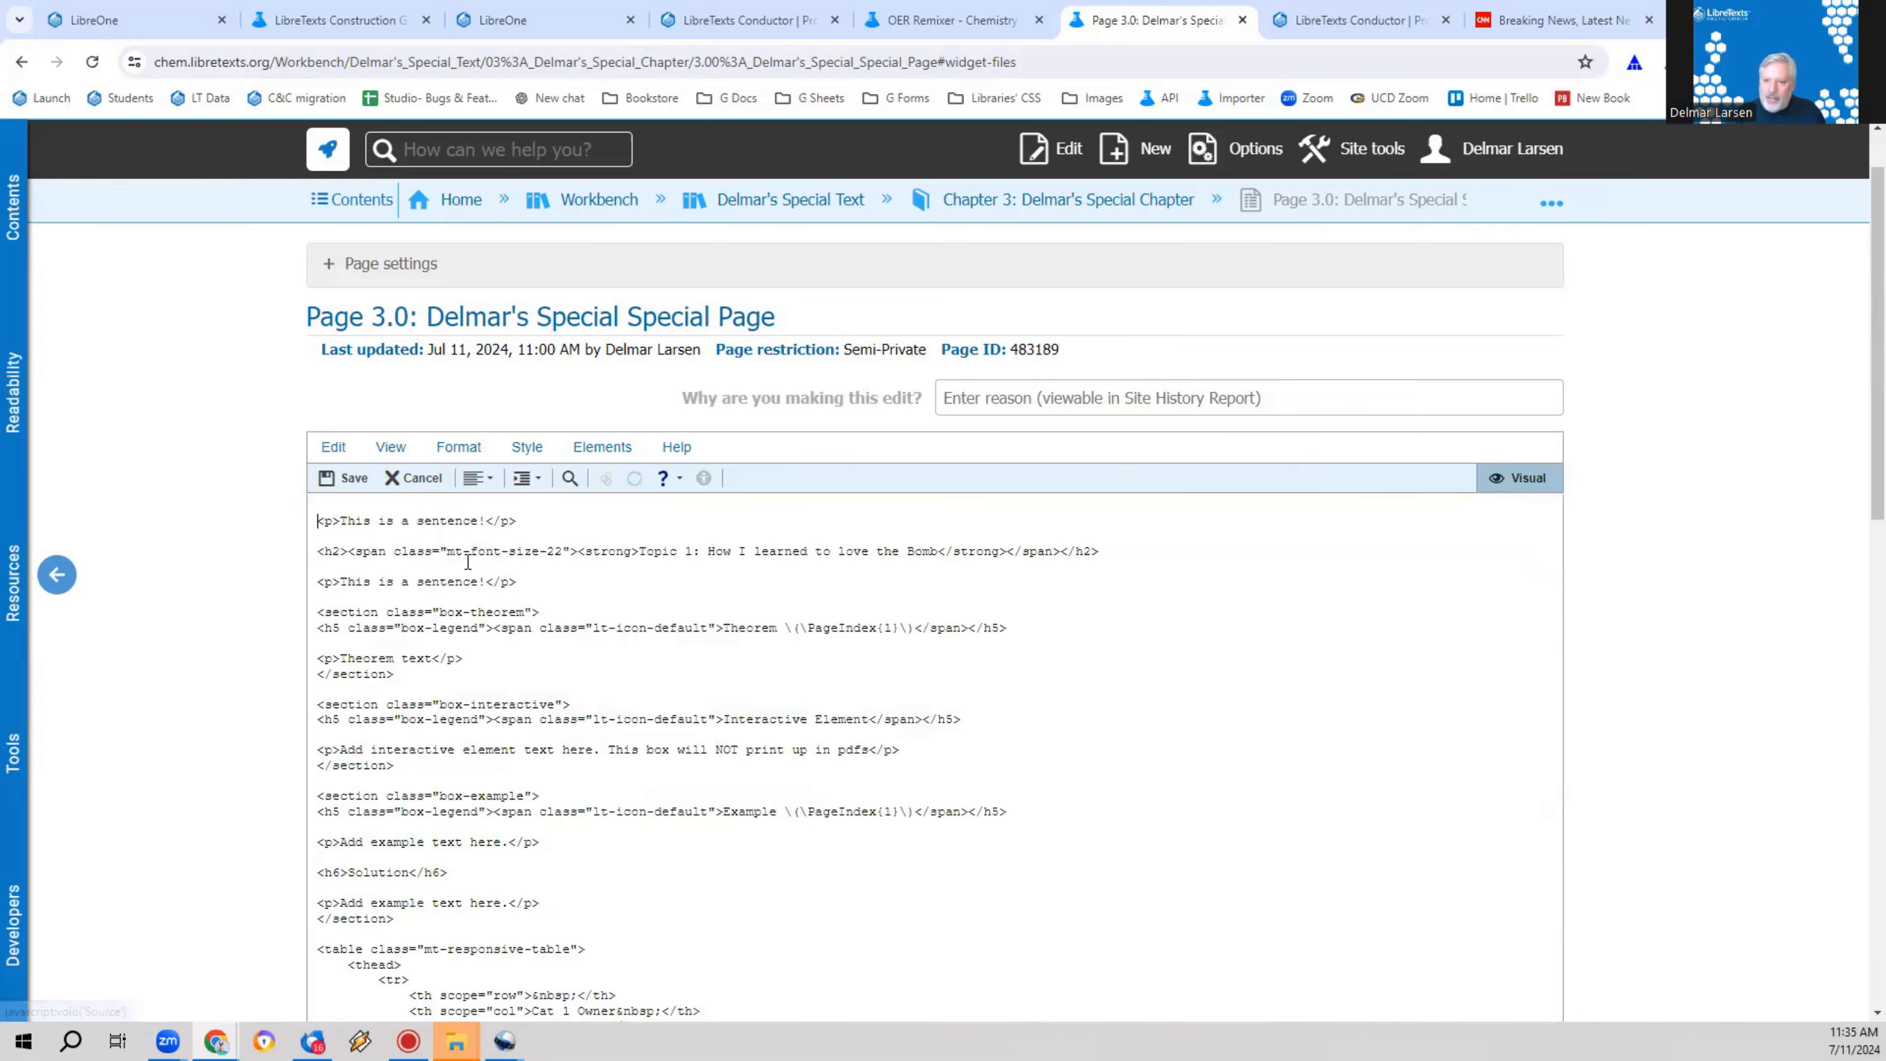
drag(348, 551, 317, 521)
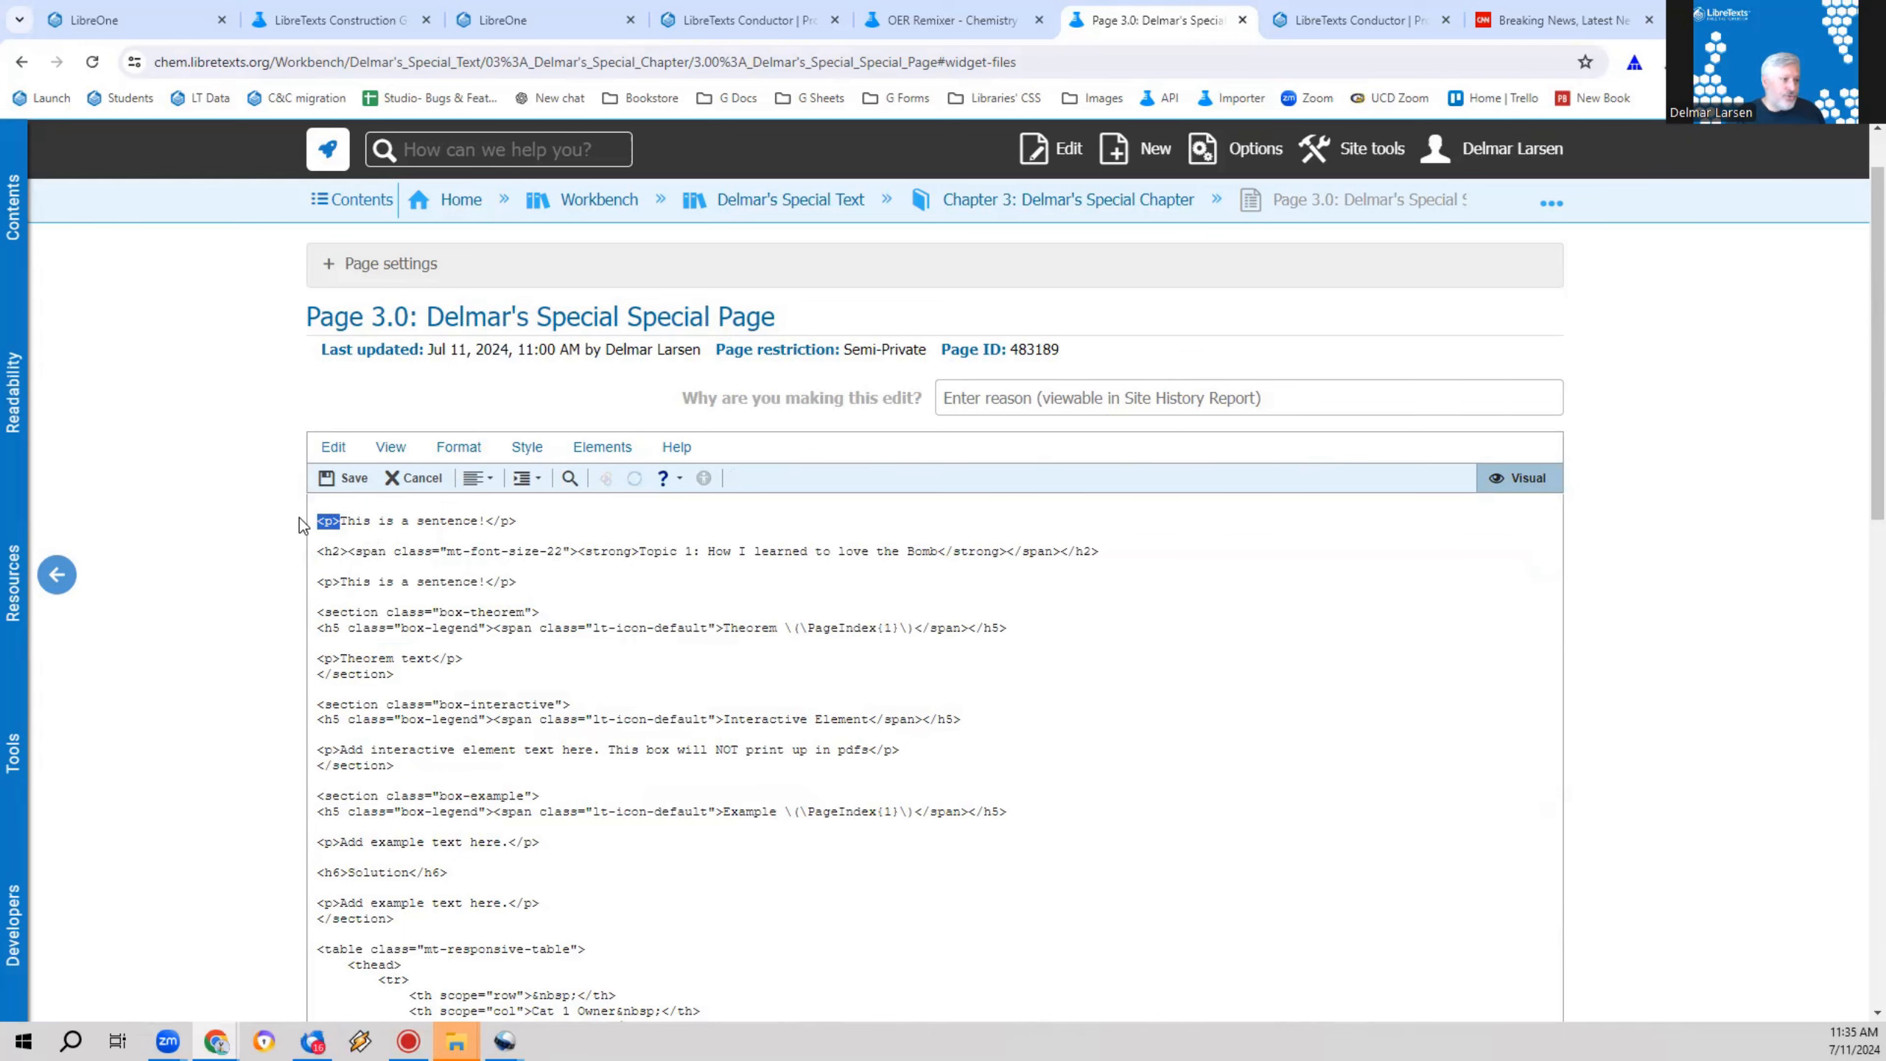
click(1542, 477)
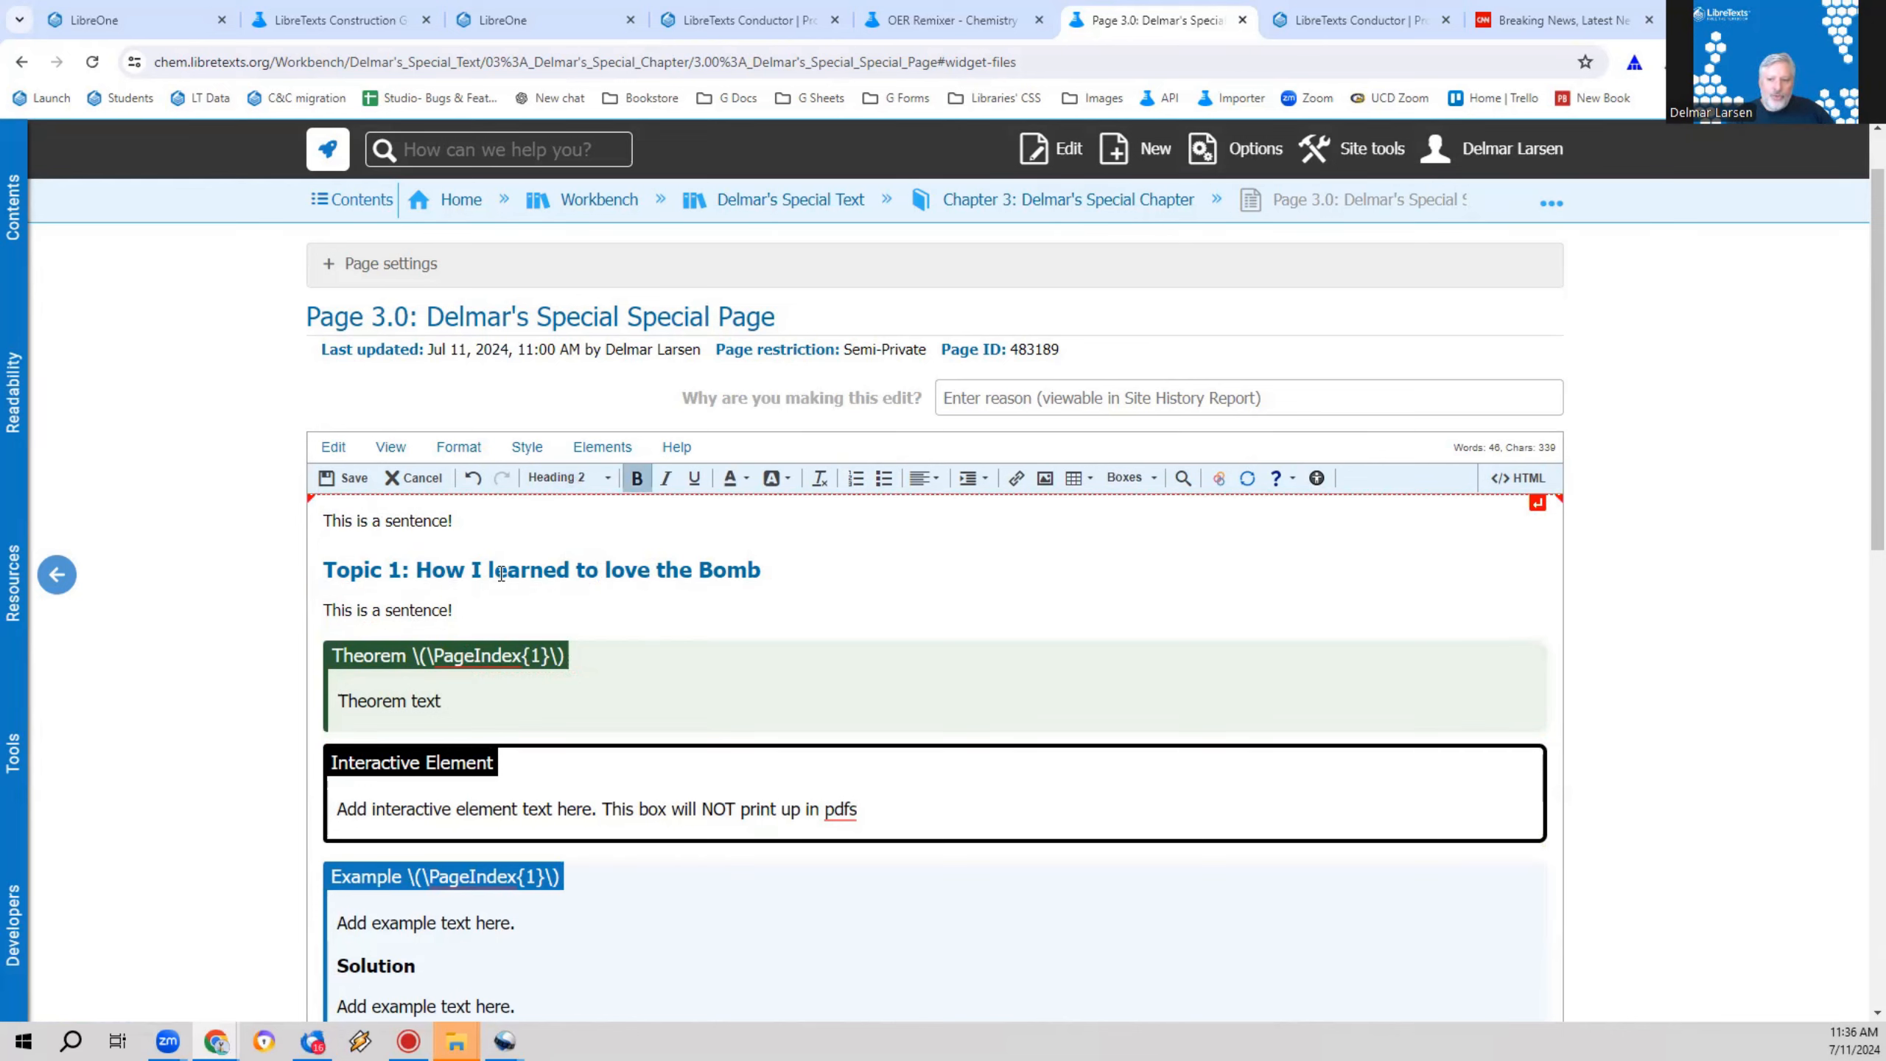
Step: Apply the Heading 3 paragraph format to the "This is a sentence!" line directly below the Topic 1 heading
click(478, 603)
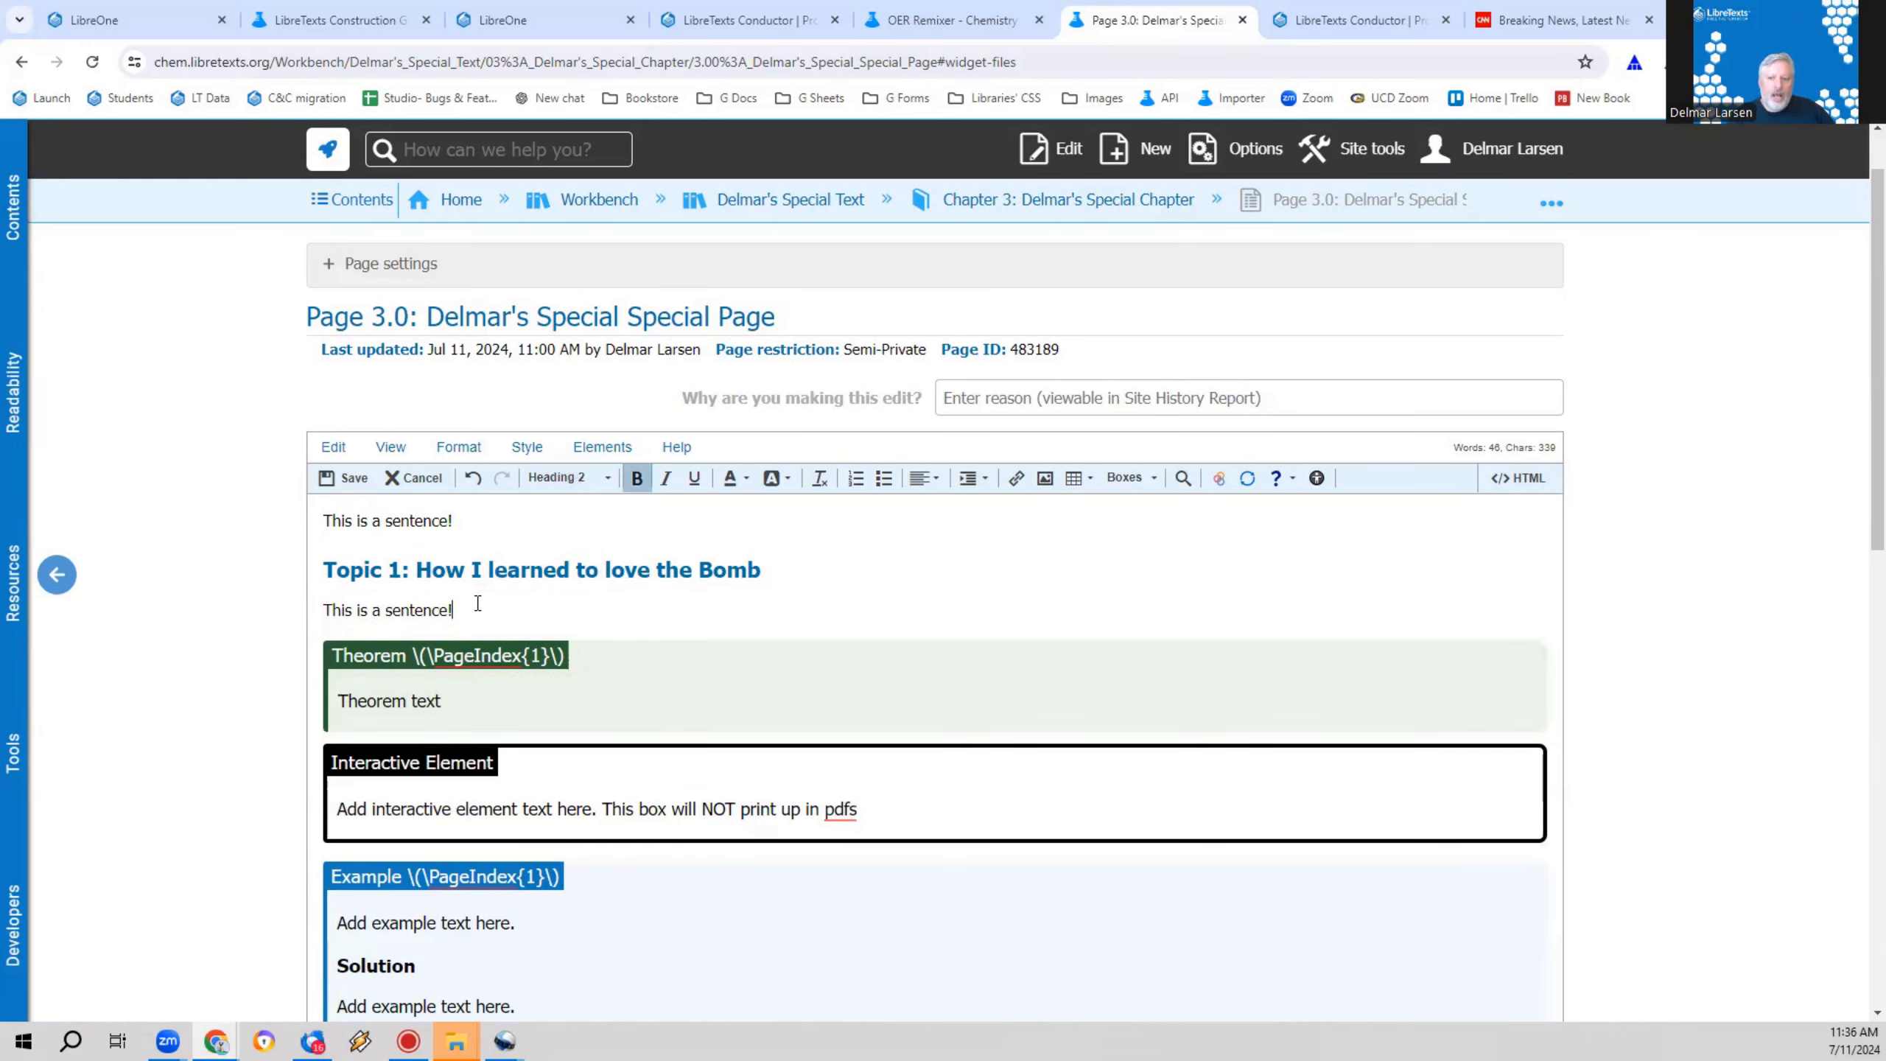
click(569, 469)
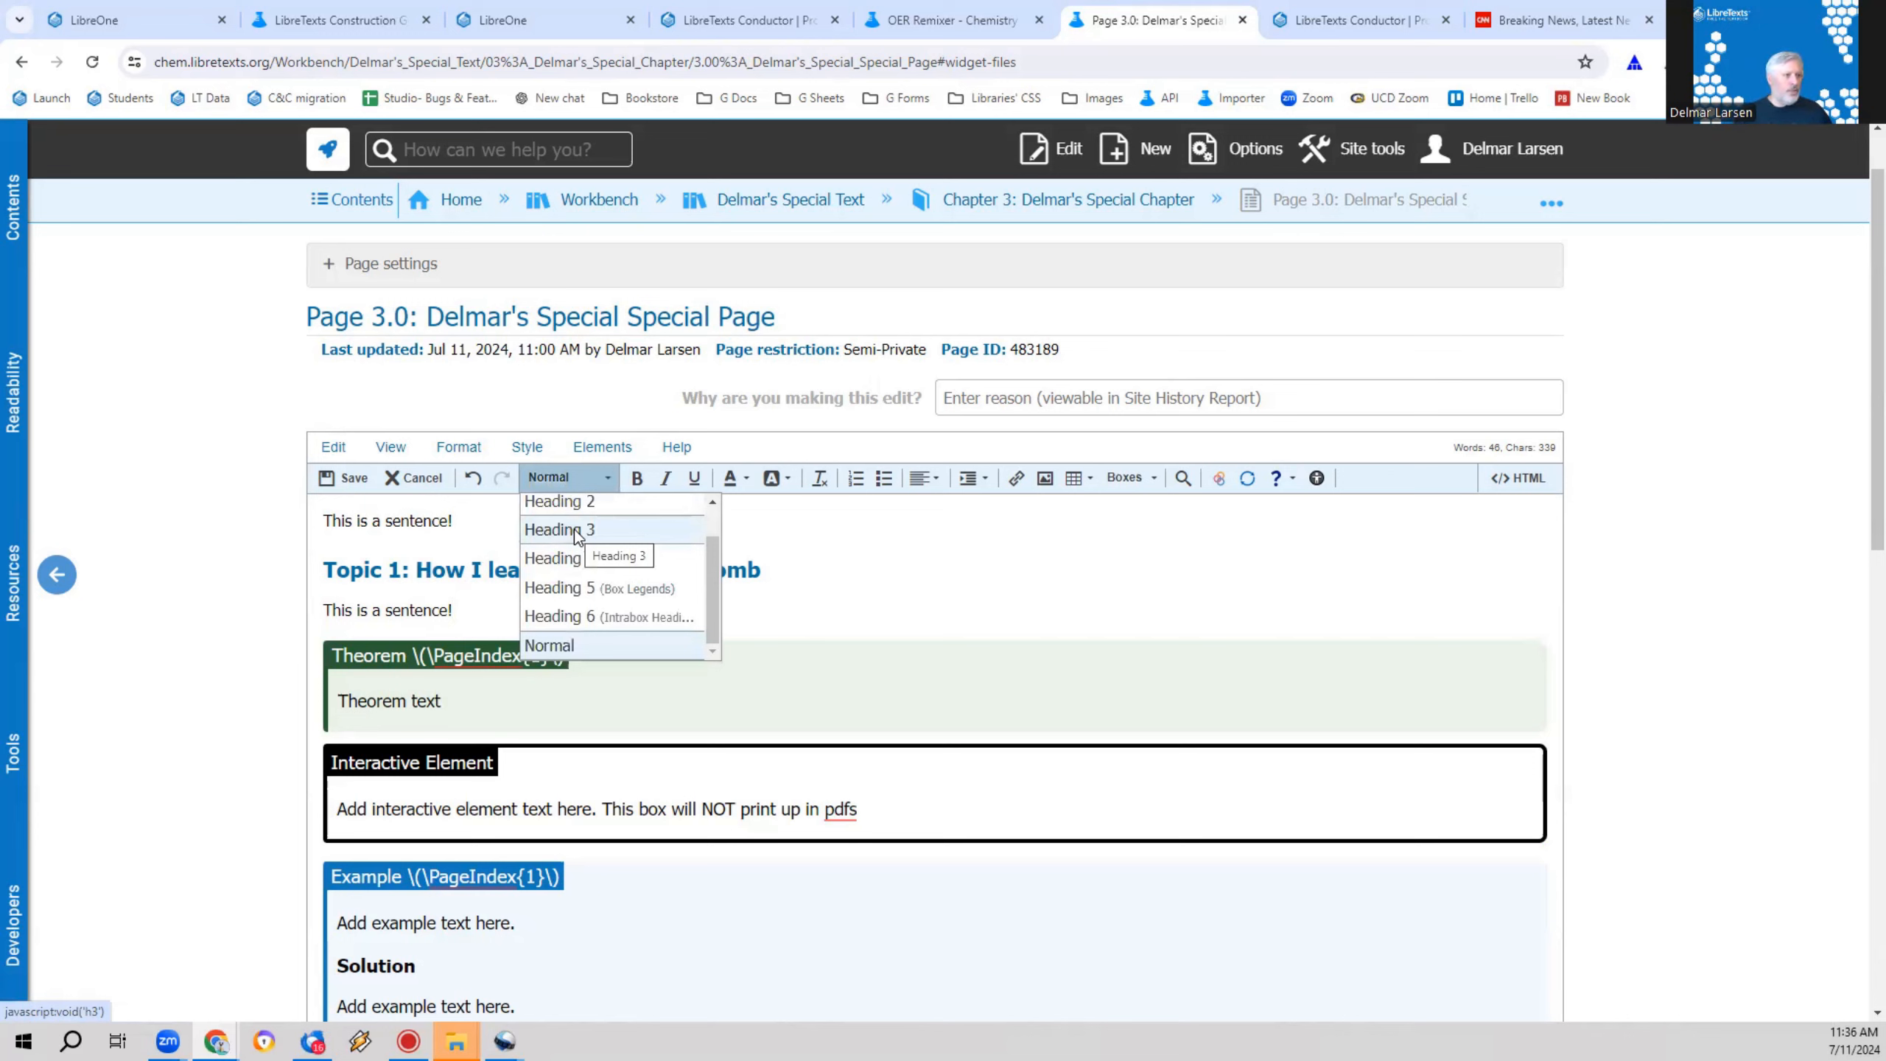
click(467, 611)
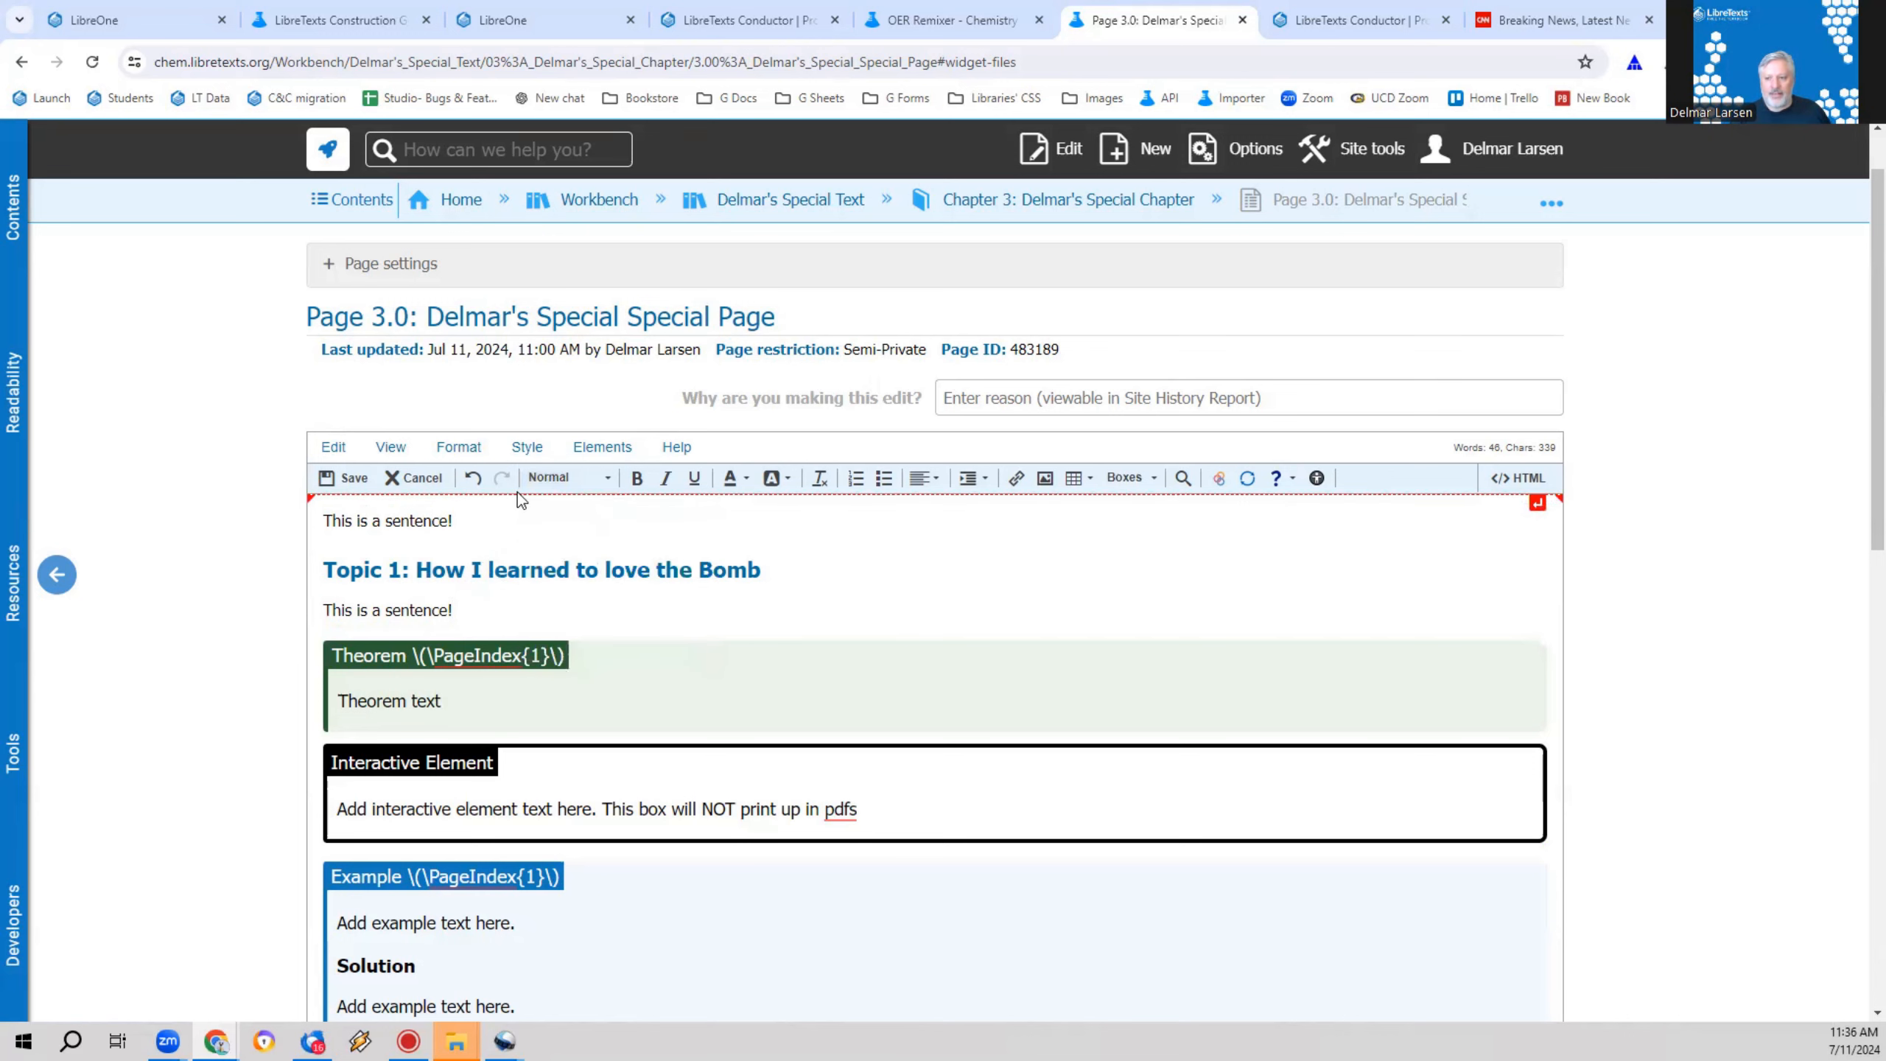
click(553, 480)
click(594, 530)
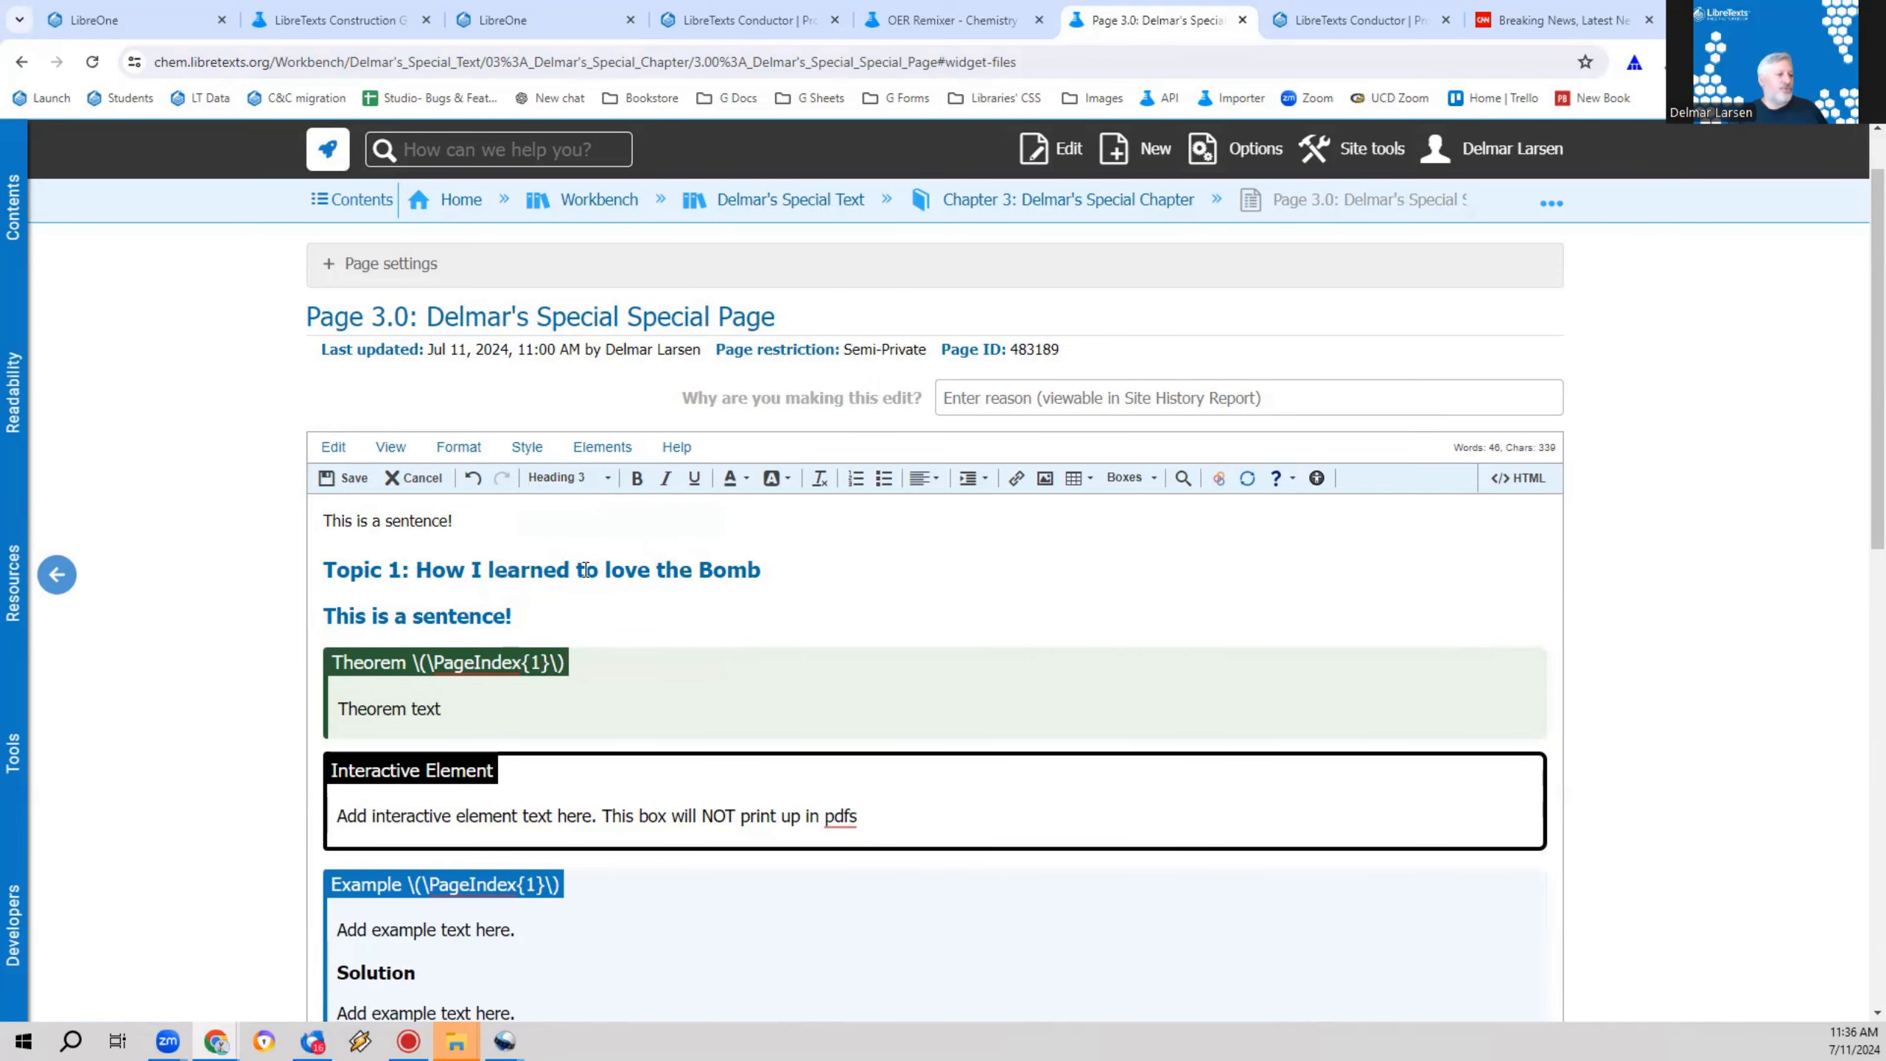
Step: Number the two headings by prefixing the Topic 1 heading with "1:" and the subheading below it with "1.2:"
click(521, 577)
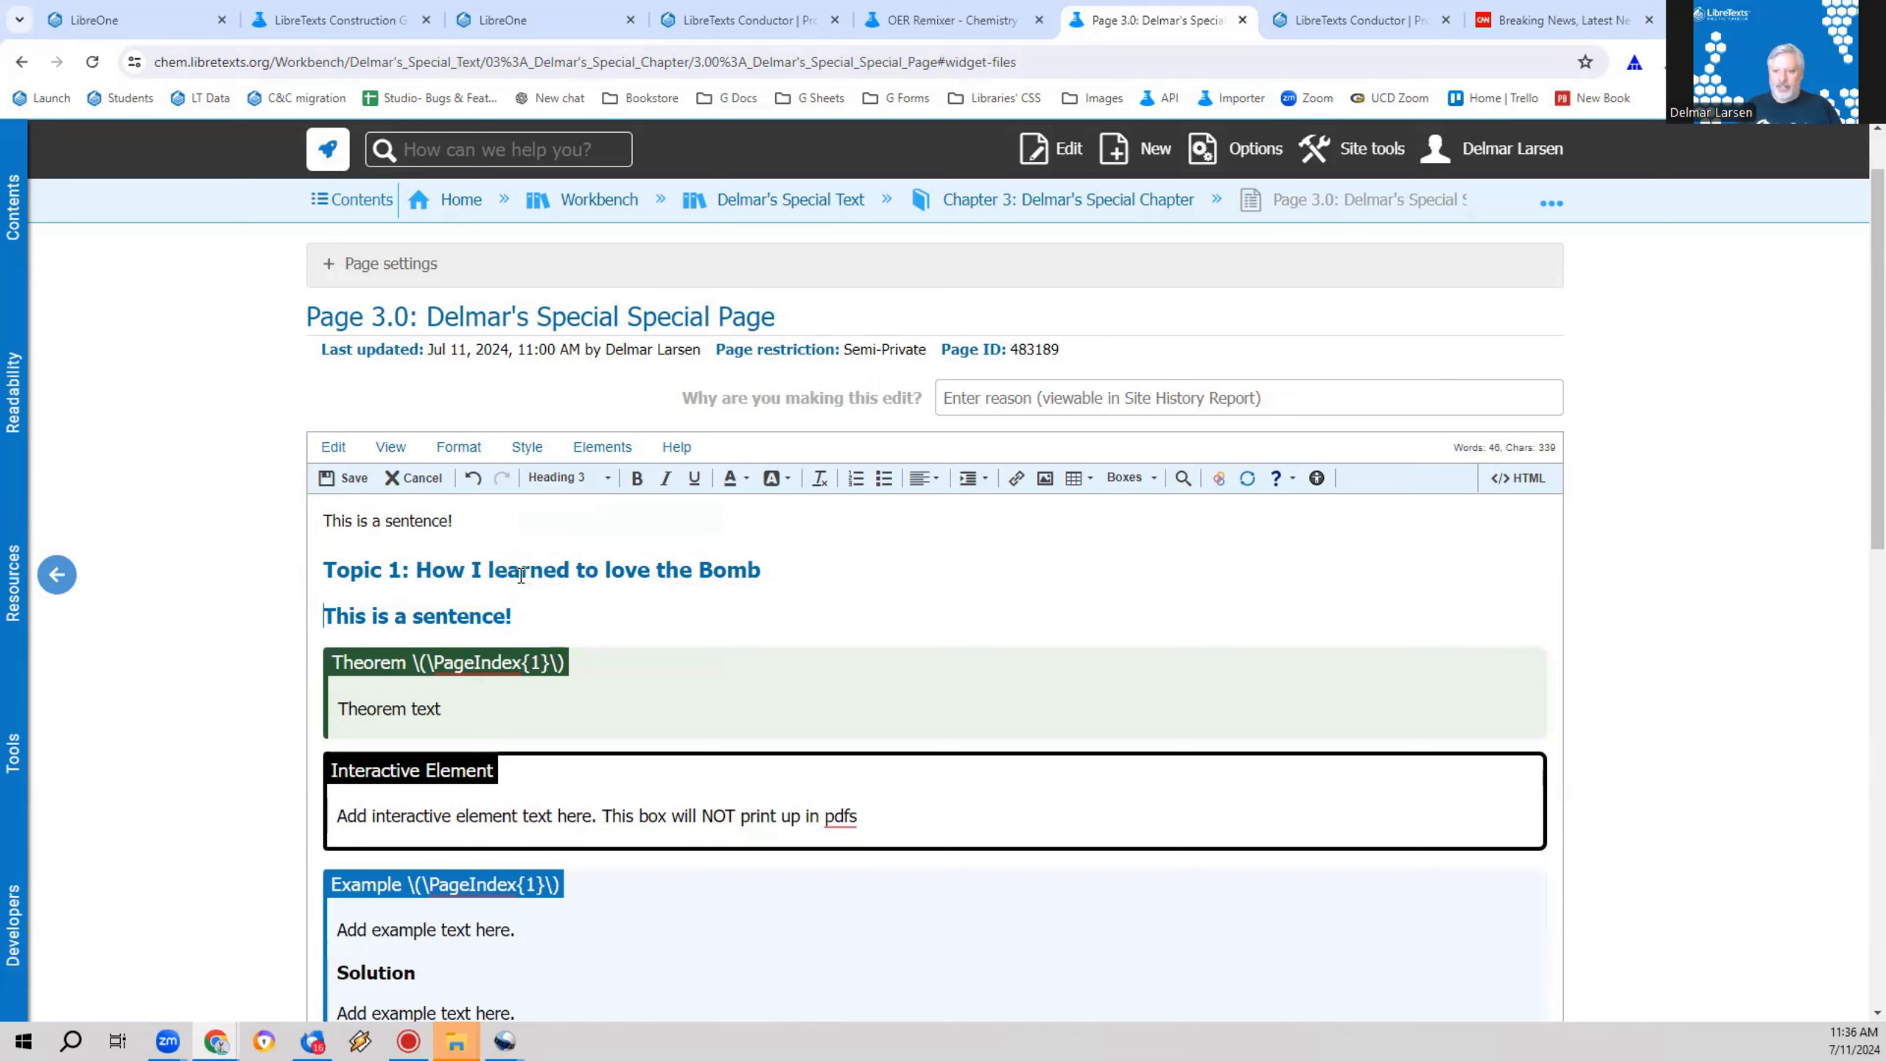
text(2:)
key(Home)
key(Delete)
text(1)
key(Down)
key(Home)
text(1.2:)
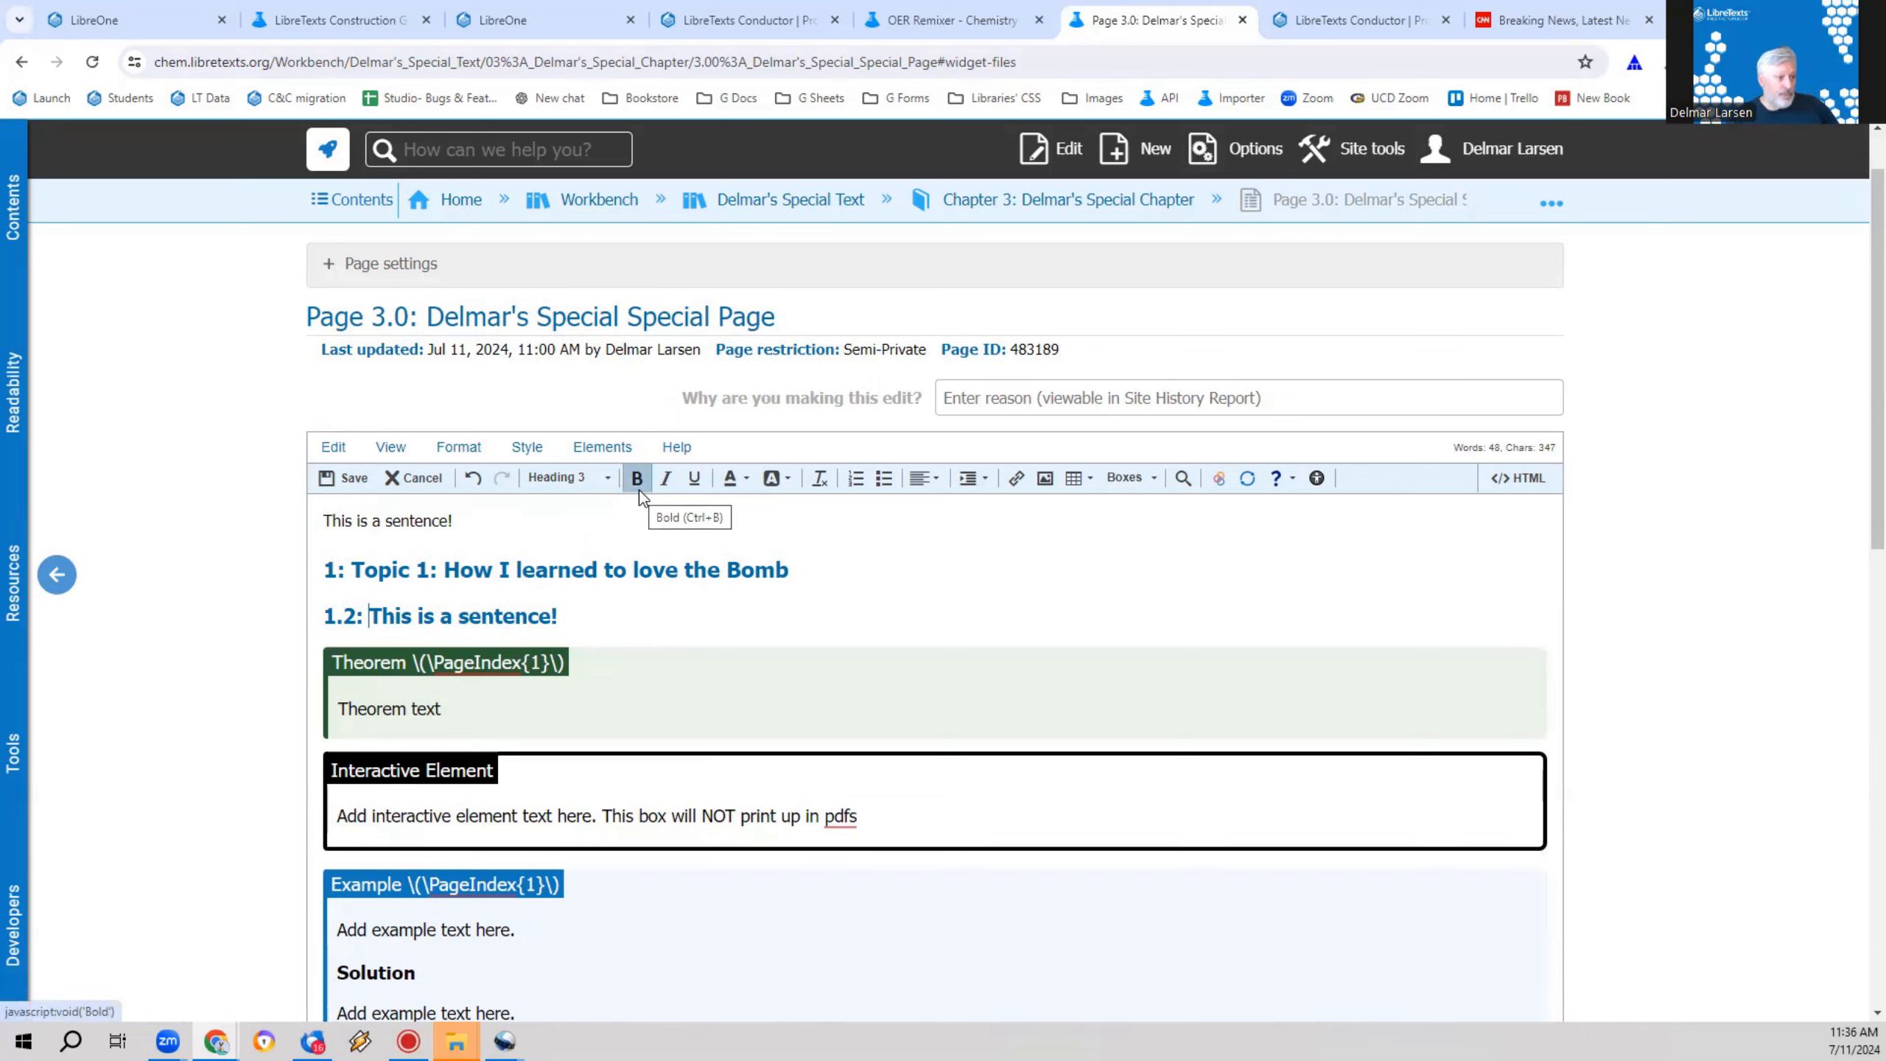
click(594, 479)
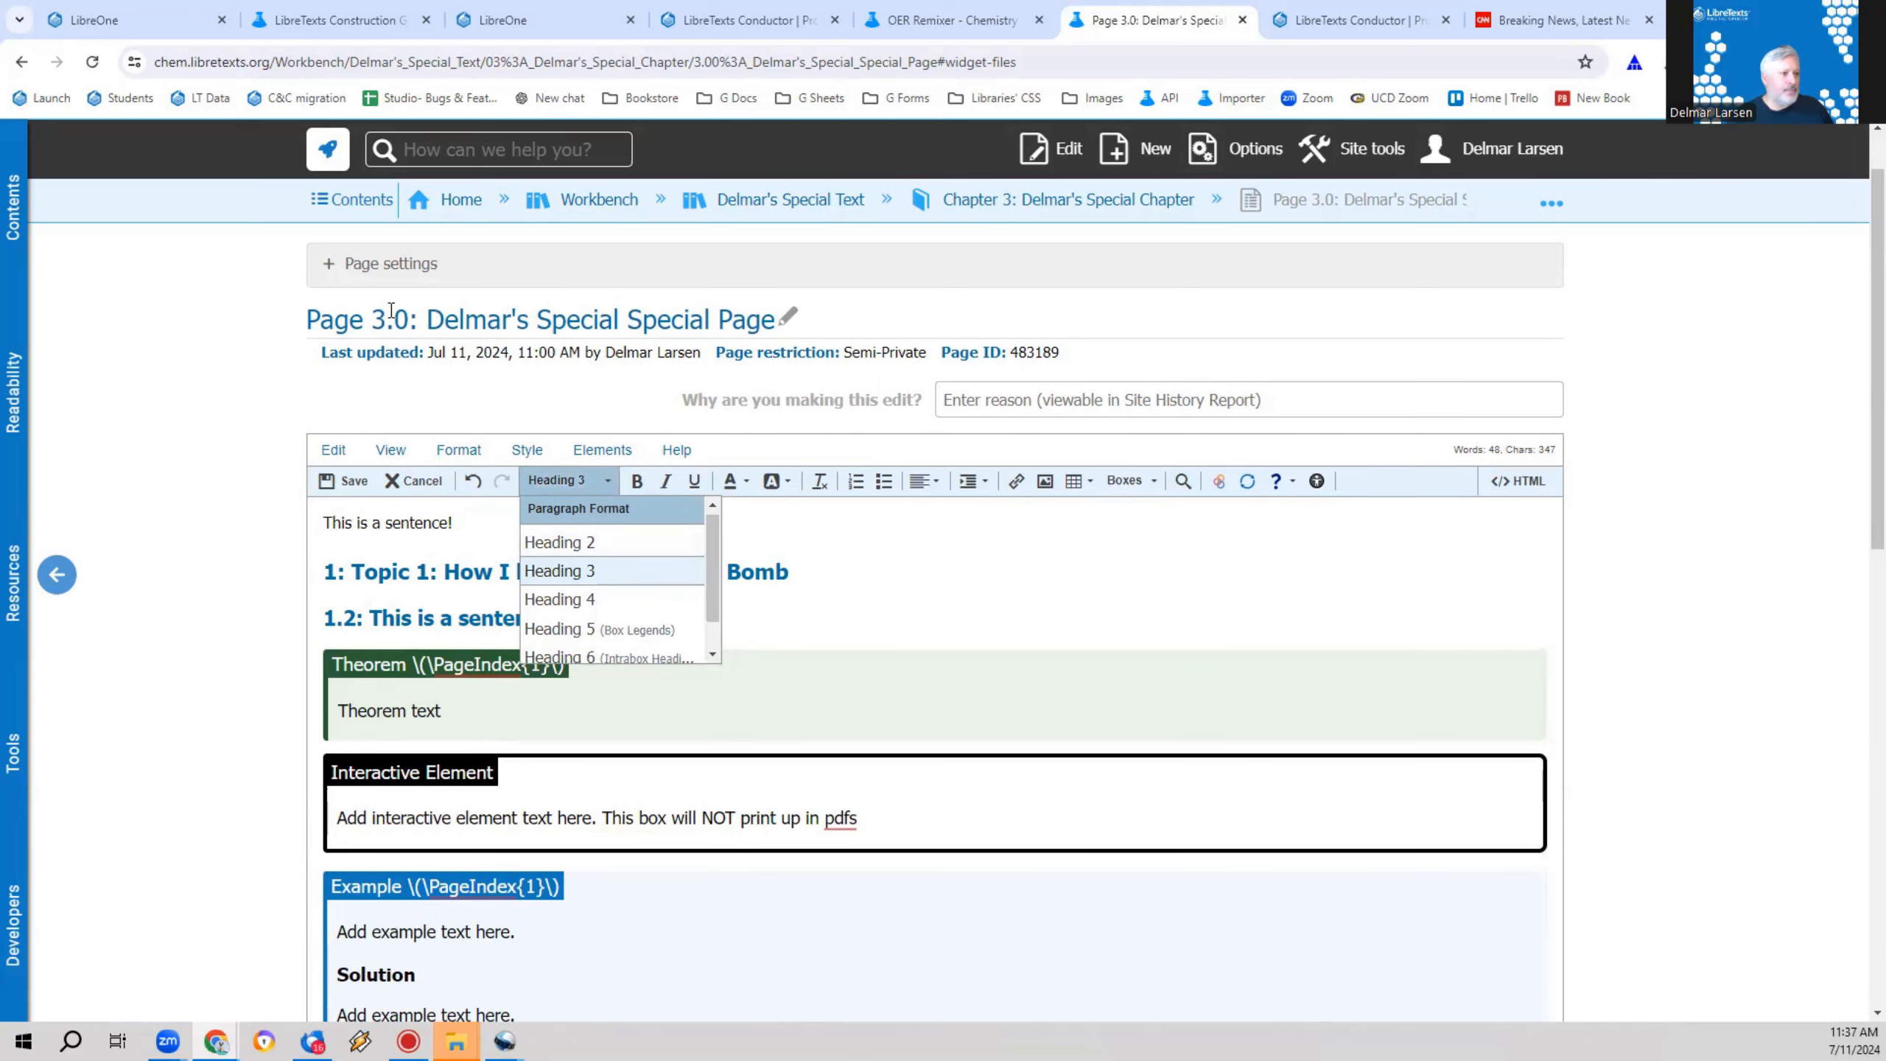
key(Escape)
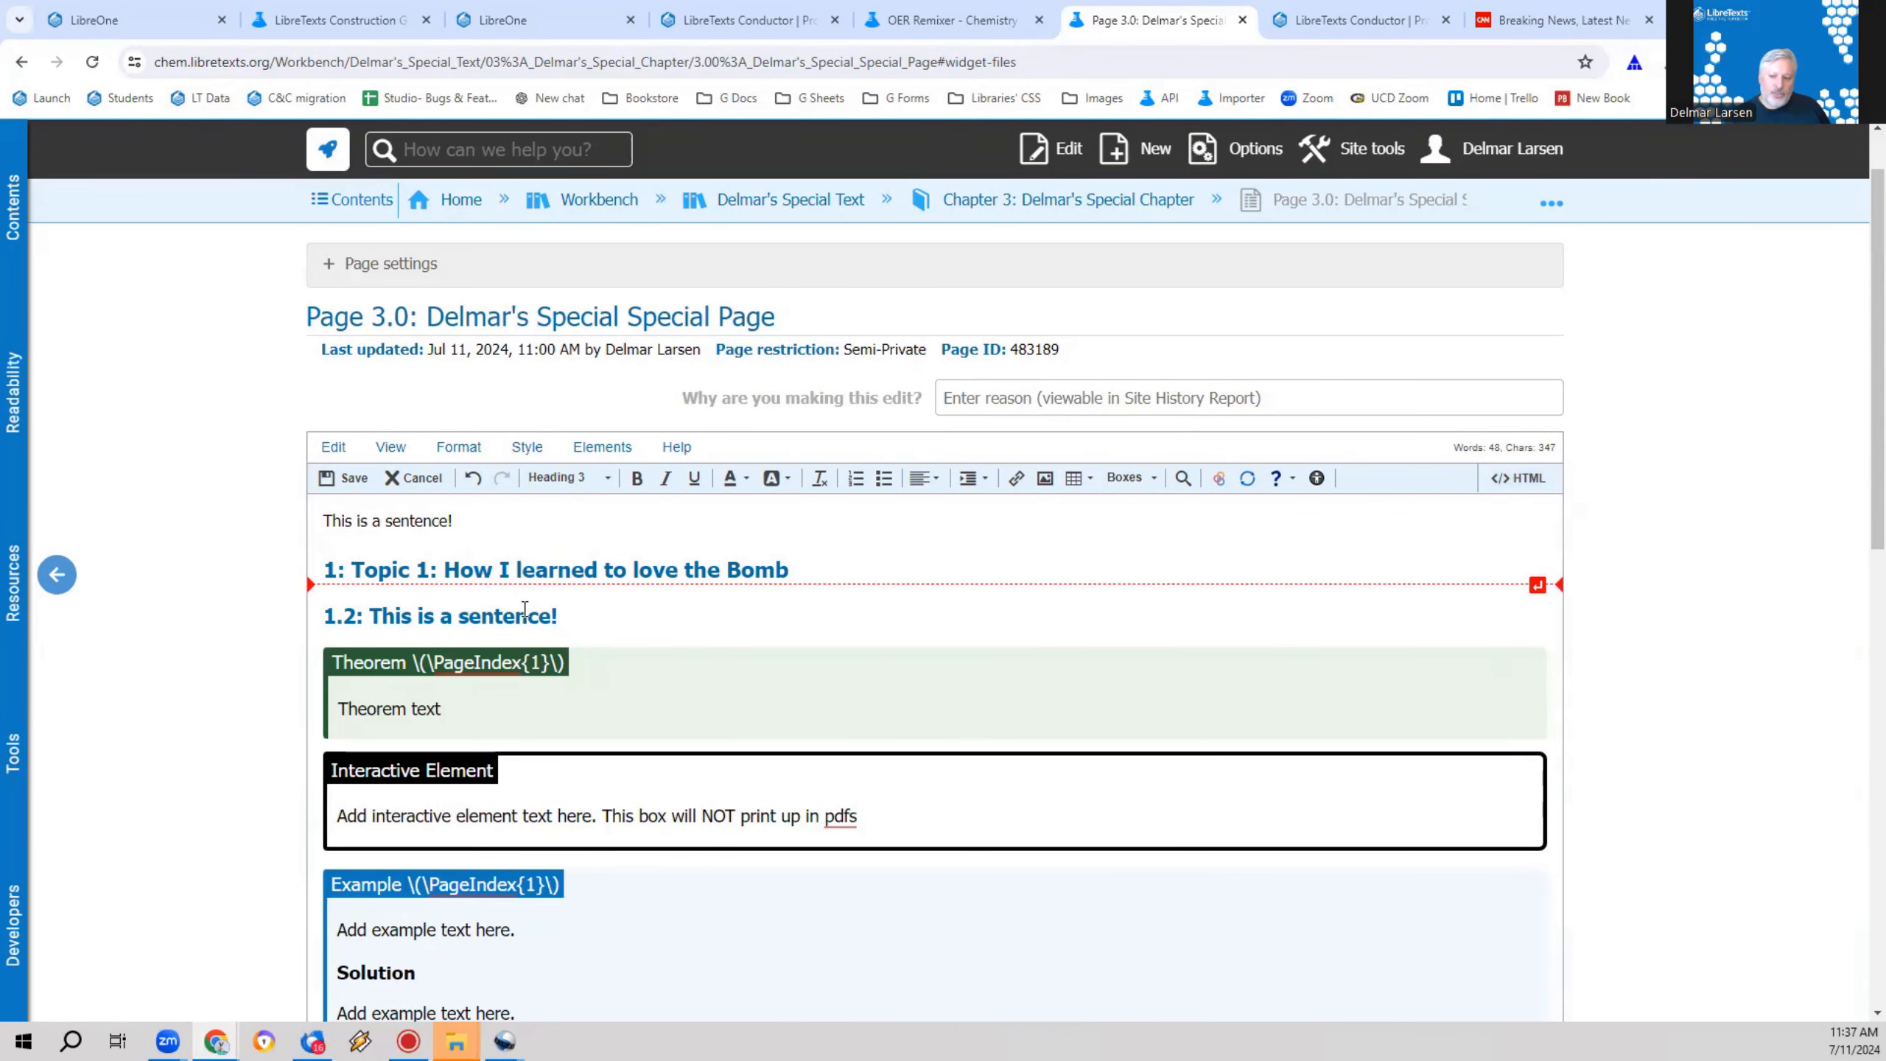
Step: Add a "2: Heading 2" line below the 1.2 subheading and apply the Heading 2 paragraph format to it
click(575, 619)
key(Return)
text(2)
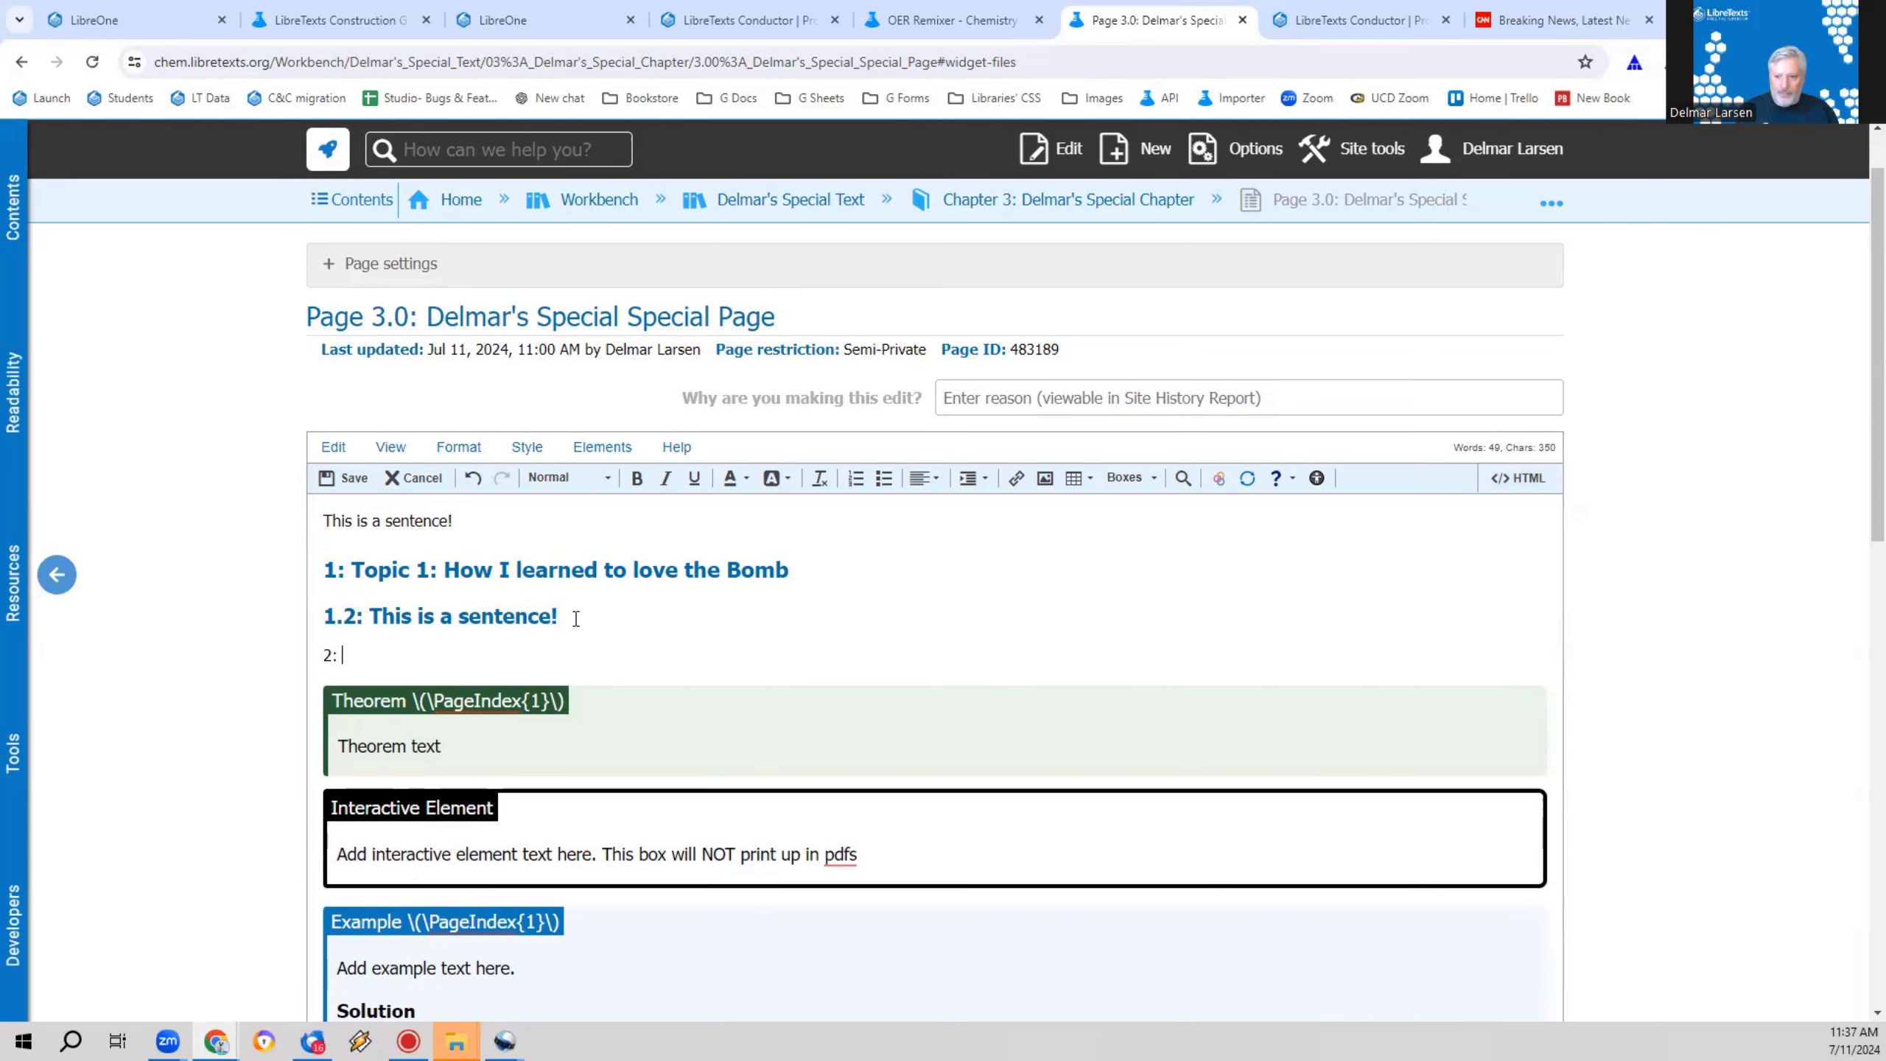
text(: Heading 2)
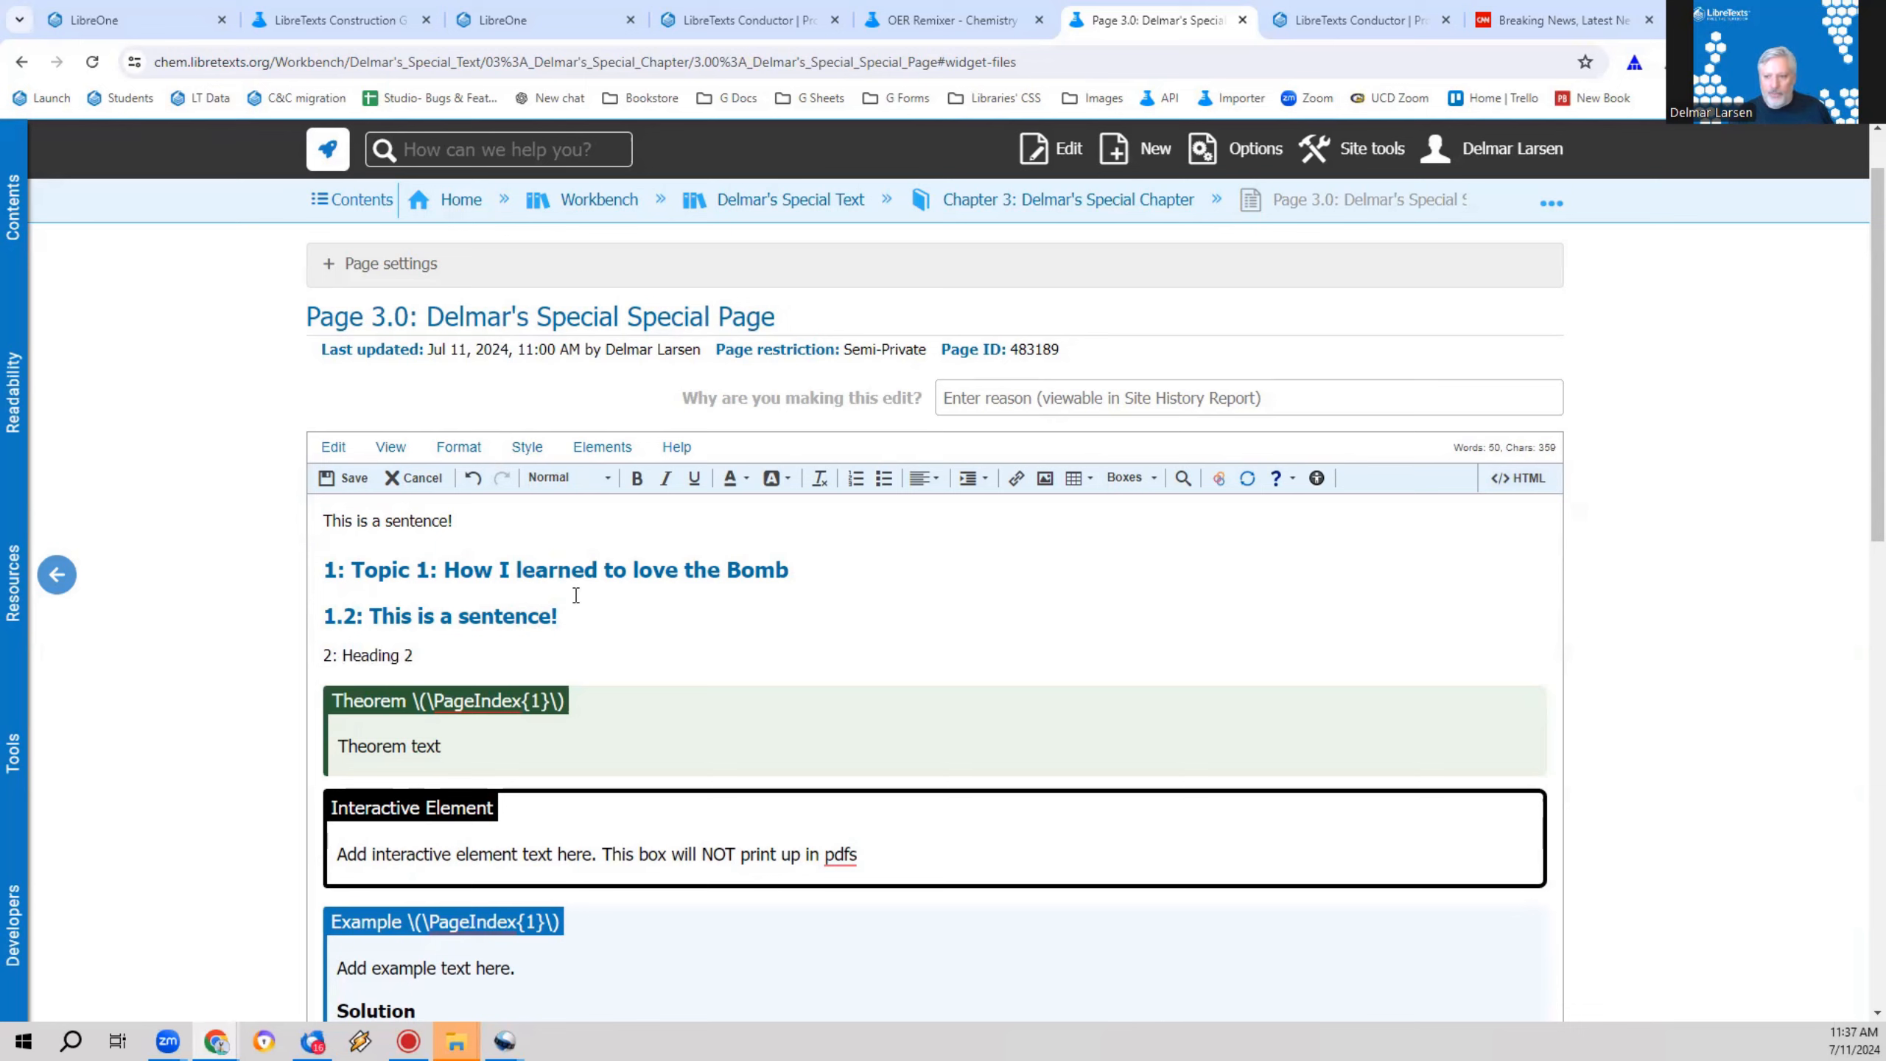
click(569, 476)
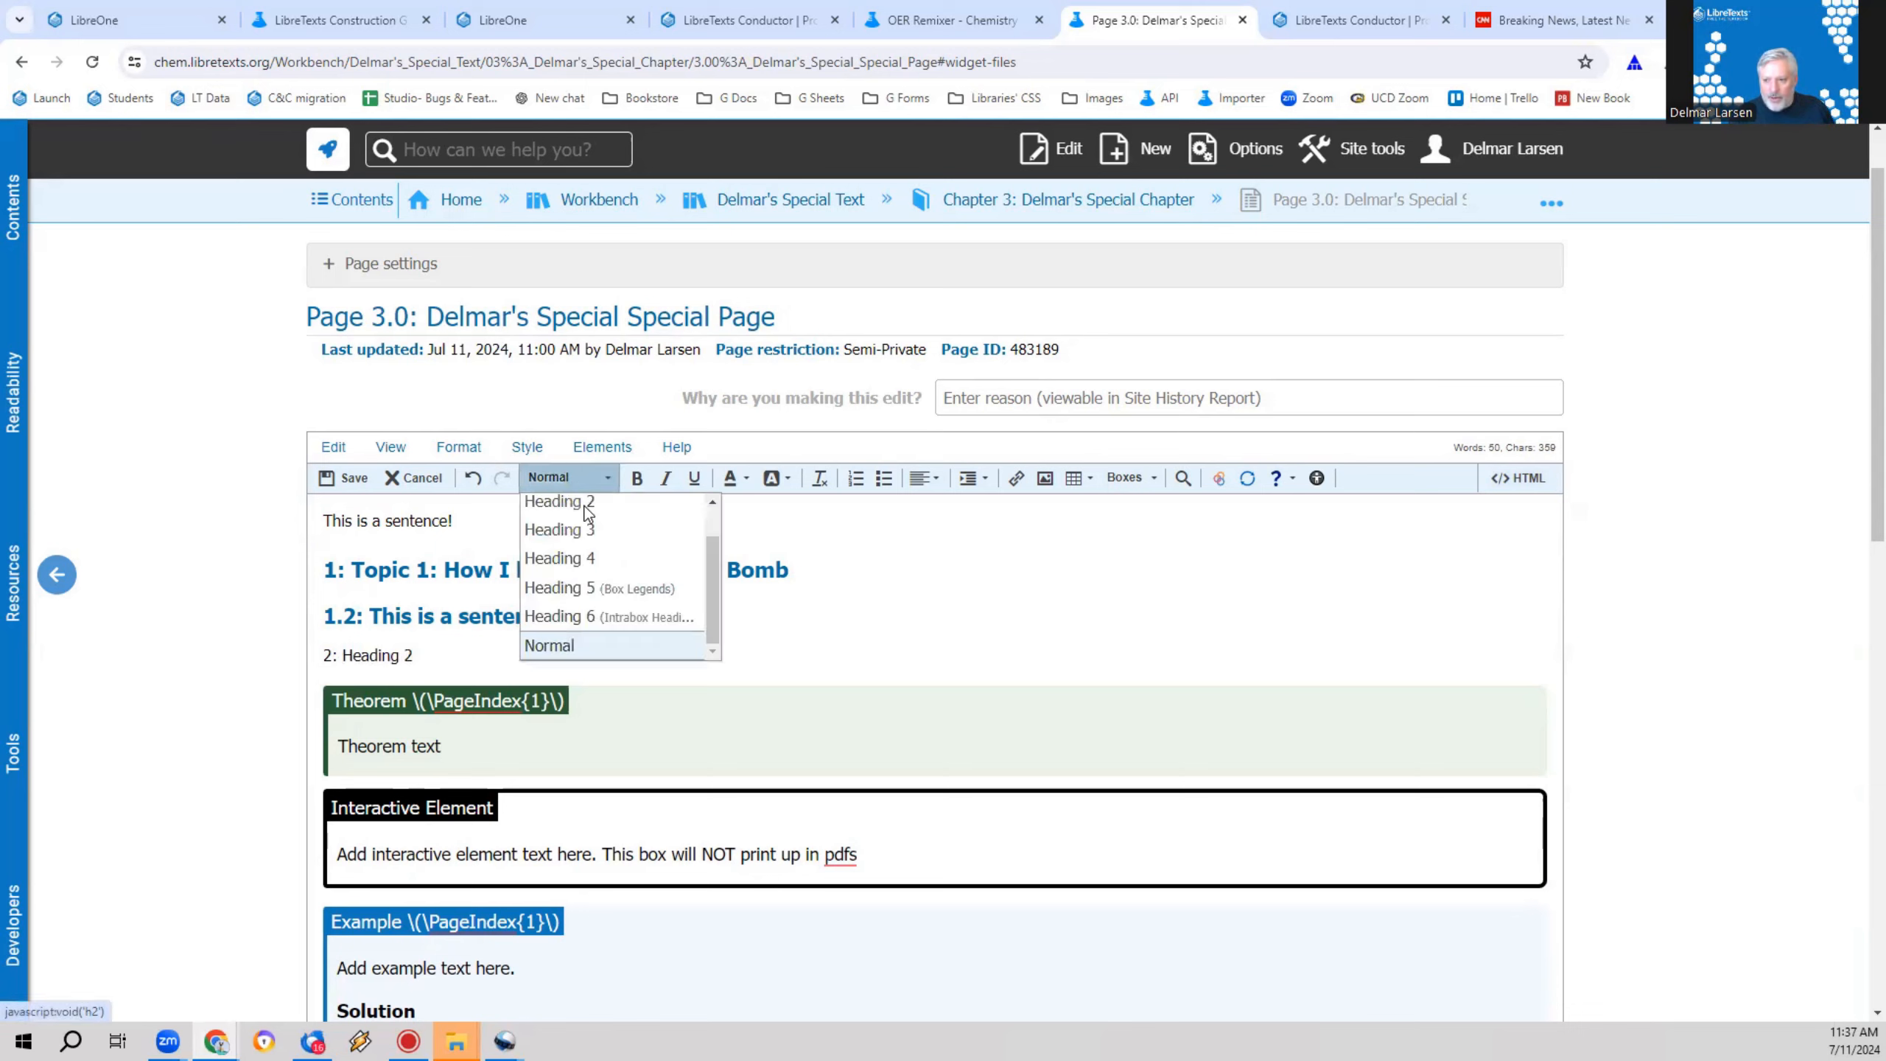
click(597, 507)
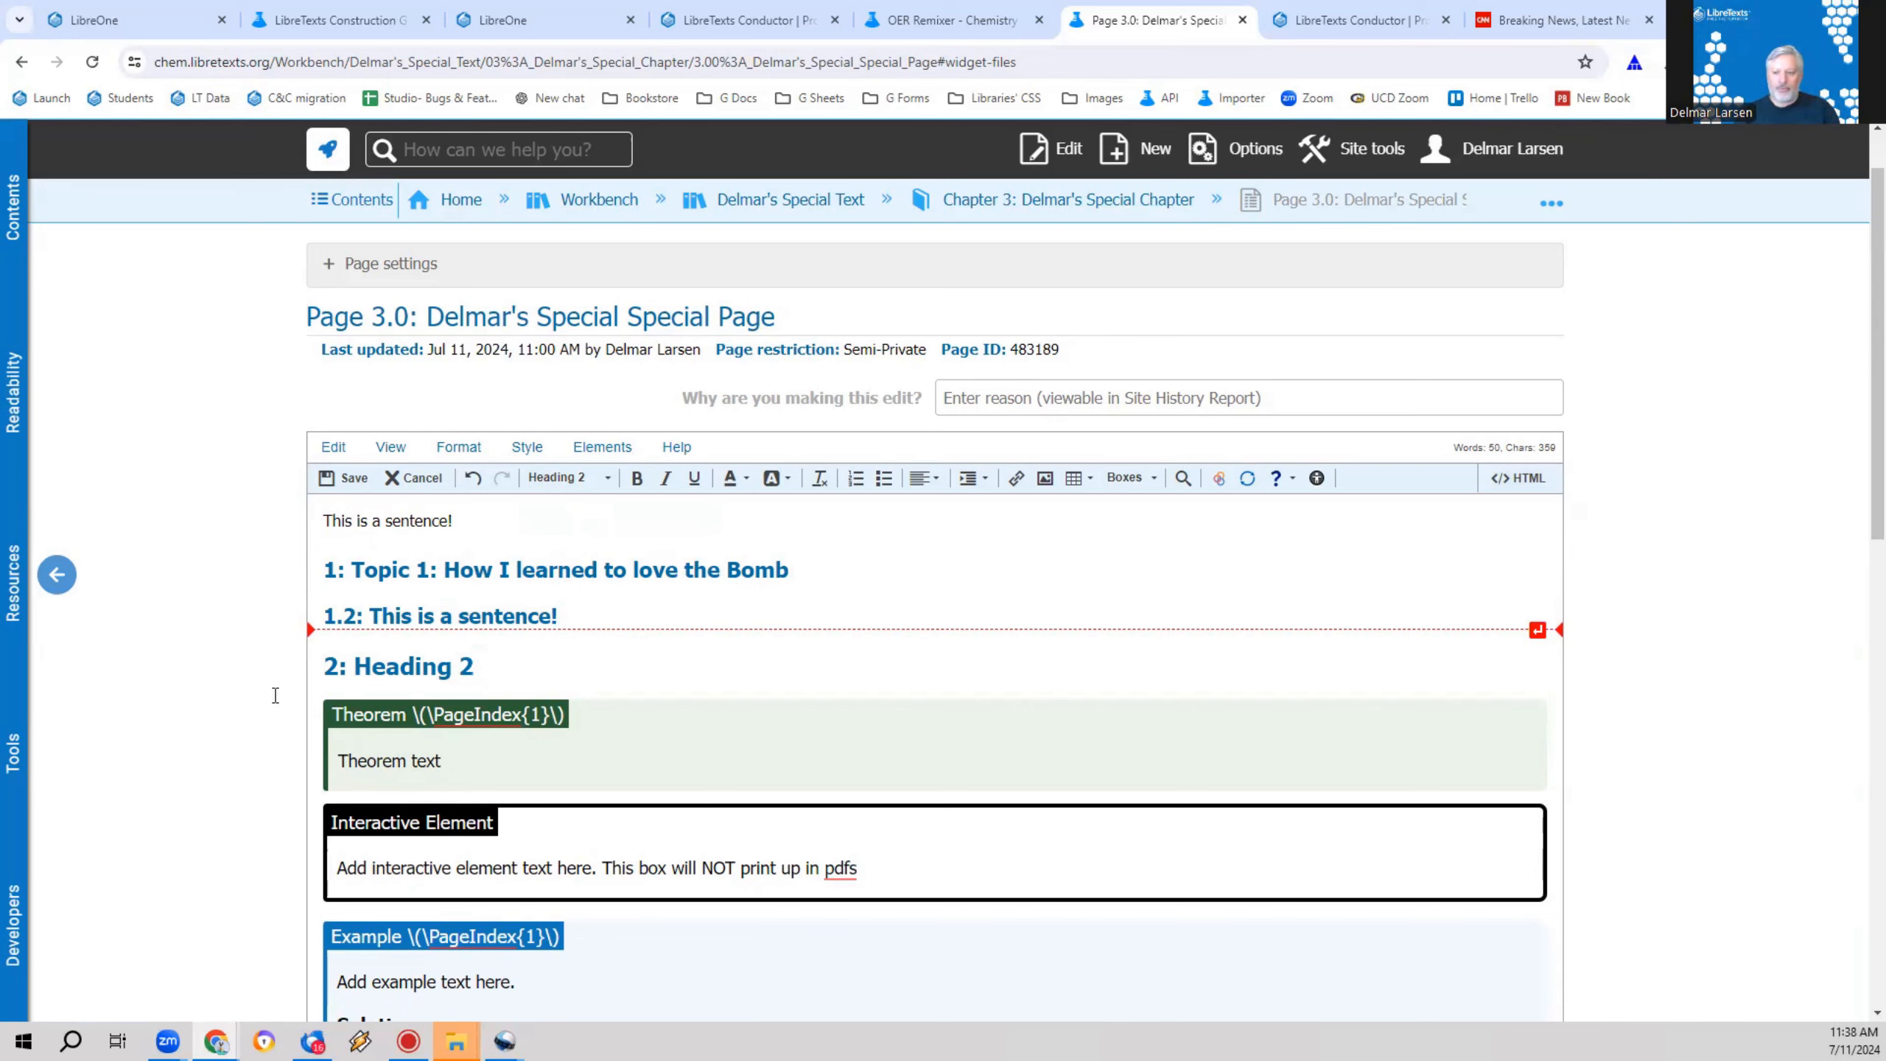
click(537, 684)
key(Return)
key(Return)
key(Return)
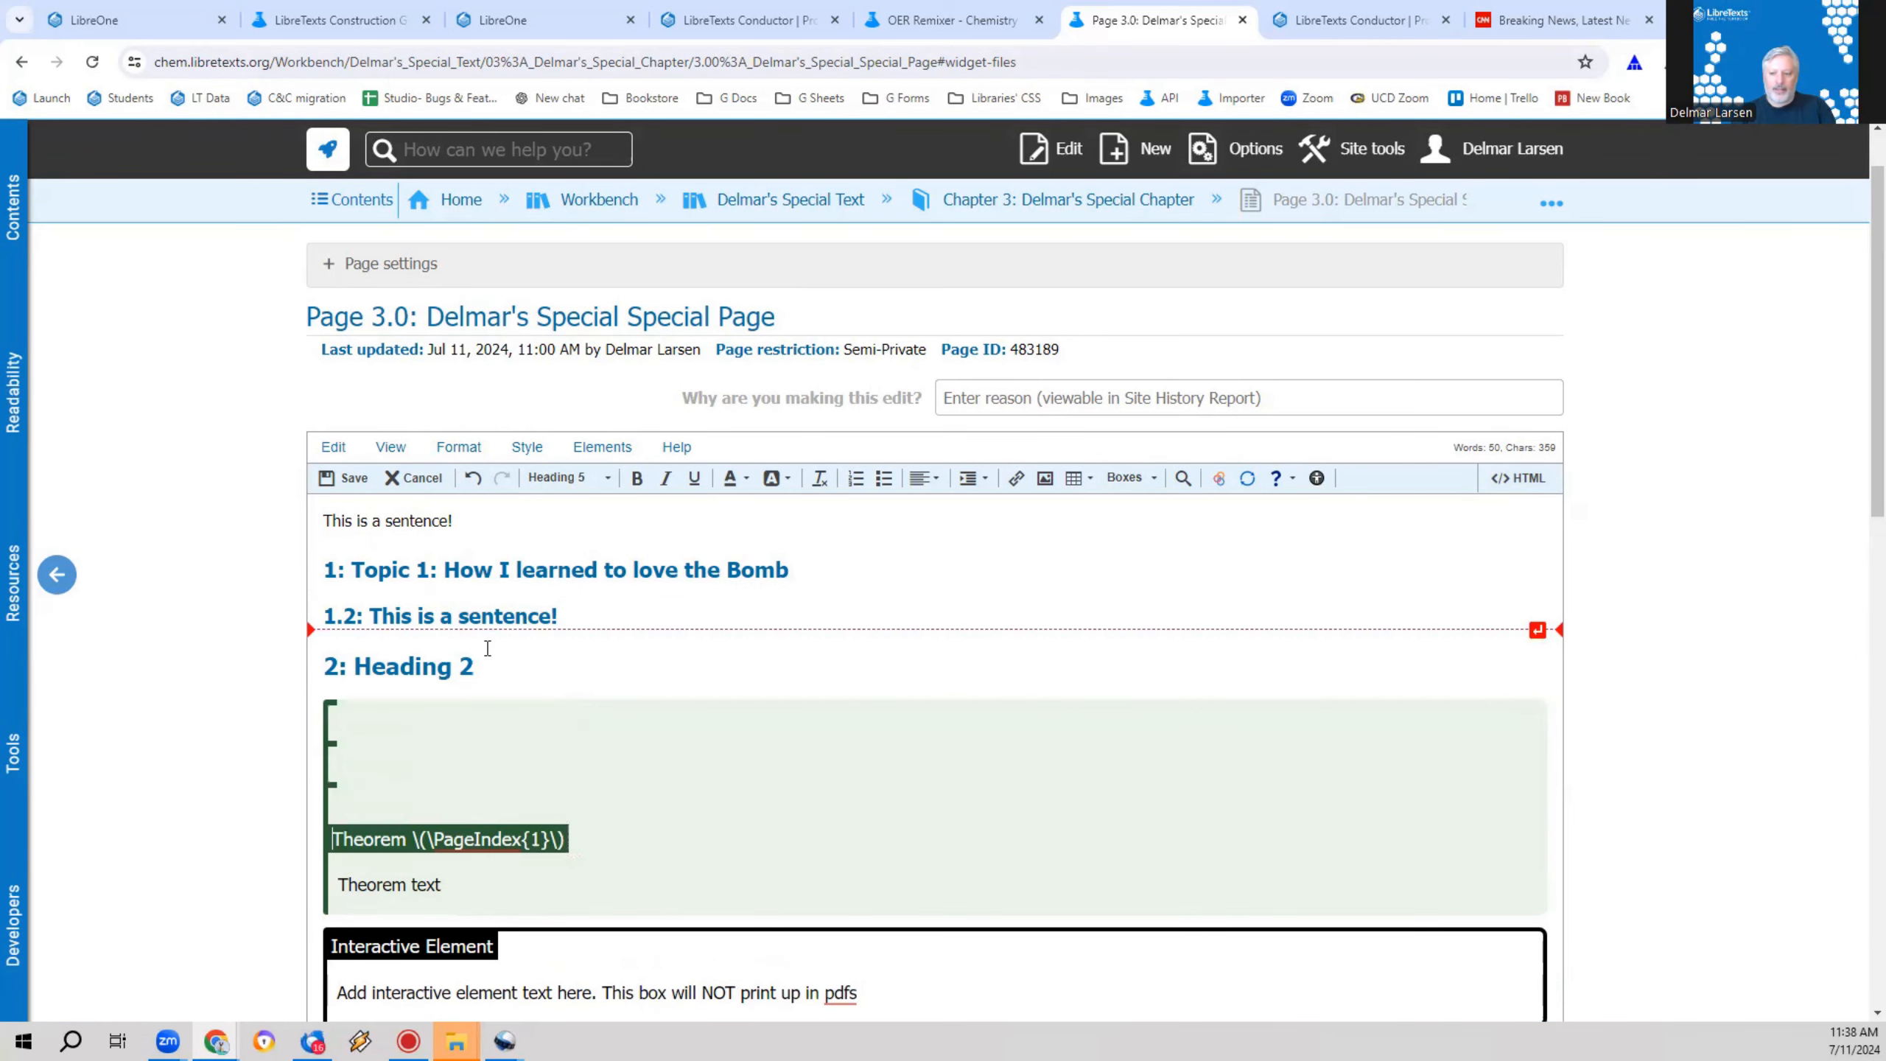
key(ctrl+z)
key(ctrl+z)
key(ctrl+z)
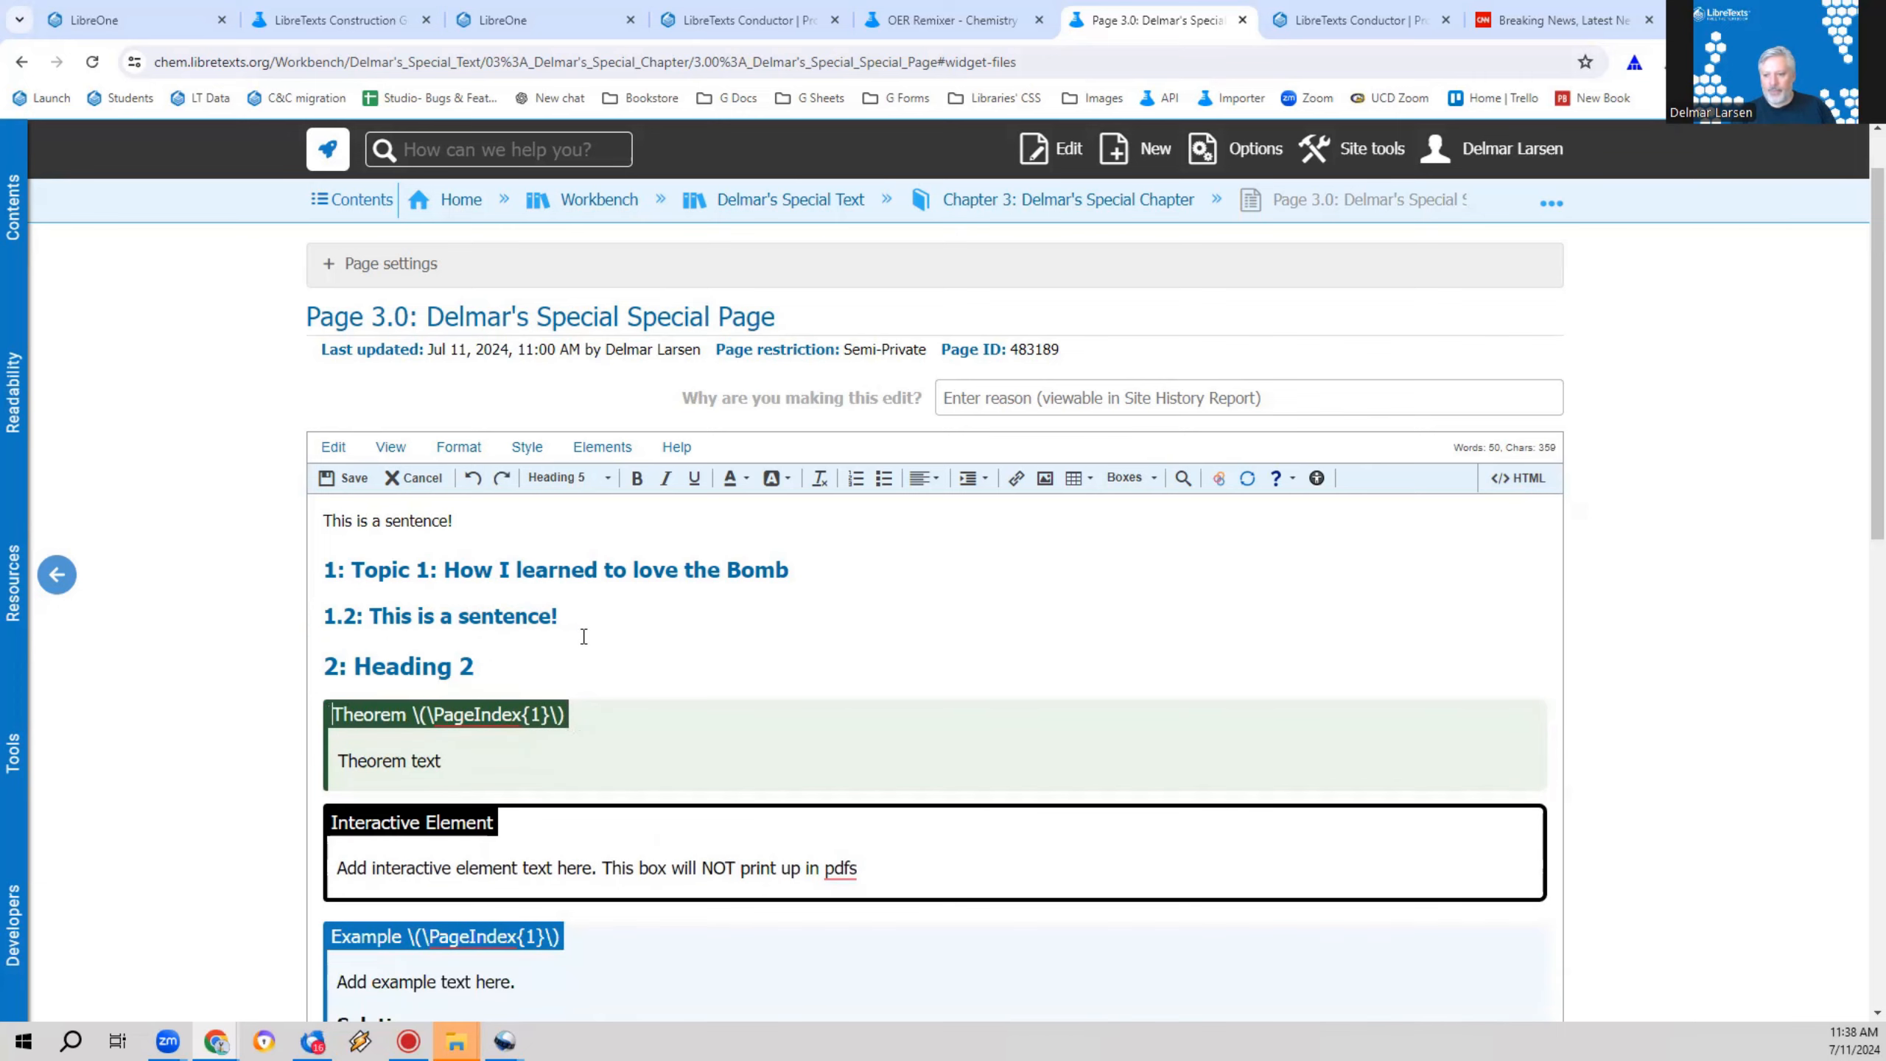
Step: Insert blank lines below "2: Heading 2" and add a copy of the "1.2: This is a sentence!" subheading there, formatted as Heading 3
key(Return)
key(Return)
key(Return)
key(Return)
key(Return)
key(Return)
drag(568, 623, 318, 605)
key(ctrl+c)
click(425, 762)
key(ctrl+v)
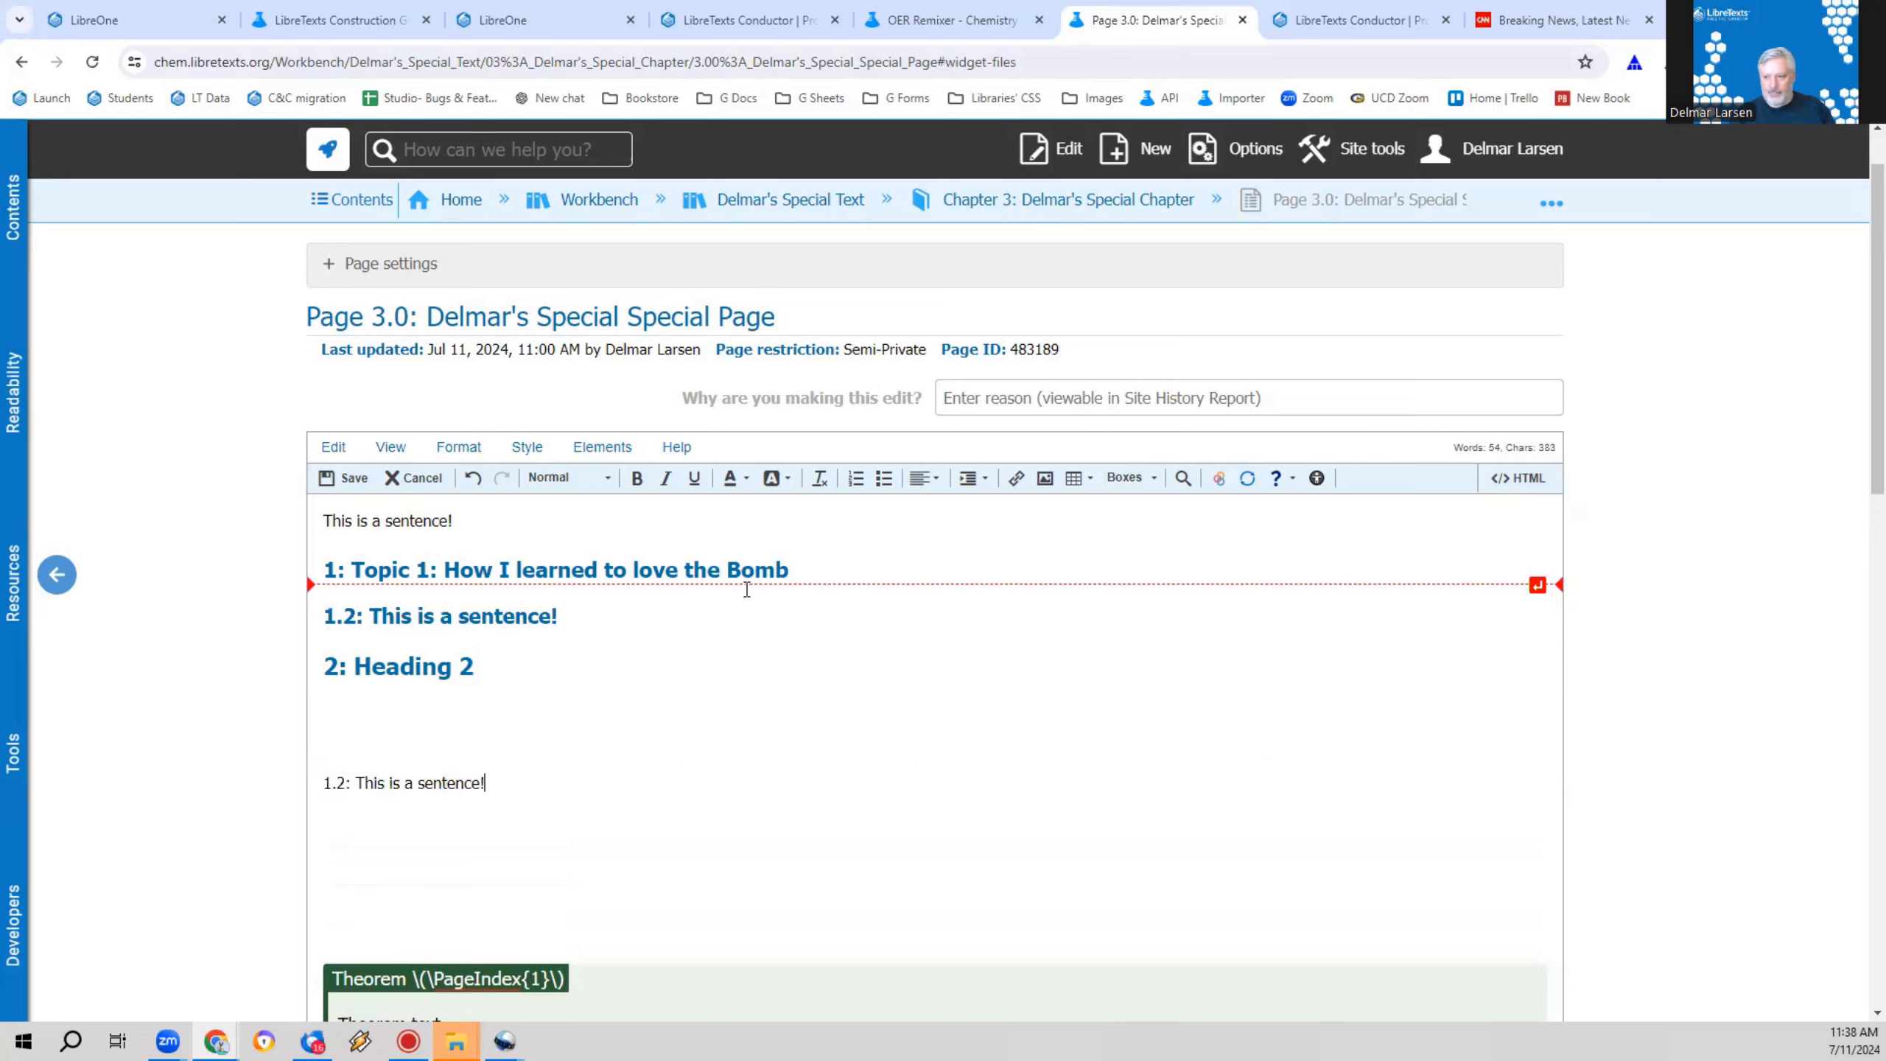
click(594, 476)
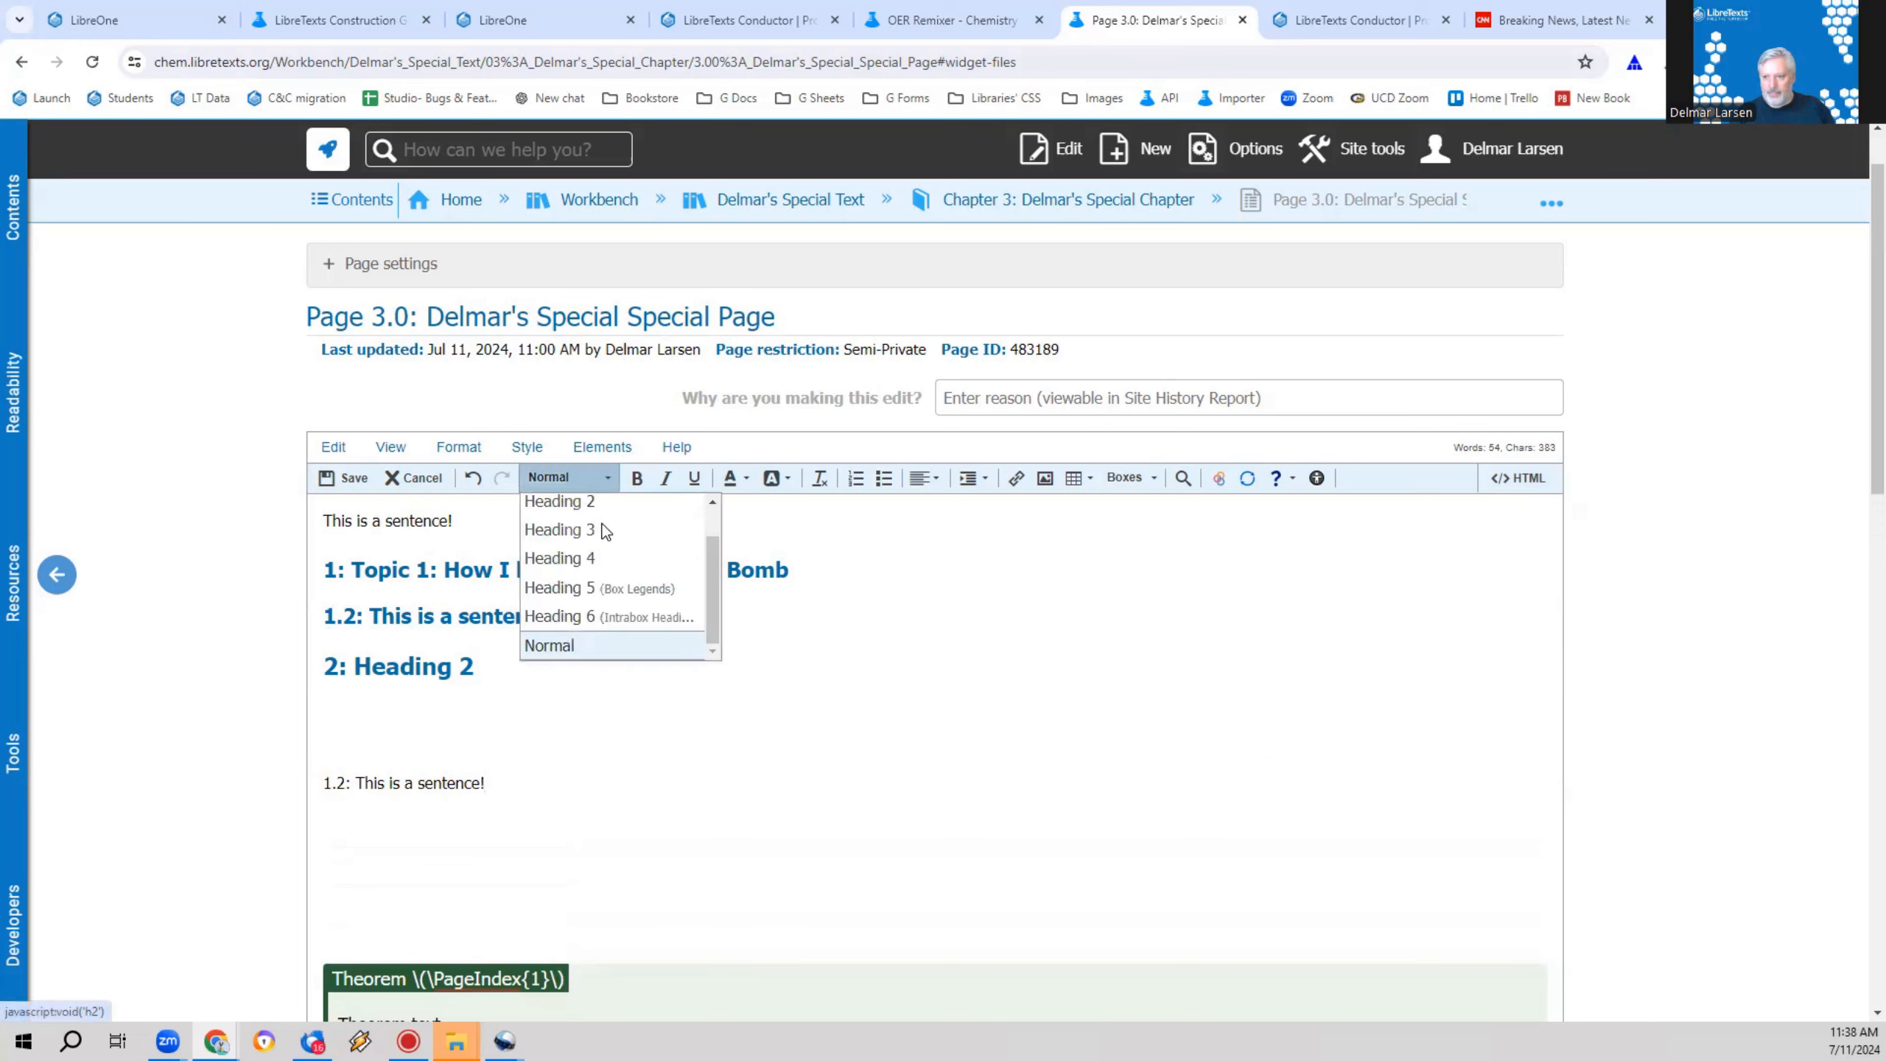
click(604, 529)
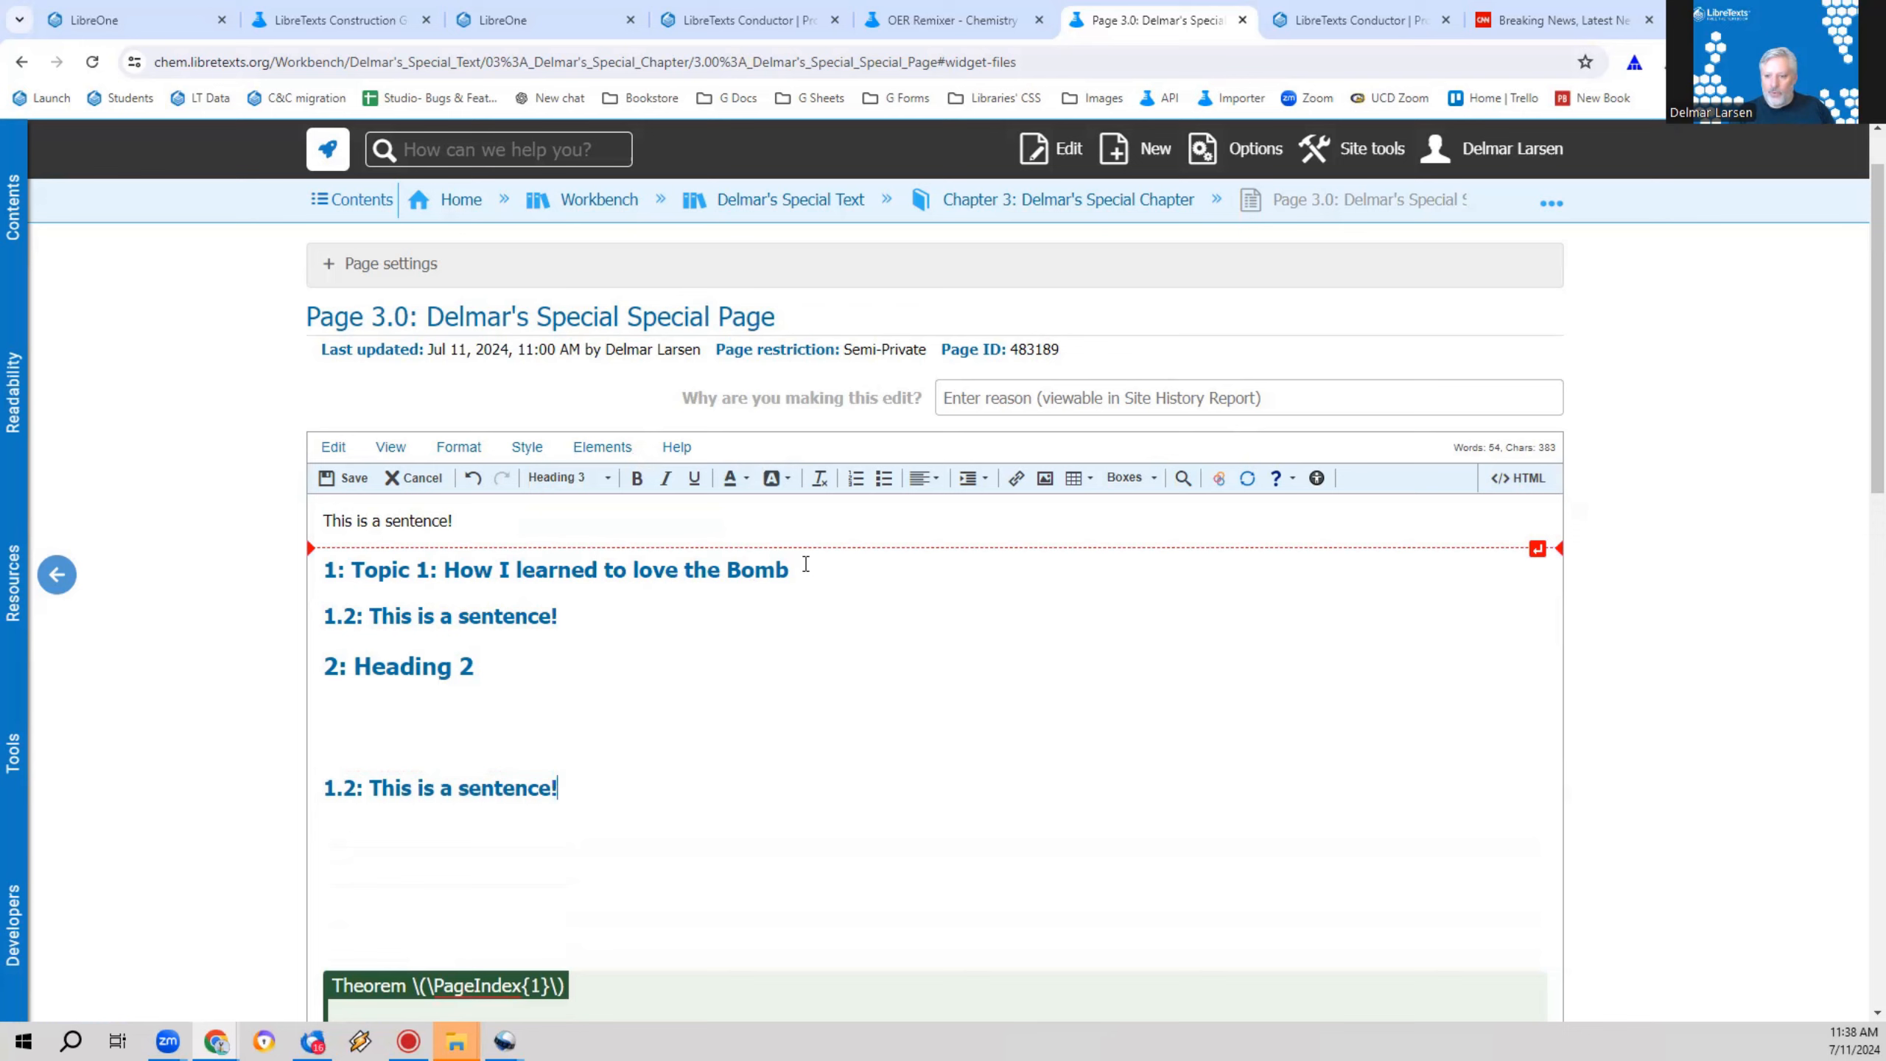
Step: Copy the Topic 1 heading below the second 1.2 subheading, renumber the copy "1.2.1", and format it as Heading 2
drag(806, 564, 323, 570)
key(ctrl+c)
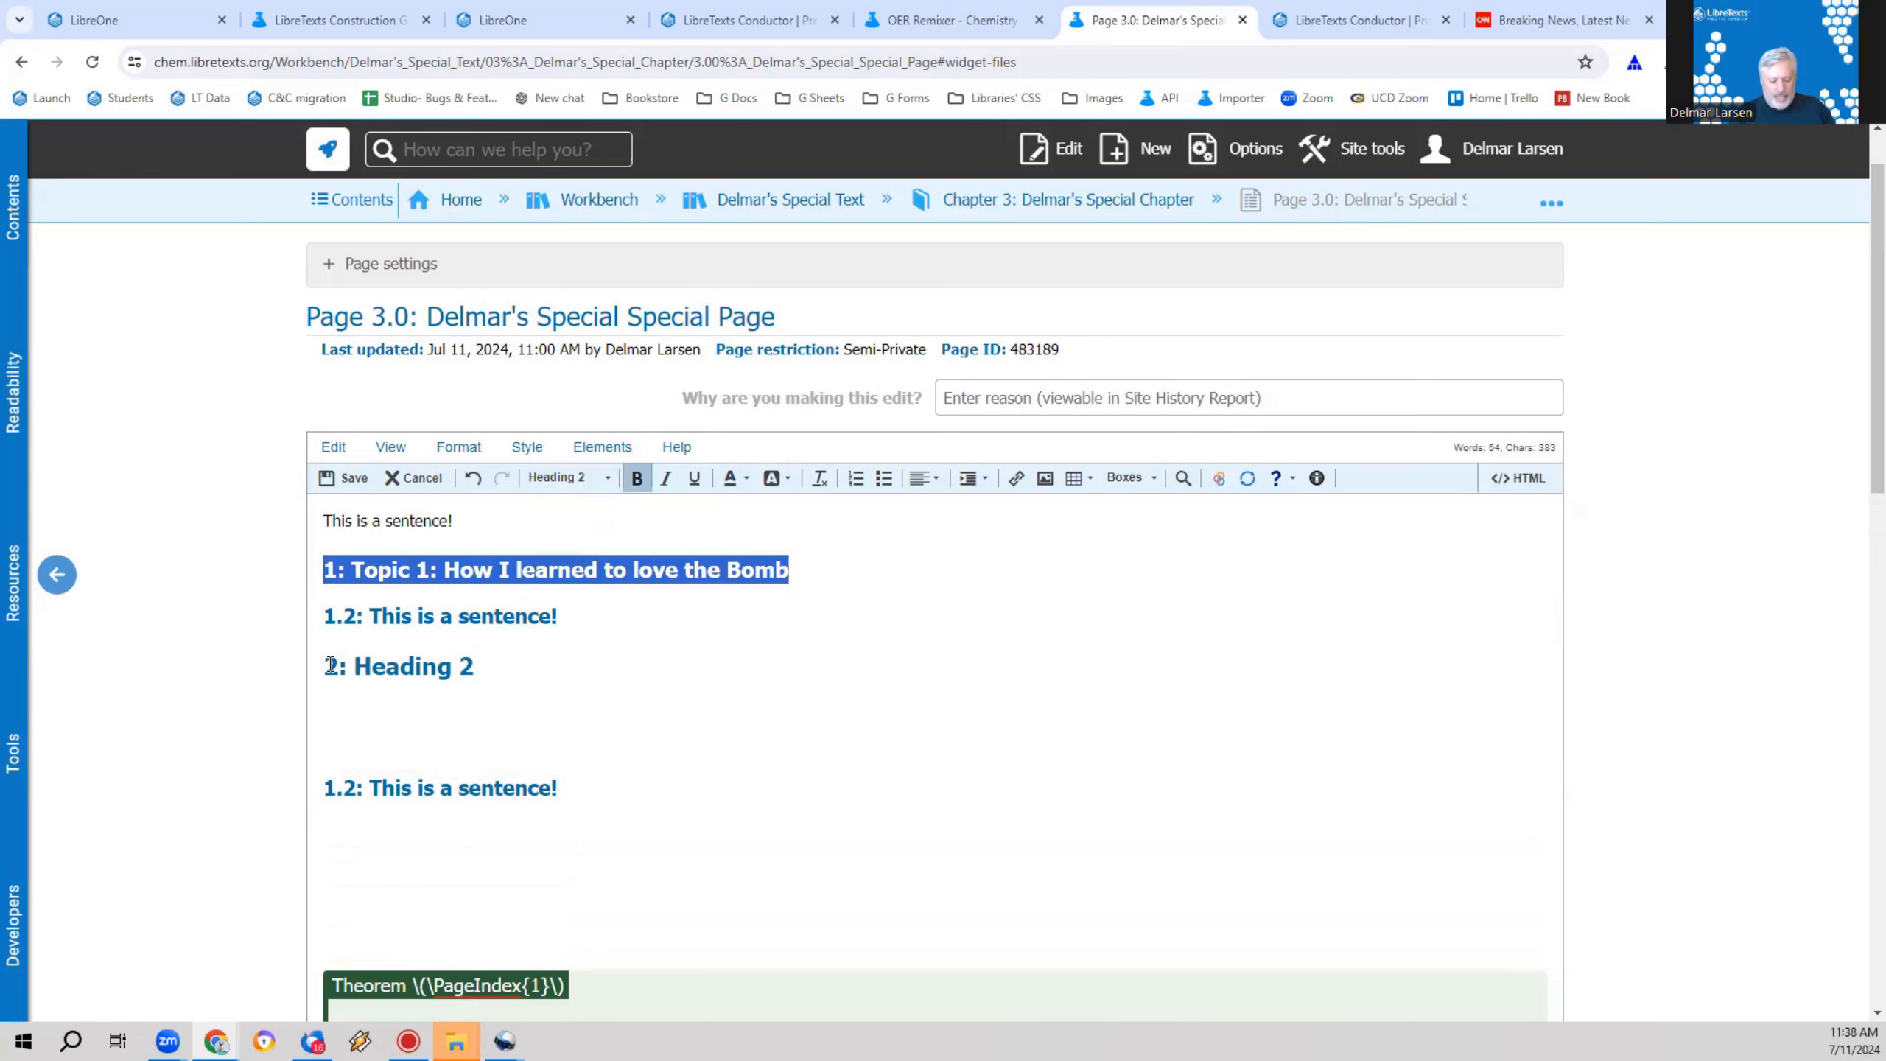
click(559, 804)
key(ctrl+v)
key(Home)
key(Right)
text(.2.2)
key(BackSpace)
text(1)
click(541, 470)
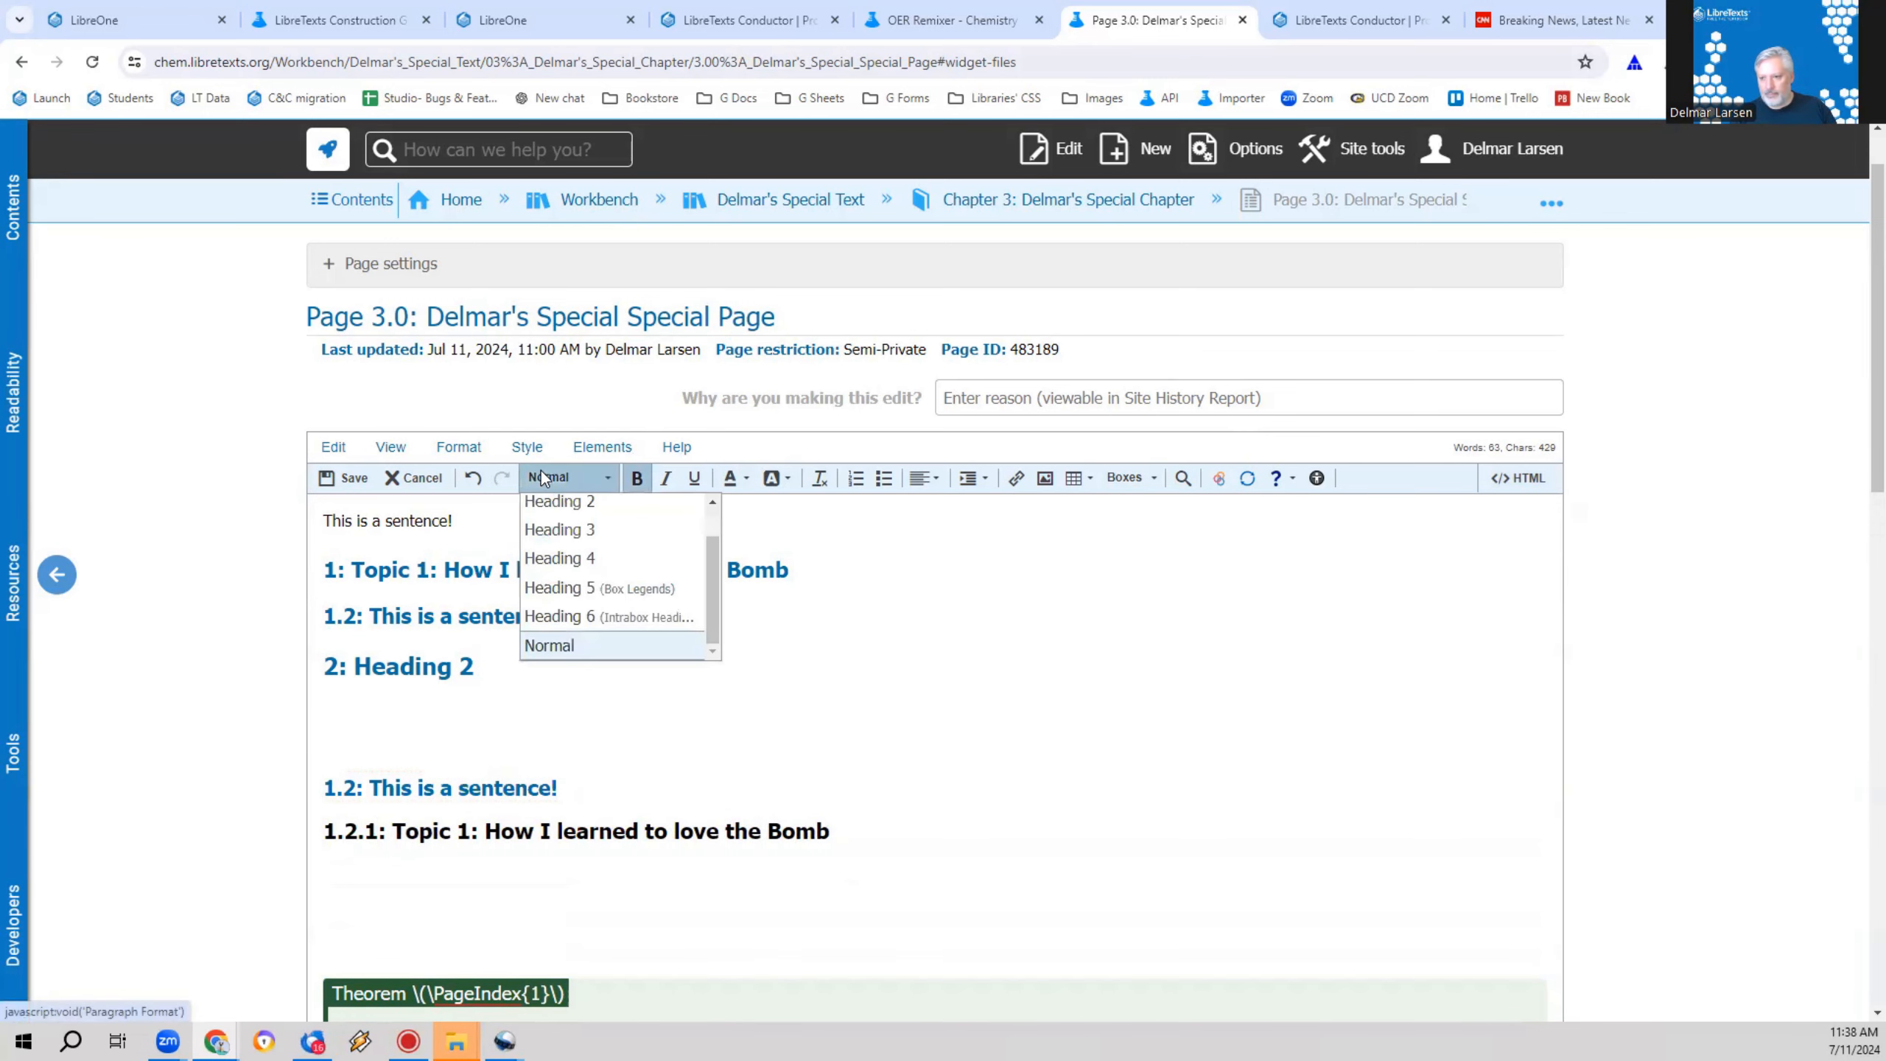
click(580, 511)
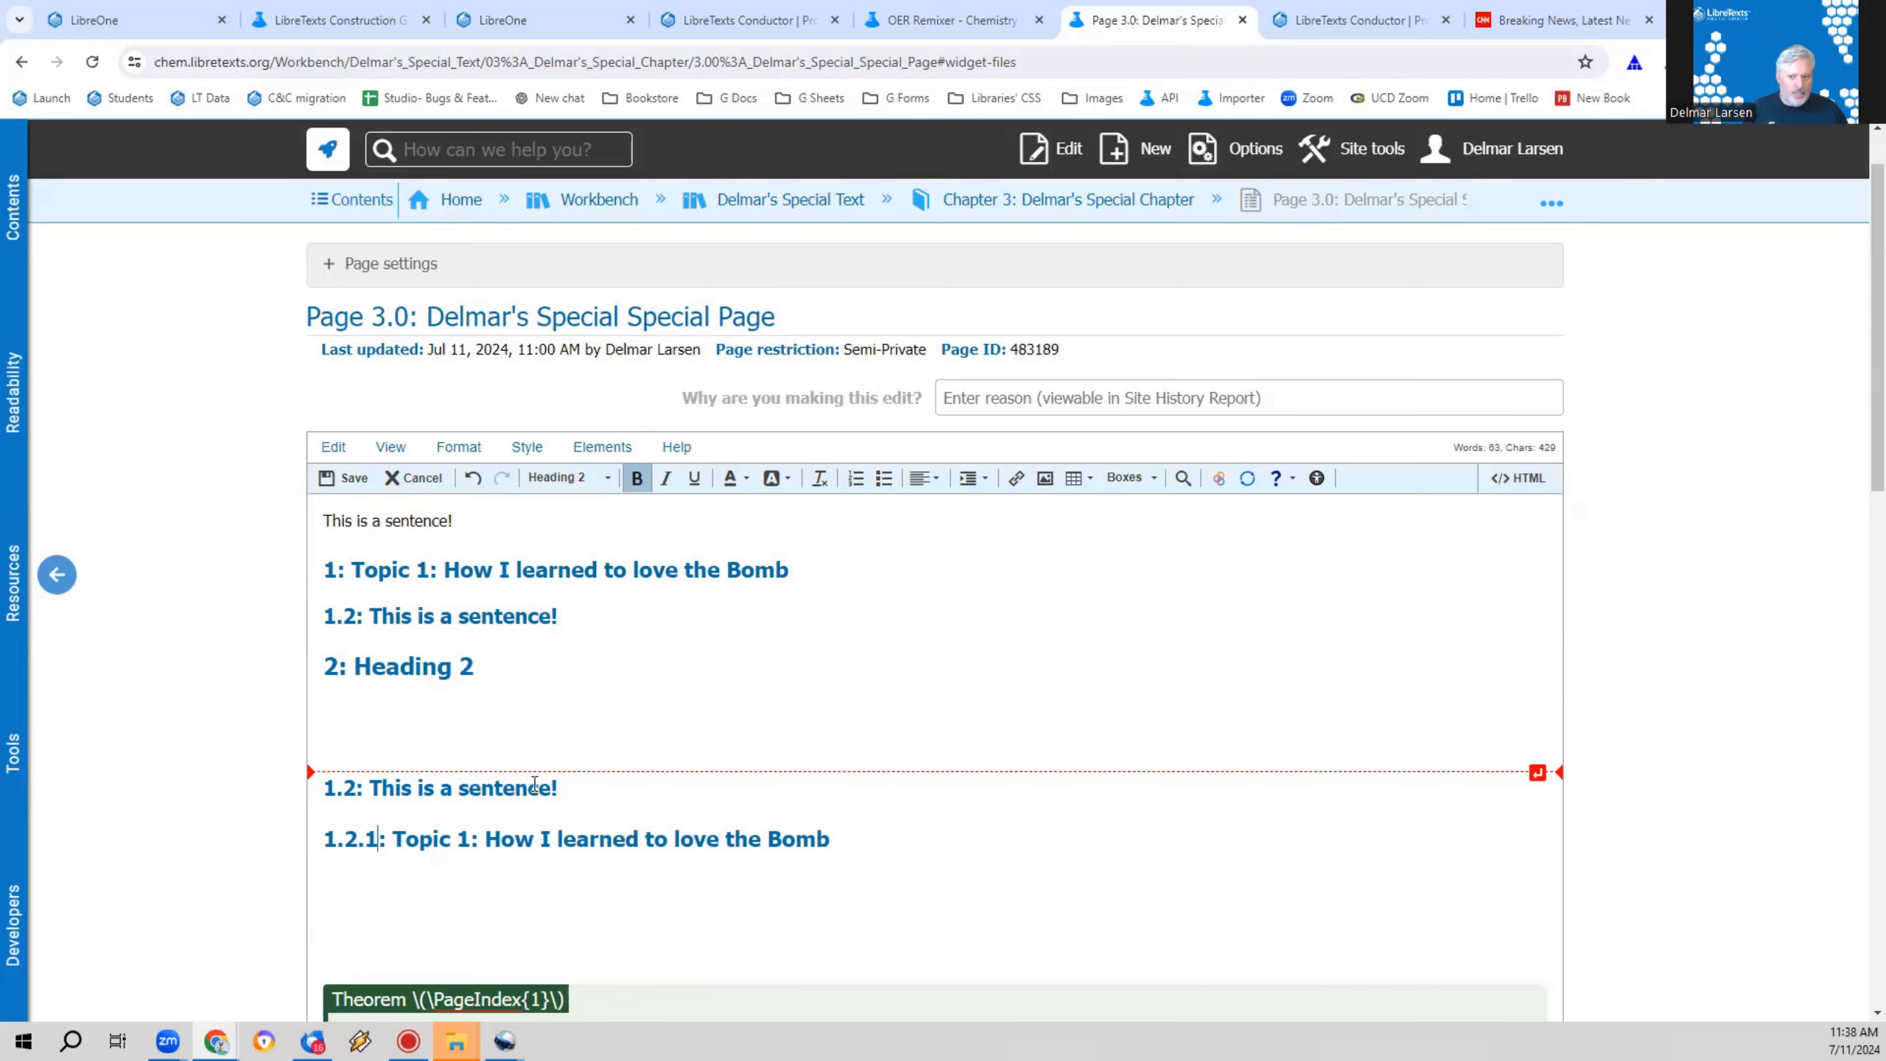
Step: Add a "Solution" line below the text in the Theorem box and format it as Heading 6
scroll(535, 786, down, 3)
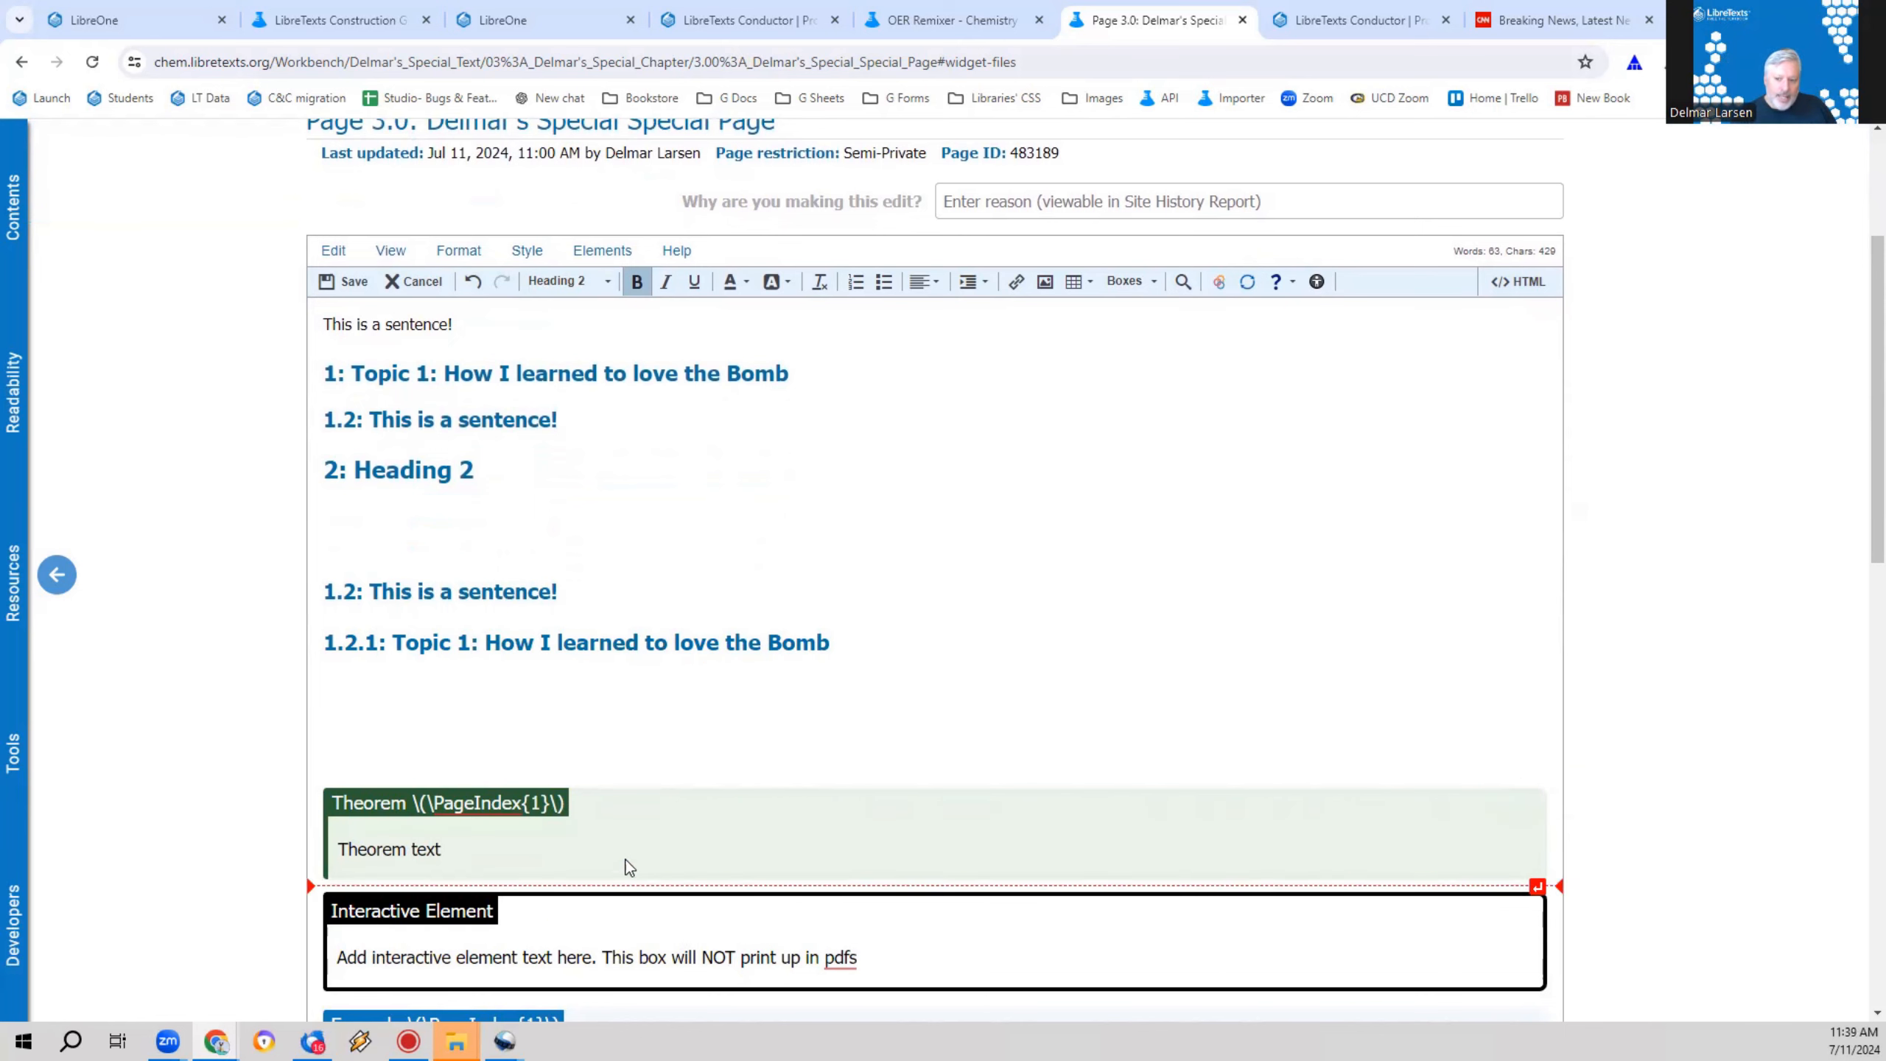
click(550, 813)
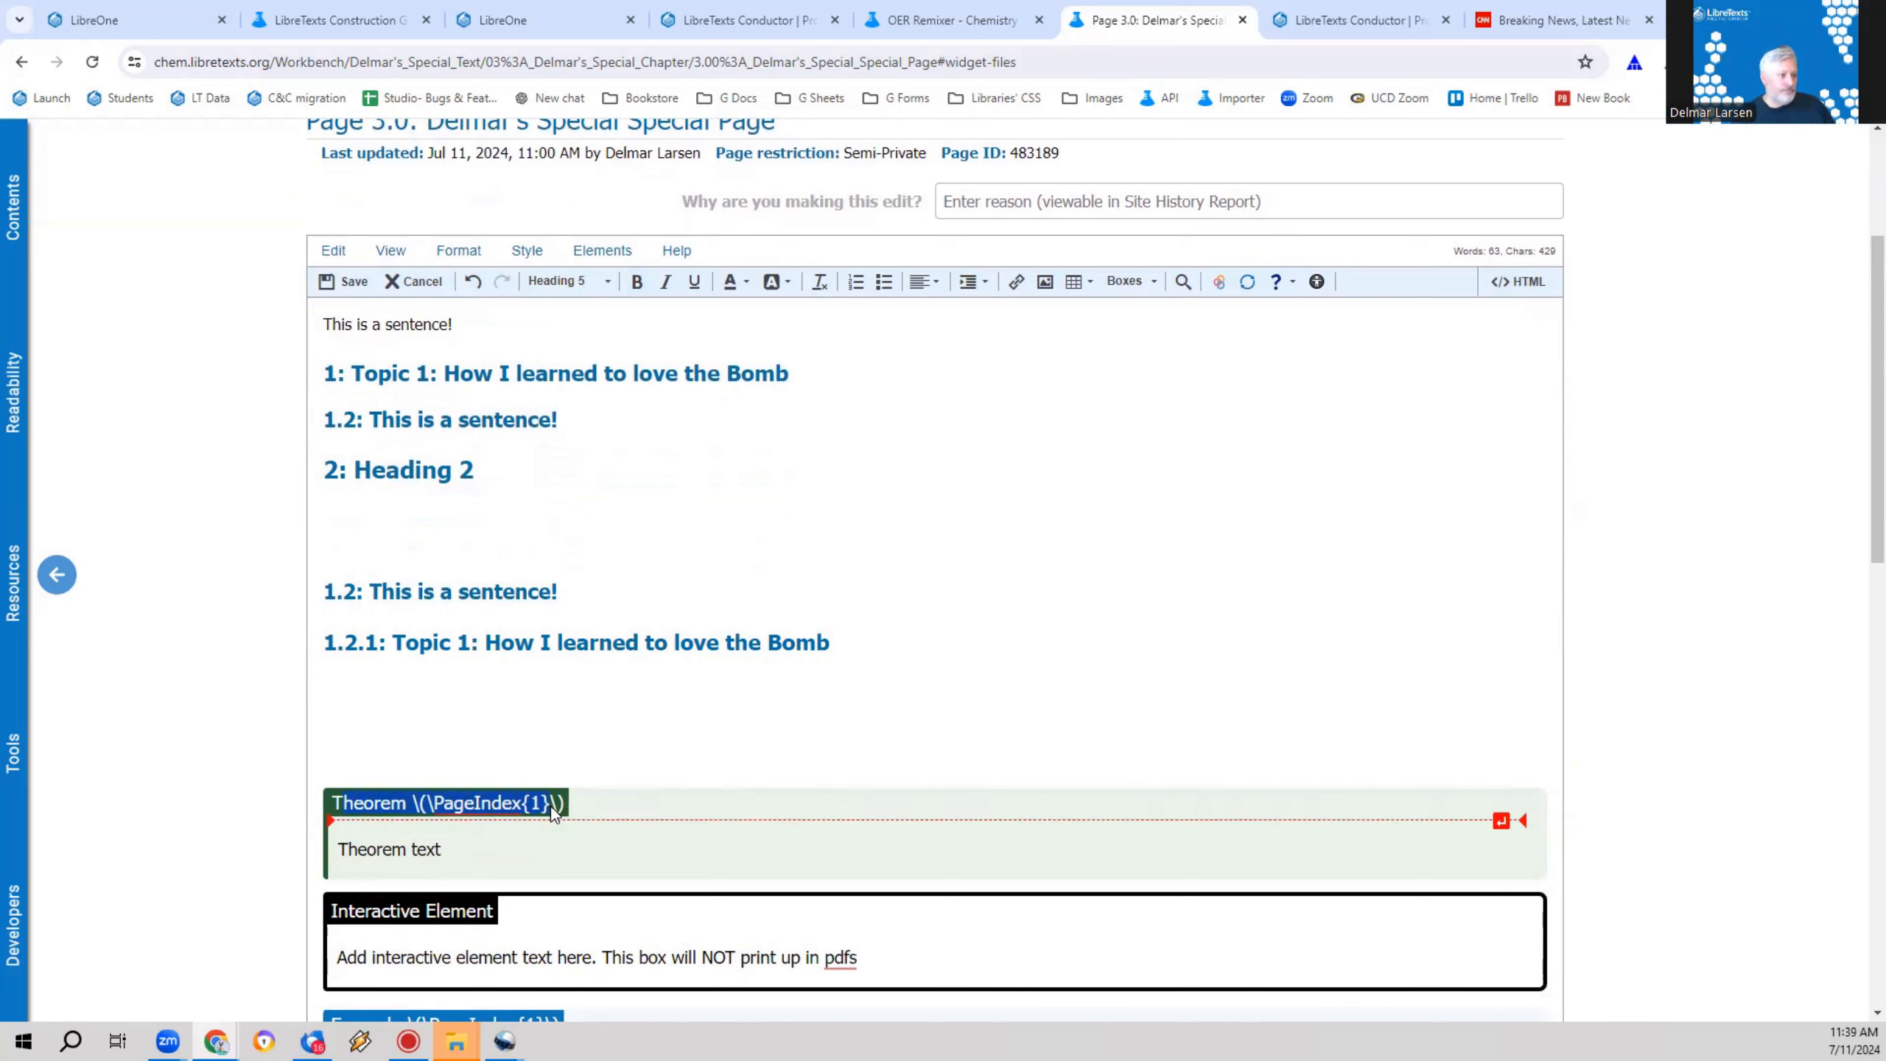
click(518, 865)
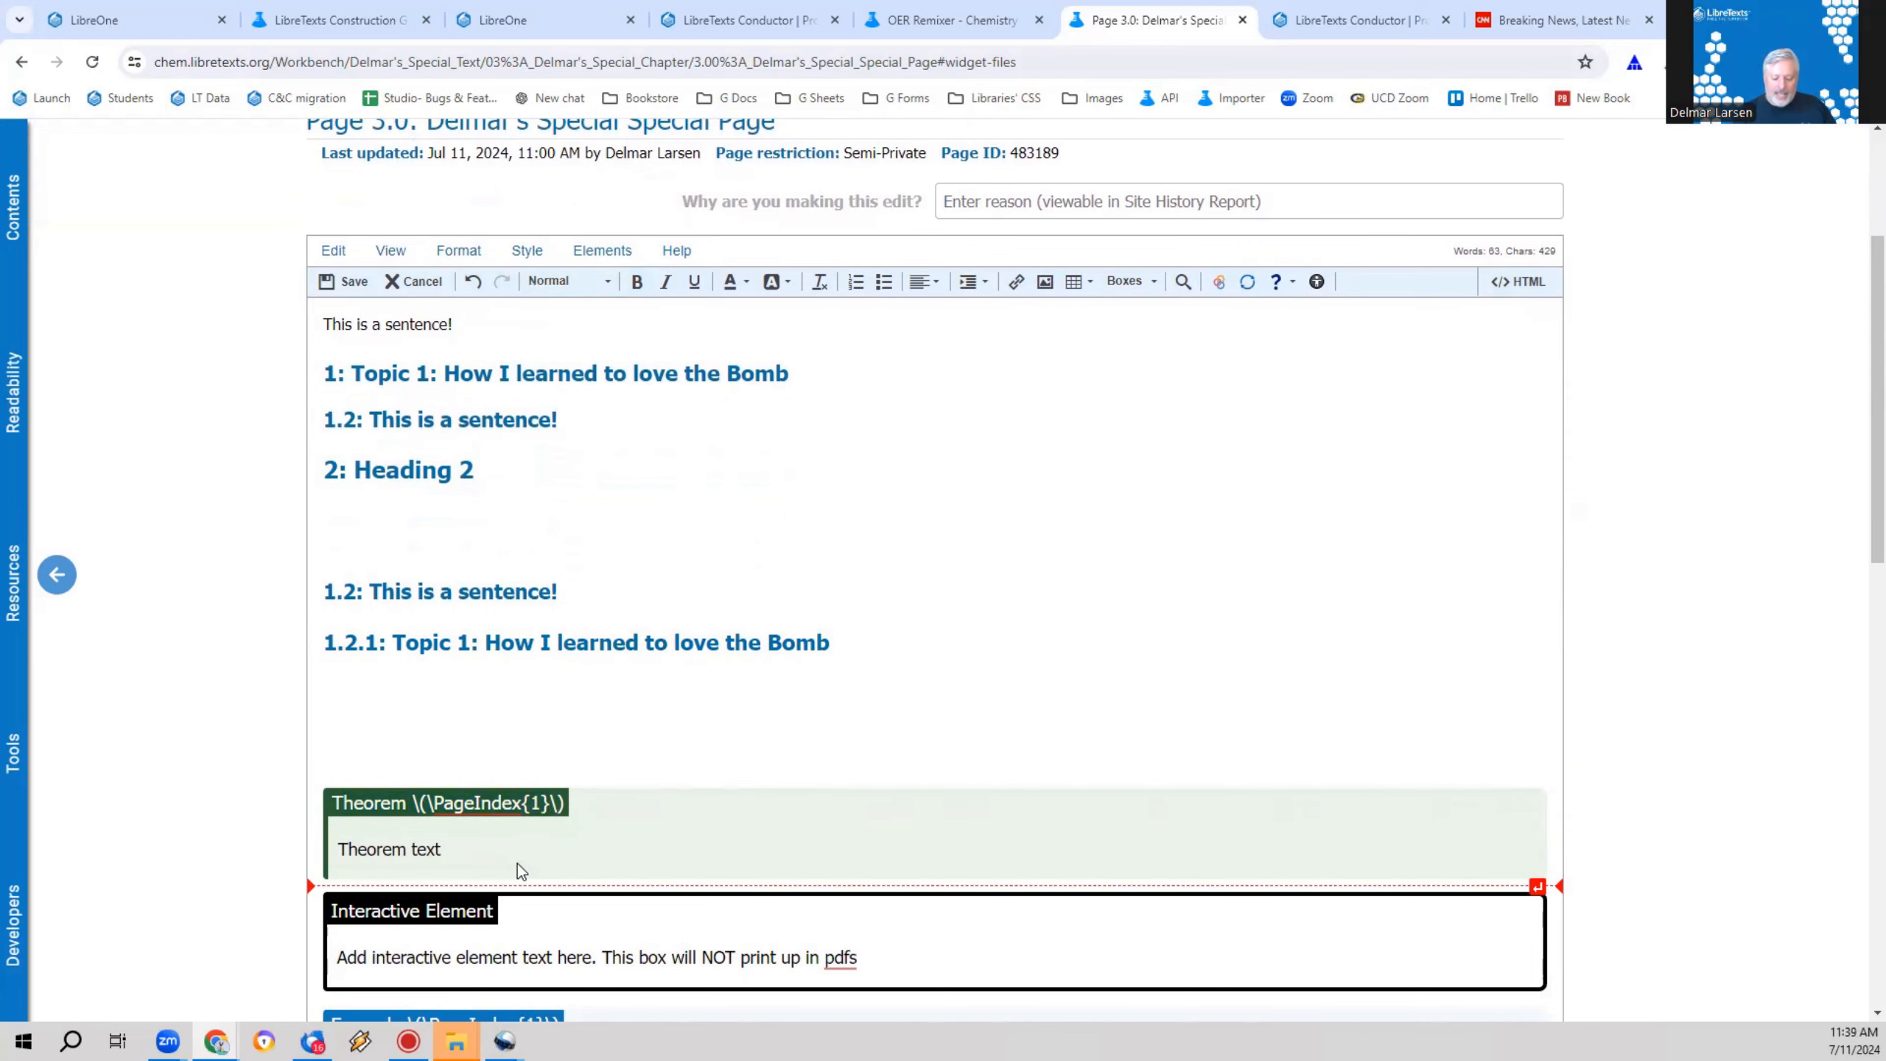
key(Return)
text(Heading)
key(BackSpace)
key(BackSpace)
key(BackSpace)
key(BackSpace)
key(BackSpace)
key(BackSpace)
key(BackSpace)
text(Sol)
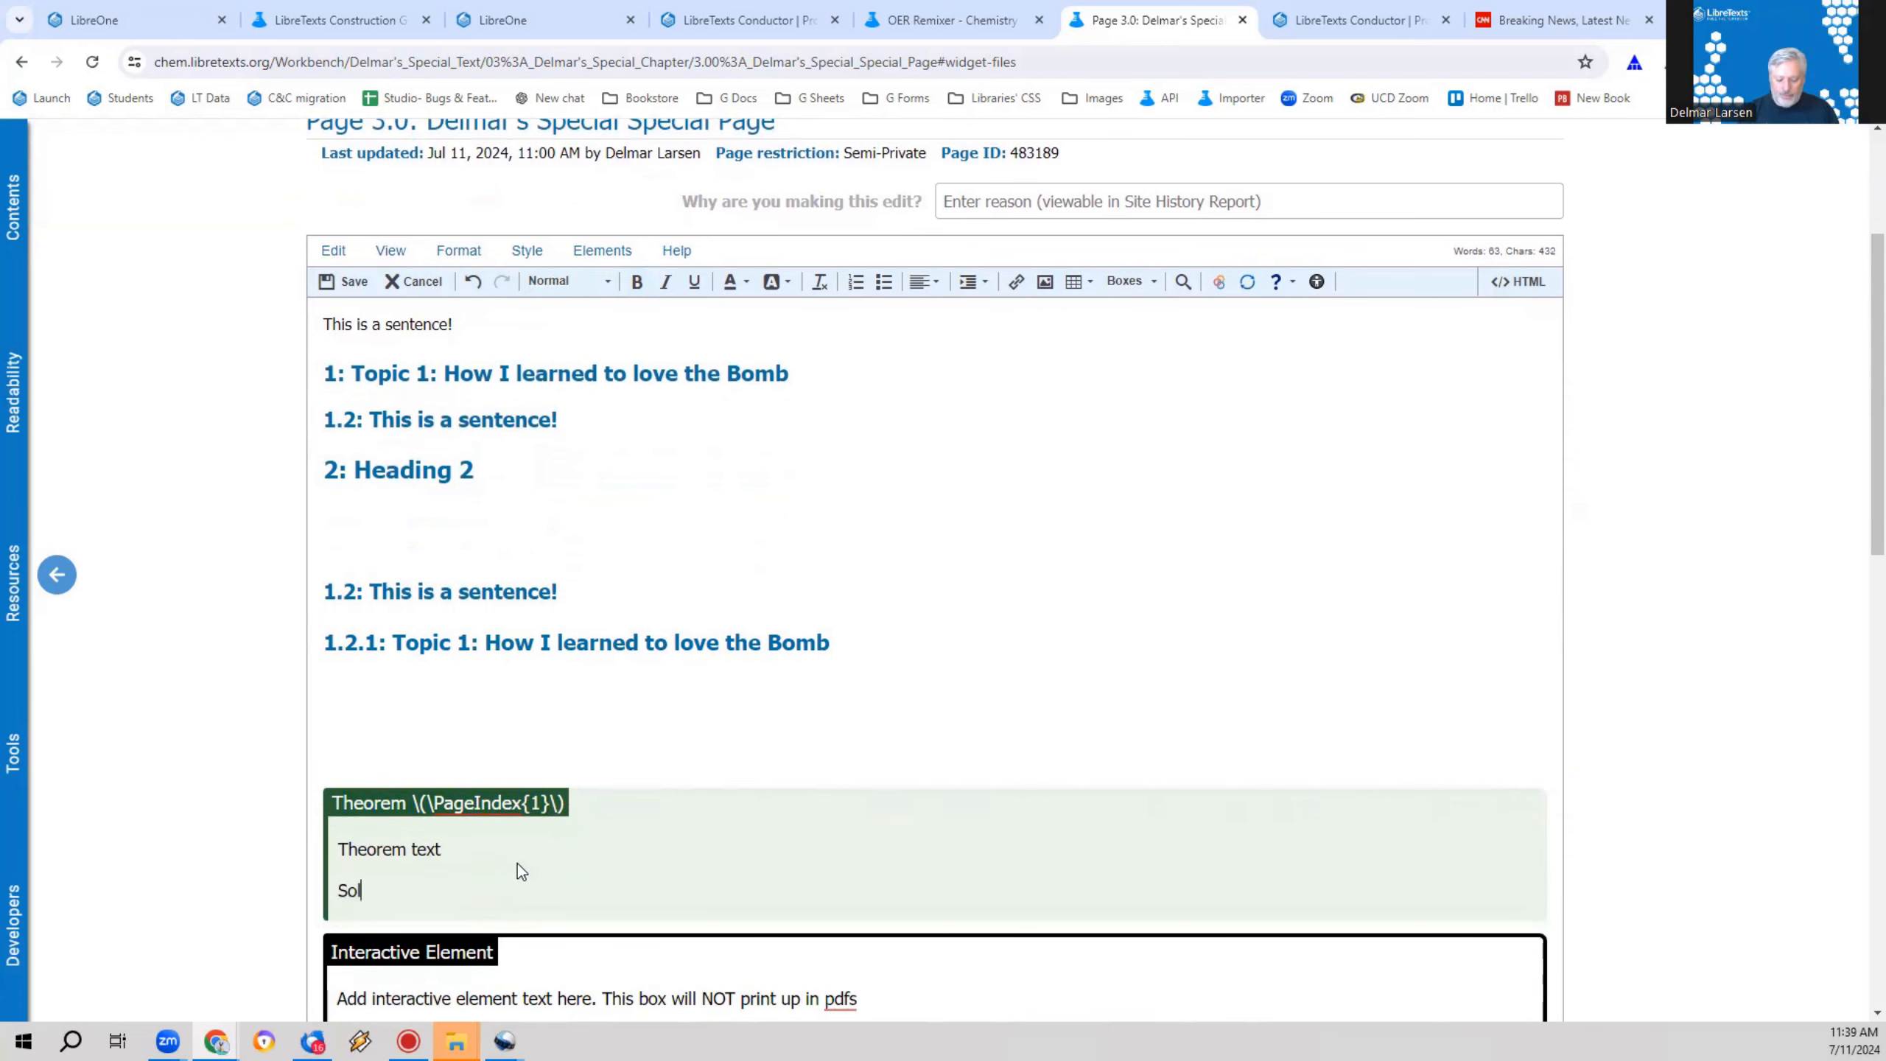
text(ution)
key(ctrl+6)
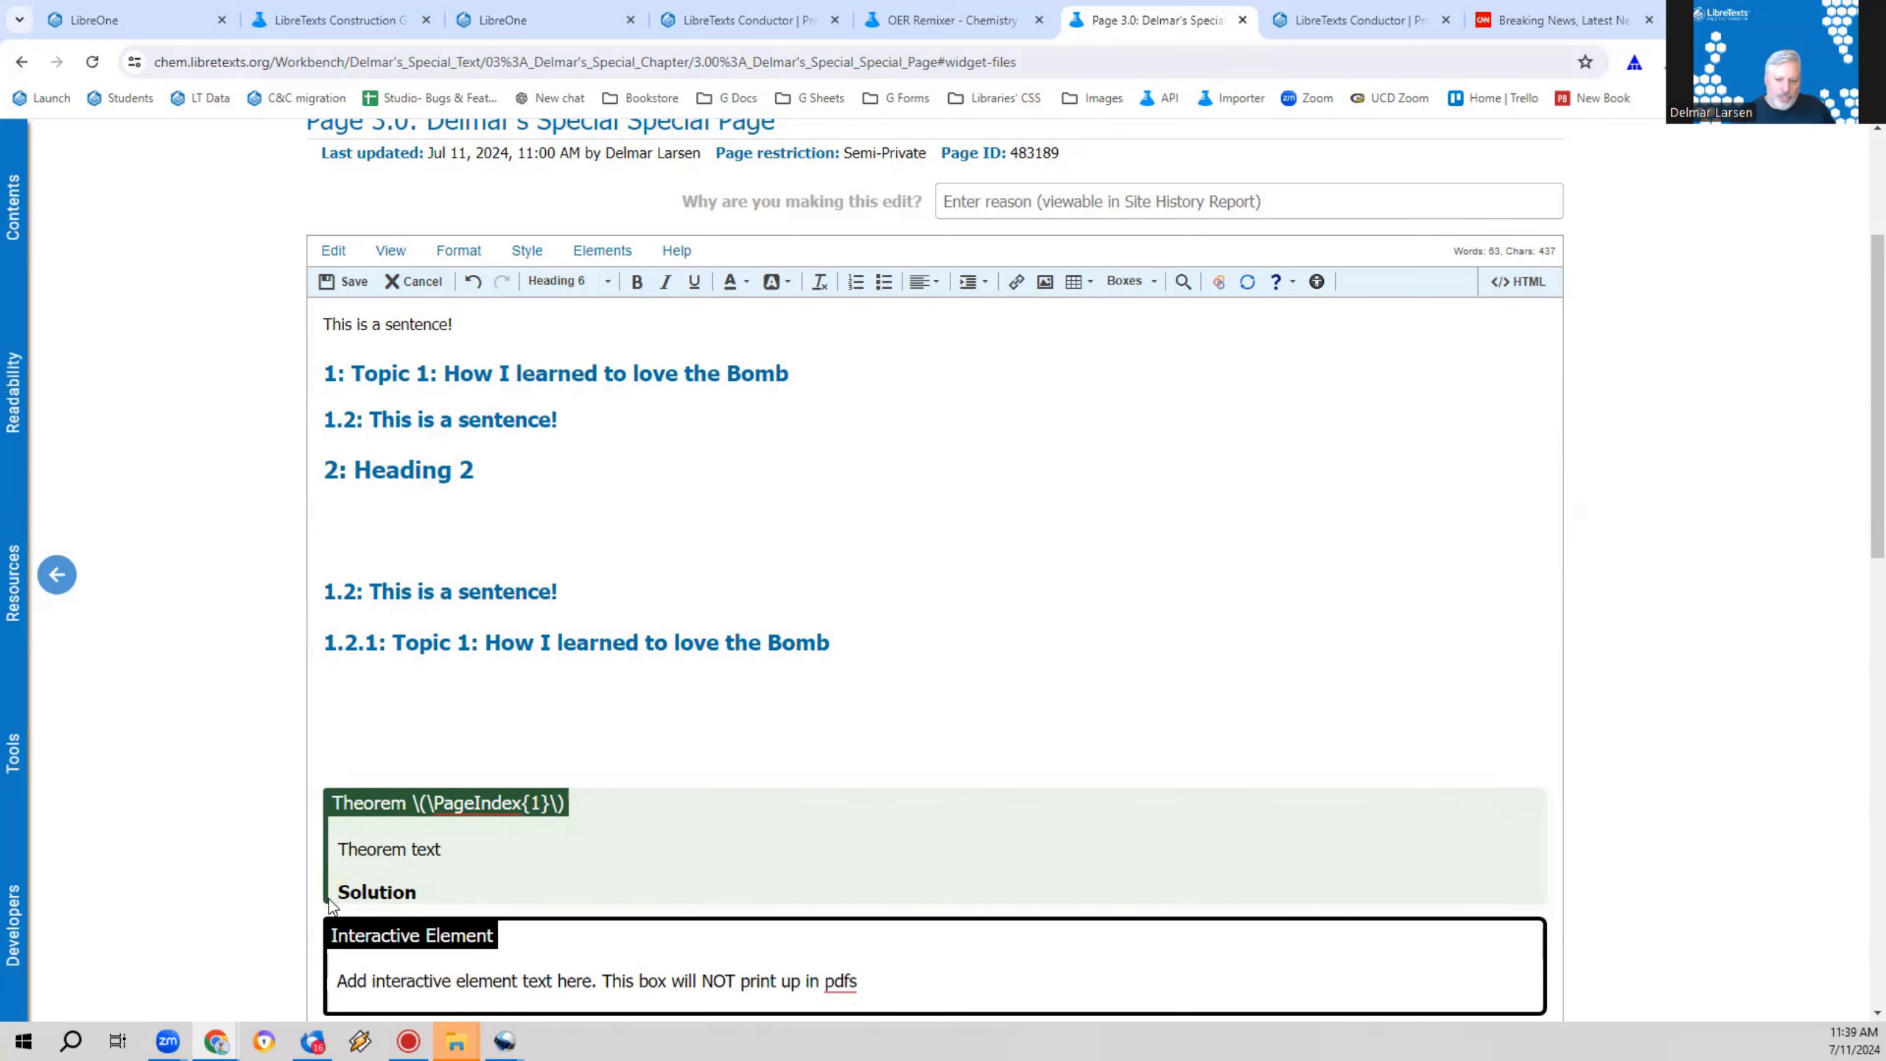
Step: Insert three blank lines between the second "1.2: This is a sentence!" subheading and the 1.2.1 heading
click(344, 519)
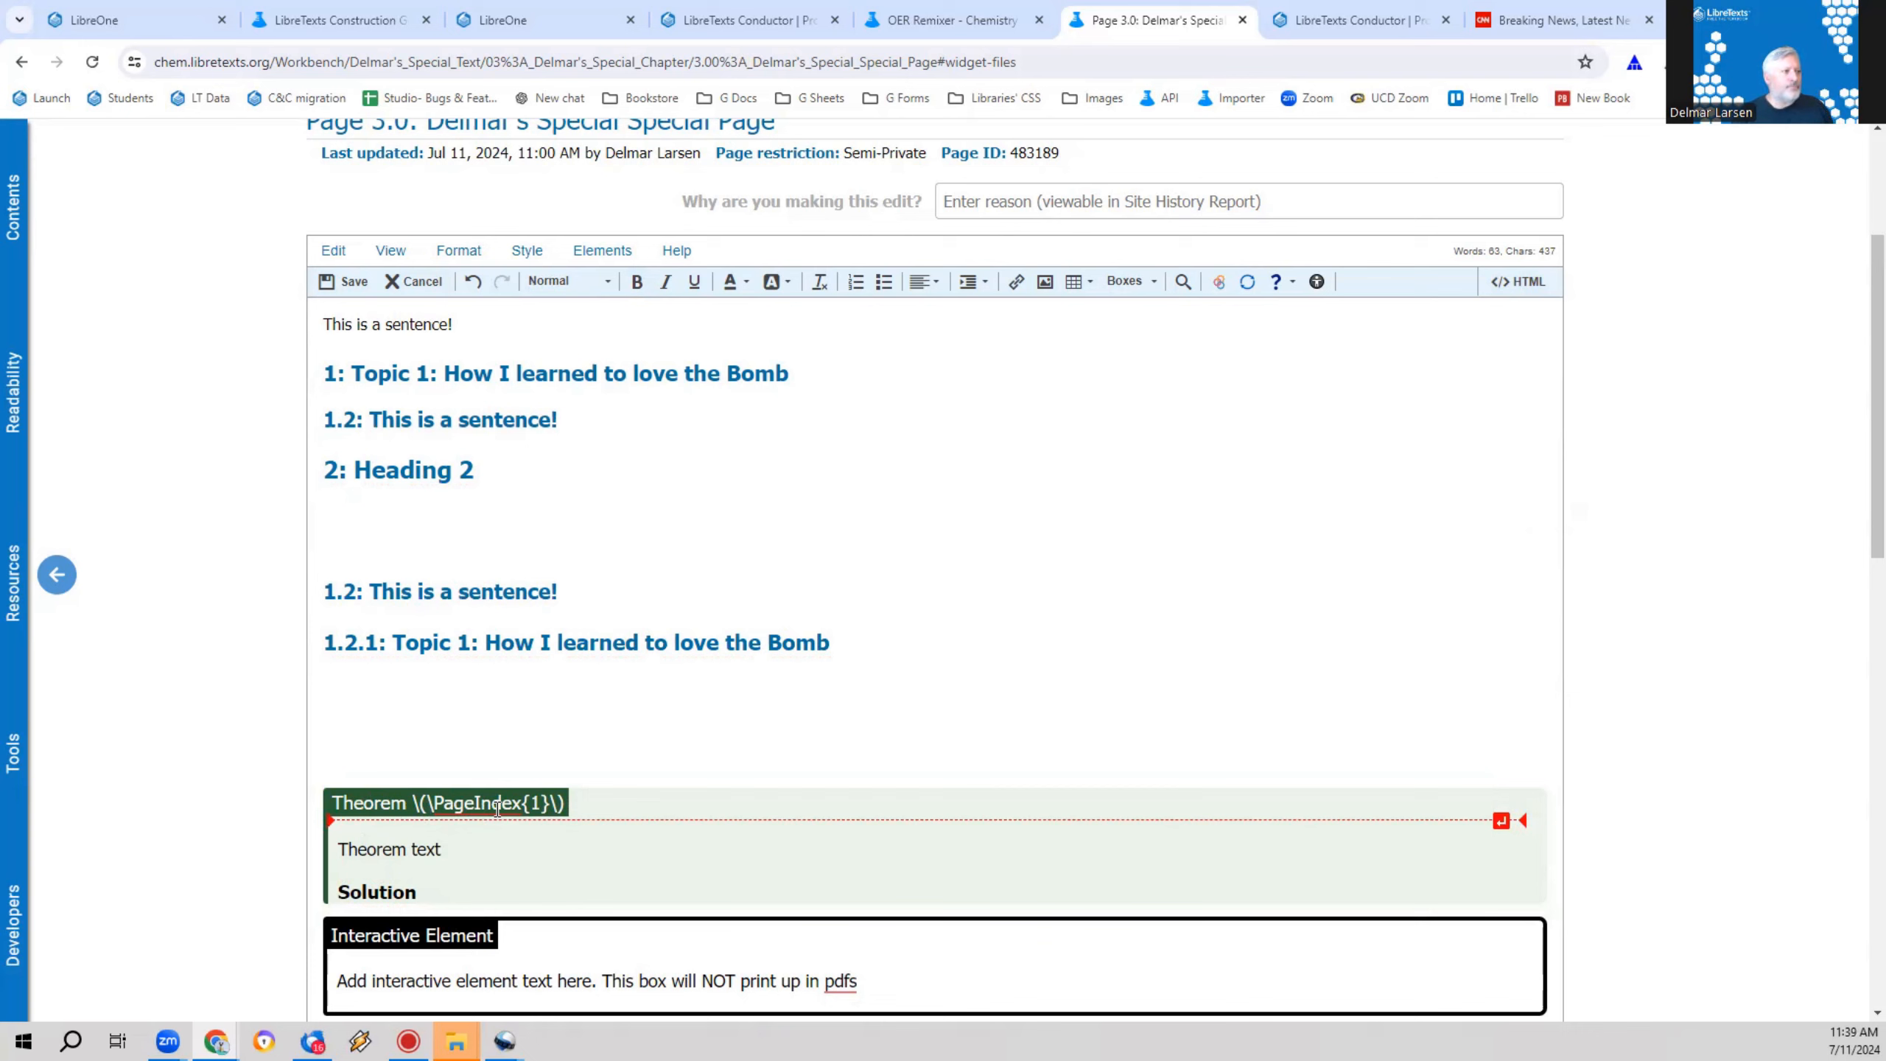
click(577, 591)
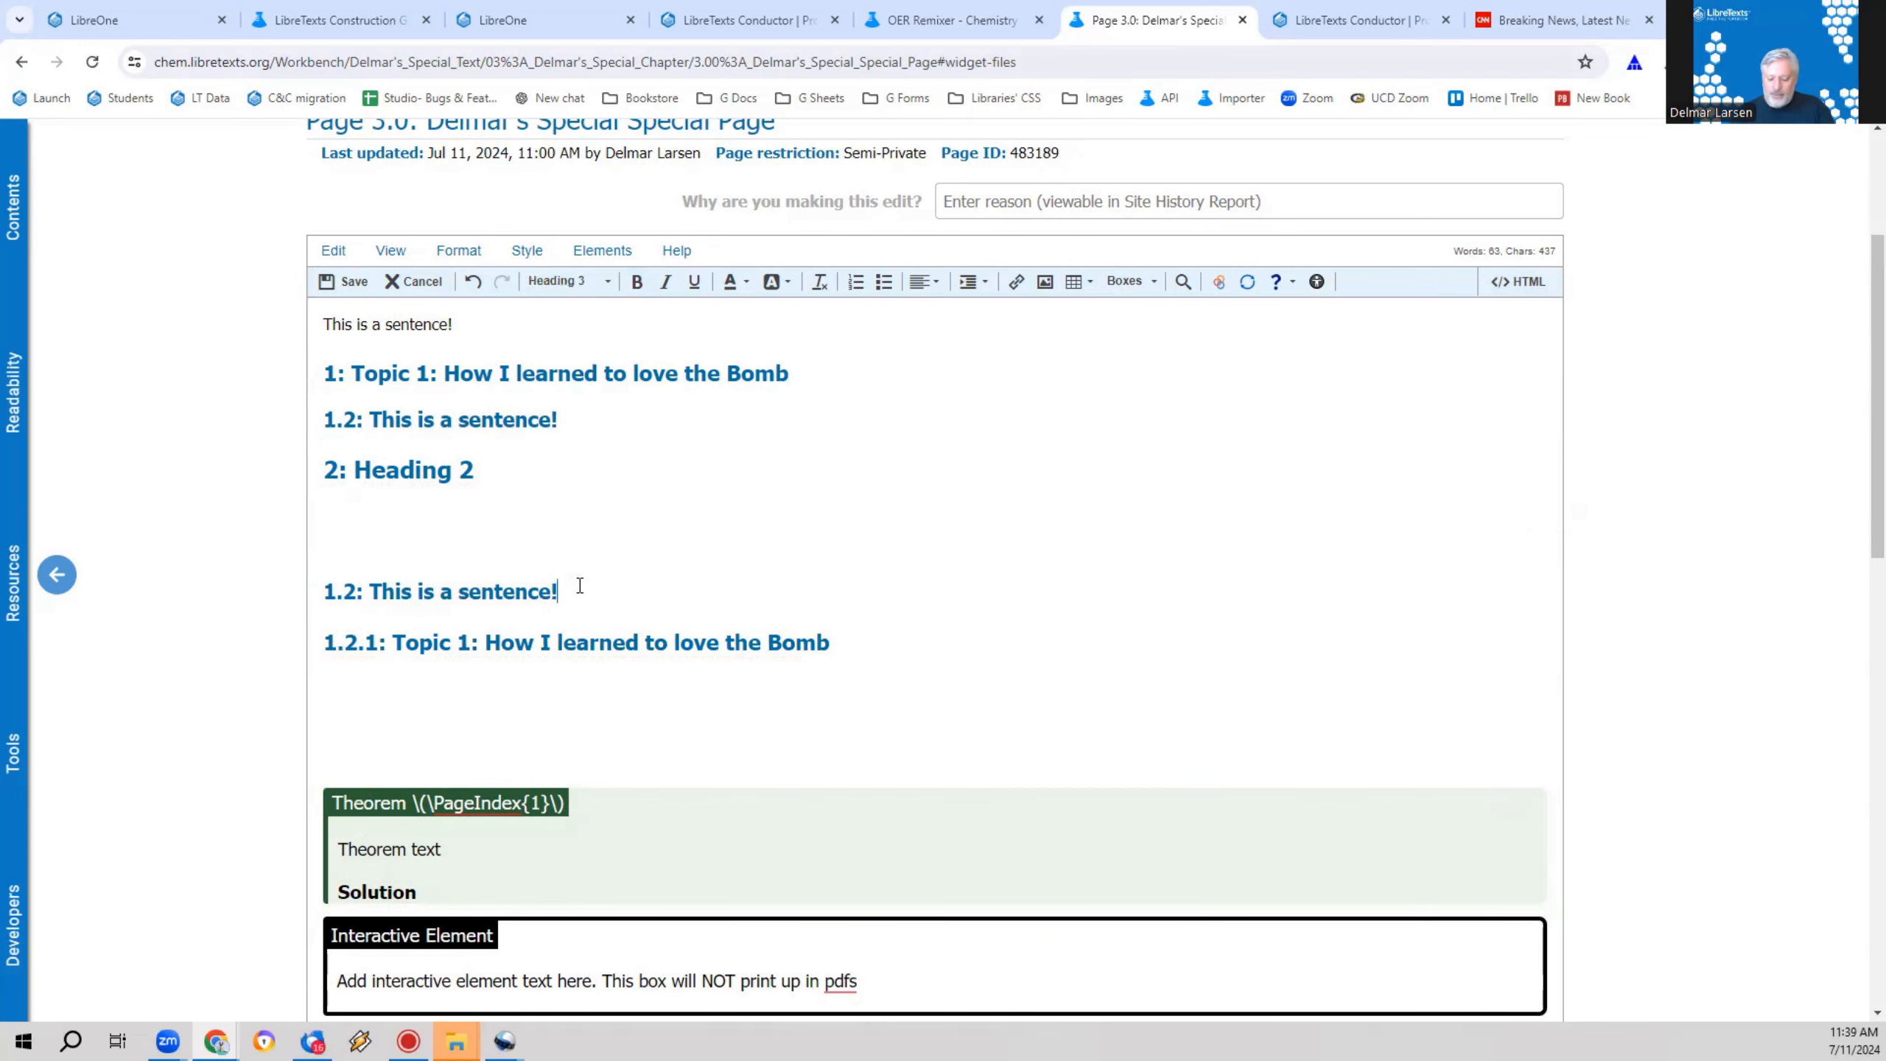
key(Return)
key(Return)
key(Return)
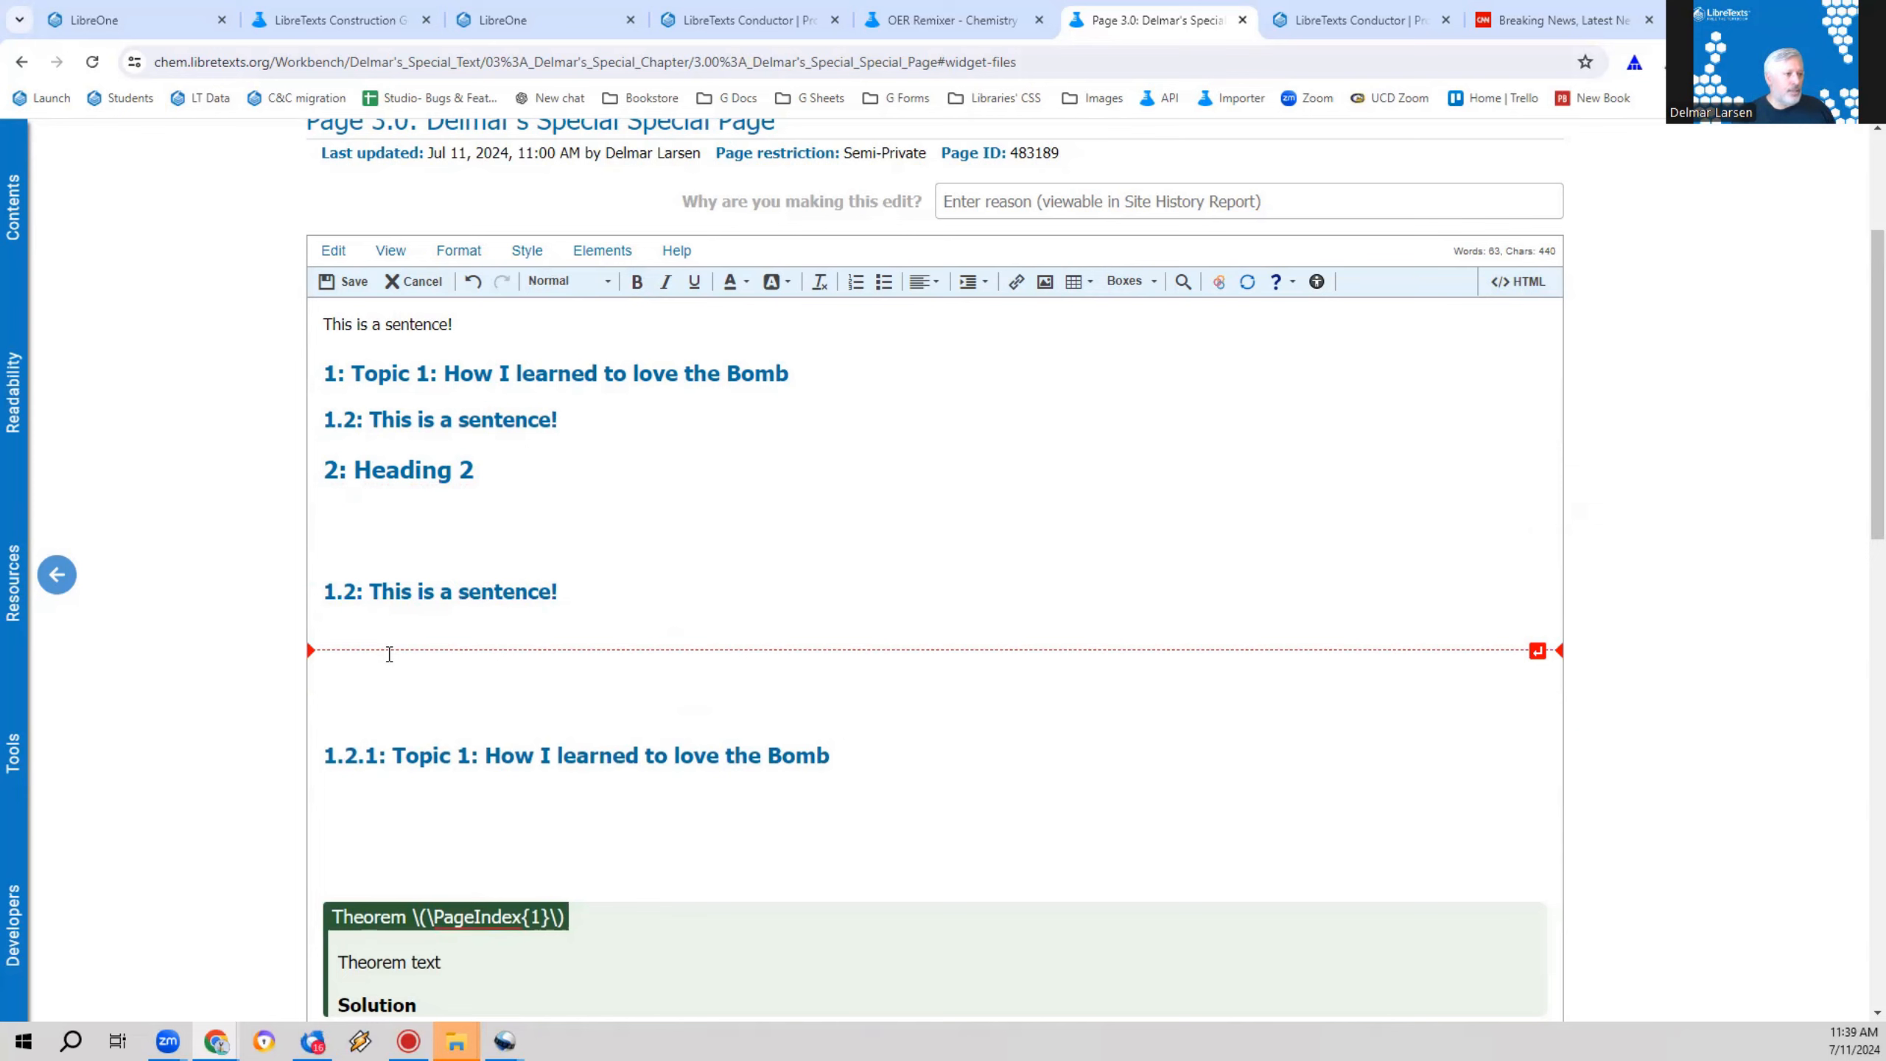
scroll(446, 713, down, 3)
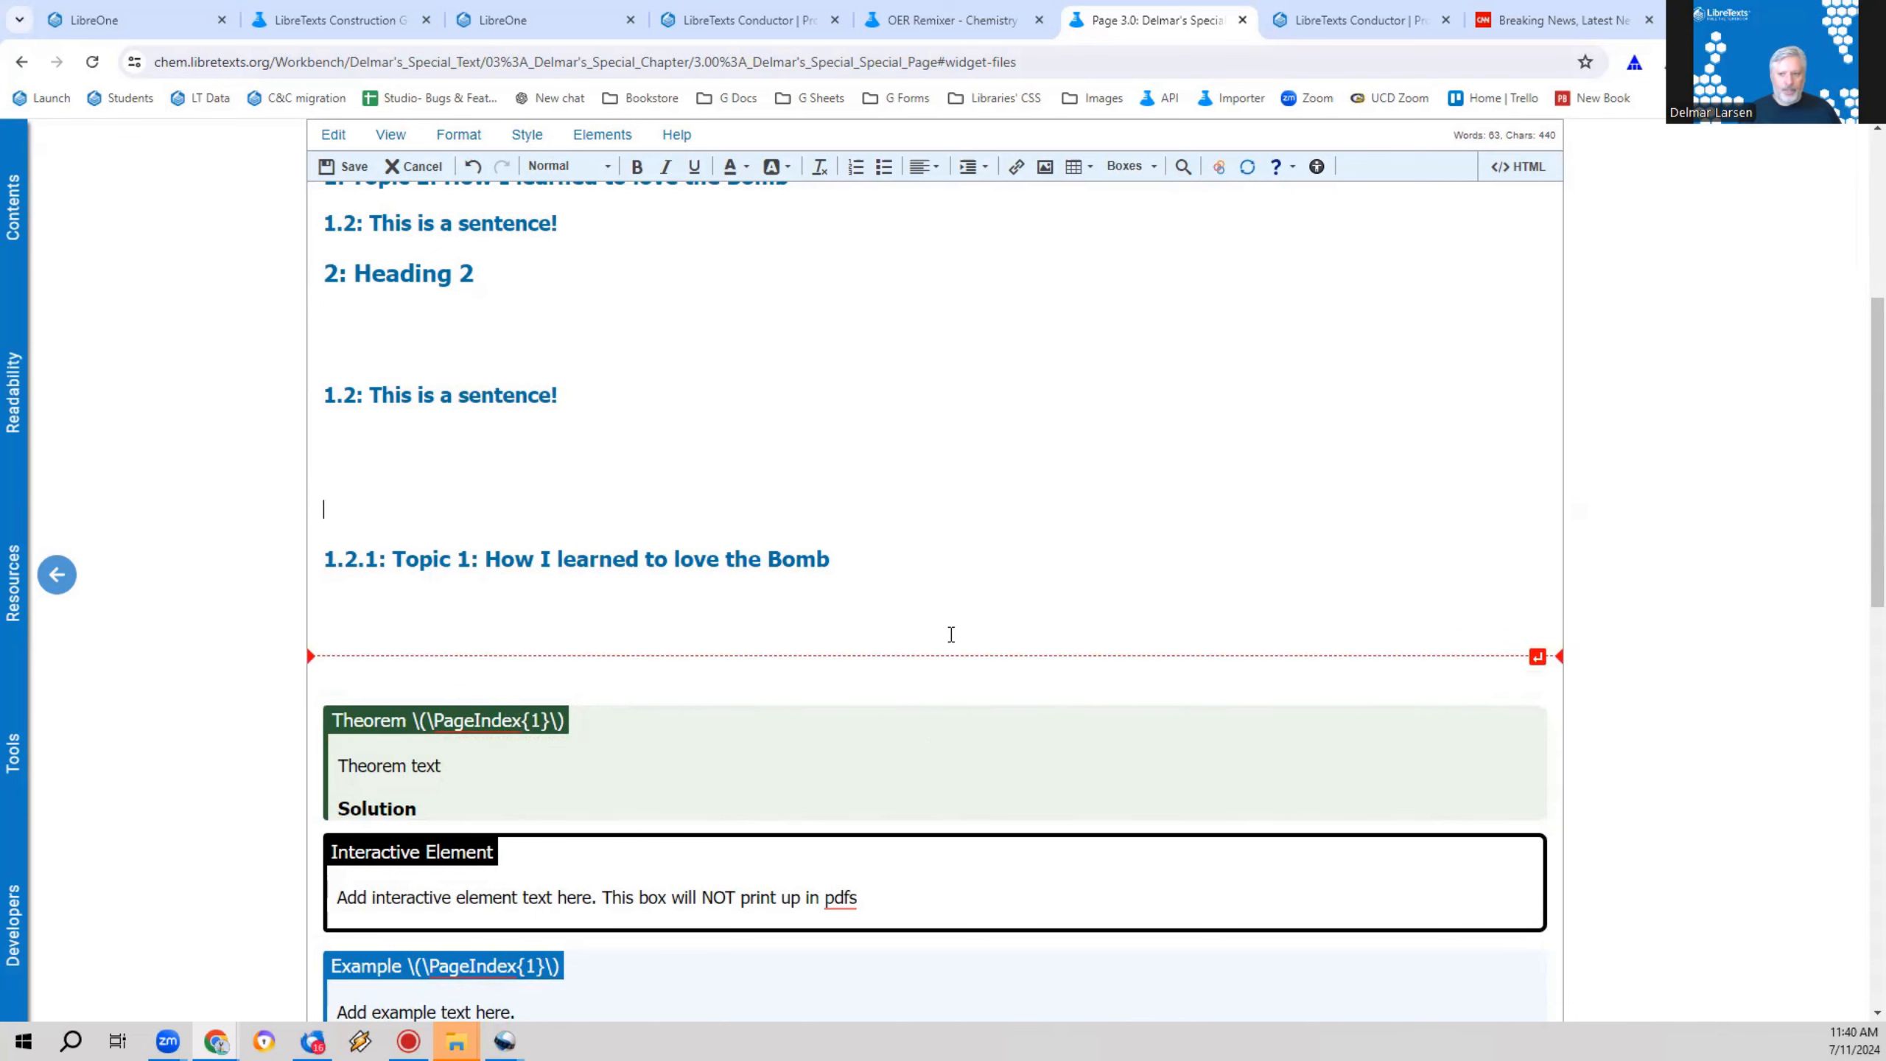
scroll(866, 620, down, 5)
scroll(854, 614, down, 4)
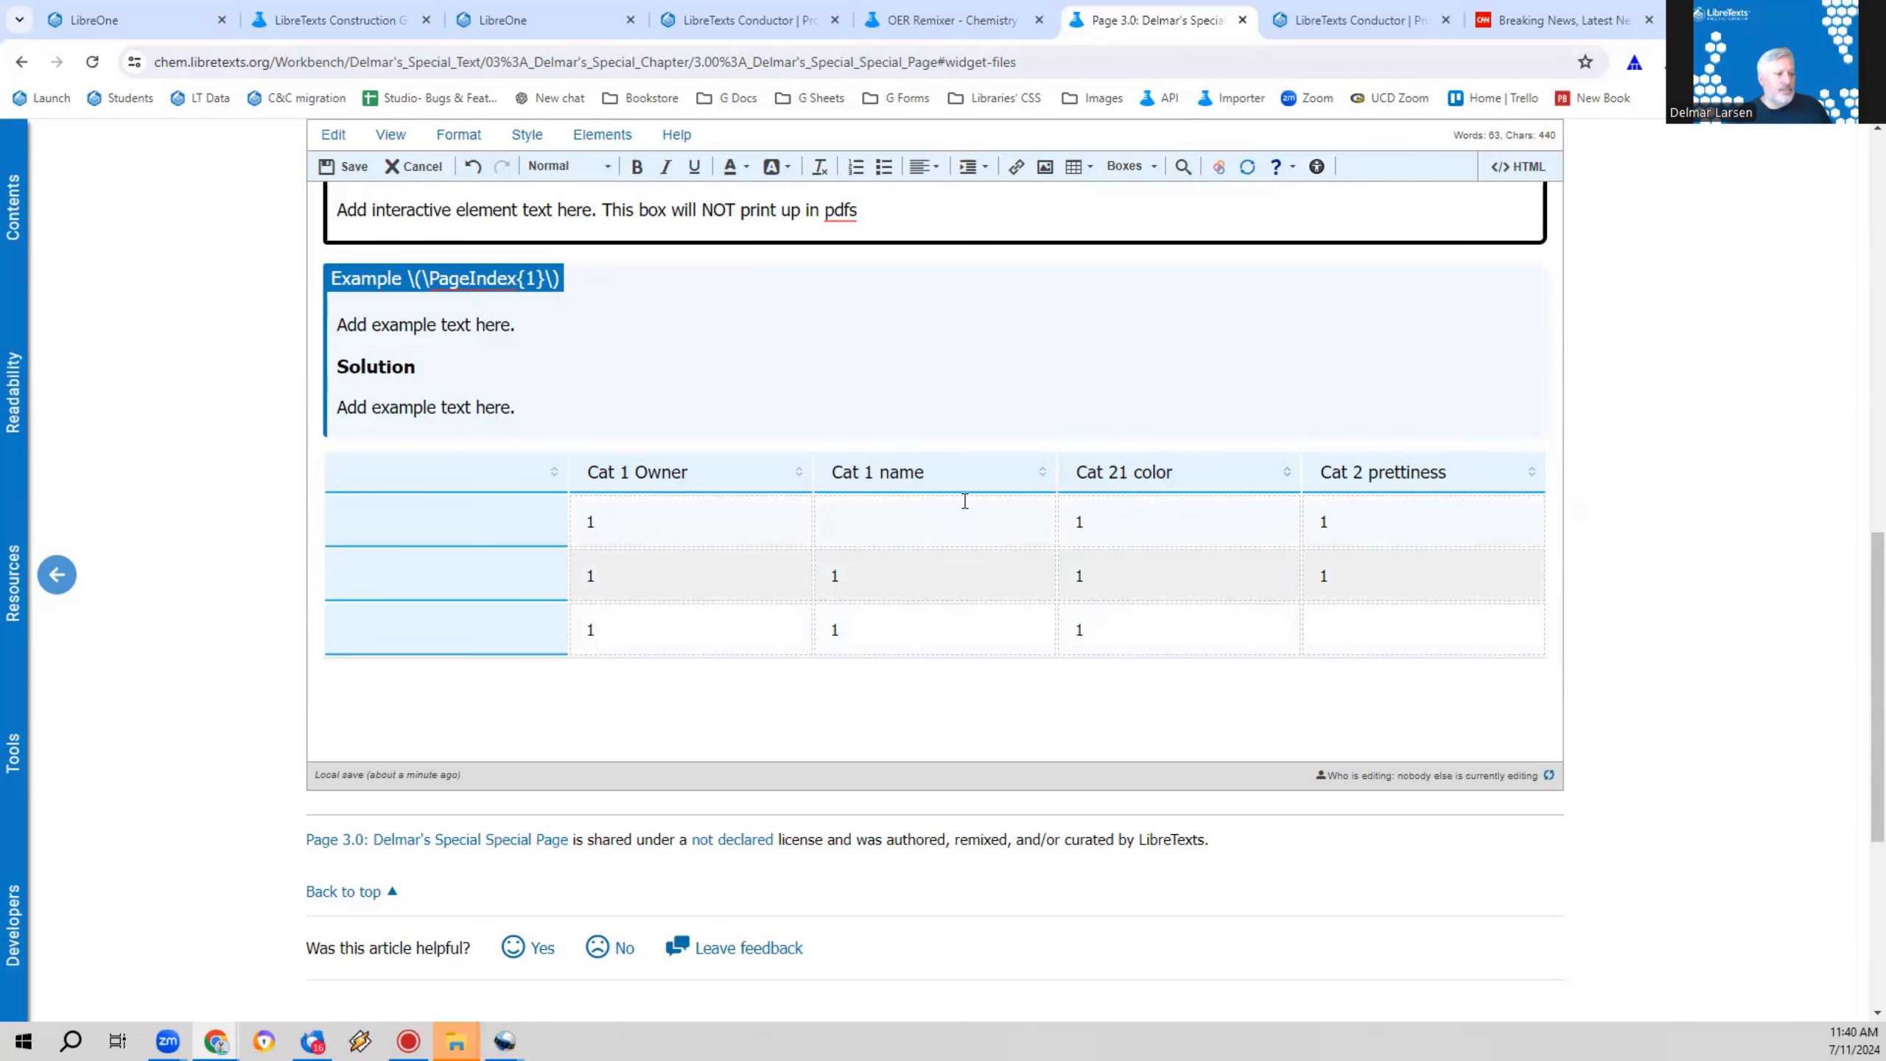
scroll(964, 516, up, 6)
scroll(946, 459, up, 4)
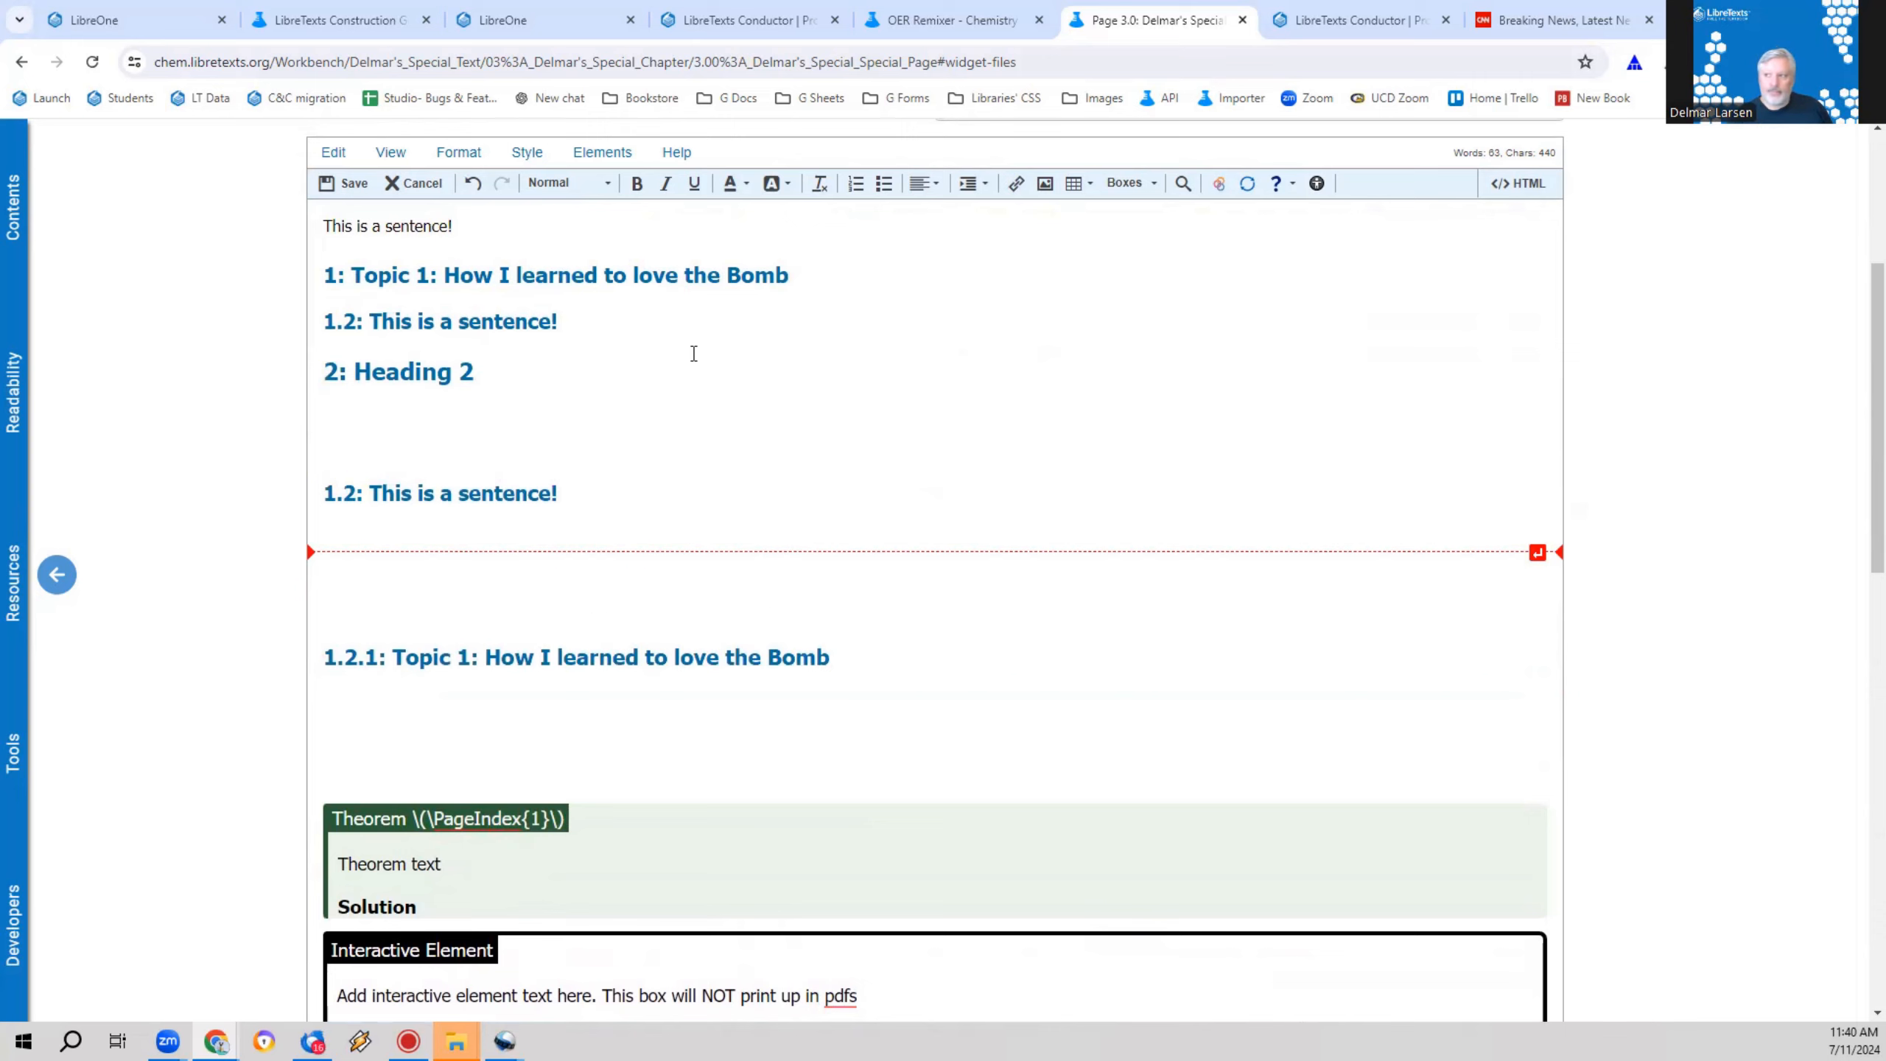
click(1324, 190)
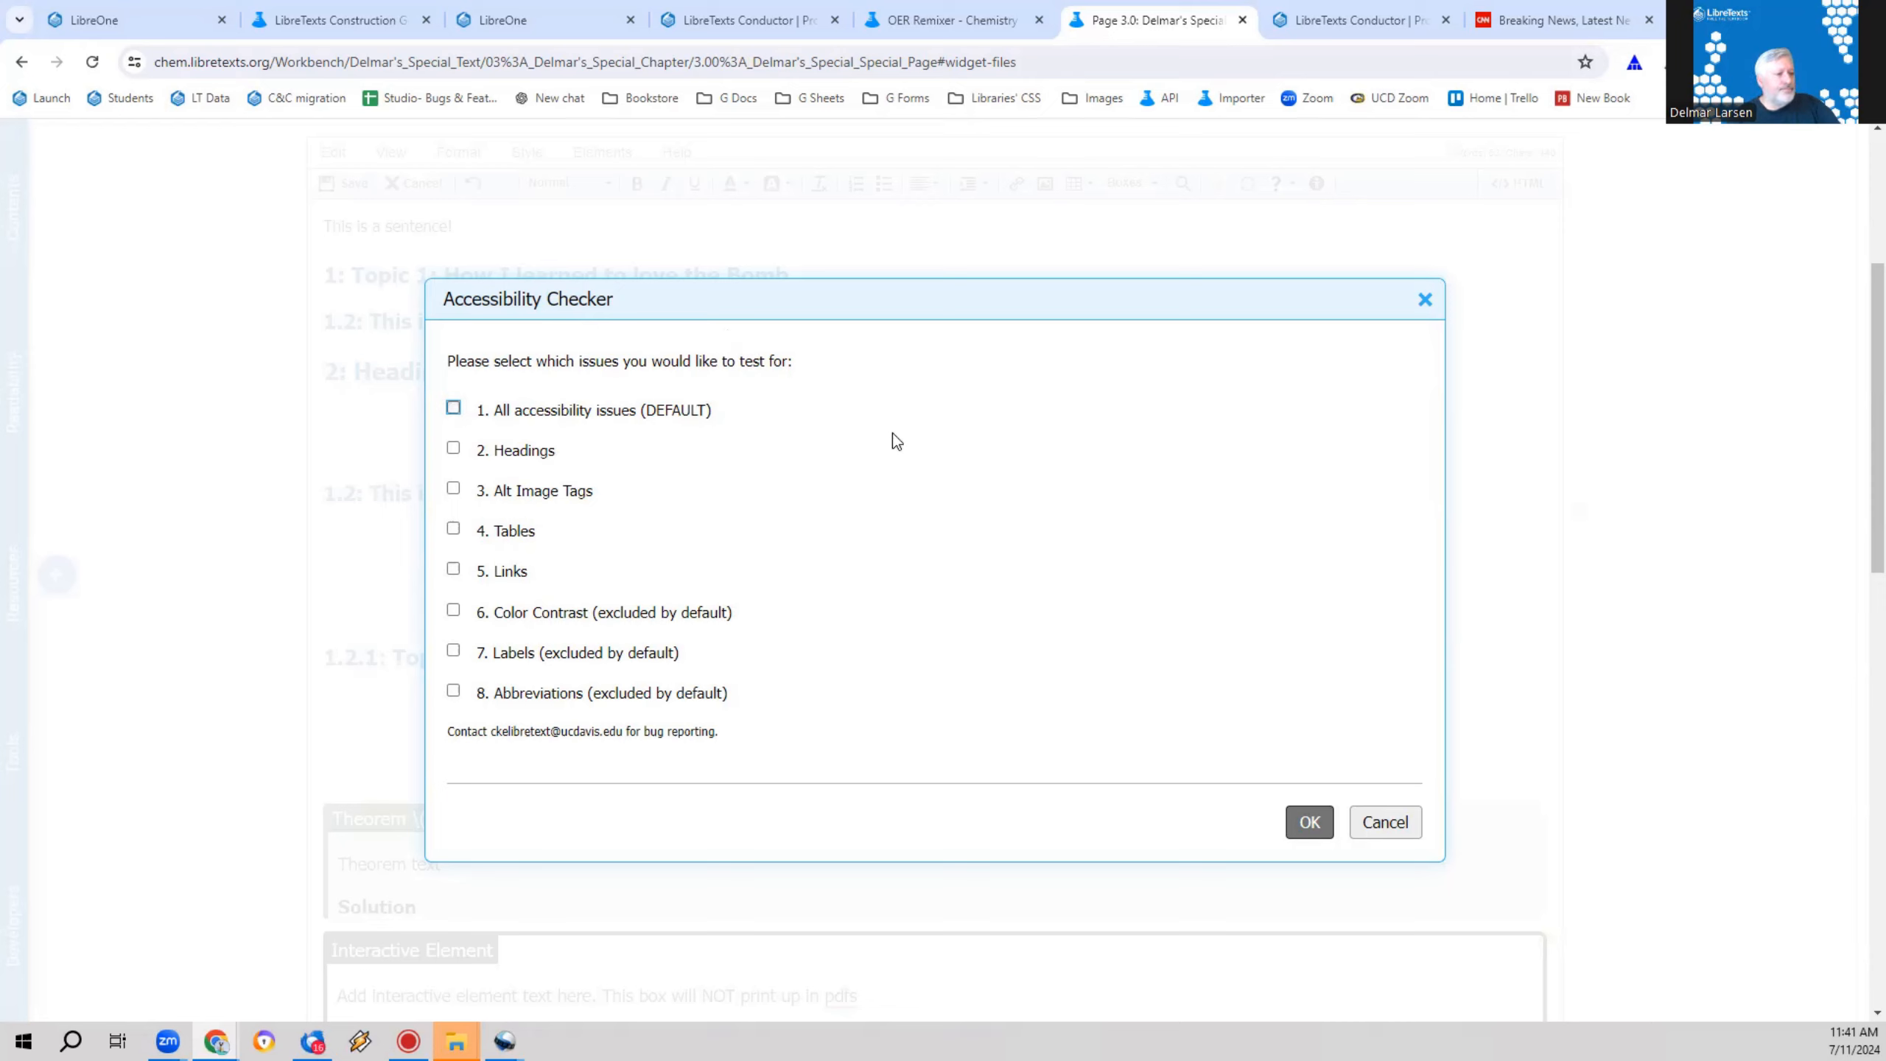
click(454, 410)
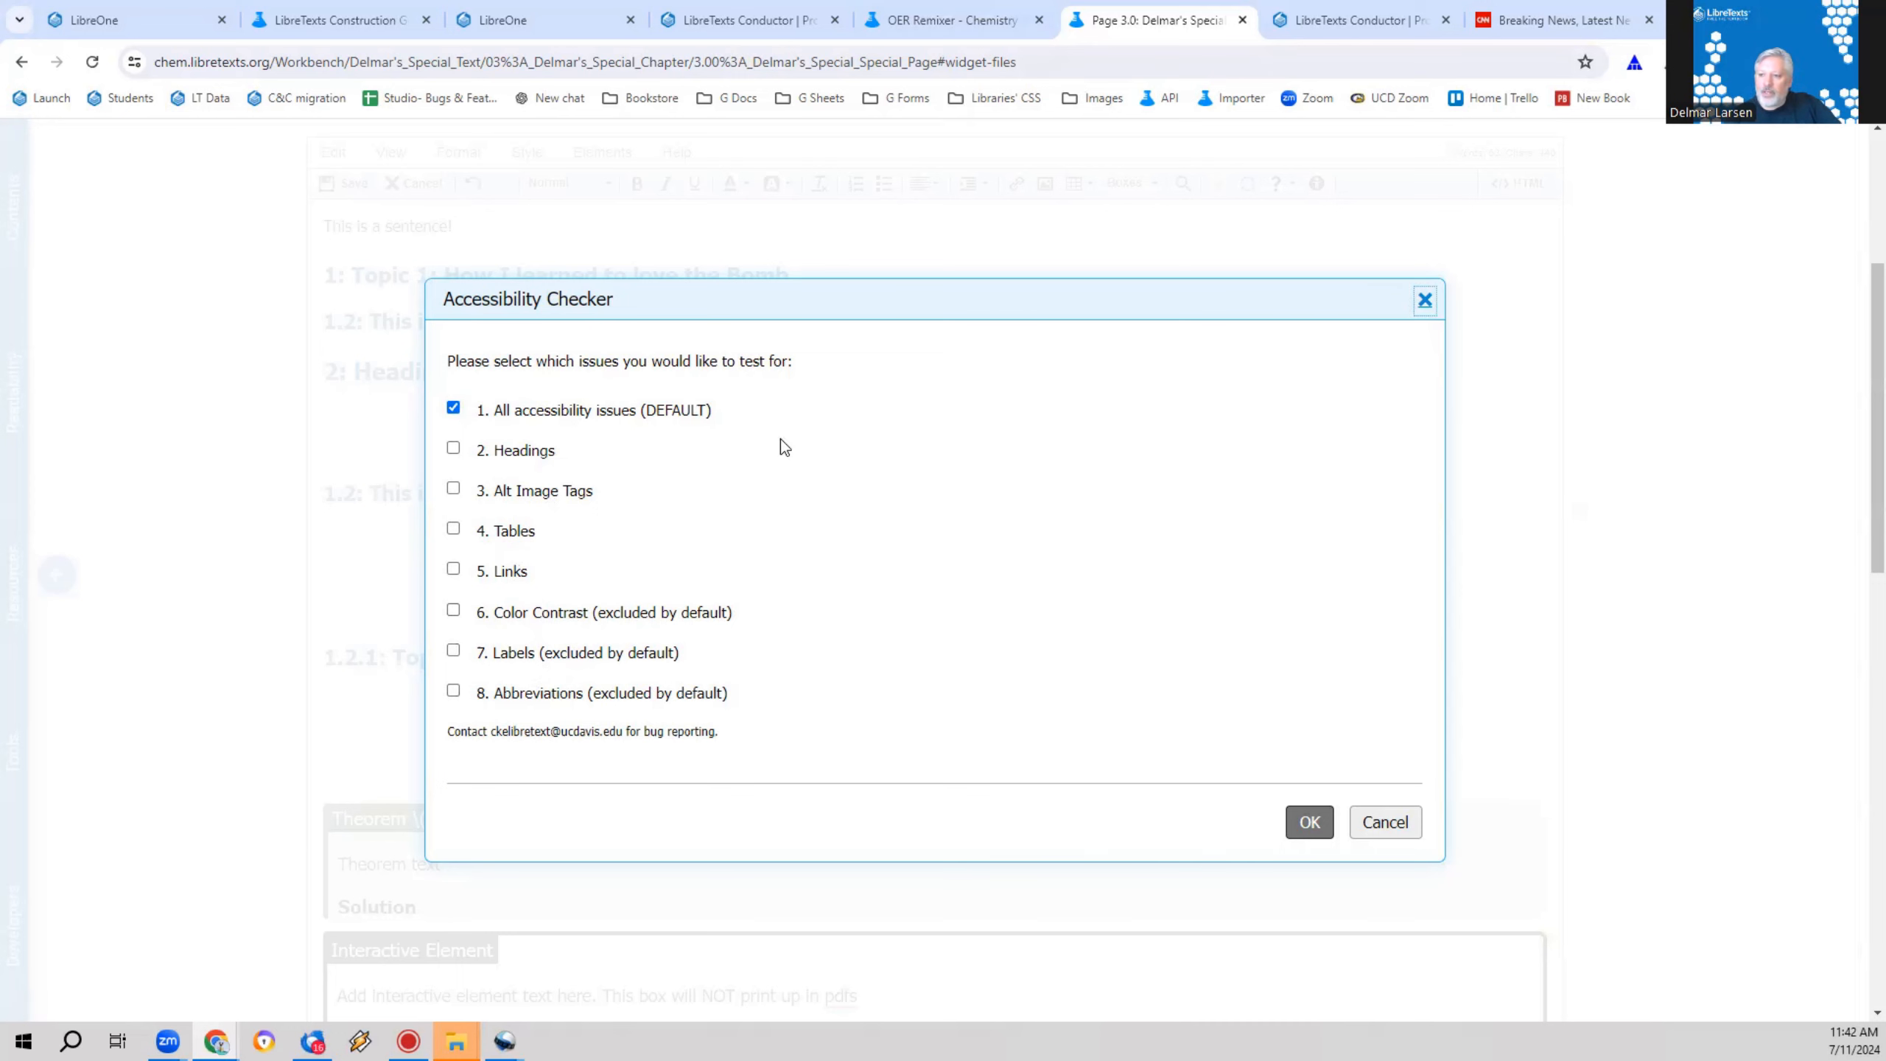
click(1380, 820)
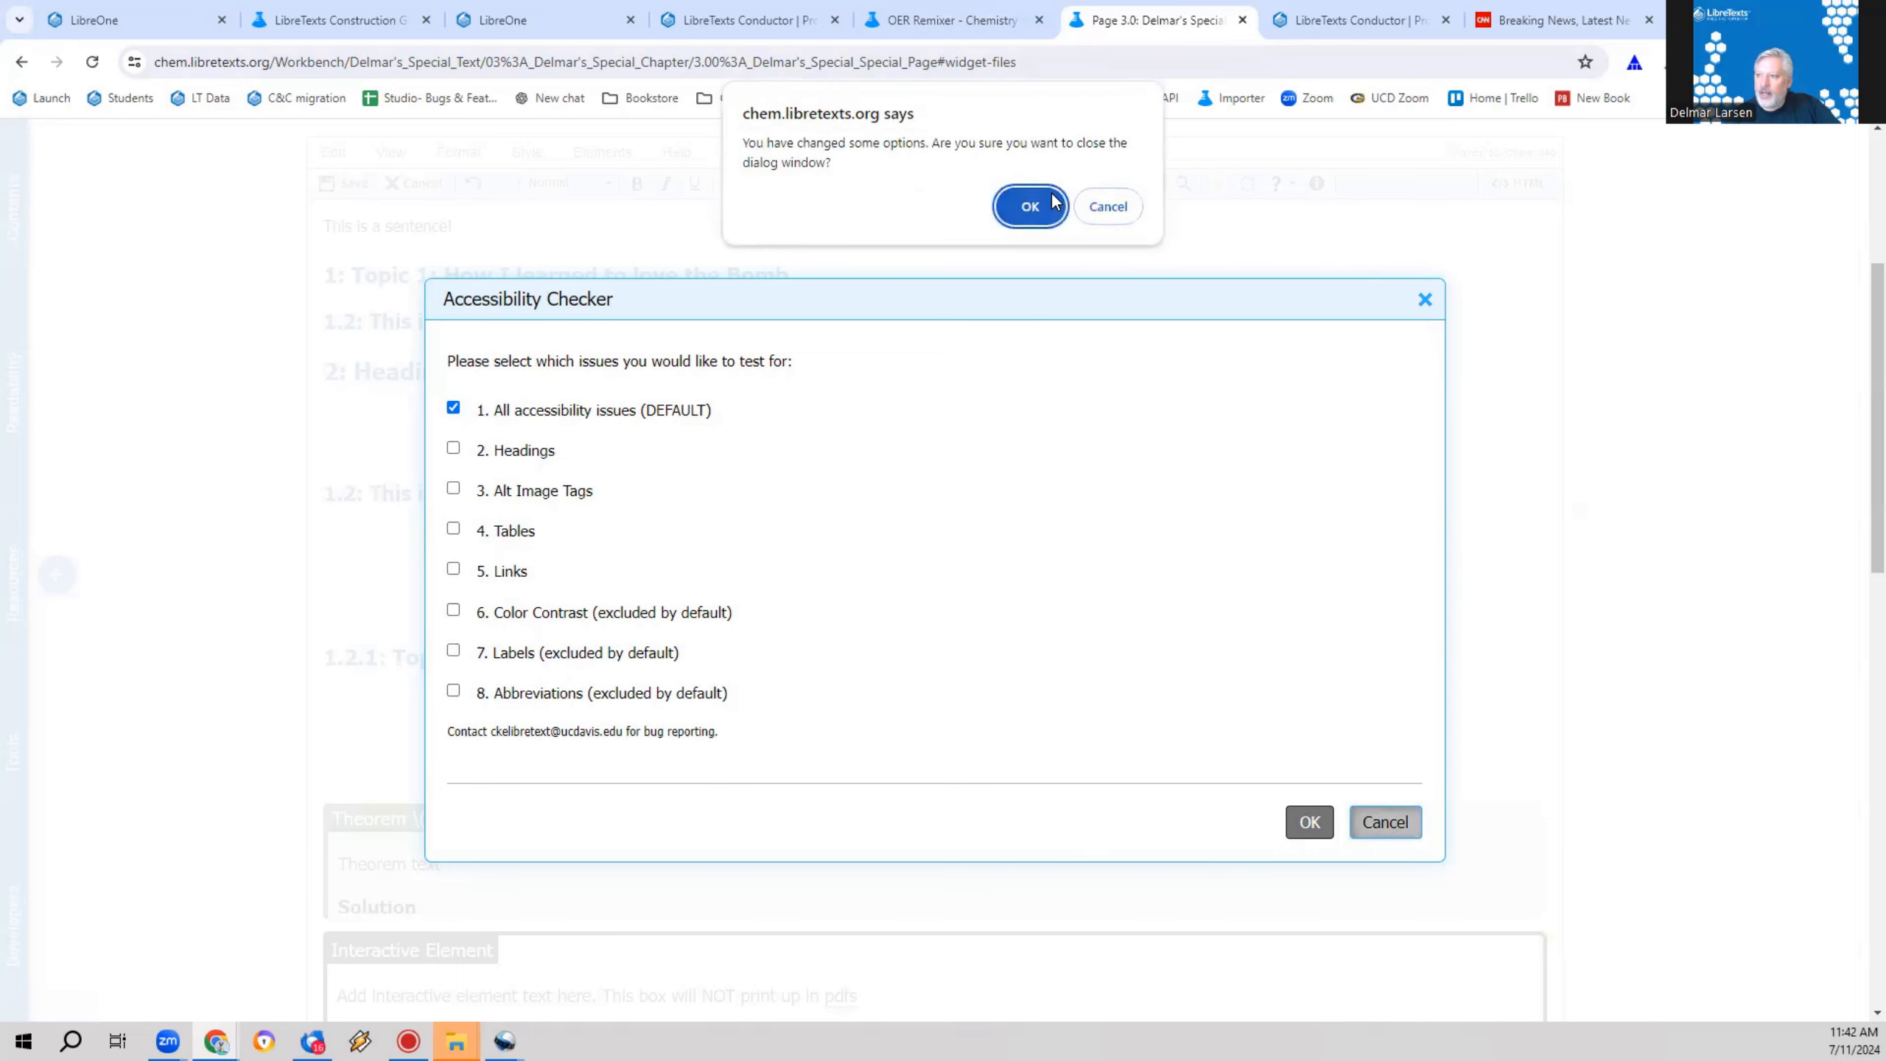
click(1051, 203)
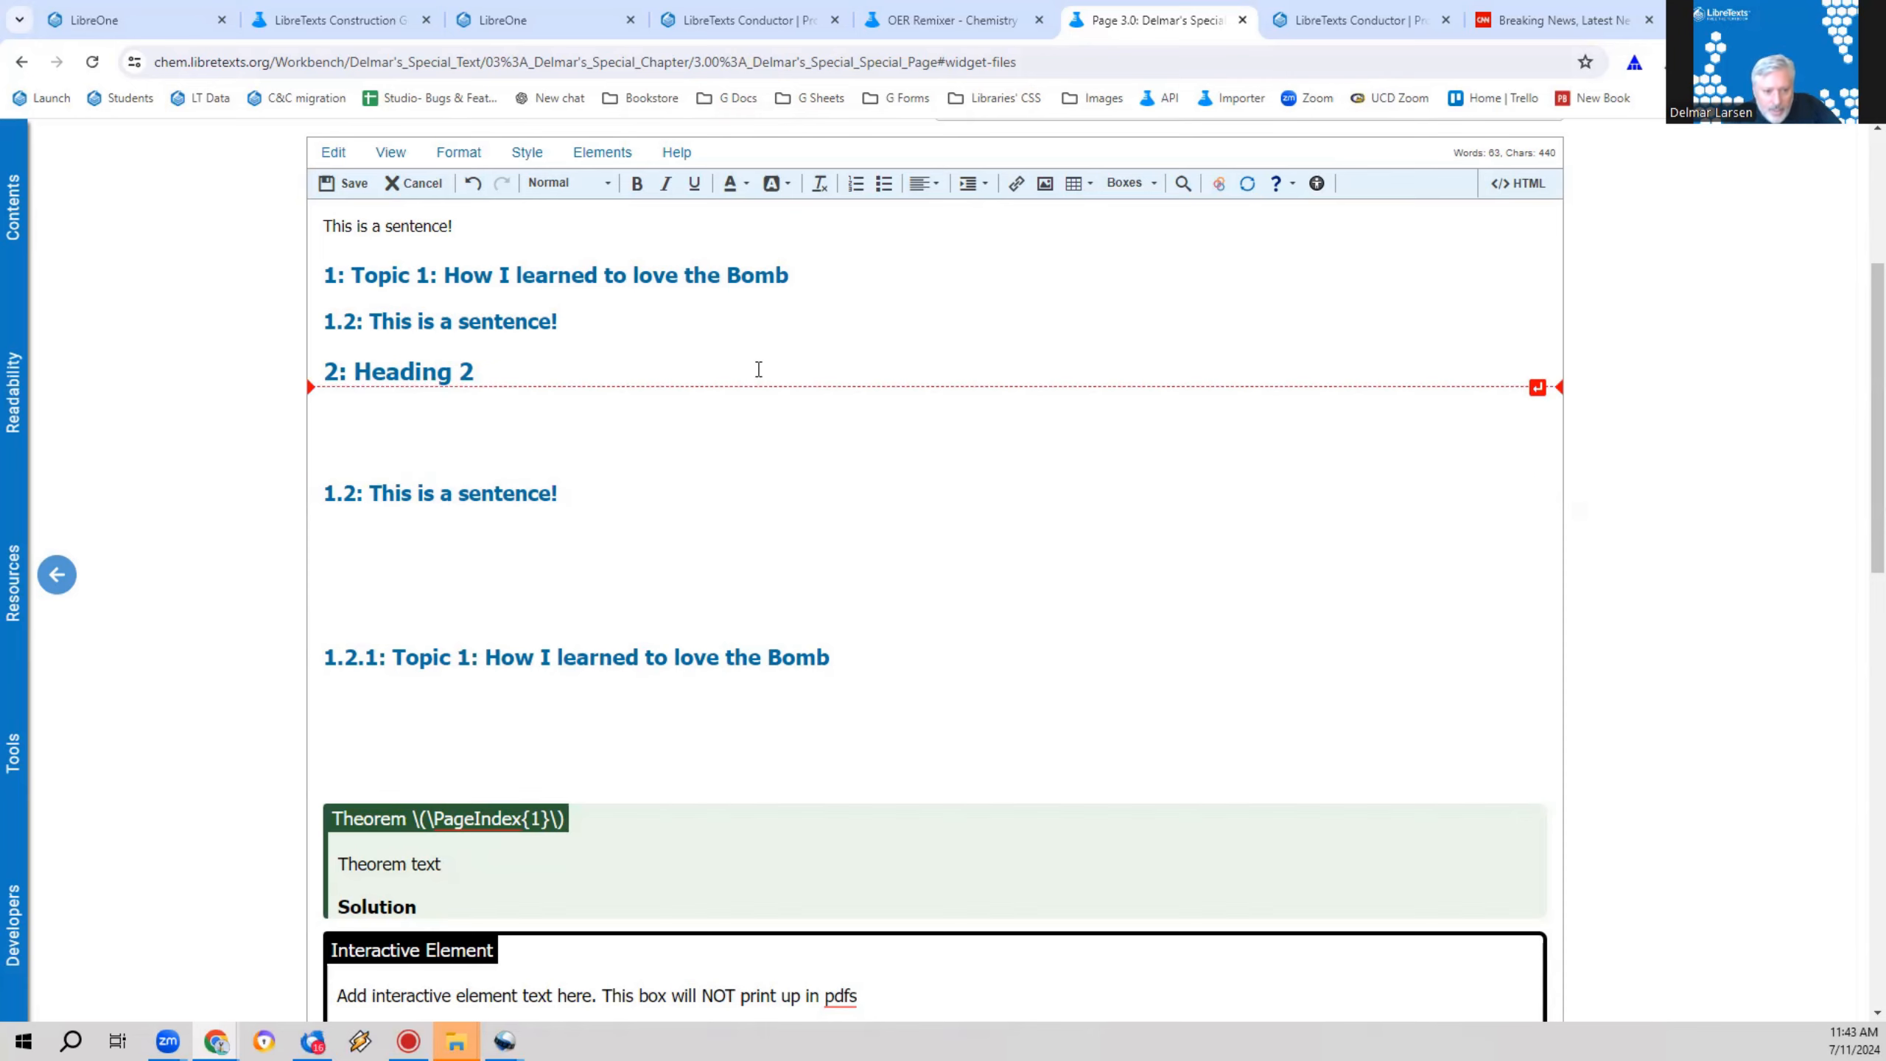
Step: Run the Accessibility Checker on the page for all accessibility issues
scroll(632, 528, down, 4)
scroll(632, 526, up, 5)
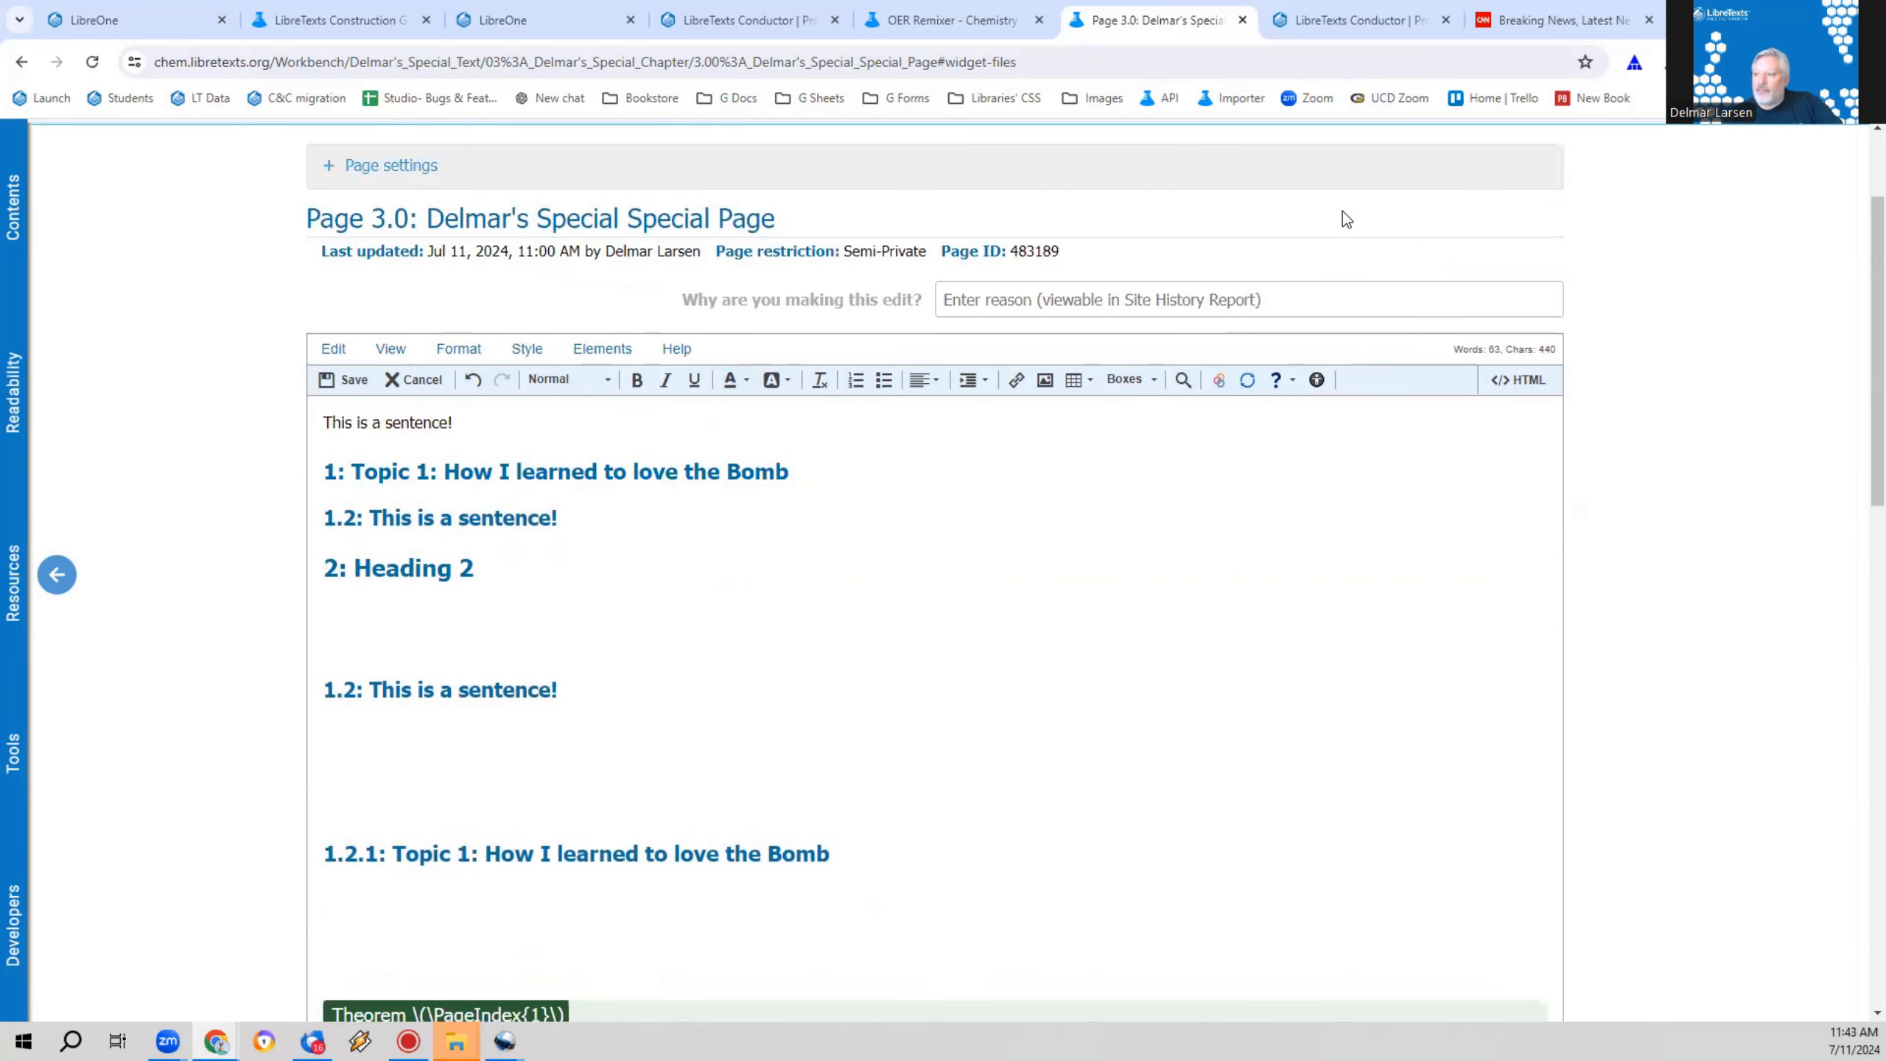
scroll(621, 540, down, 6)
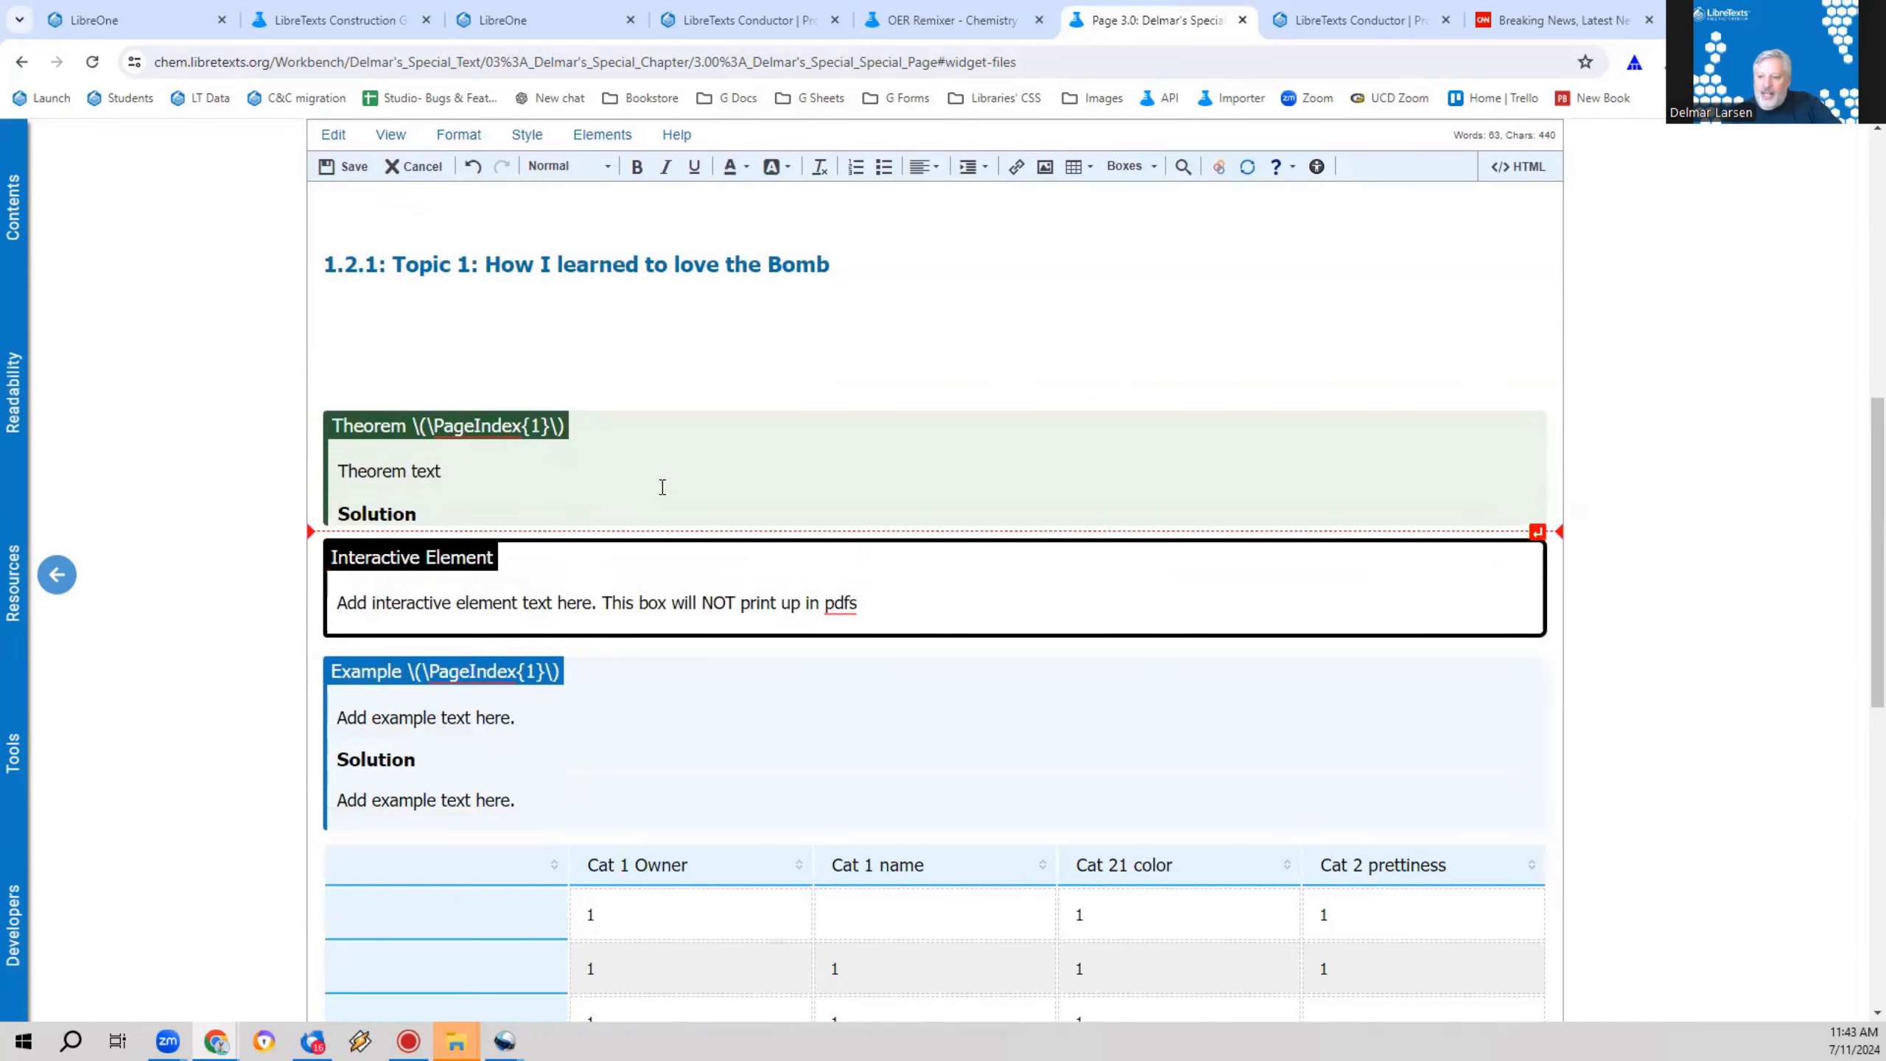
scroll(661, 484, up, 6)
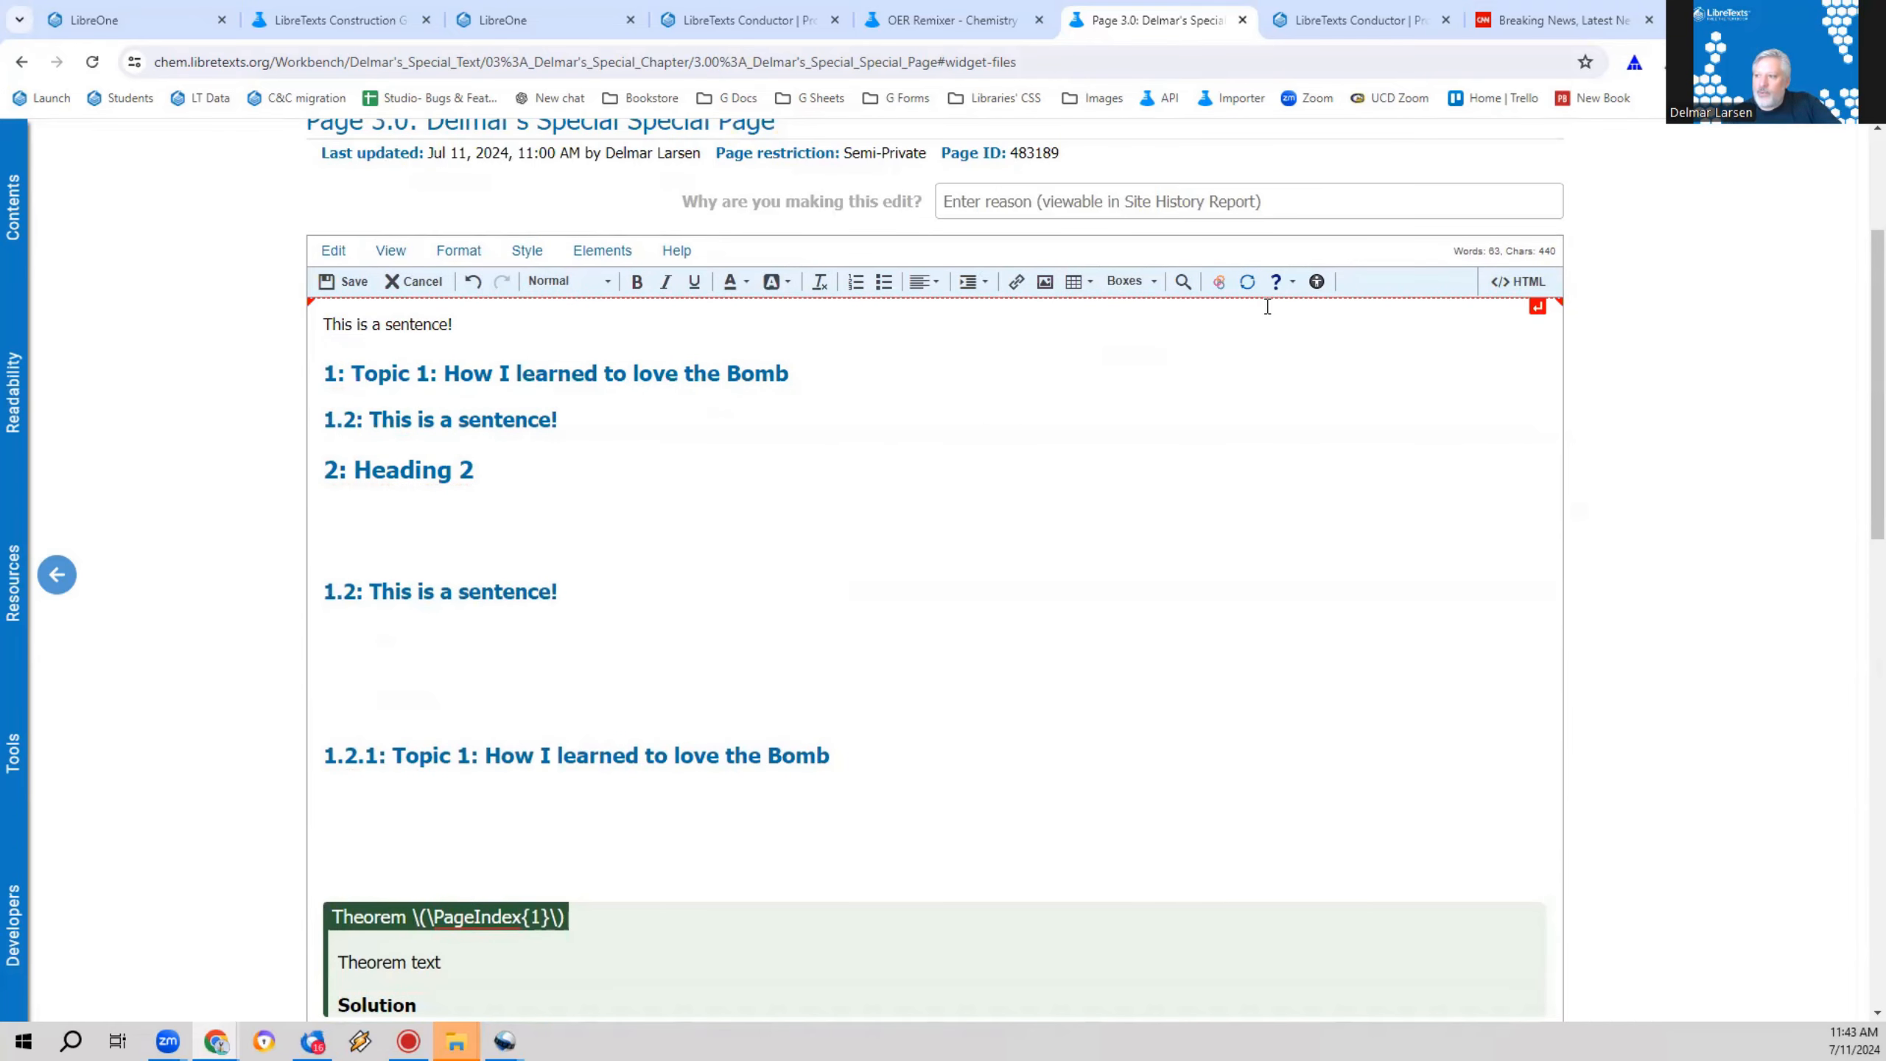
click(1314, 282)
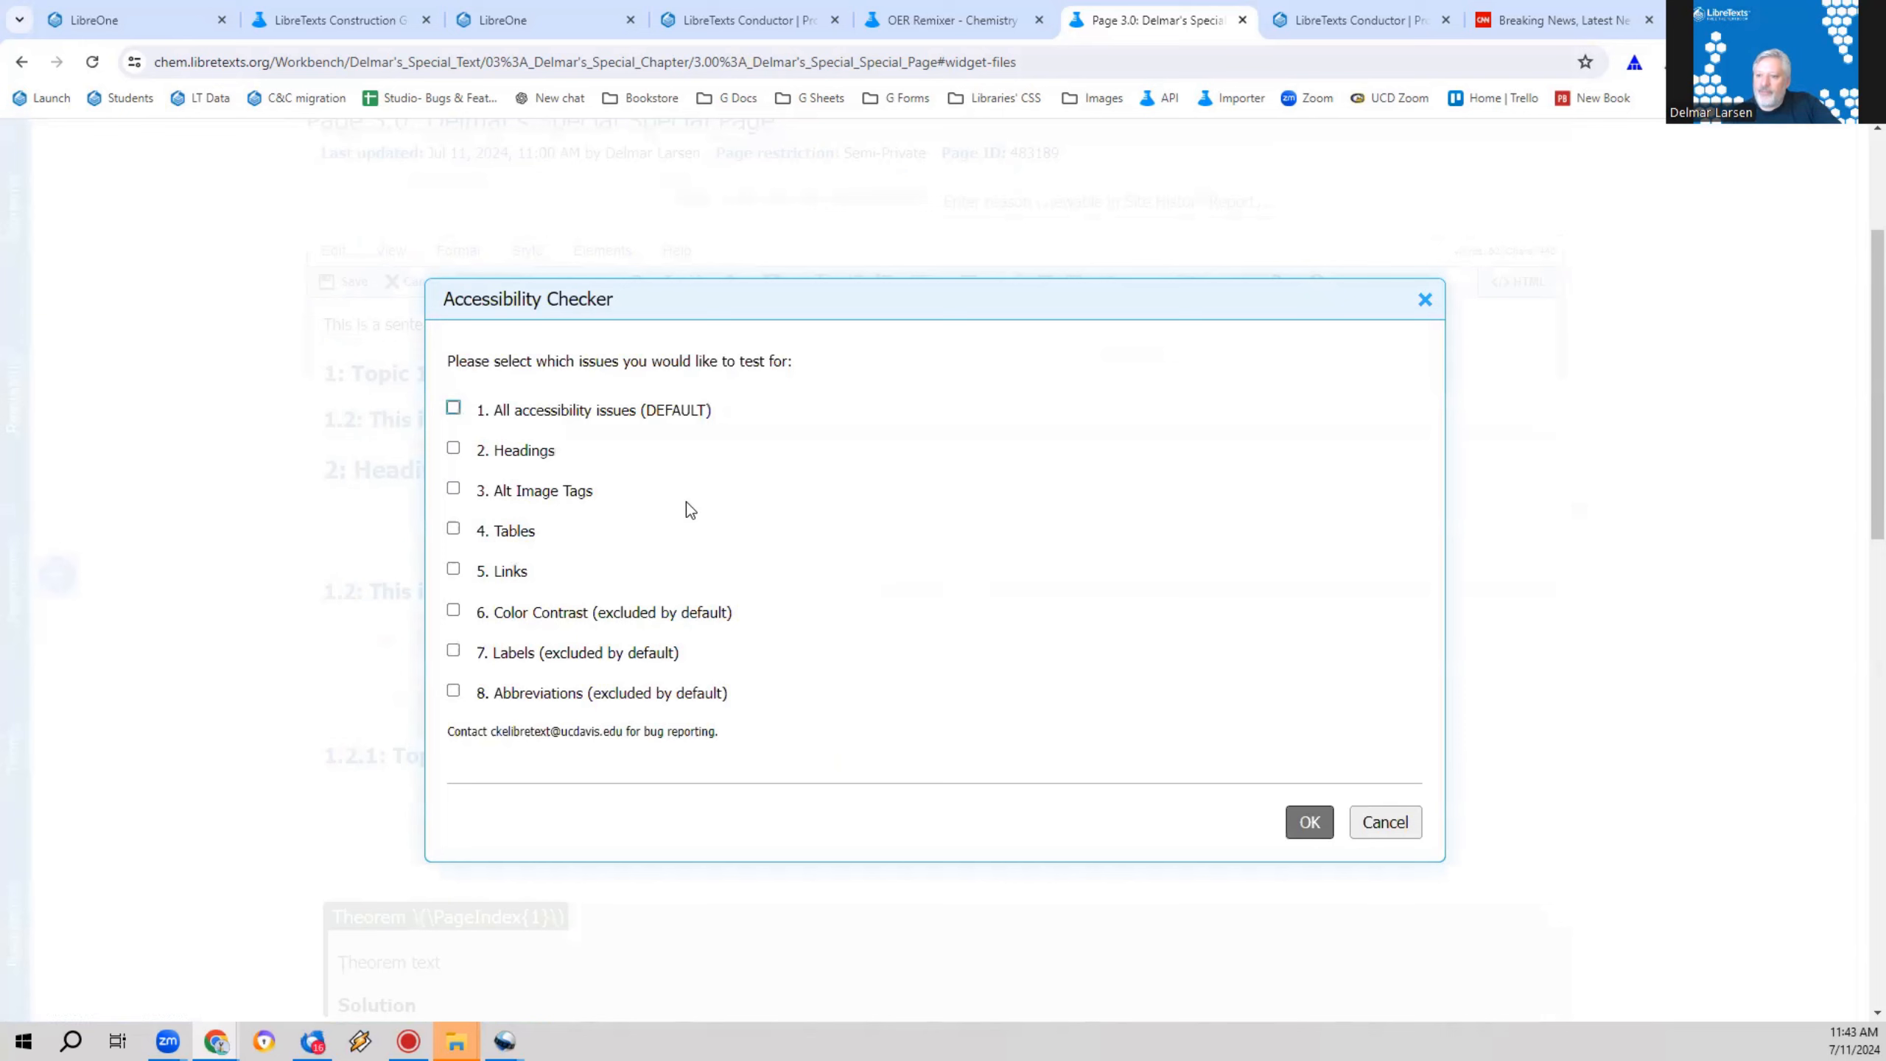
click(661, 414)
click(1309, 821)
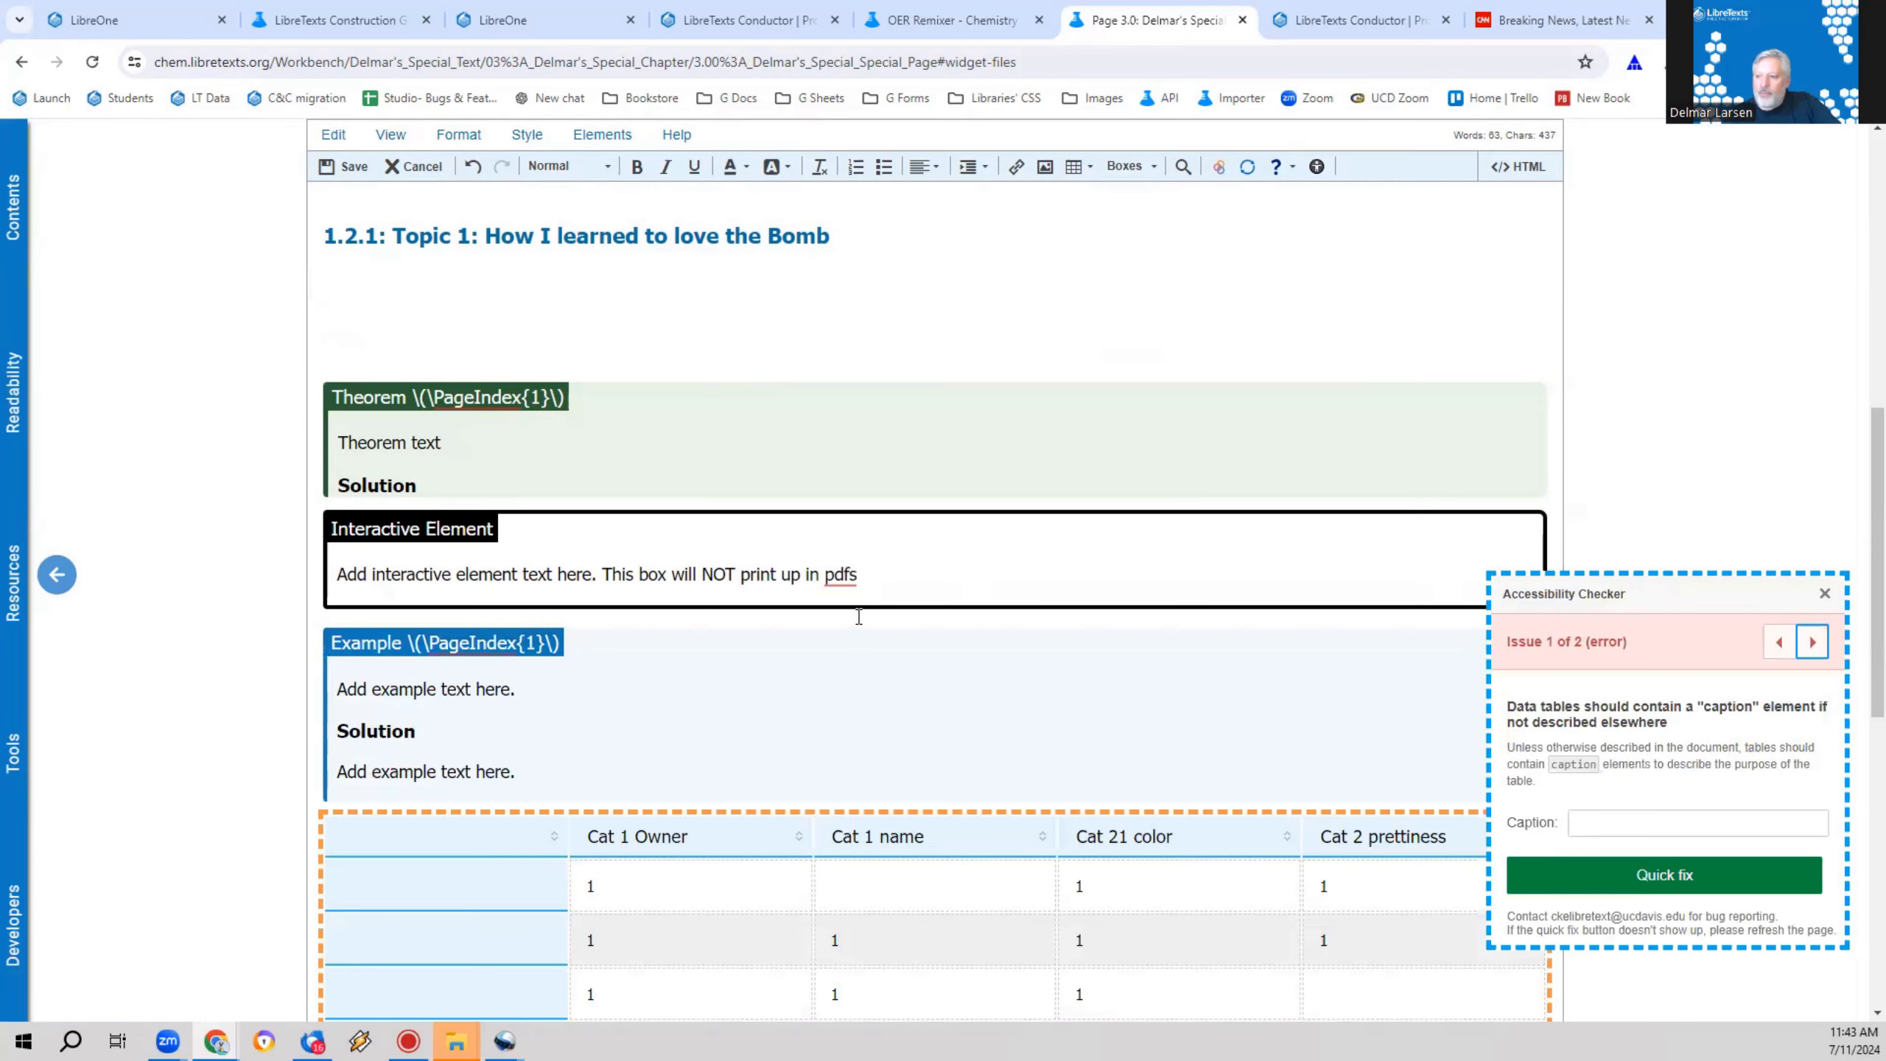
Step: Fix the missing table caption issue in the Accessibility Checker with the caption "This is a table. I love tables"
scroll(620, 637, down, 4)
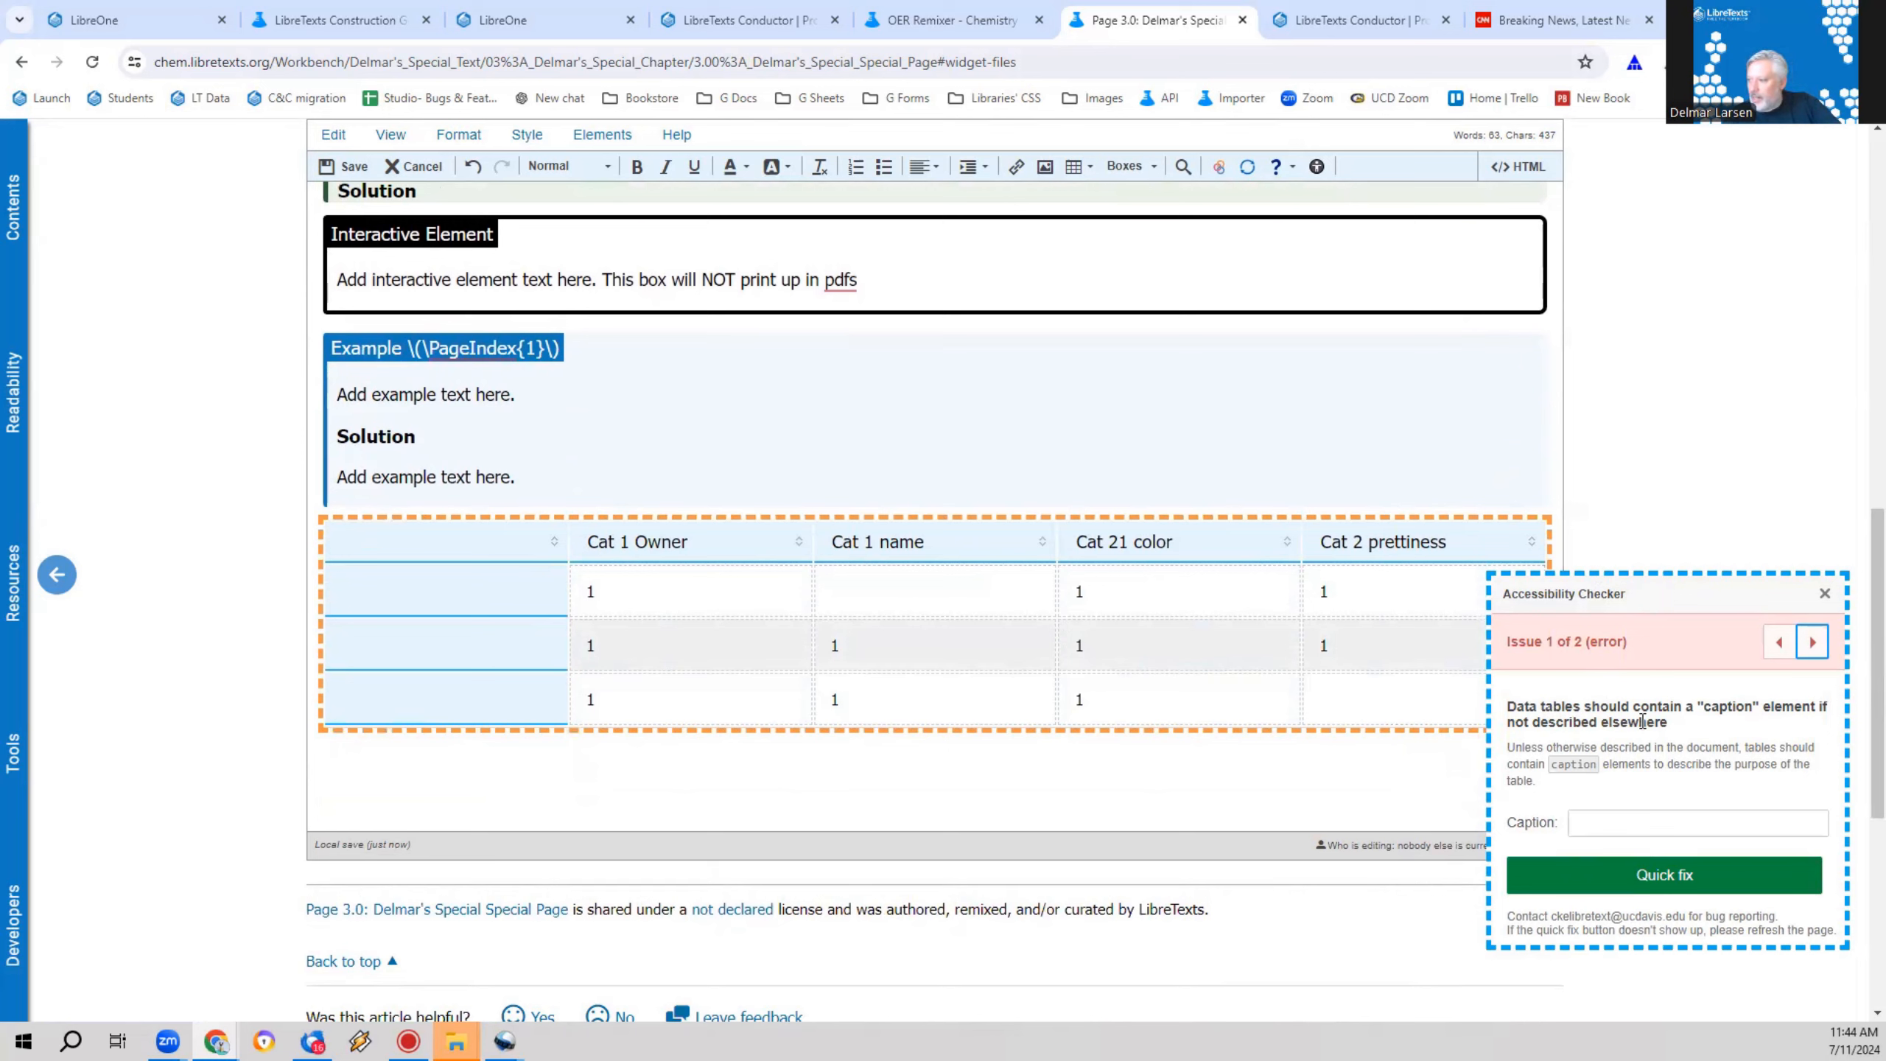
click(1633, 823)
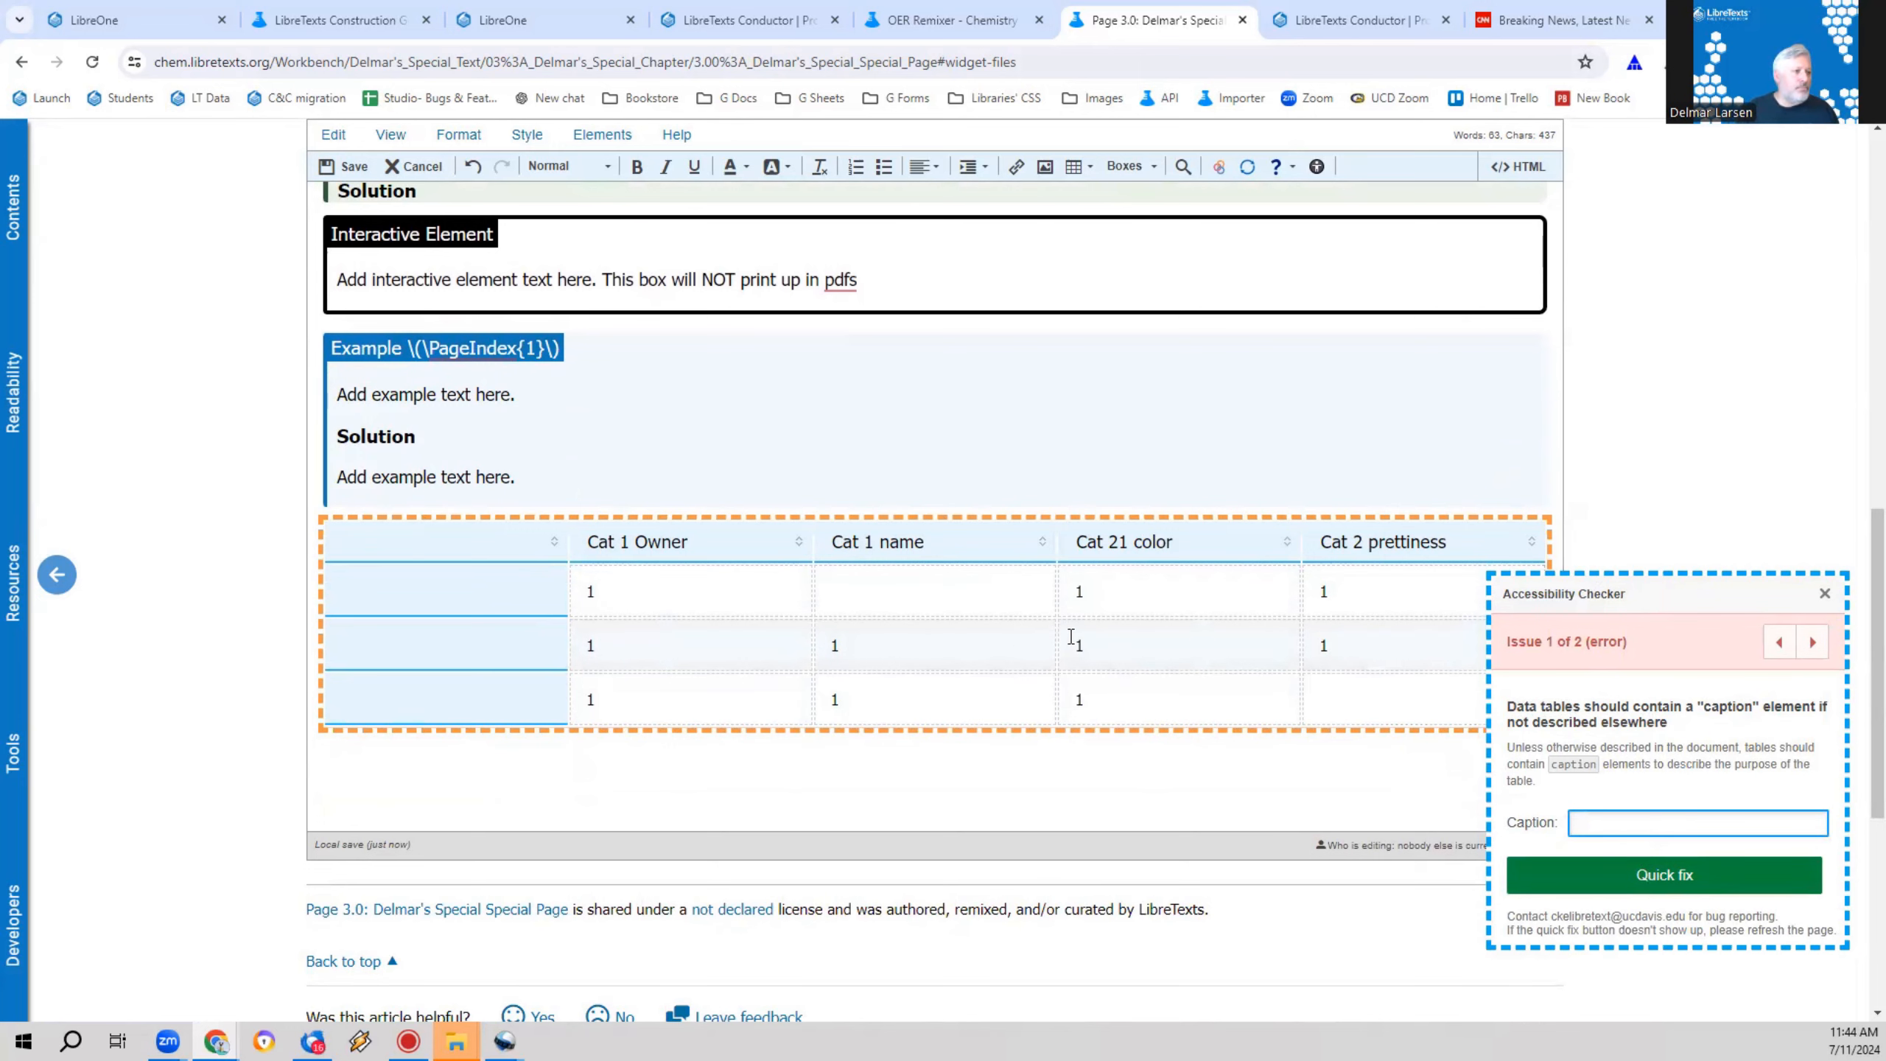
text(This is a table. I)
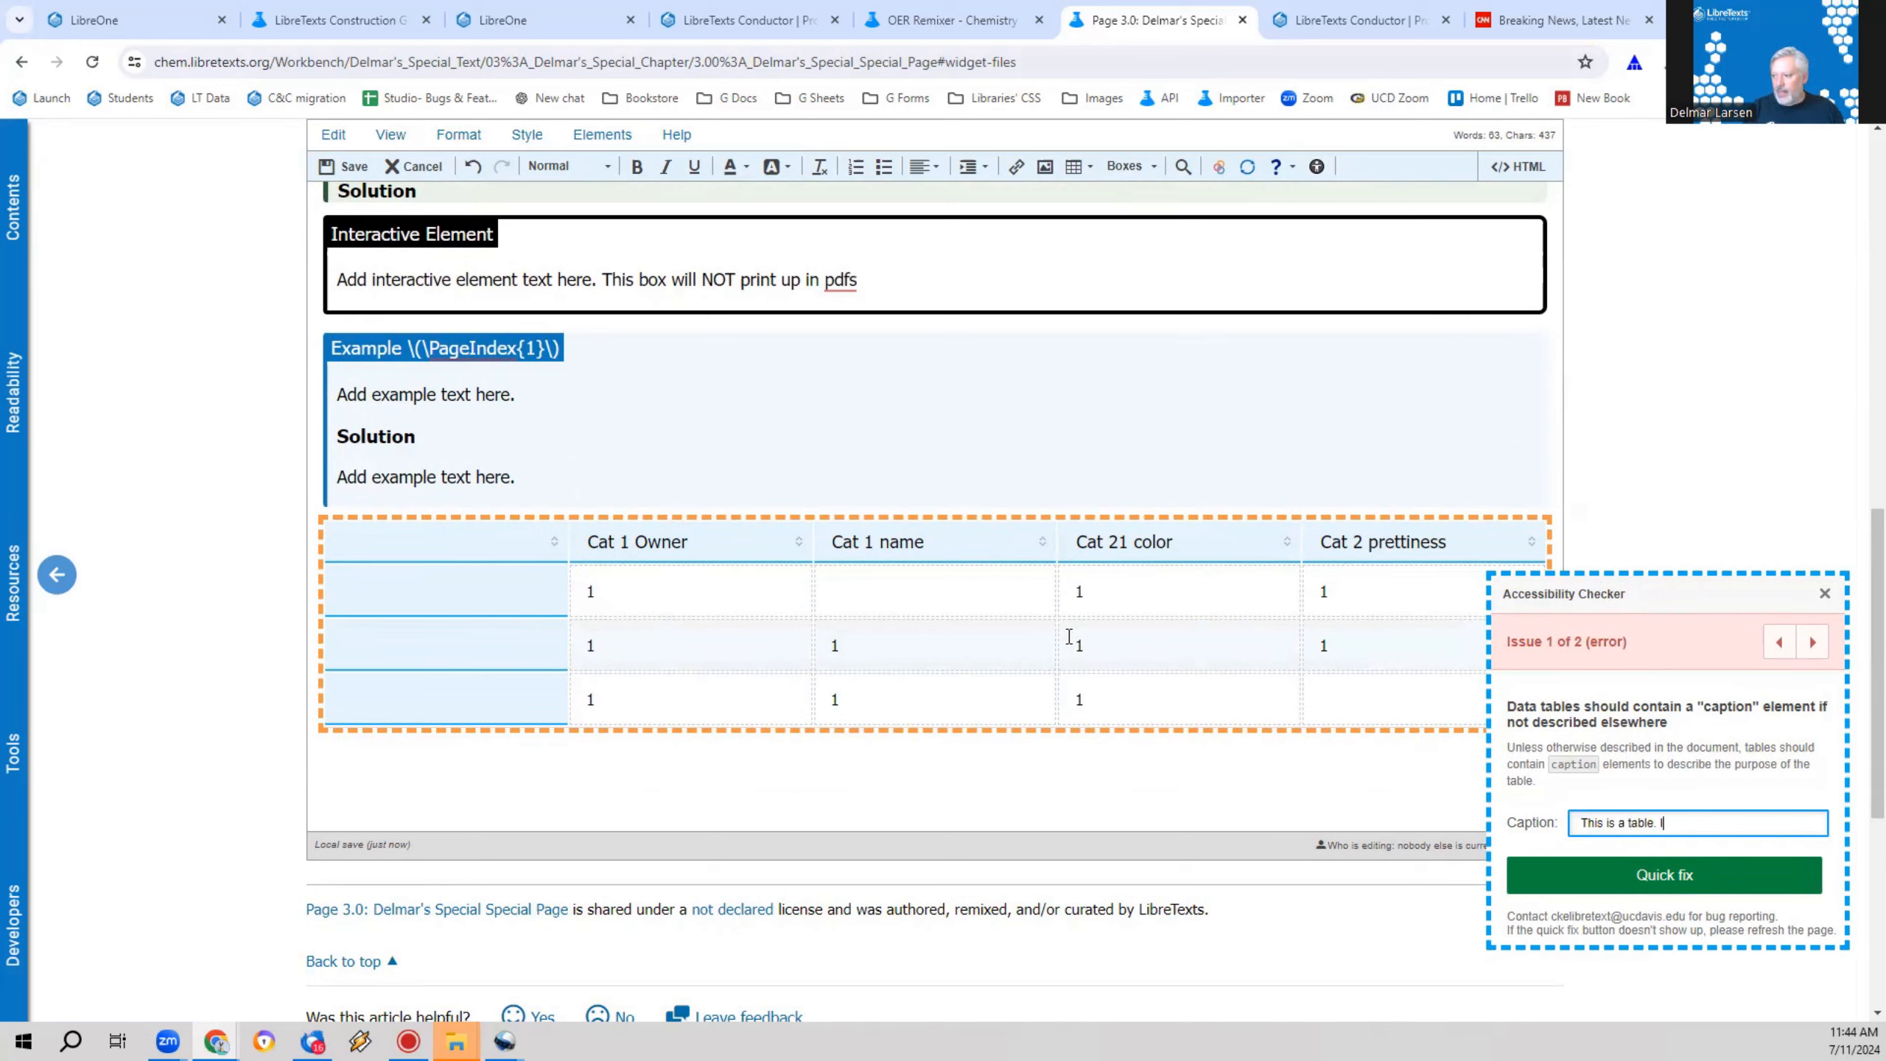
text( love talbe)
key(BackSpace)
key(BackSpace)
key(BackSpace)
key(BackSpace)
key(BackSpace)
text(talb)
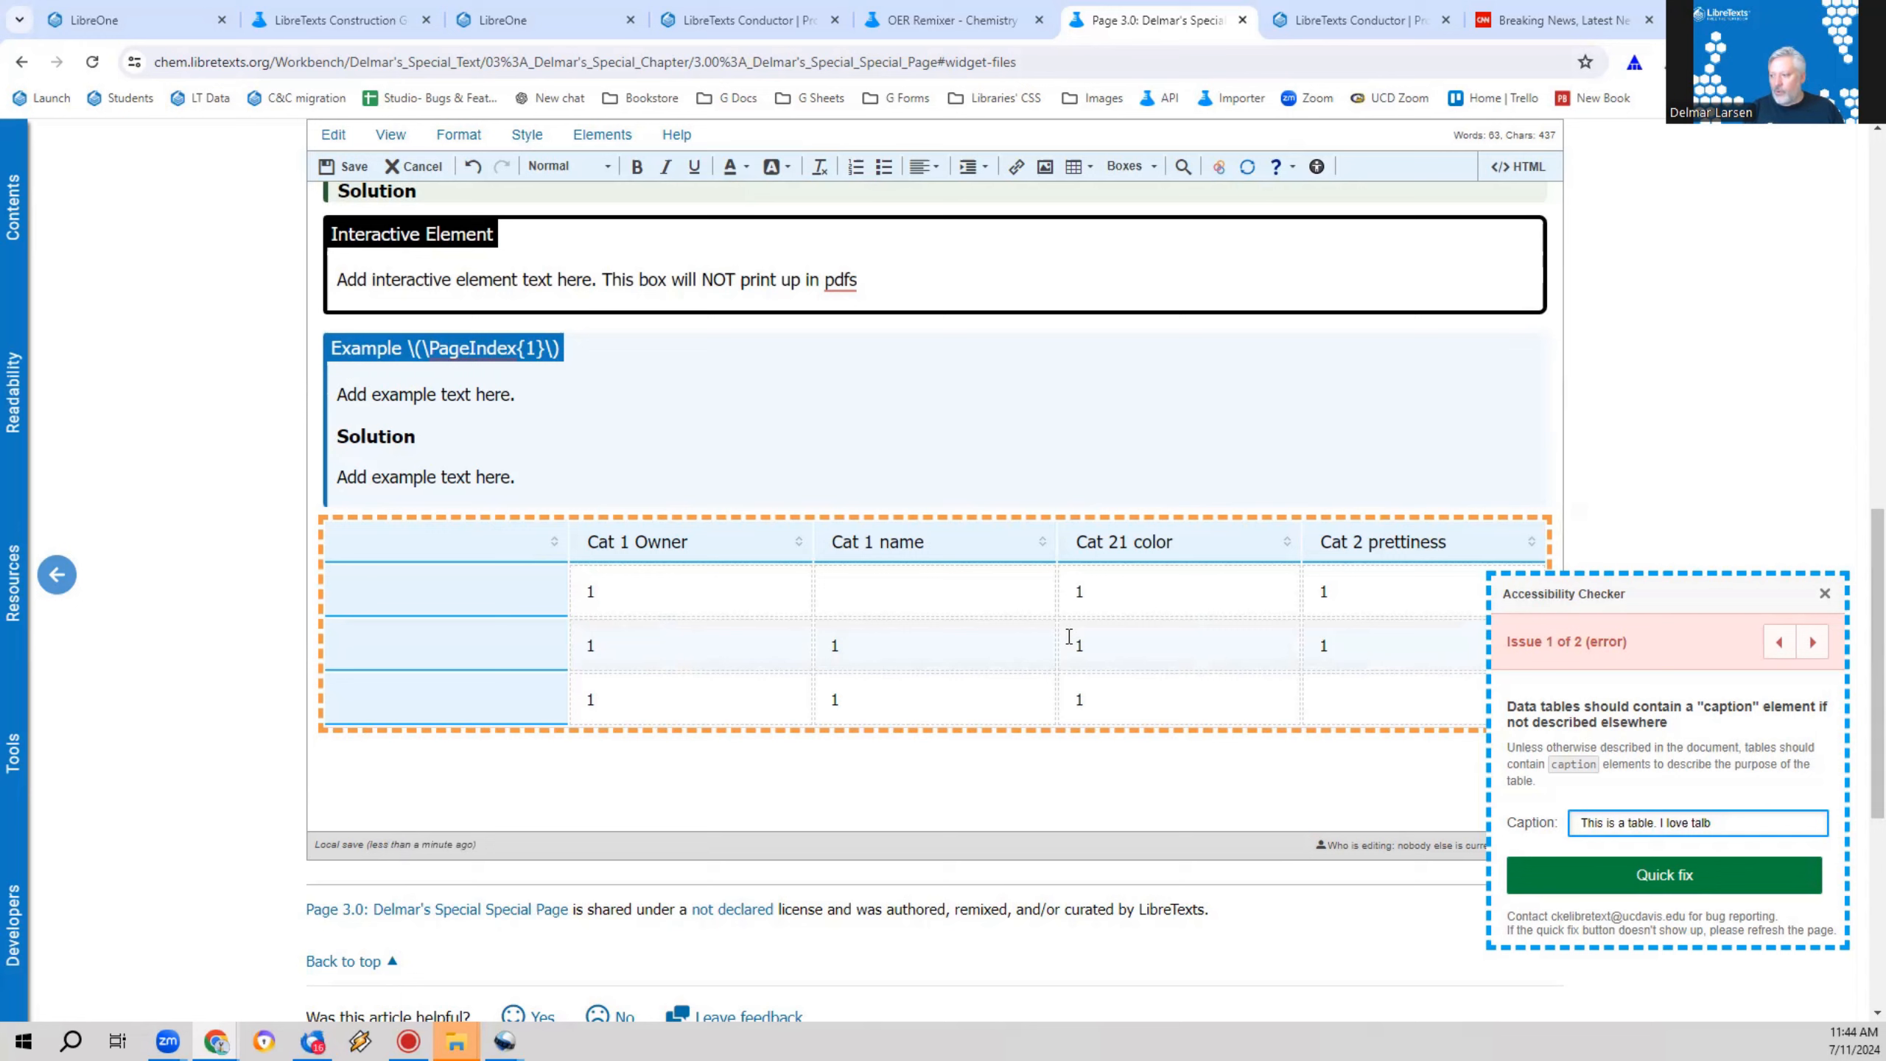
key(BackSpace)
key(BackSpace)
text(bles)
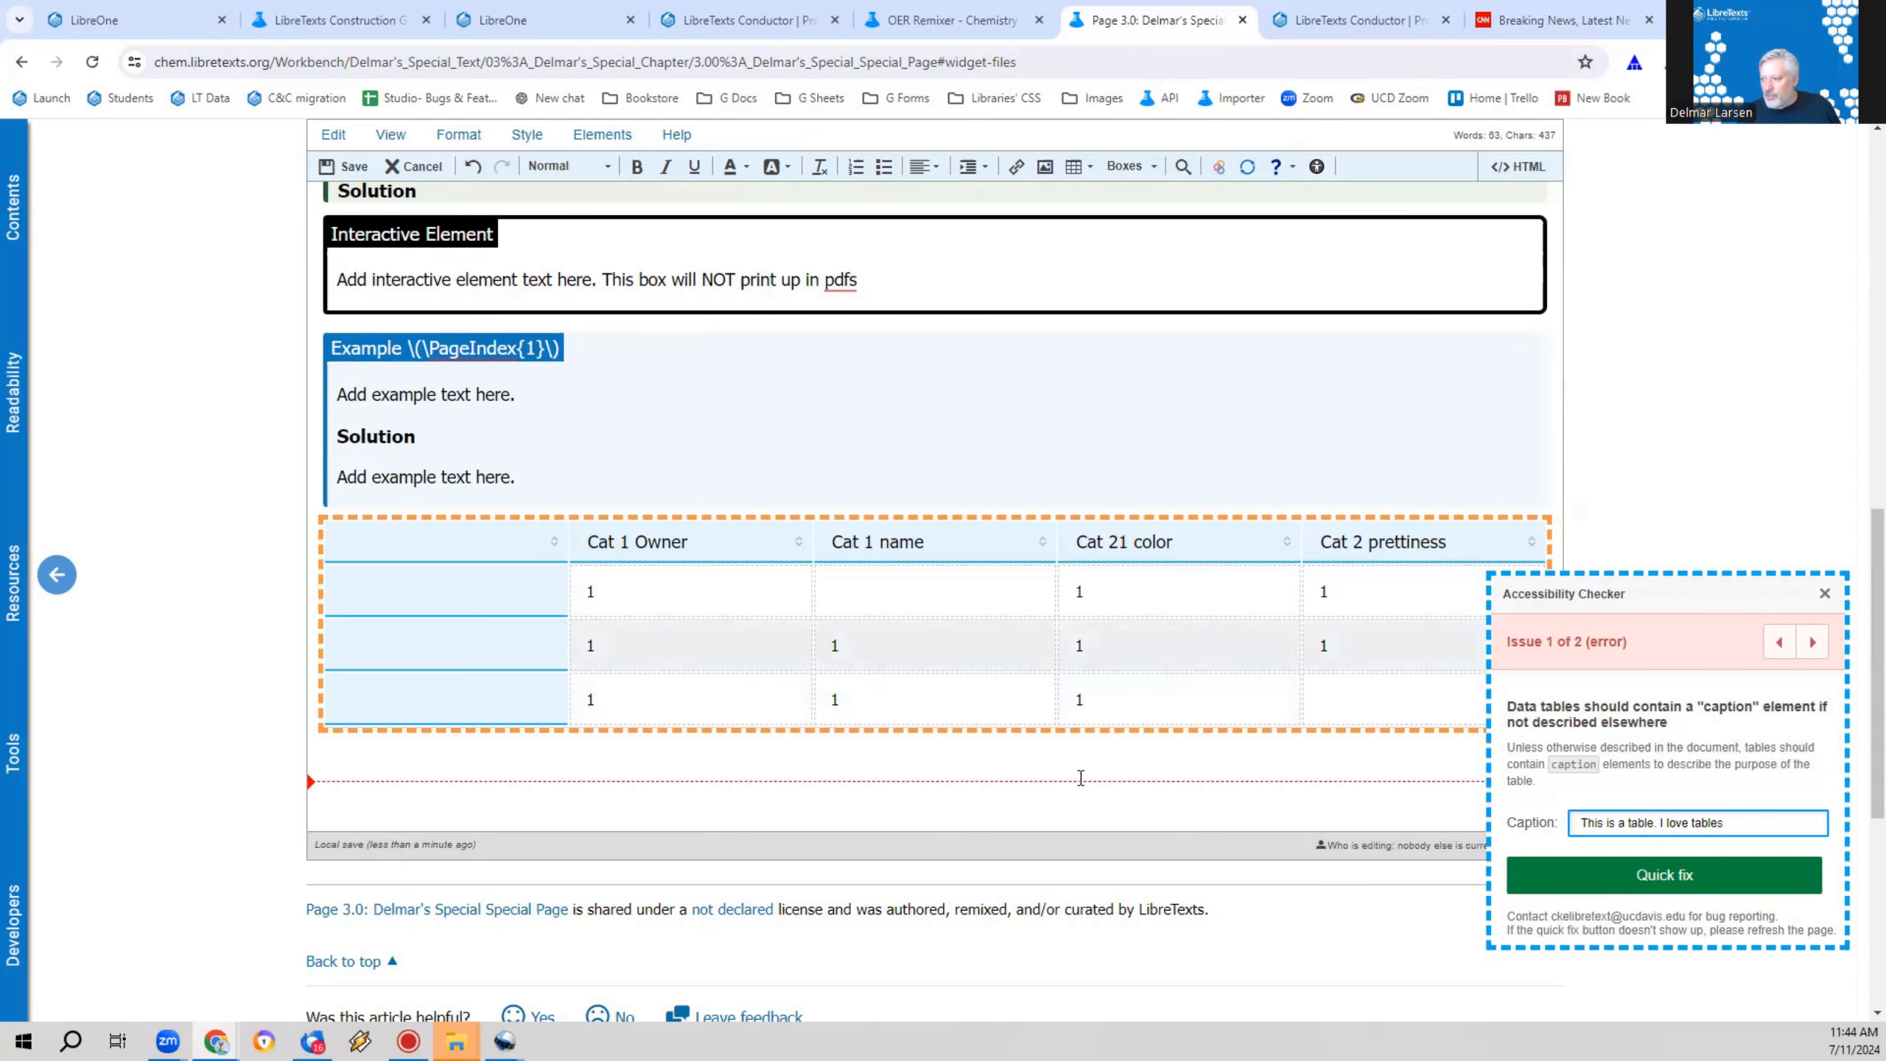
click(1702, 860)
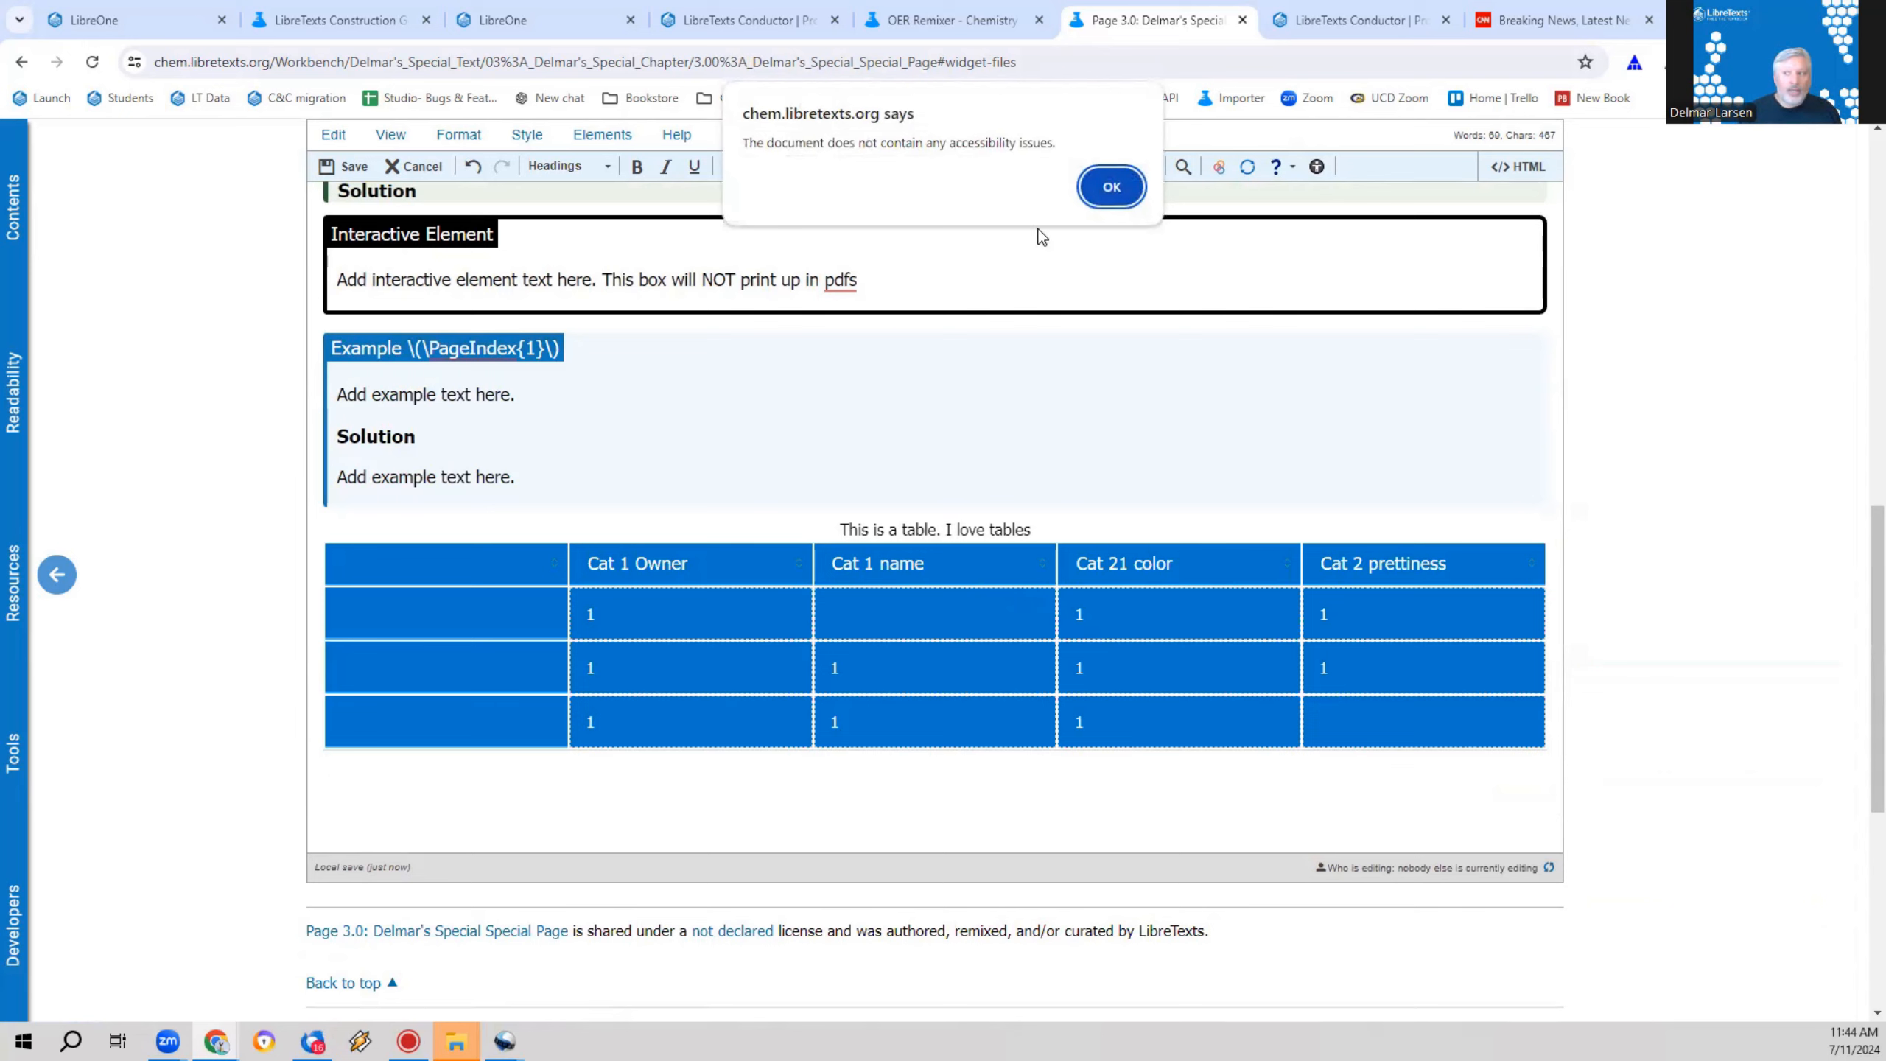
click(1112, 186)
Step: Enter "as;rjfaodfj asdo fx" as the summary in the captioned table's properties, and save the page
right_click(979, 587)
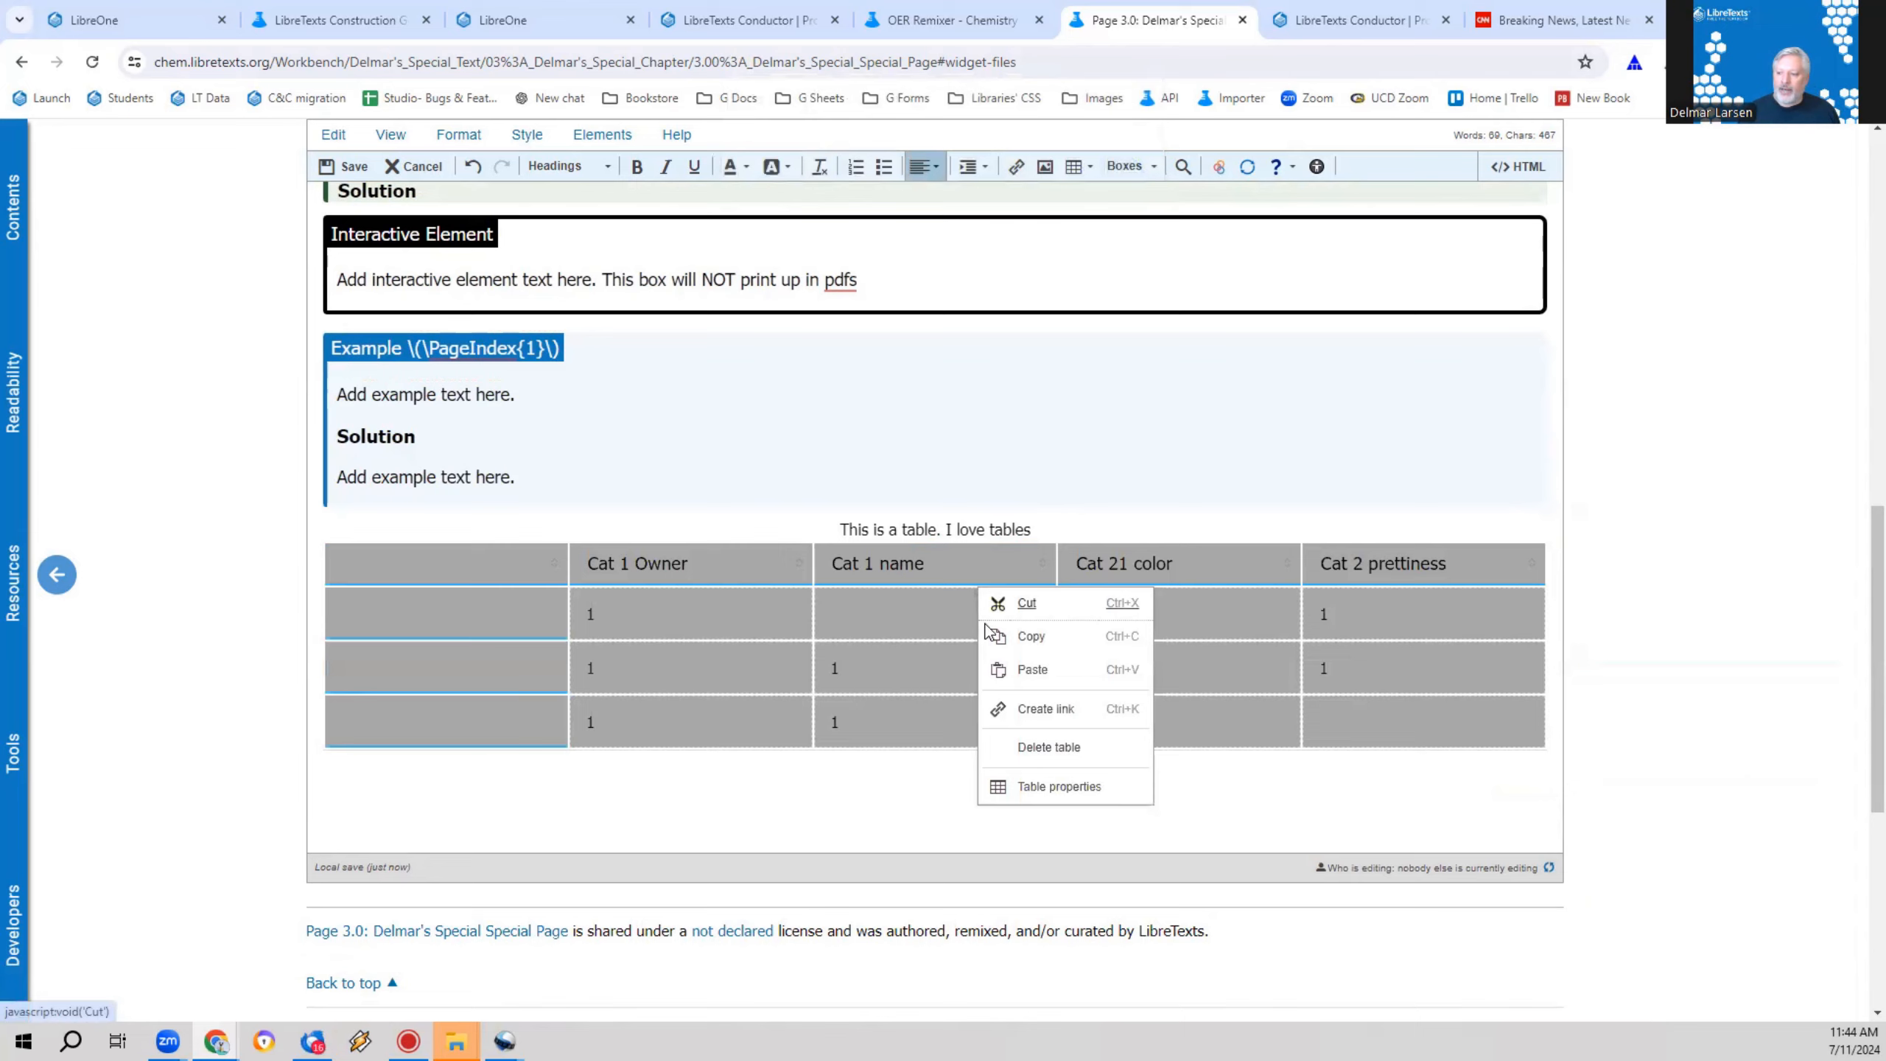
click(1037, 784)
click(512, 569)
double_click(472, 566)
triple_click(472, 566)
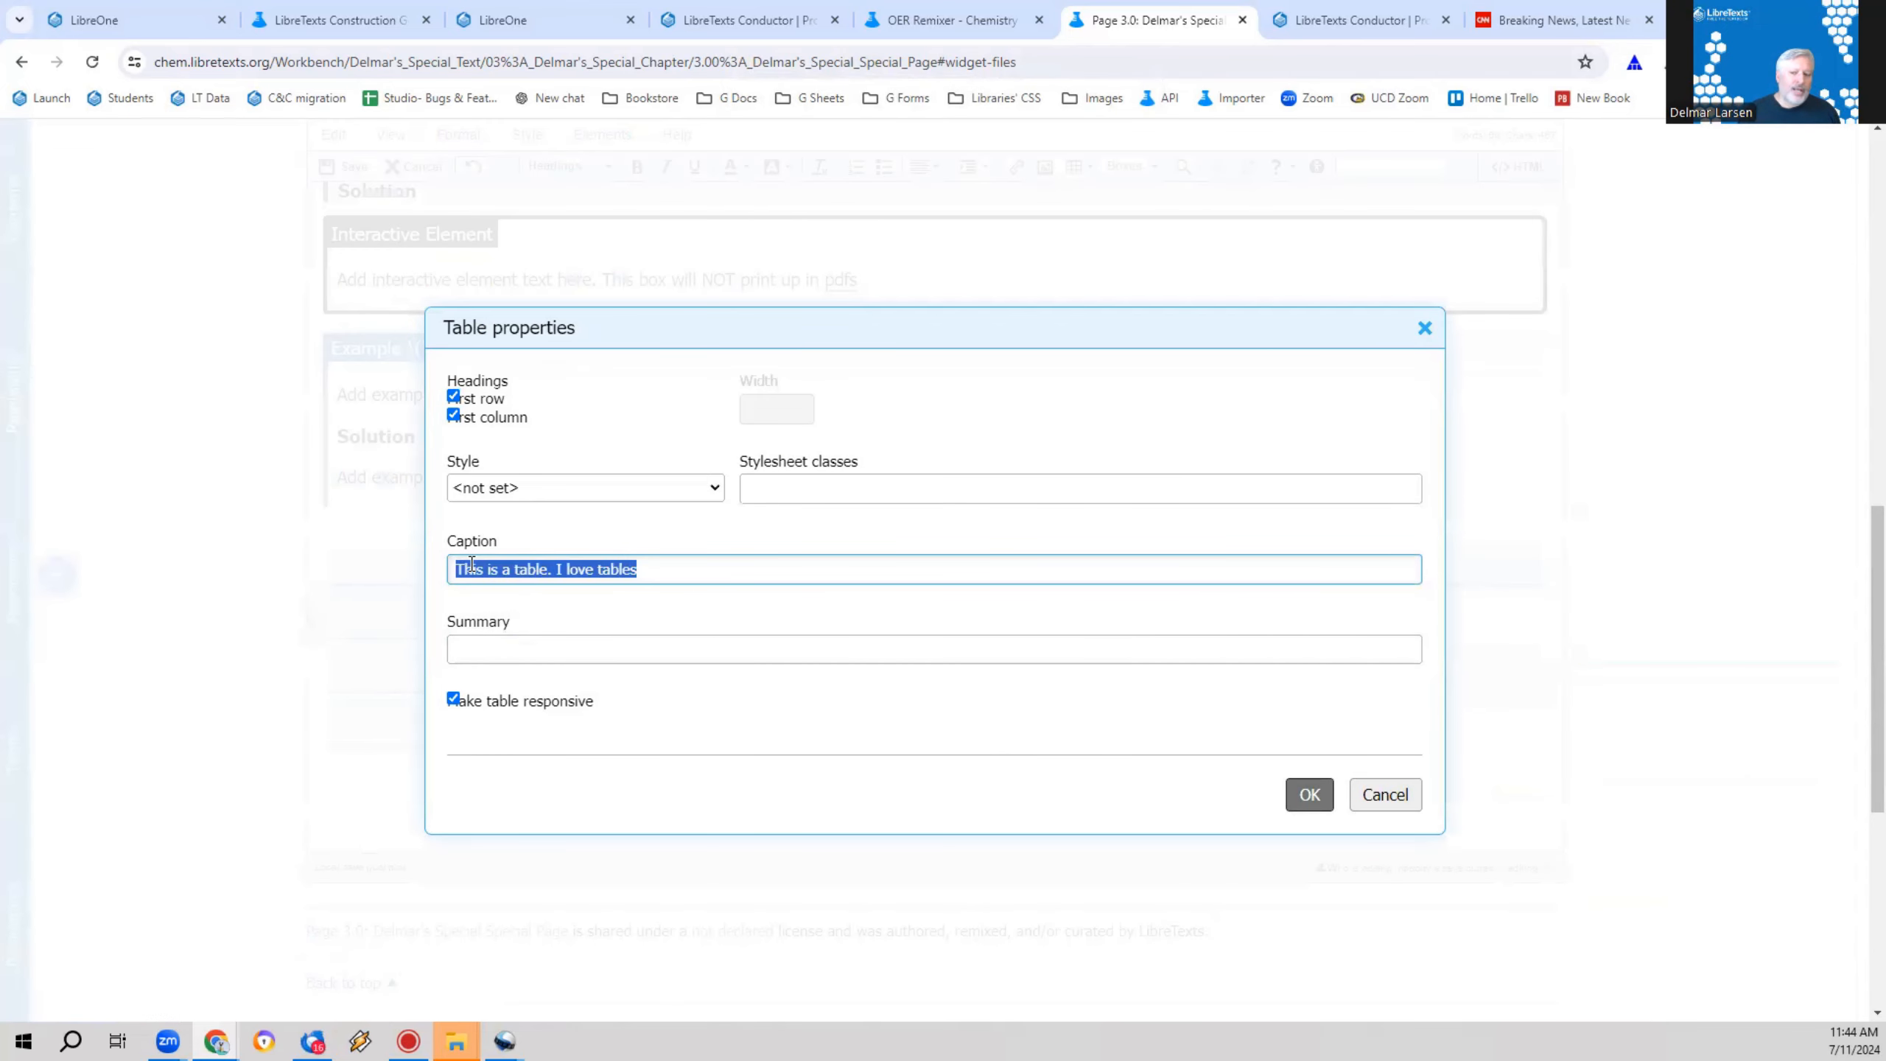
click(510, 649)
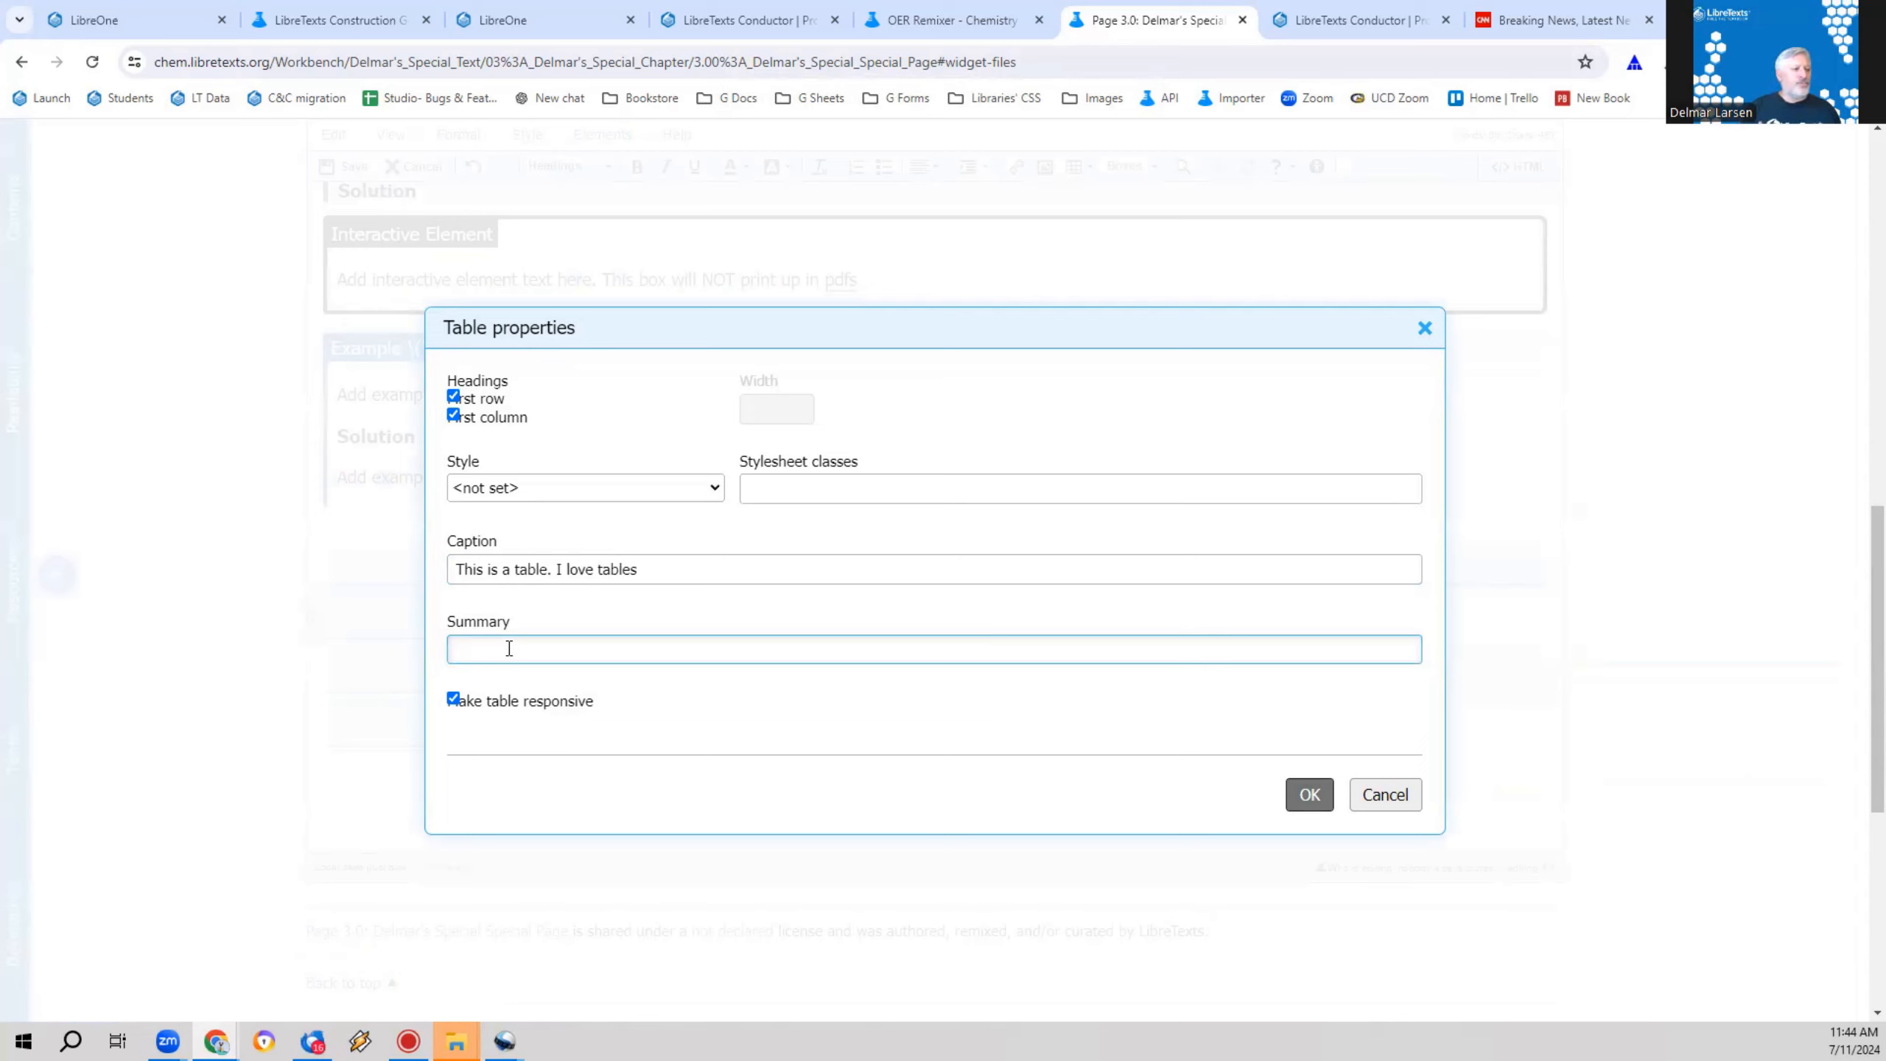
text(as;rjfaodfj asdo fx)
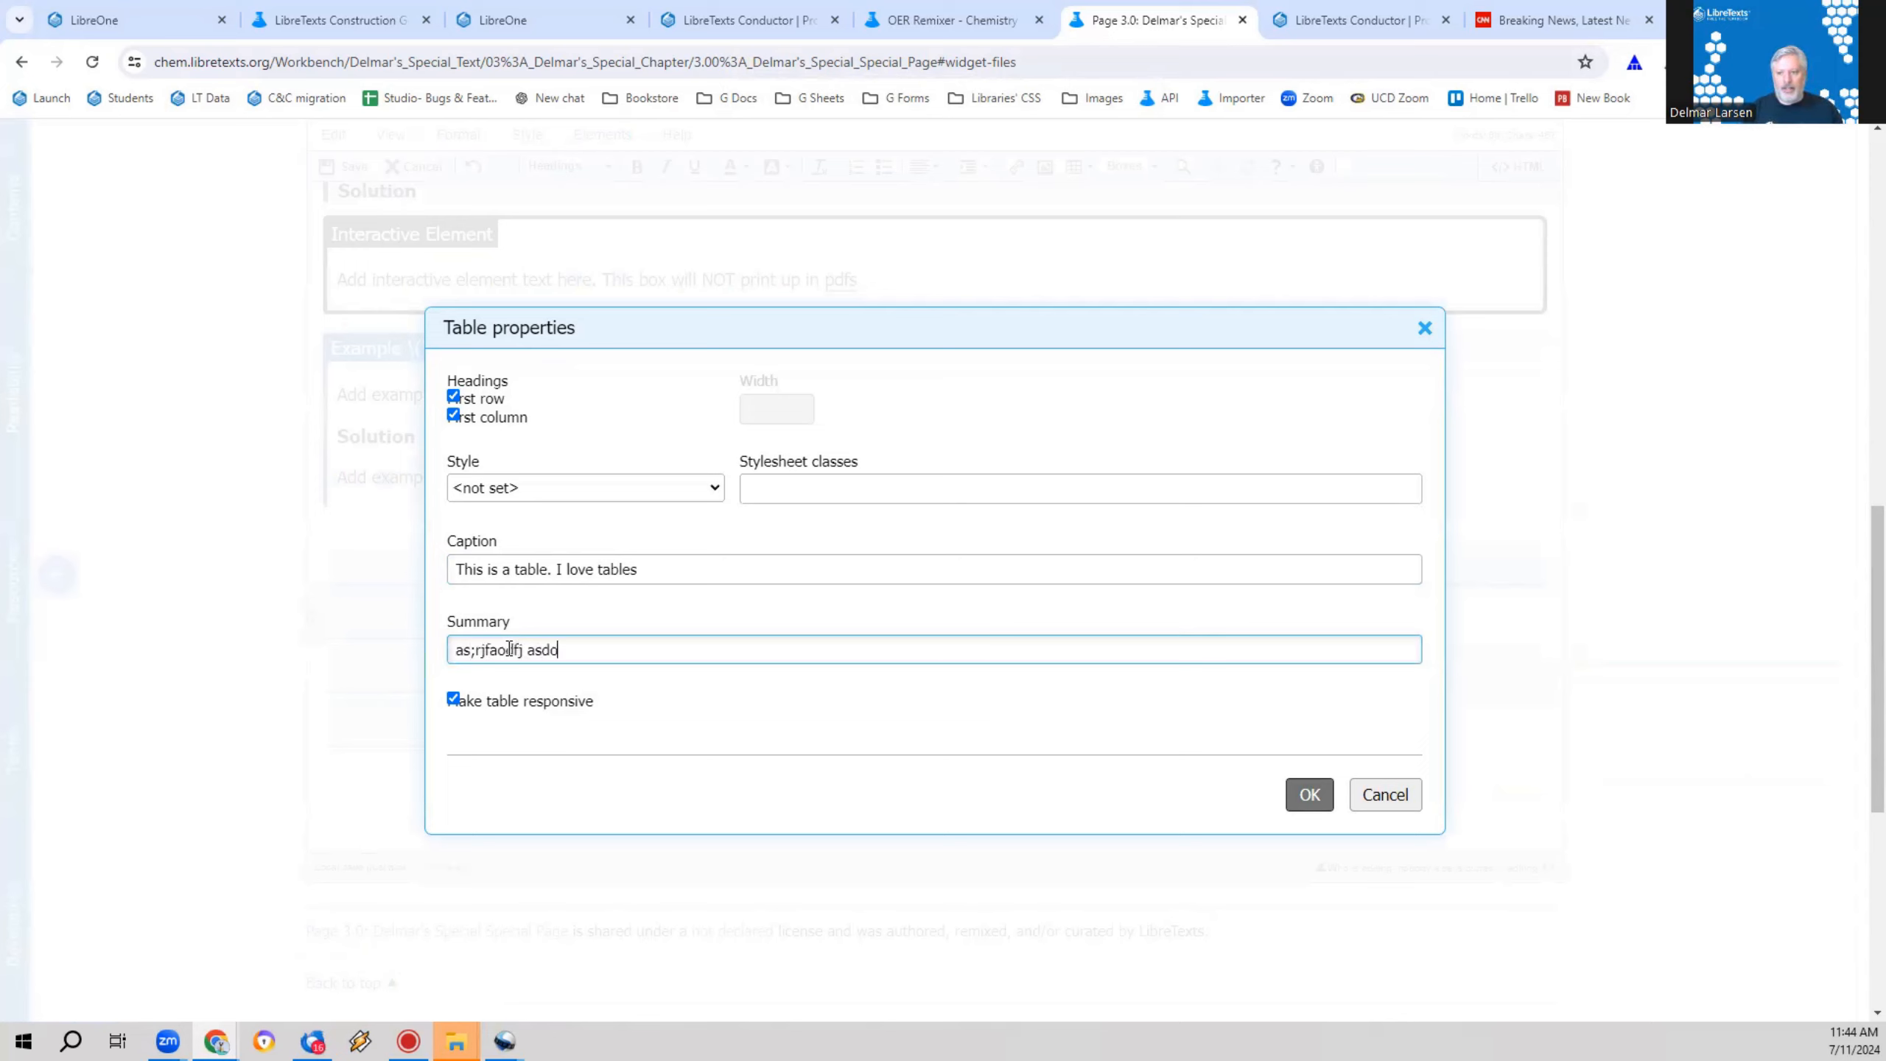
click(1309, 794)
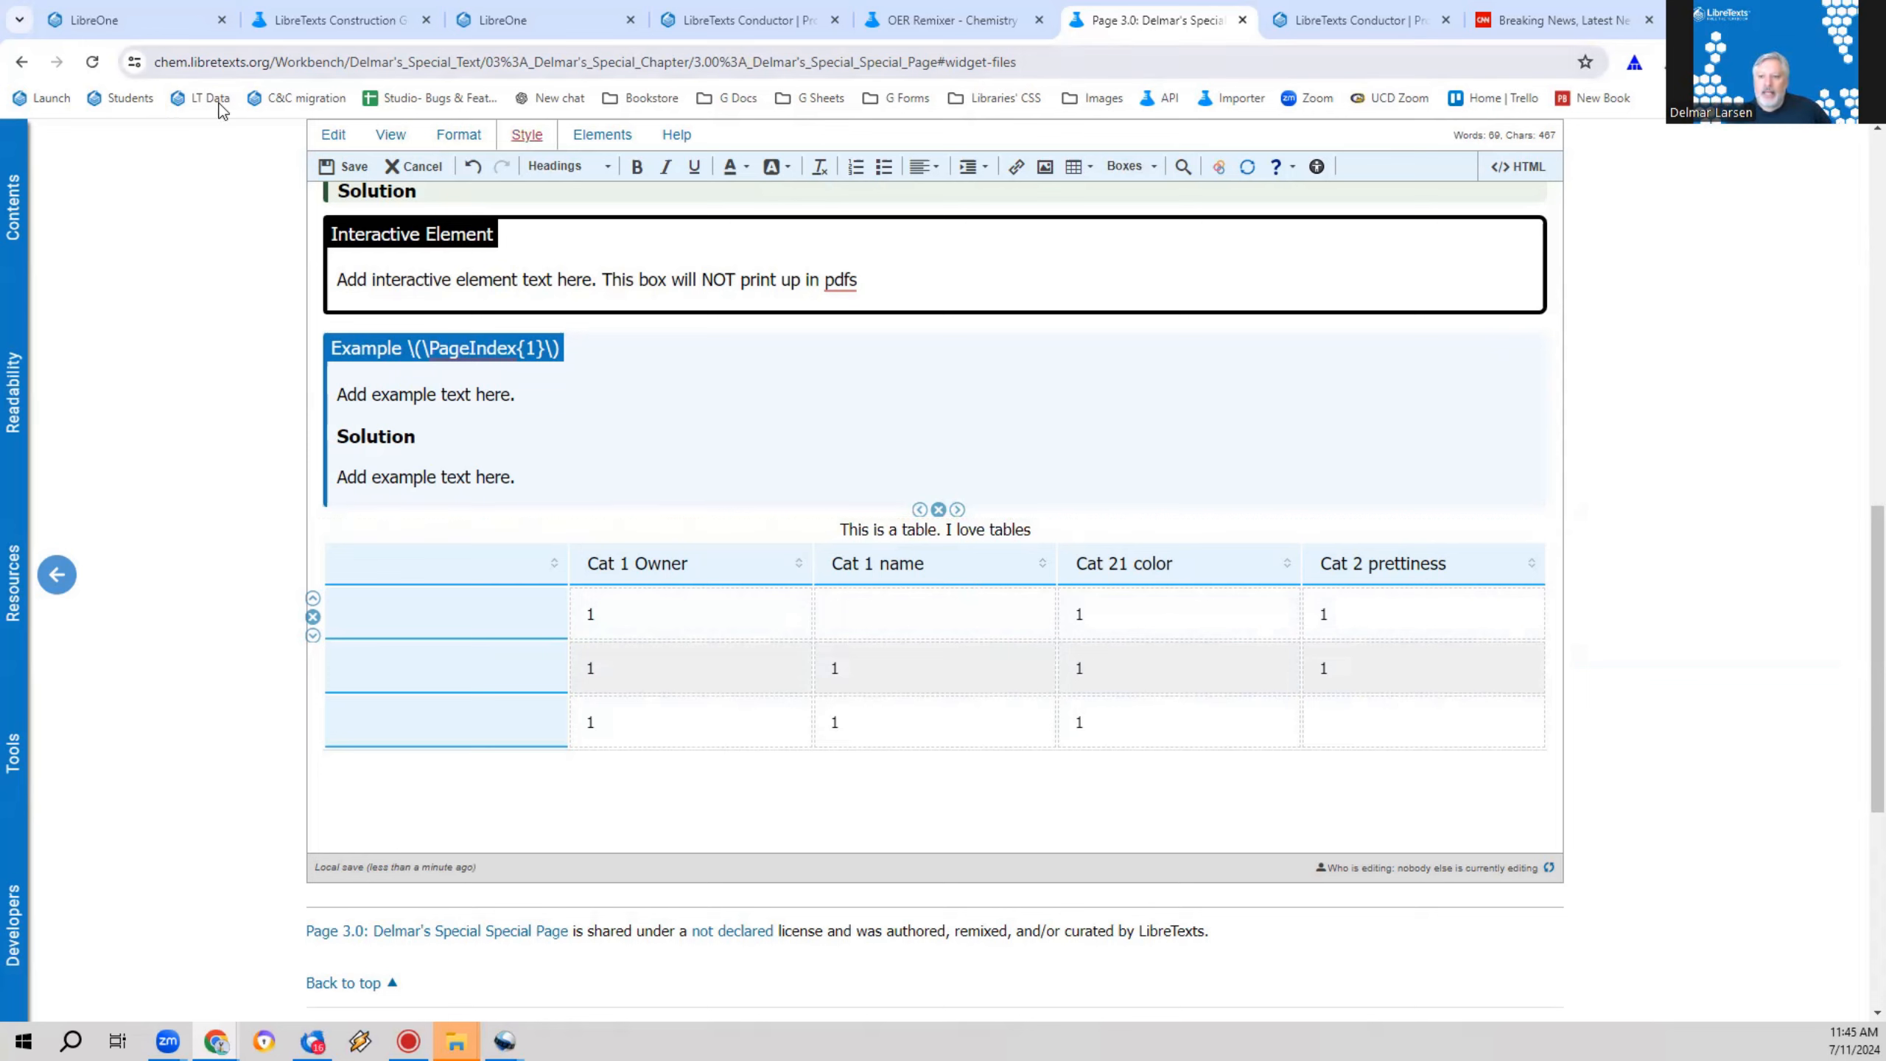
click(354, 167)
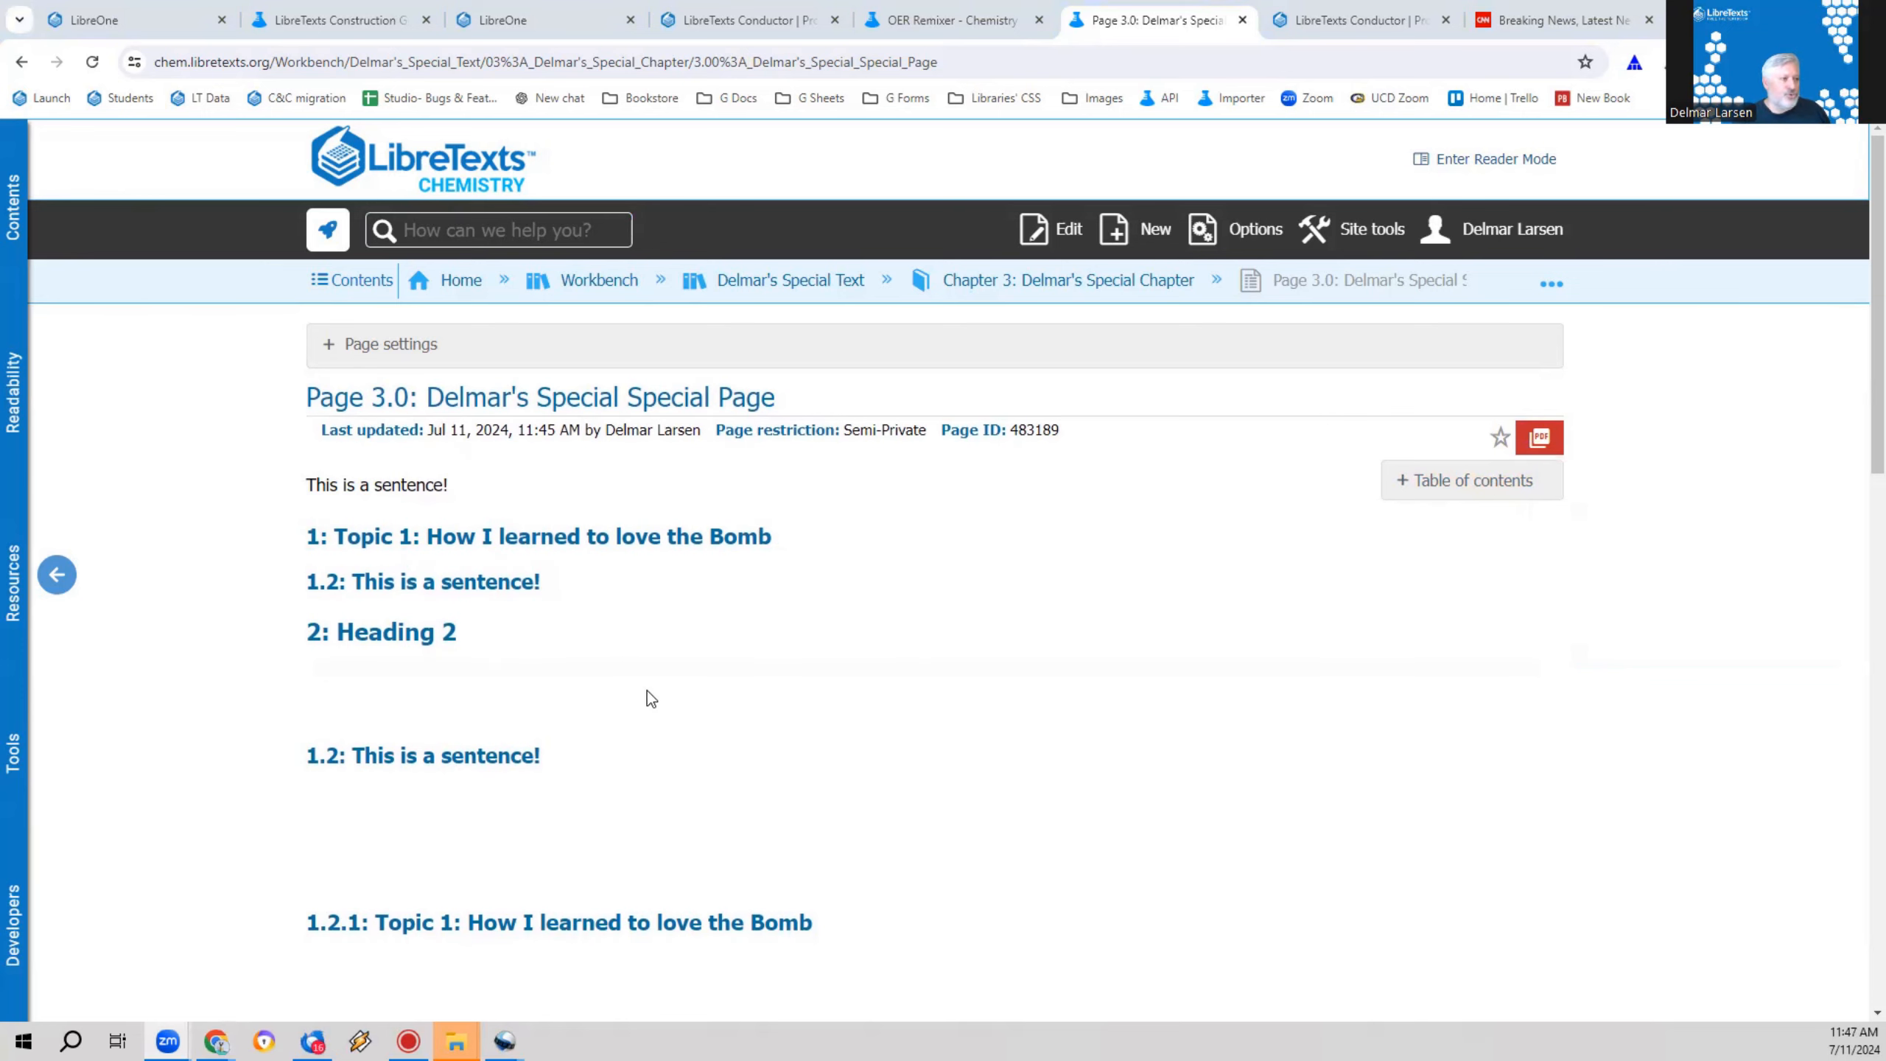
Step: Open the revision history of Page 3.0 and view an 11:00 AM revision of the page
click(1266, 235)
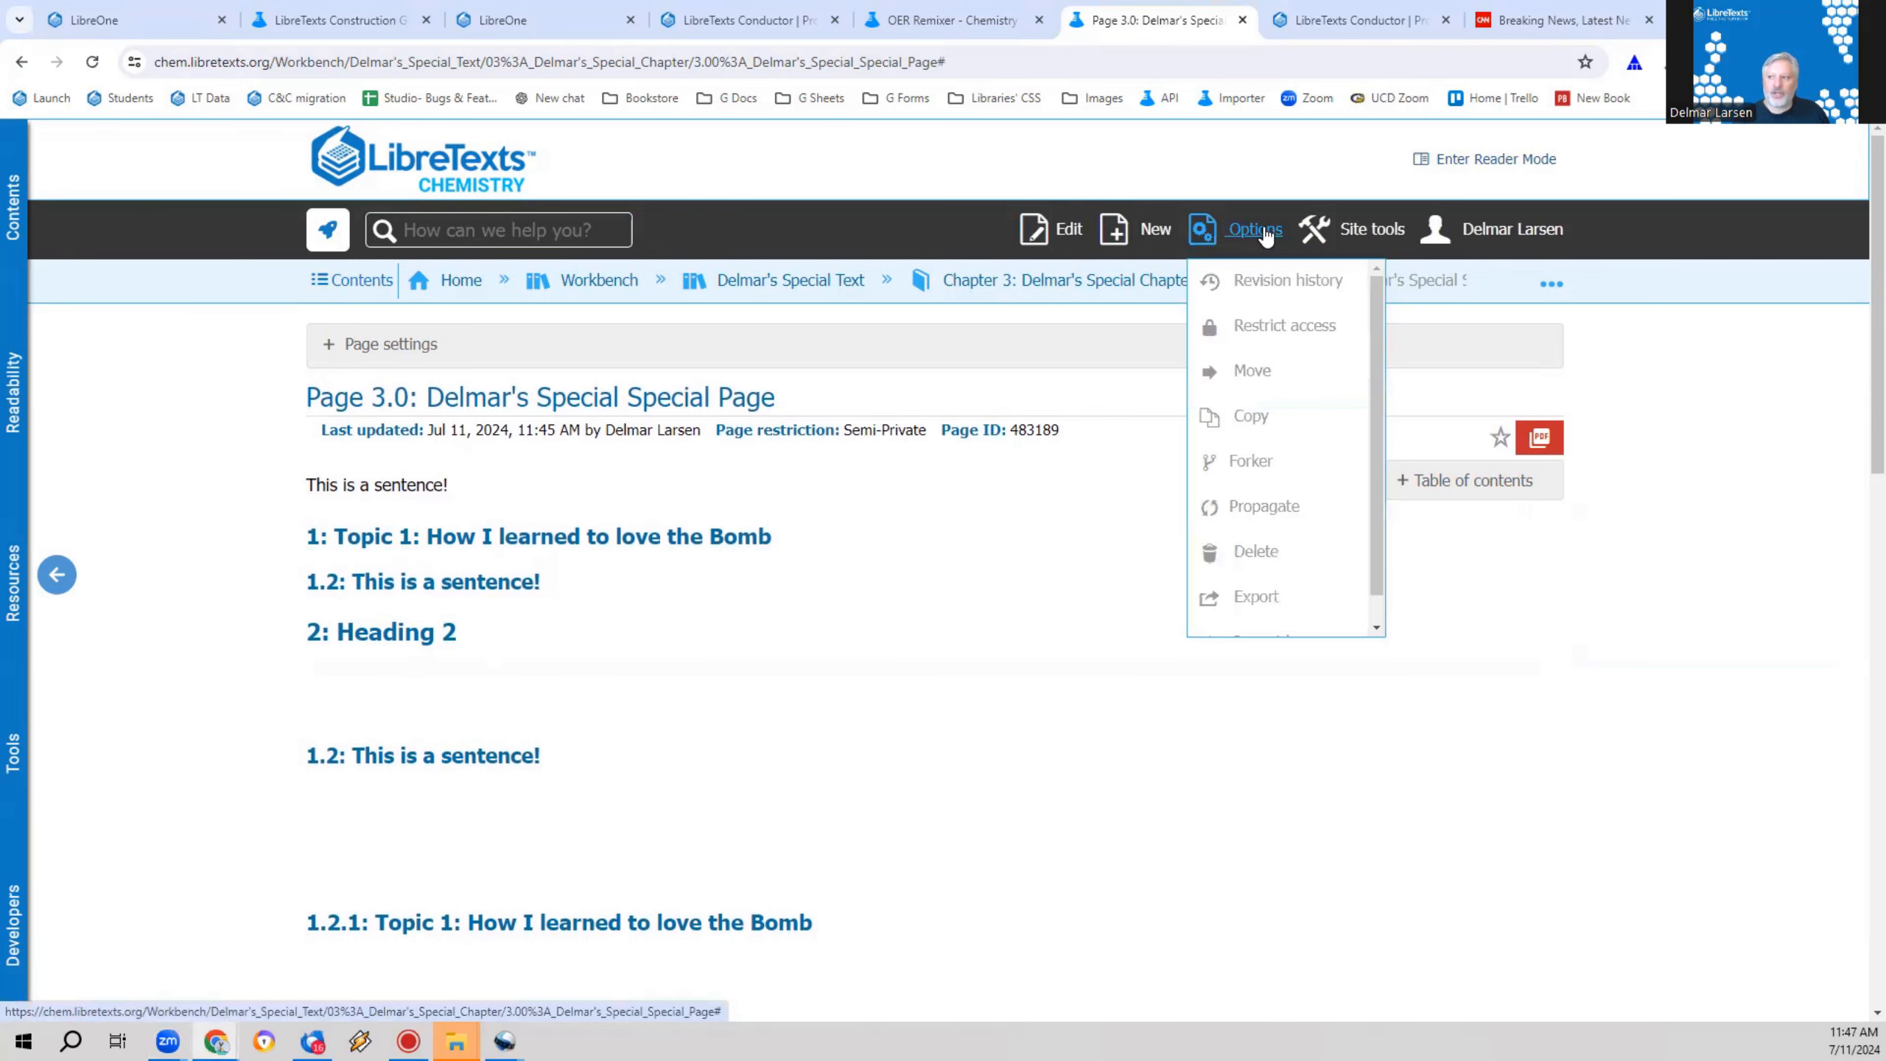
click(1319, 288)
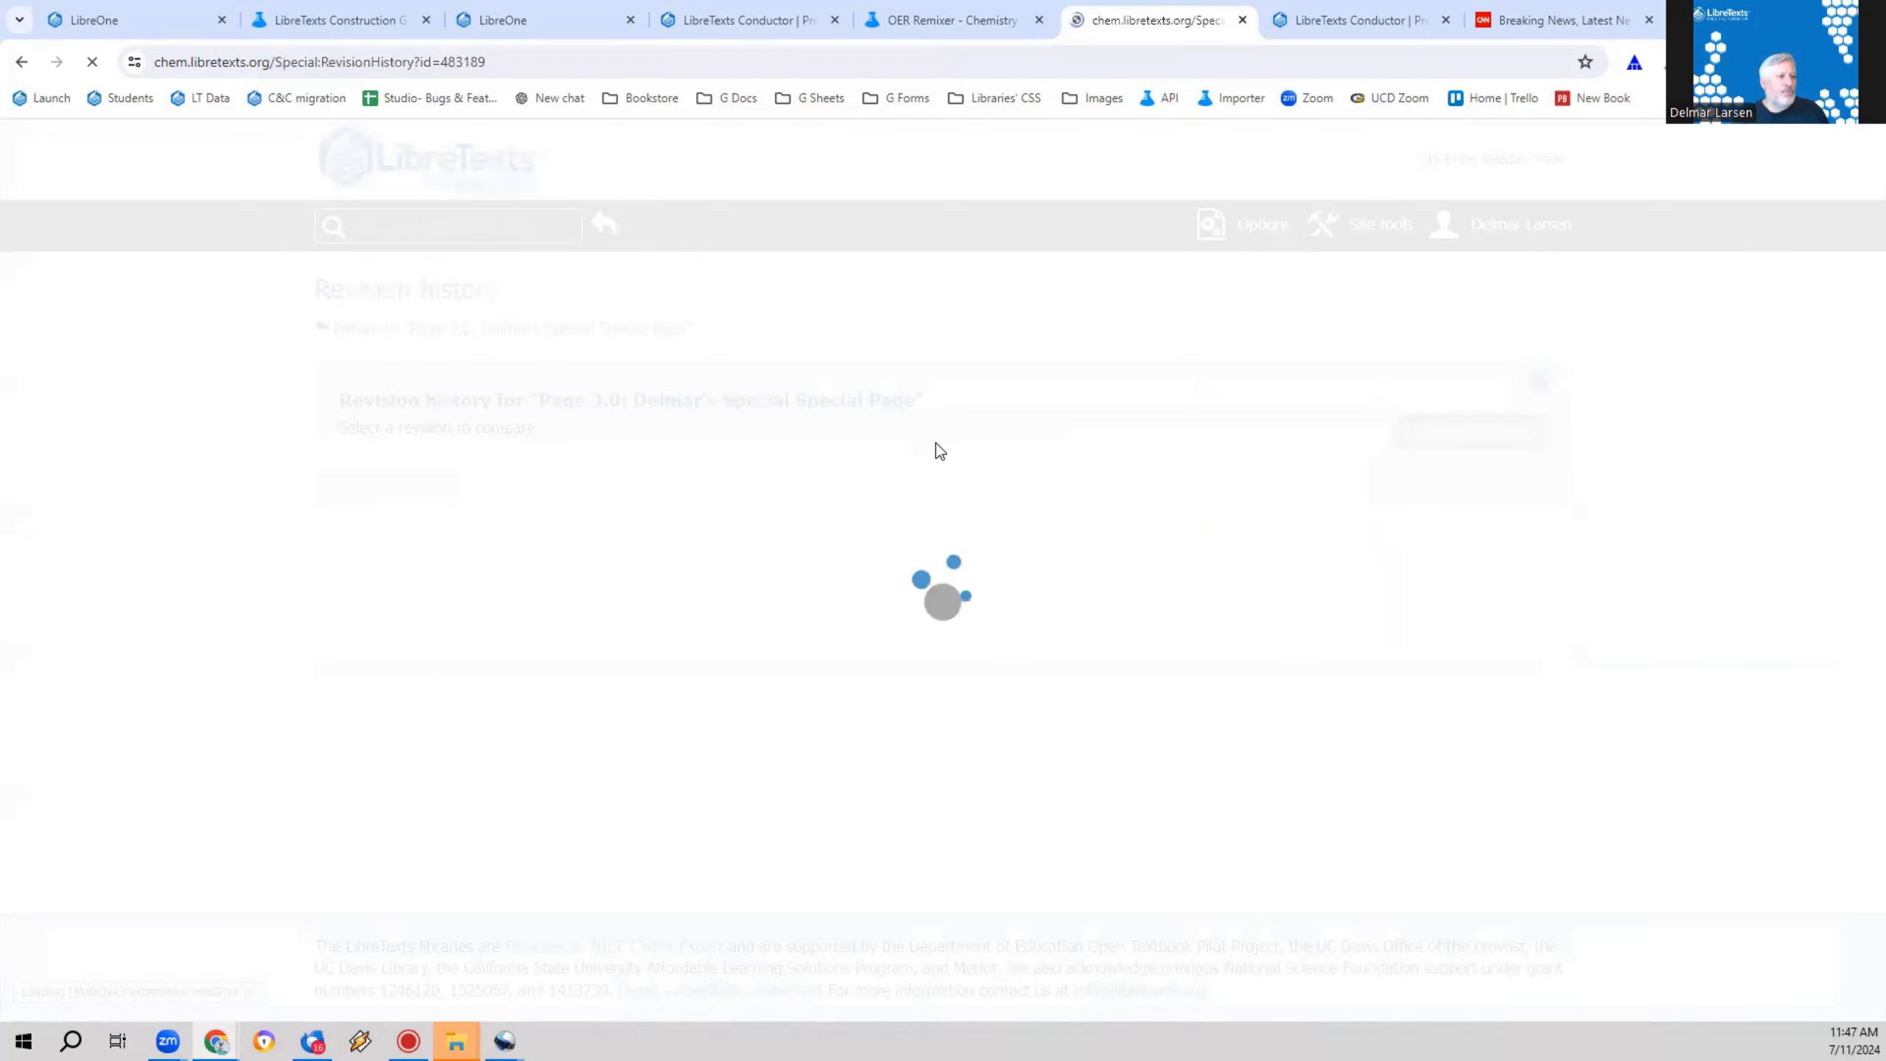
scroll(151, 490, down, 2)
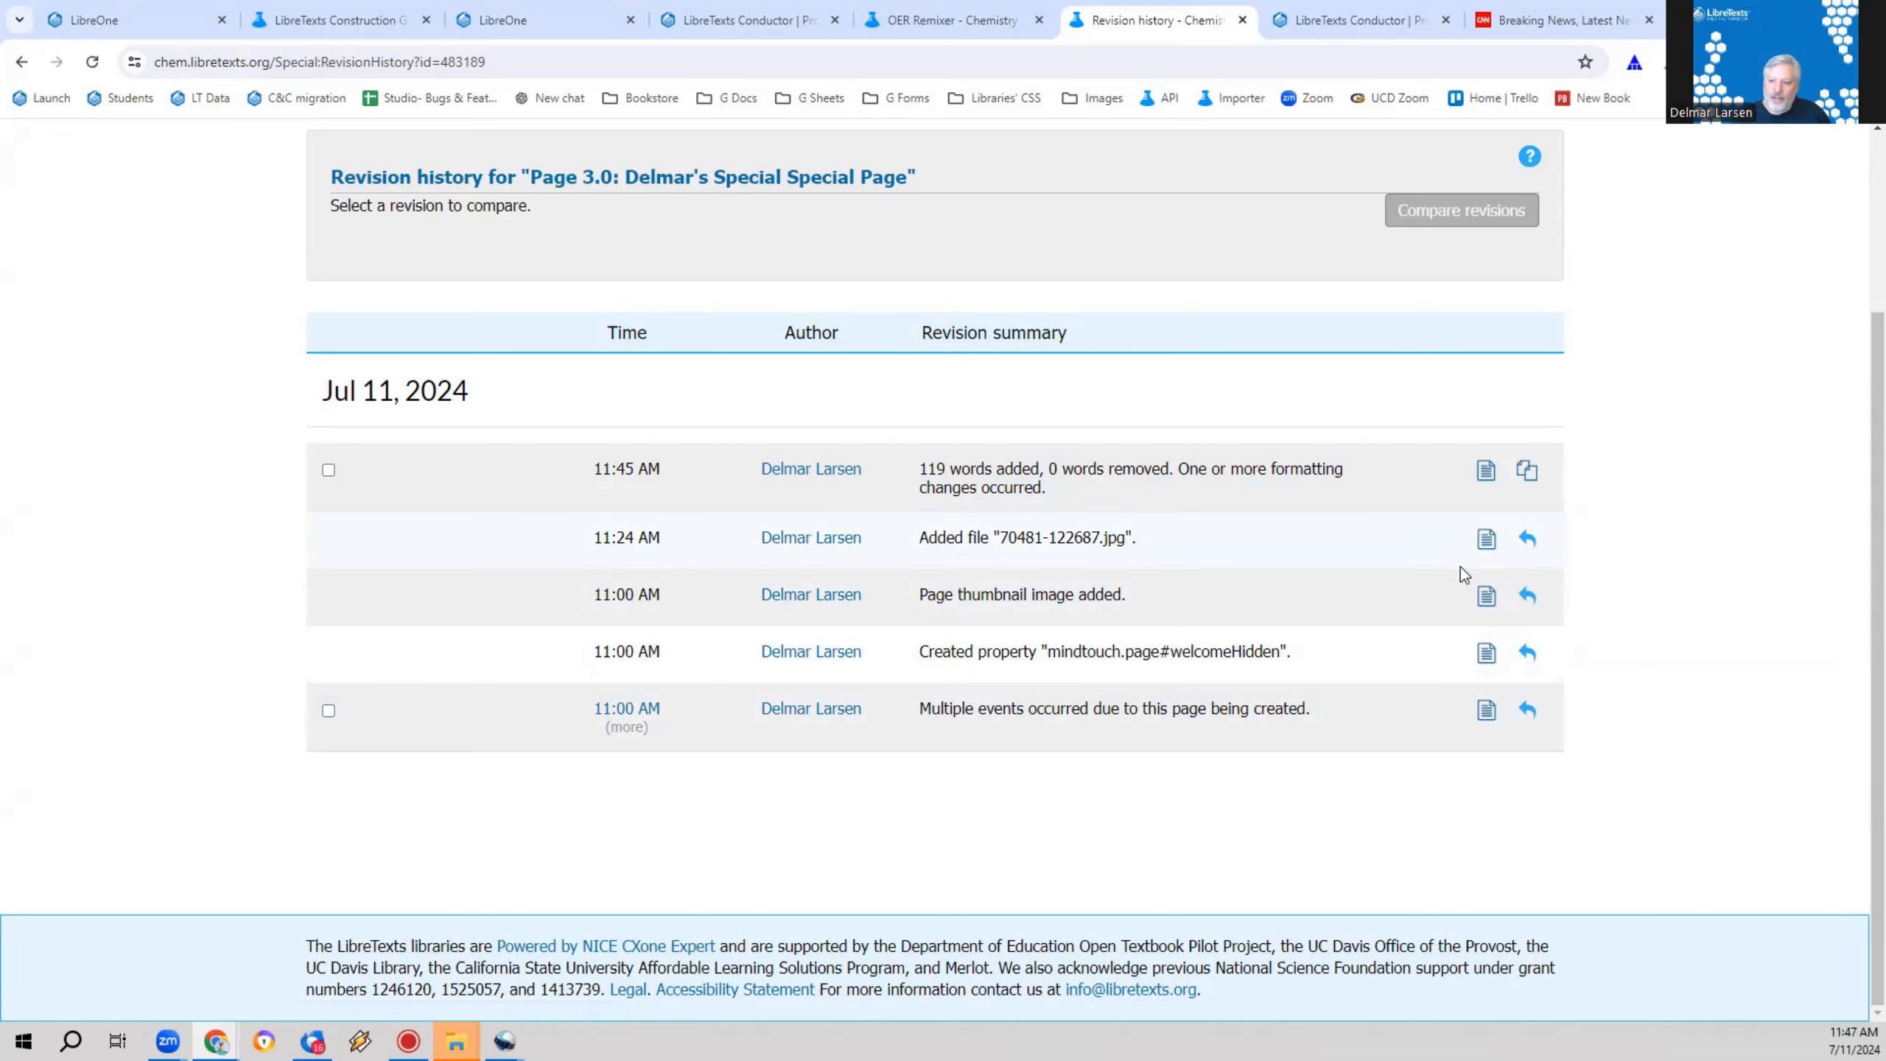
click(1527, 543)
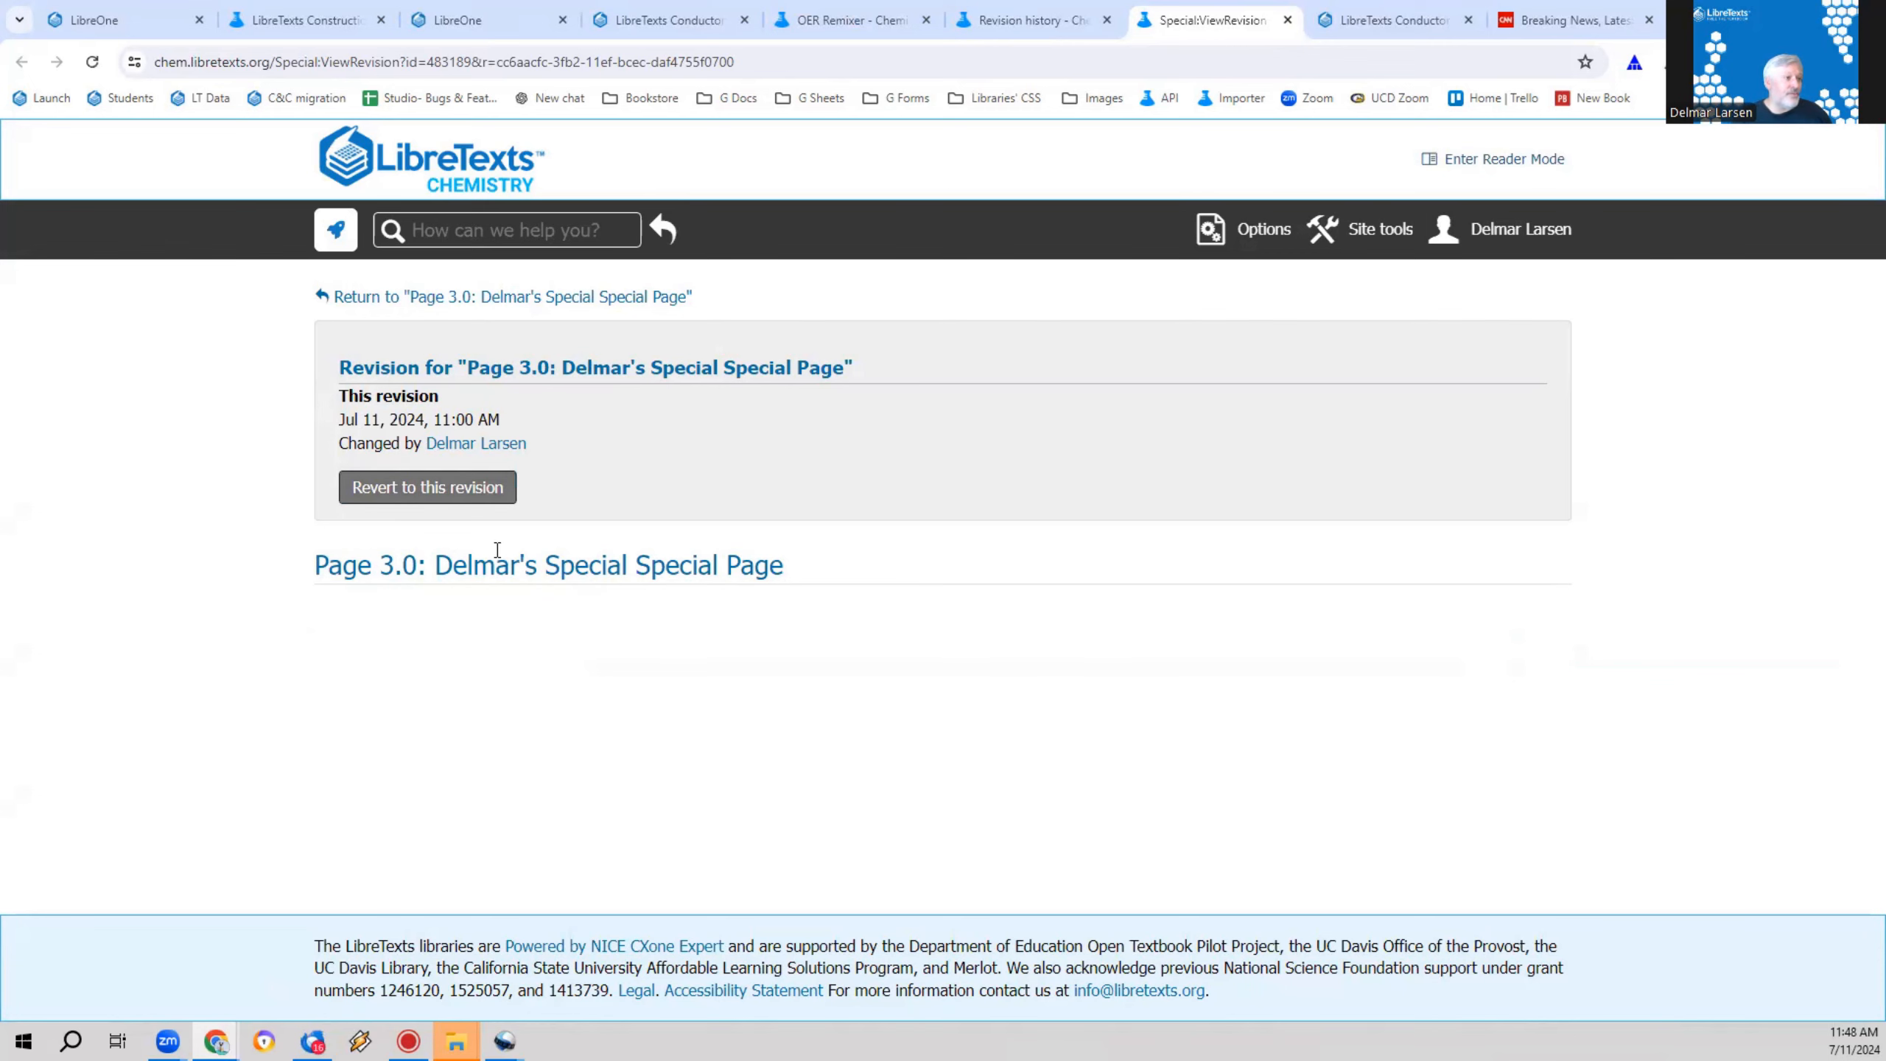
Step: View the 11:45 AM revision from the revision history and look through its content
click(1017, 16)
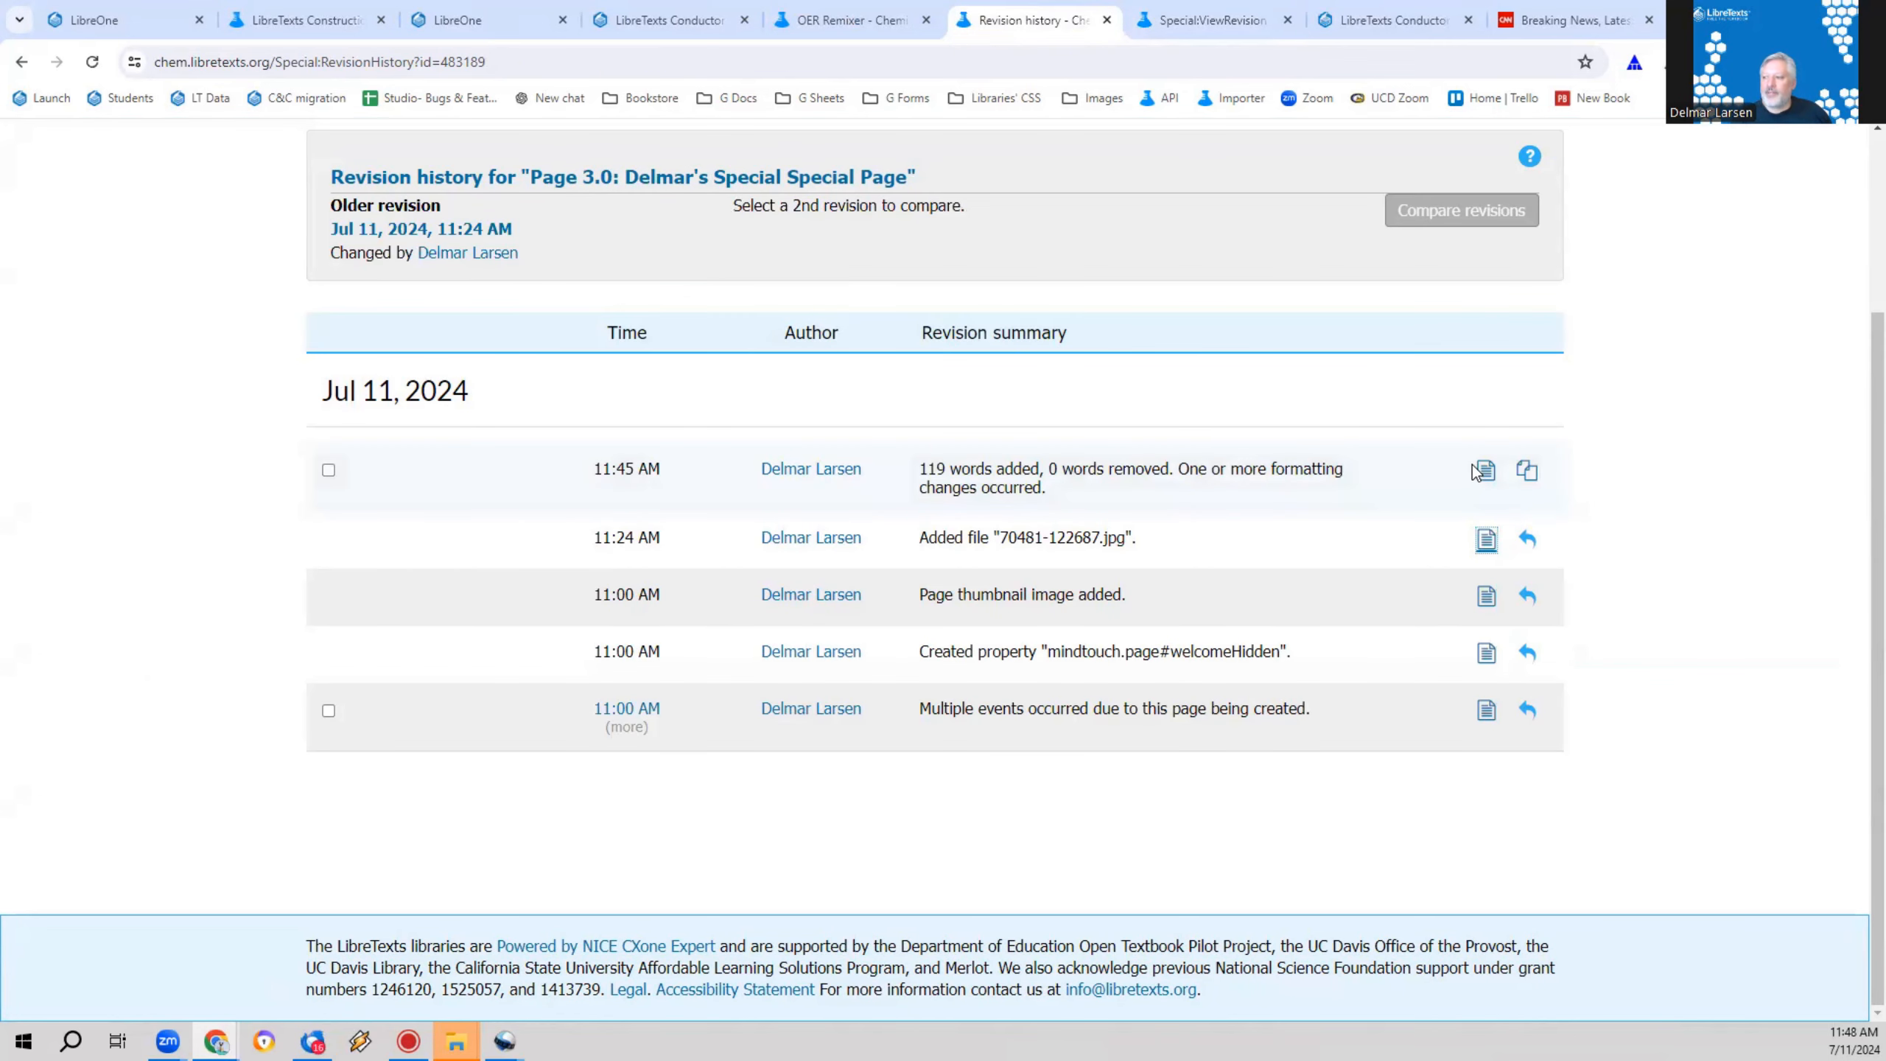
click(1486, 539)
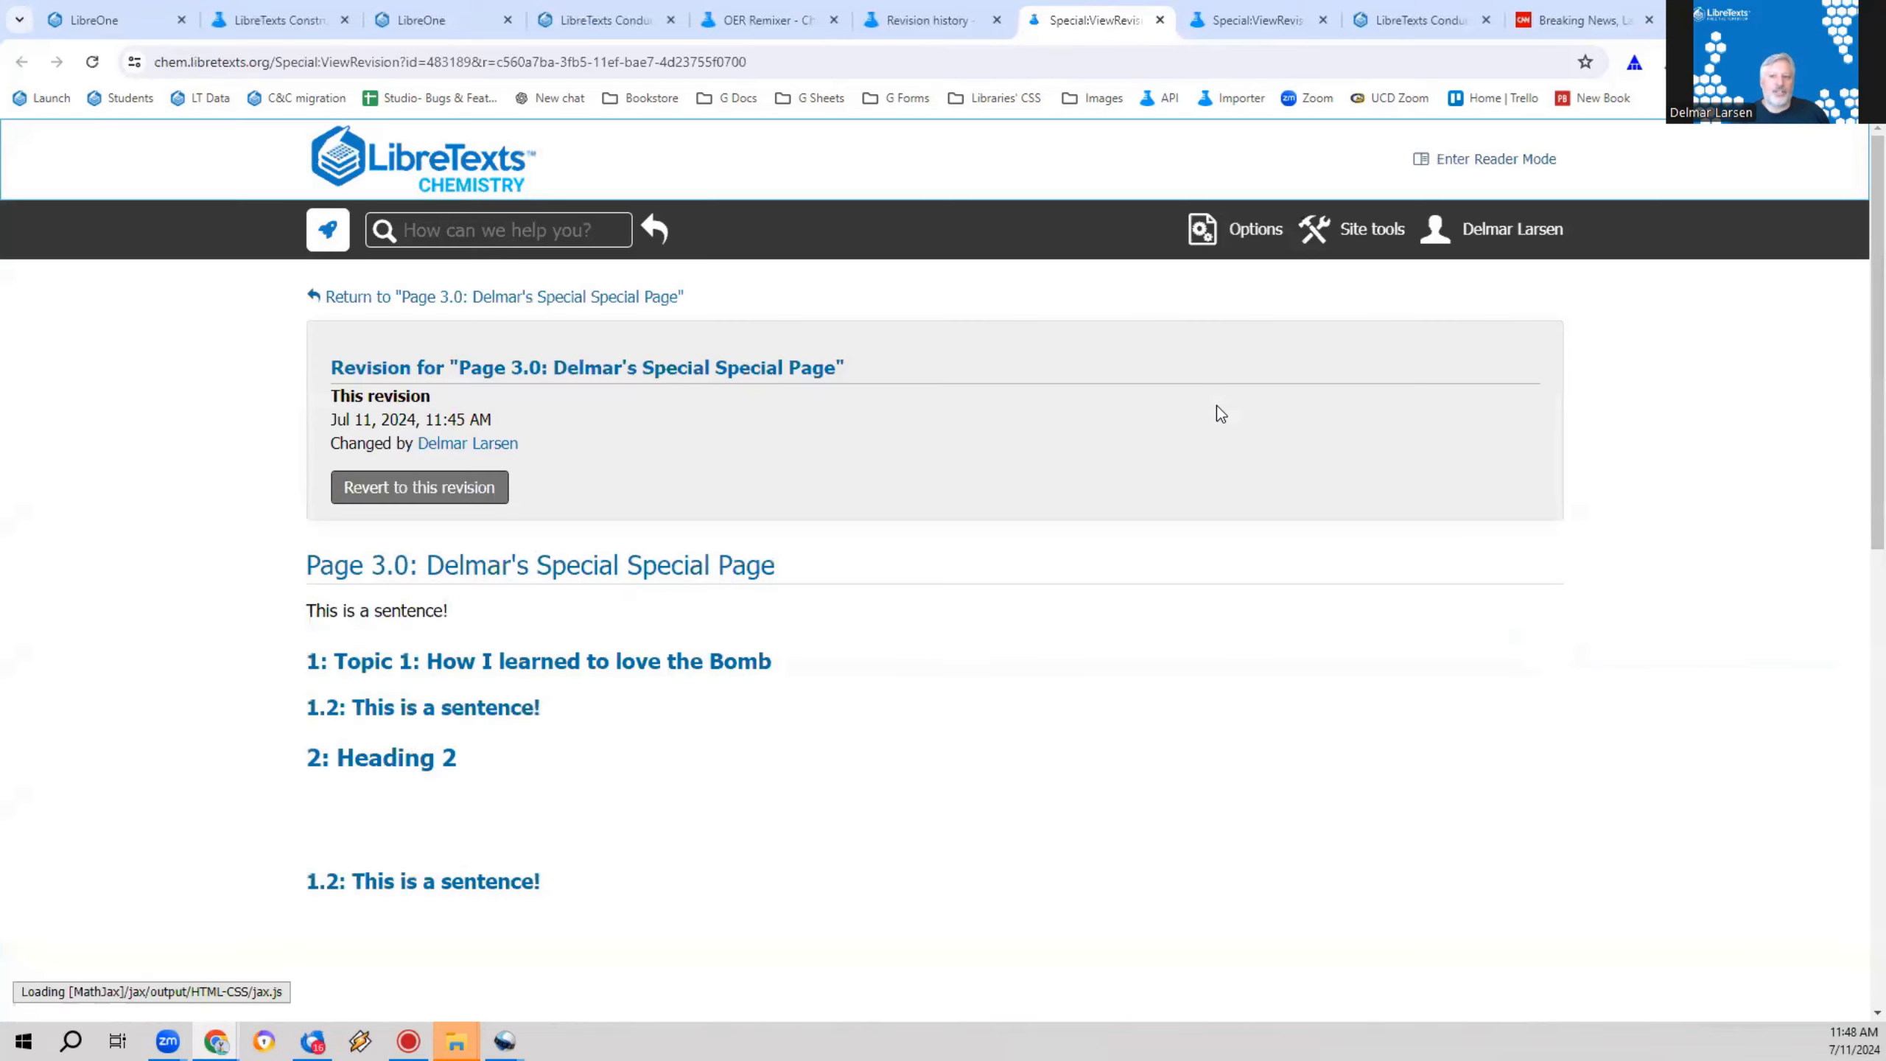
scroll(770, 683, down, 5)
scroll(718, 633, down, 7)
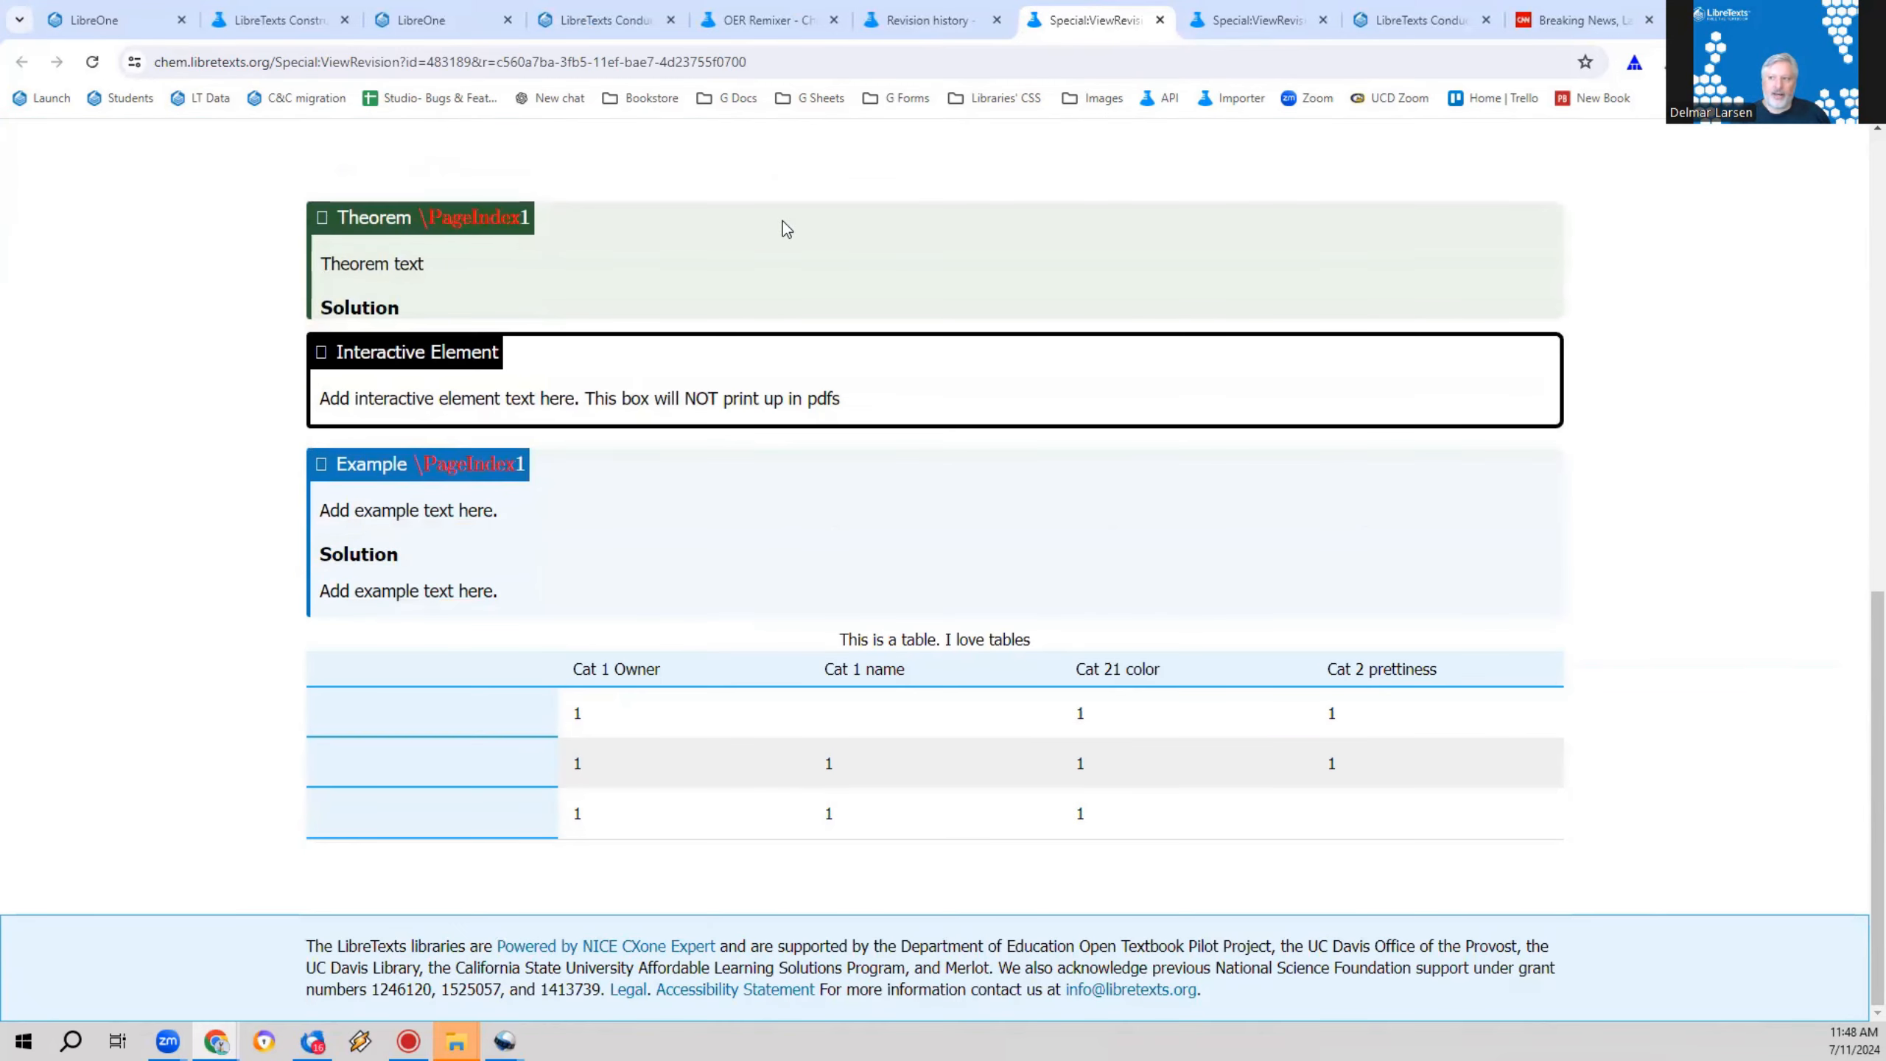
Step: Compare the 11:00 AM and 11:45 AM revisions, examine the combined and side-by-side differences, and close the comparison
click(928, 20)
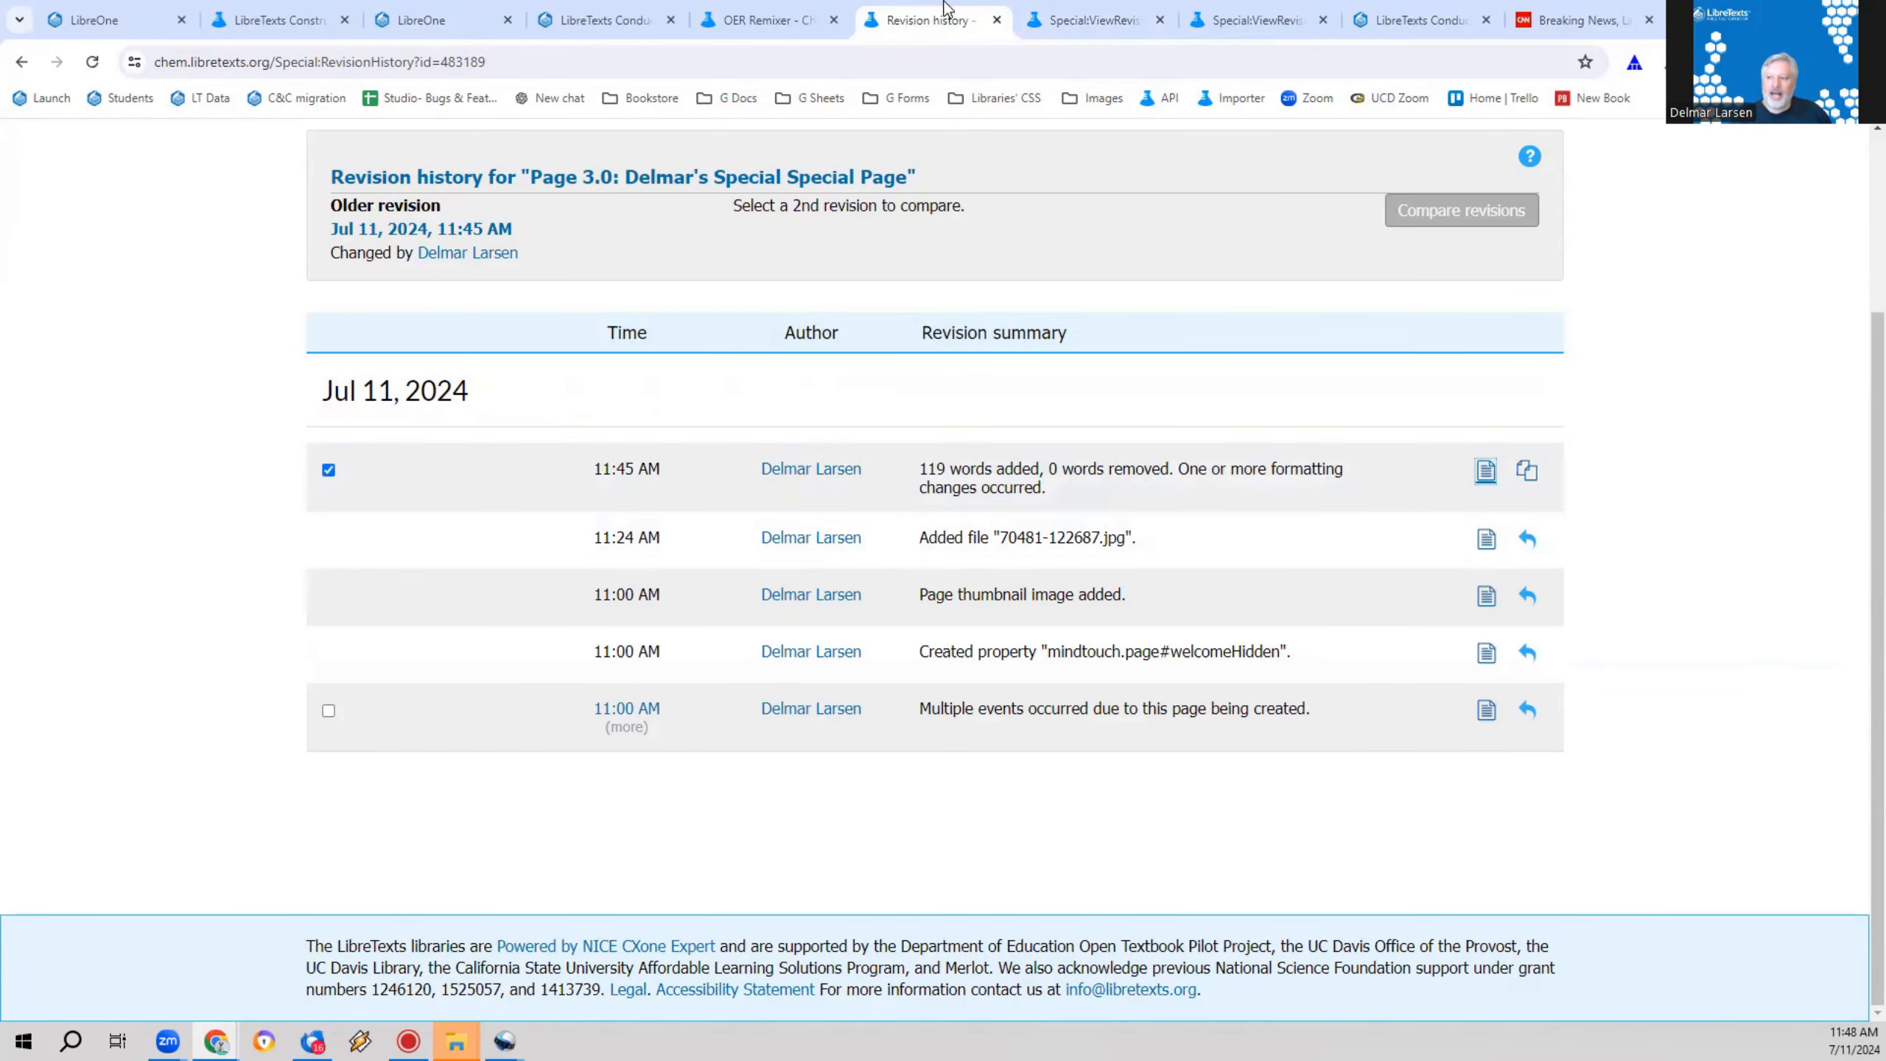
click(328, 711)
click(1456, 217)
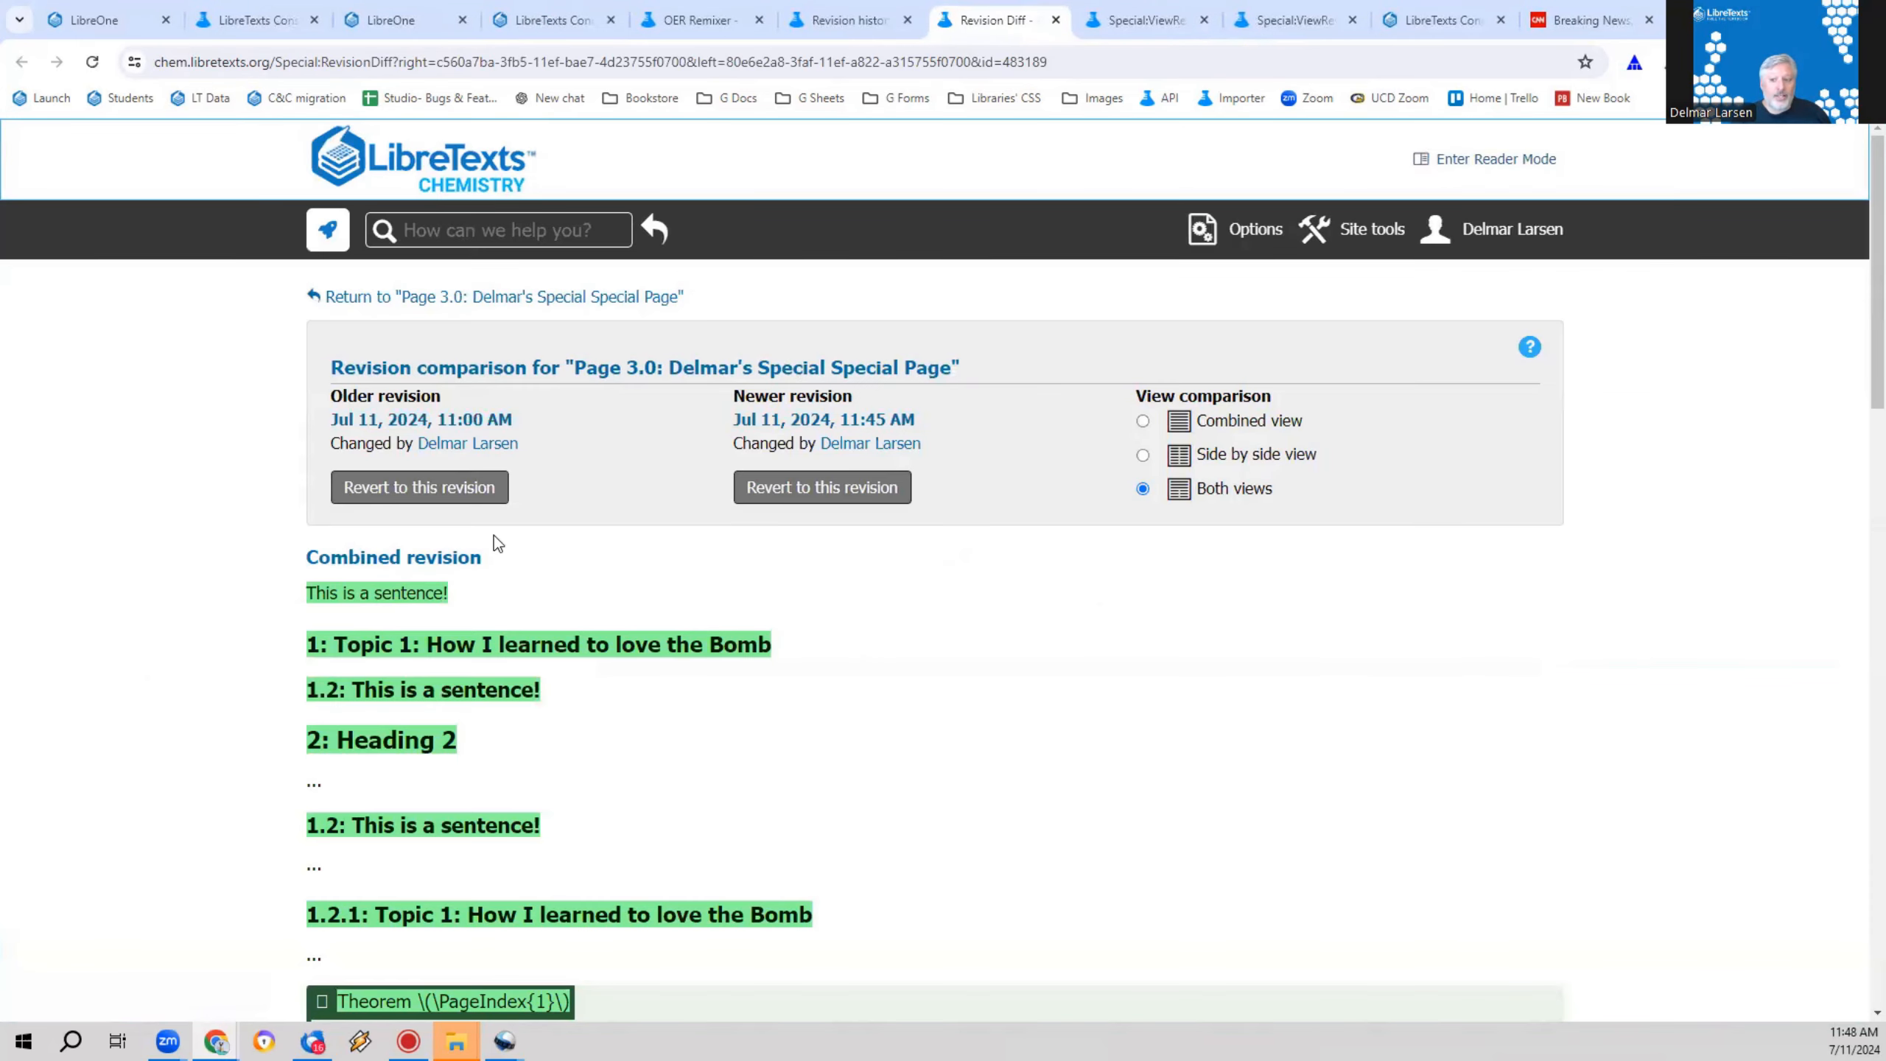
scroll(1002, 713, down, 7)
scroll(999, 673, up, 5)
scroll(1076, 713, down, 14)
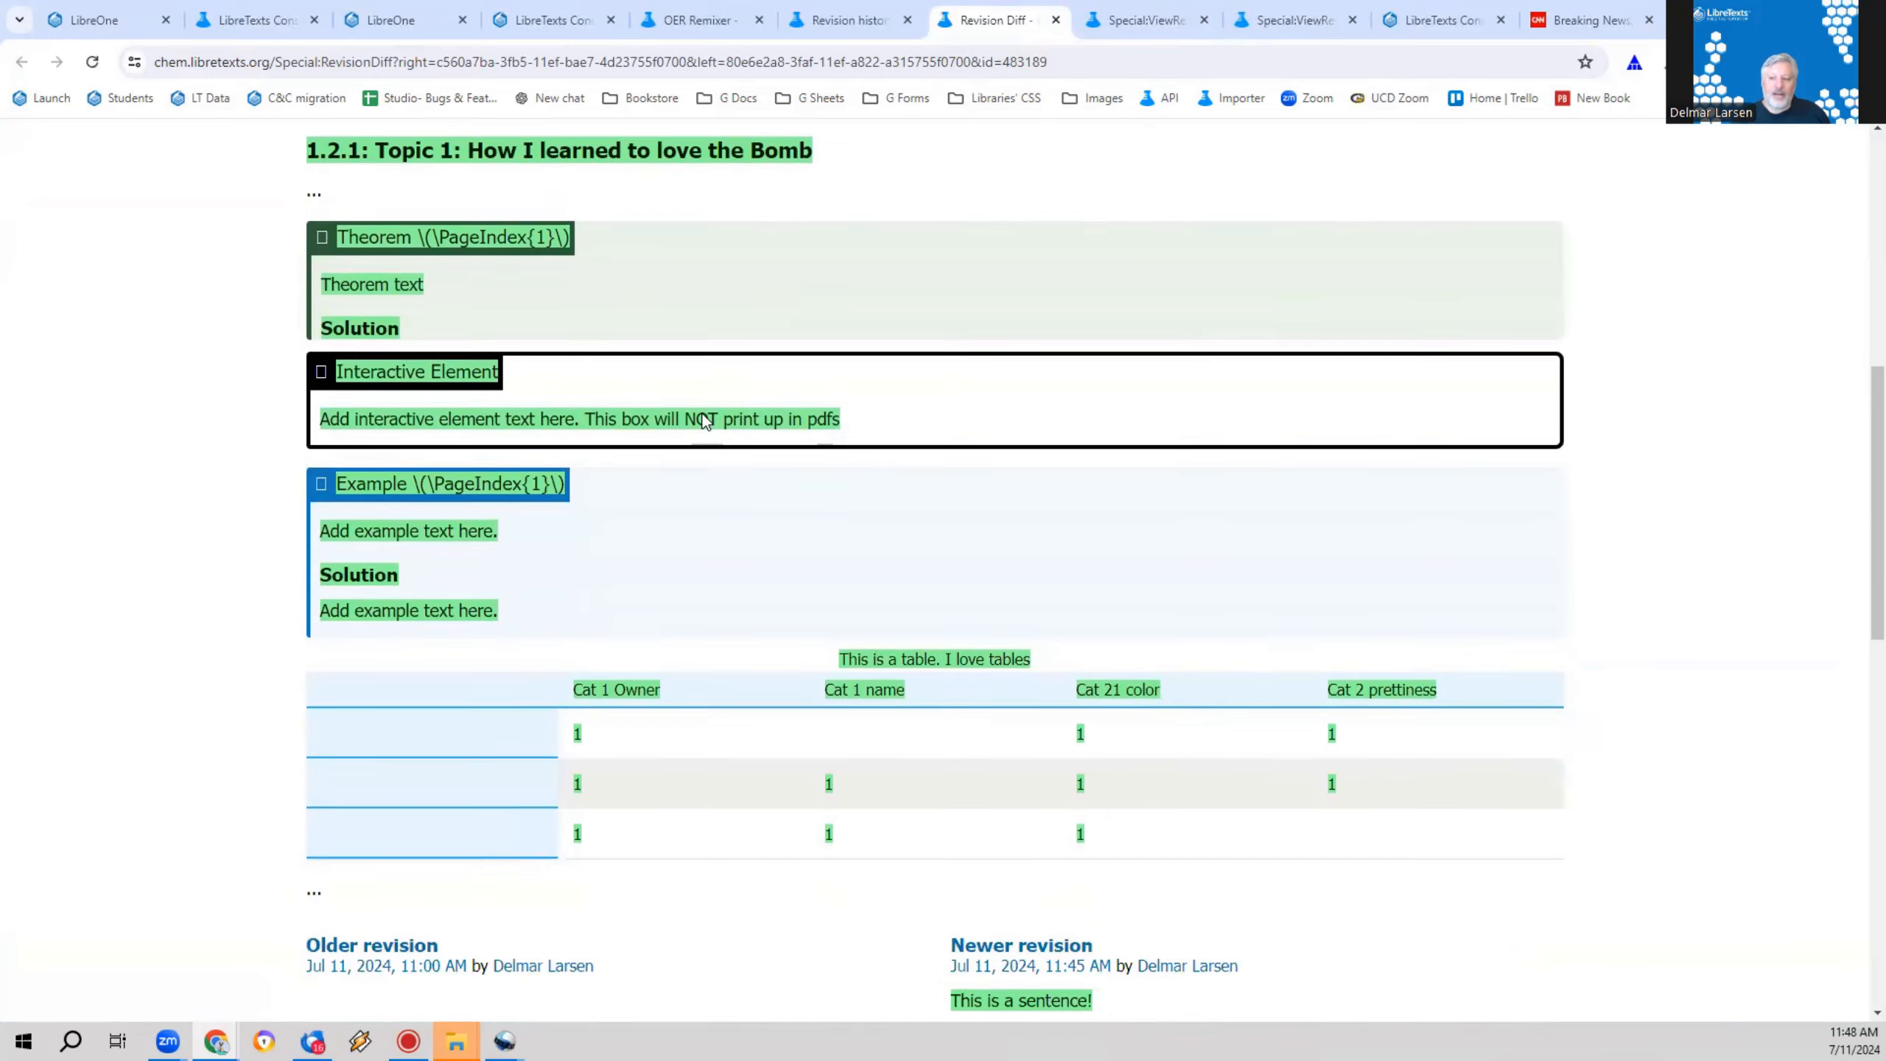
scroll(476, 359, up, 7)
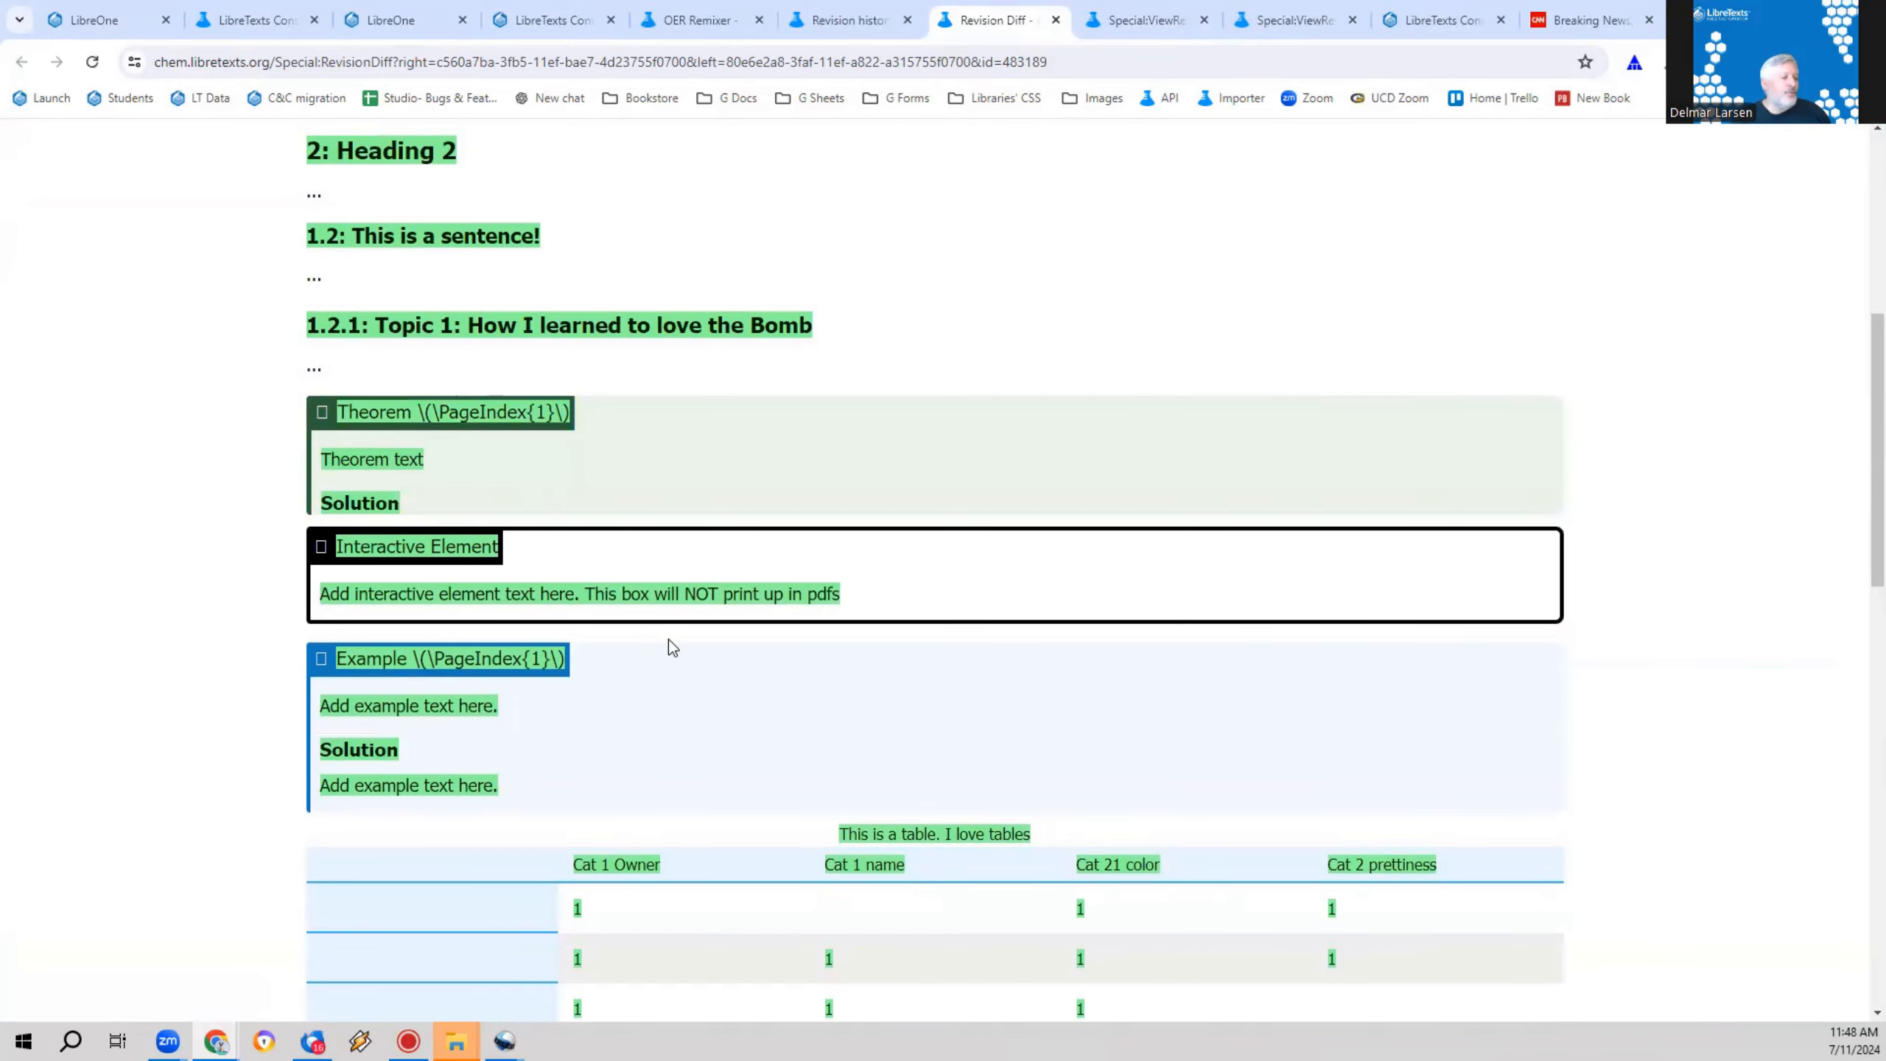
scroll(668, 647, down, 10)
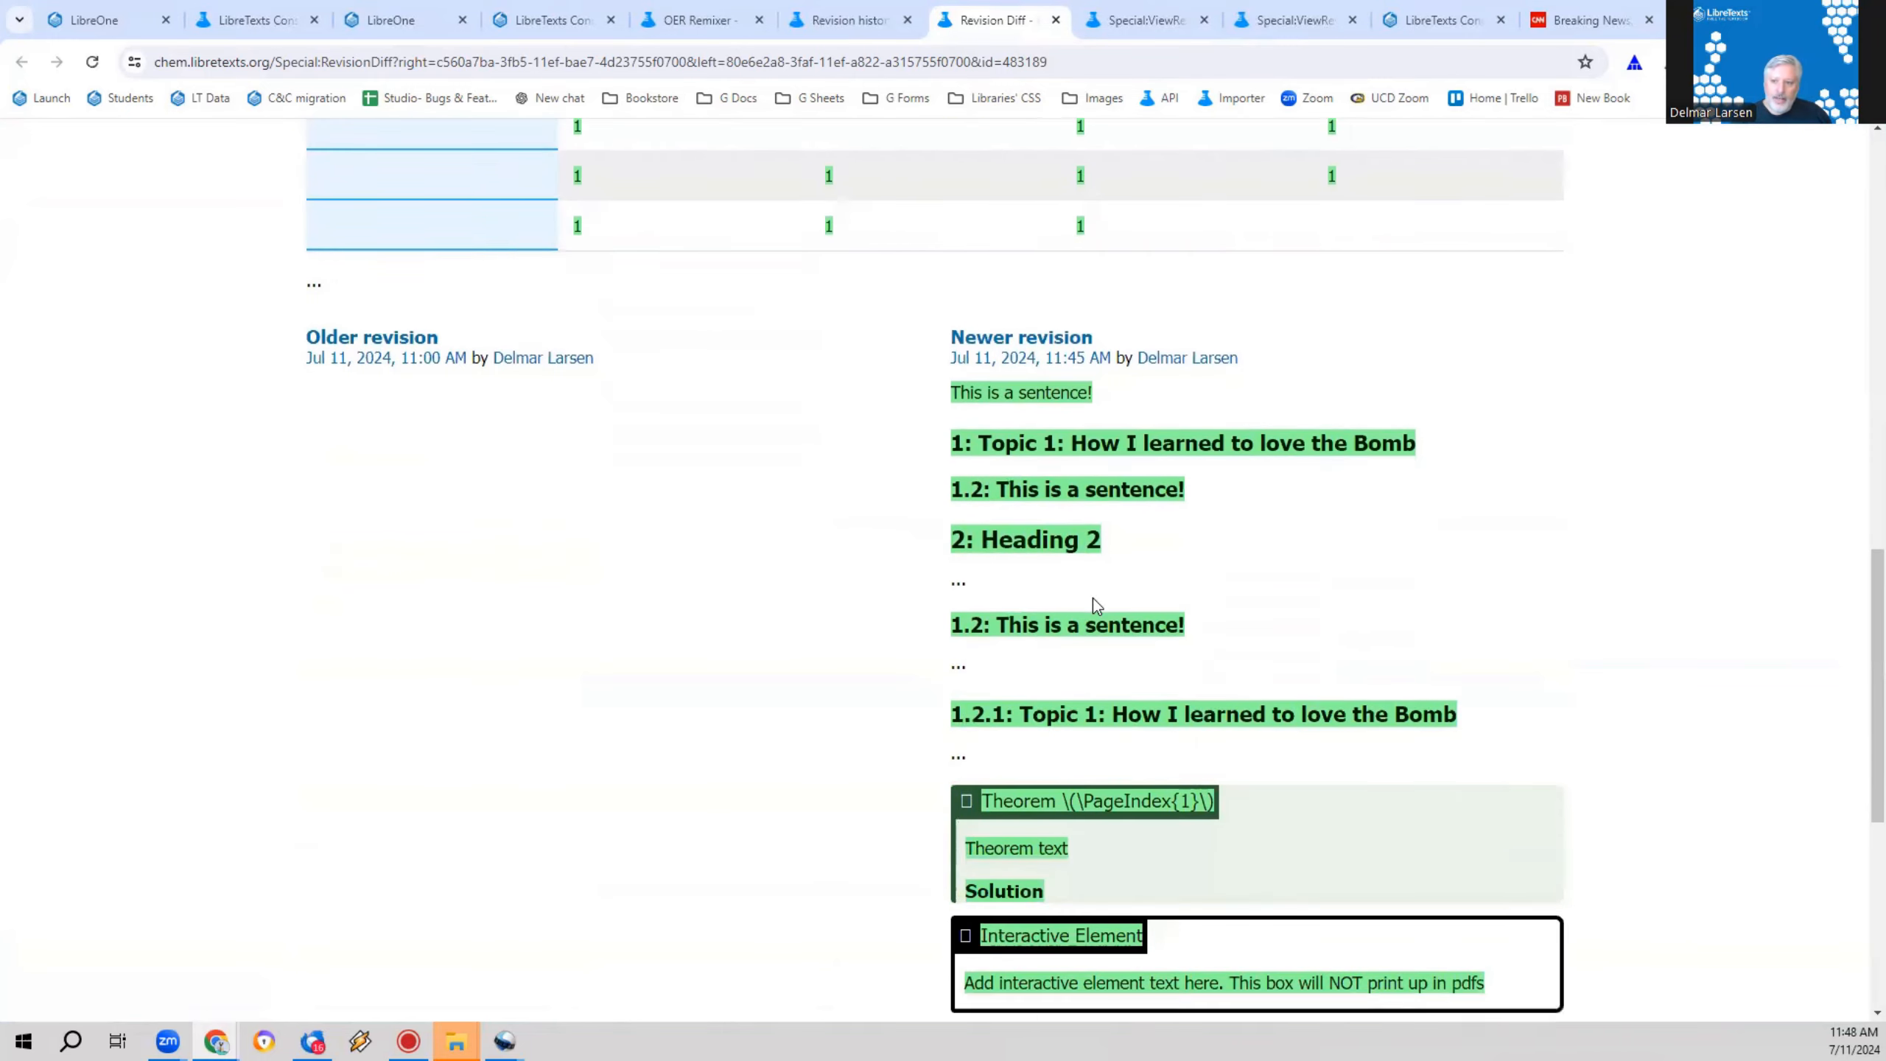
scroll(623, 722, up, 9)
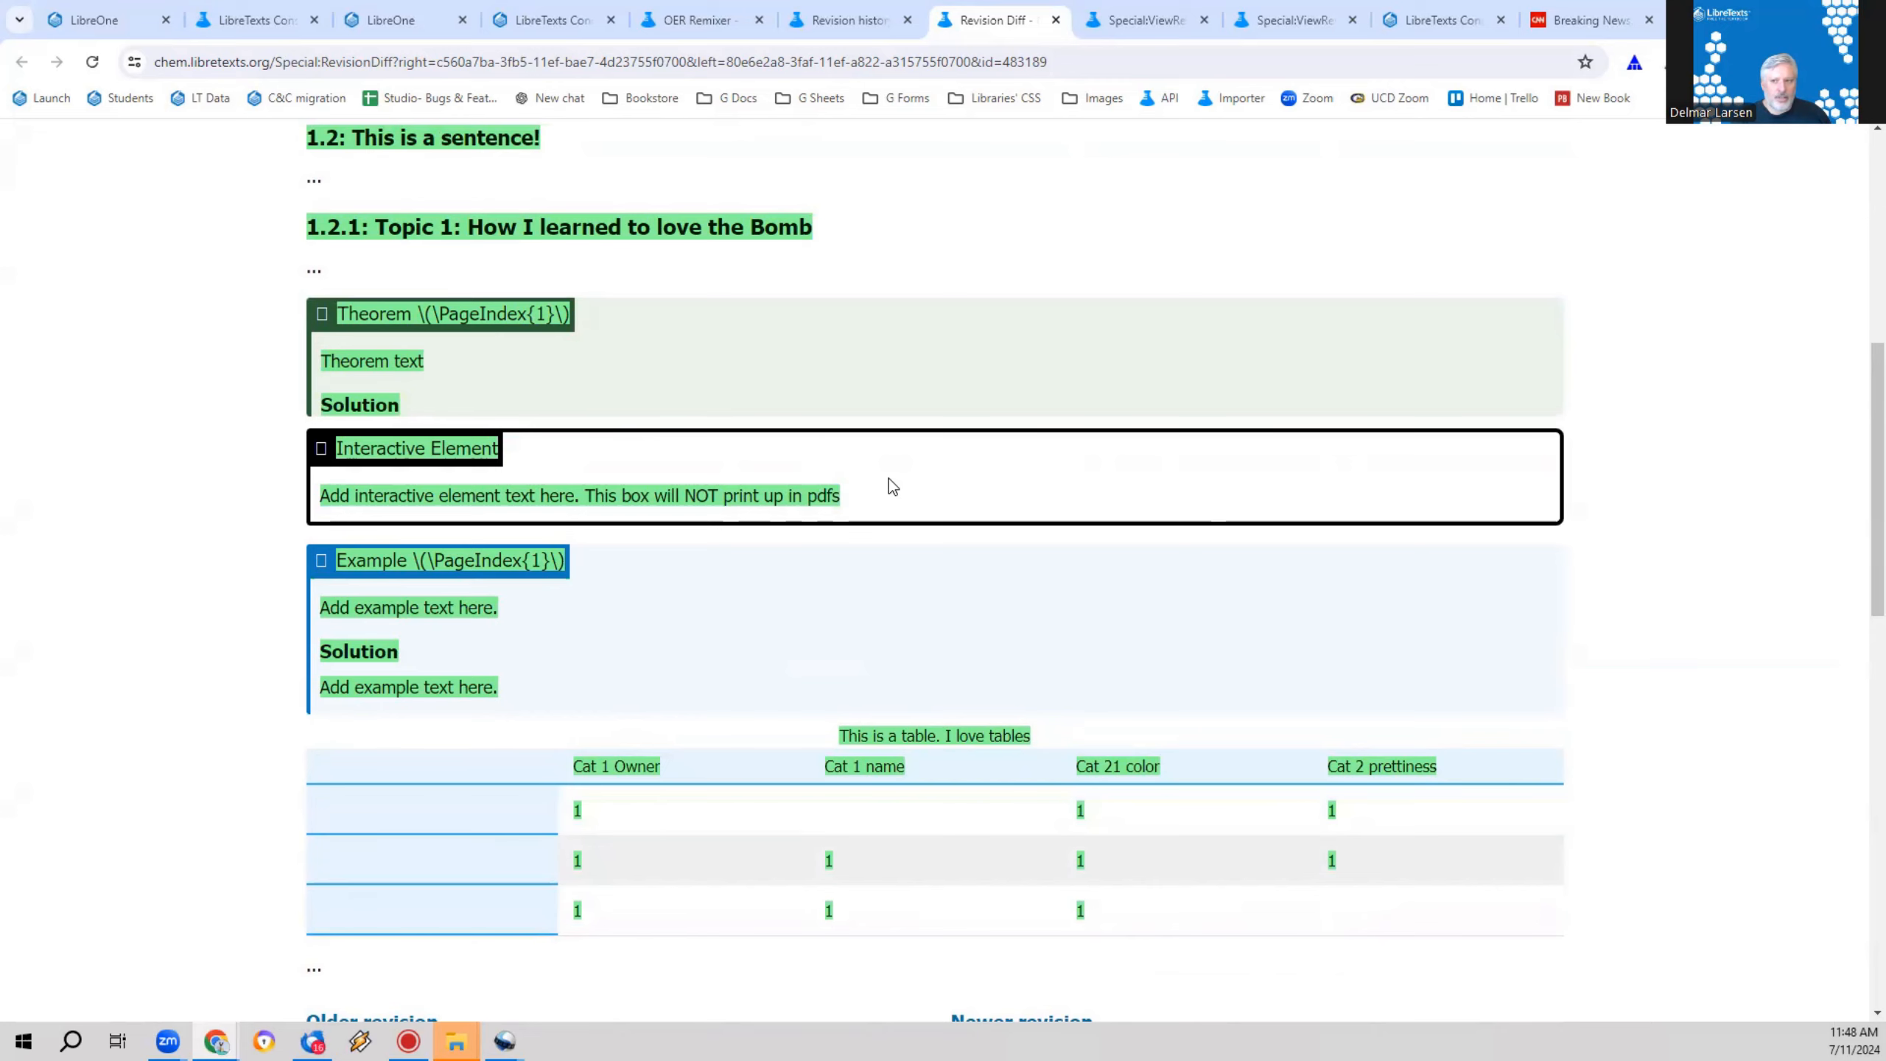
scroll(891, 487, up, 7)
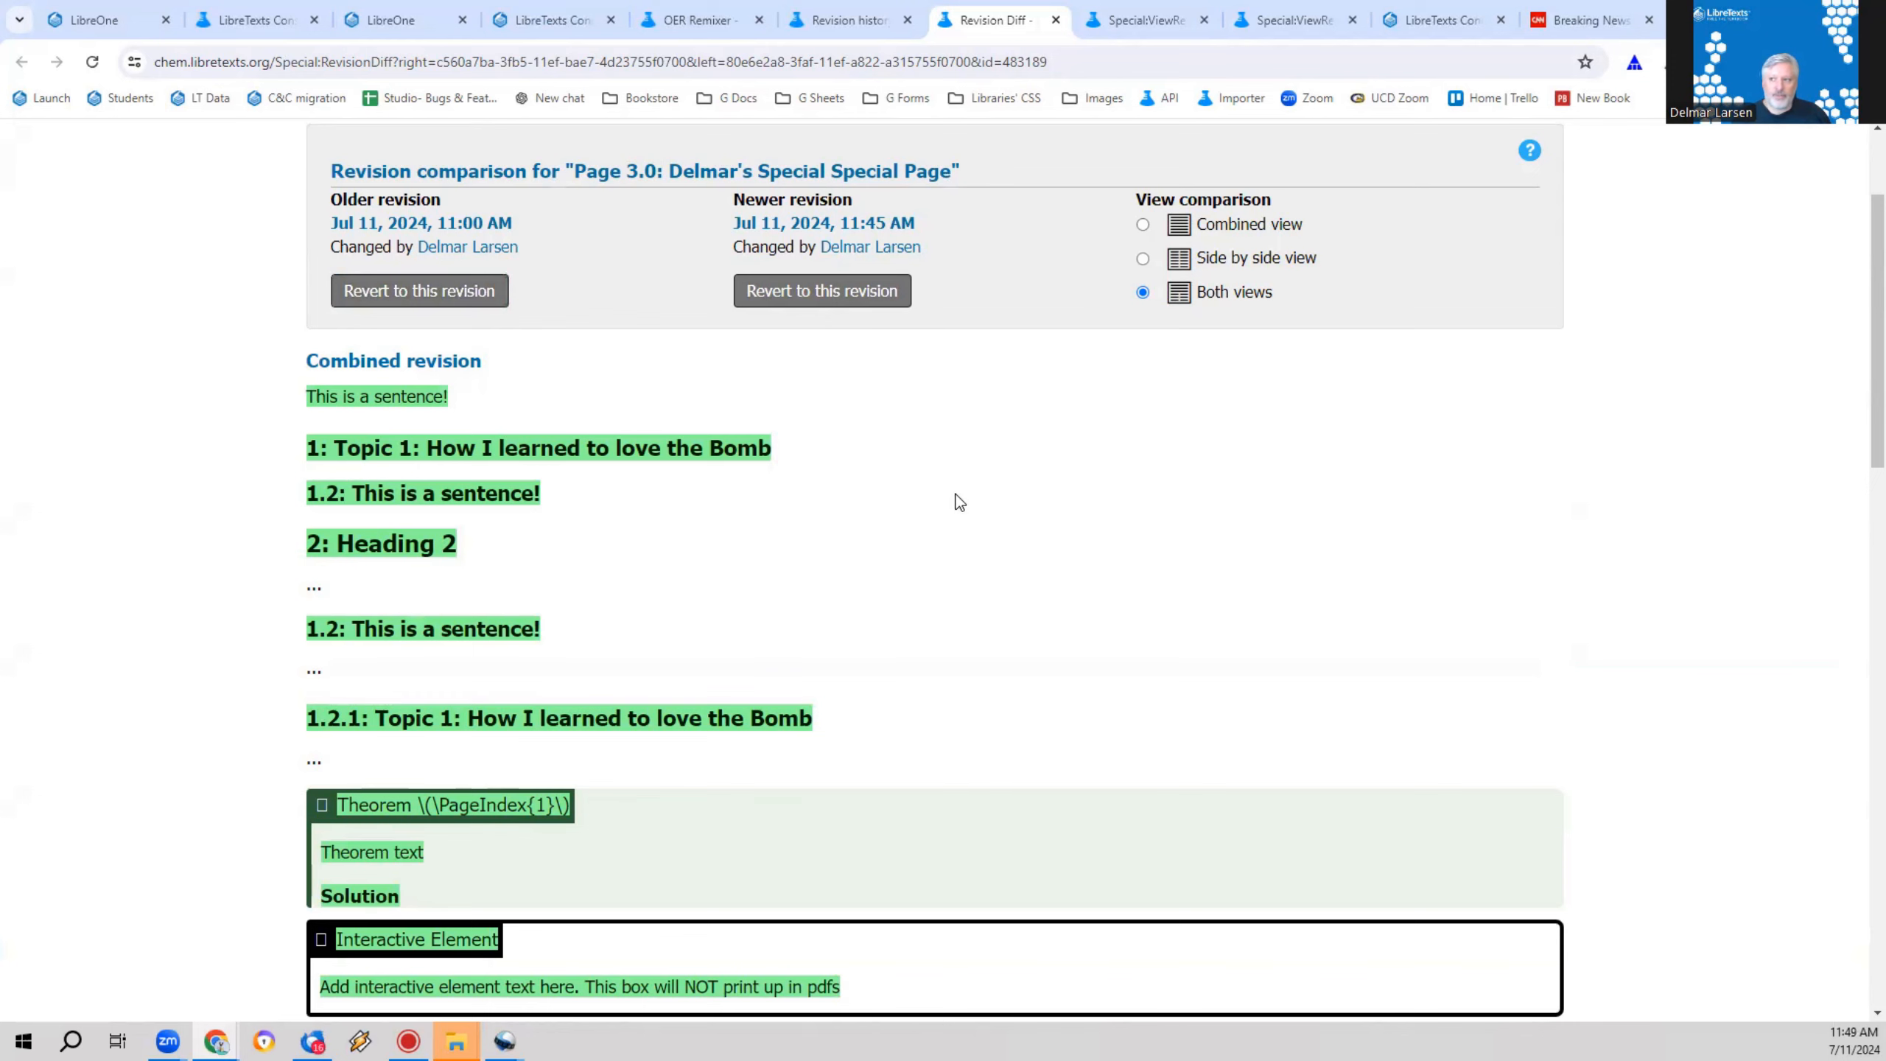
click(1055, 20)
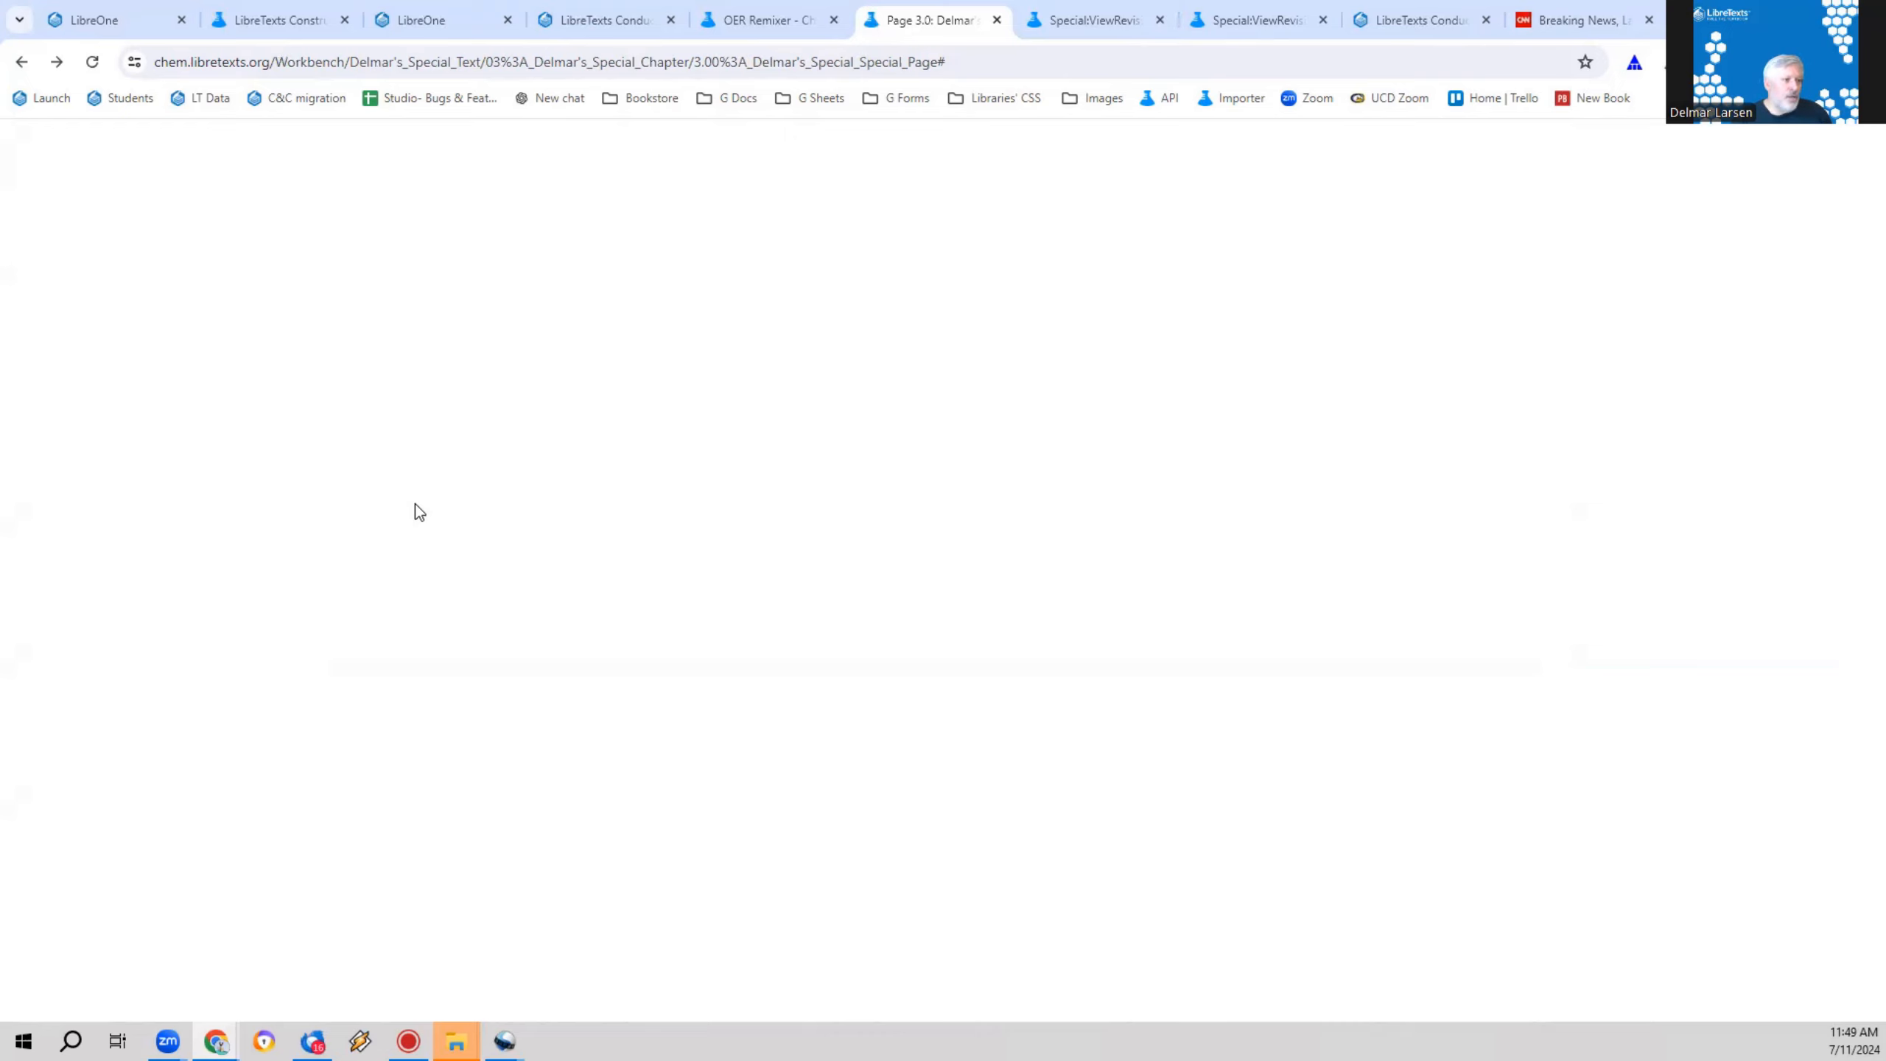
Step: Reload the blank Page 3.0 from its web address without the trailing "#"
click(768, 19)
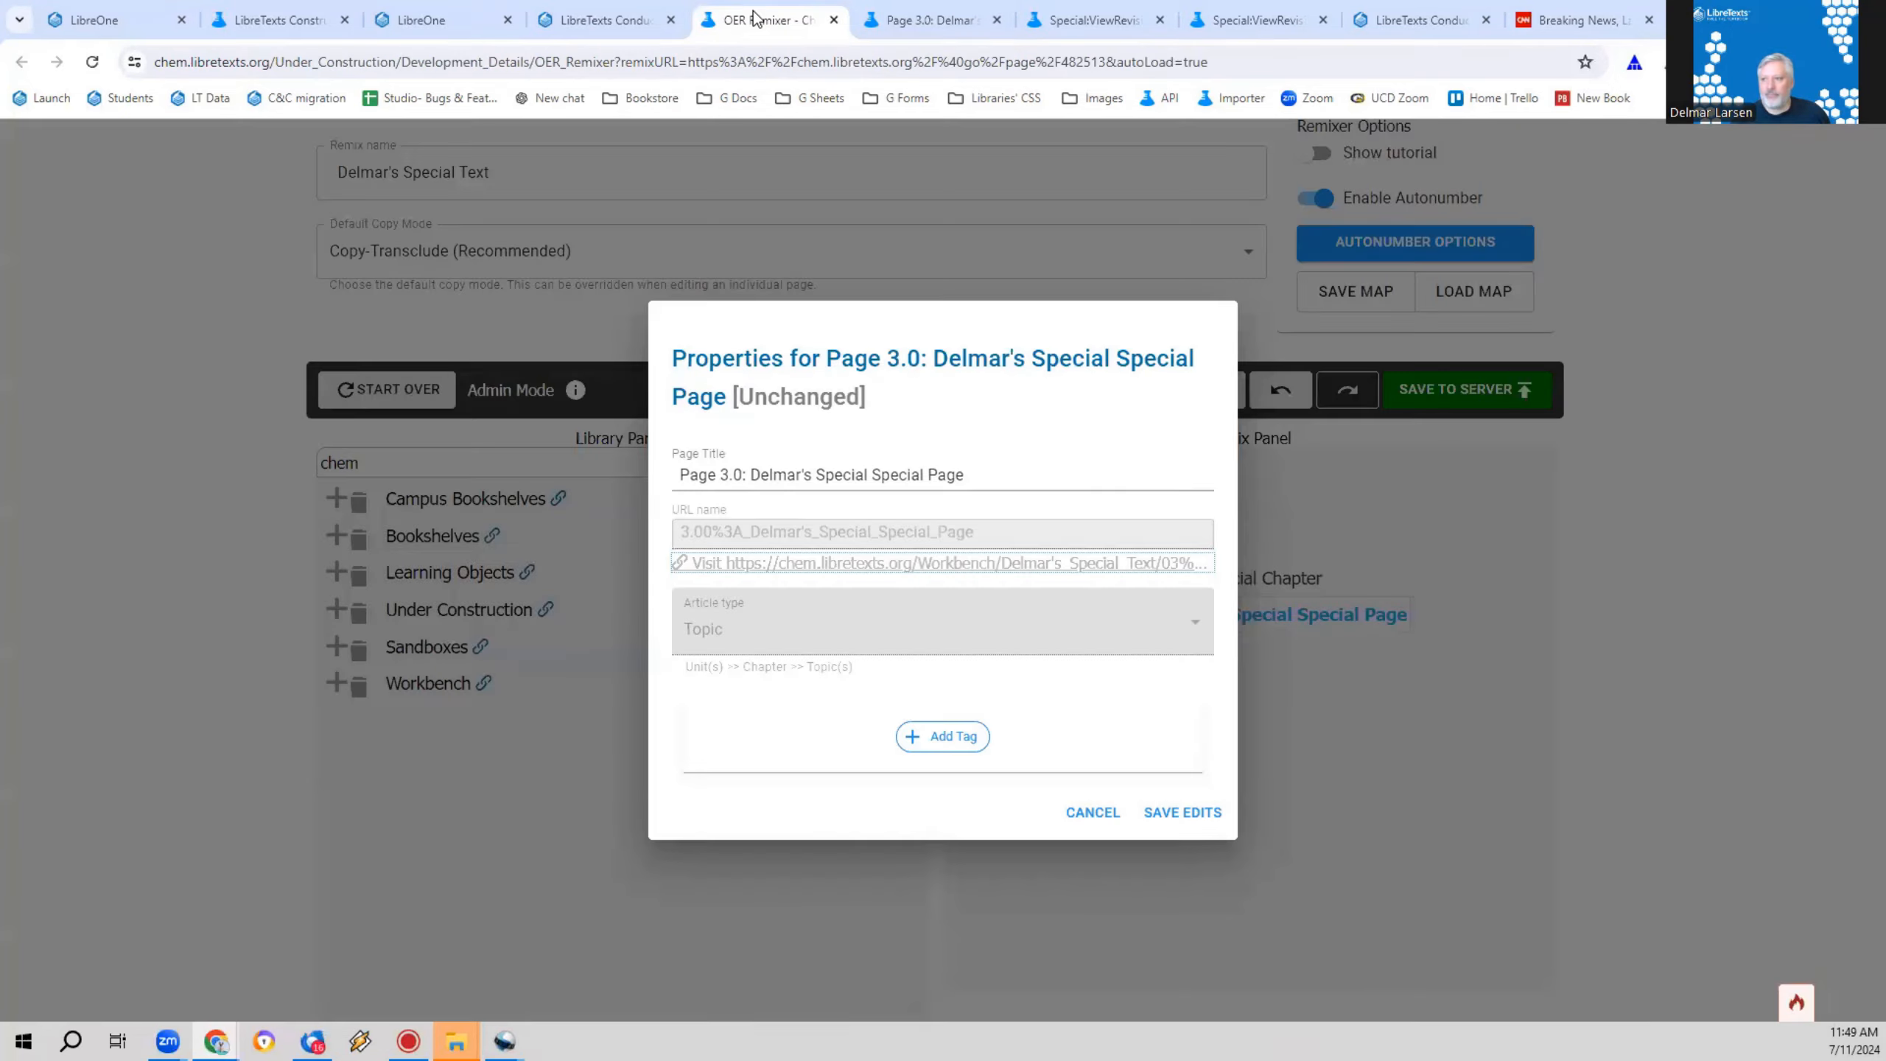
click(890, 20)
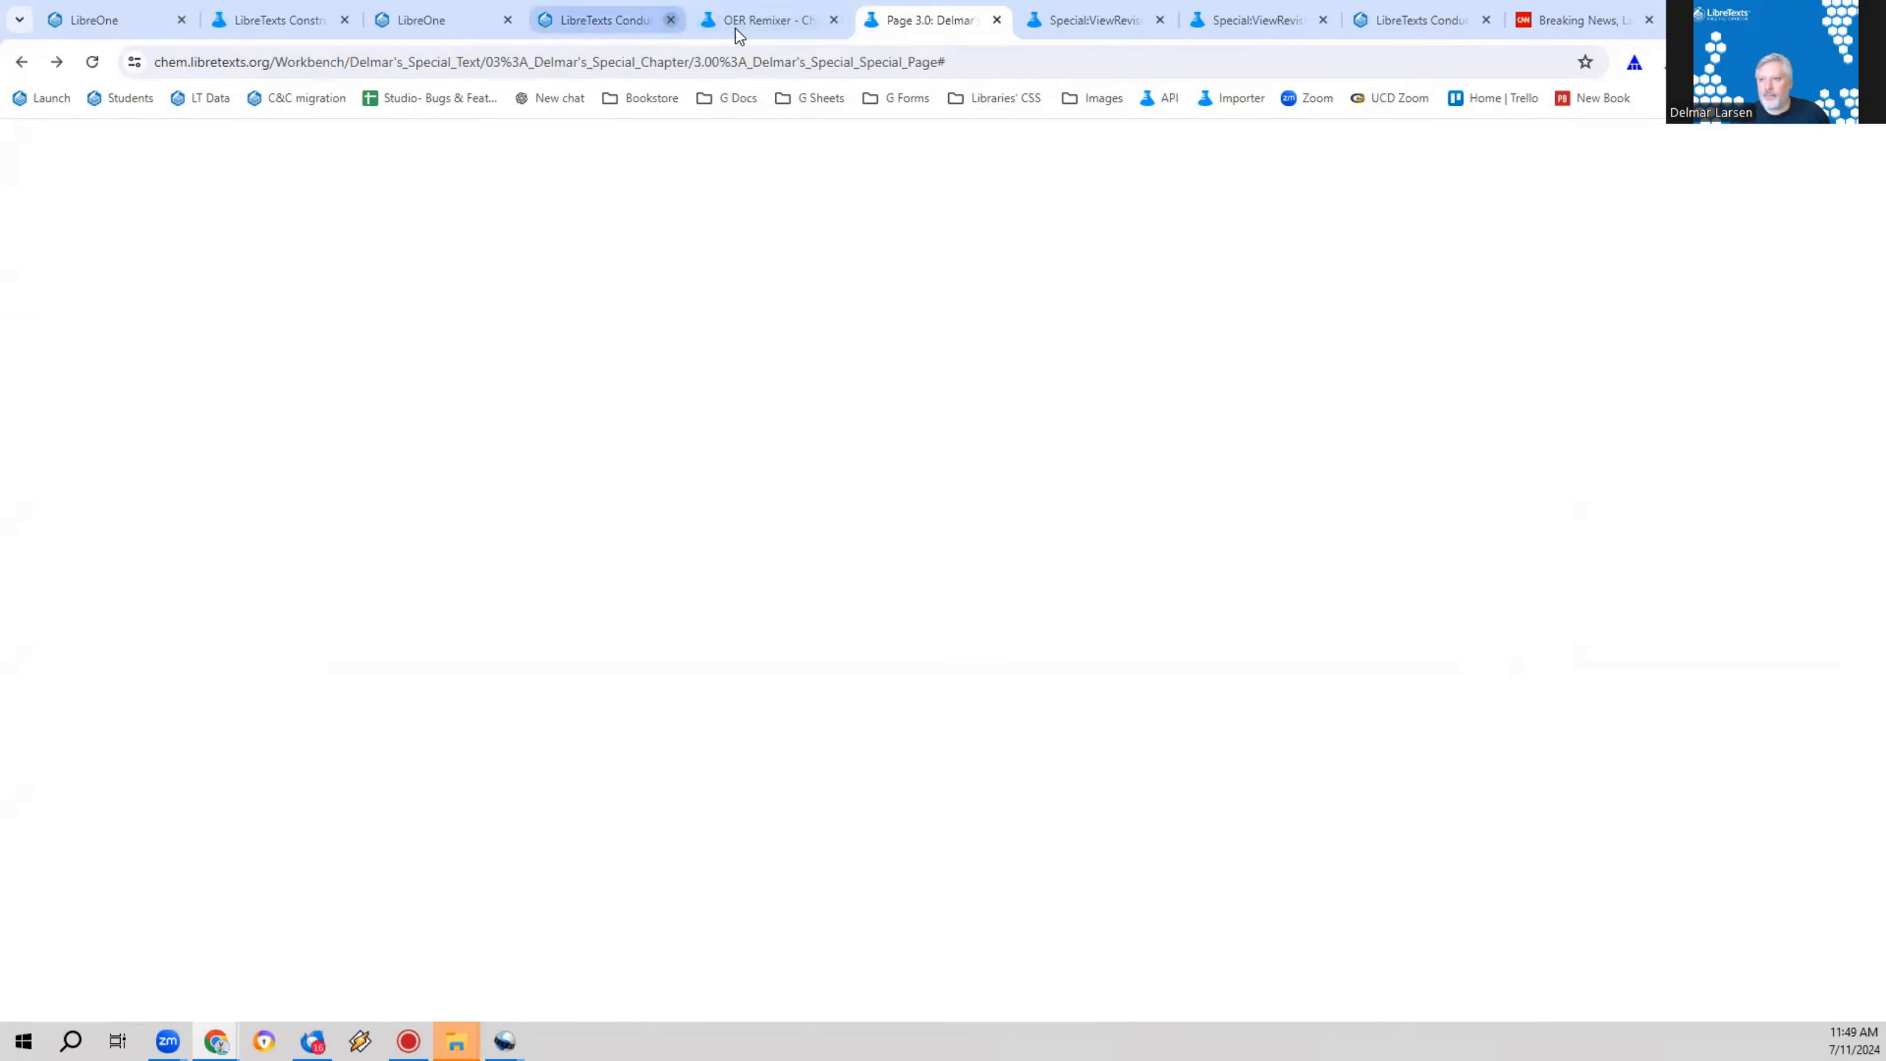
click(932, 67)
click(1002, 58)
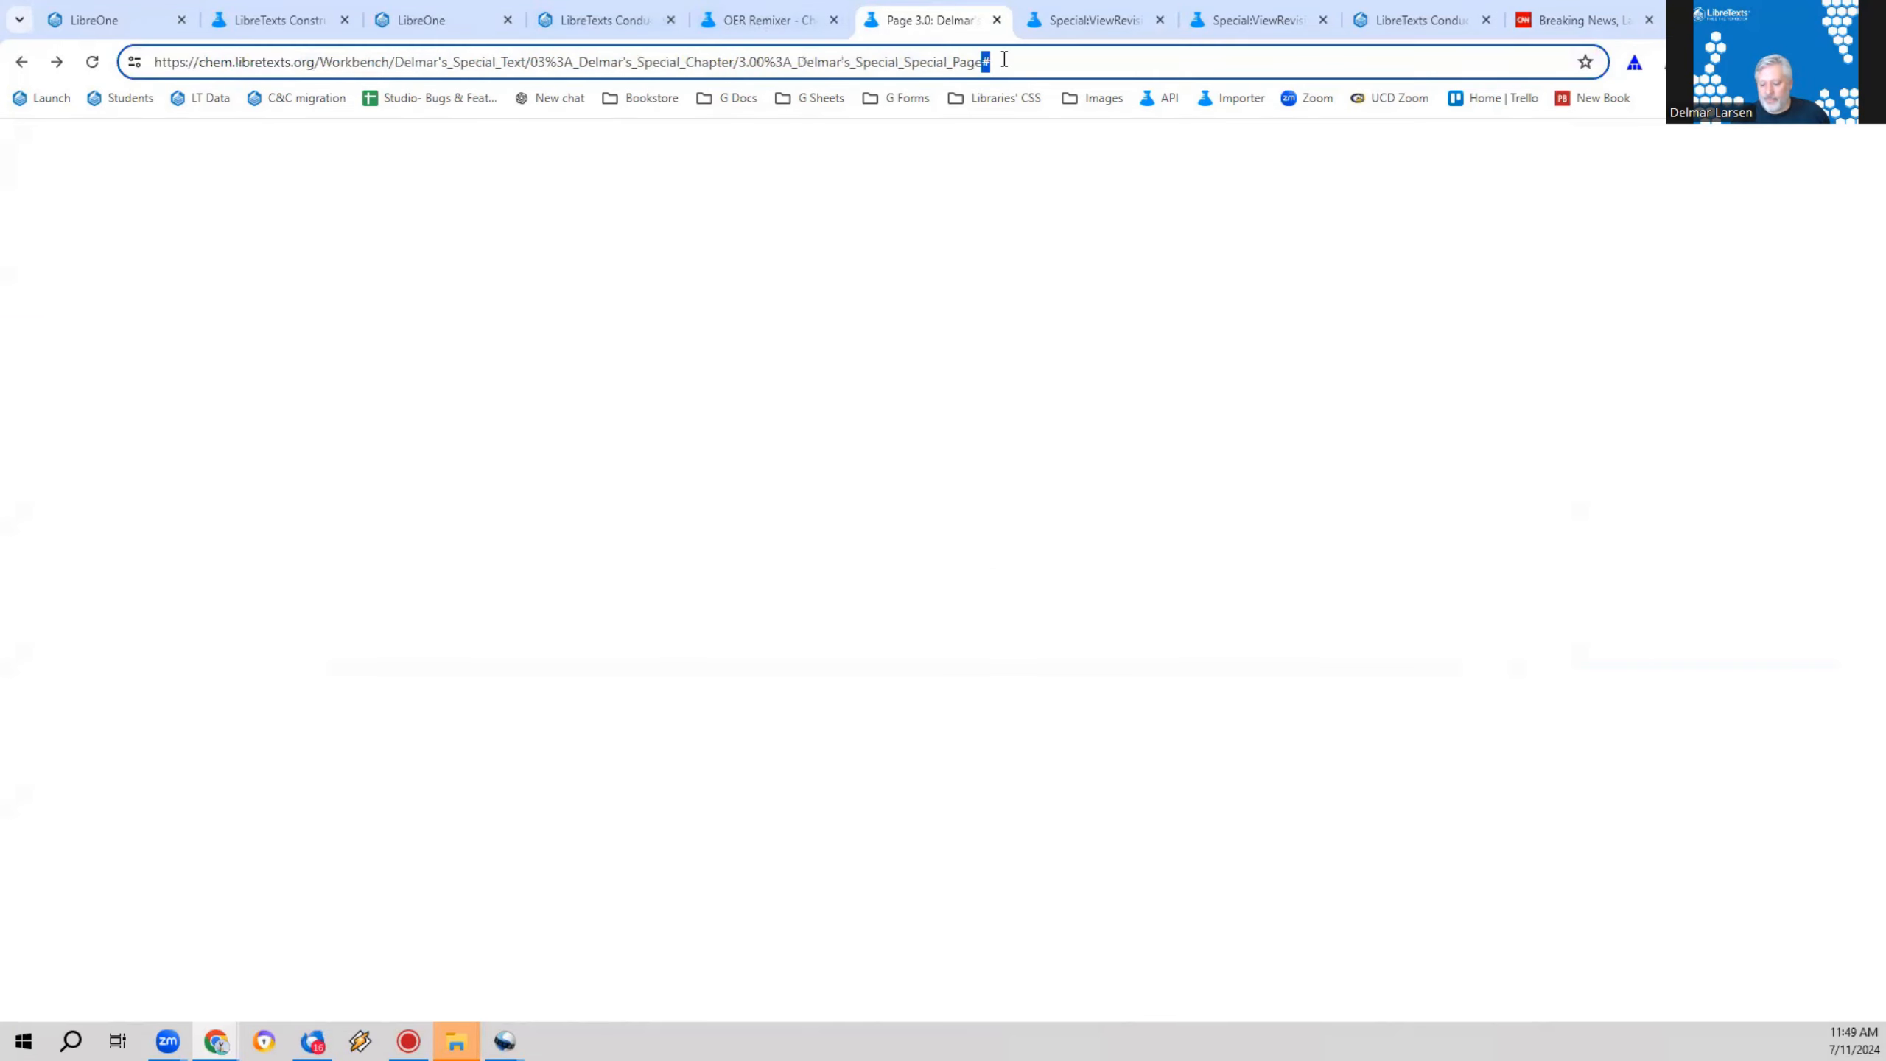
key(BackSpace)
key(Return)
Step: Close the two browser tabs showing the older page revisions
click(1094, 18)
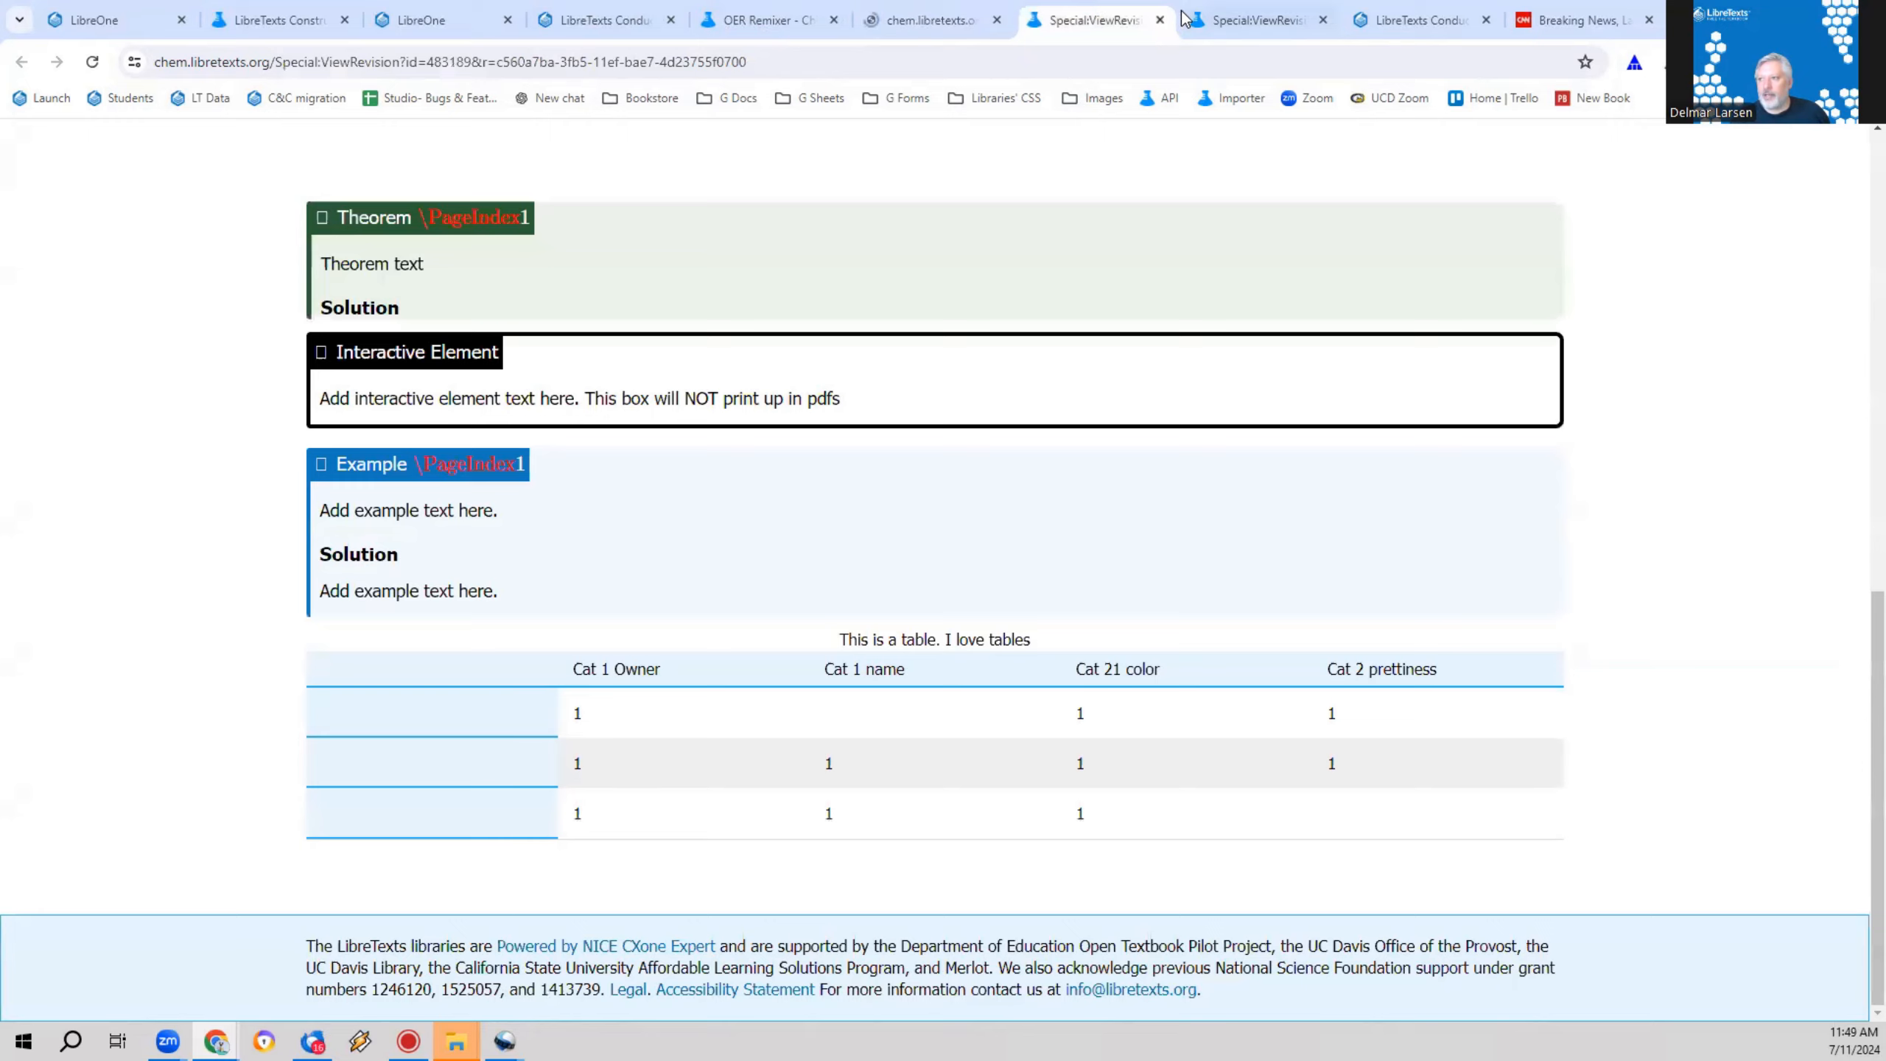
click(1160, 20)
click(1160, 20)
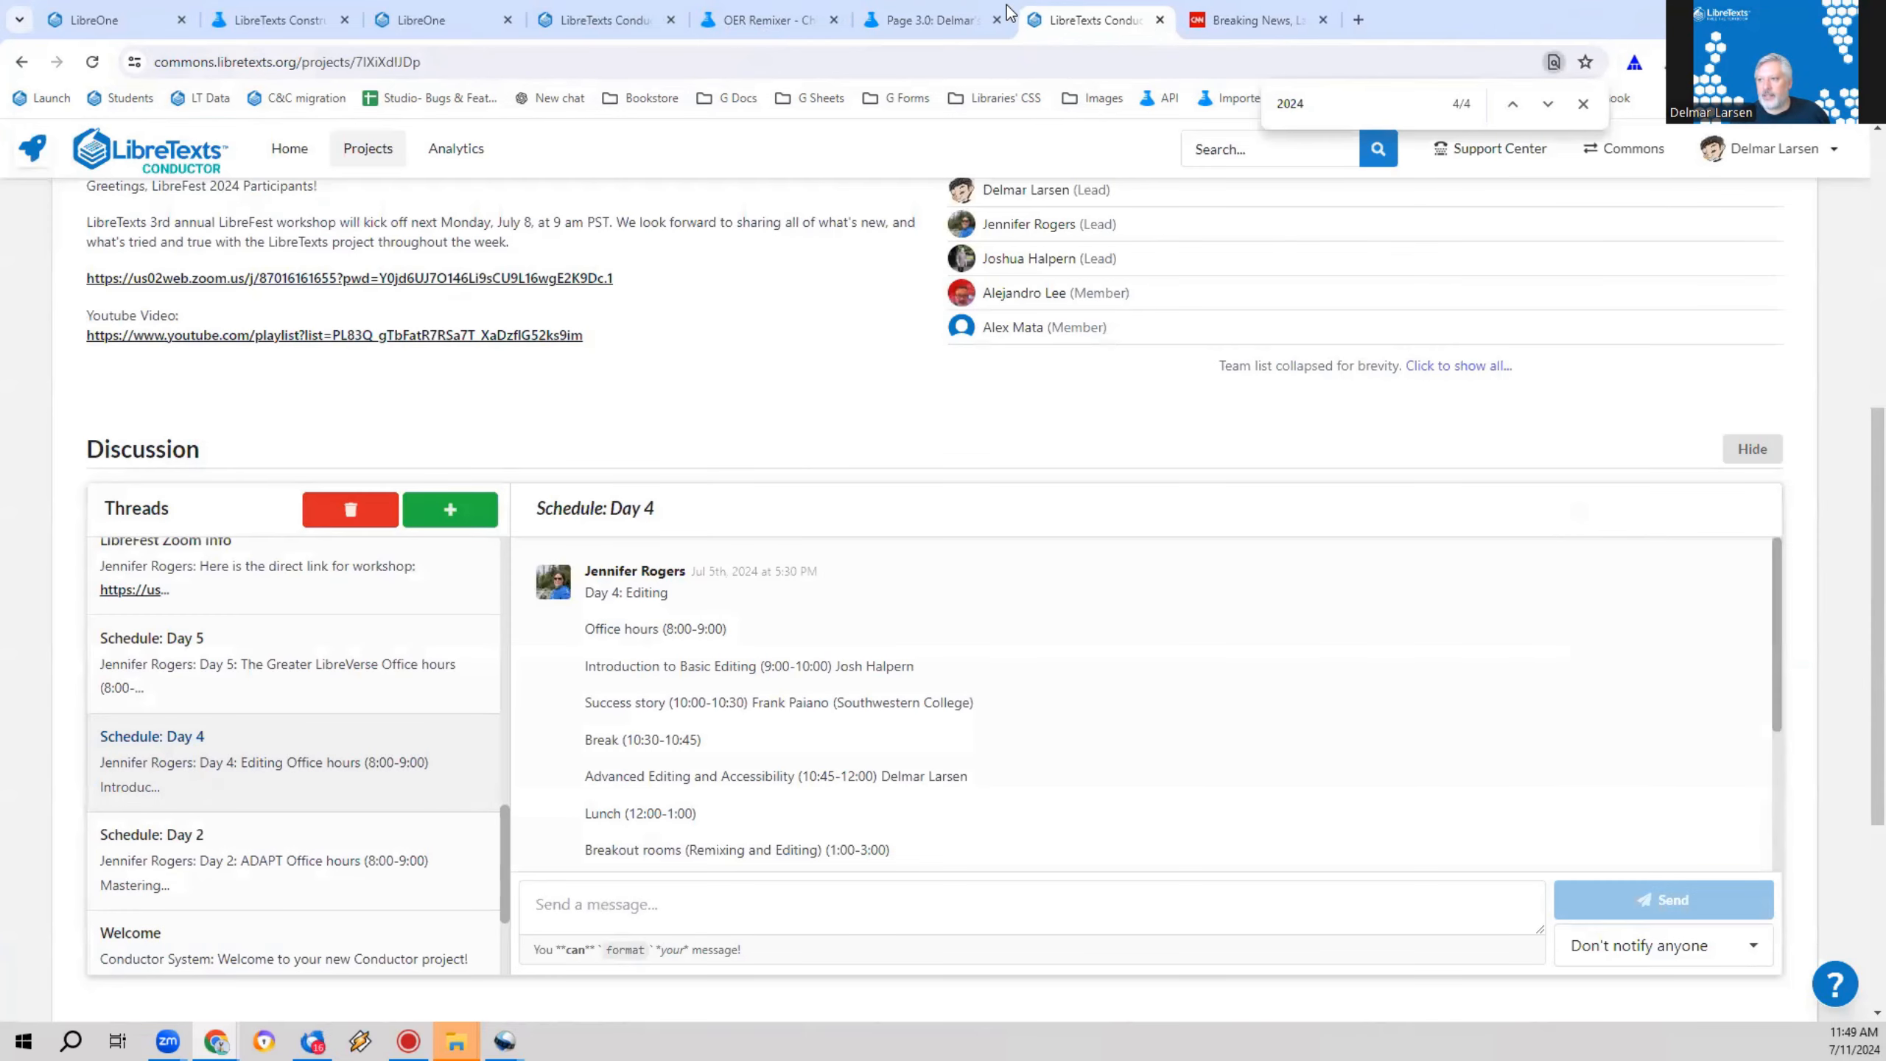
Step: Return to Page 3.0 and open it for editing
click(925, 20)
scroll(845, 618, down, 3)
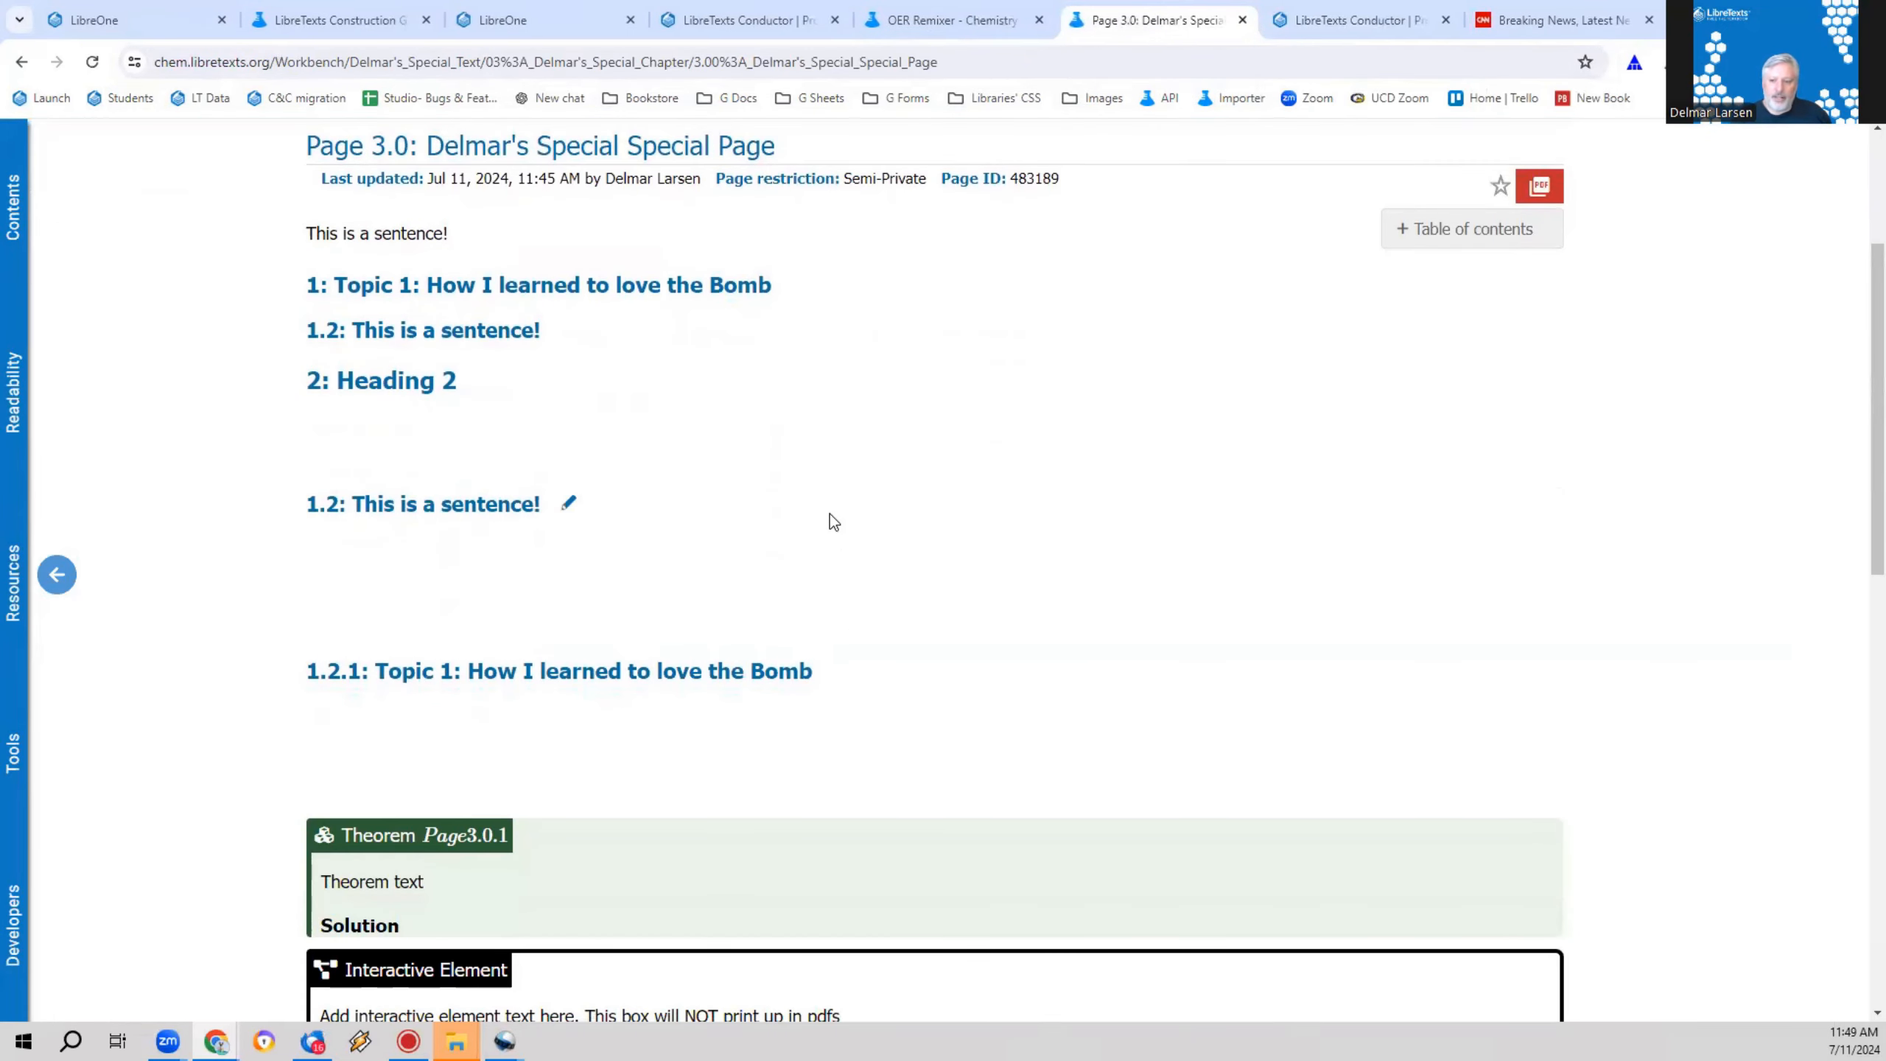
scroll(840, 508, up, 3)
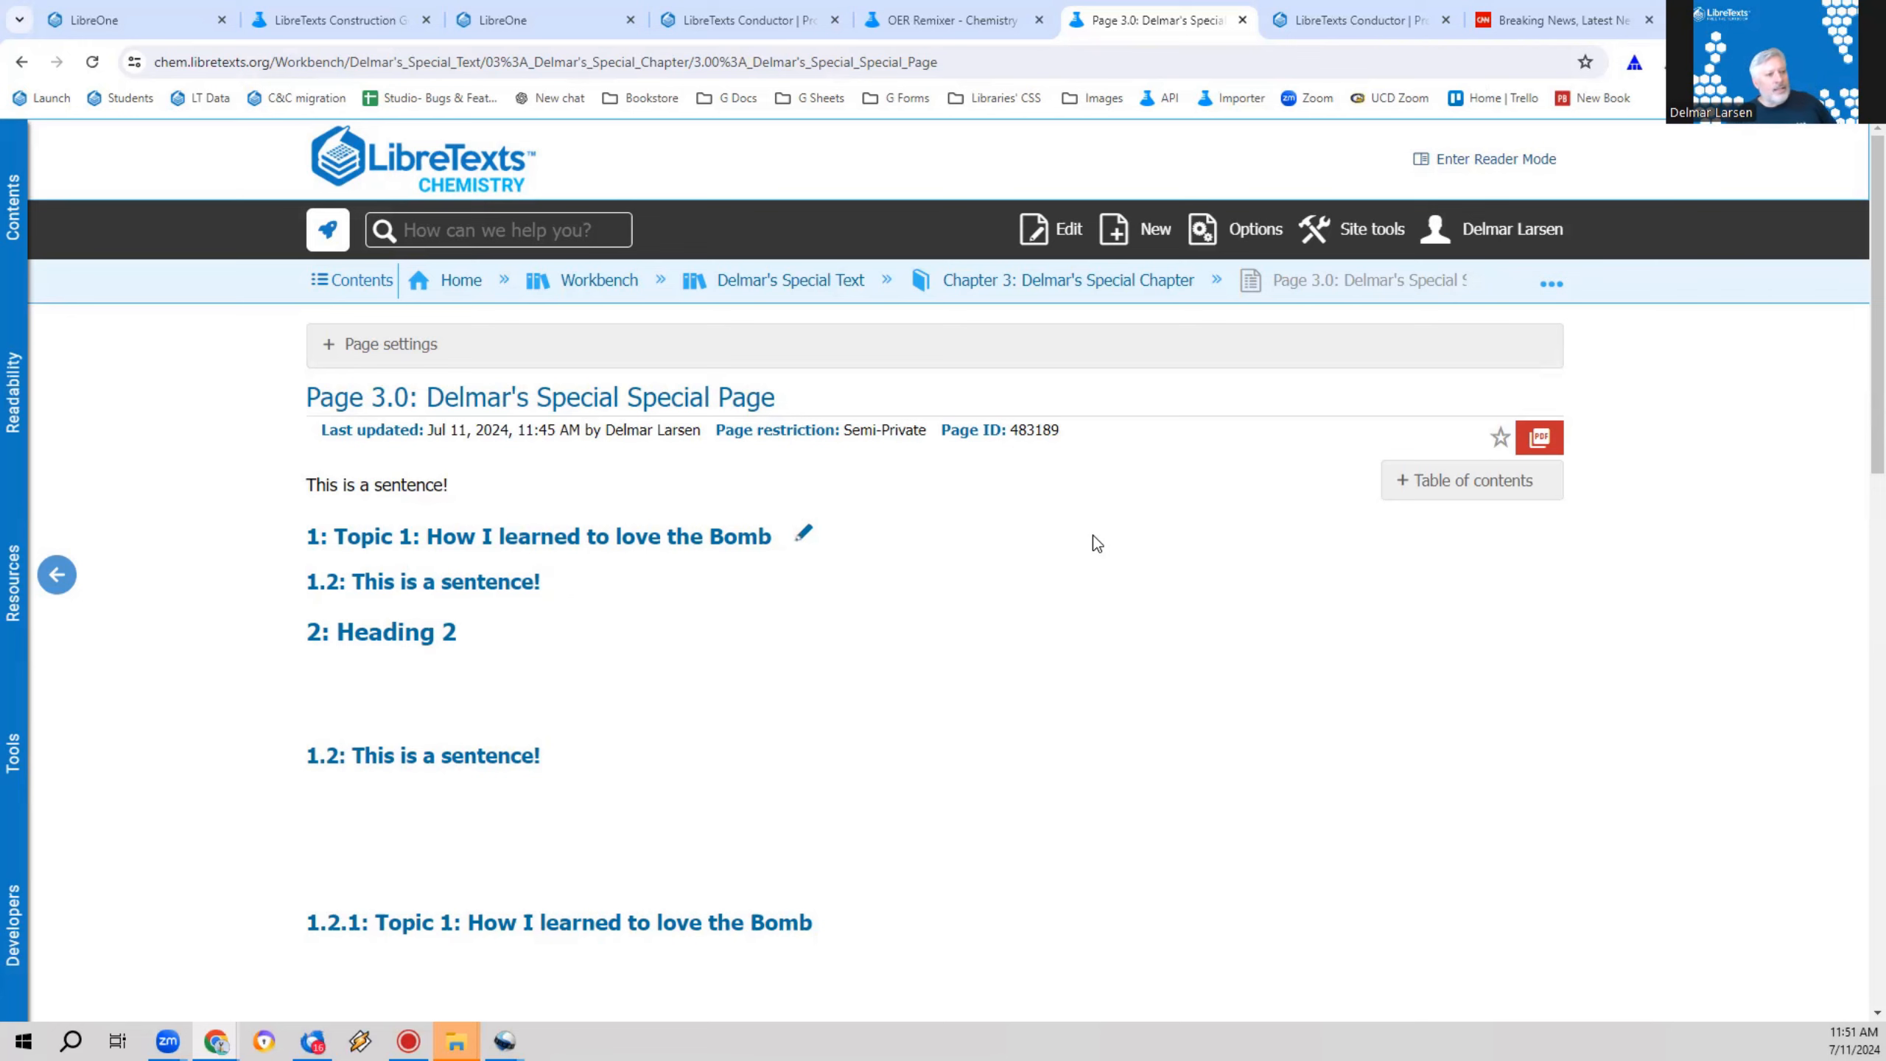
click(1055, 229)
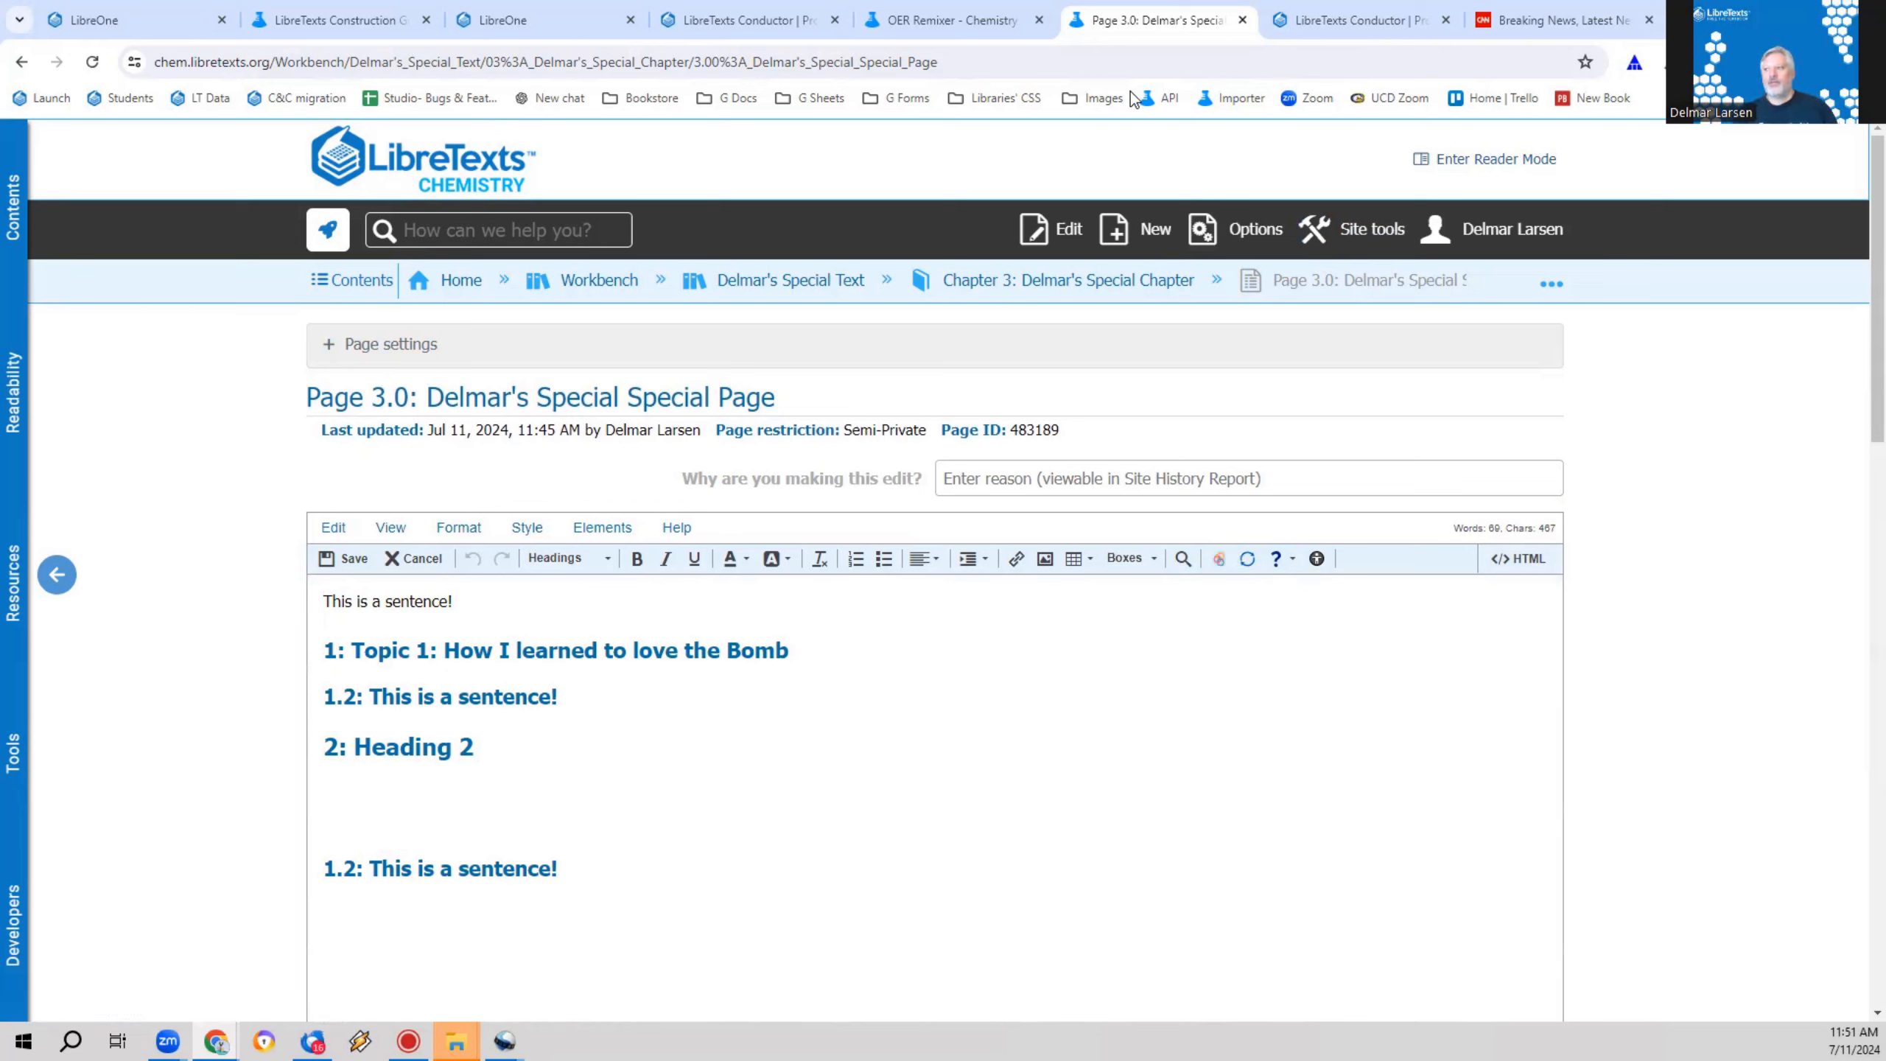
Step: Load the Chemistry library home page, chem.libretexts.org, in a new browser tab
key(ctrl+t)
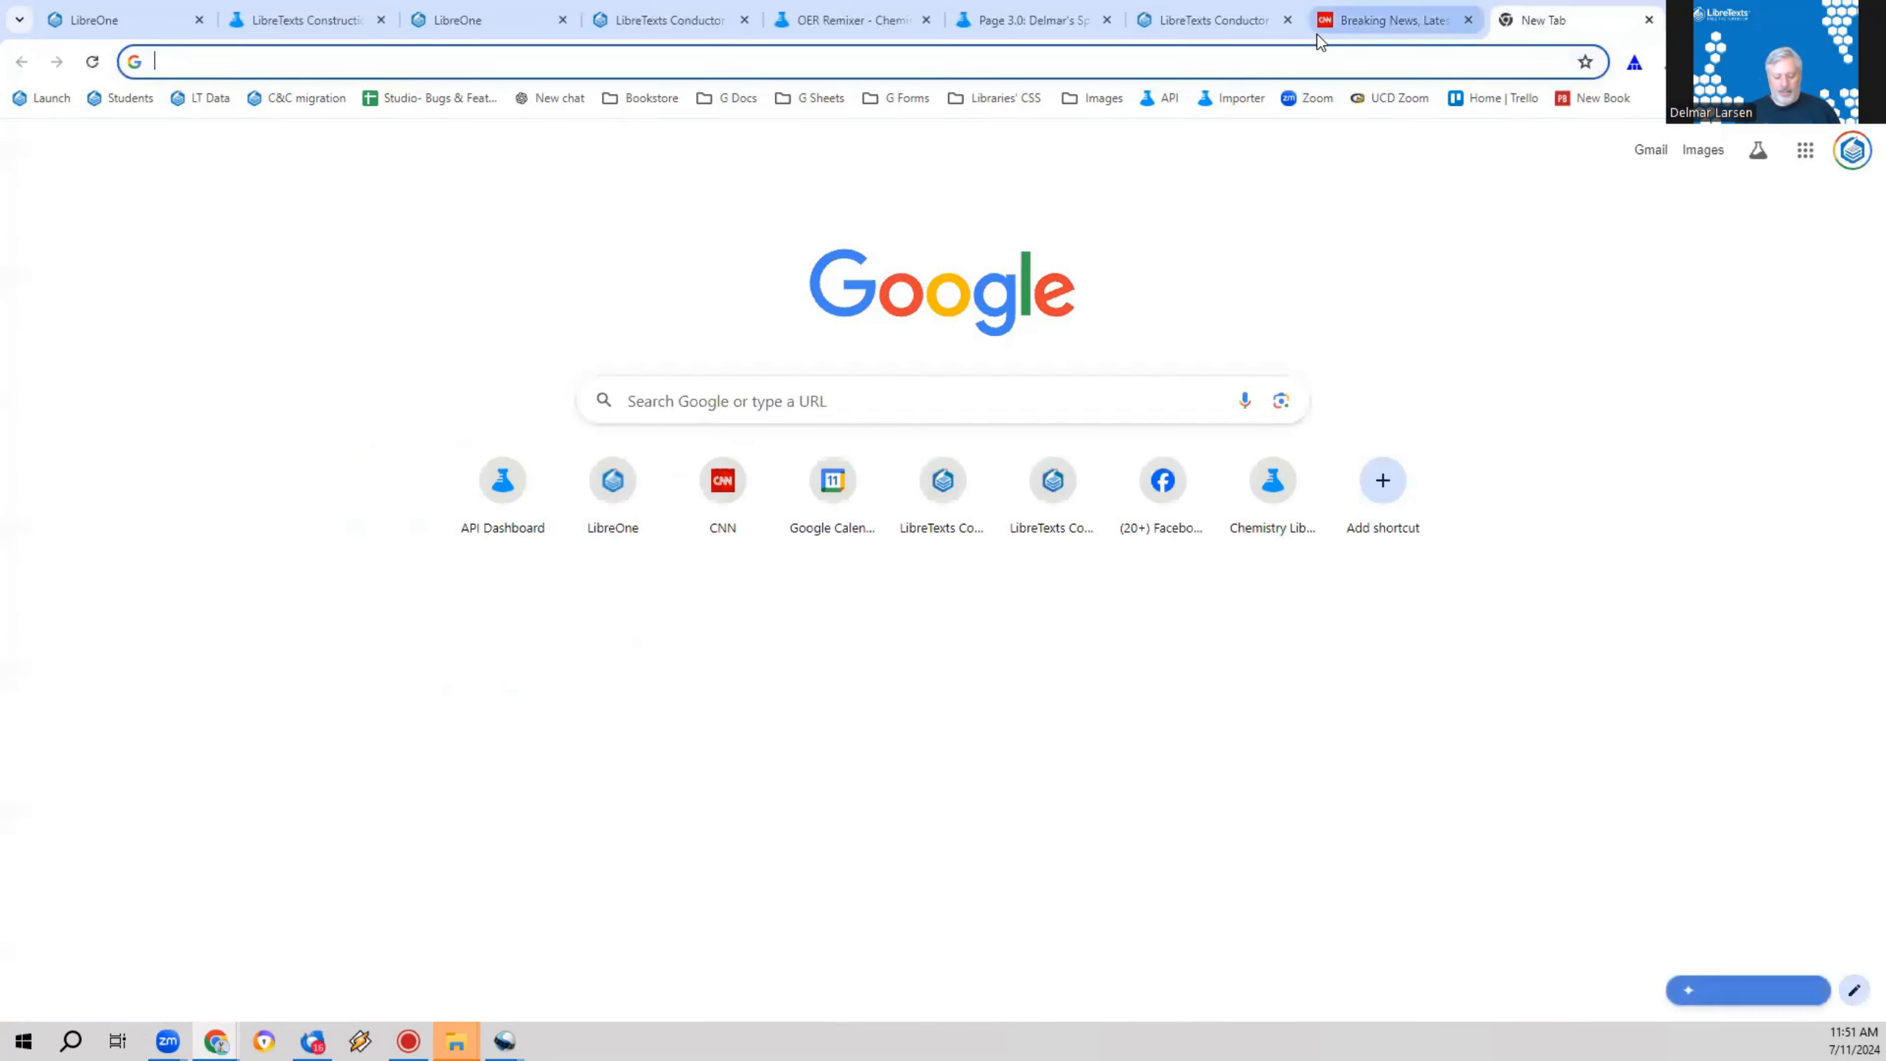
text(chem)
key(Return)
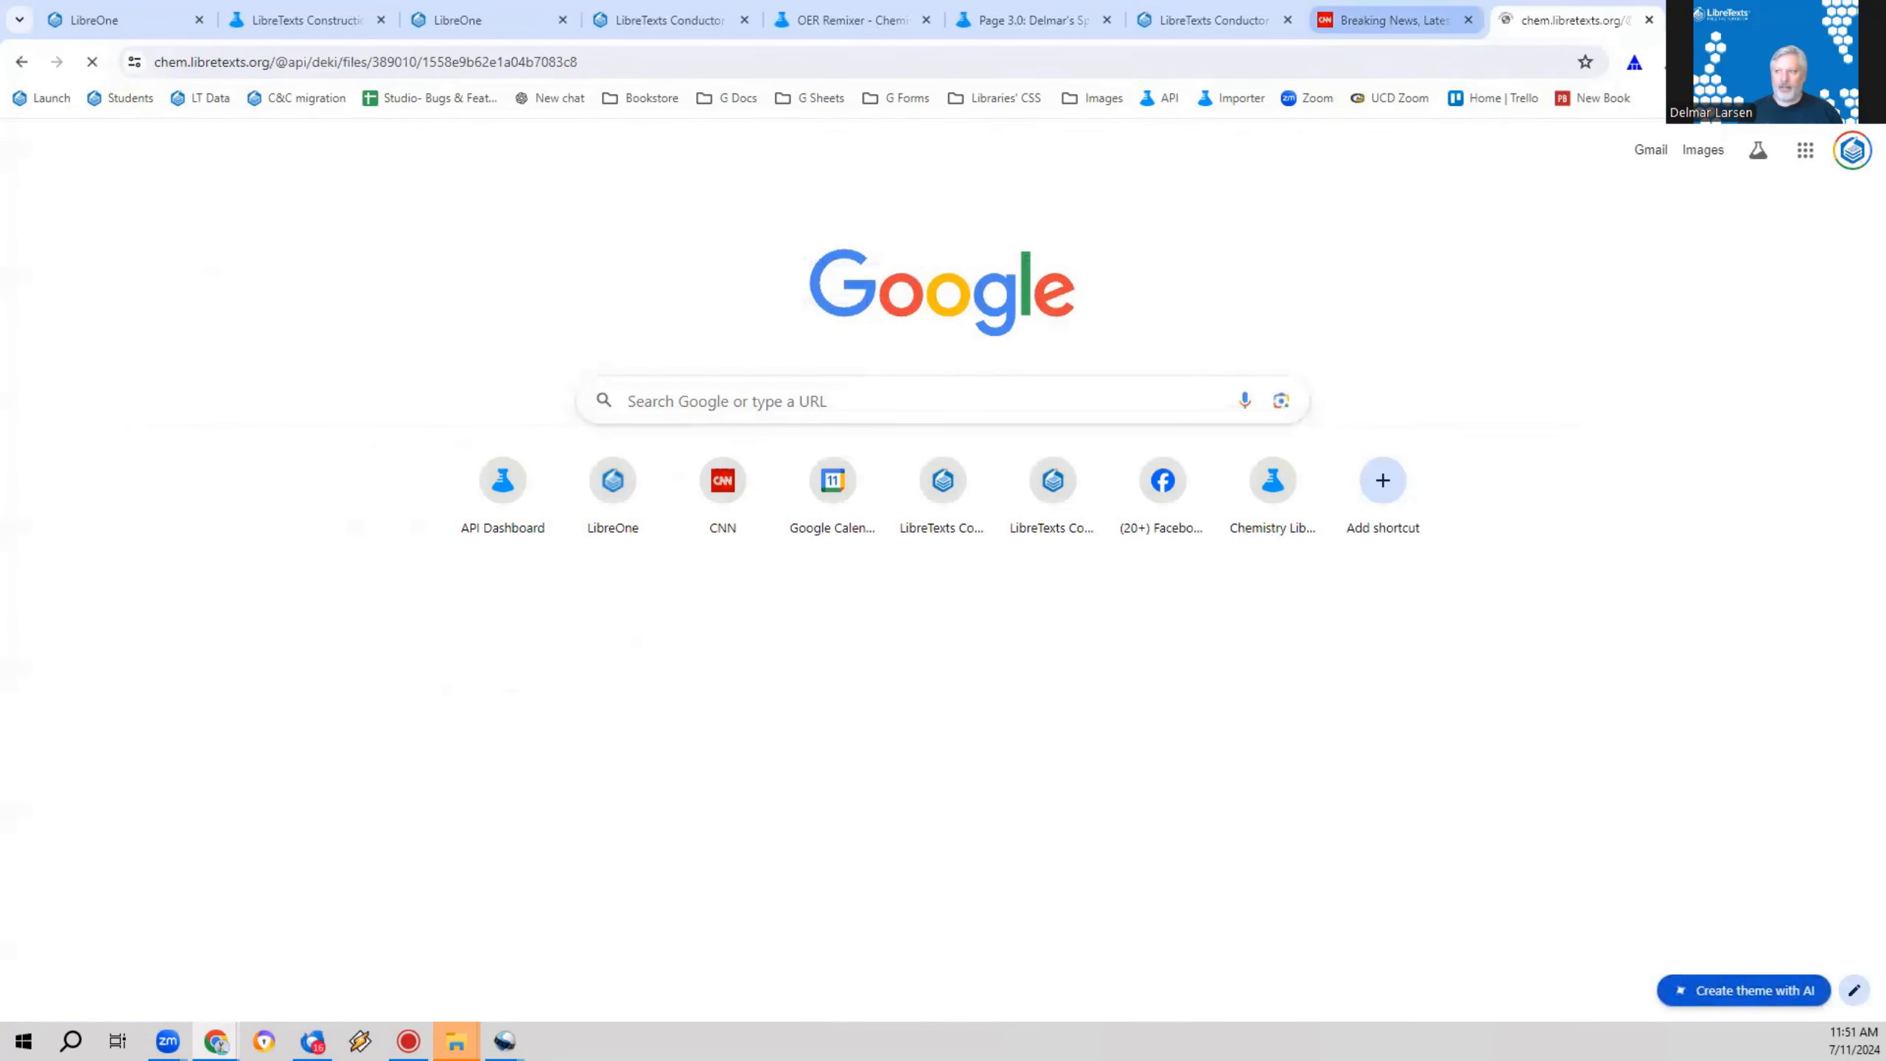
drag(276, 62, 842, 62)
key(BackSpace)
key(Return)
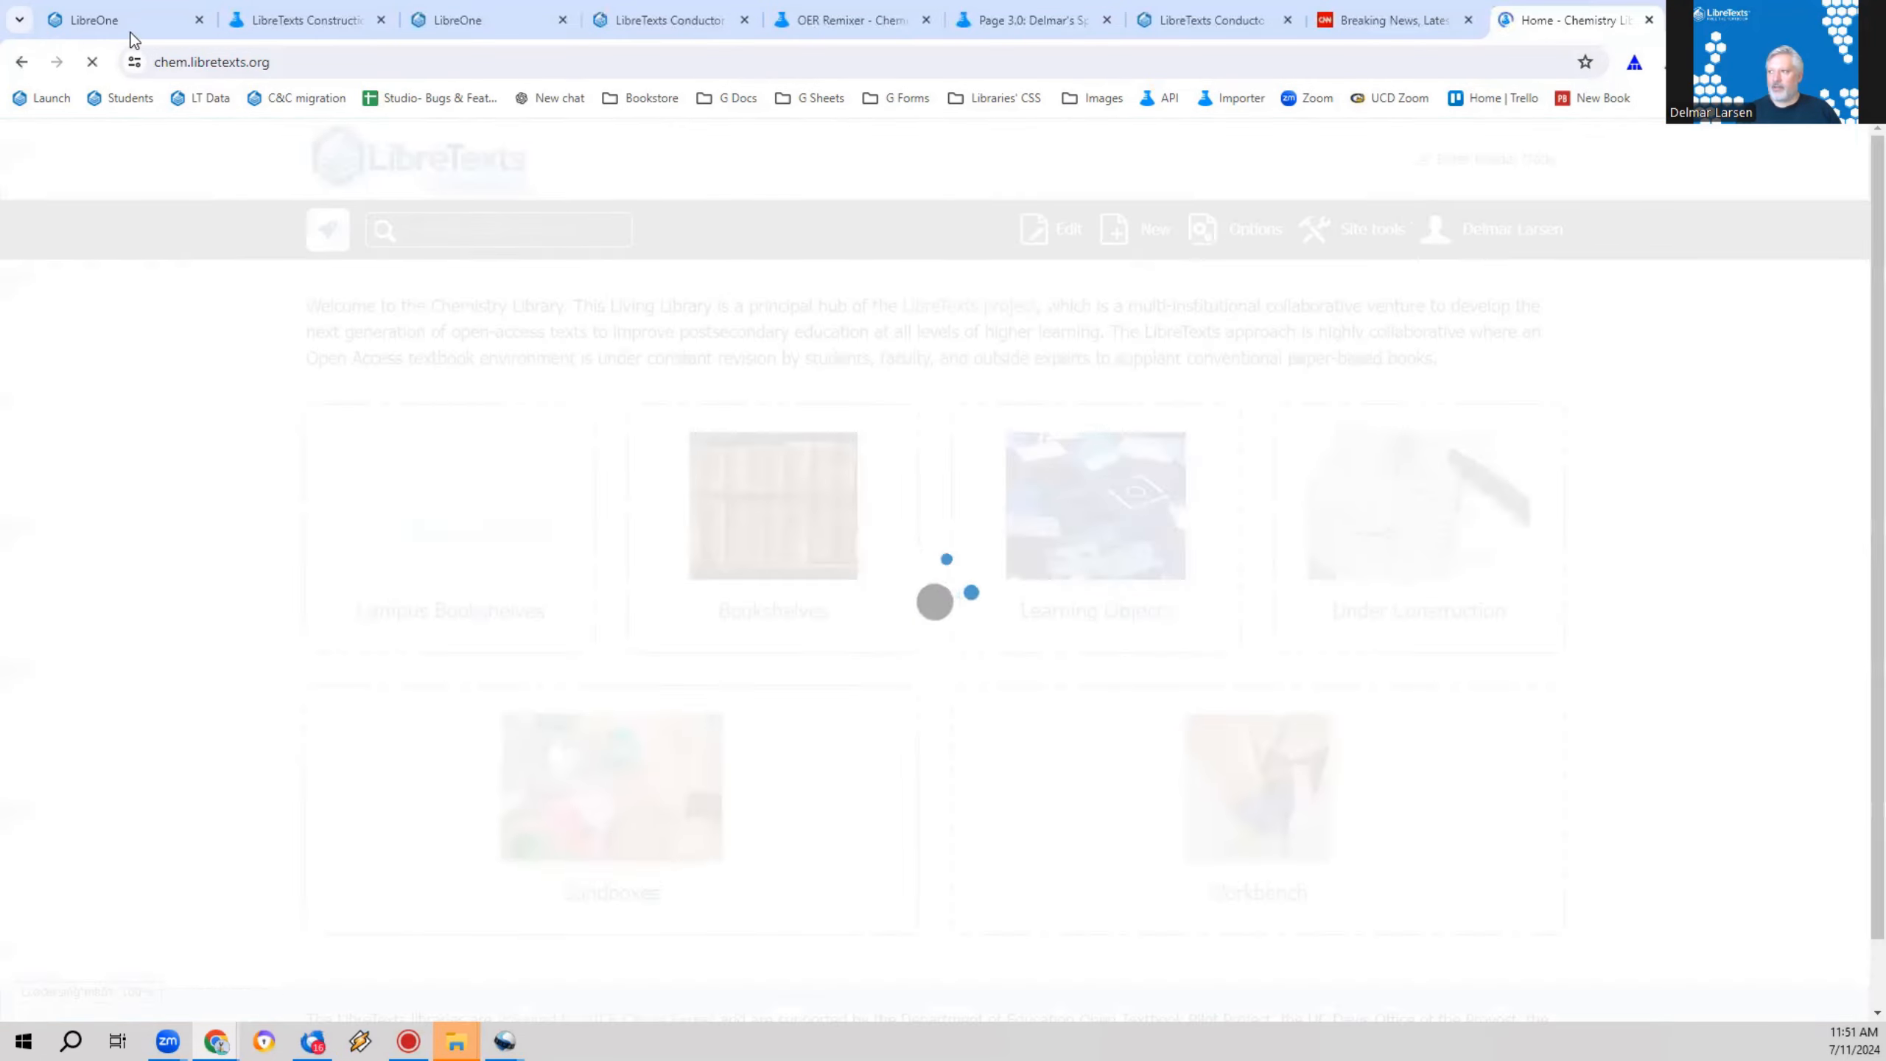
Step: Open the Campus Bookshelves, find "davis" on the page, and open the University of California Davis bookshelf
click(351, 588)
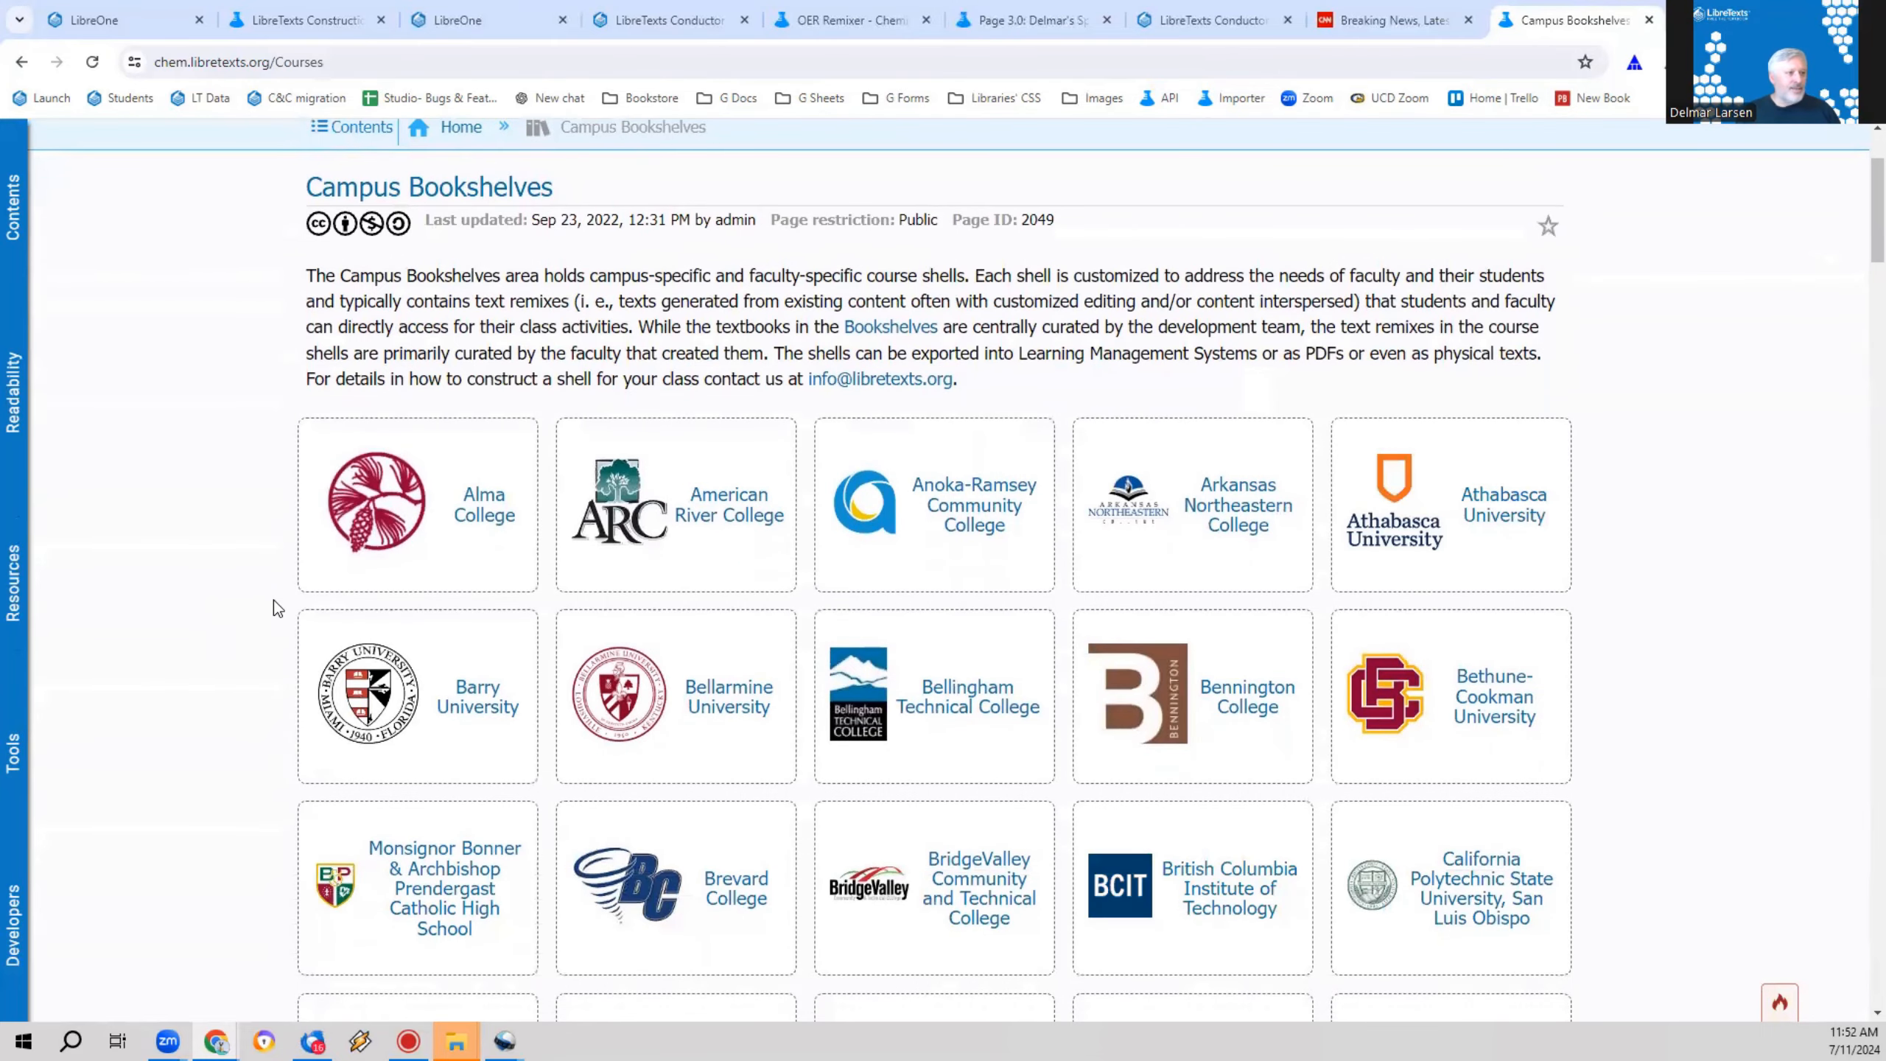
scroll(274, 600, down, 15)
scroll(281, 643, down, 15)
scroll(280, 644, down, 15)
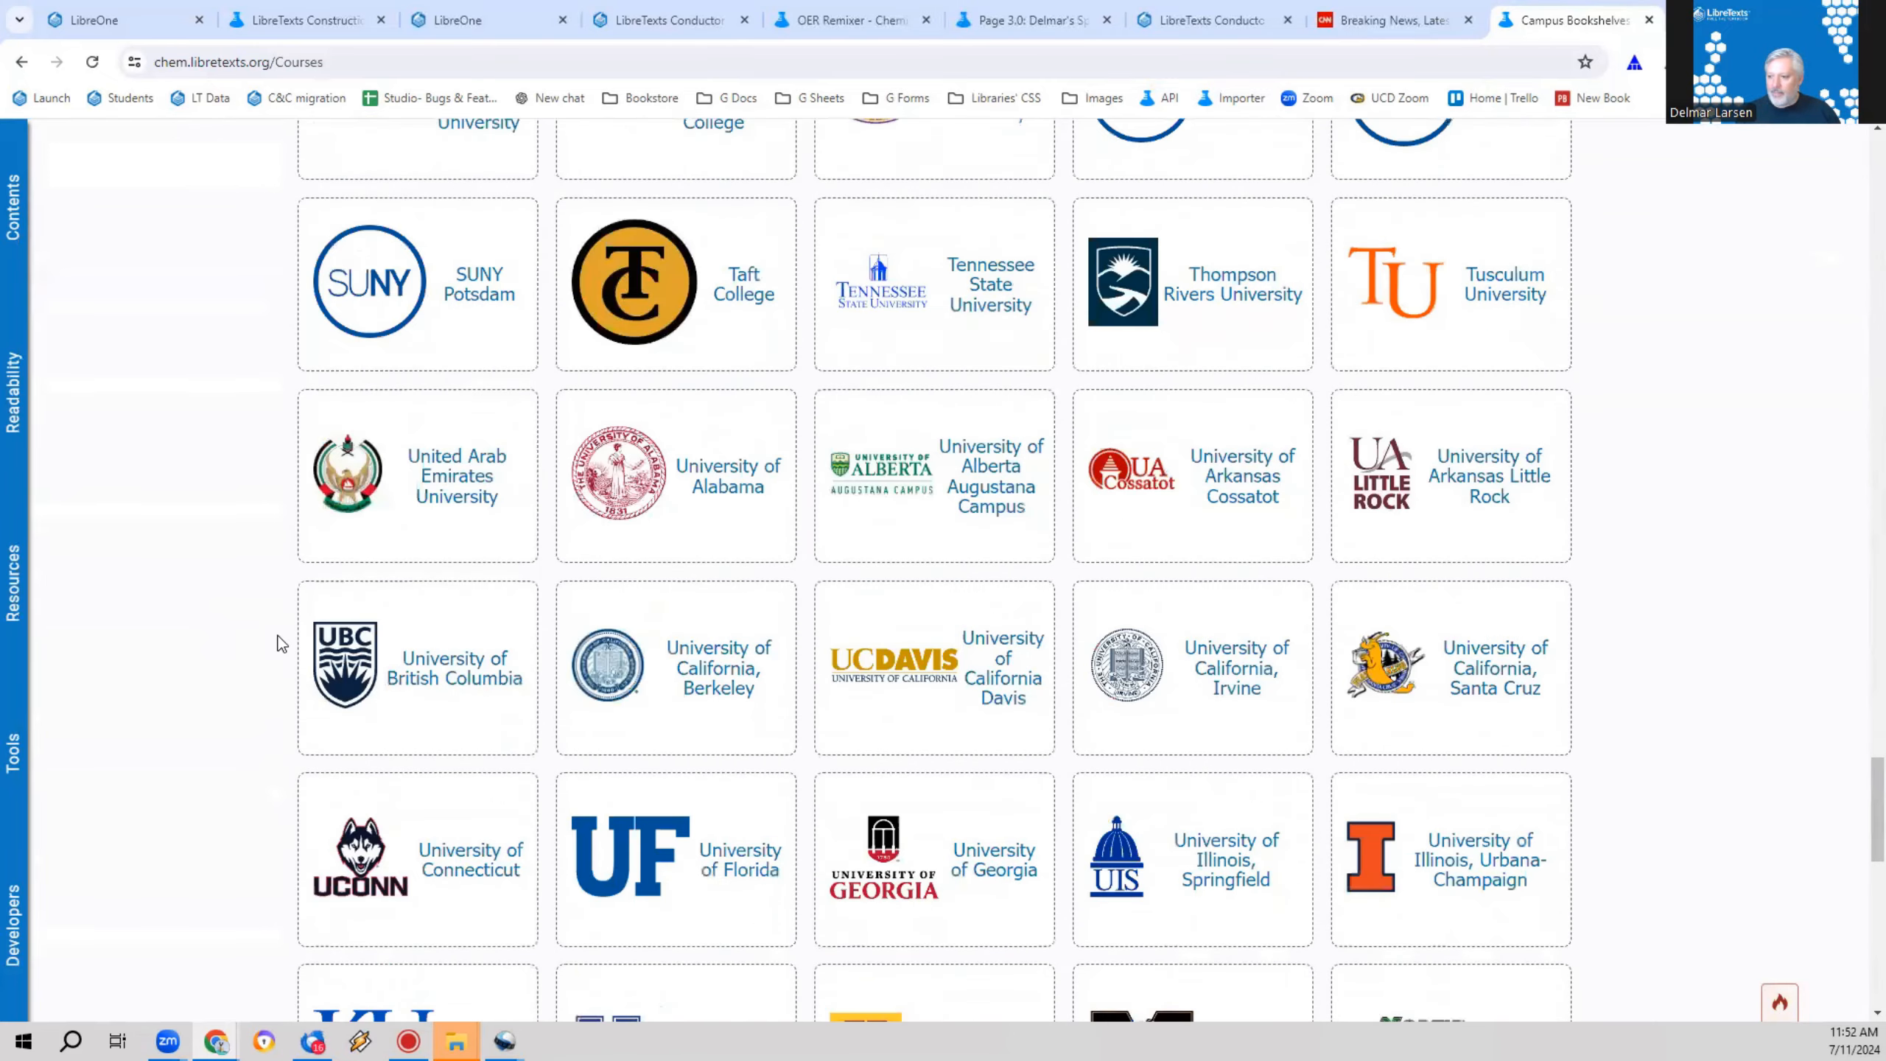
scroll(281, 643, down, 5)
key(ctrl+f)
text(davis)
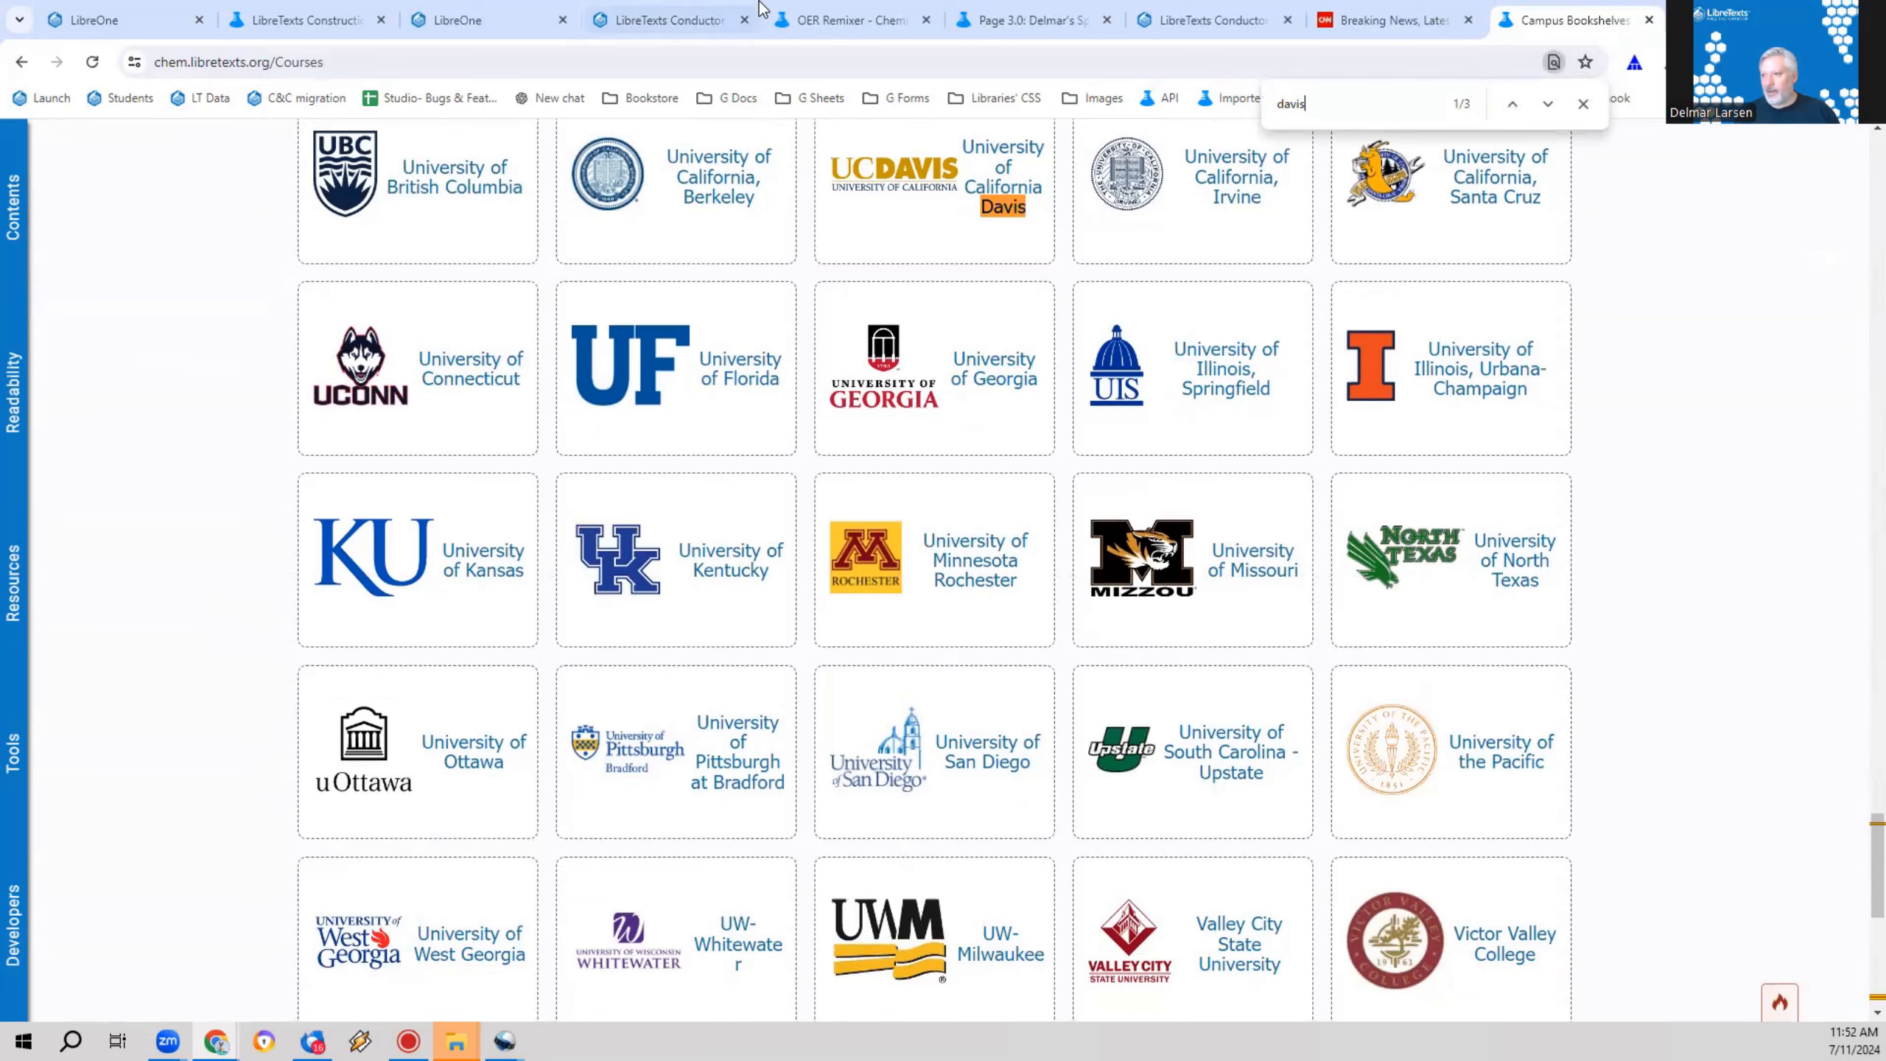
key(ctrl+Return)
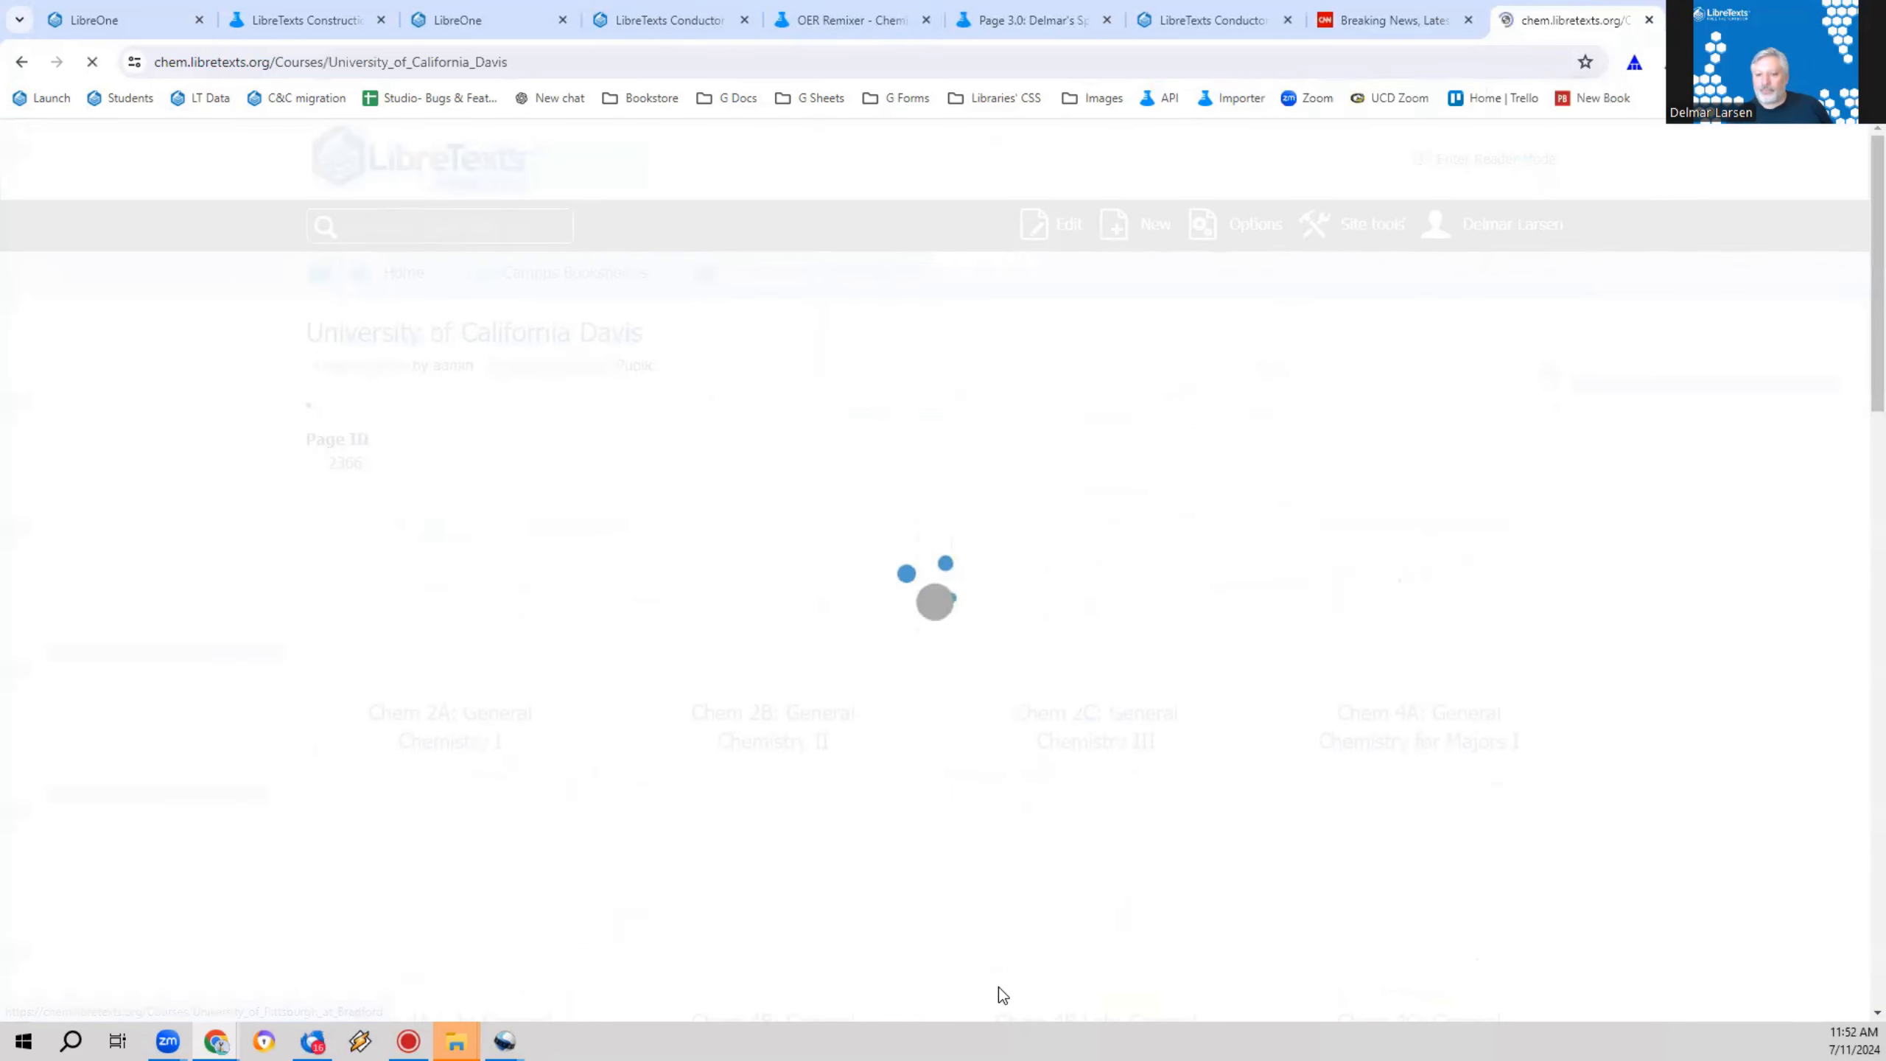
Step: Open Chem 110A: Physical Chemistry I and choose the presenter's own version of the course
scroll(724, 661, down, 10)
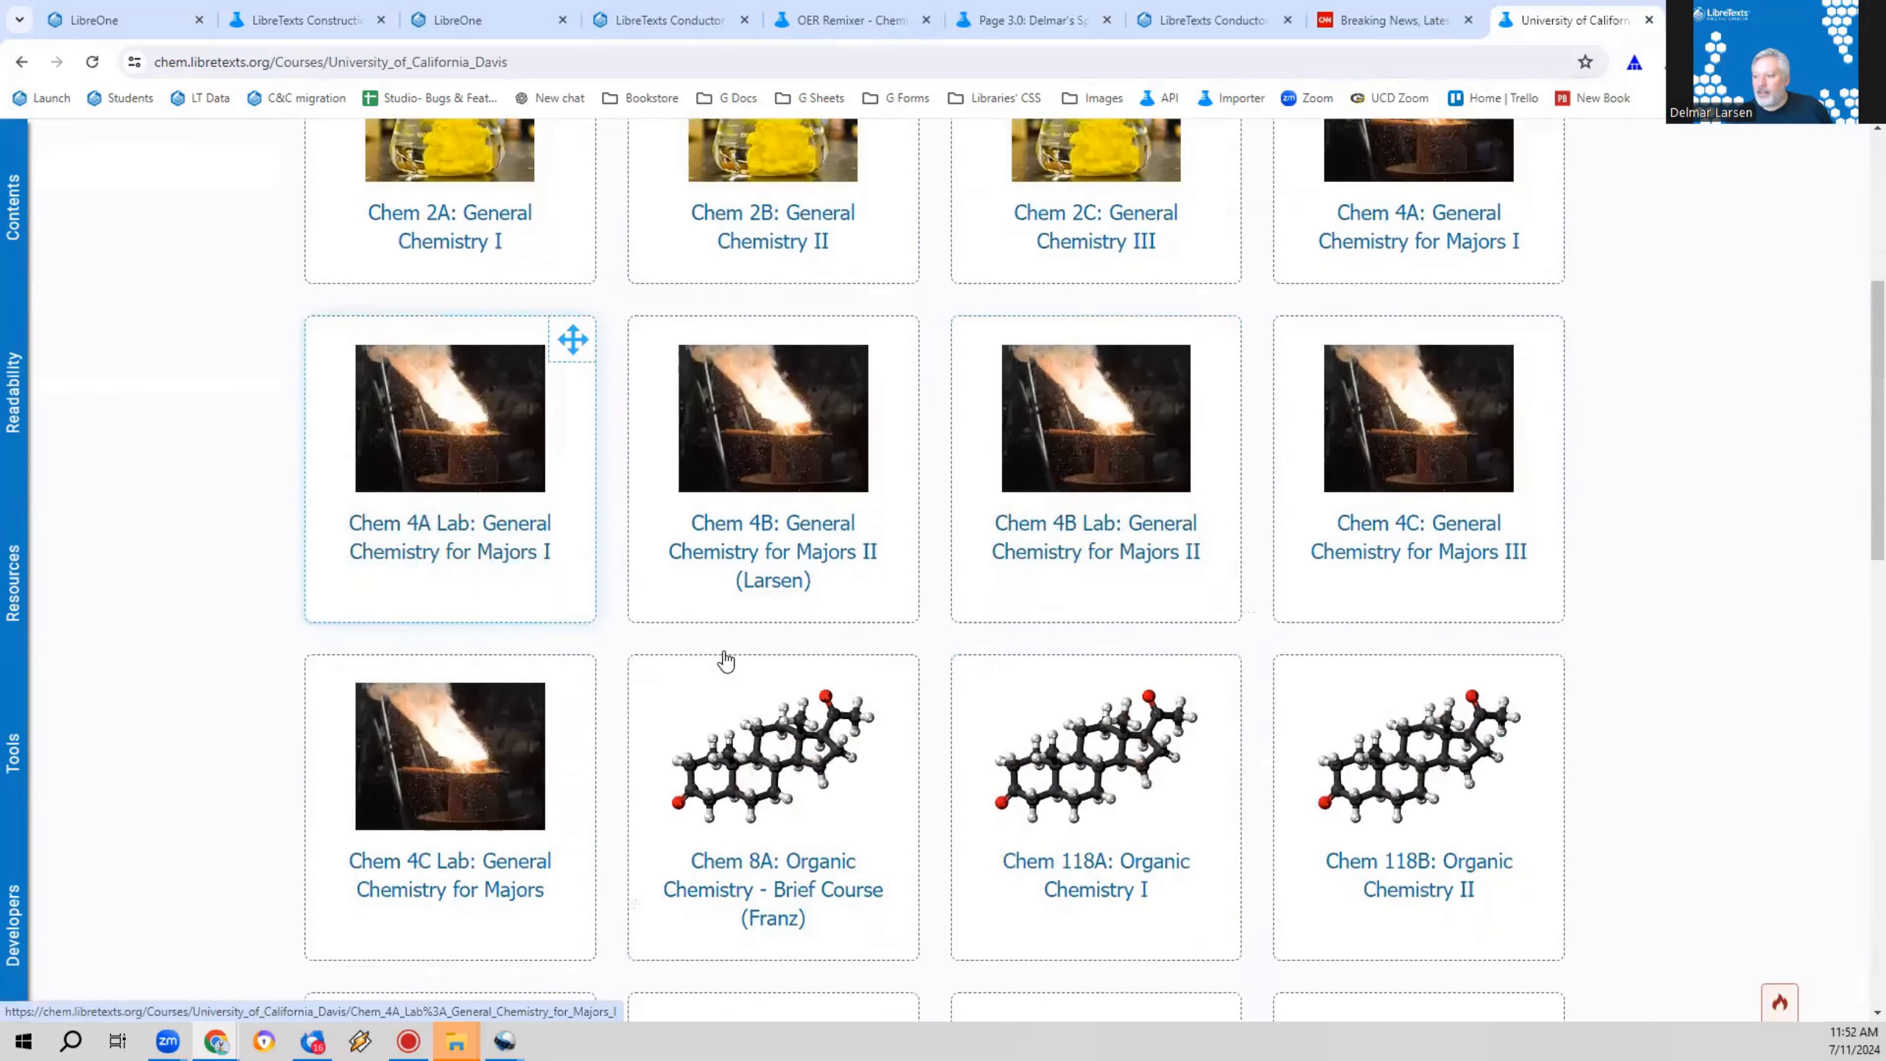
scroll(862, 705, down, 4)
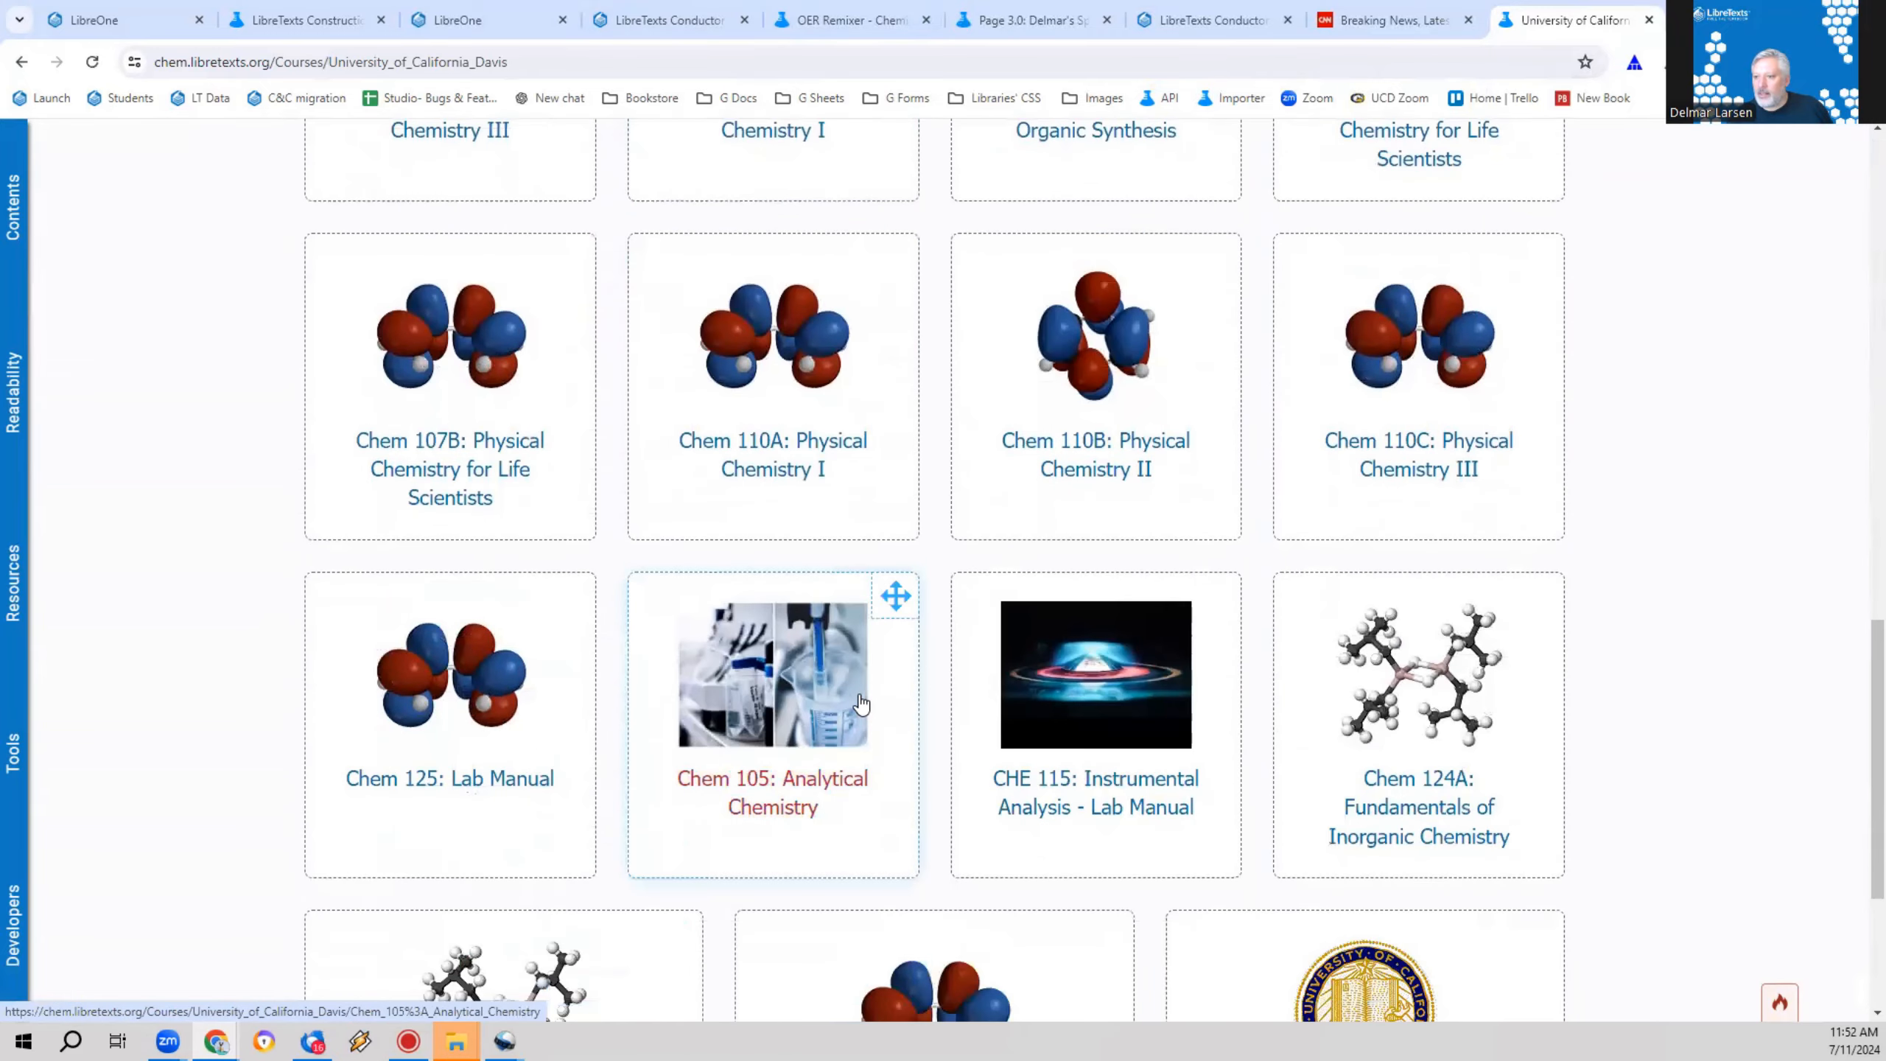
click(735, 328)
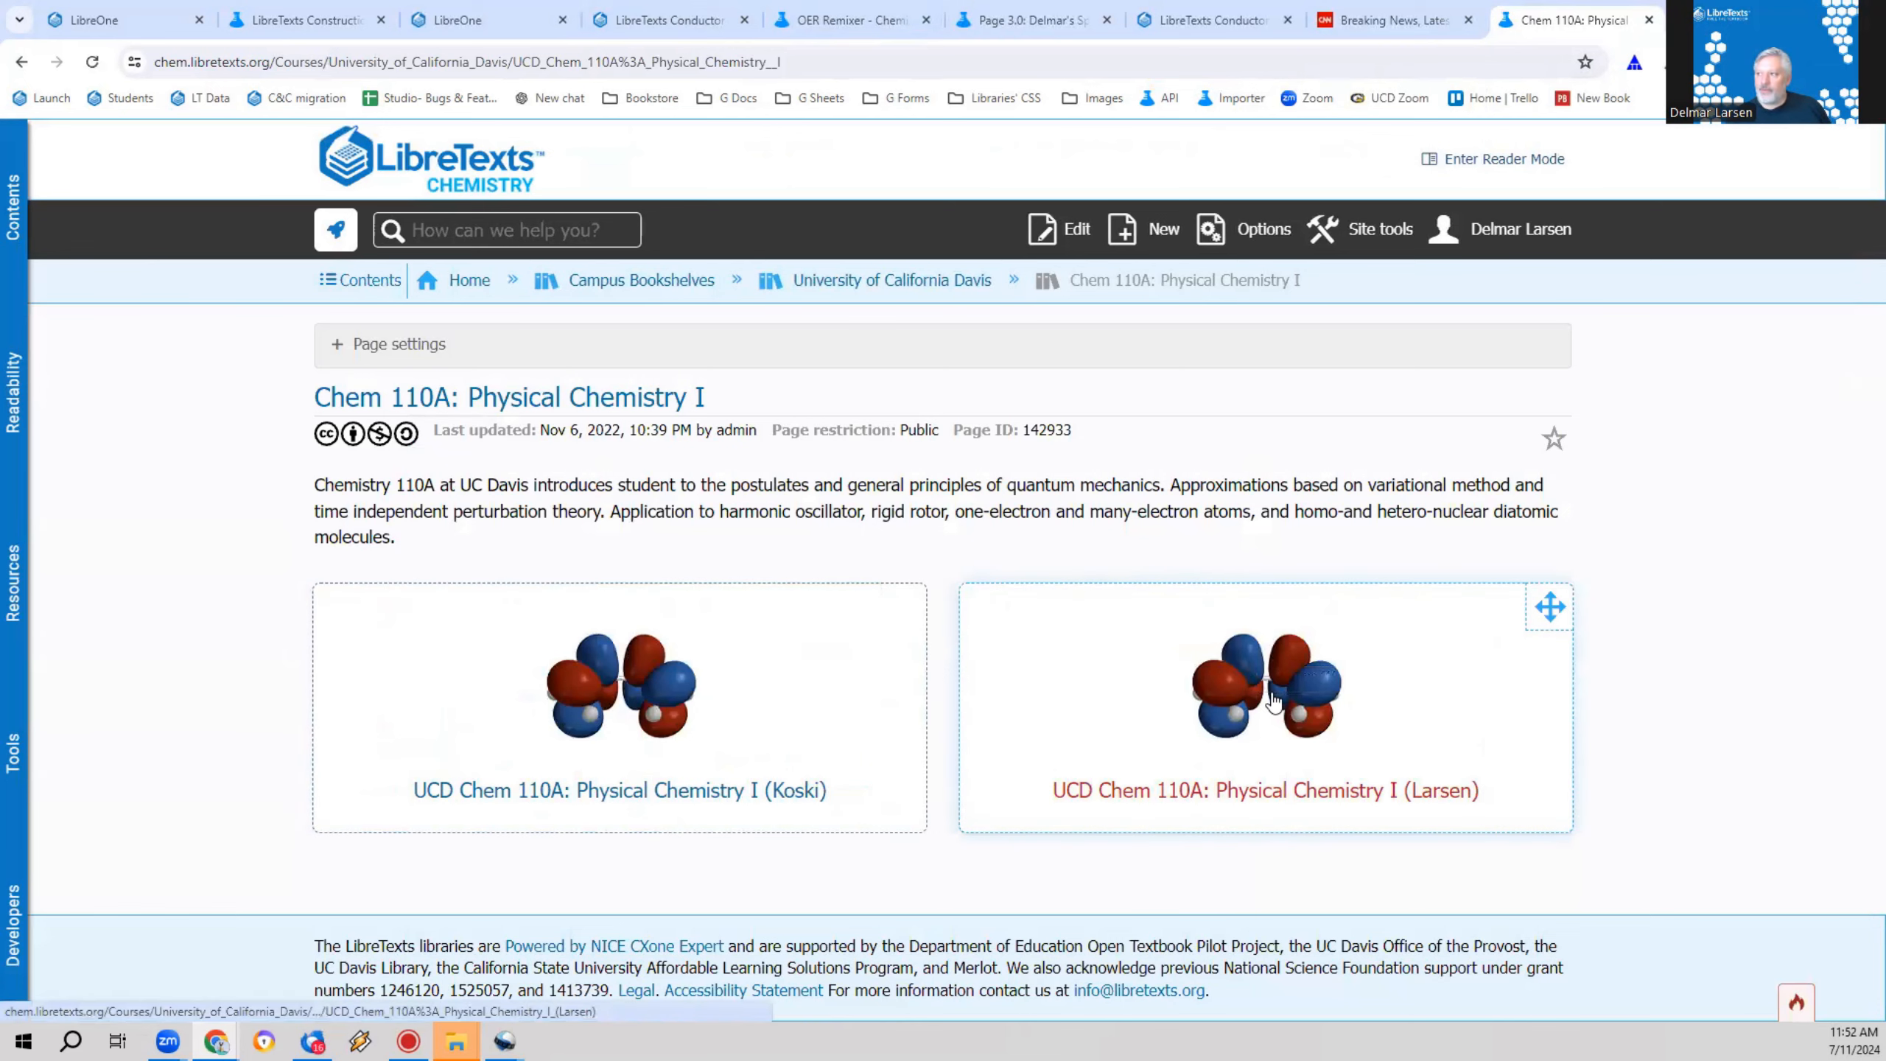
click(1102, 721)
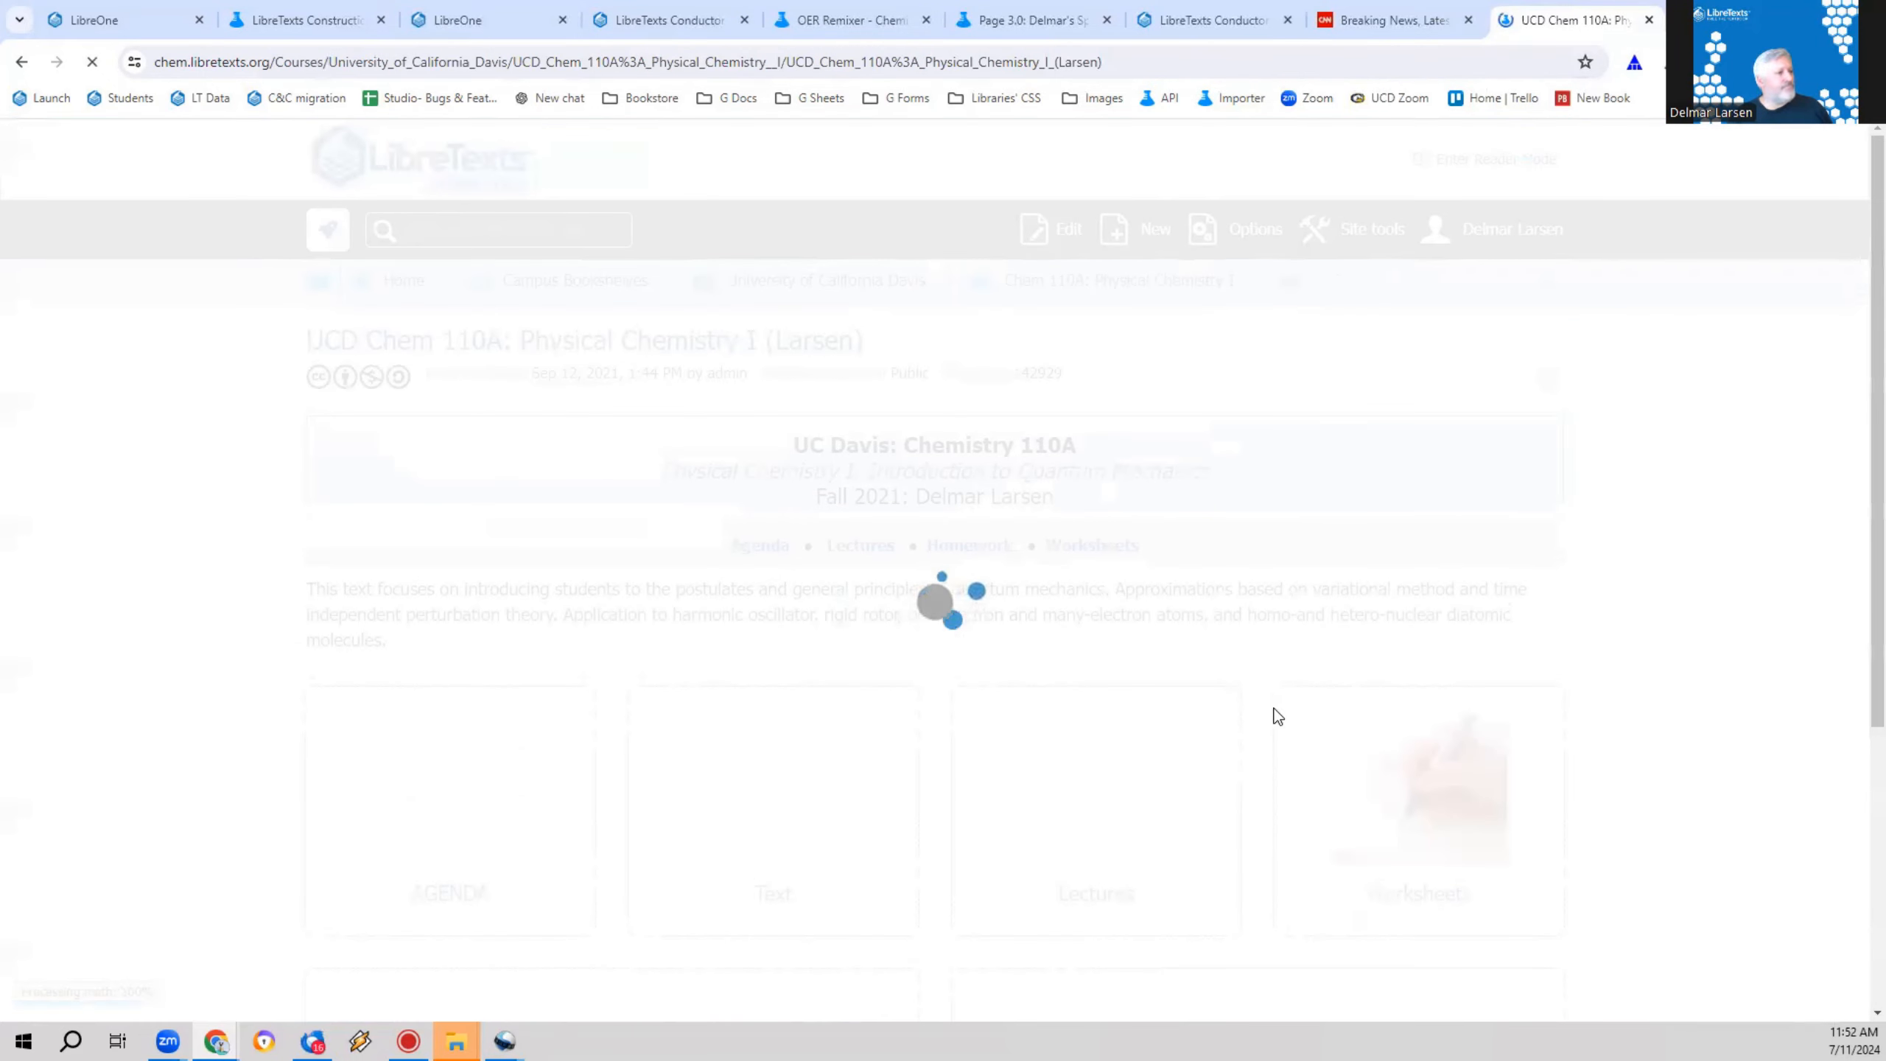
Step: From the course Text, go to chapter 3 and open 3.I.2: Particle in an Infinite Potential Box (Python Notebook)
scroll(964, 615, down, 3)
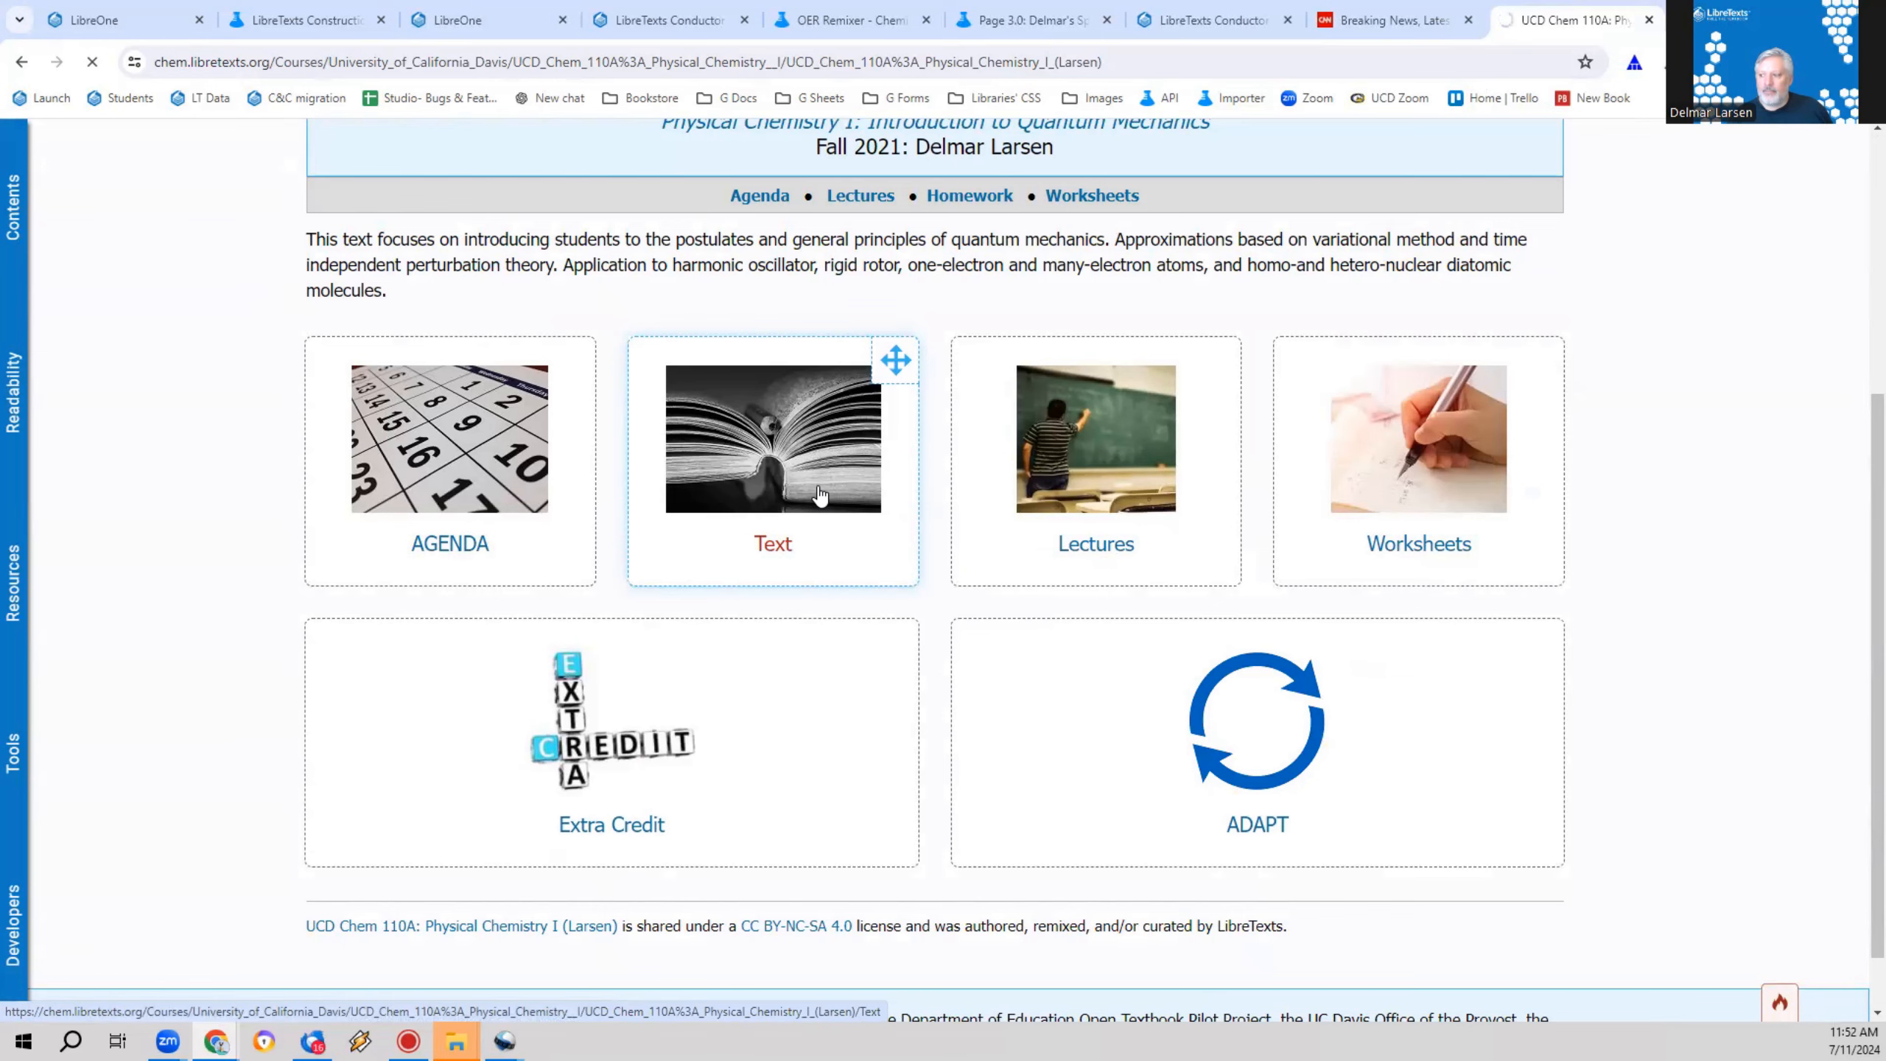
click(820, 495)
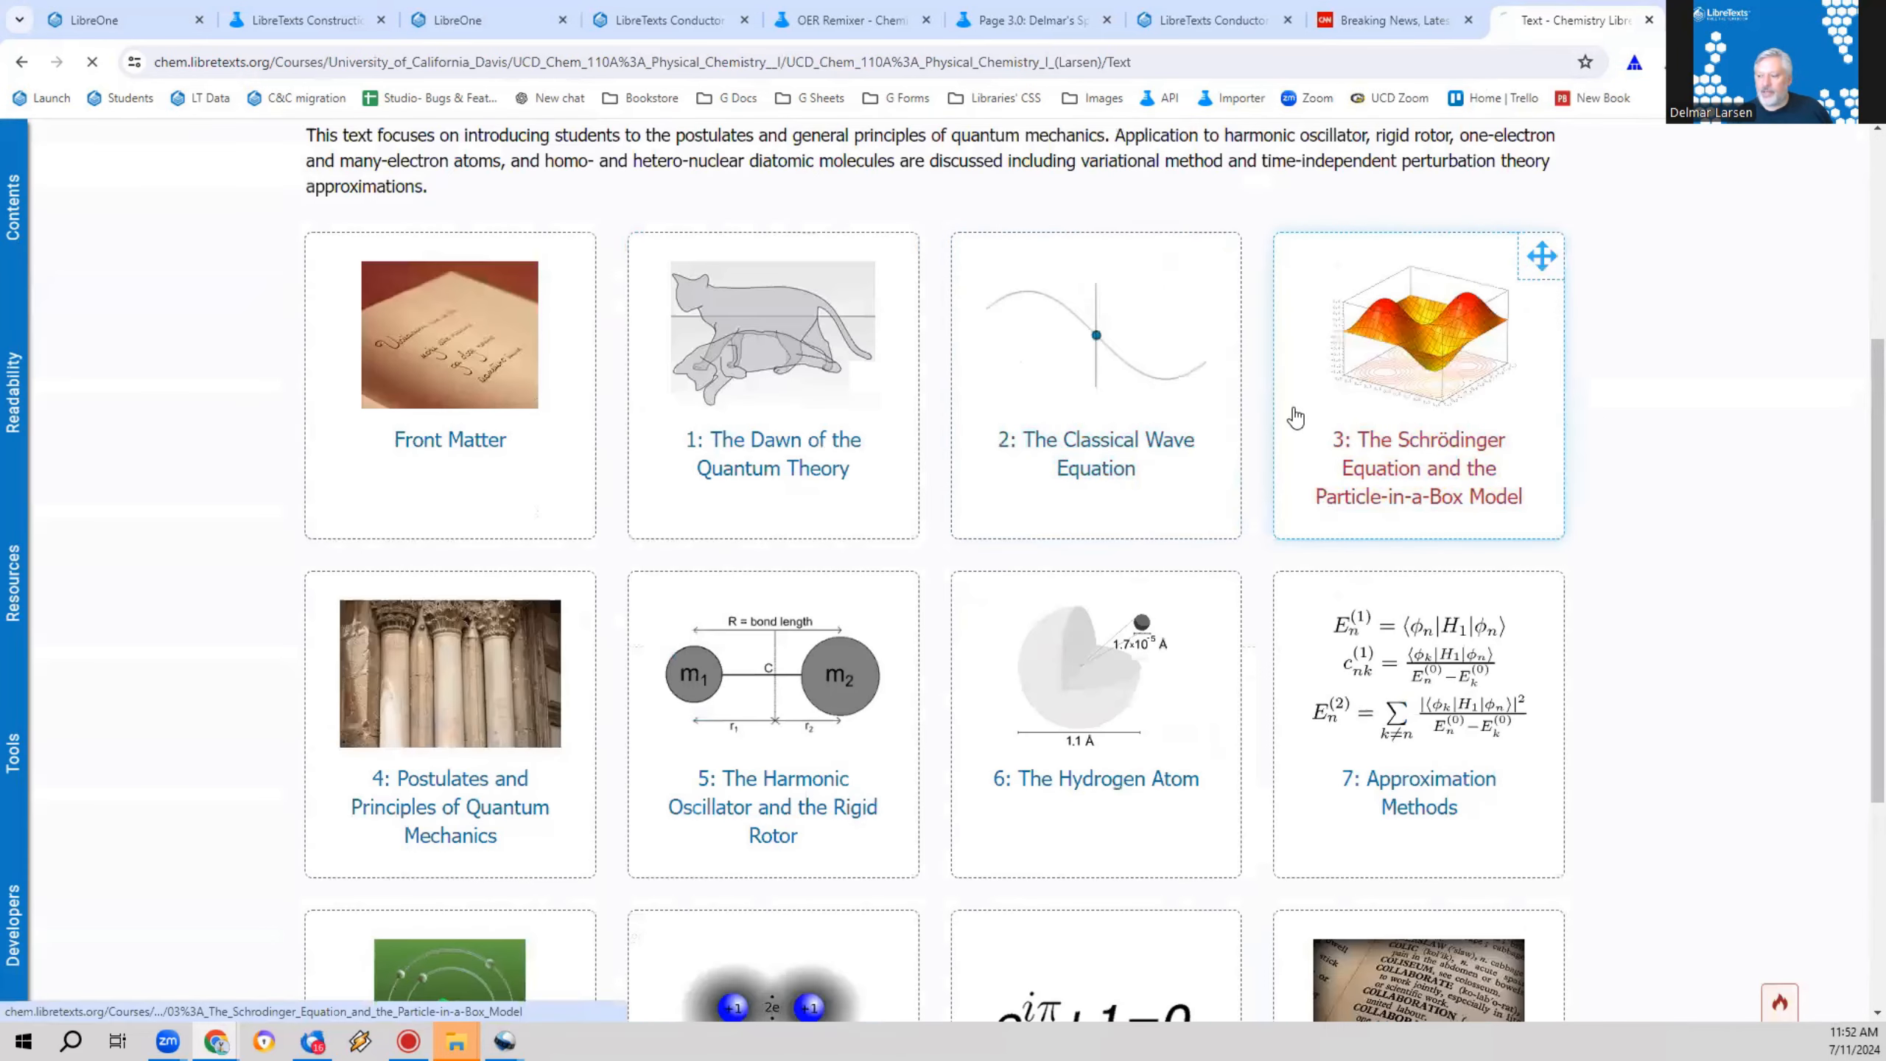
click(1389, 498)
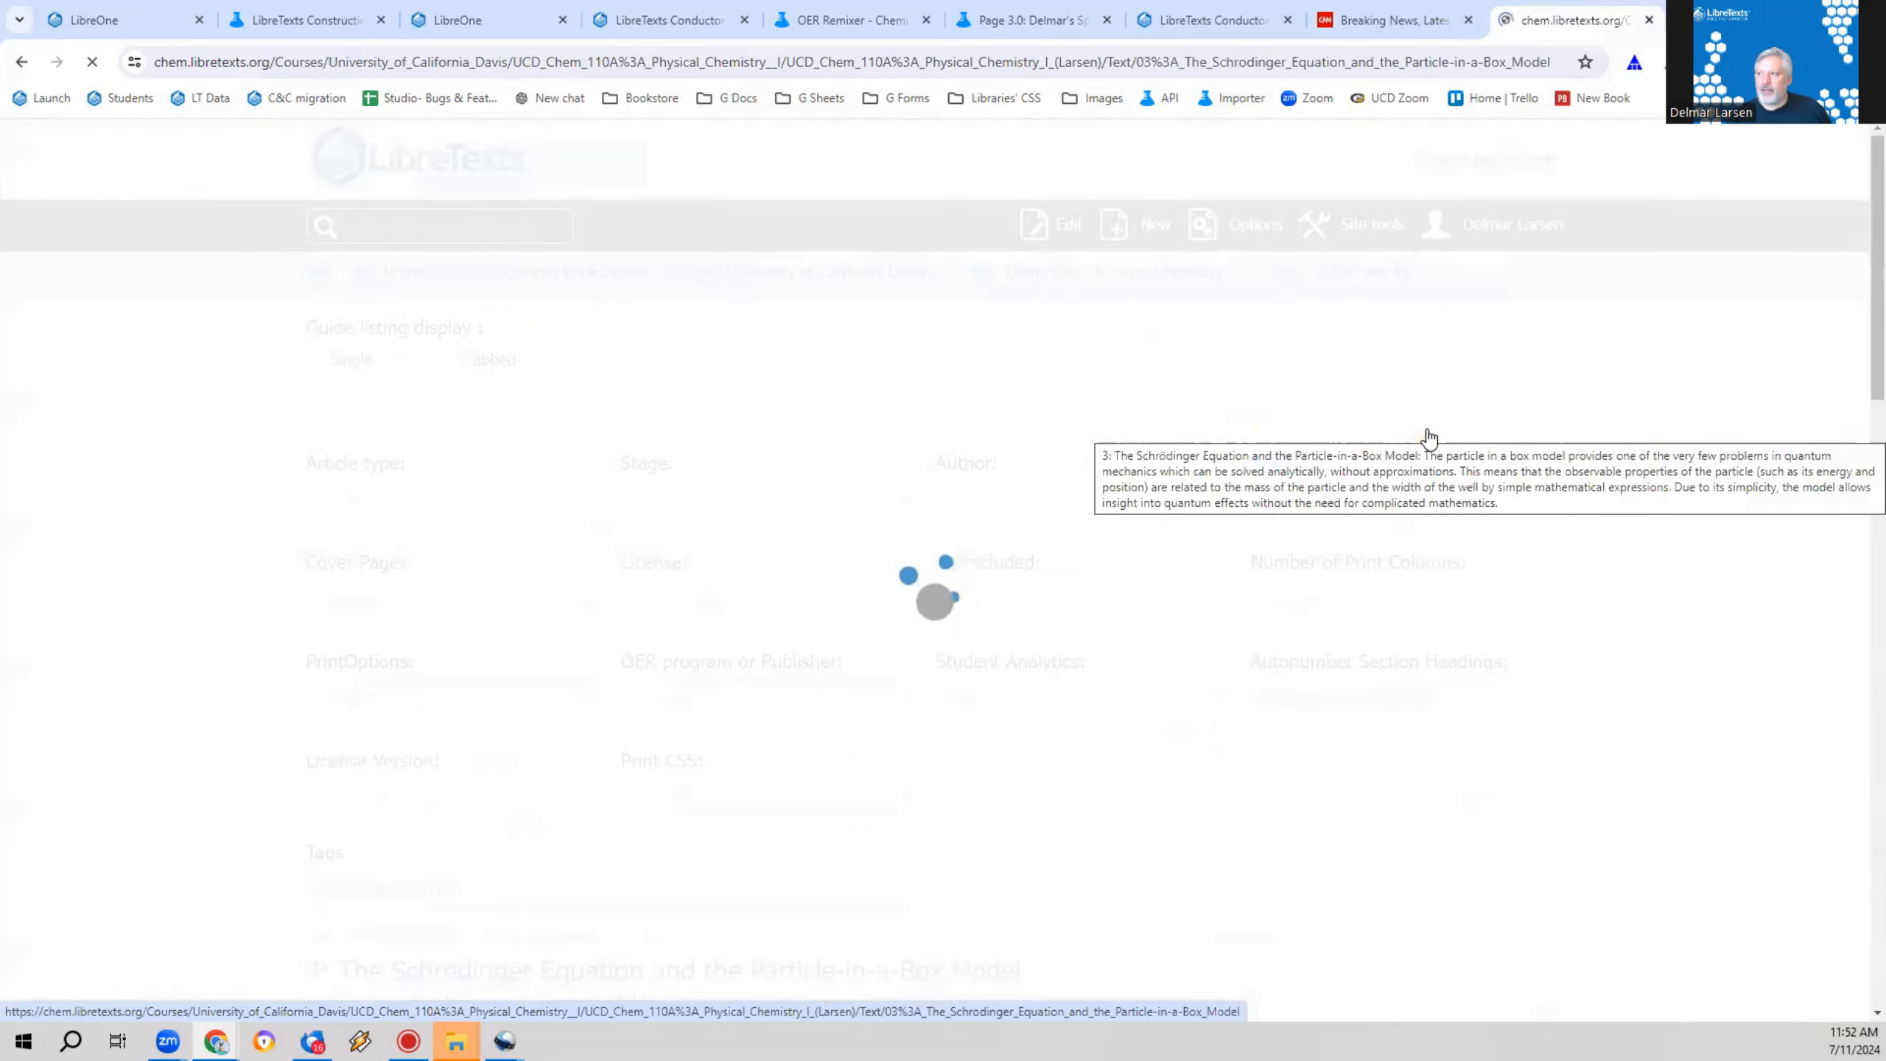
scroll(843, 653, down, 15)
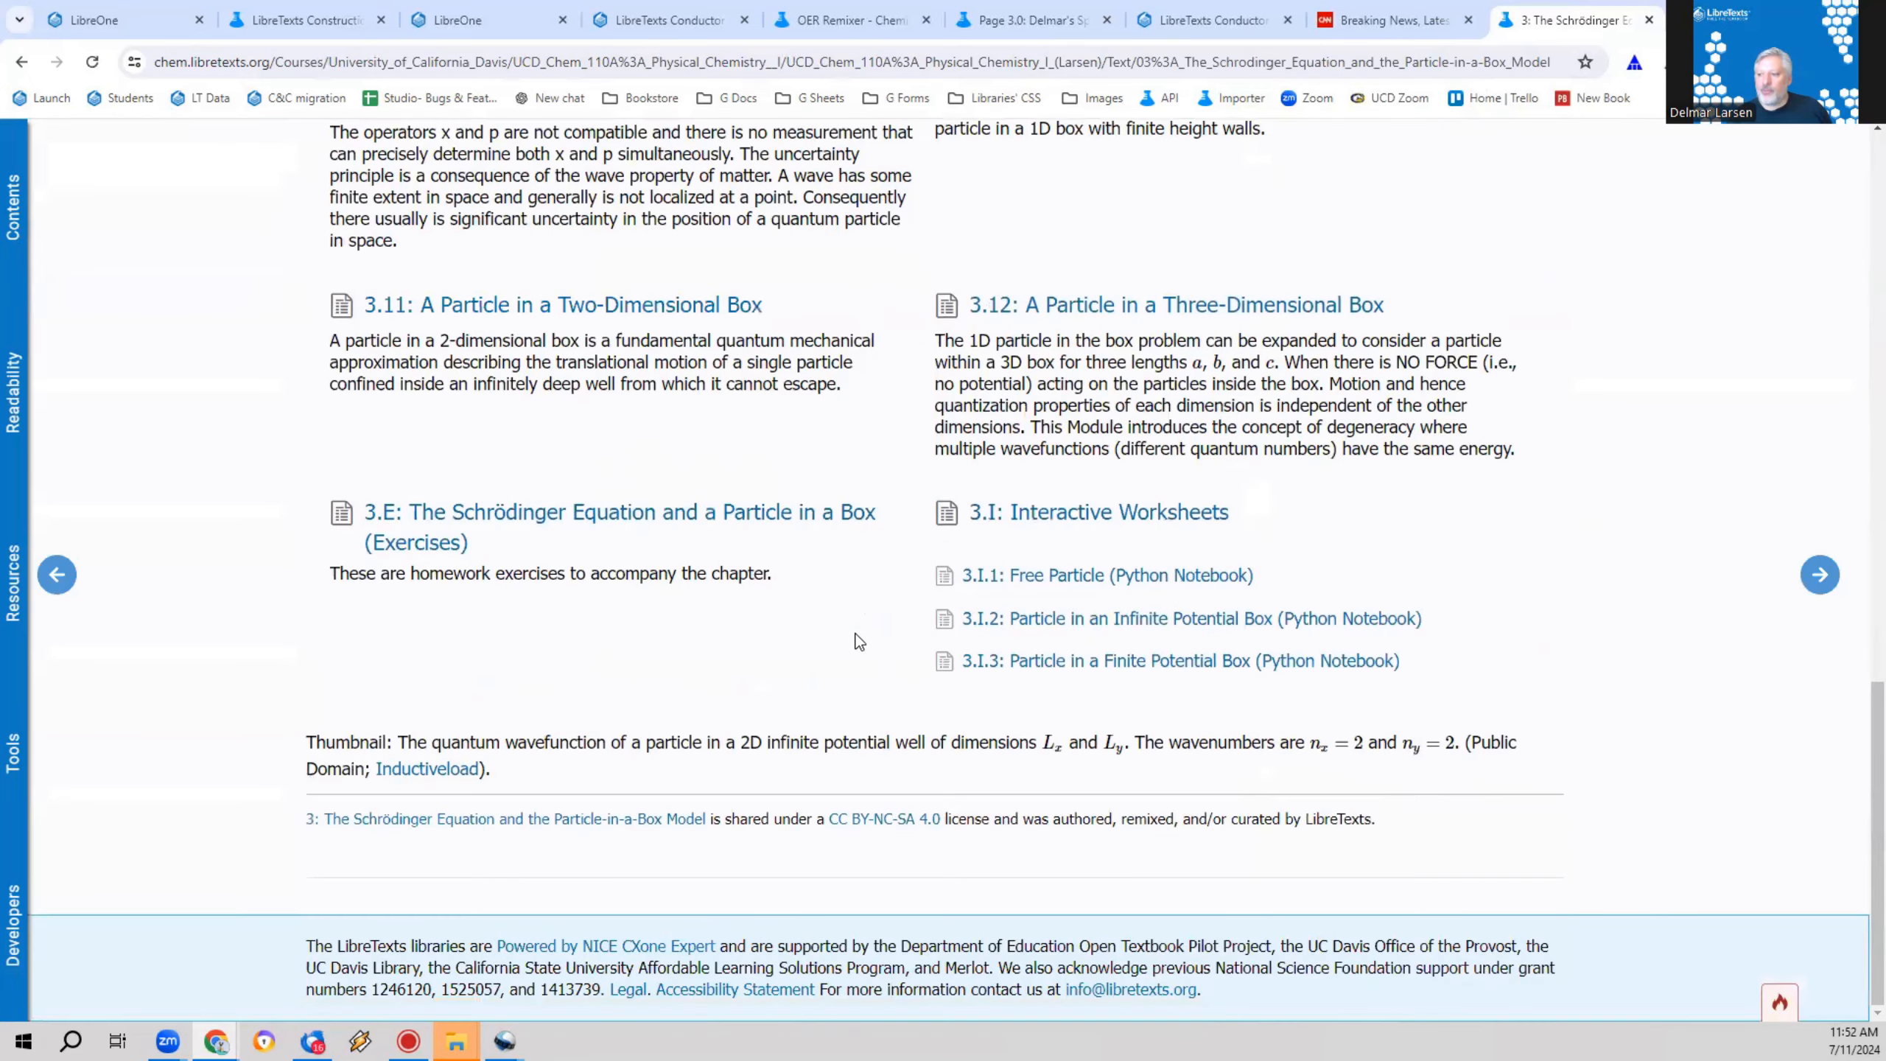
click(1092, 634)
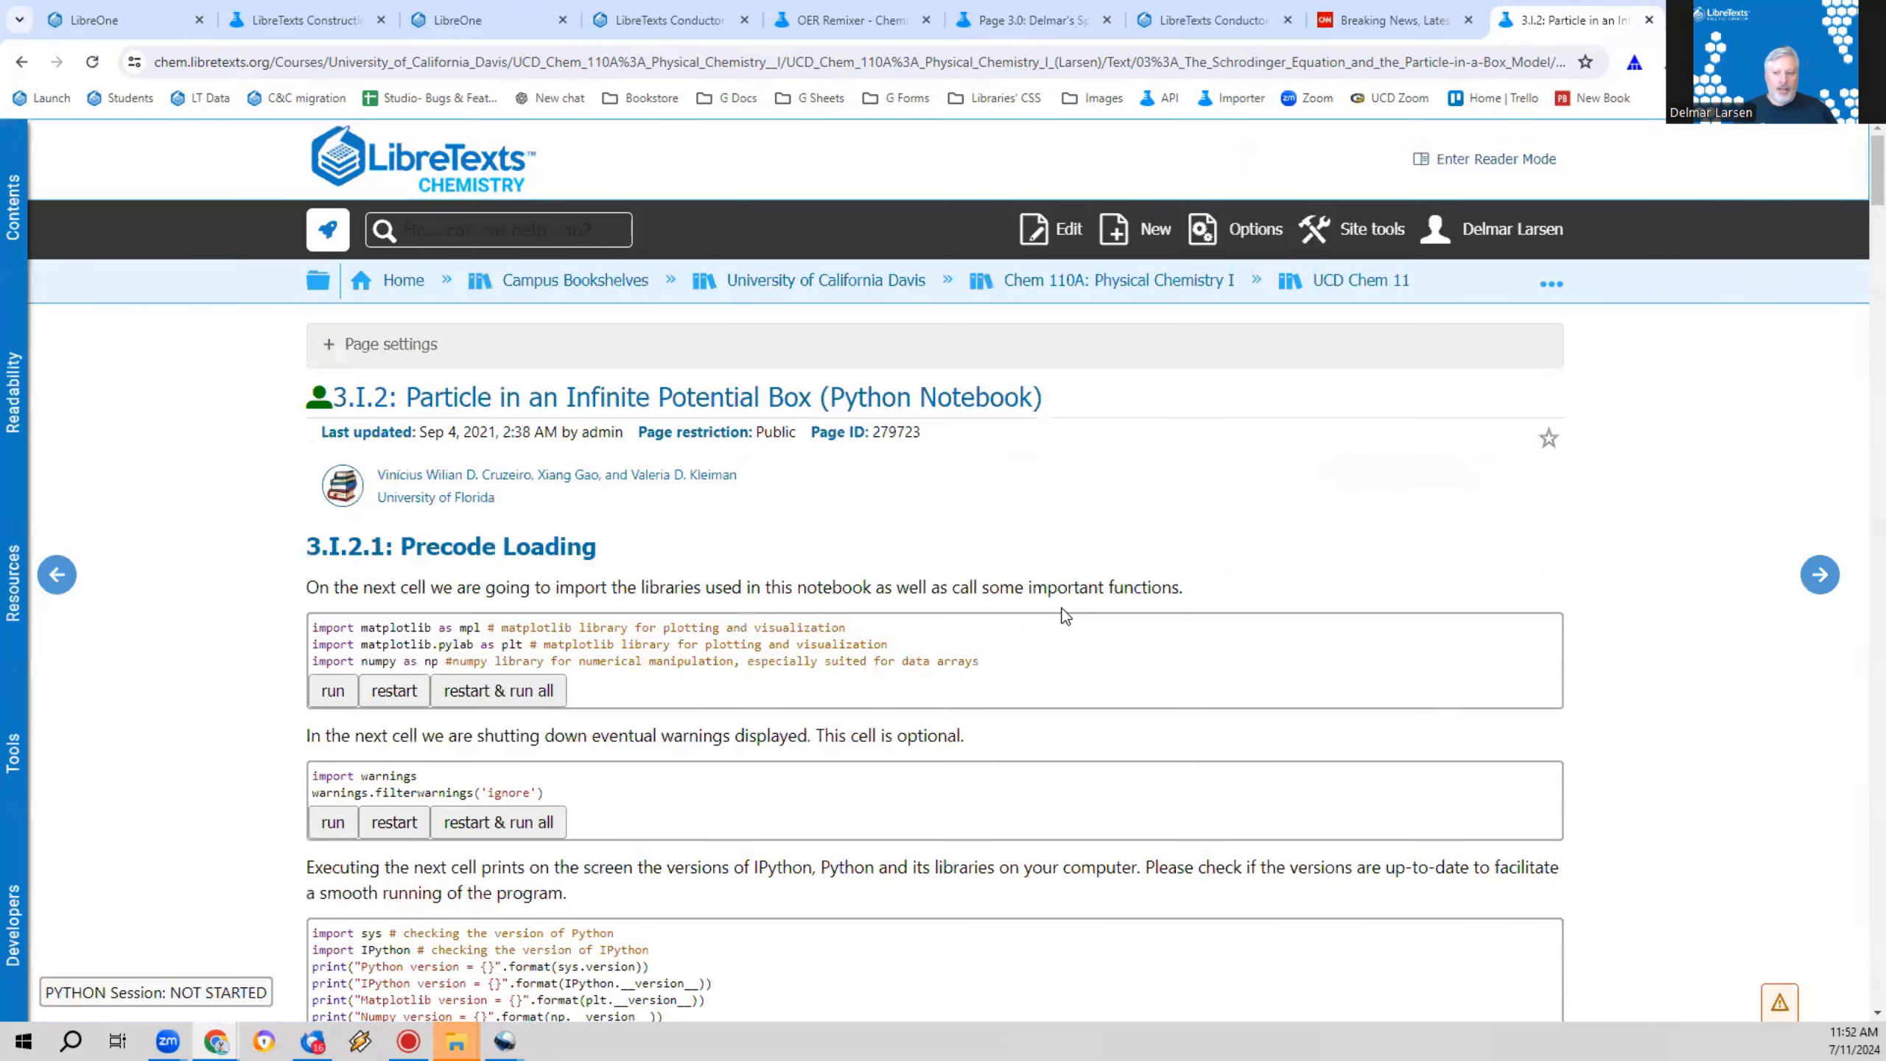
Step: Run the four Precode Loading cells: library imports, warnings filter, version printout and %matplotlib inline
scroll(1038, 594, down, 5)
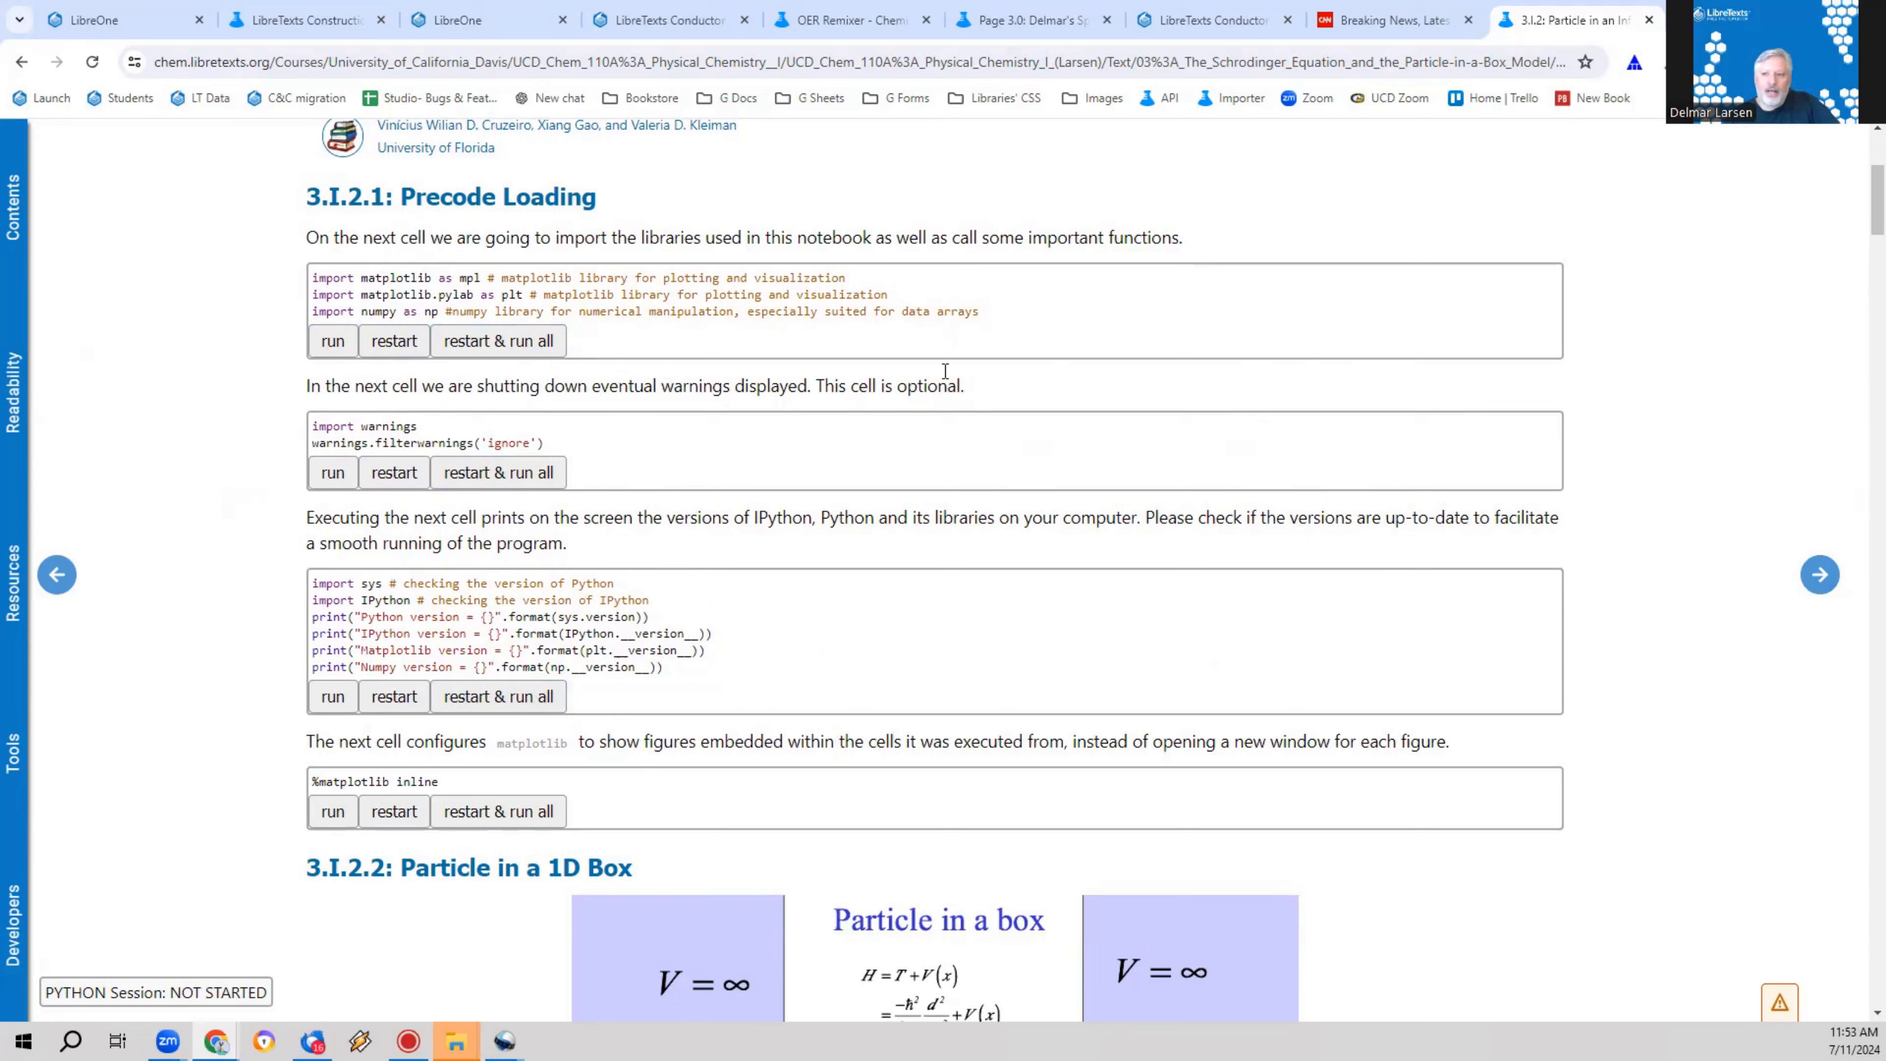
click(332, 340)
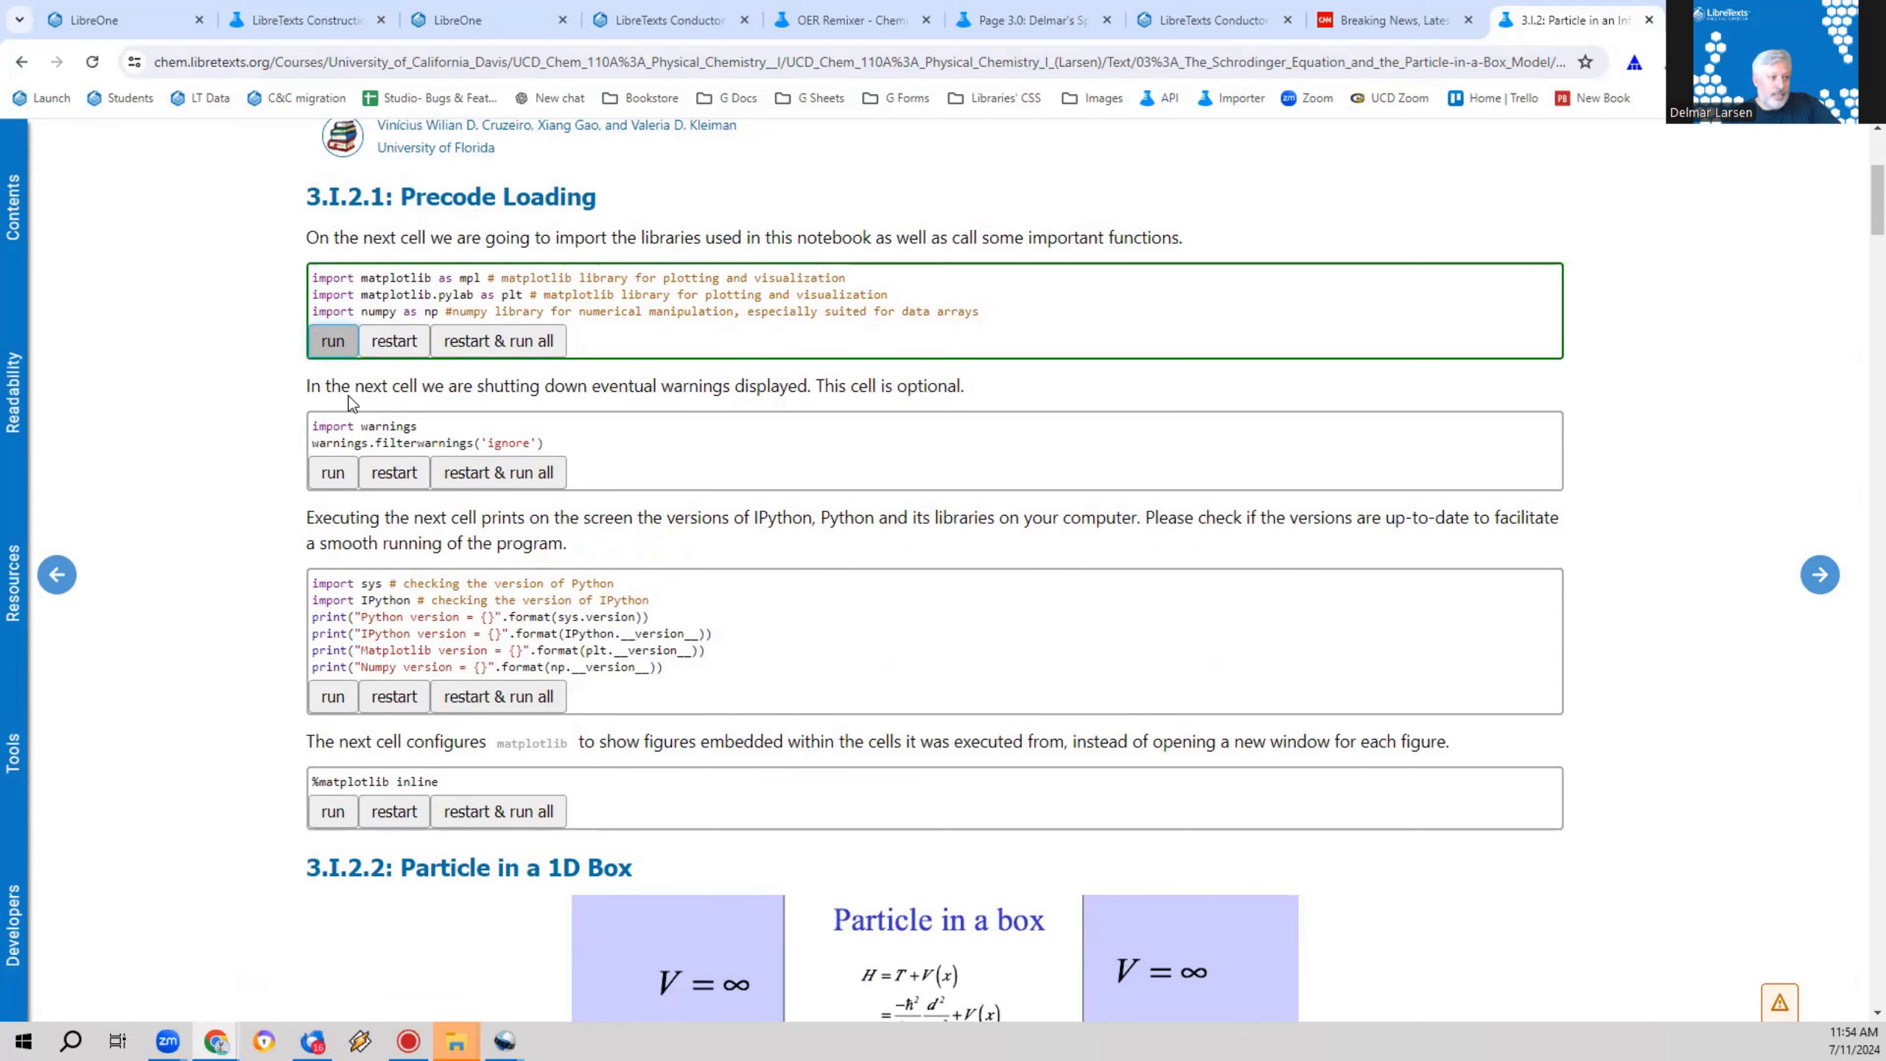
click(334, 472)
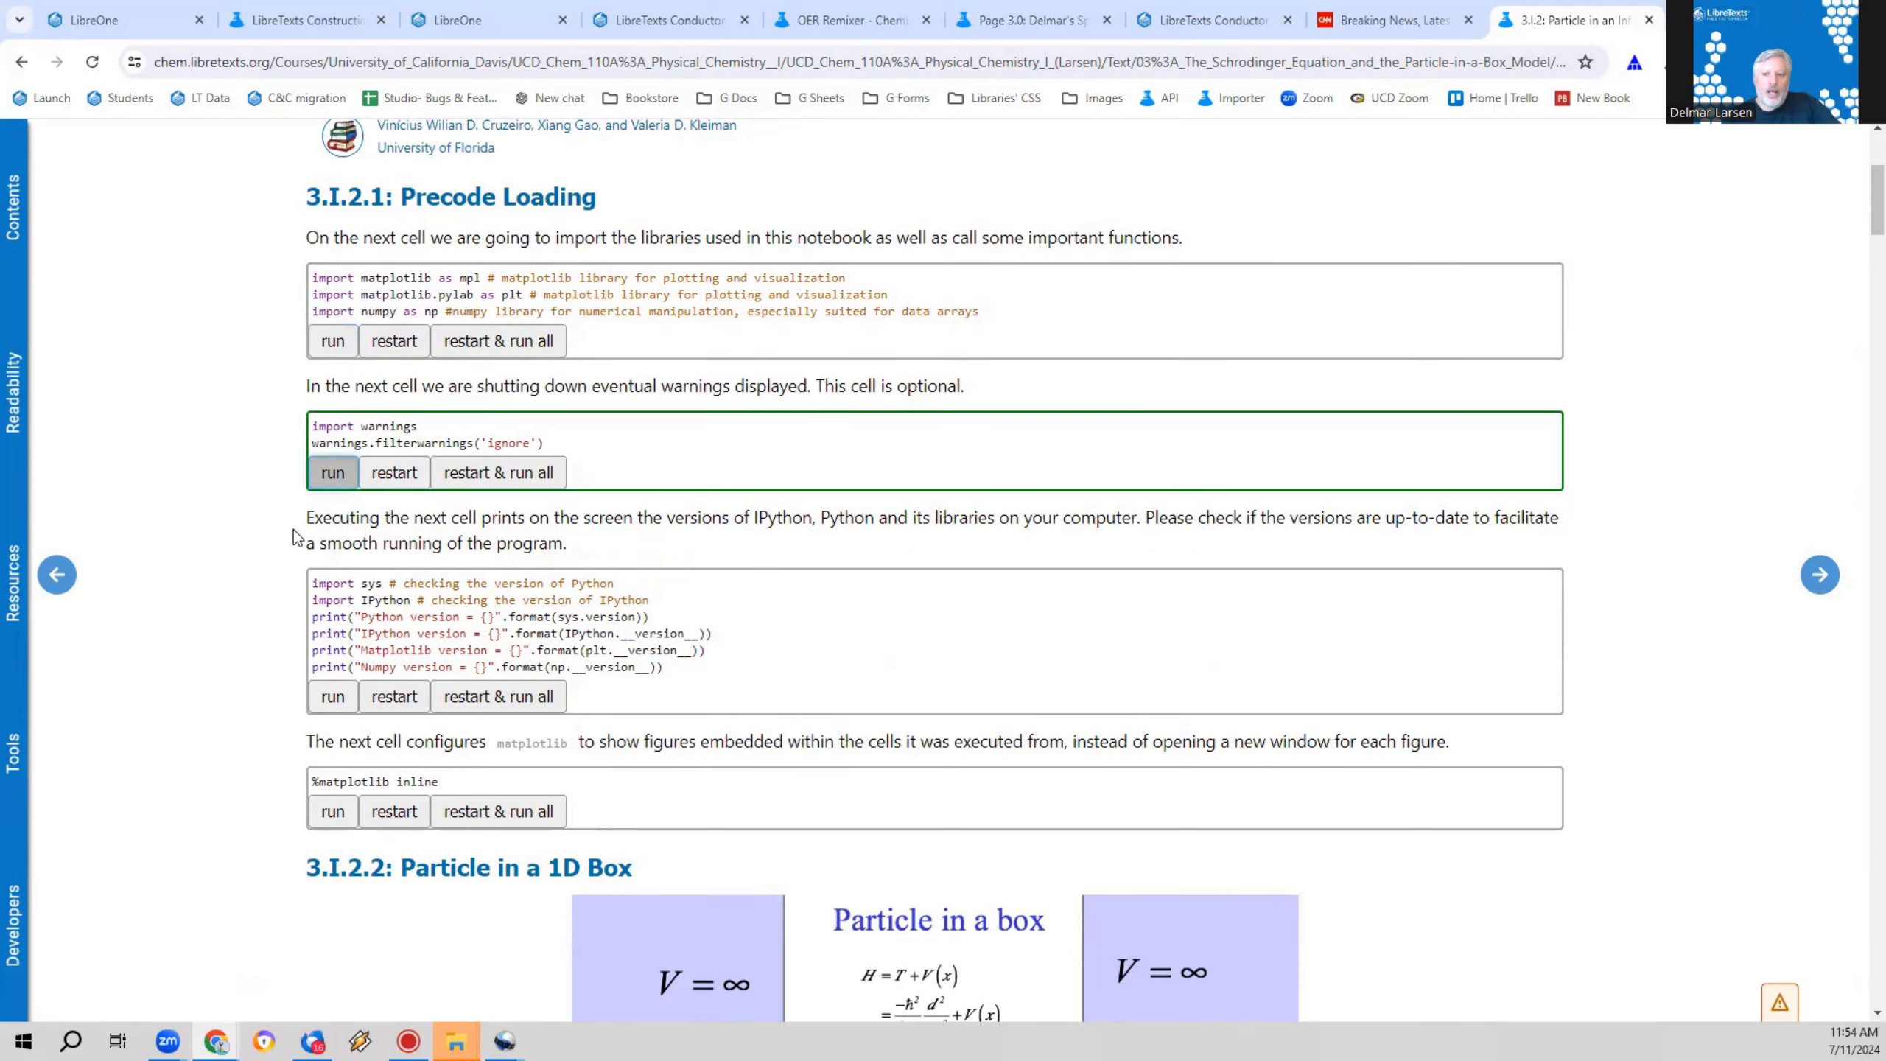
scroll(293, 528, down, 1)
click(334, 599)
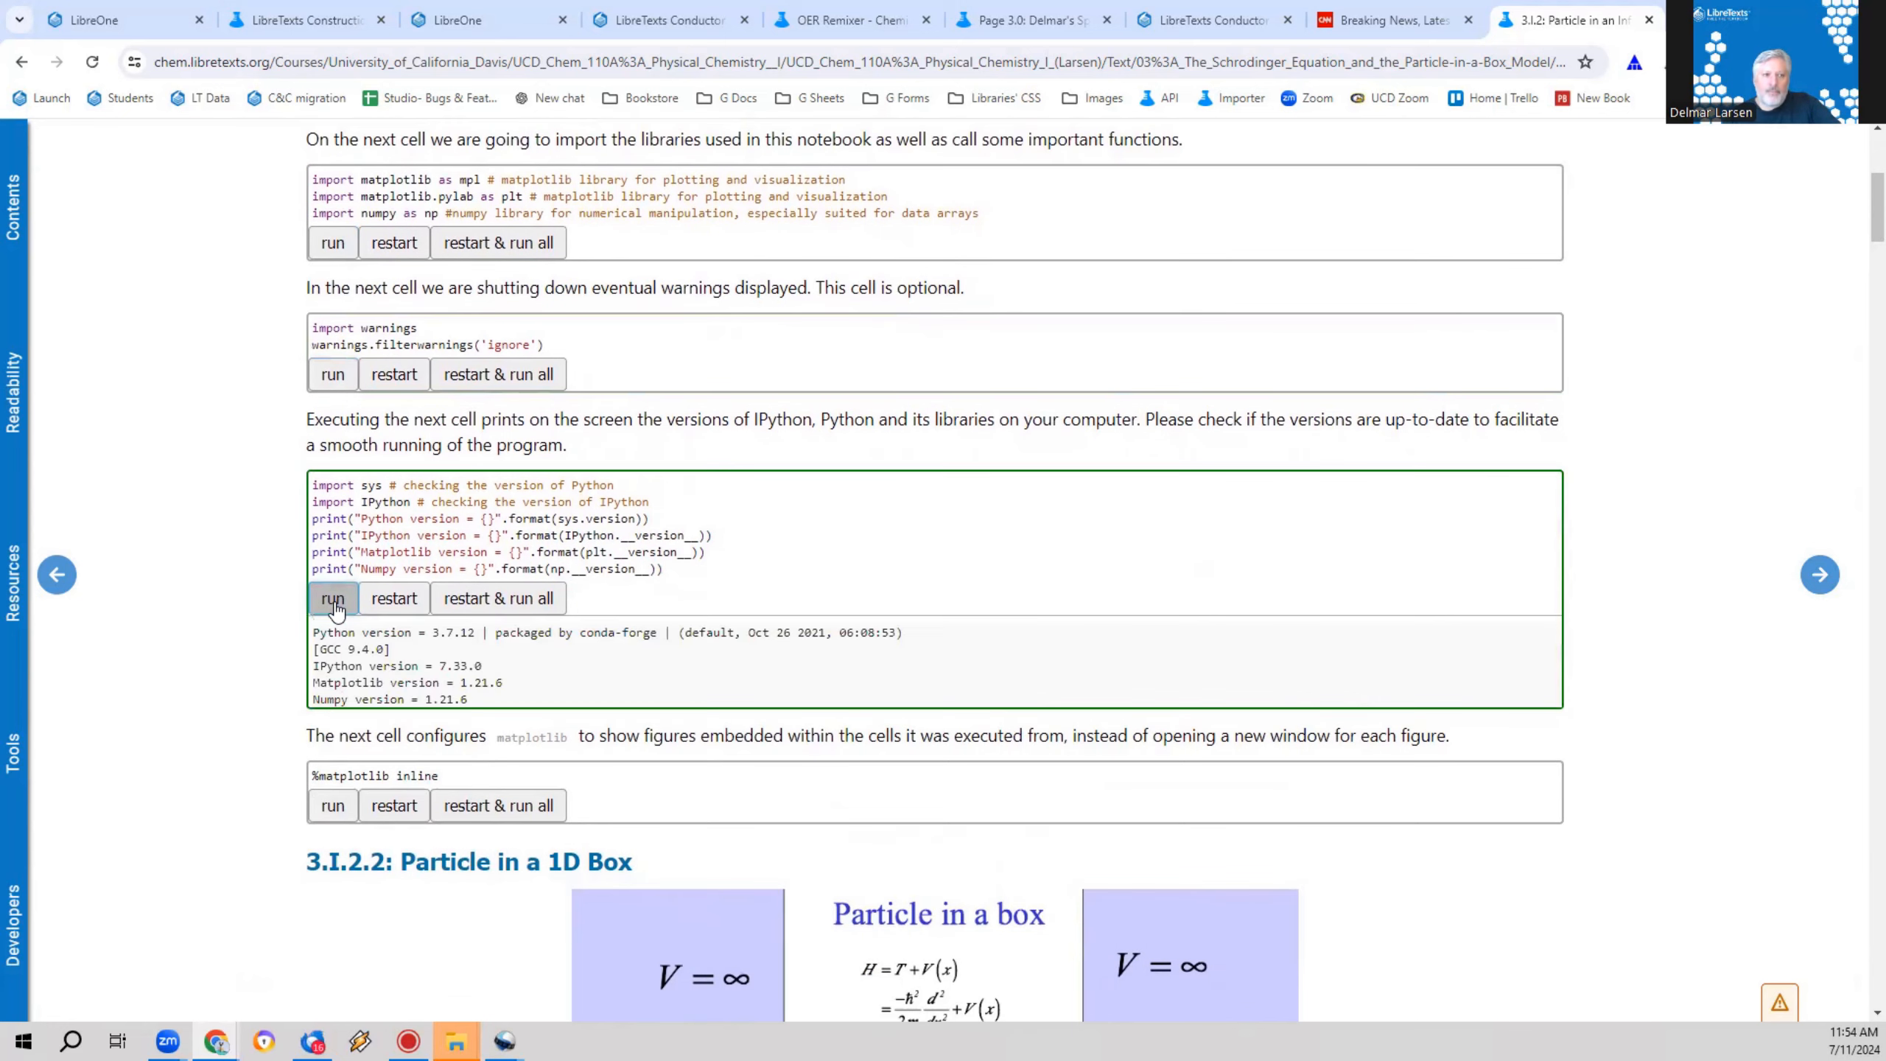
scroll(336, 487, down, 4)
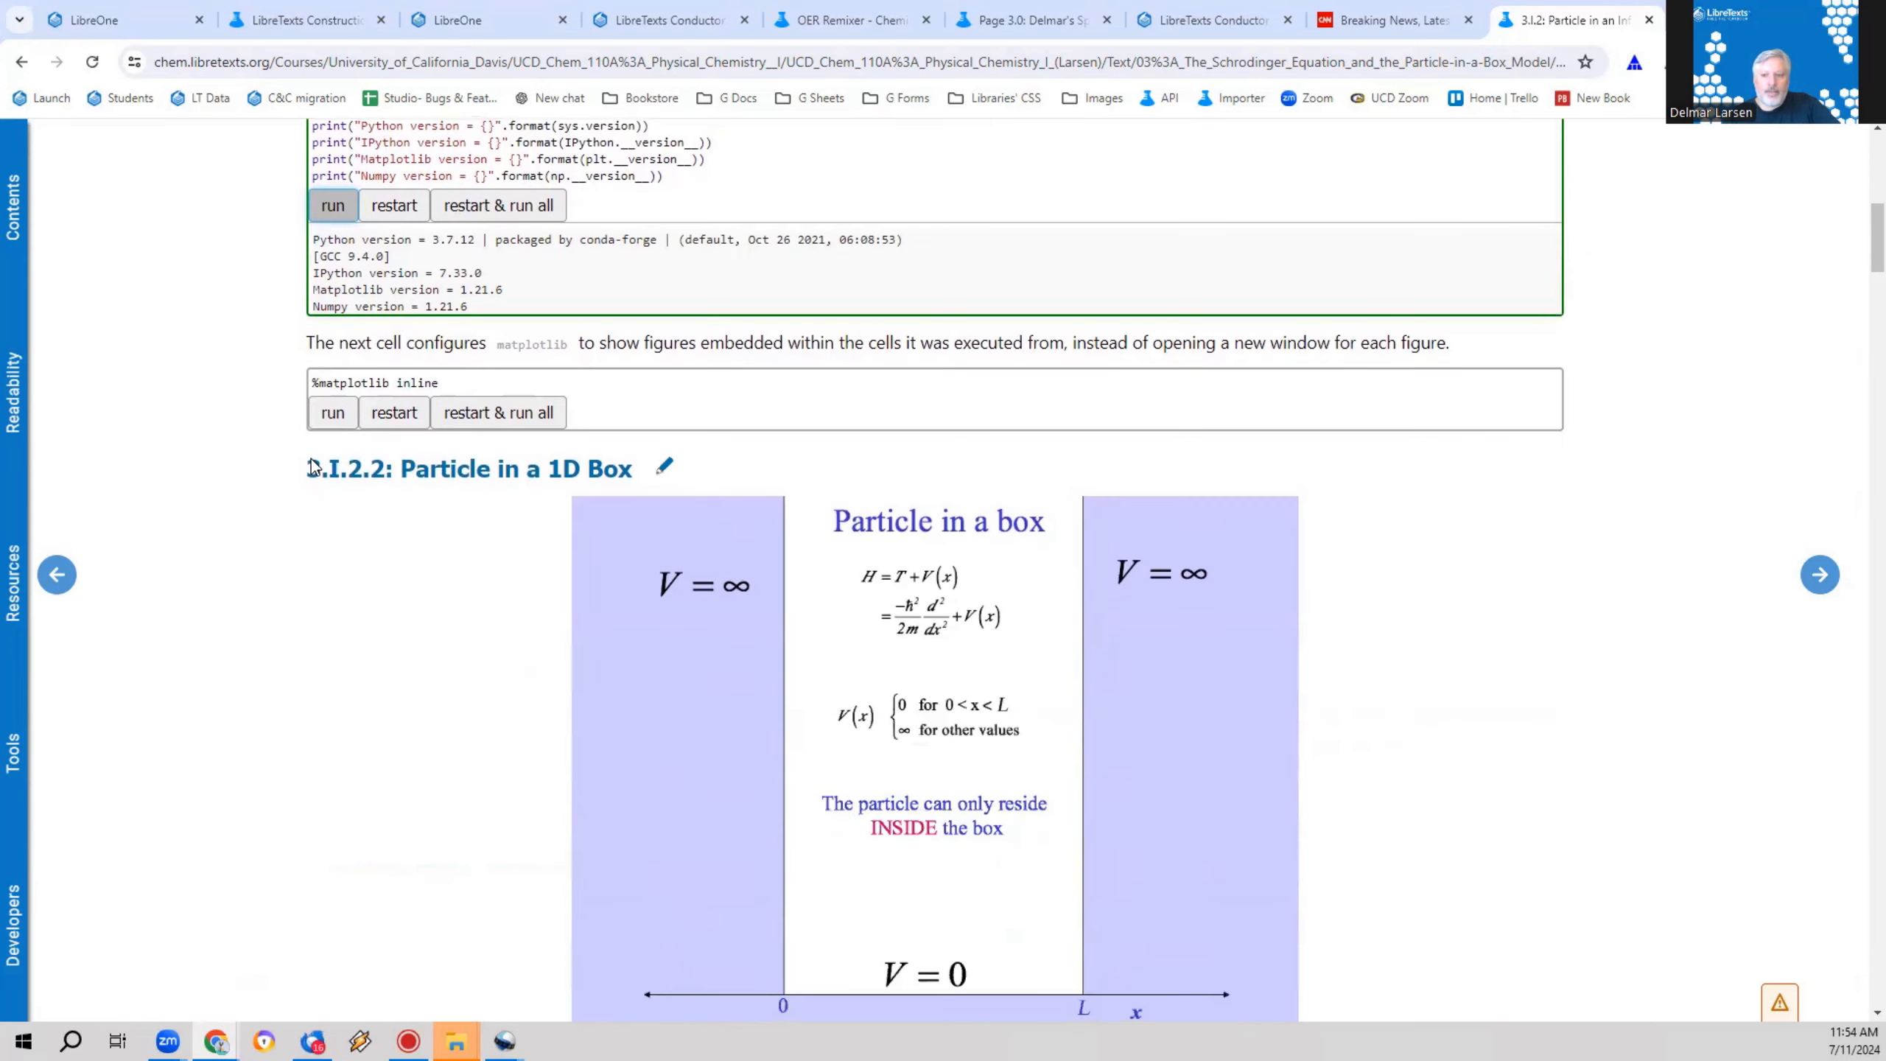
click(344, 417)
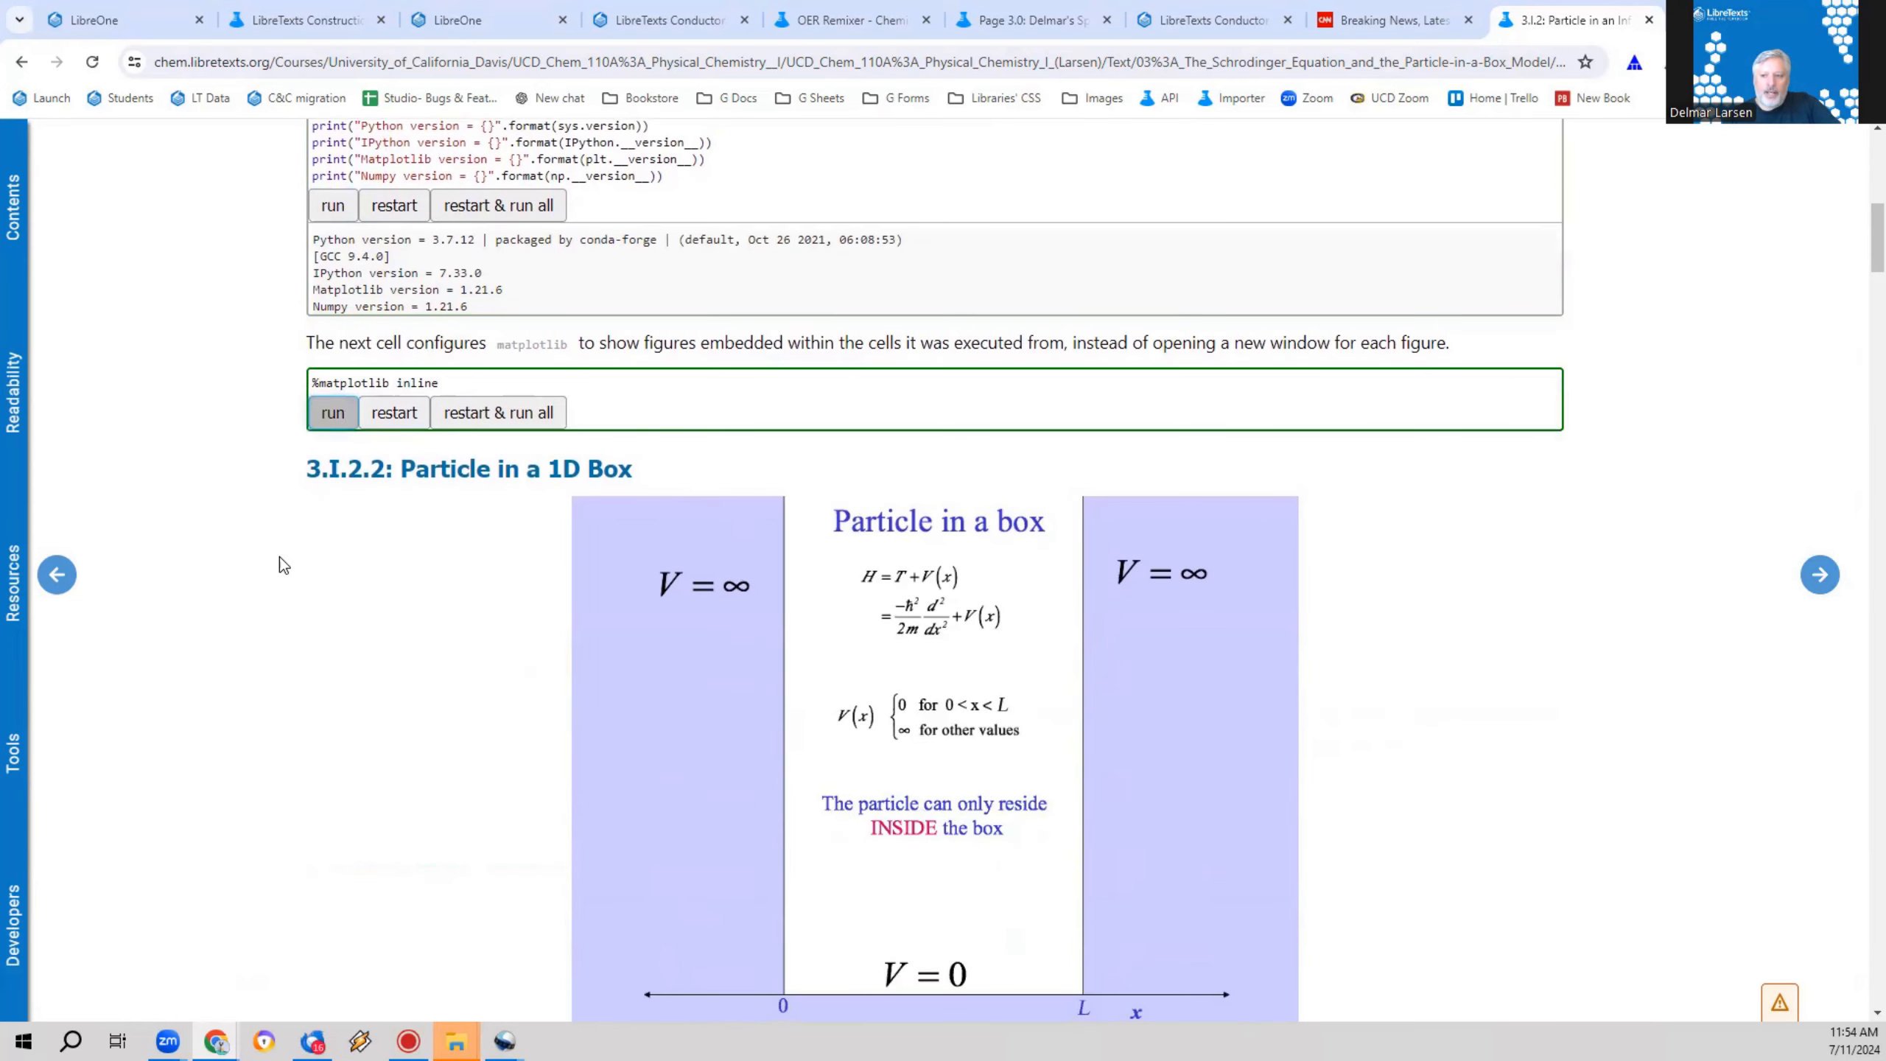
Step: Run the Wavefunctions and Probability Densities code with quantum number n = 4 and a box size of 10 Angstroms
scroll(282, 543, down, 14)
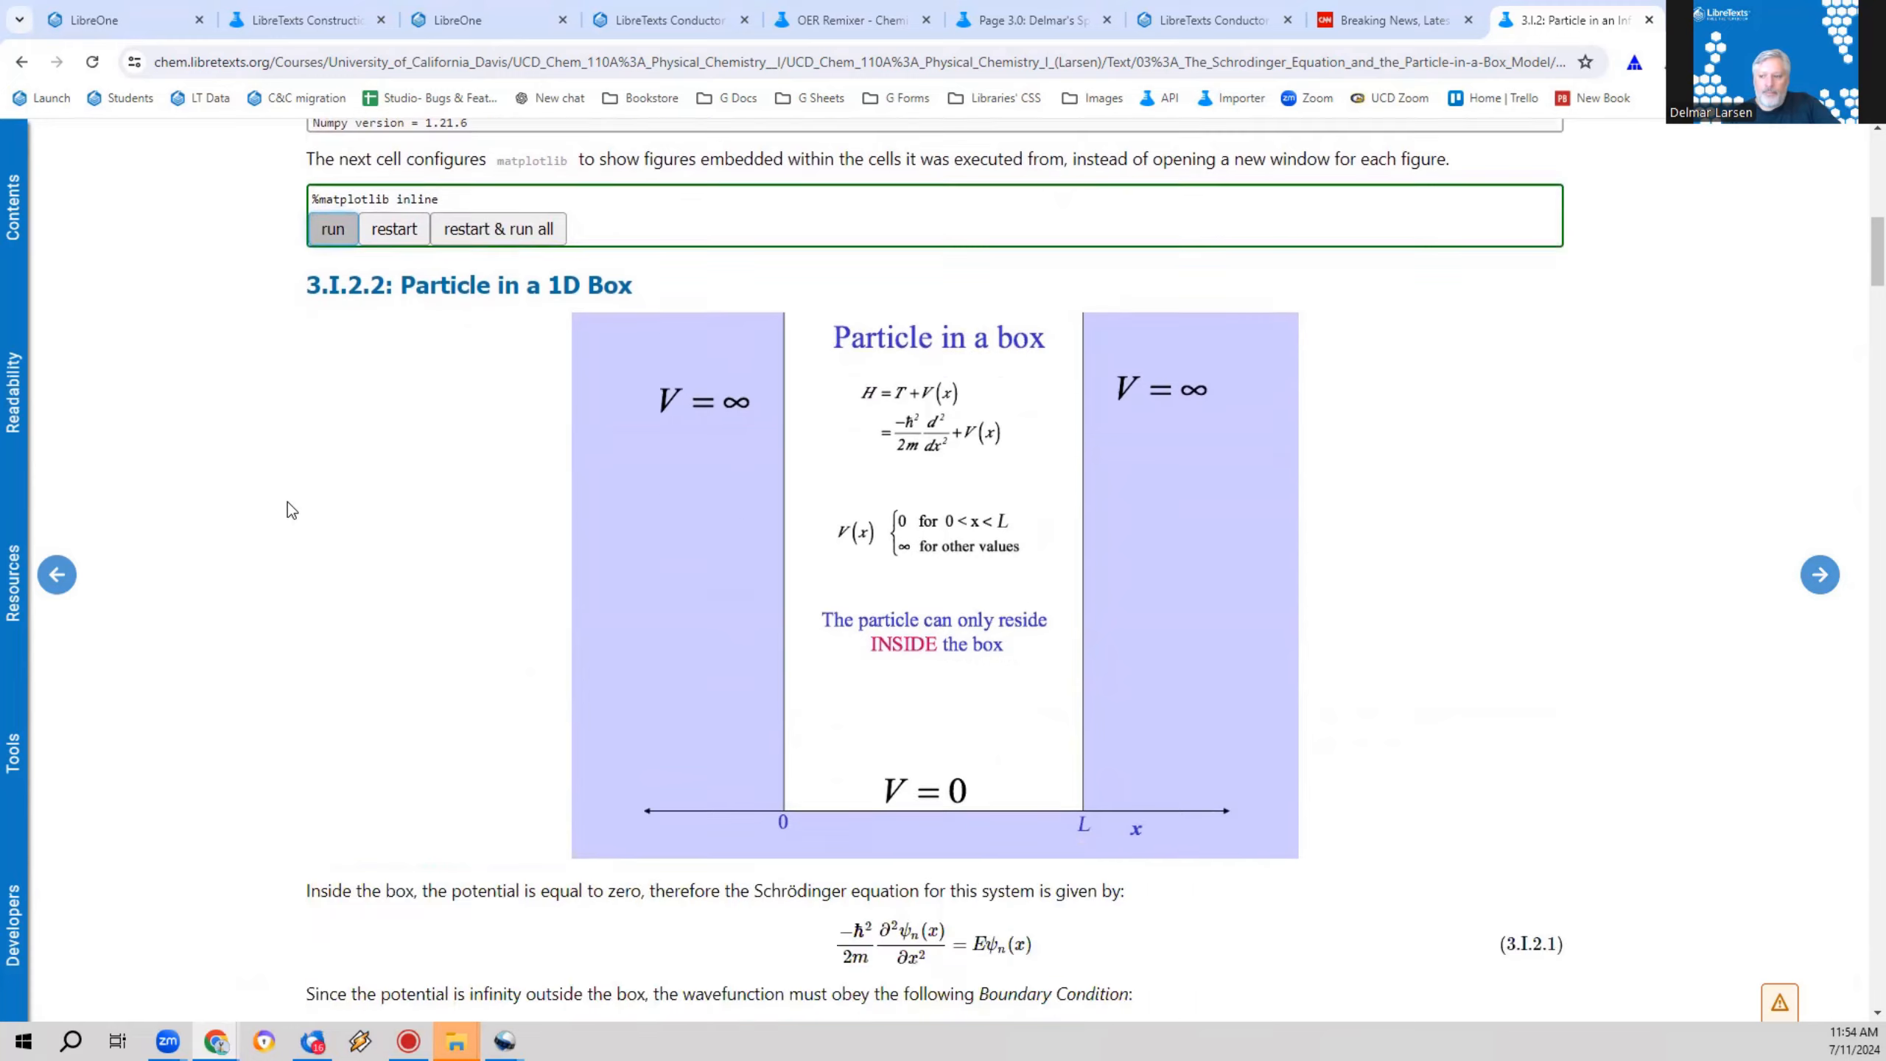
scroll(332, 259, up, 15)
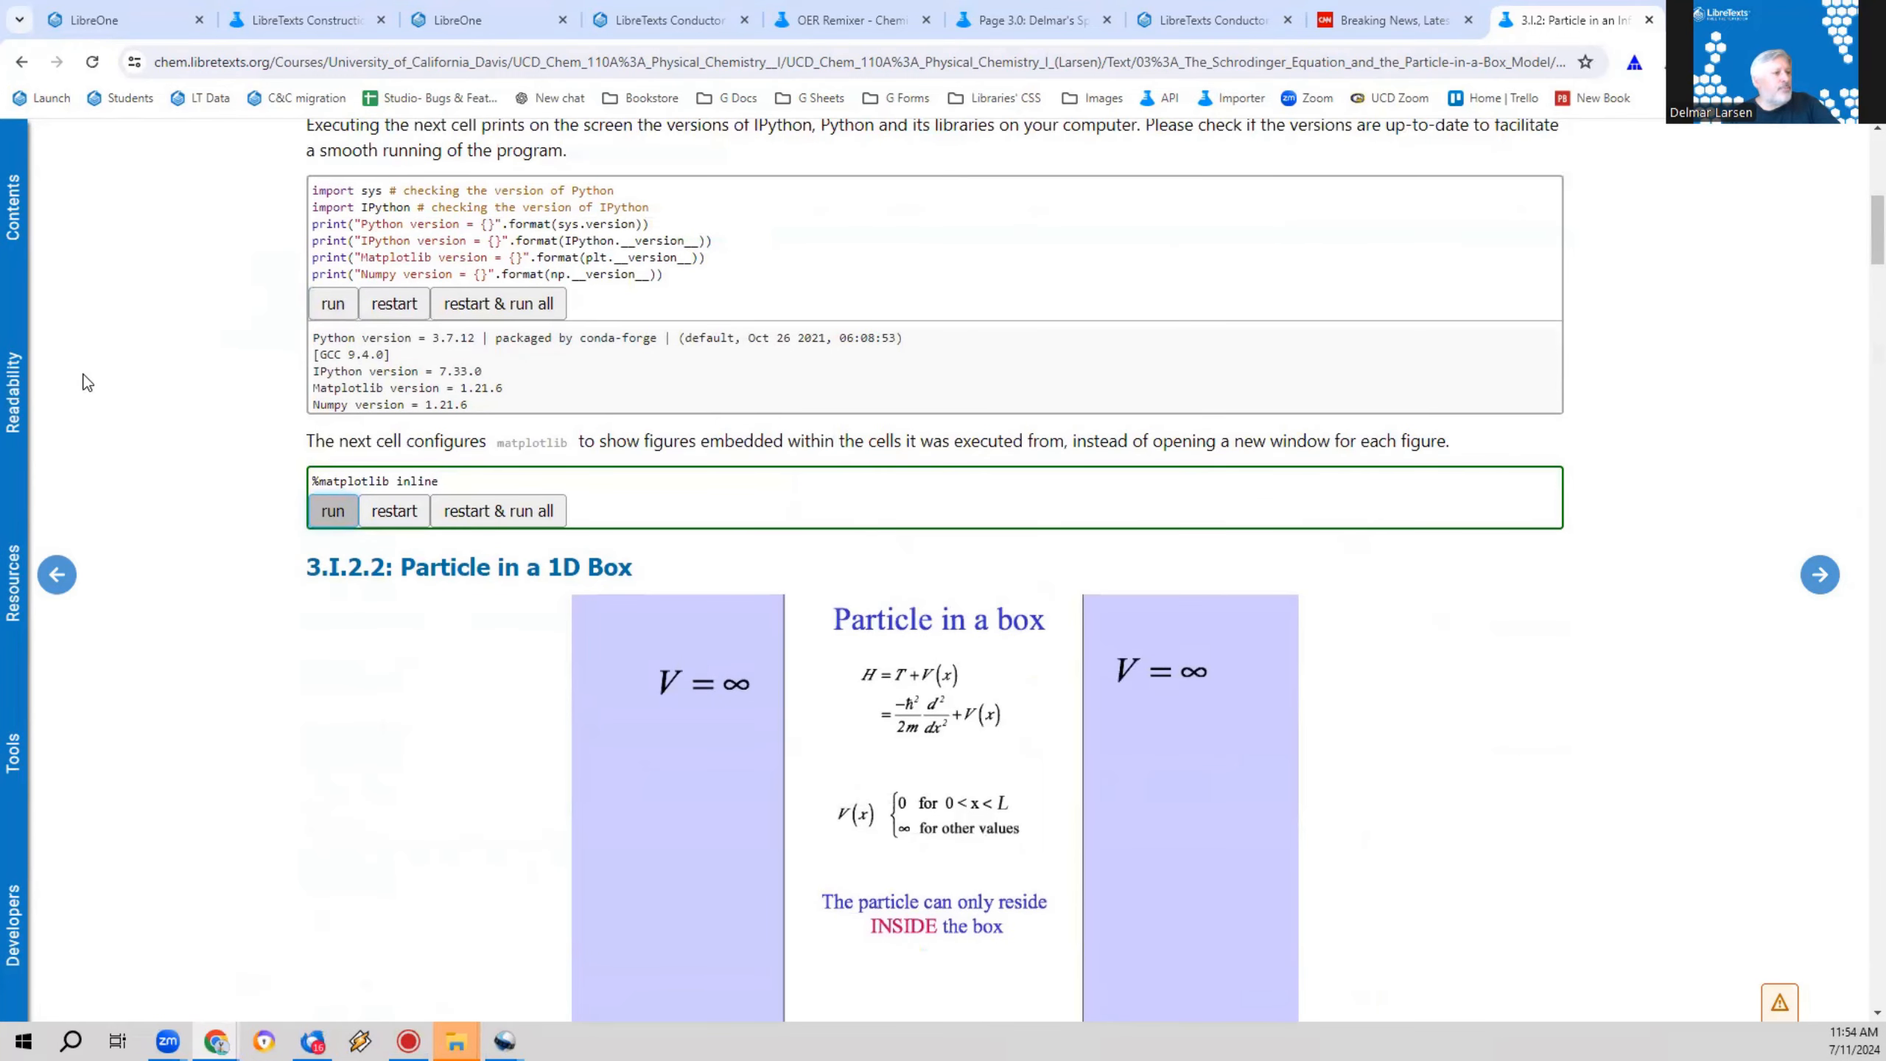
scroll(222, 693, down, 12)
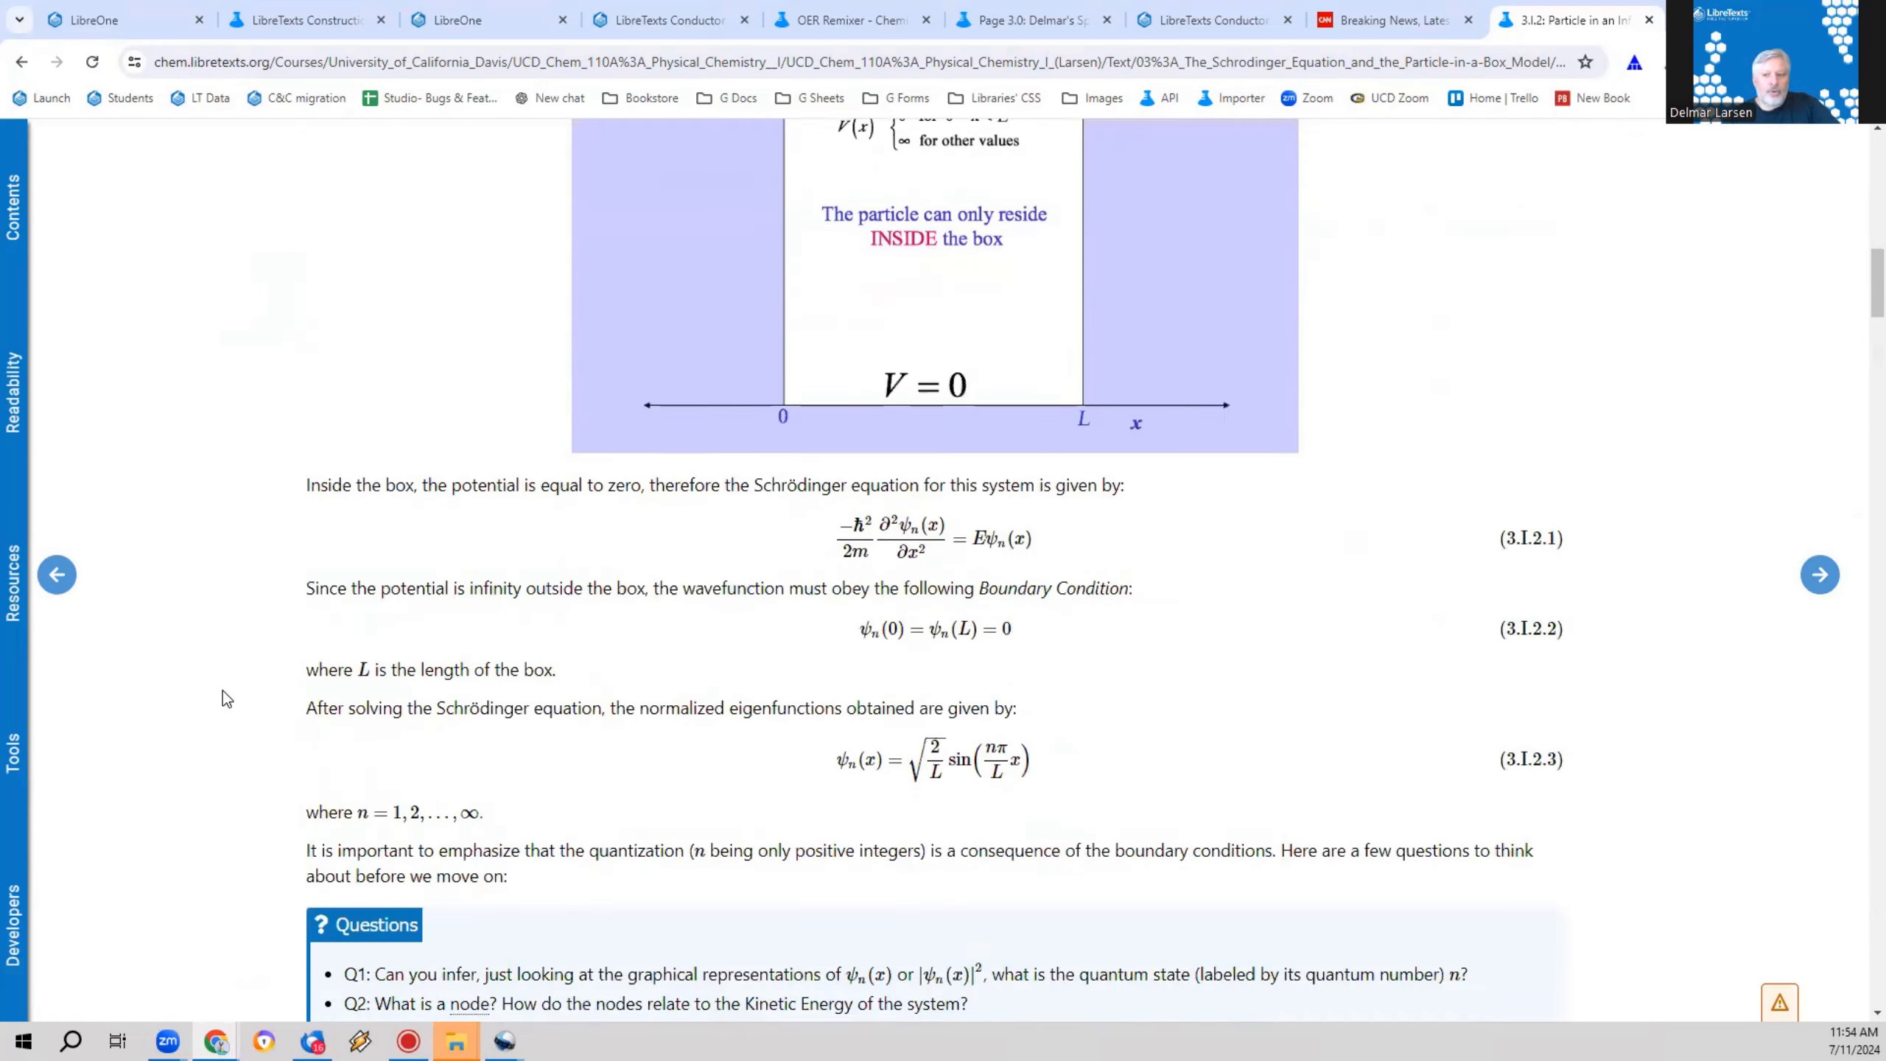
scroll(223, 690, down, 1)
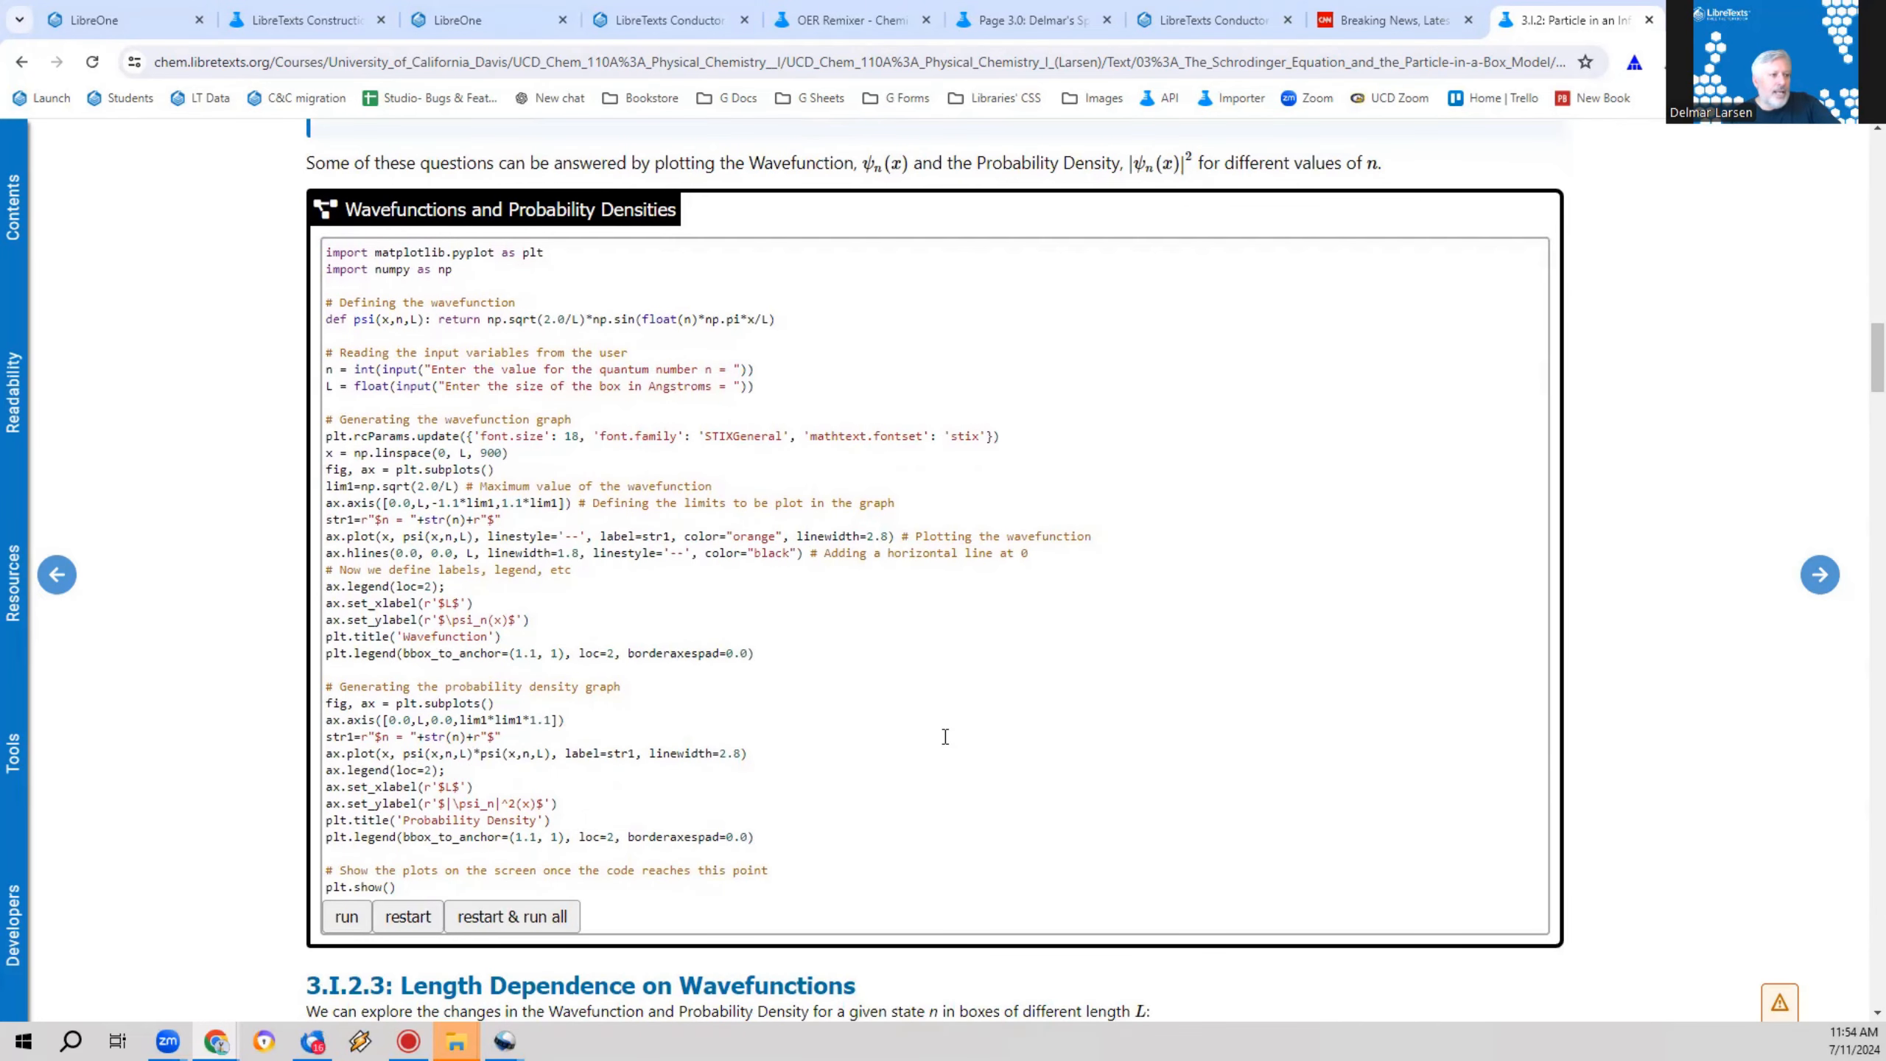
drag(361, 290, 683, 868)
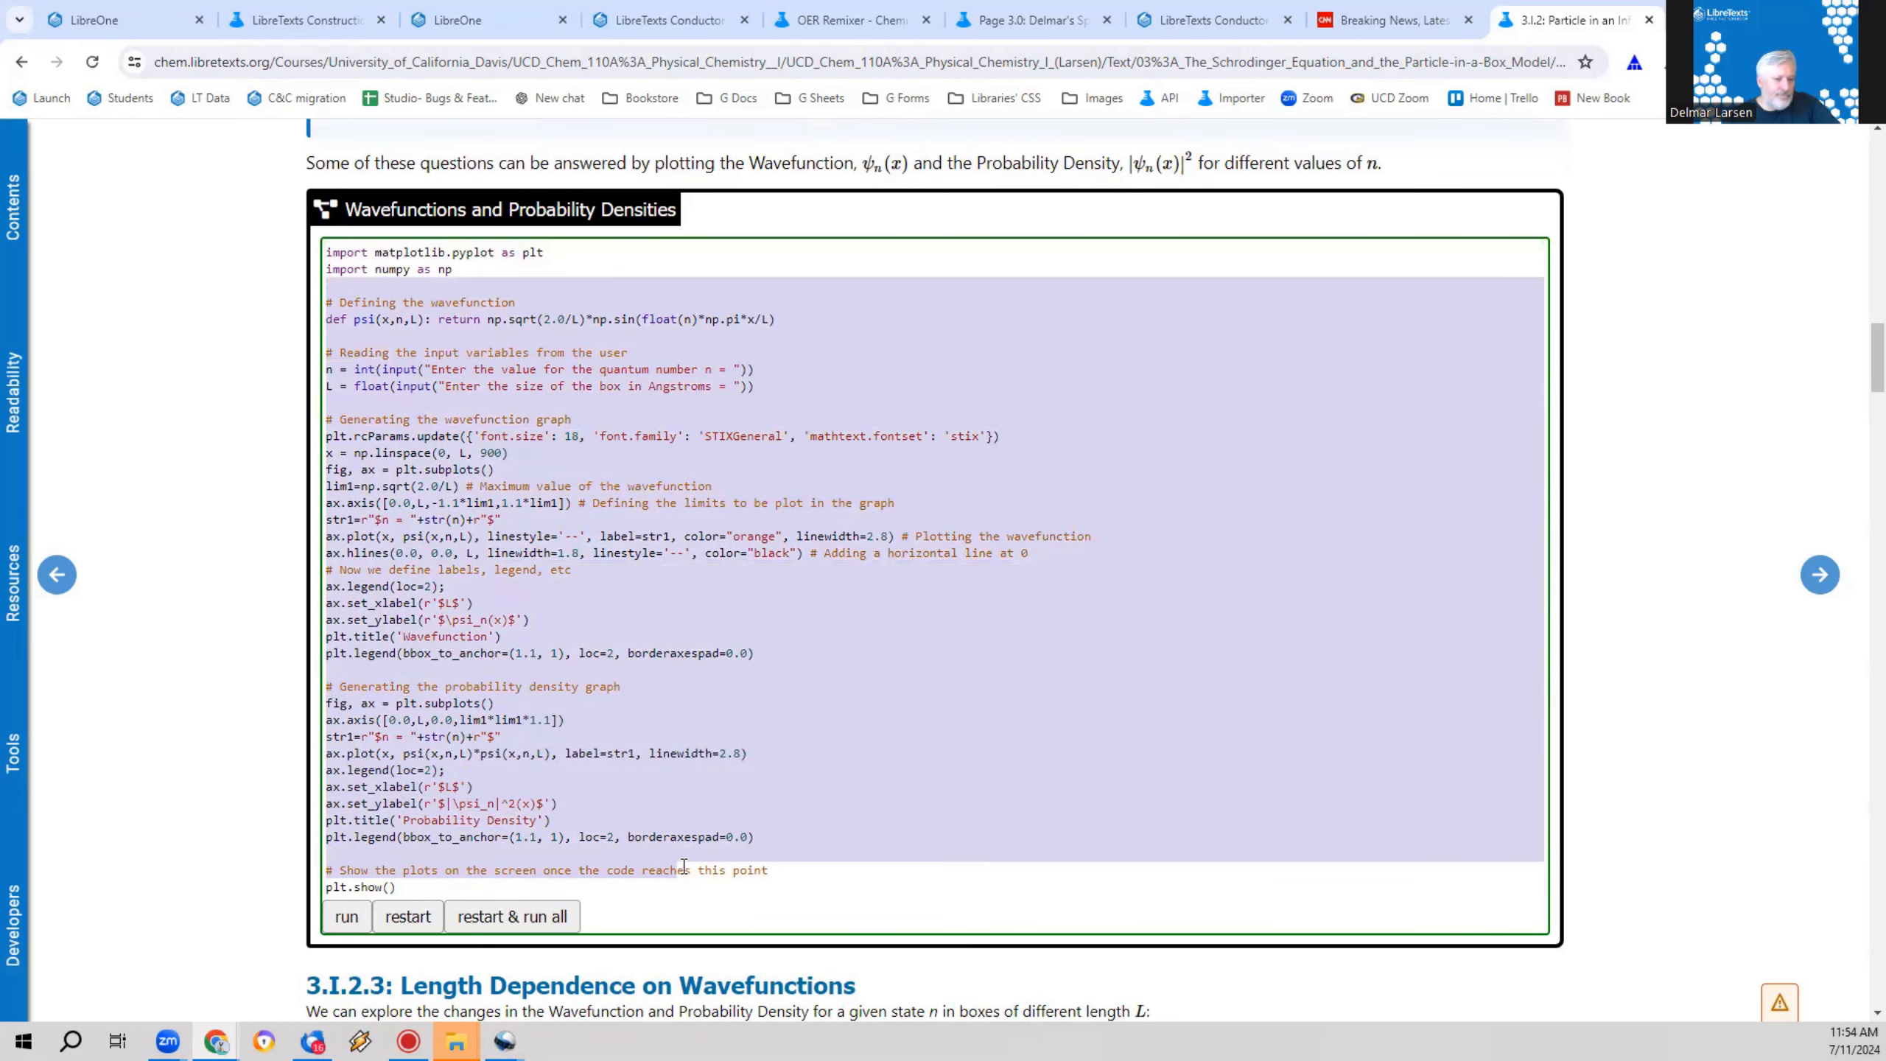
click(683, 868)
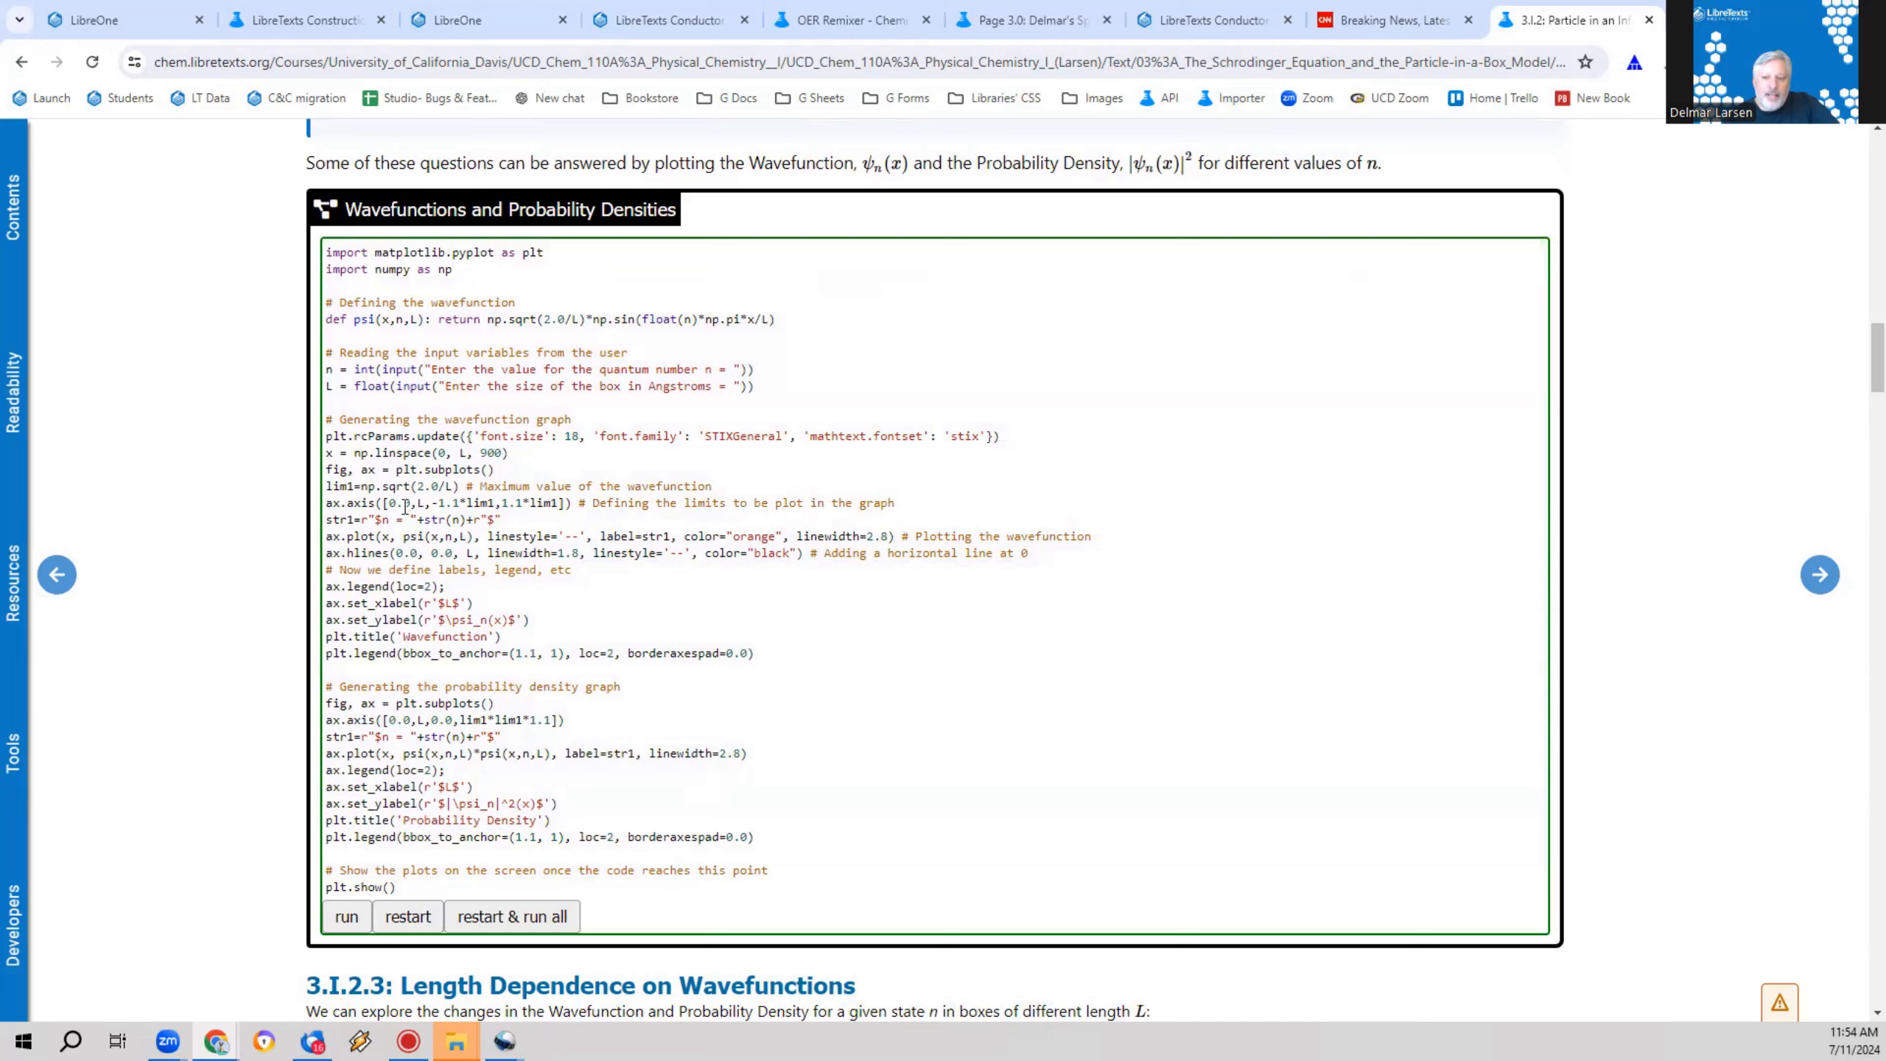
click(346, 917)
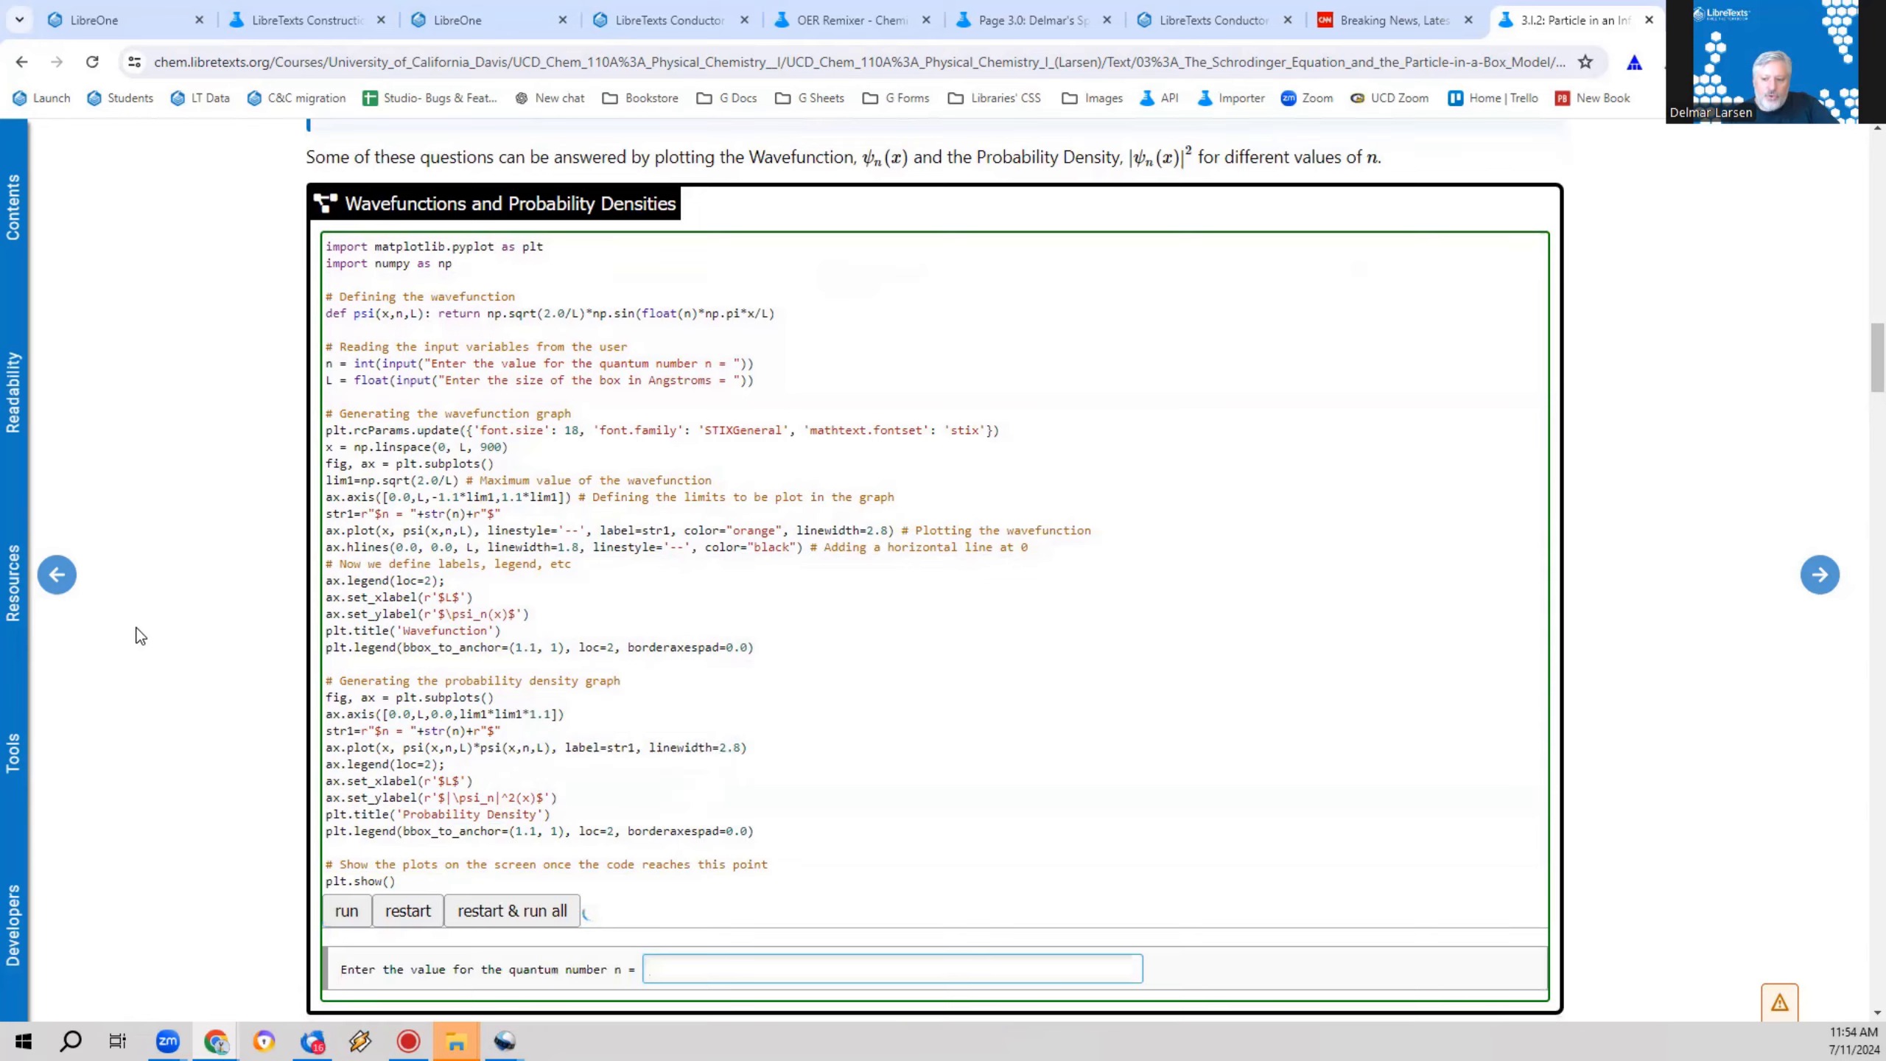
scroll(704, 728, down, 3)
text(4)
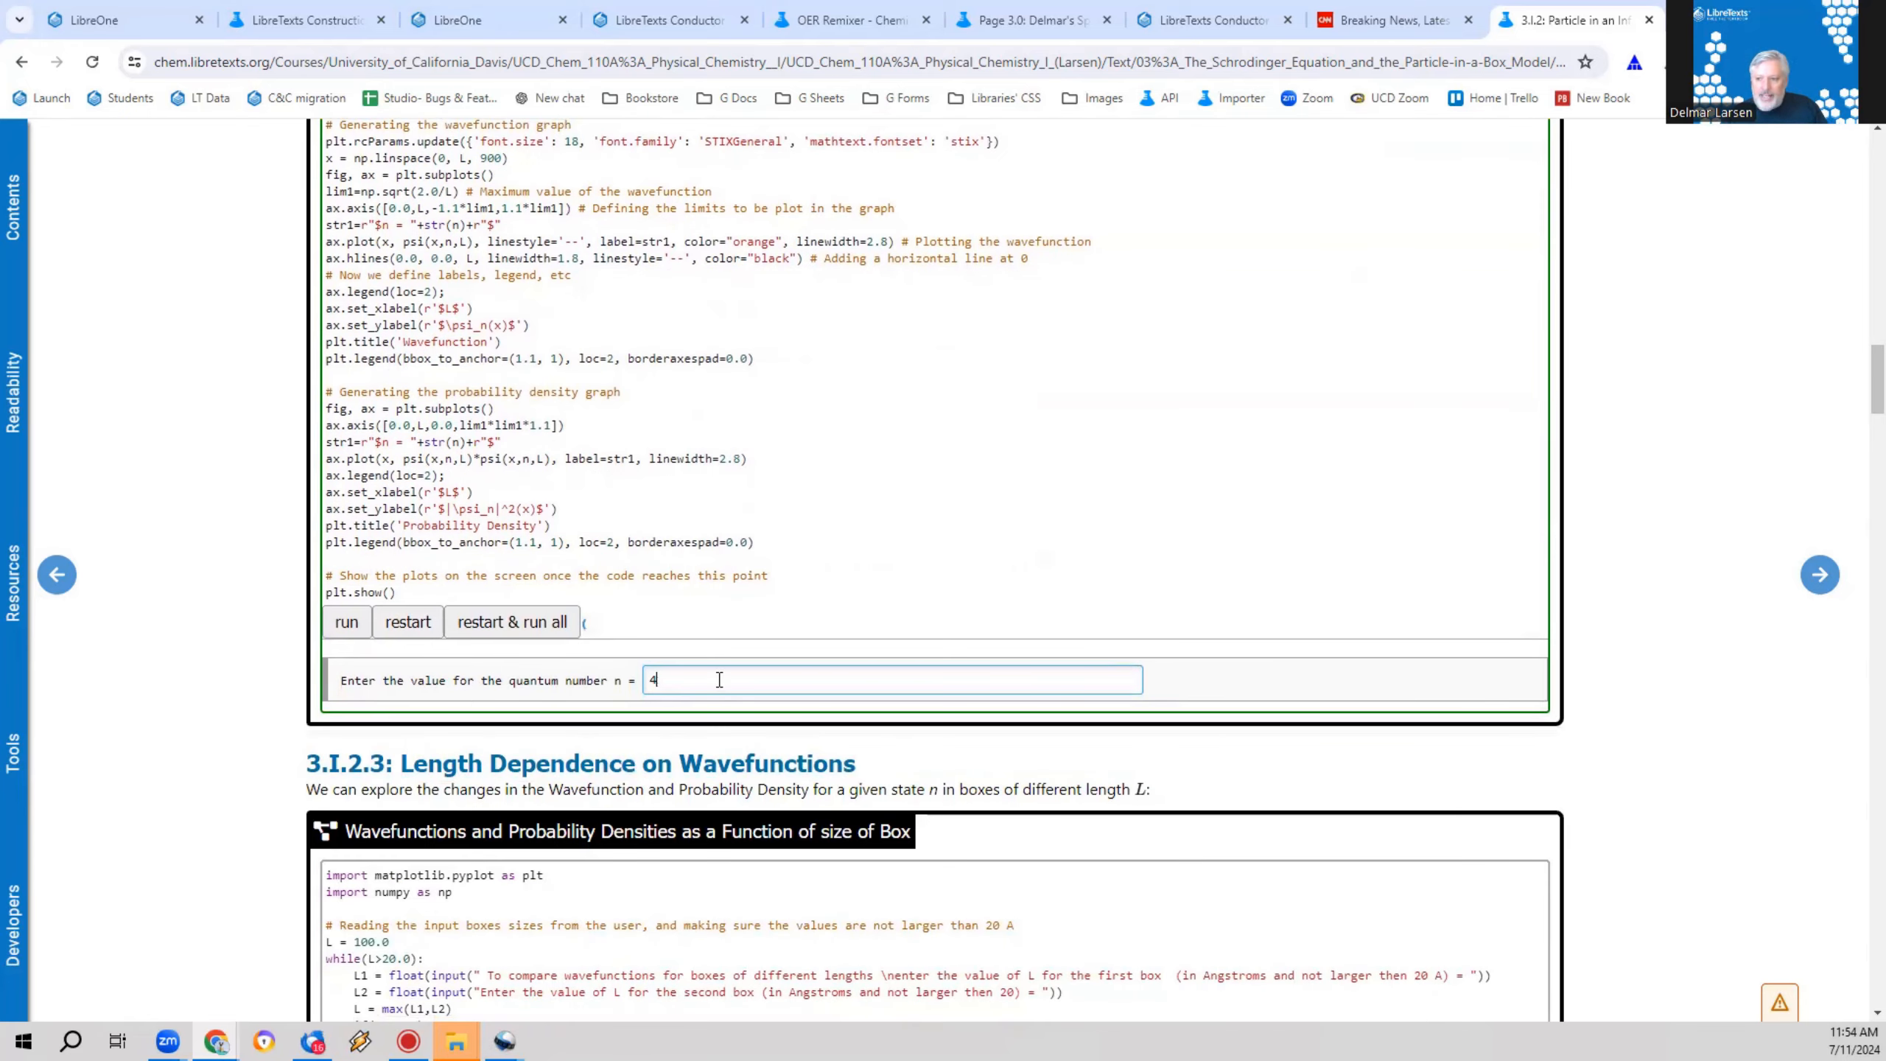
key(Return)
text(10)
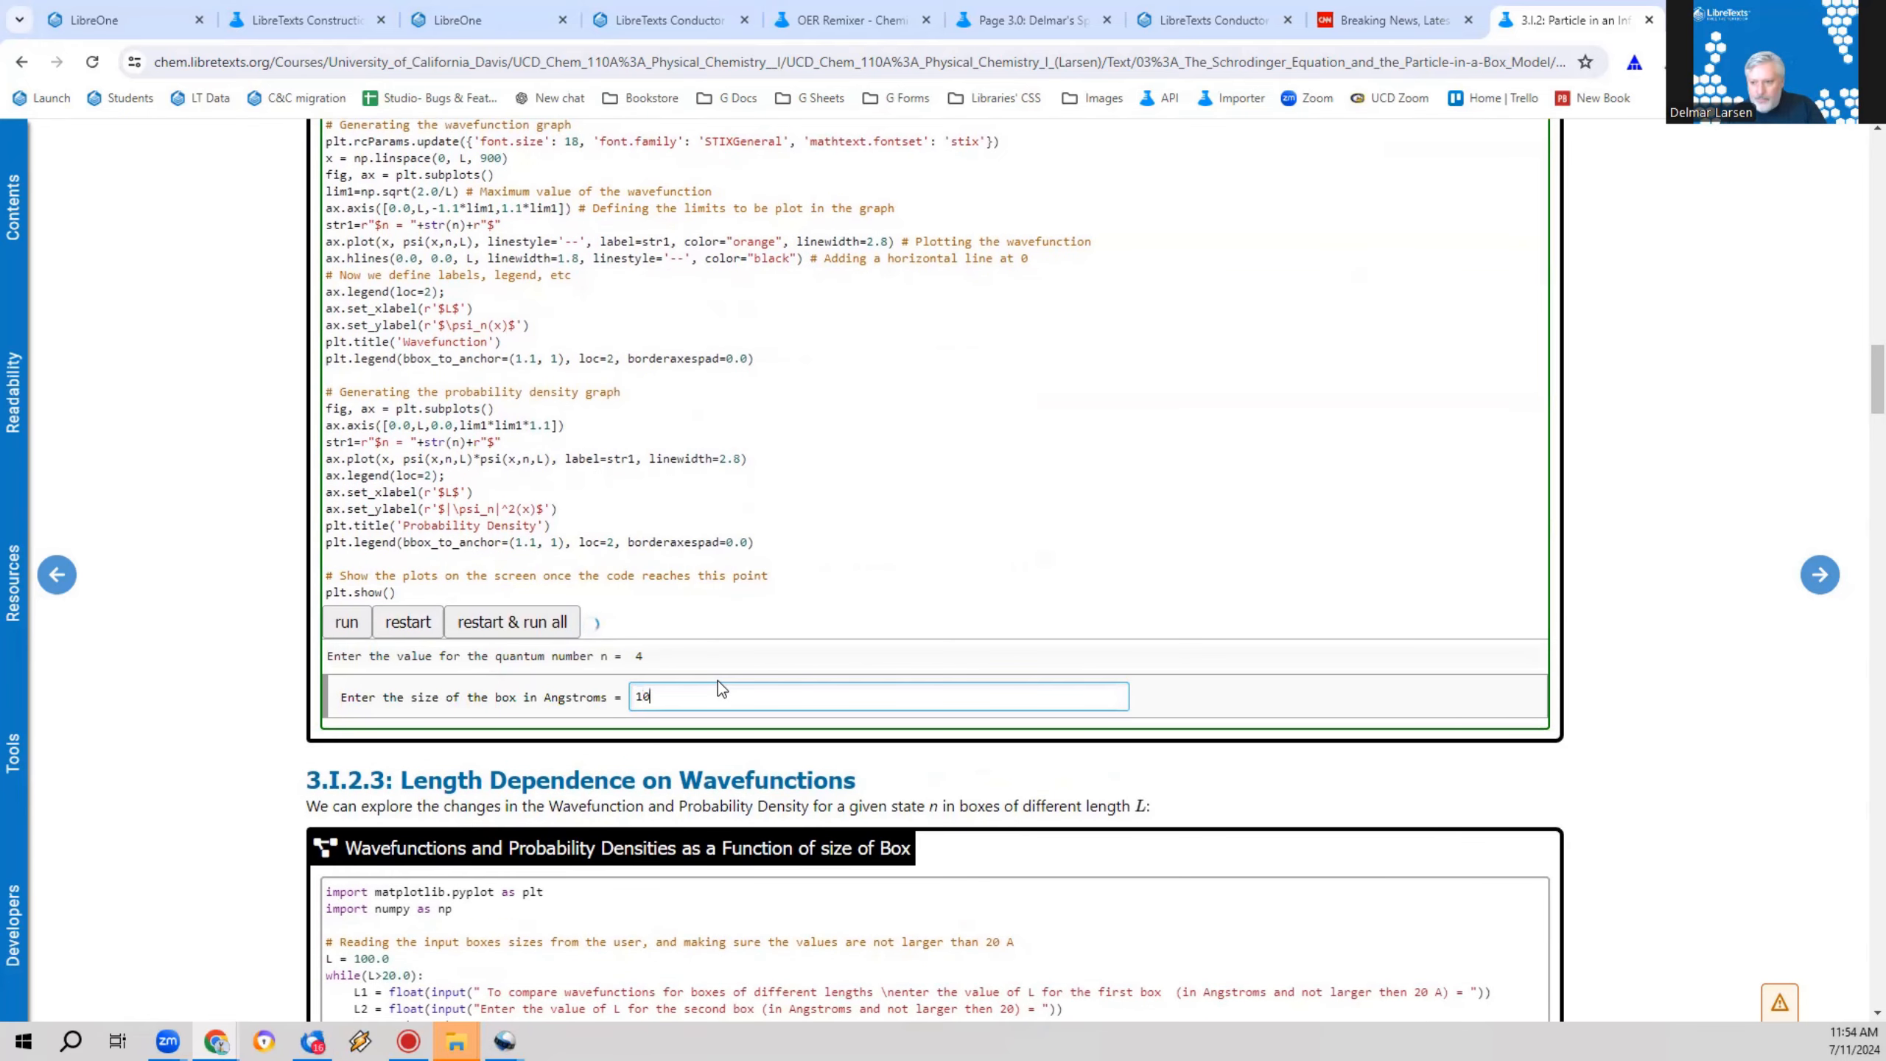
key(Return)
scroll(787, 714, down, 3)
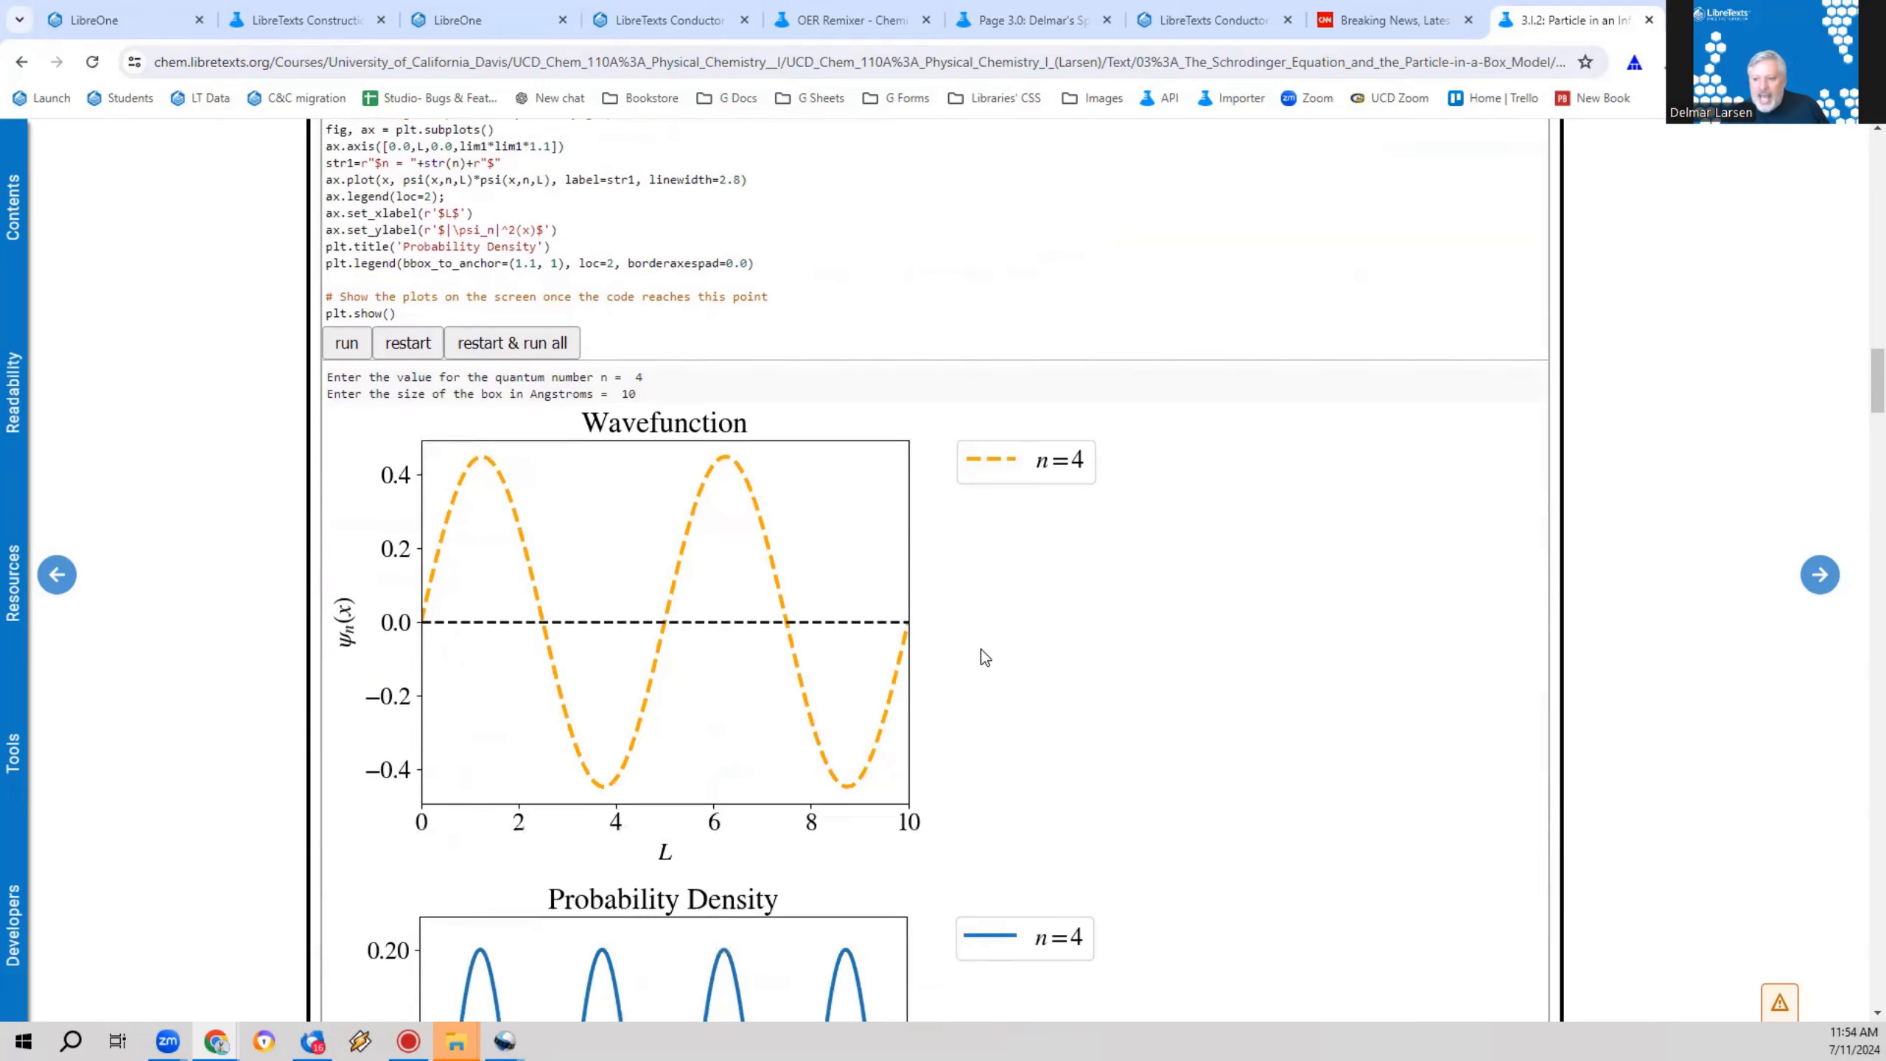
Step: Set the legend location in the wavefunction graph code to loc=45
scroll(989, 664, up, 5)
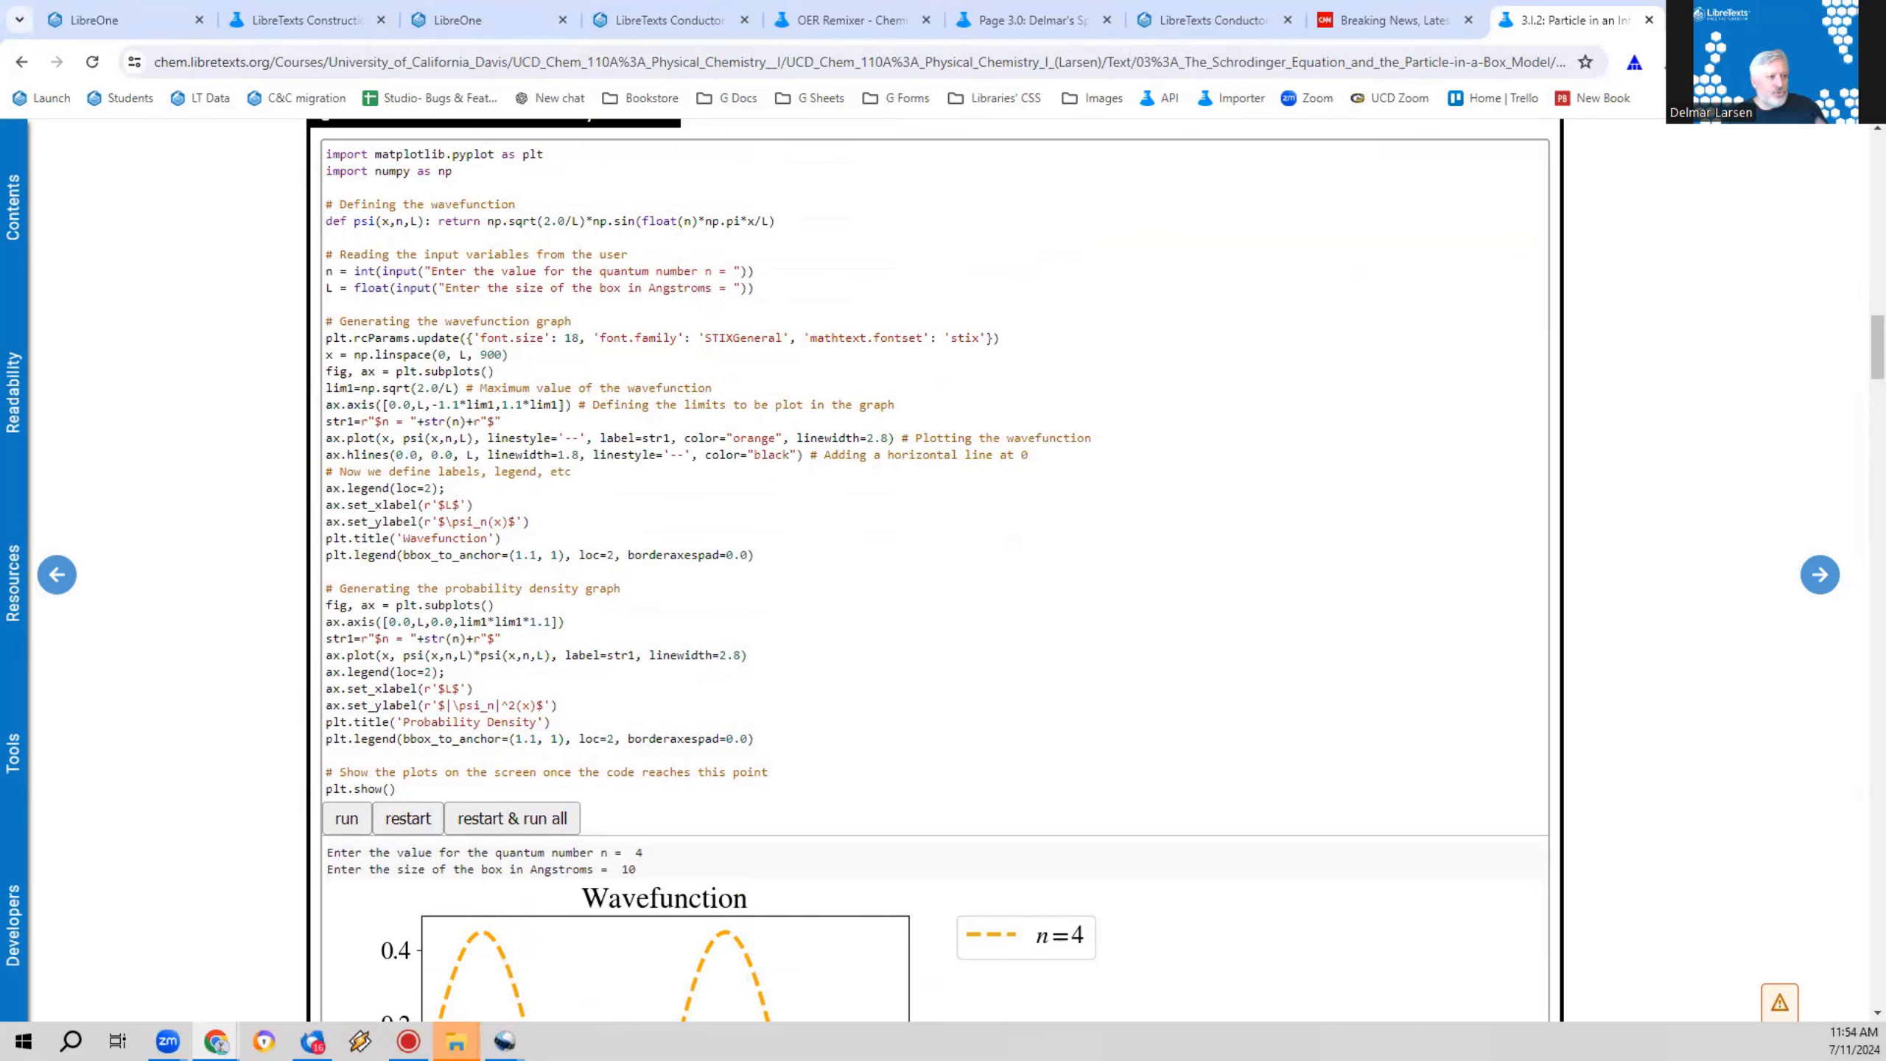
click(428, 488)
key(BackSpace)
text(45)
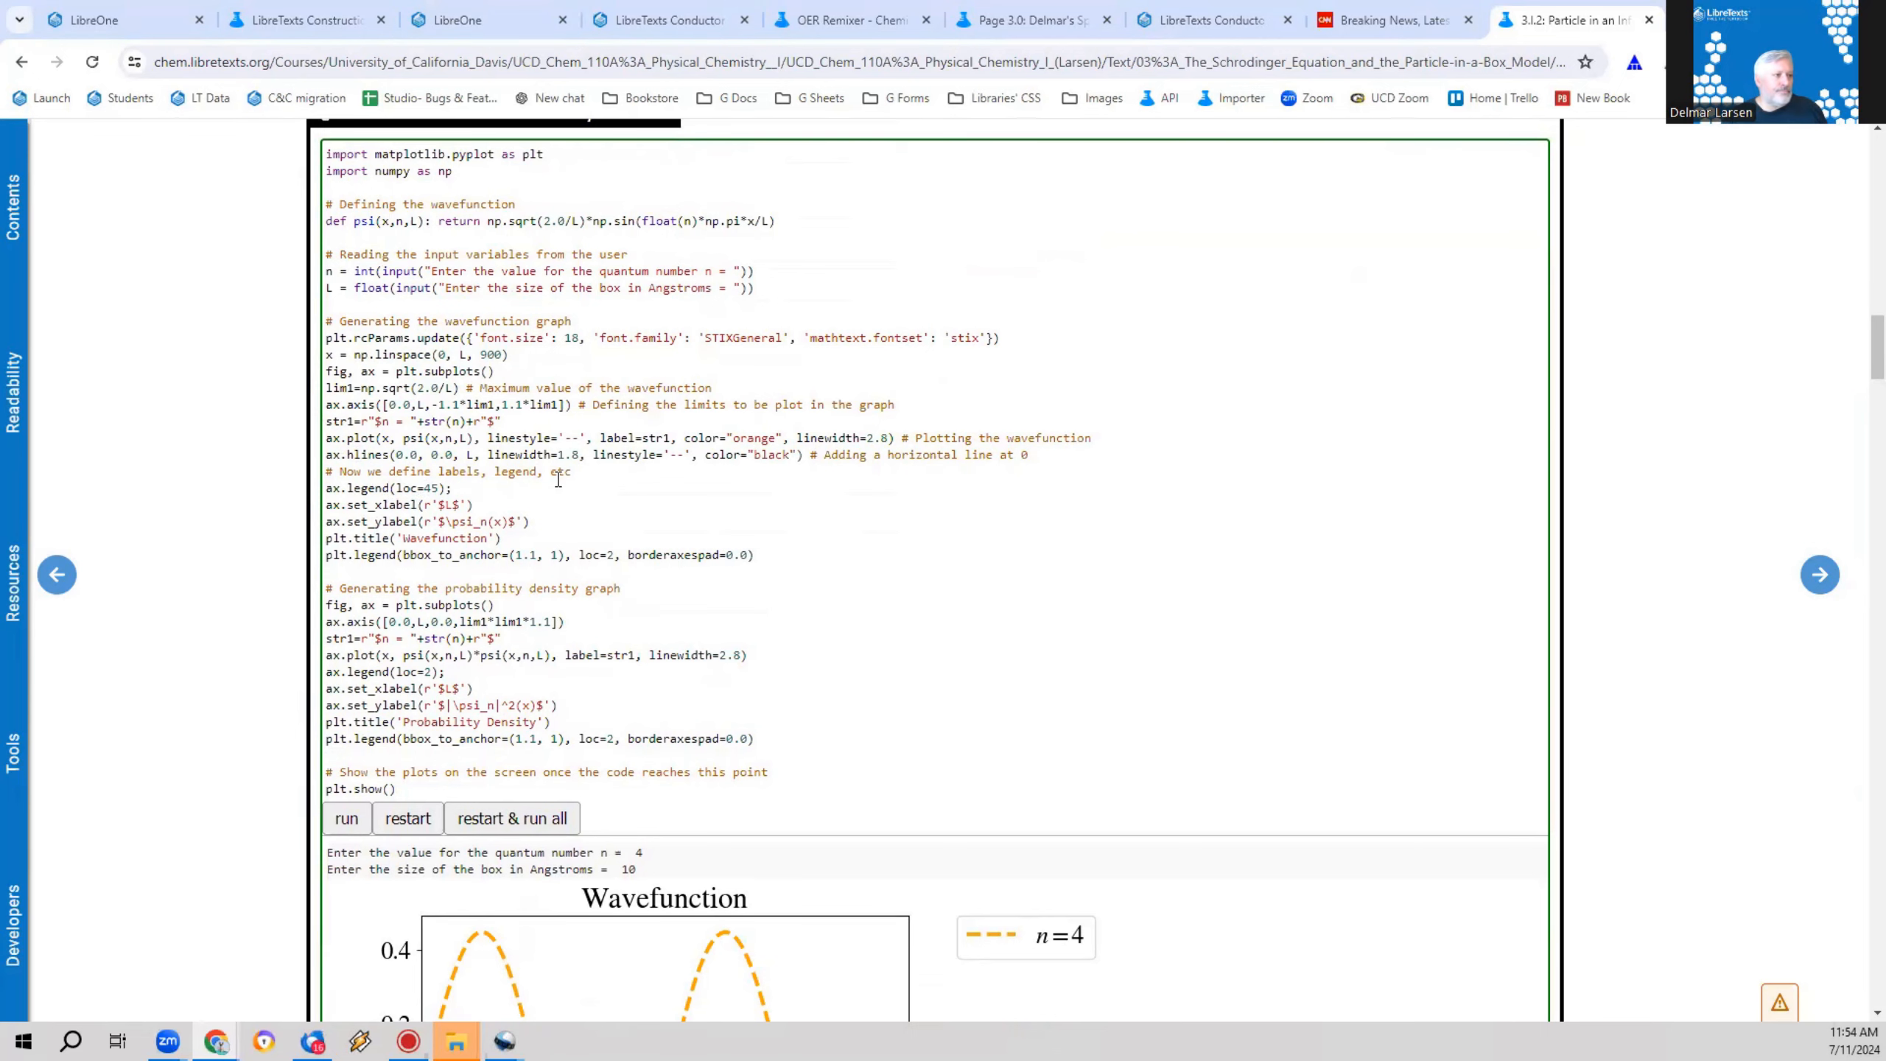
Step: Examine the edited code together with the wavefunction and probability density plots beneath it
scroll(712, 722, down, 5)
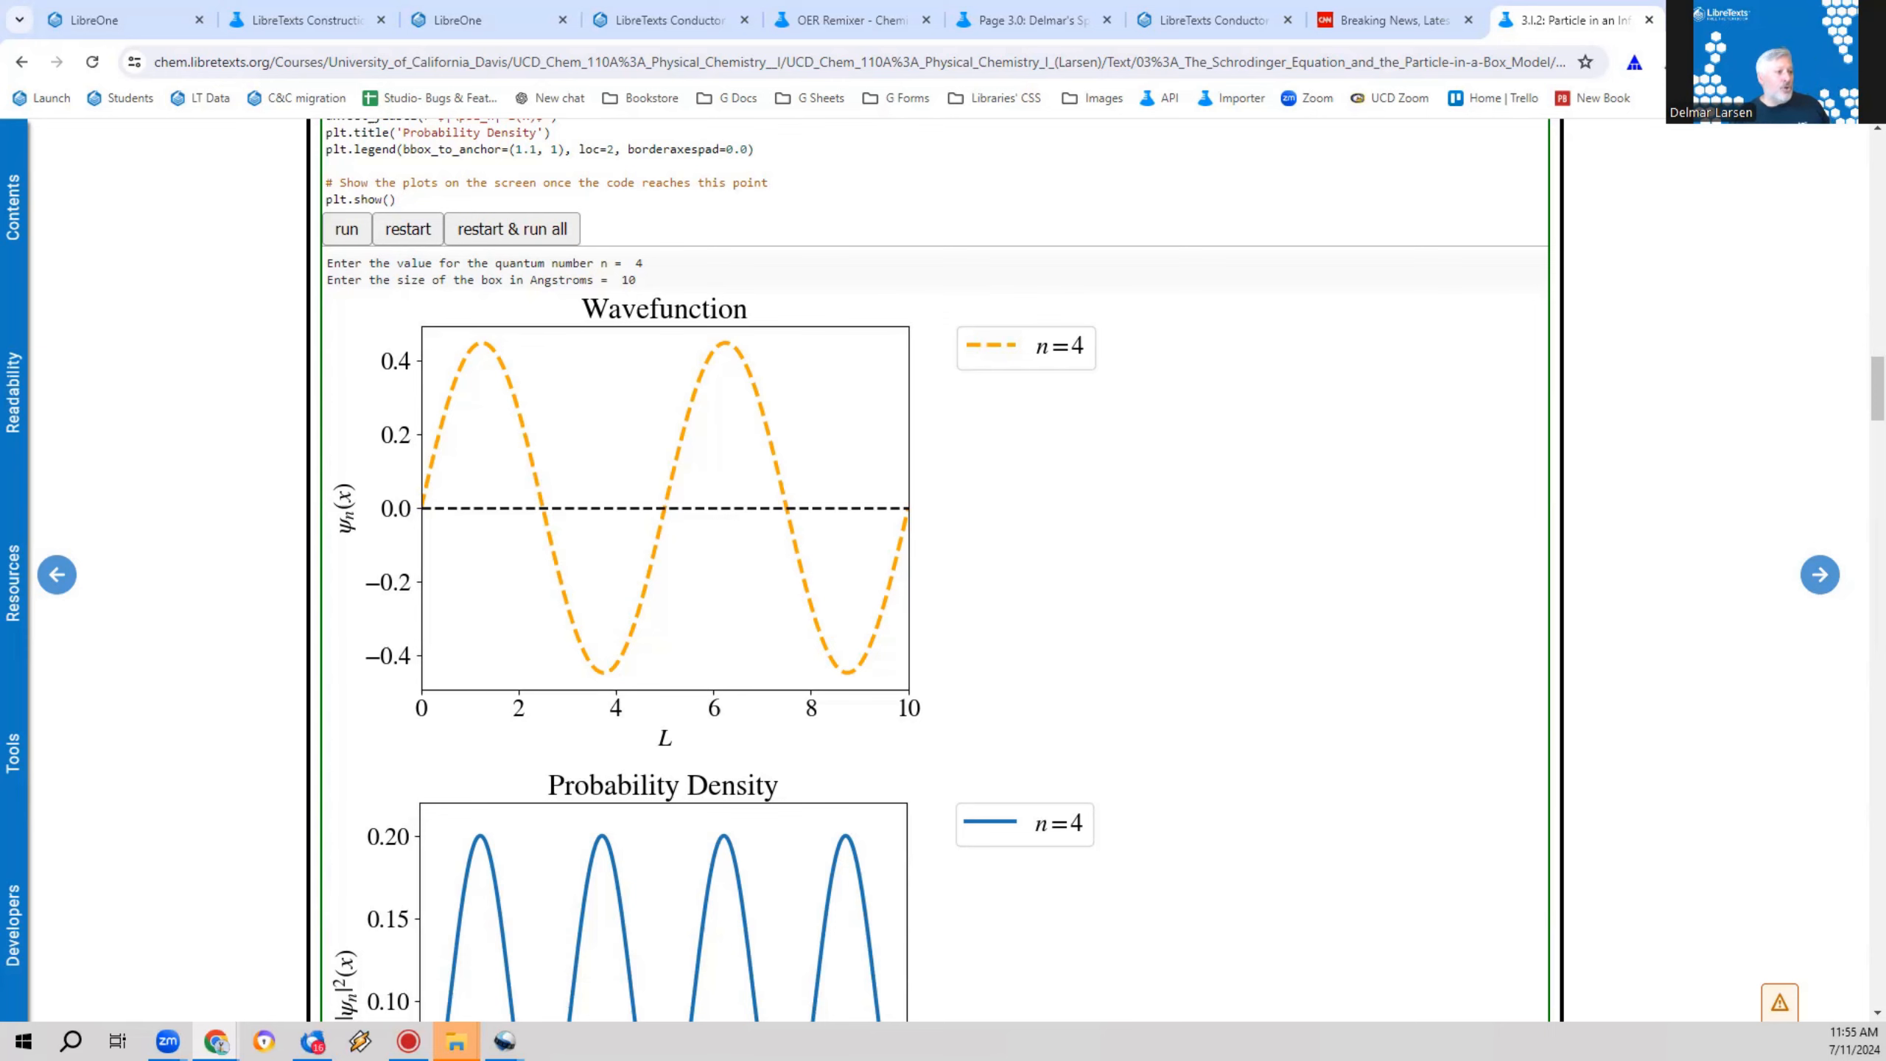
scroll(264, 780, up, 10)
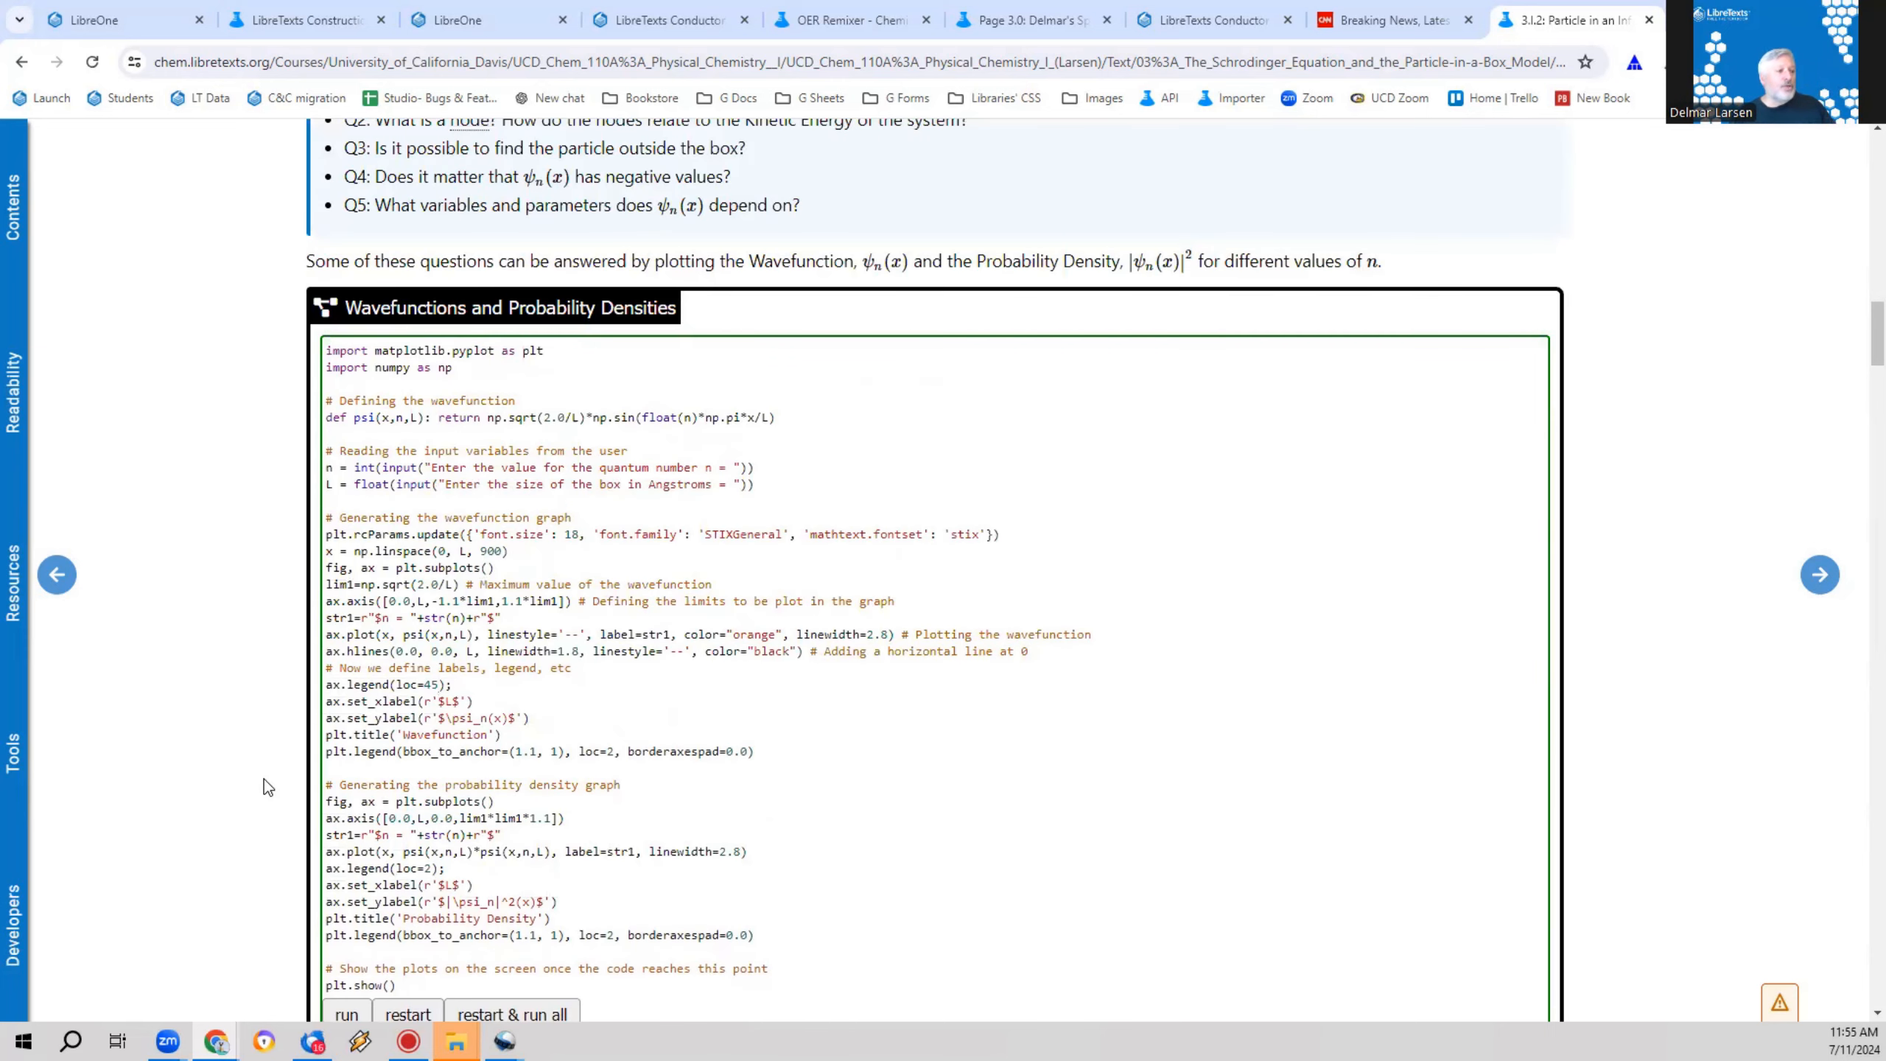
scroll(246, 892, down, 6)
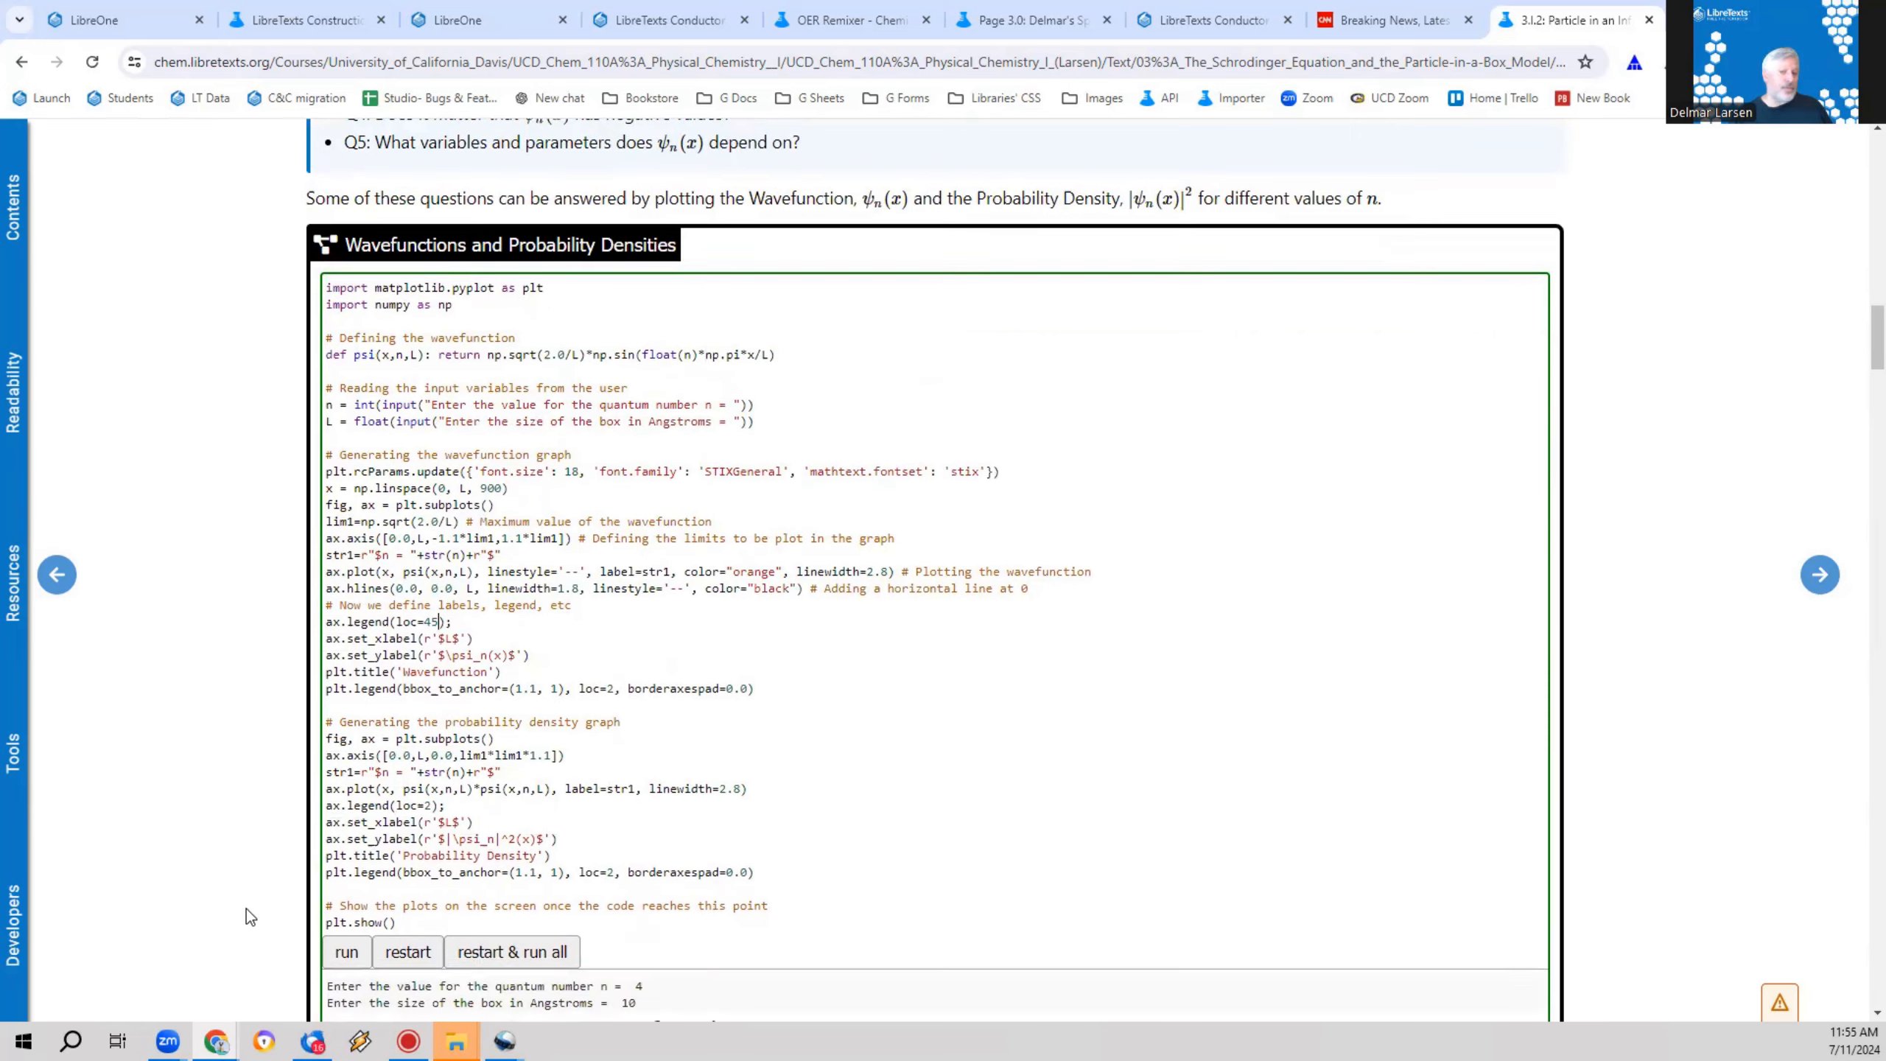
scroll(244, 895, down, 3)
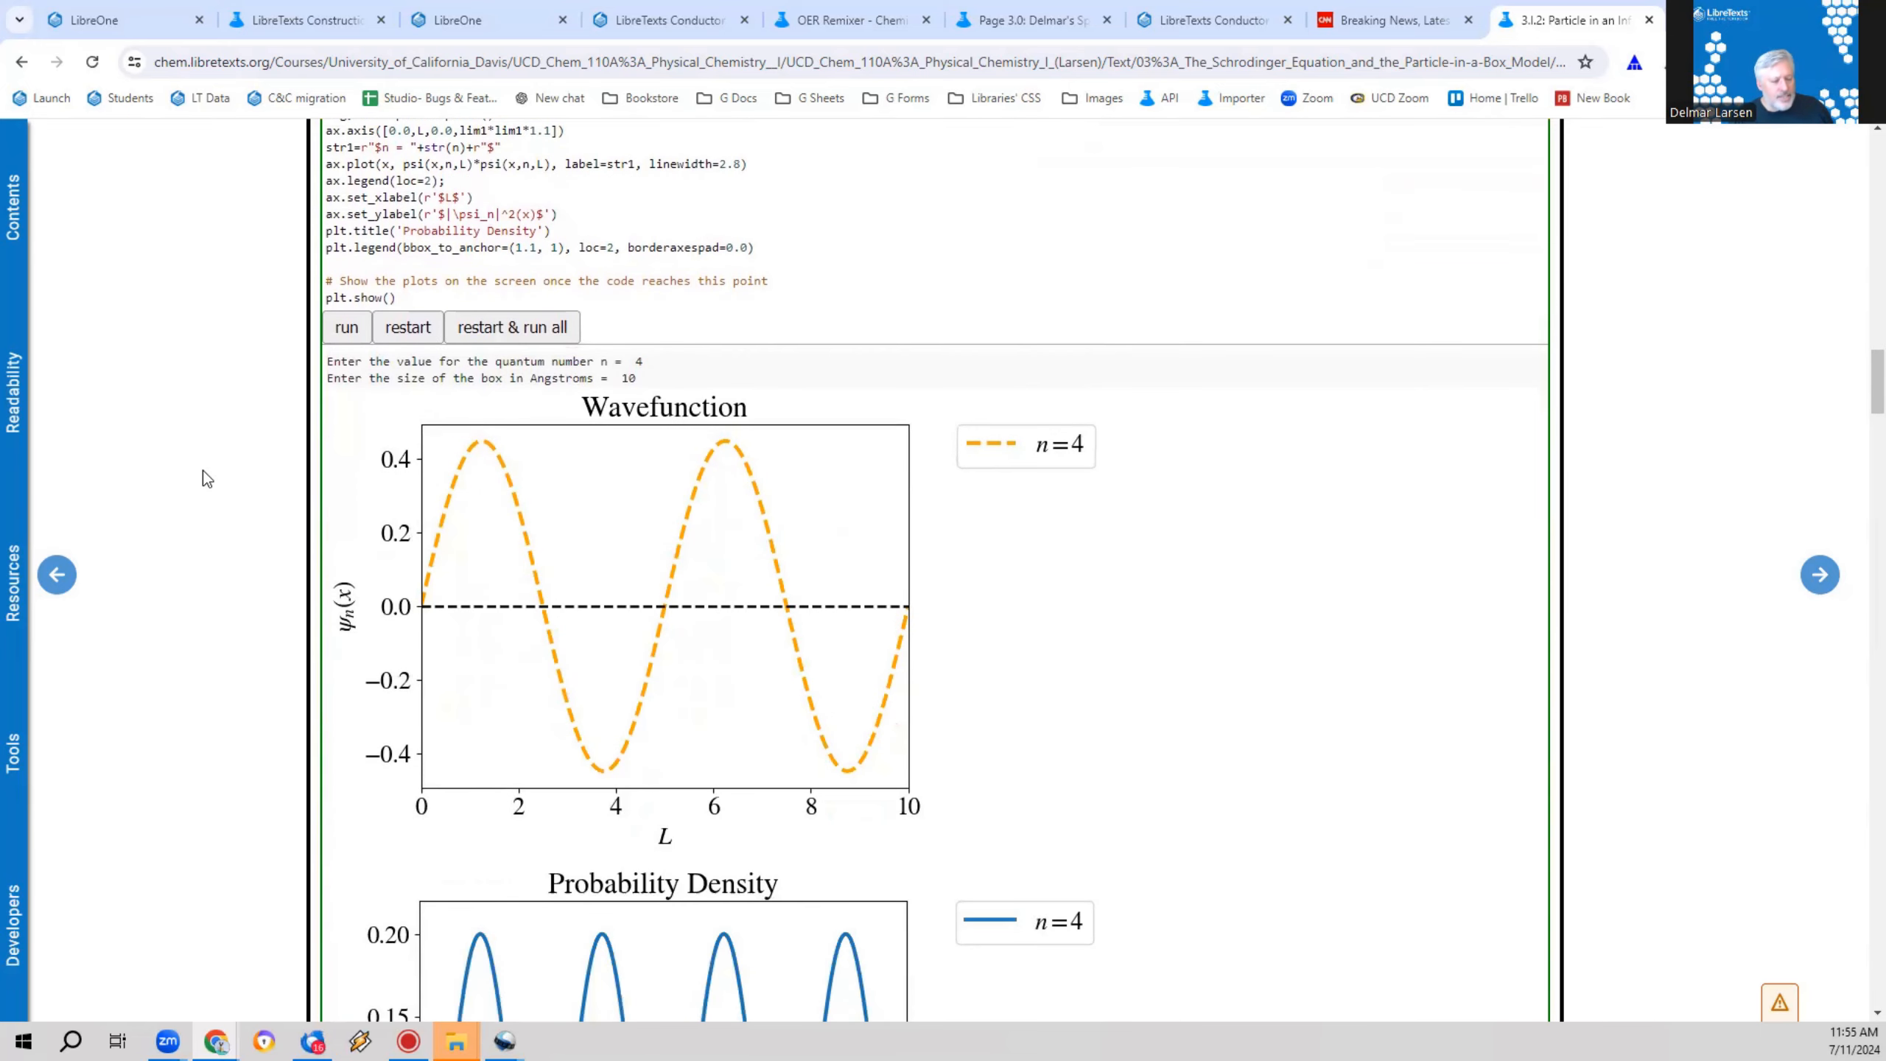
scroll(240, 476, down, 8)
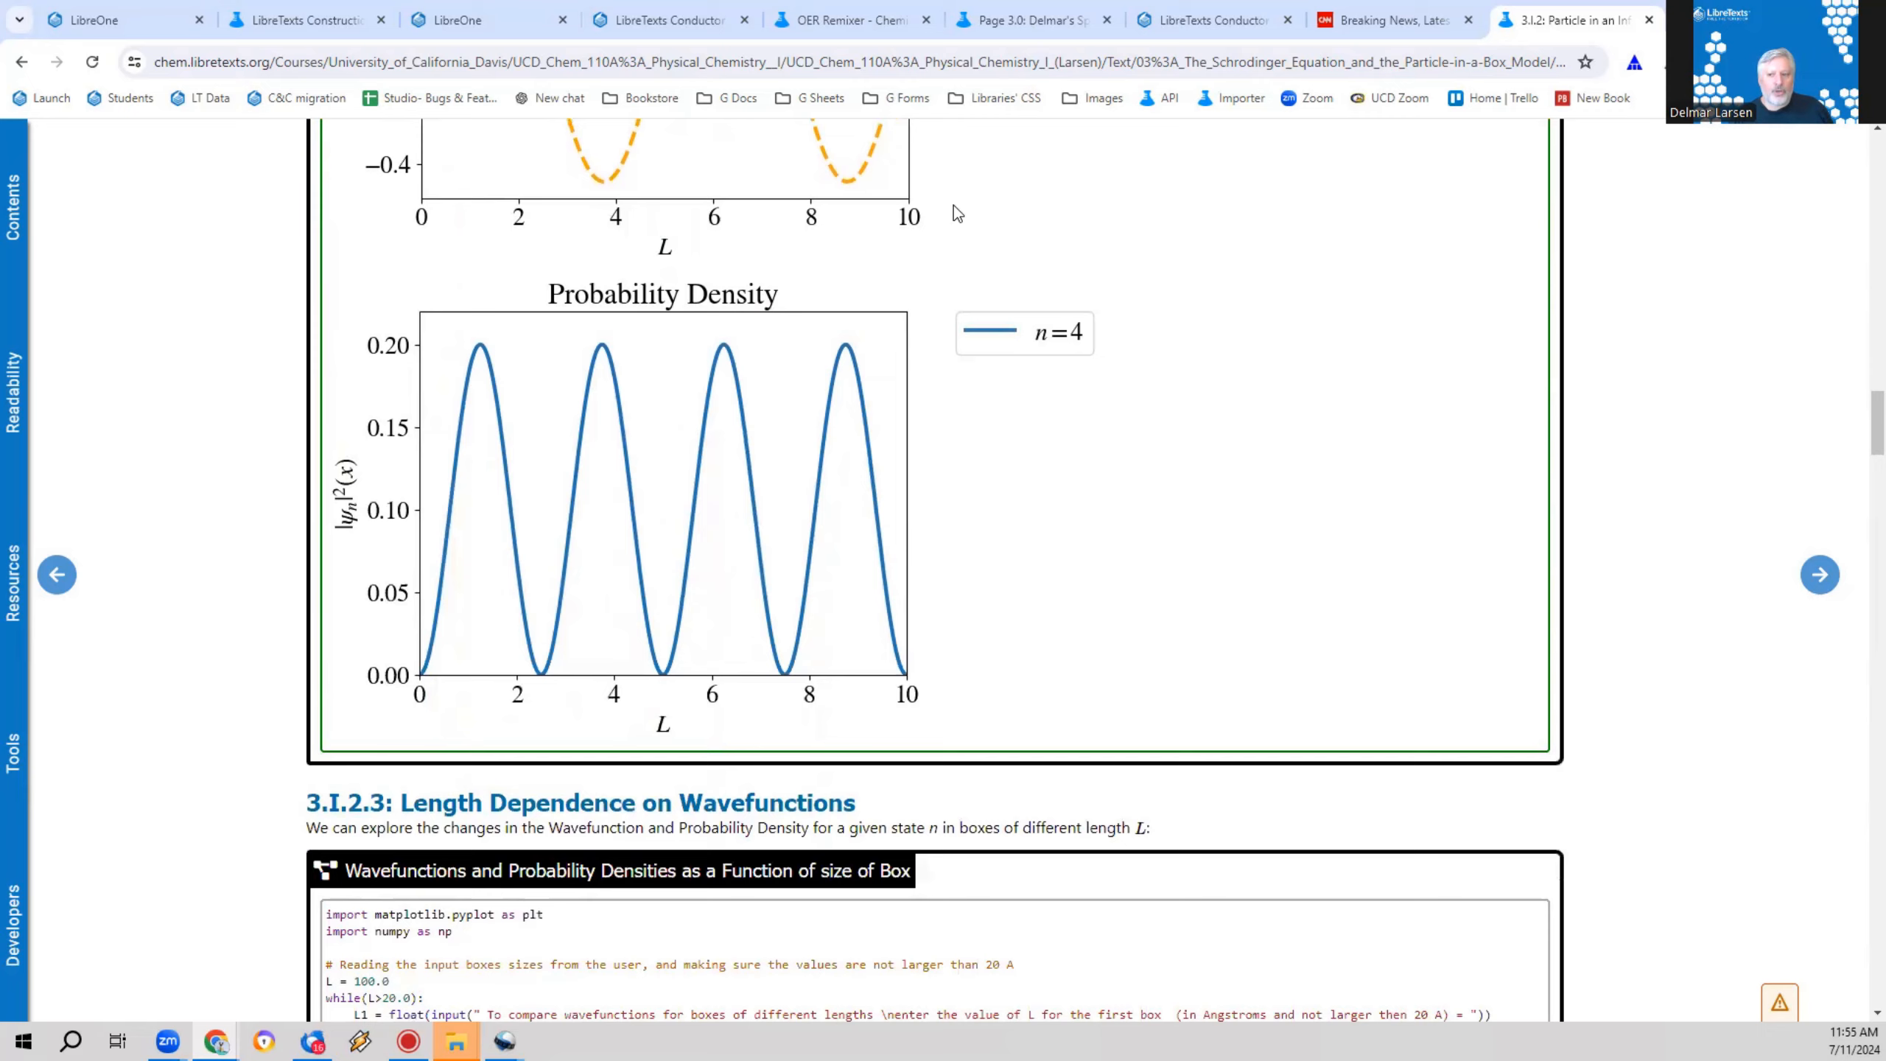
scroll(1001, 518, up, 8)
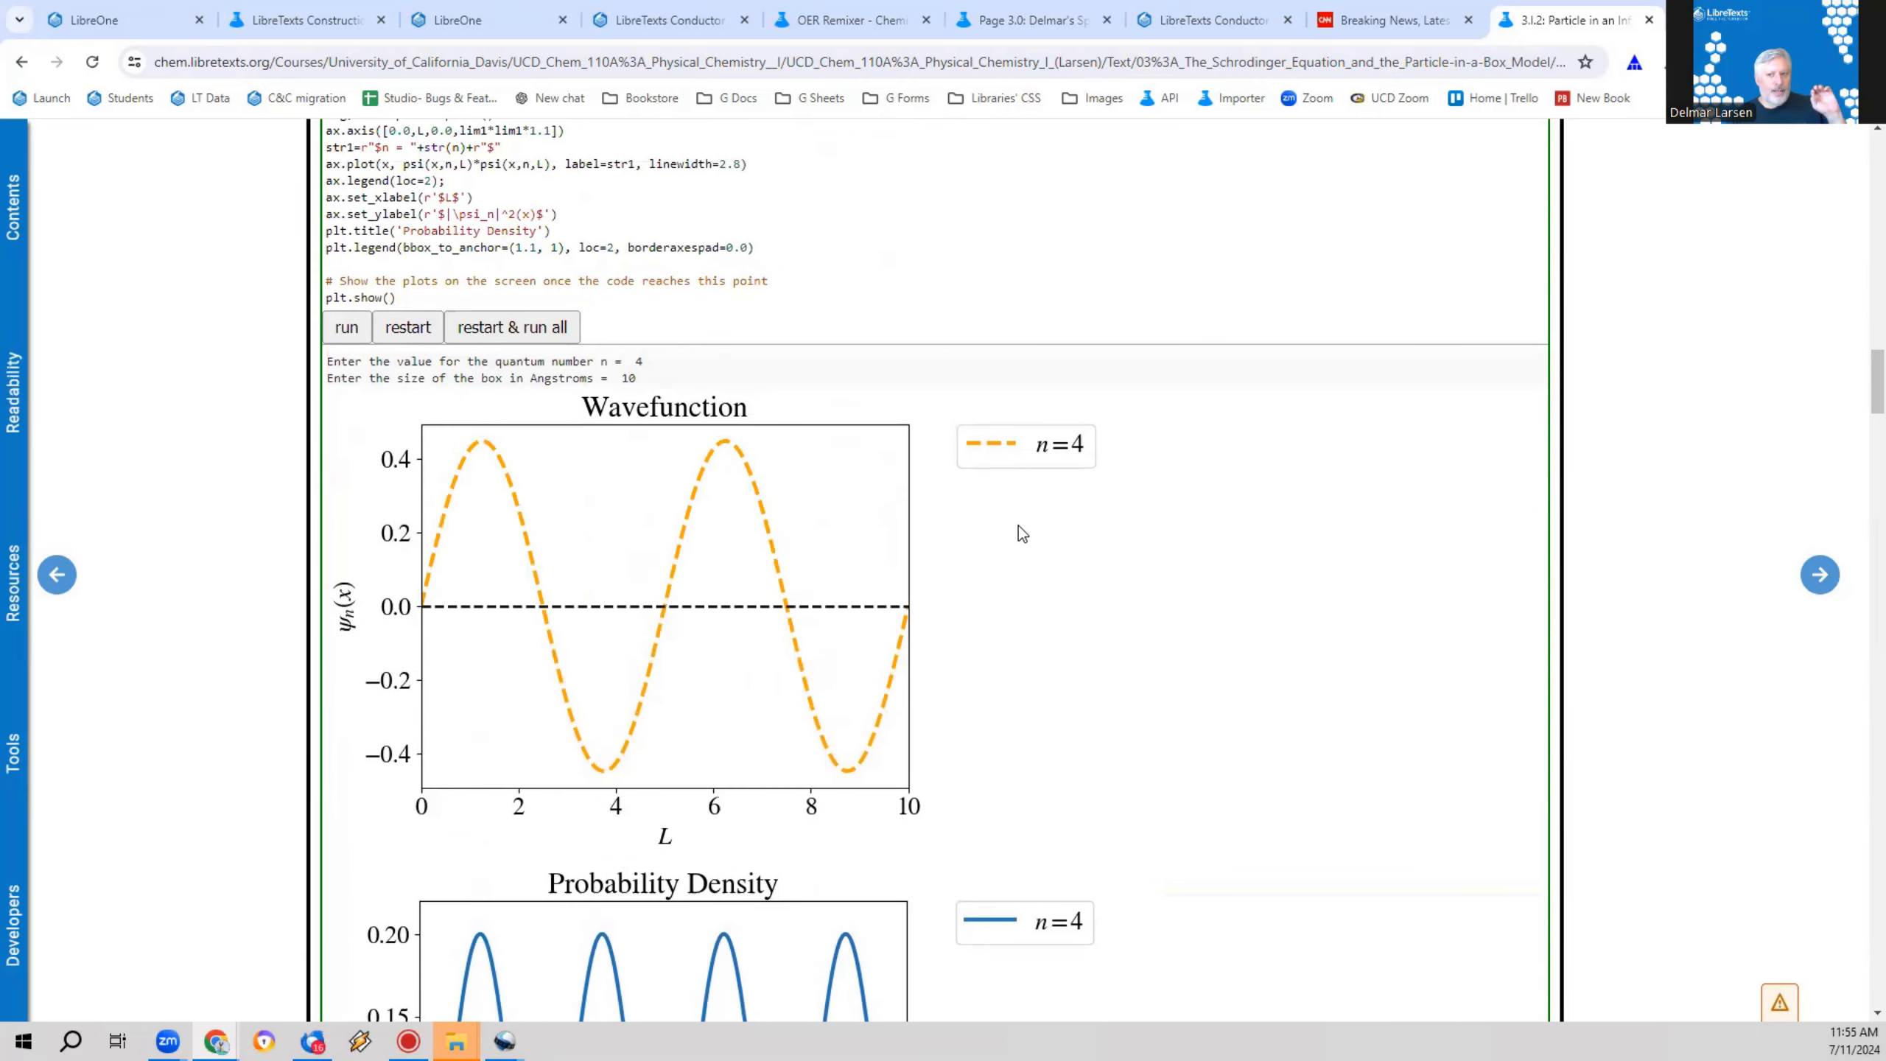
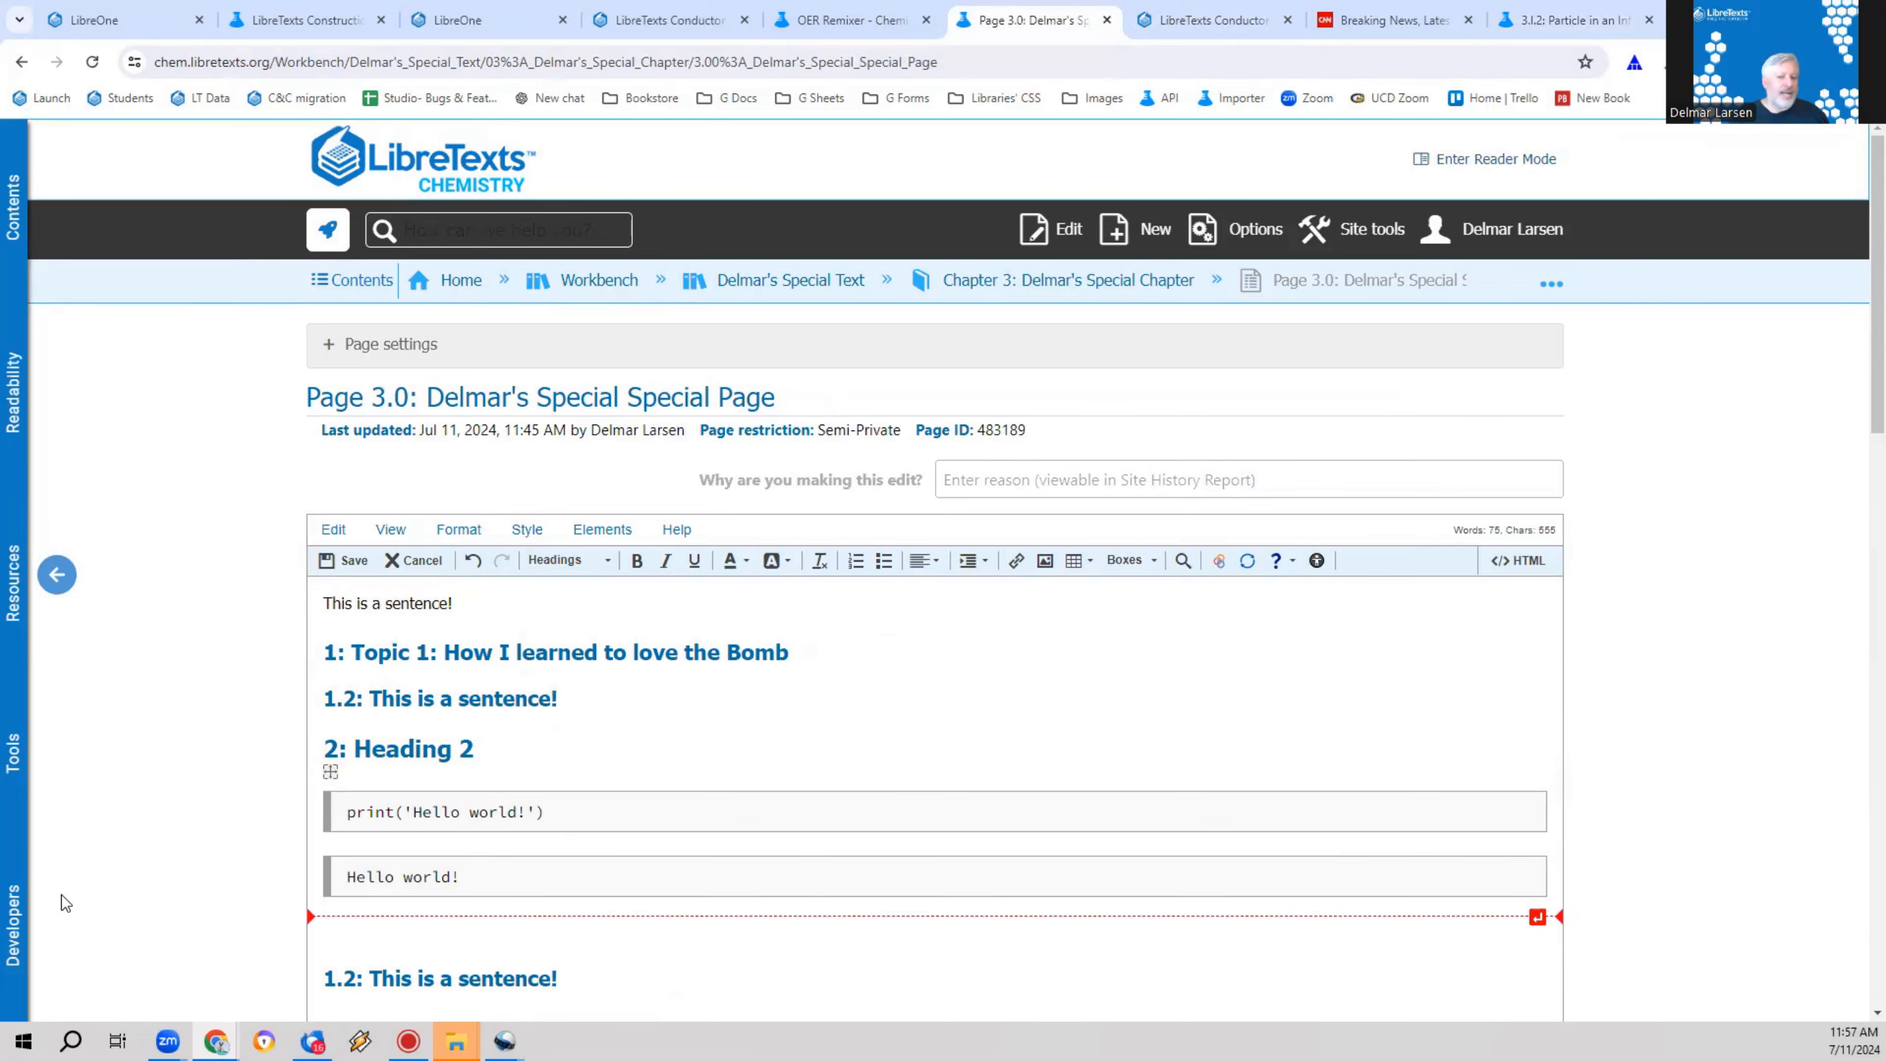
Step: Start inserting an ADAPT assessment below Heading 2 on Page 3.0 and switch to the LibreOne home page
scroll(935, 342, down, 4)
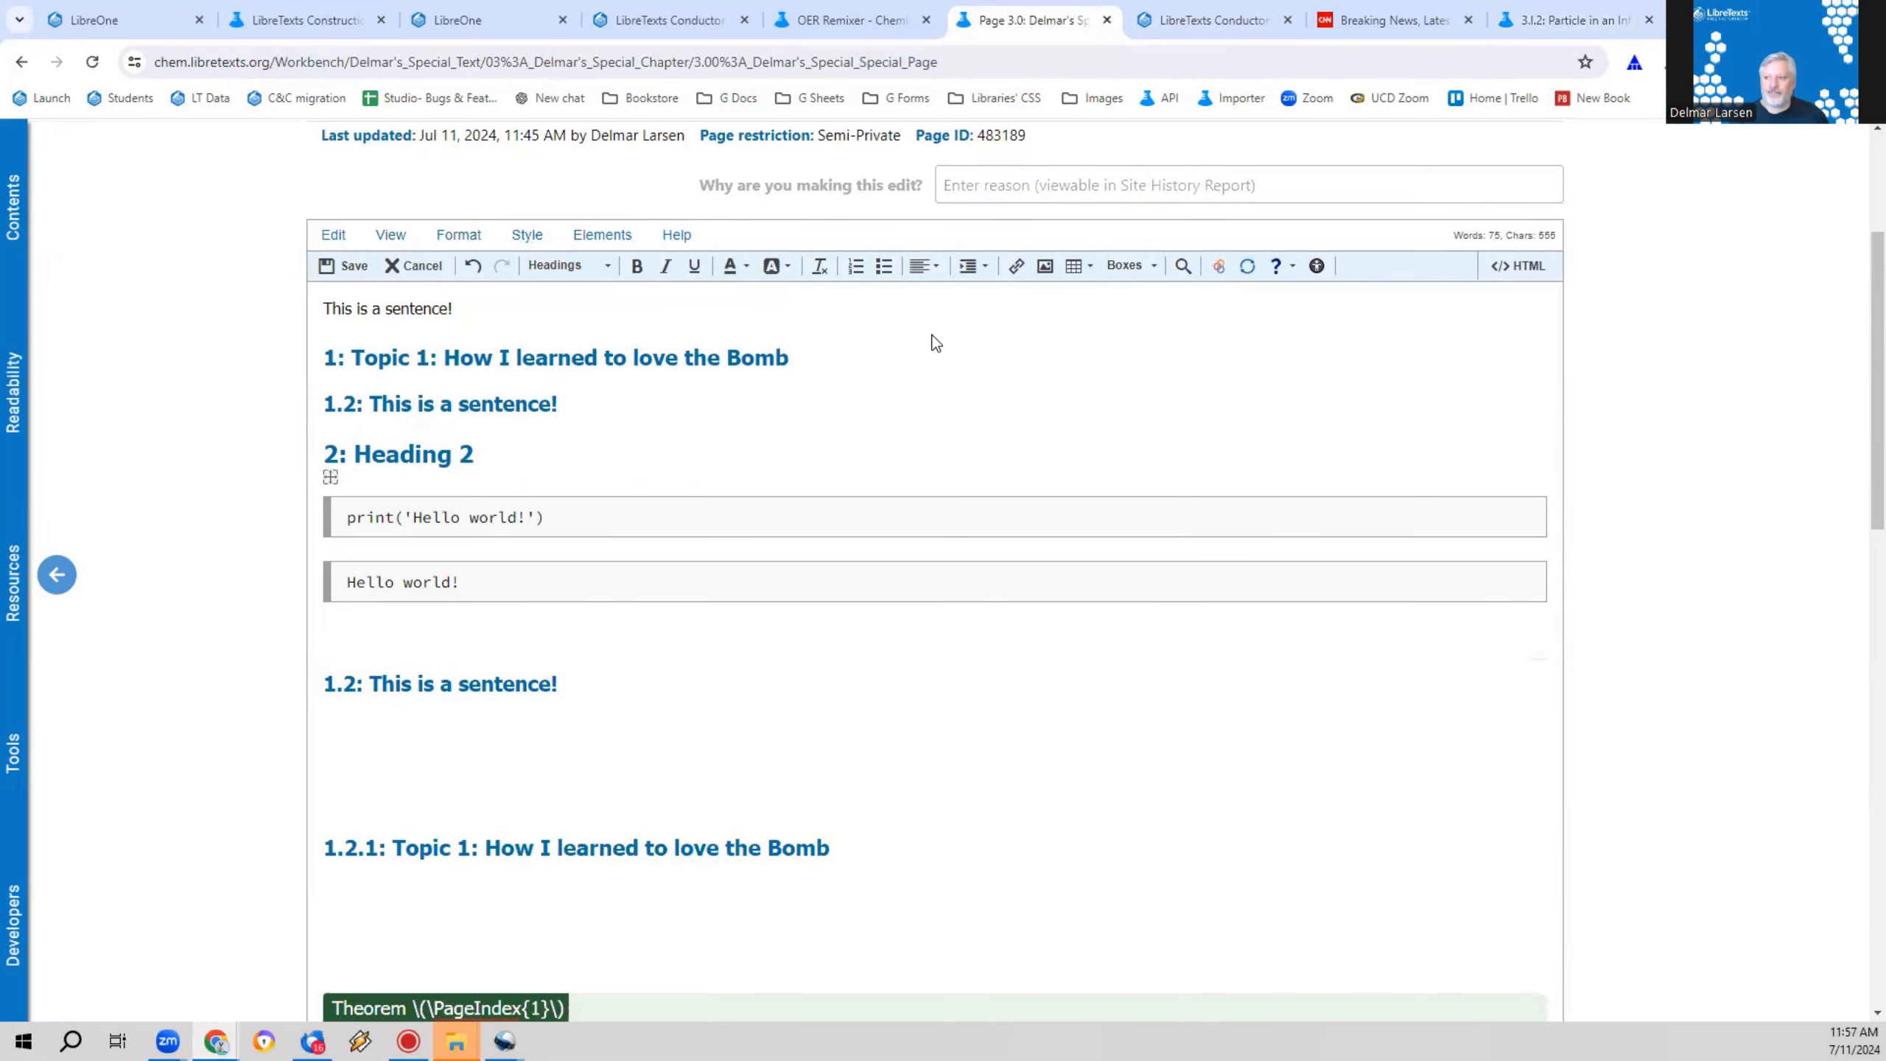
click(1253, 270)
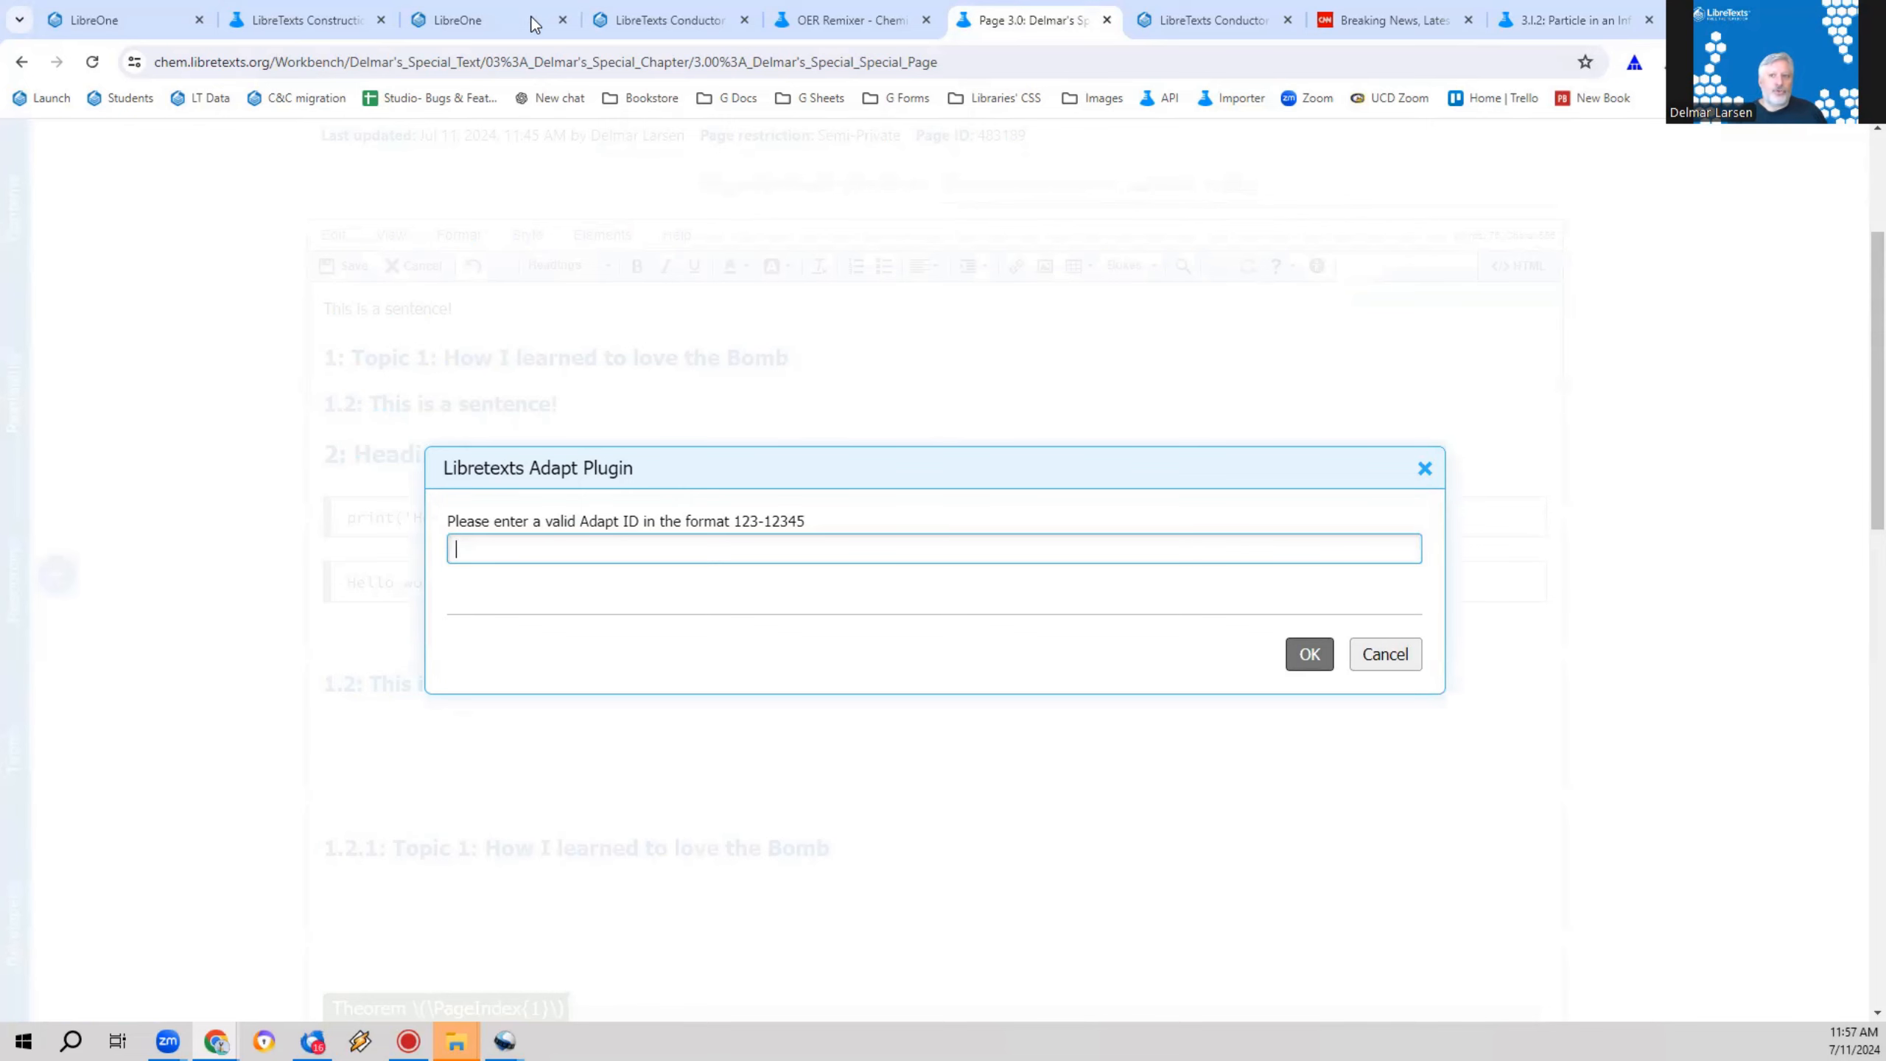
click(311, 20)
click(18, 13)
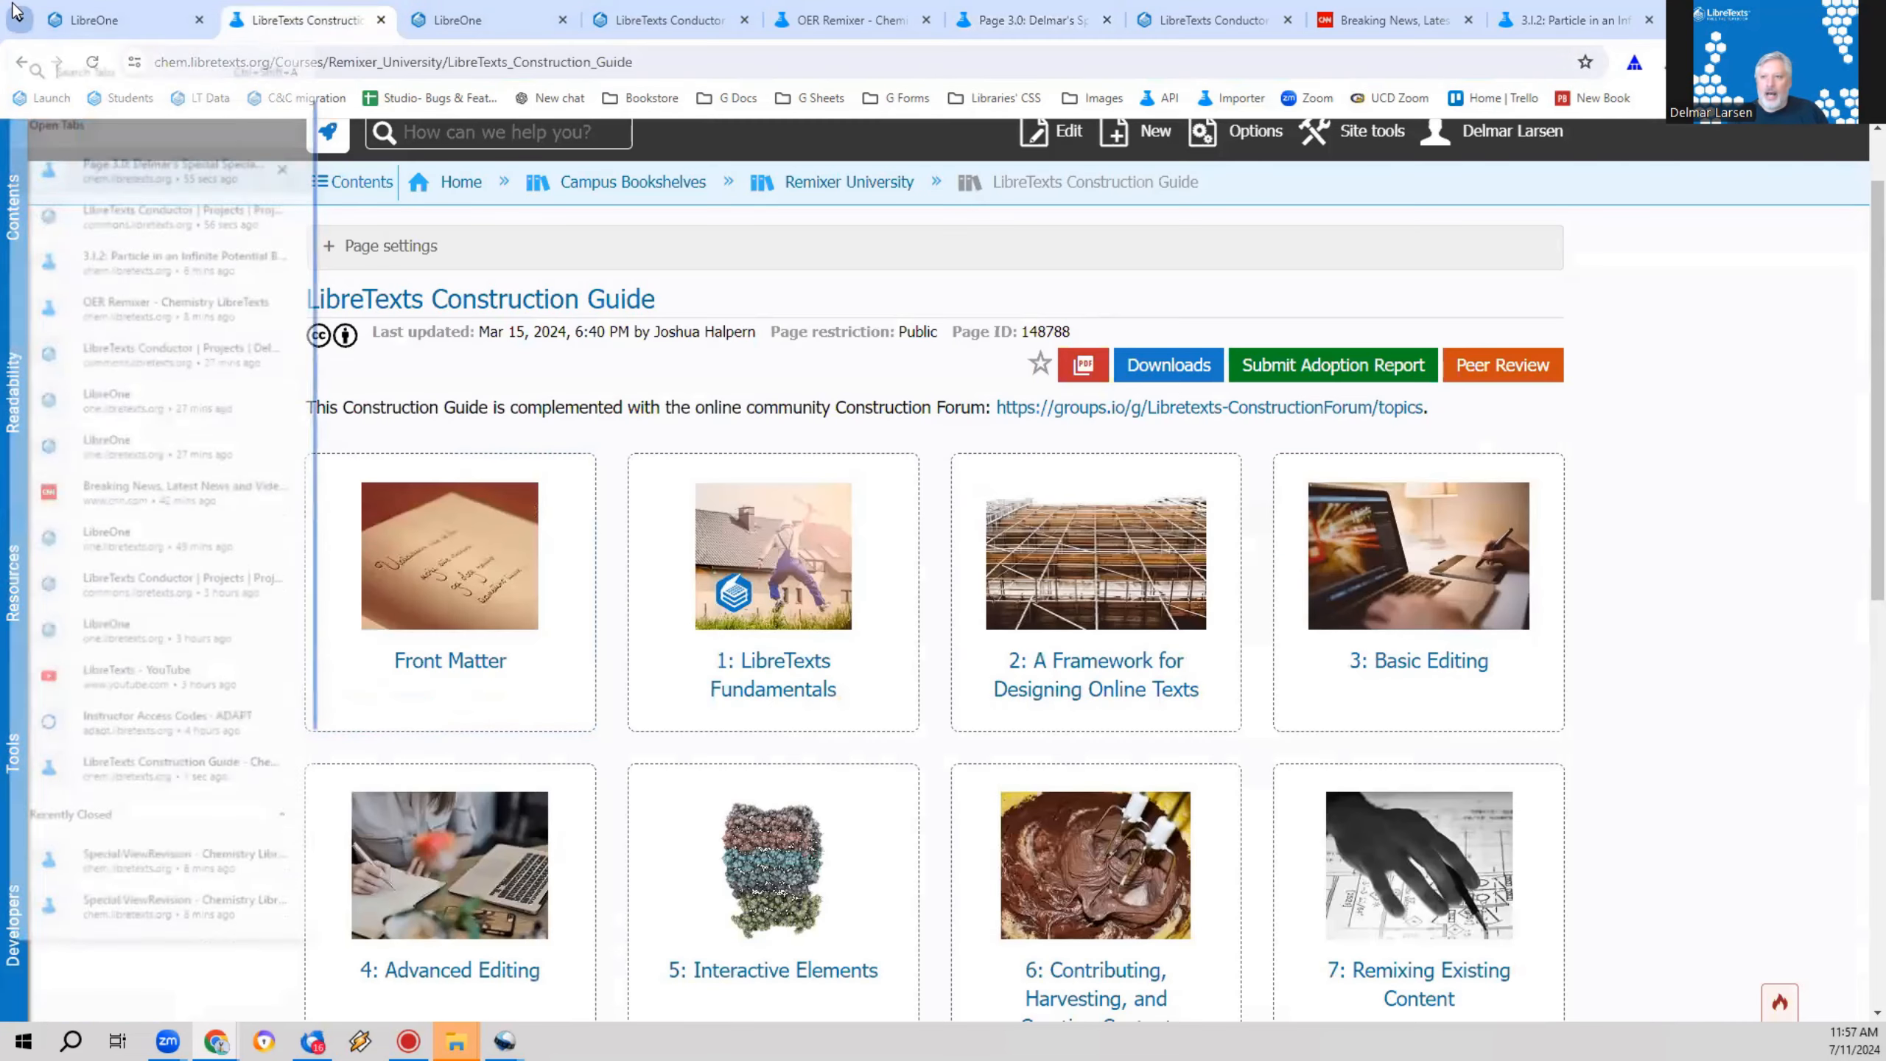
click(2, 3)
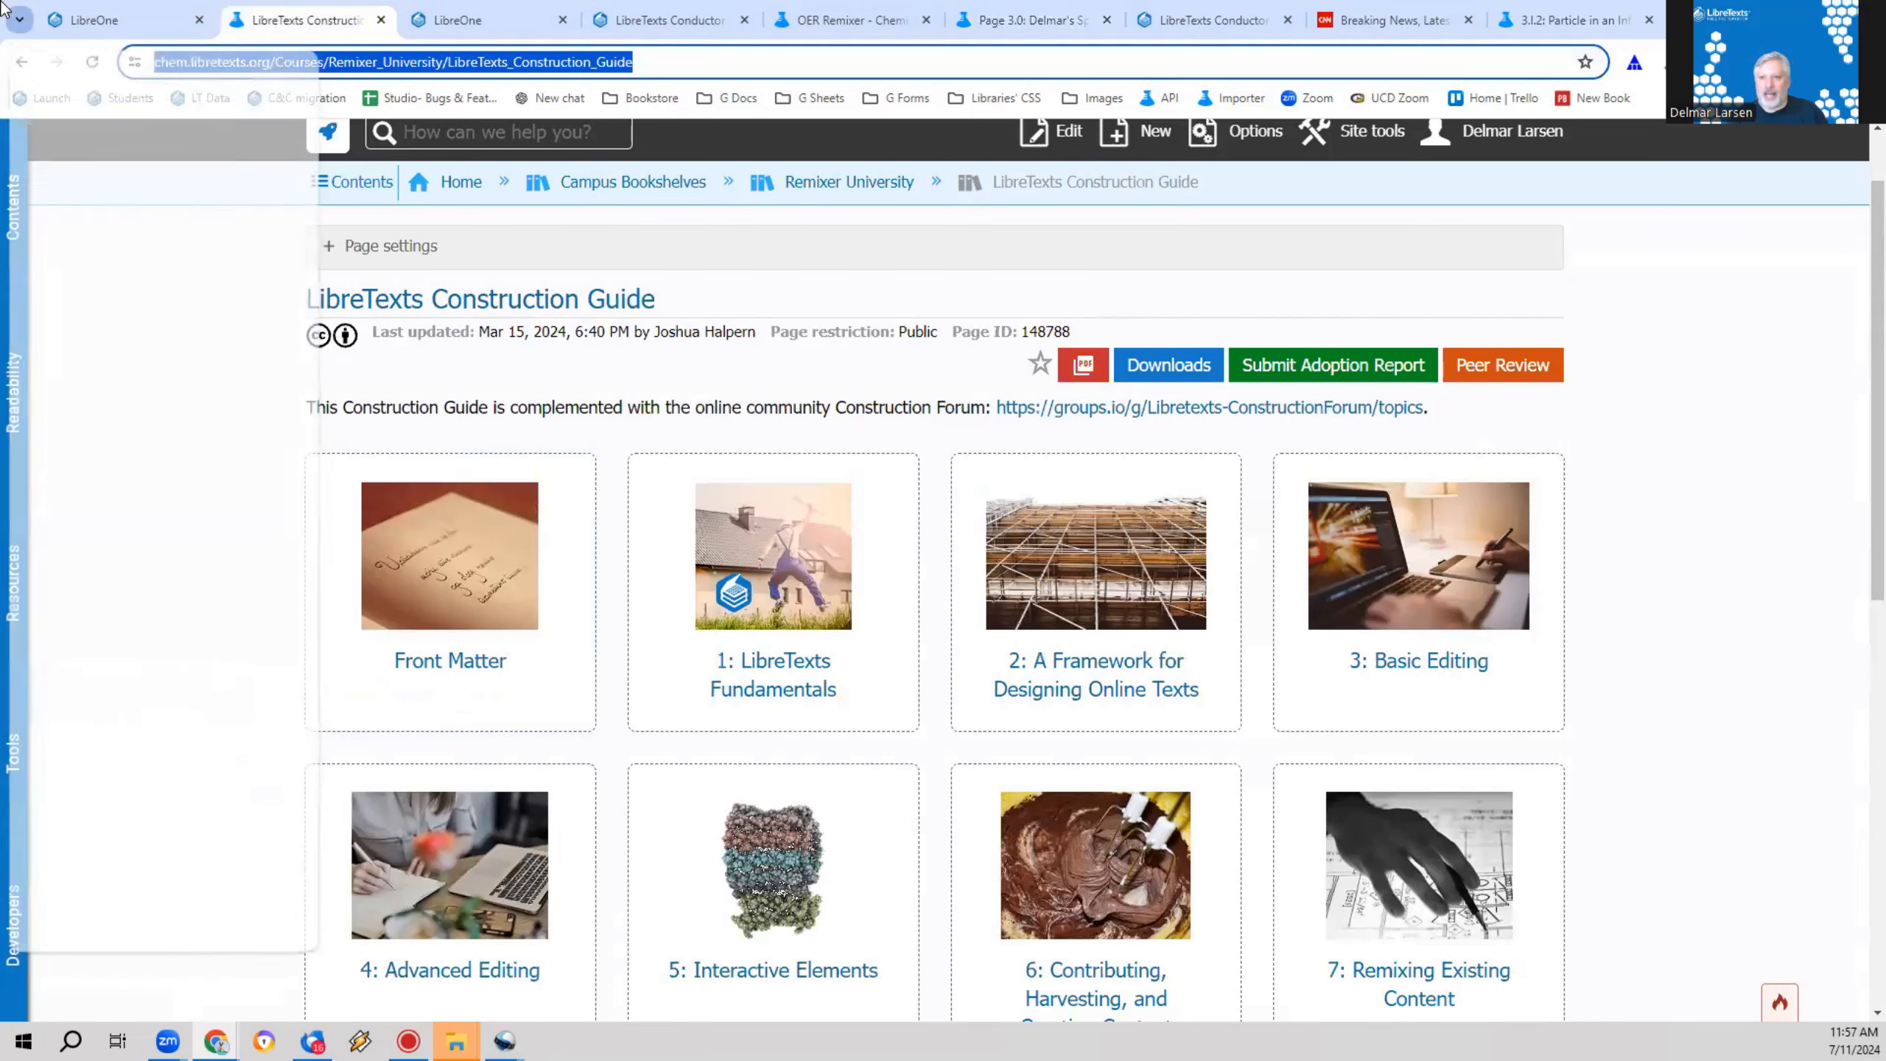
click(123, 9)
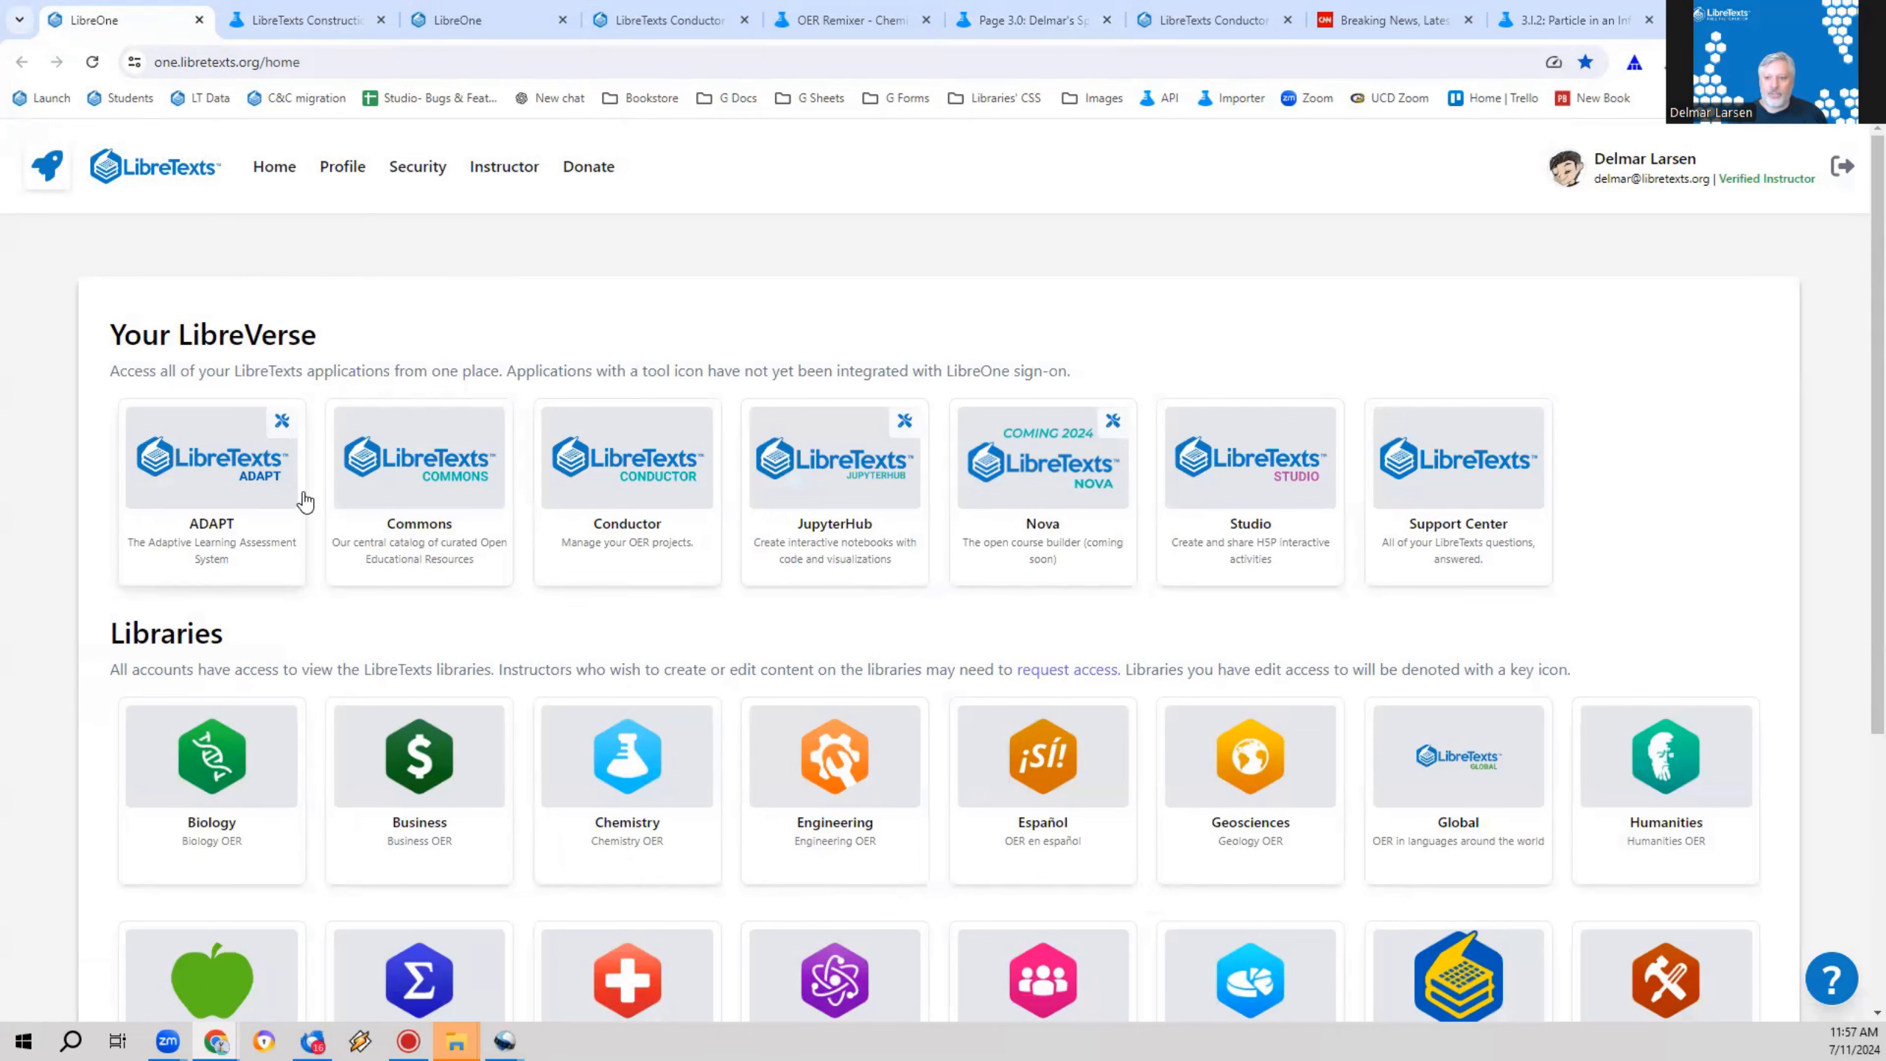
Step: Open the Online Teaching Conference assignment in ADAPT's Demo course and copy the ADAPT ID of question 3, the street light related rates problem
click(199, 474)
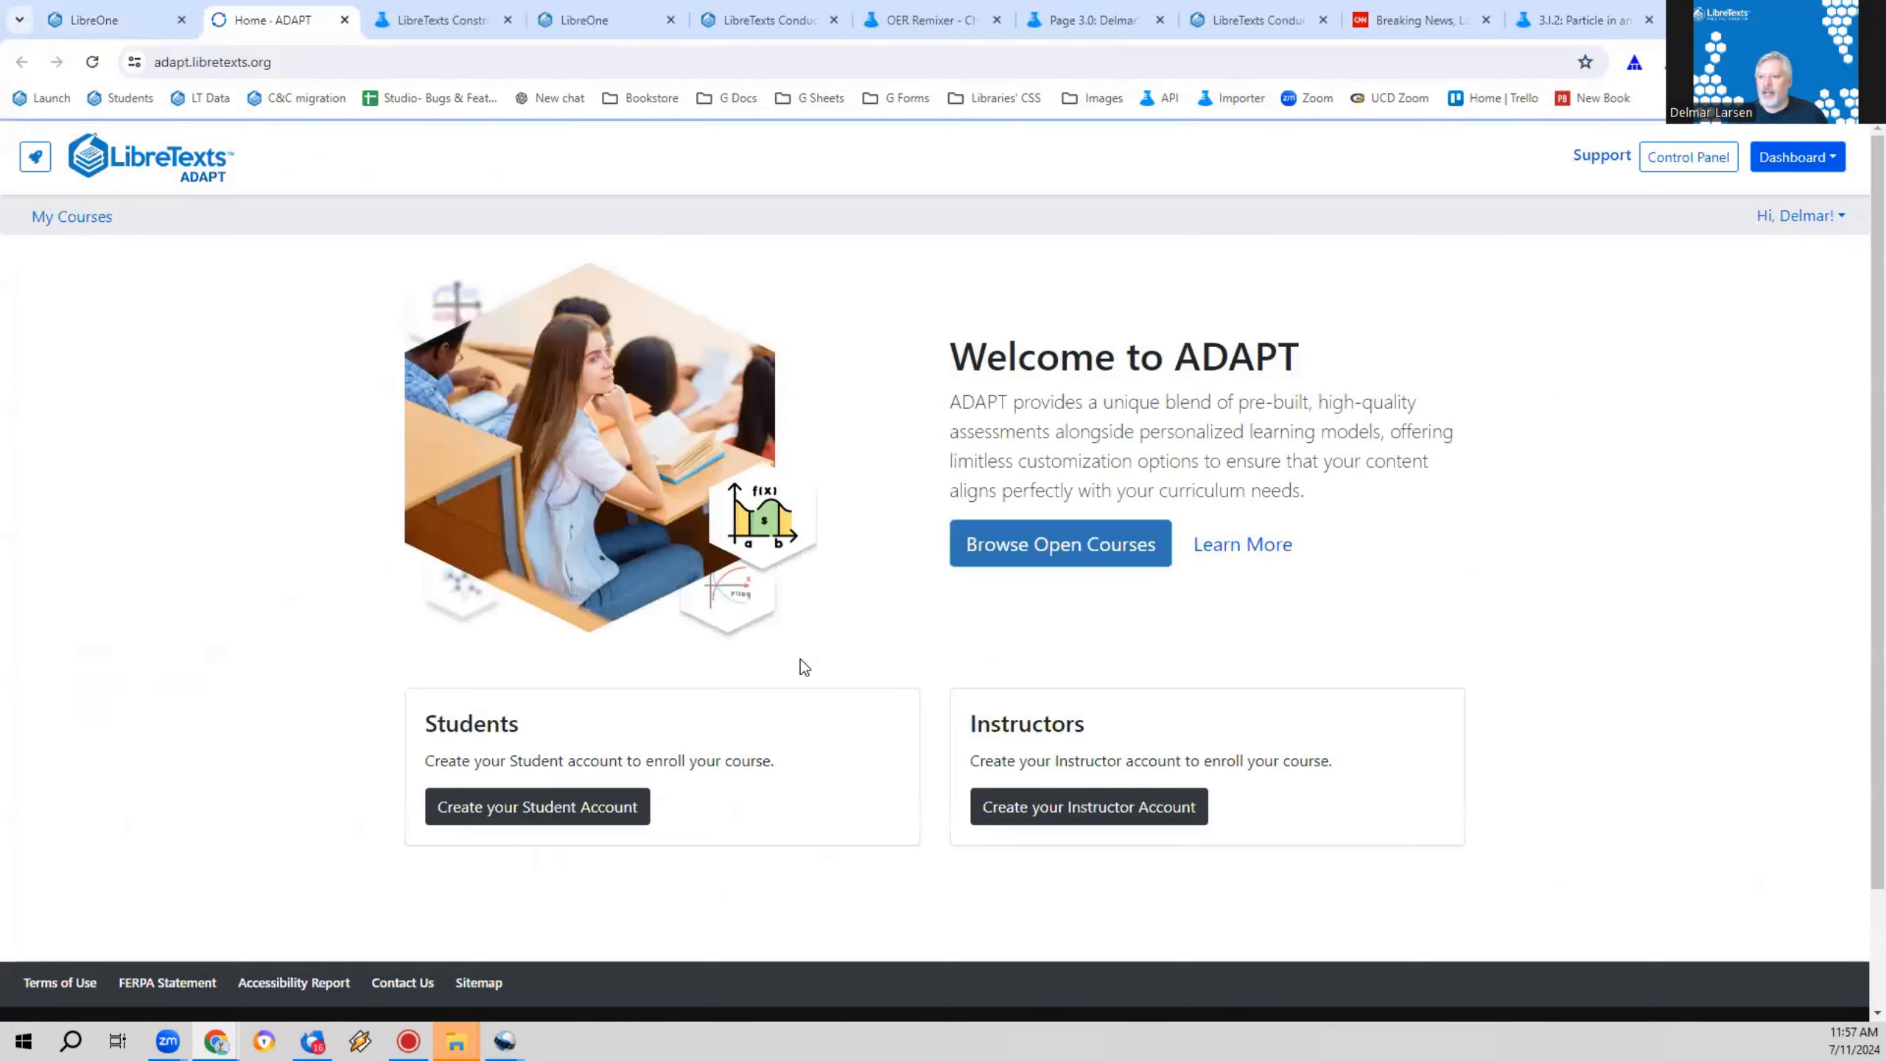
click(1656, 158)
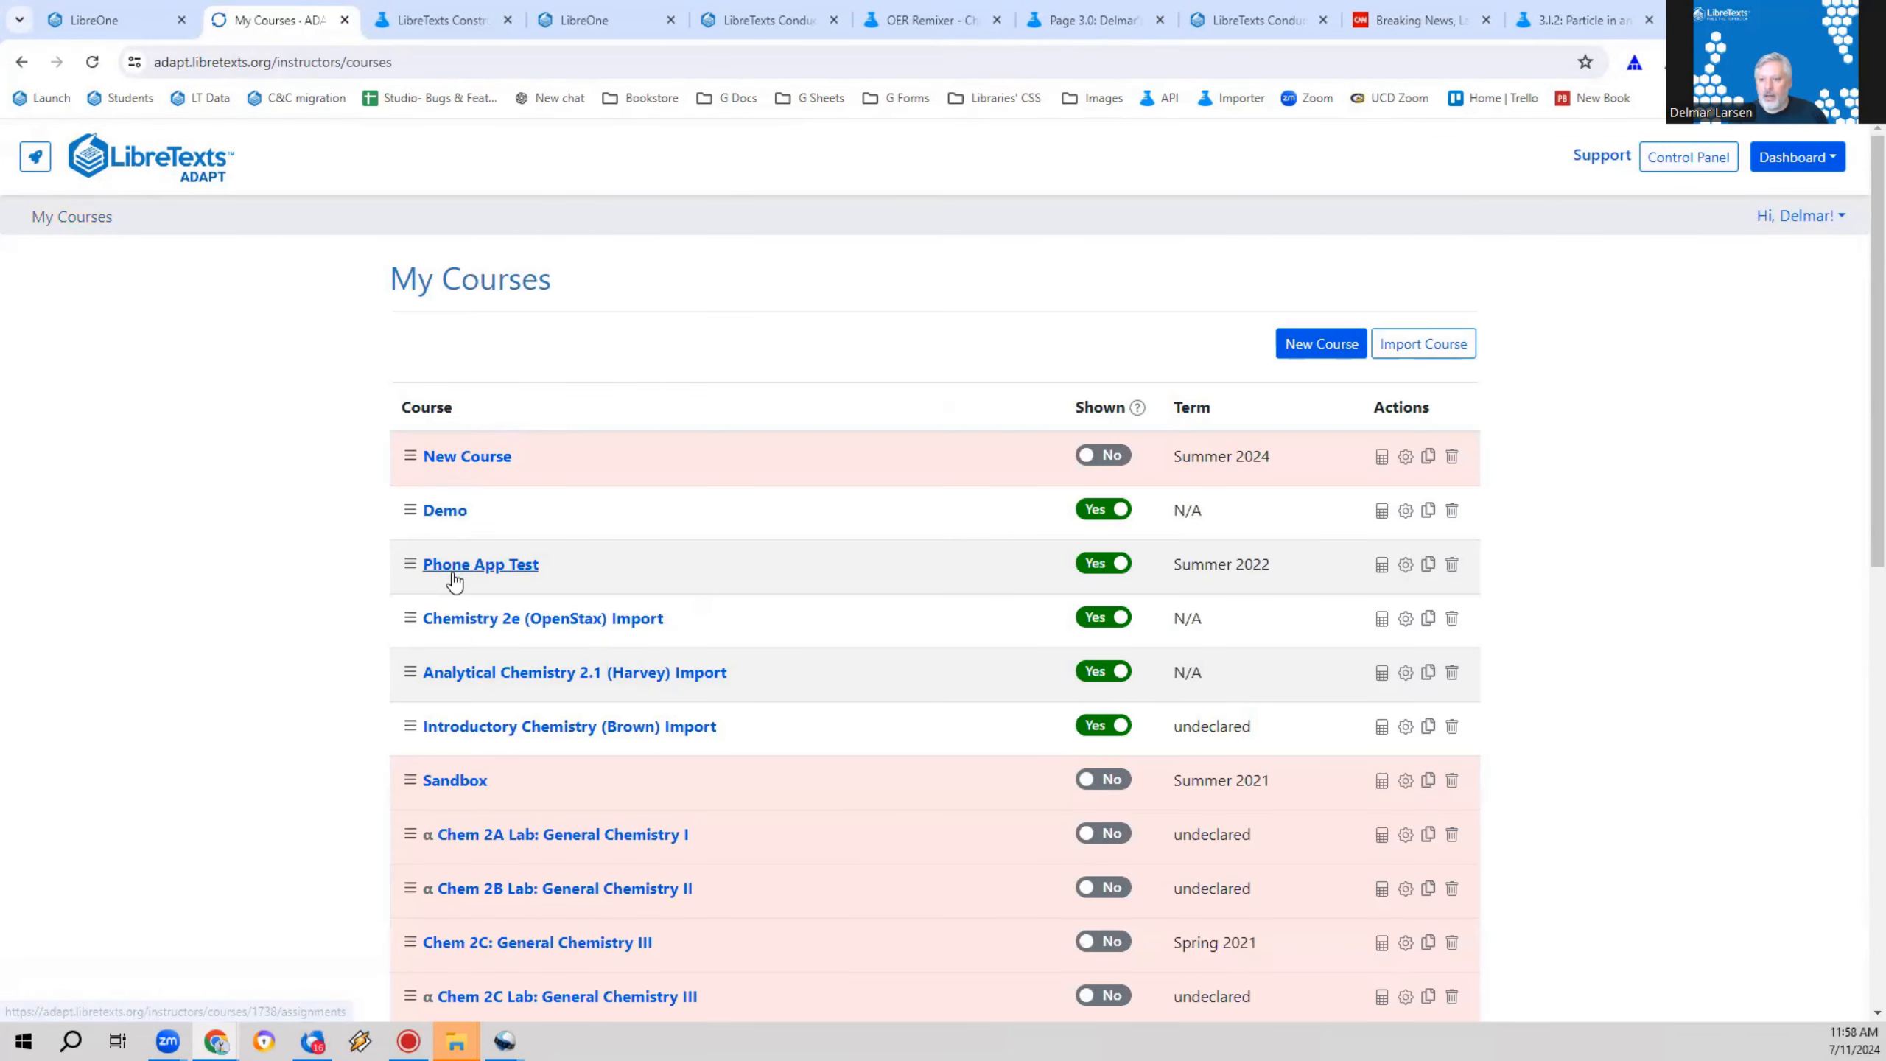
click(445, 519)
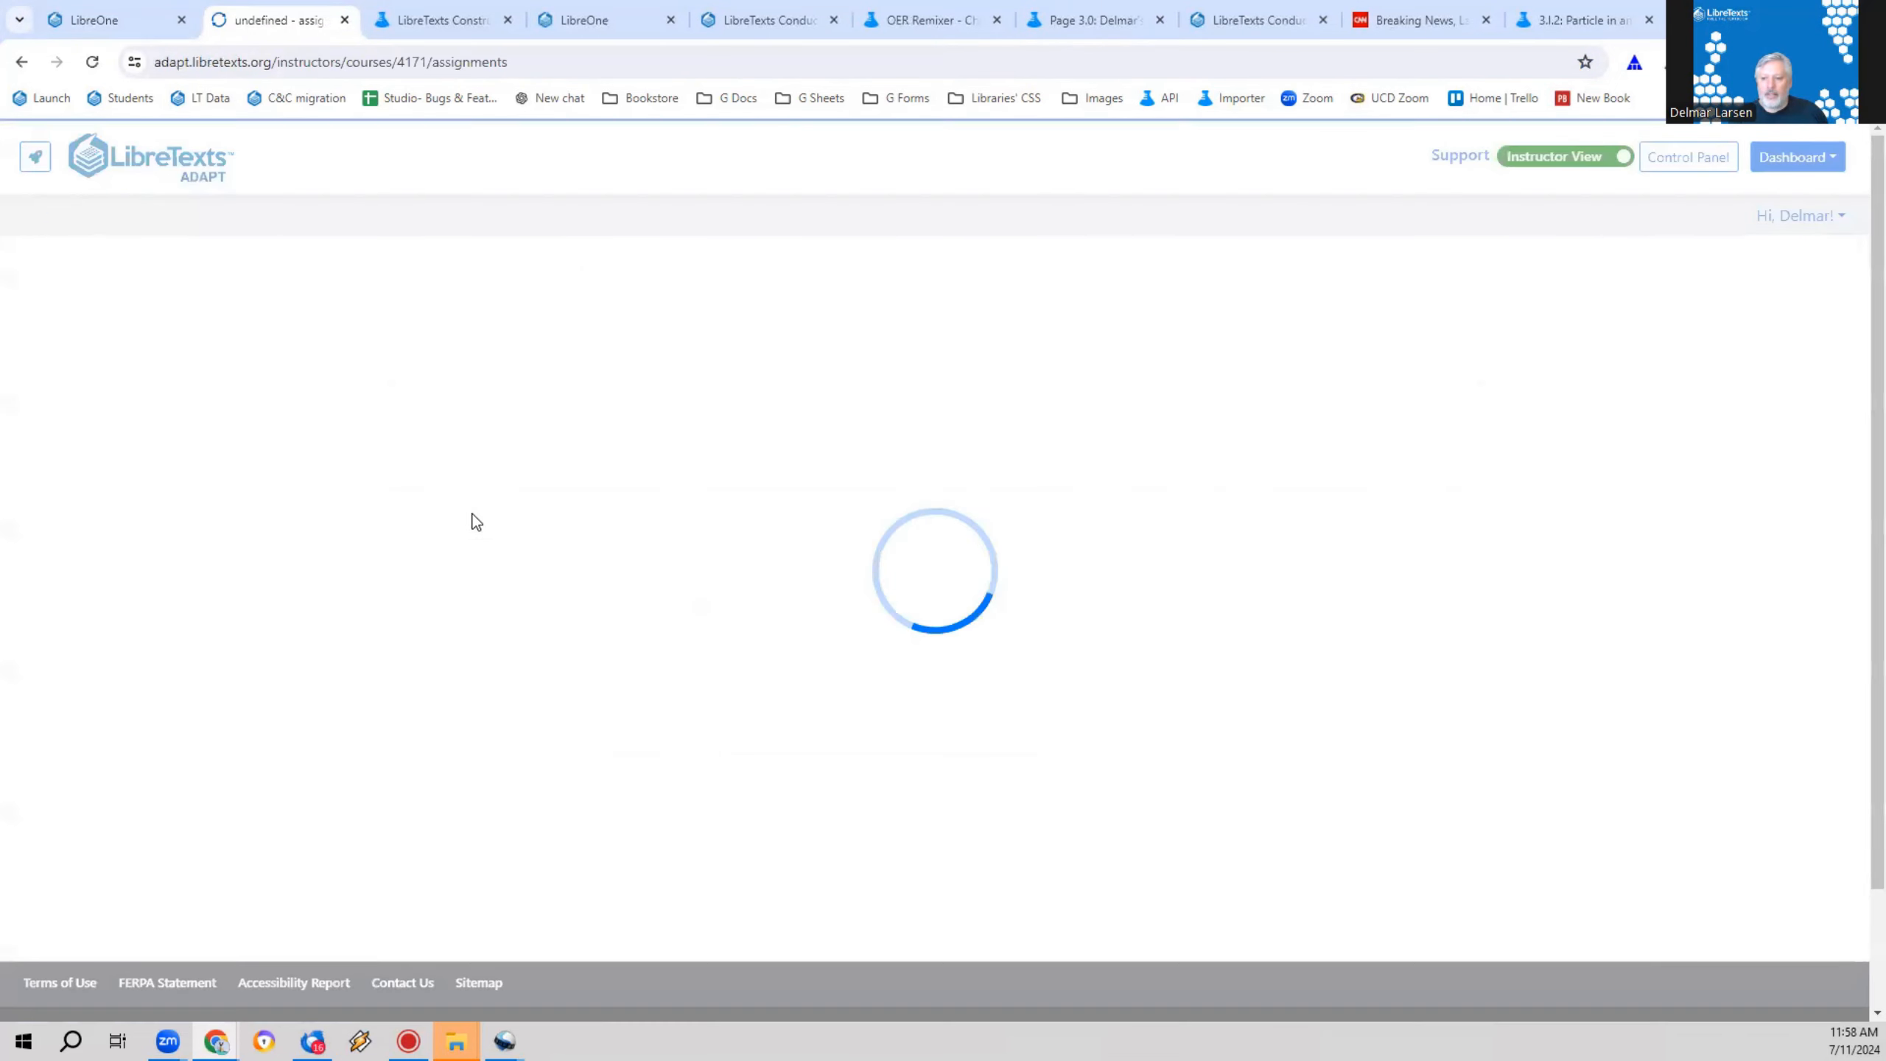
click(624, 456)
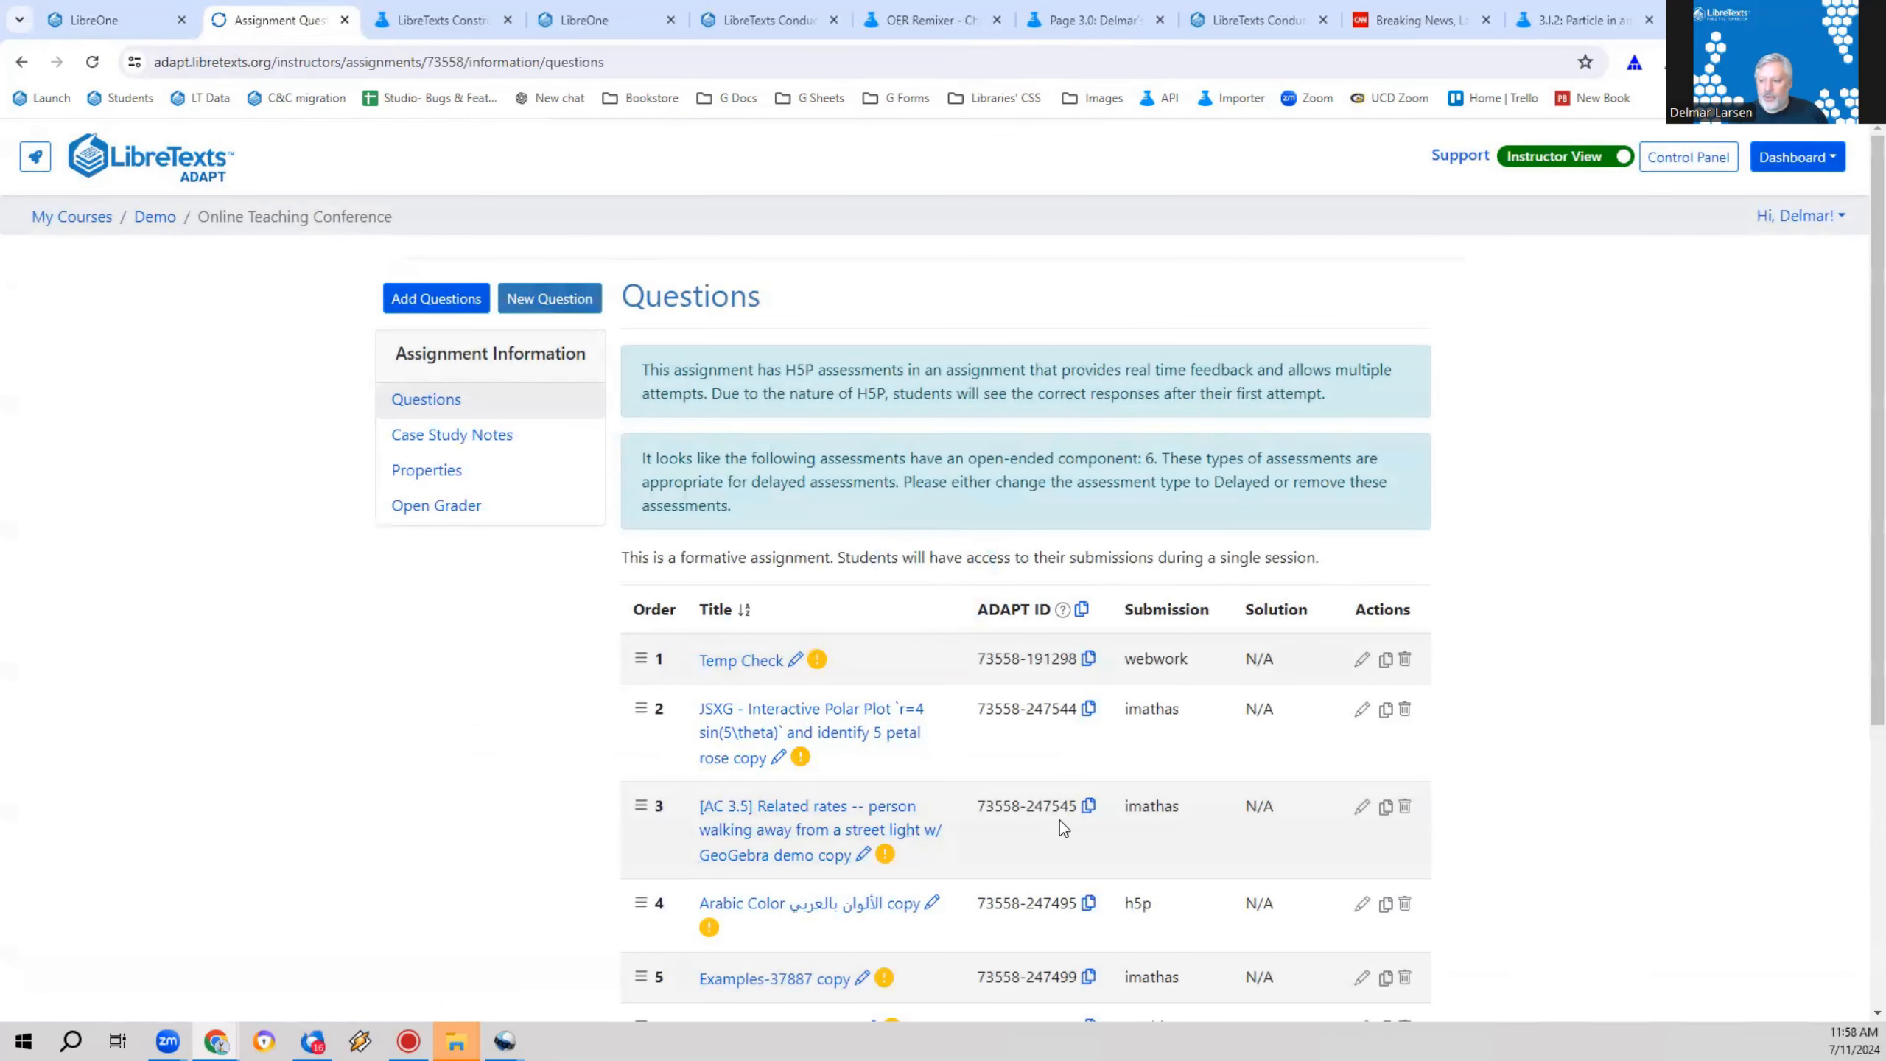
click(1088, 807)
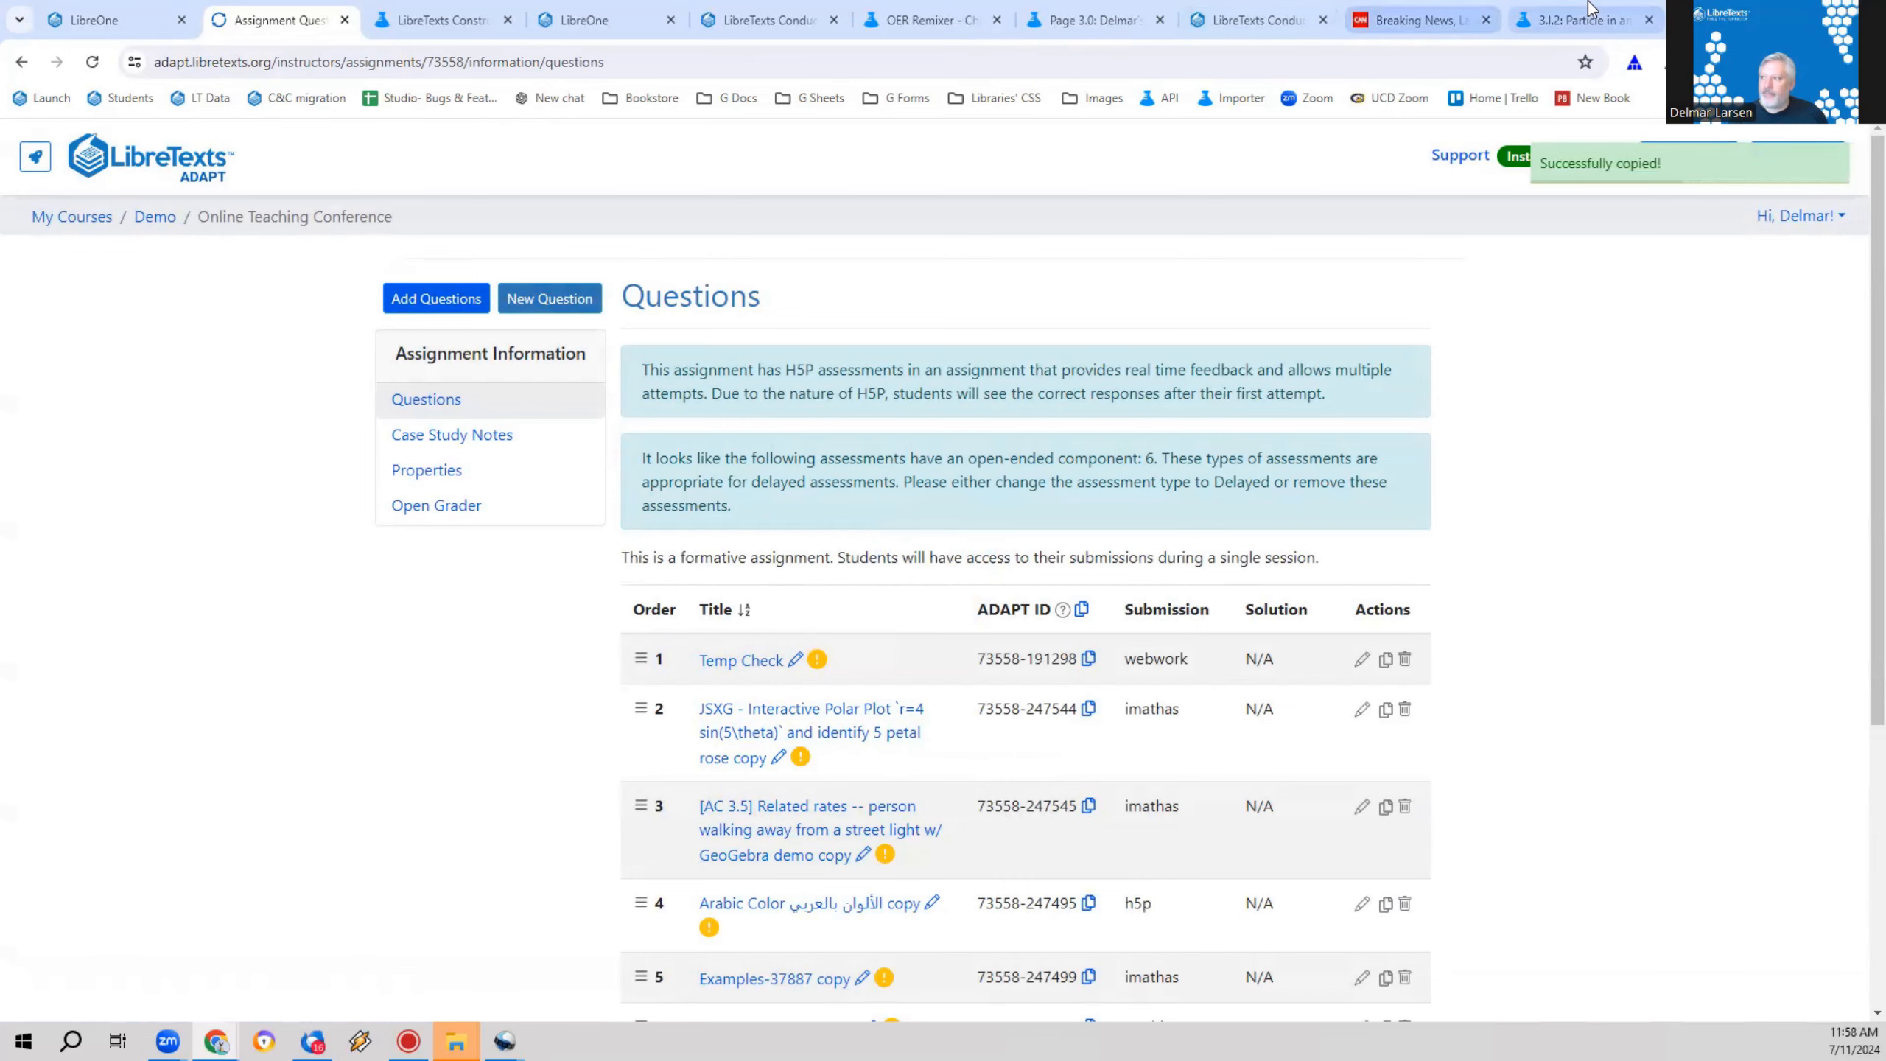
Step: Return to Page 3.0, paste the copied ADAPT ID to insert the assessment, and save the page
click(1574, 20)
click(1260, 9)
click(1088, 20)
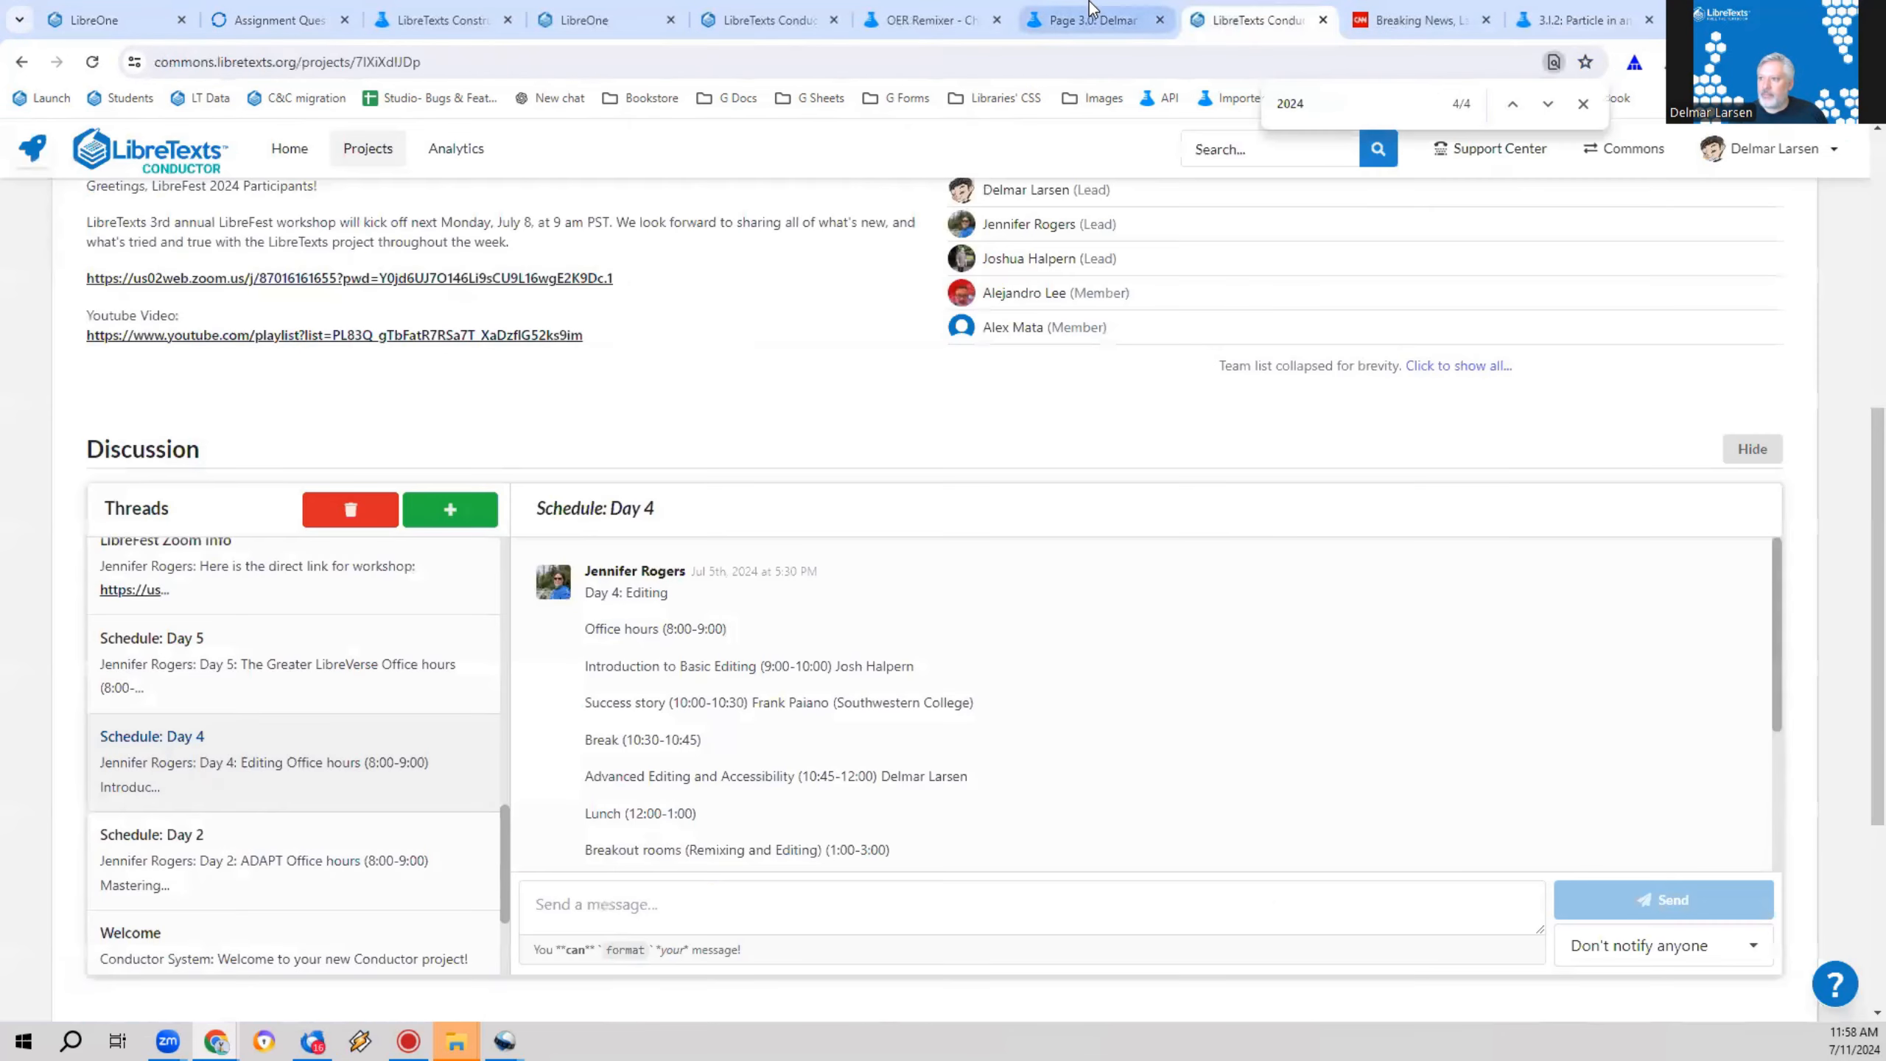
right_click(650, 542)
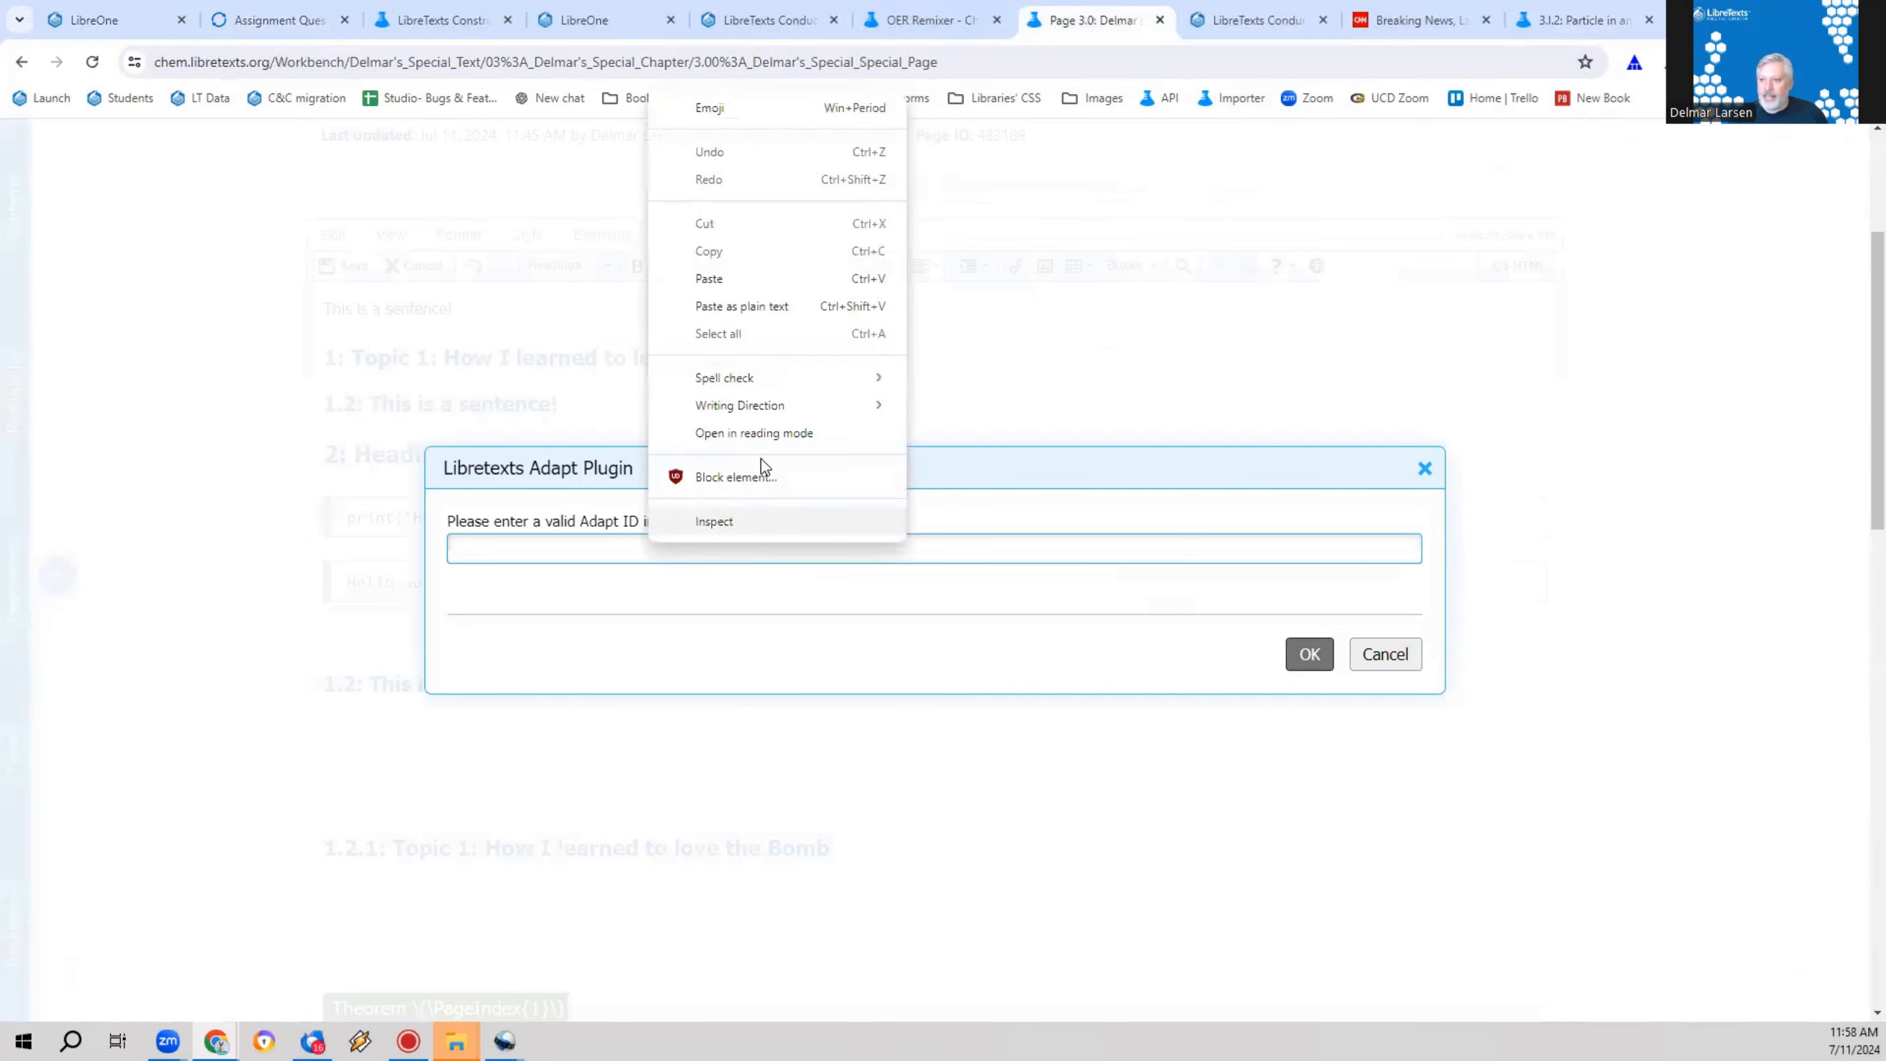
click(792, 282)
click(1310, 655)
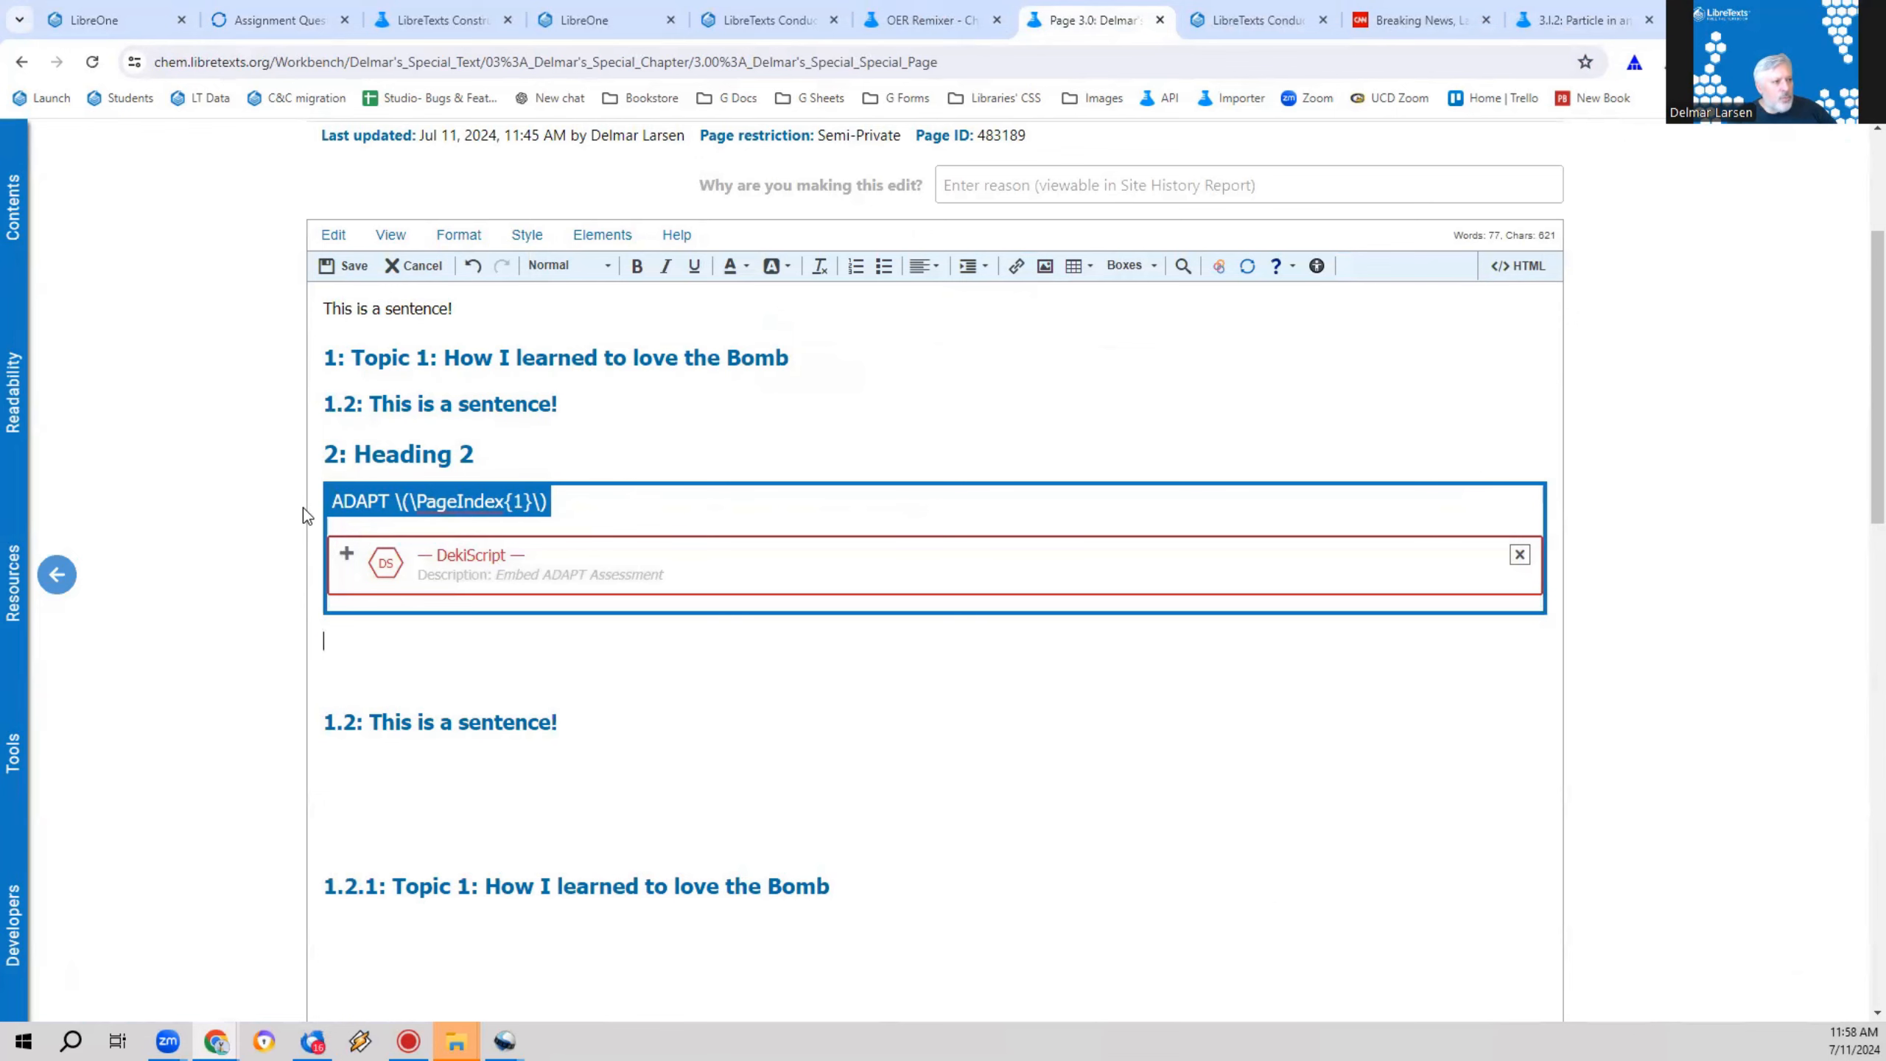
click(310, 262)
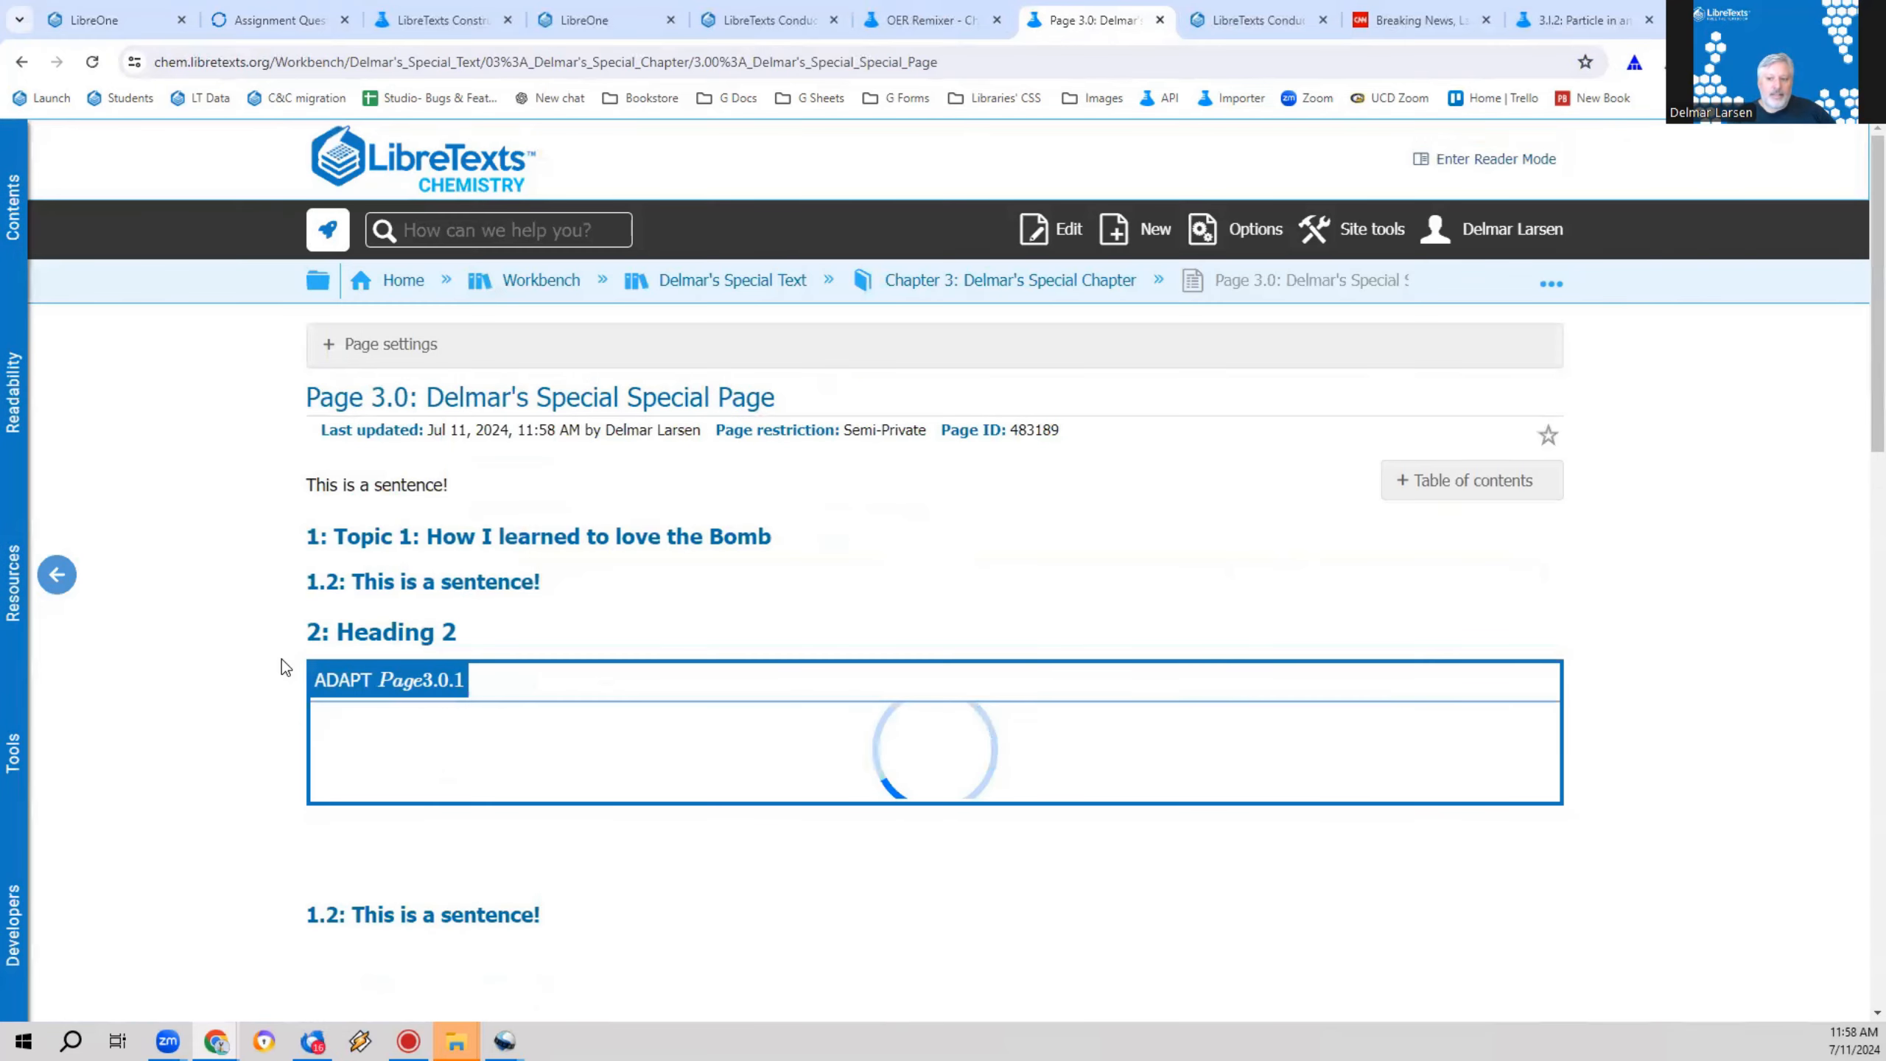
Step: Review the embedded street light question on the saved page and reopen Page 3.0 for editing
scroll(281, 654, down, 3)
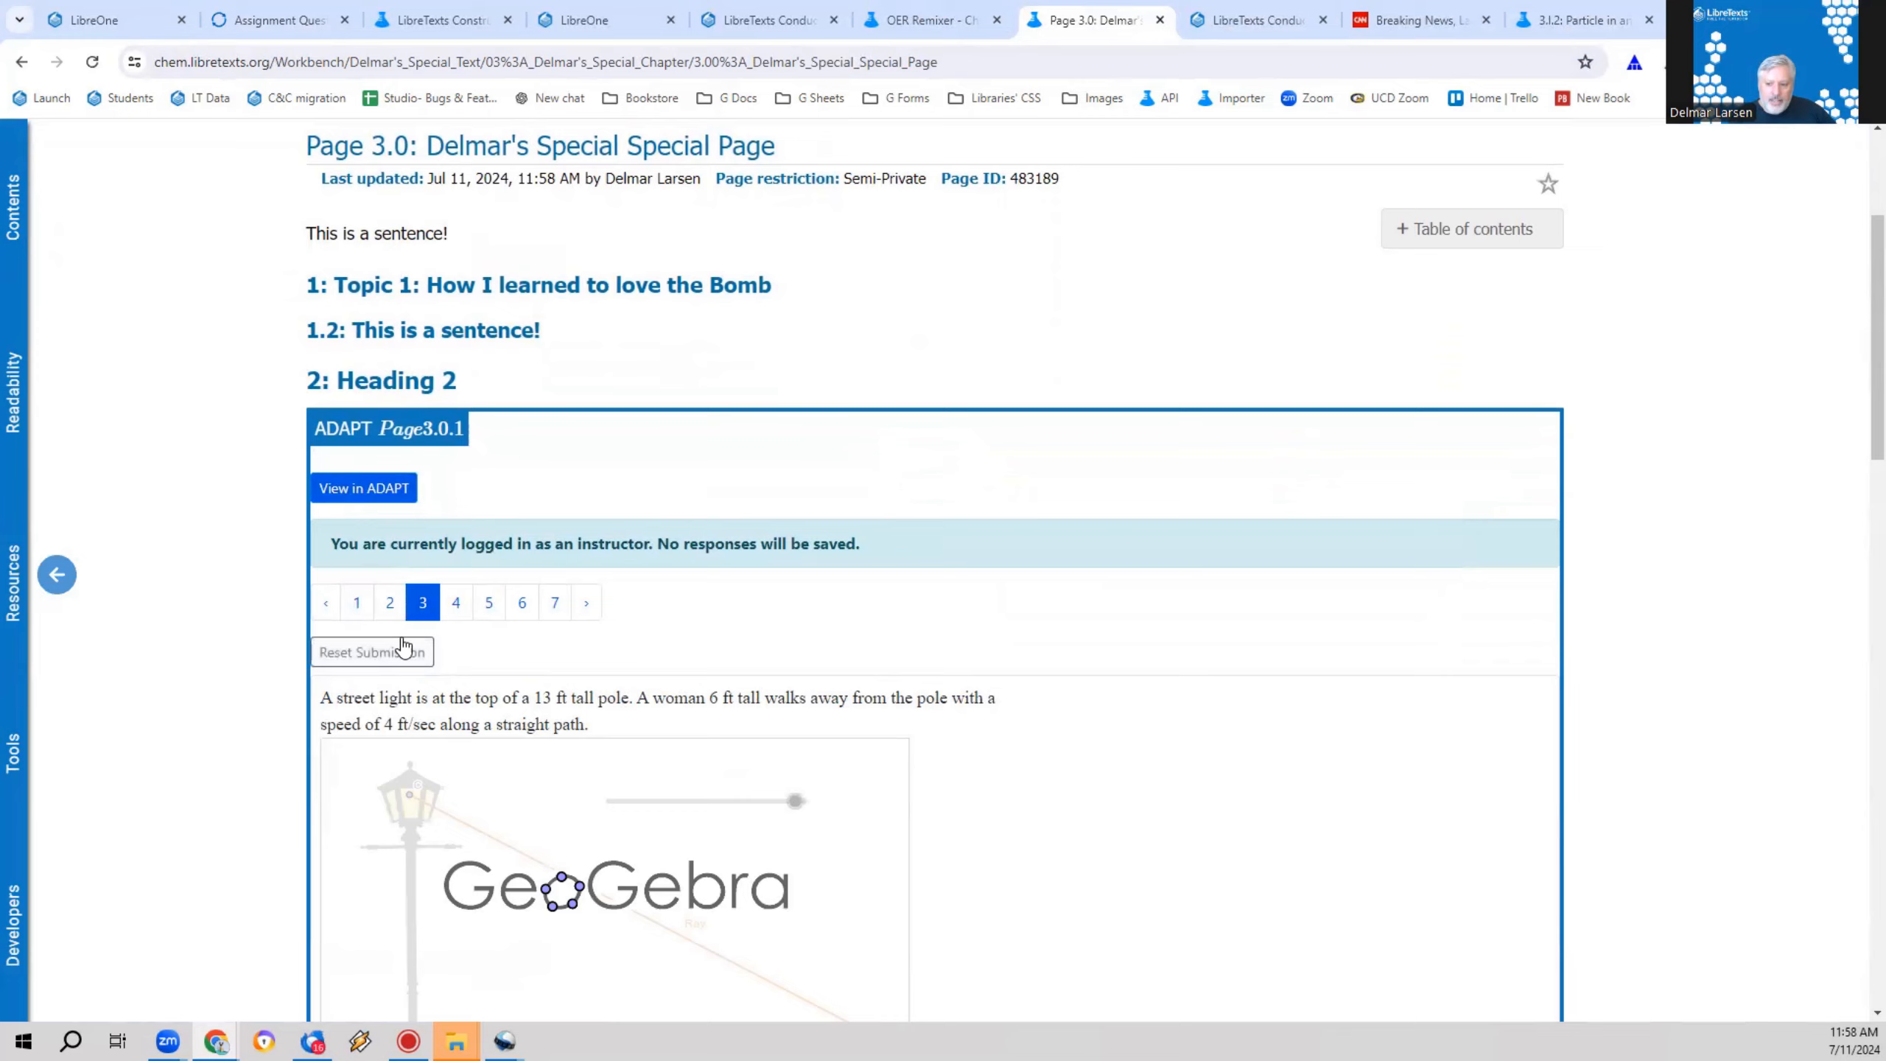
scroll(403, 649, down, 3)
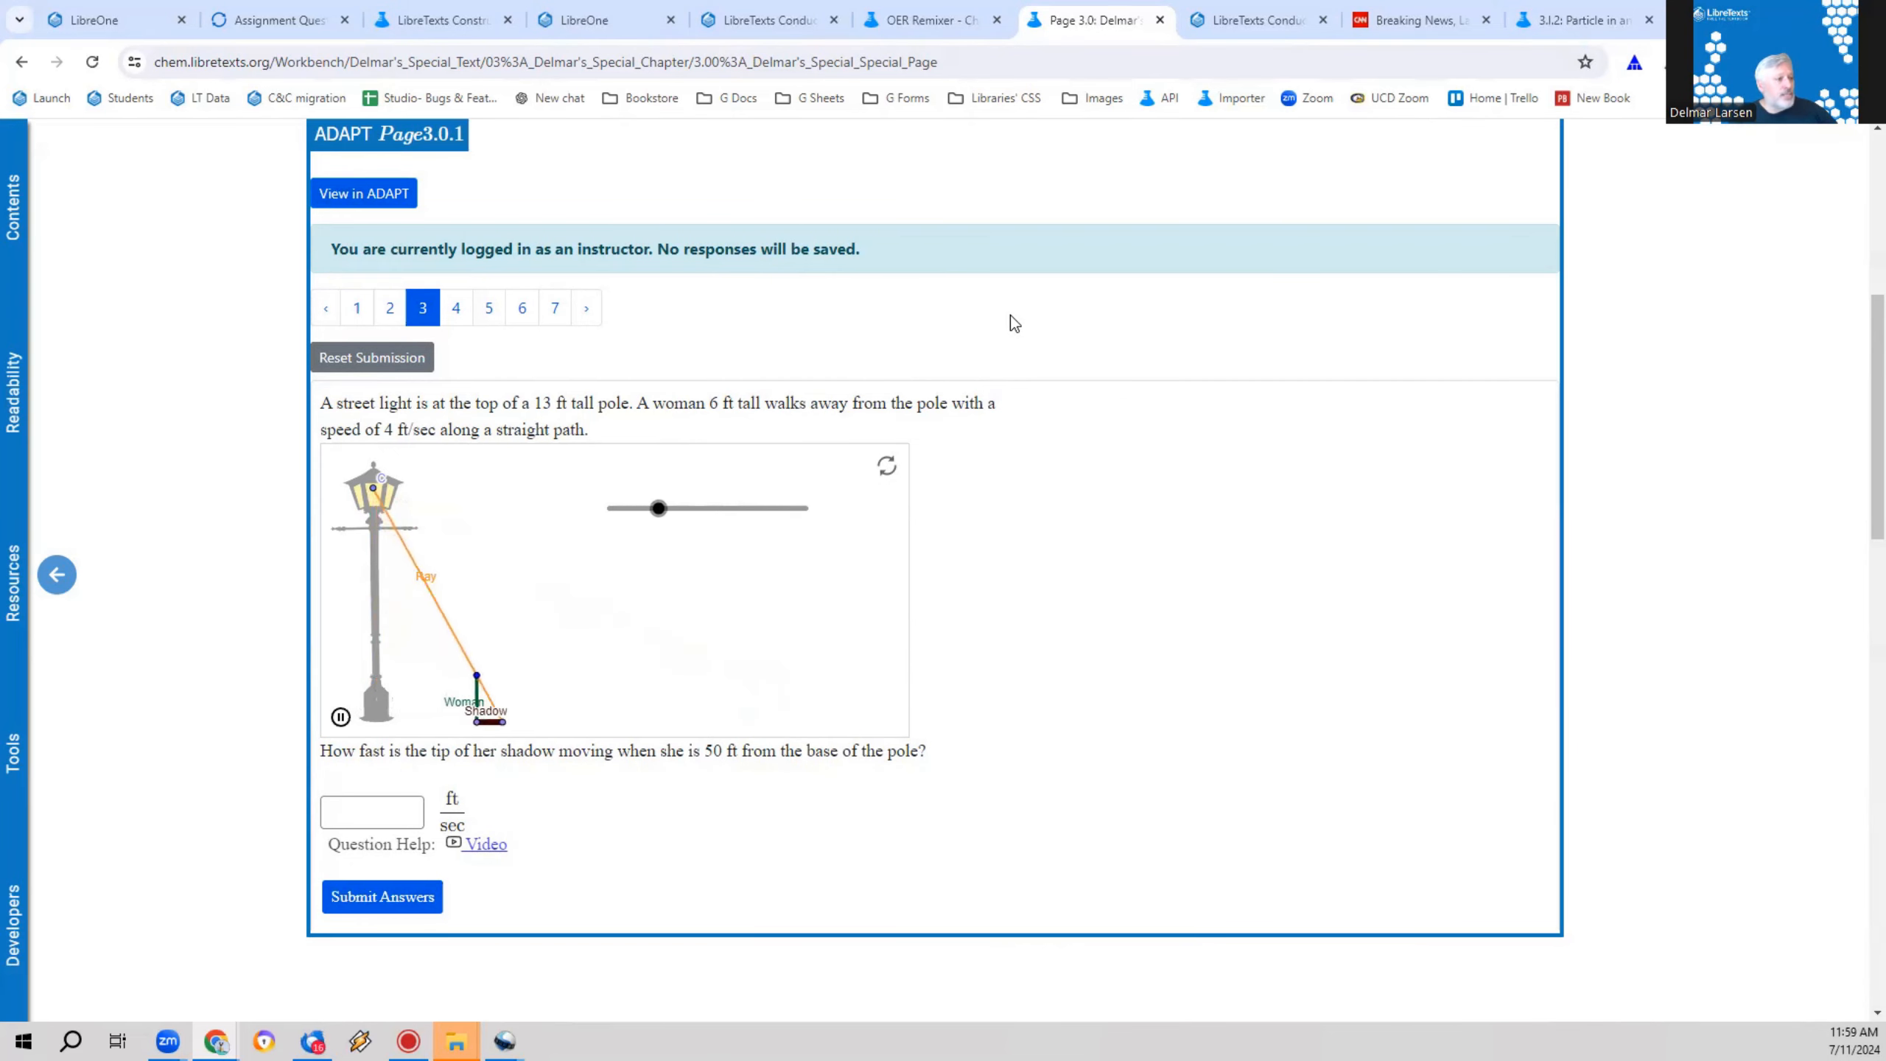
scroll(1011, 316, up, 6)
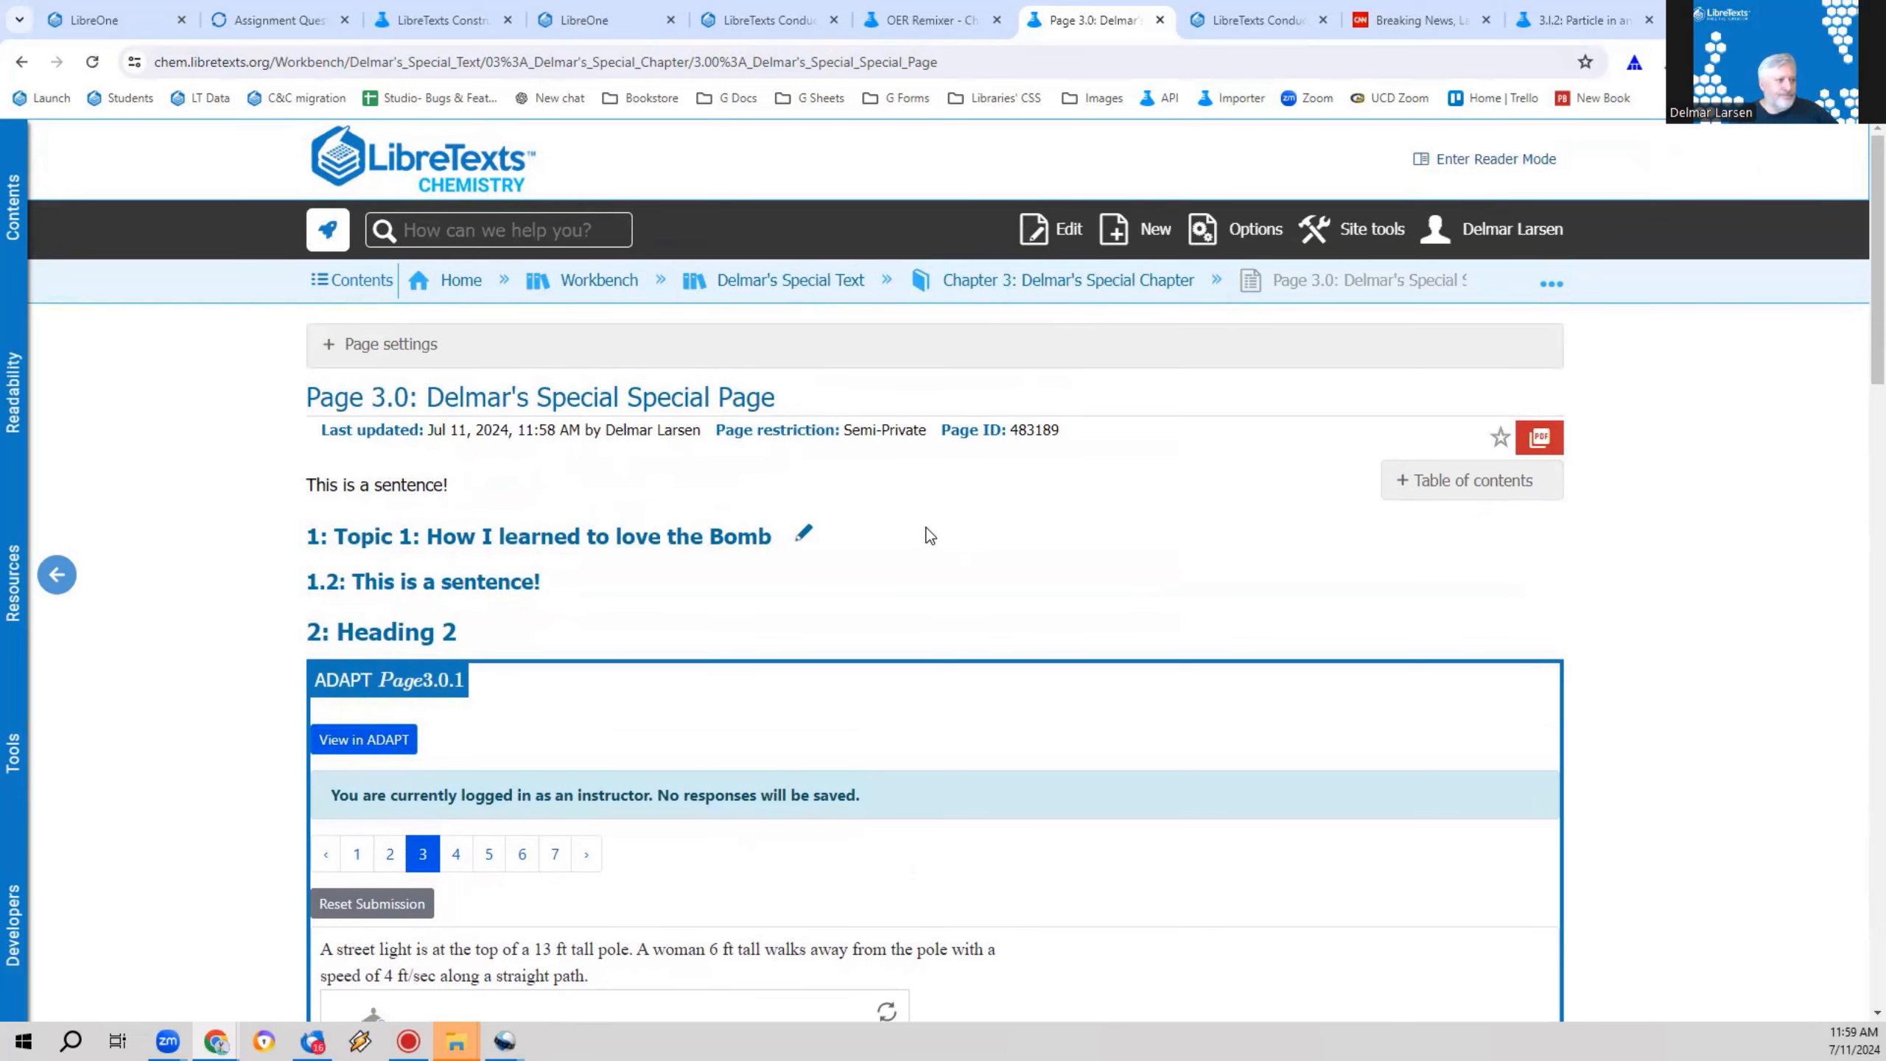
click(1049, 229)
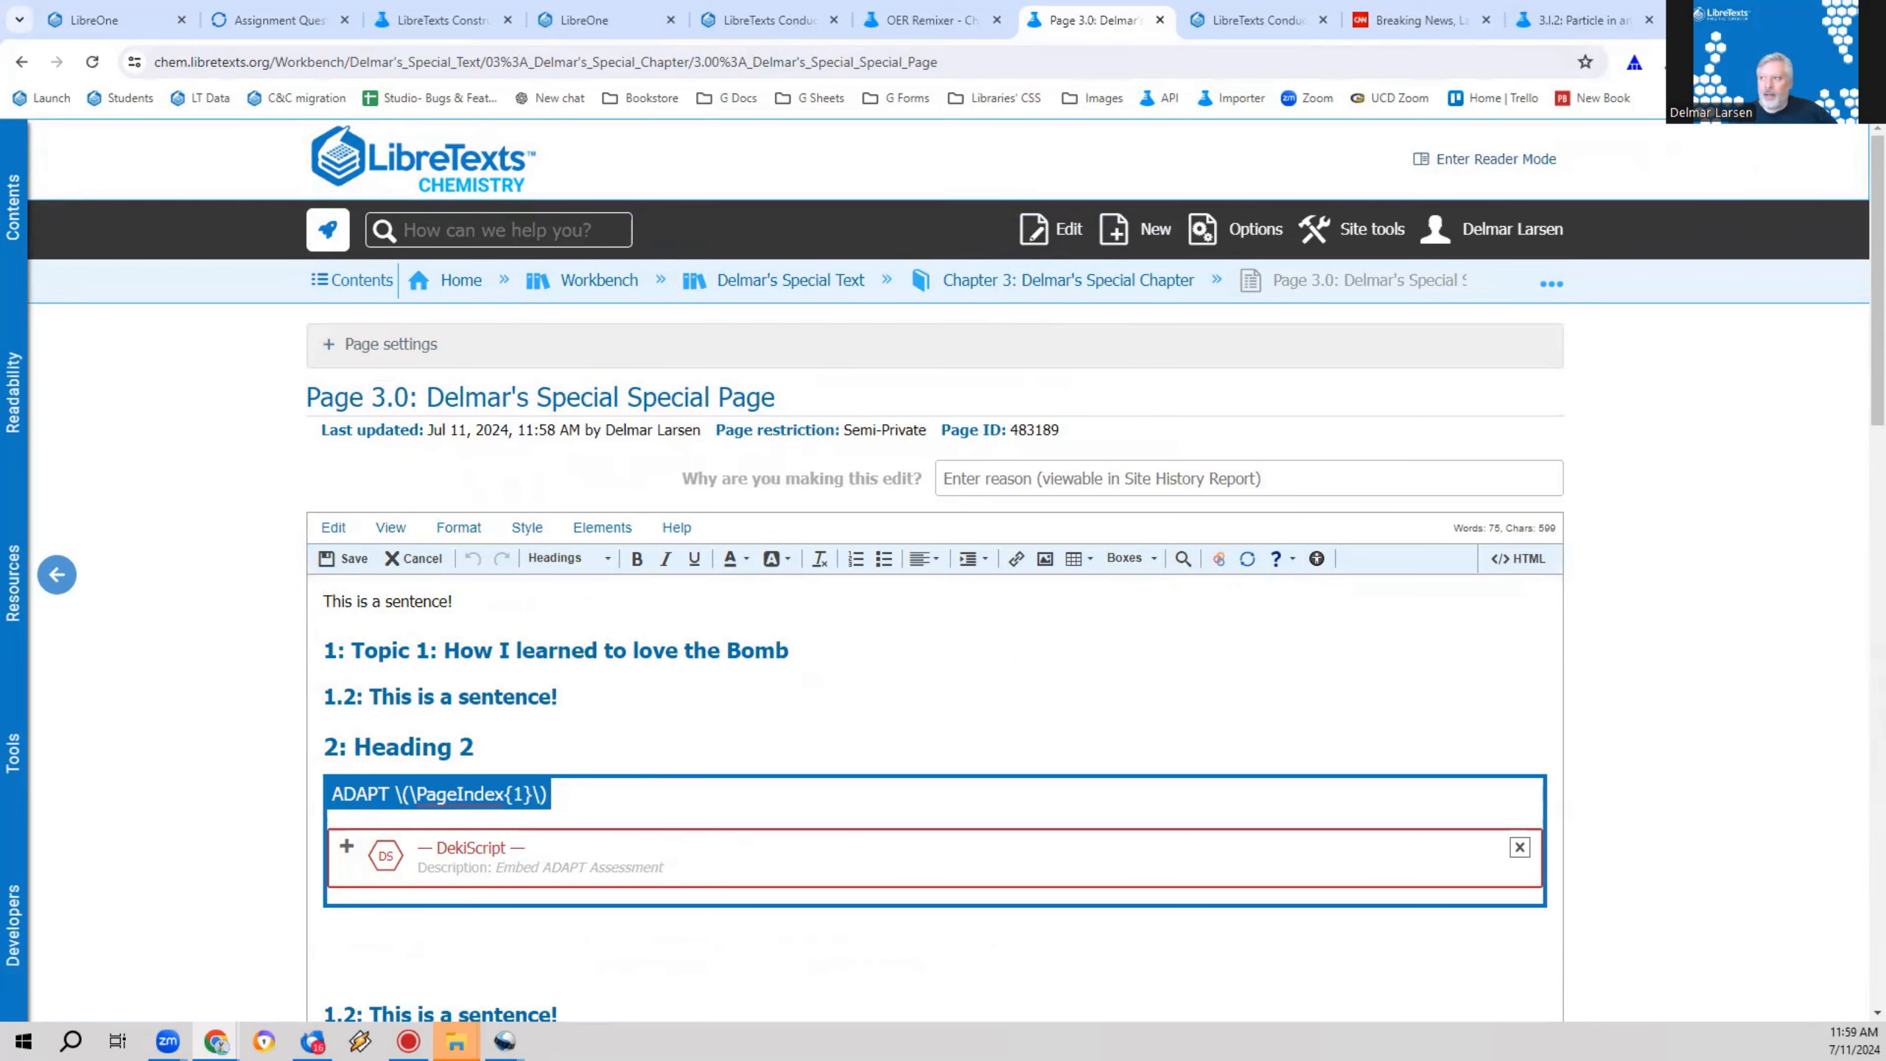
Step: Switch to the OER Remixer, cancel the Page 3.0 properties, and go to the Chemistry library home page
click(974, 18)
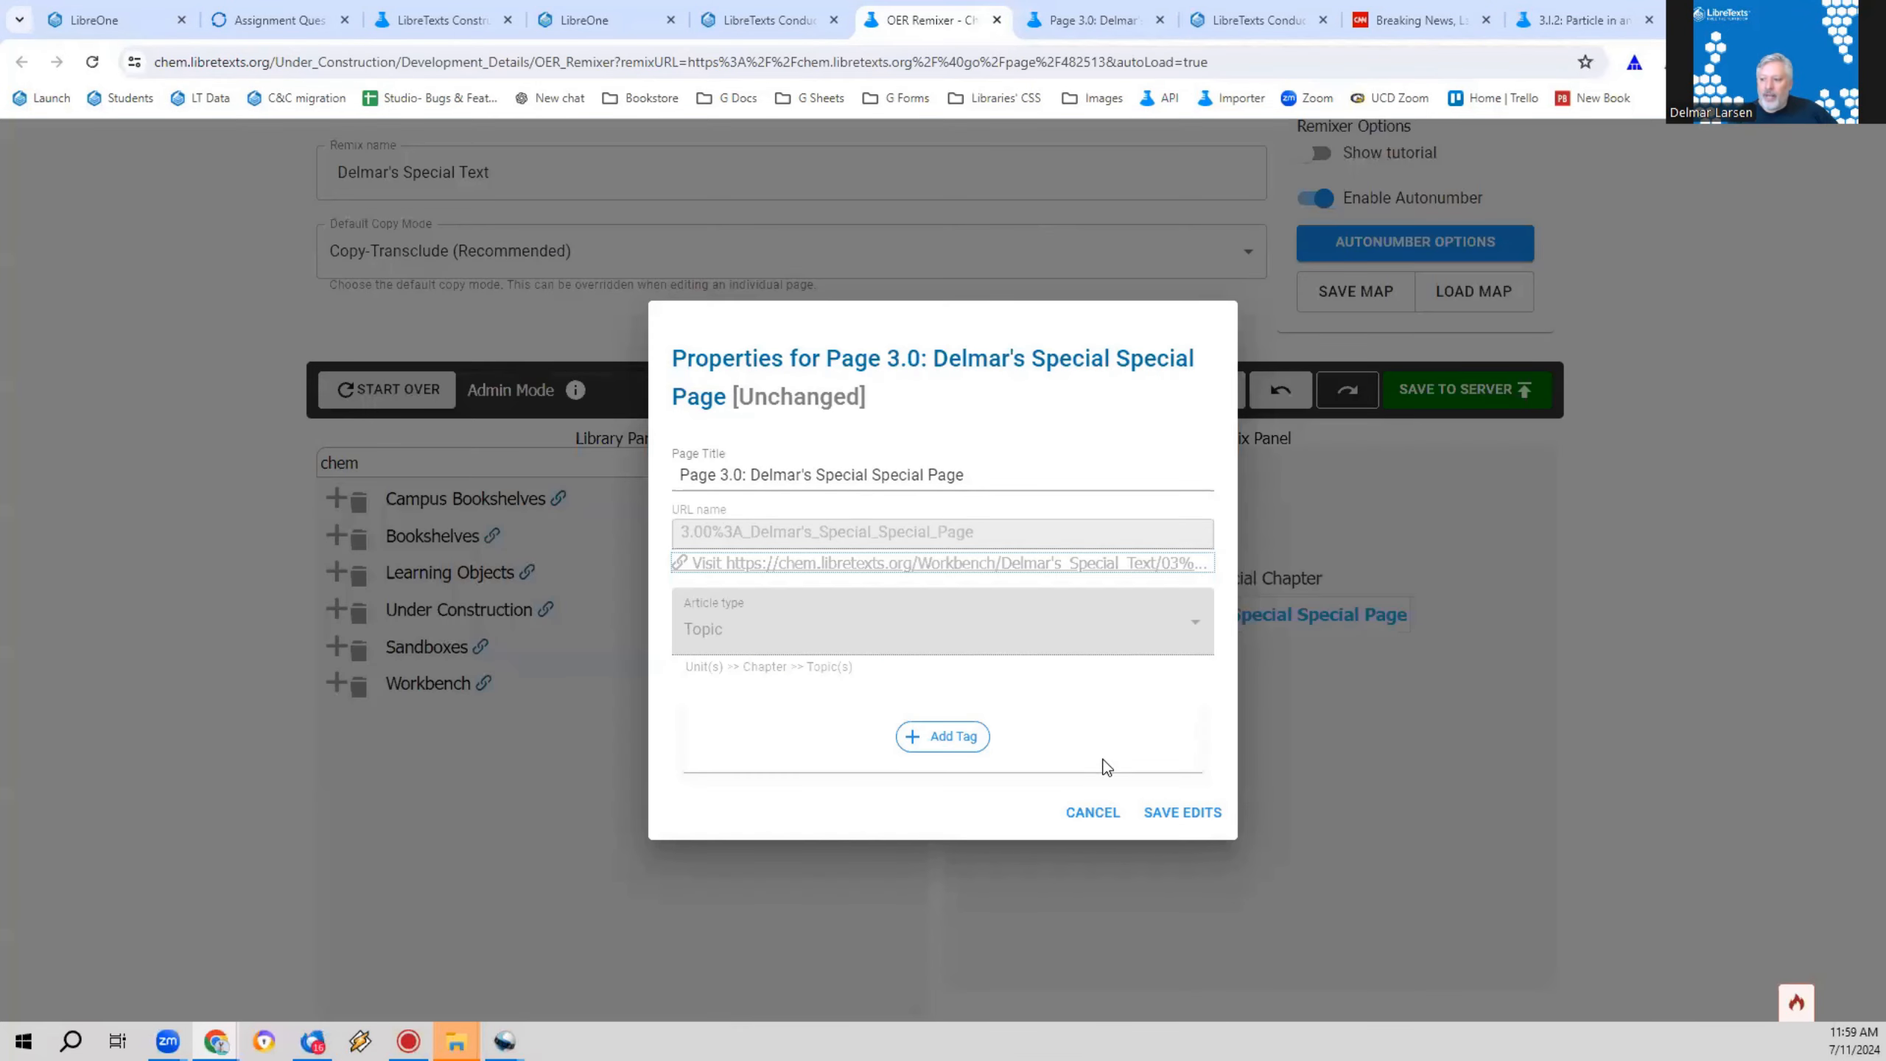
click(1091, 812)
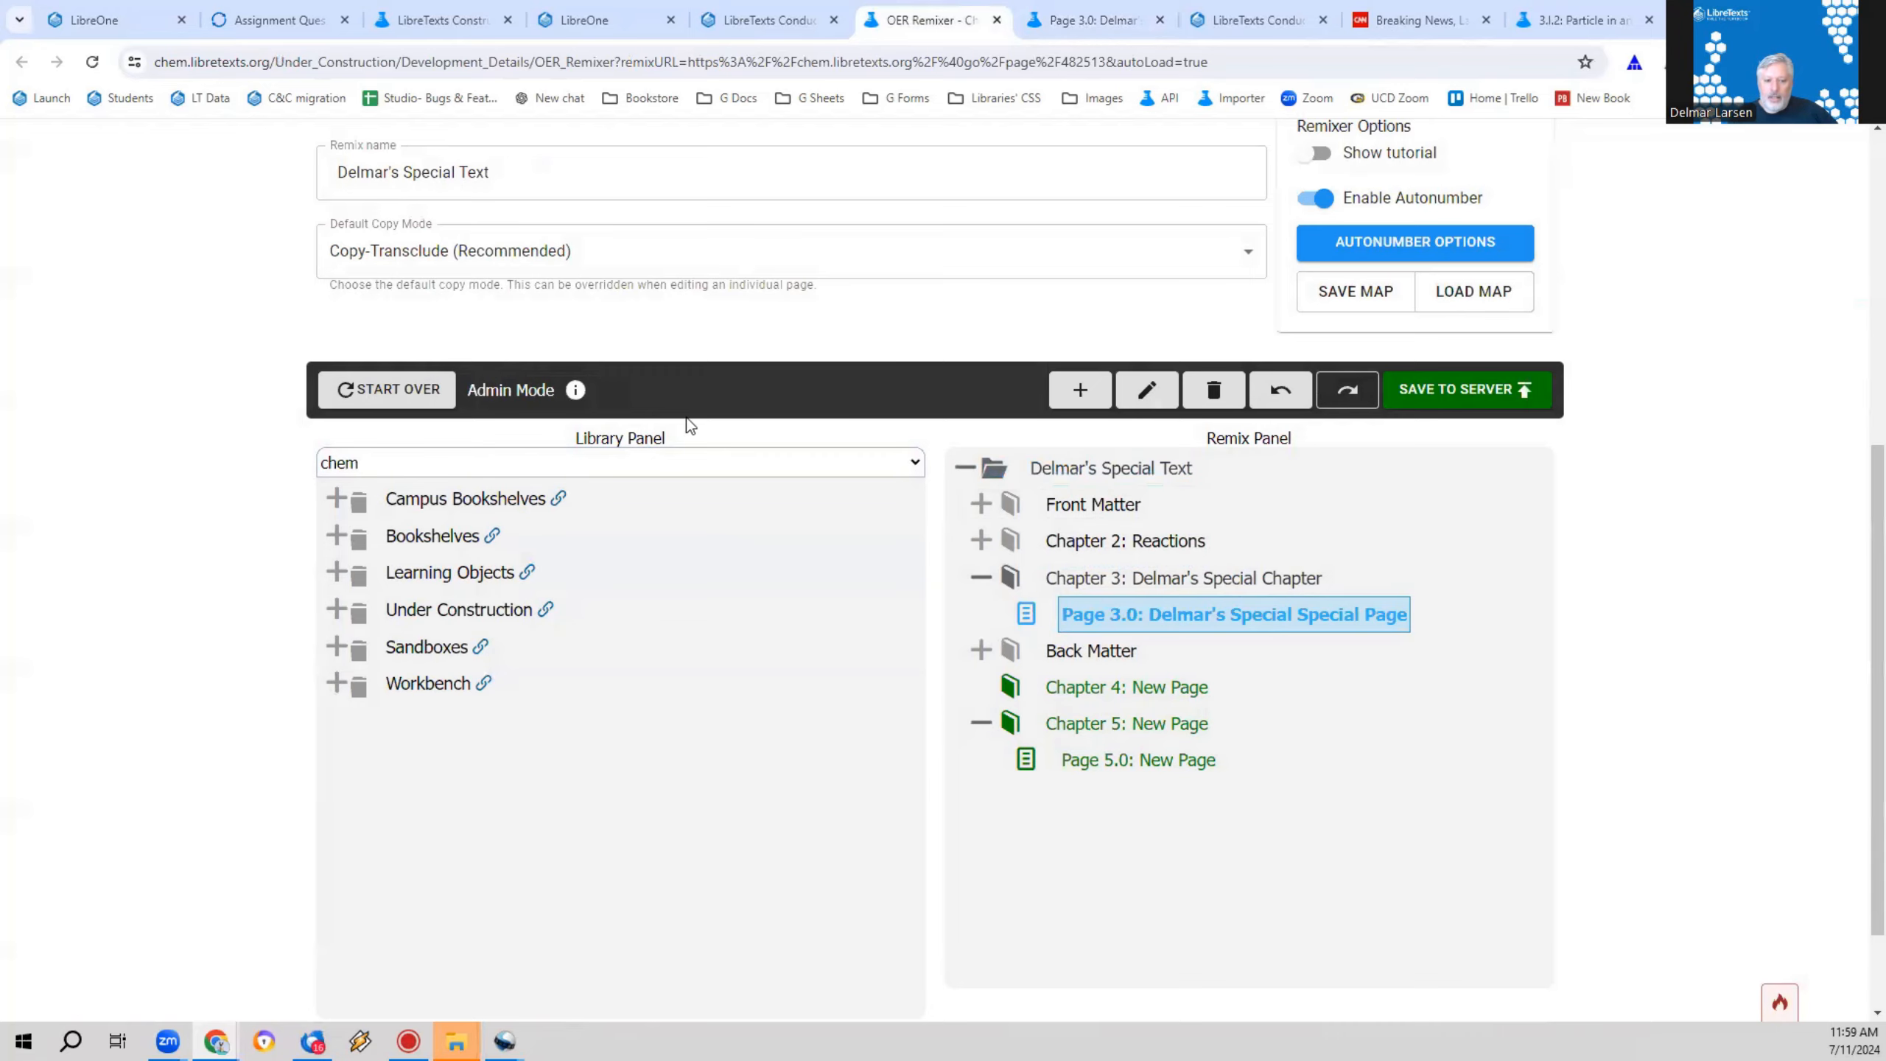
scroll(687, 417, up, 5)
click(404, 152)
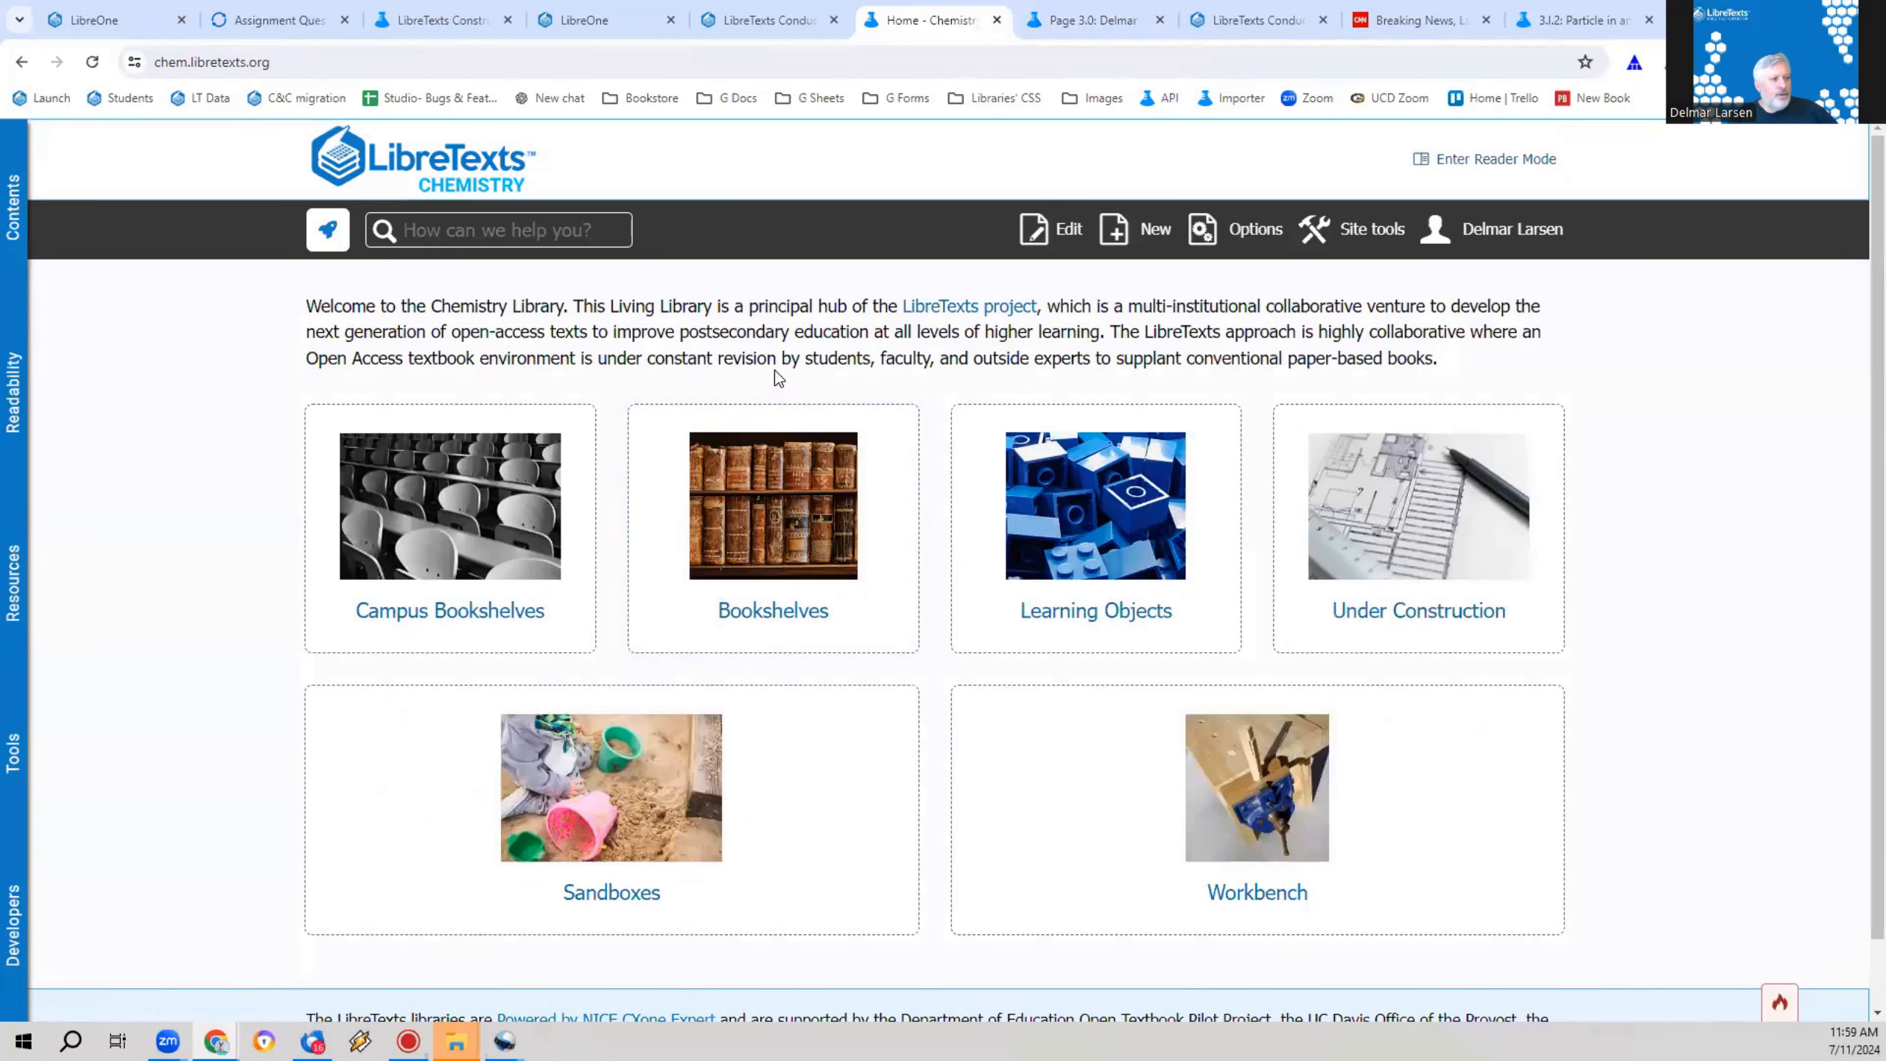
Step: Open the PhET: Balancing Chemical Equations page under Learning Objects, Interactive Applications, and start the simulation's Introduction
click(1100, 551)
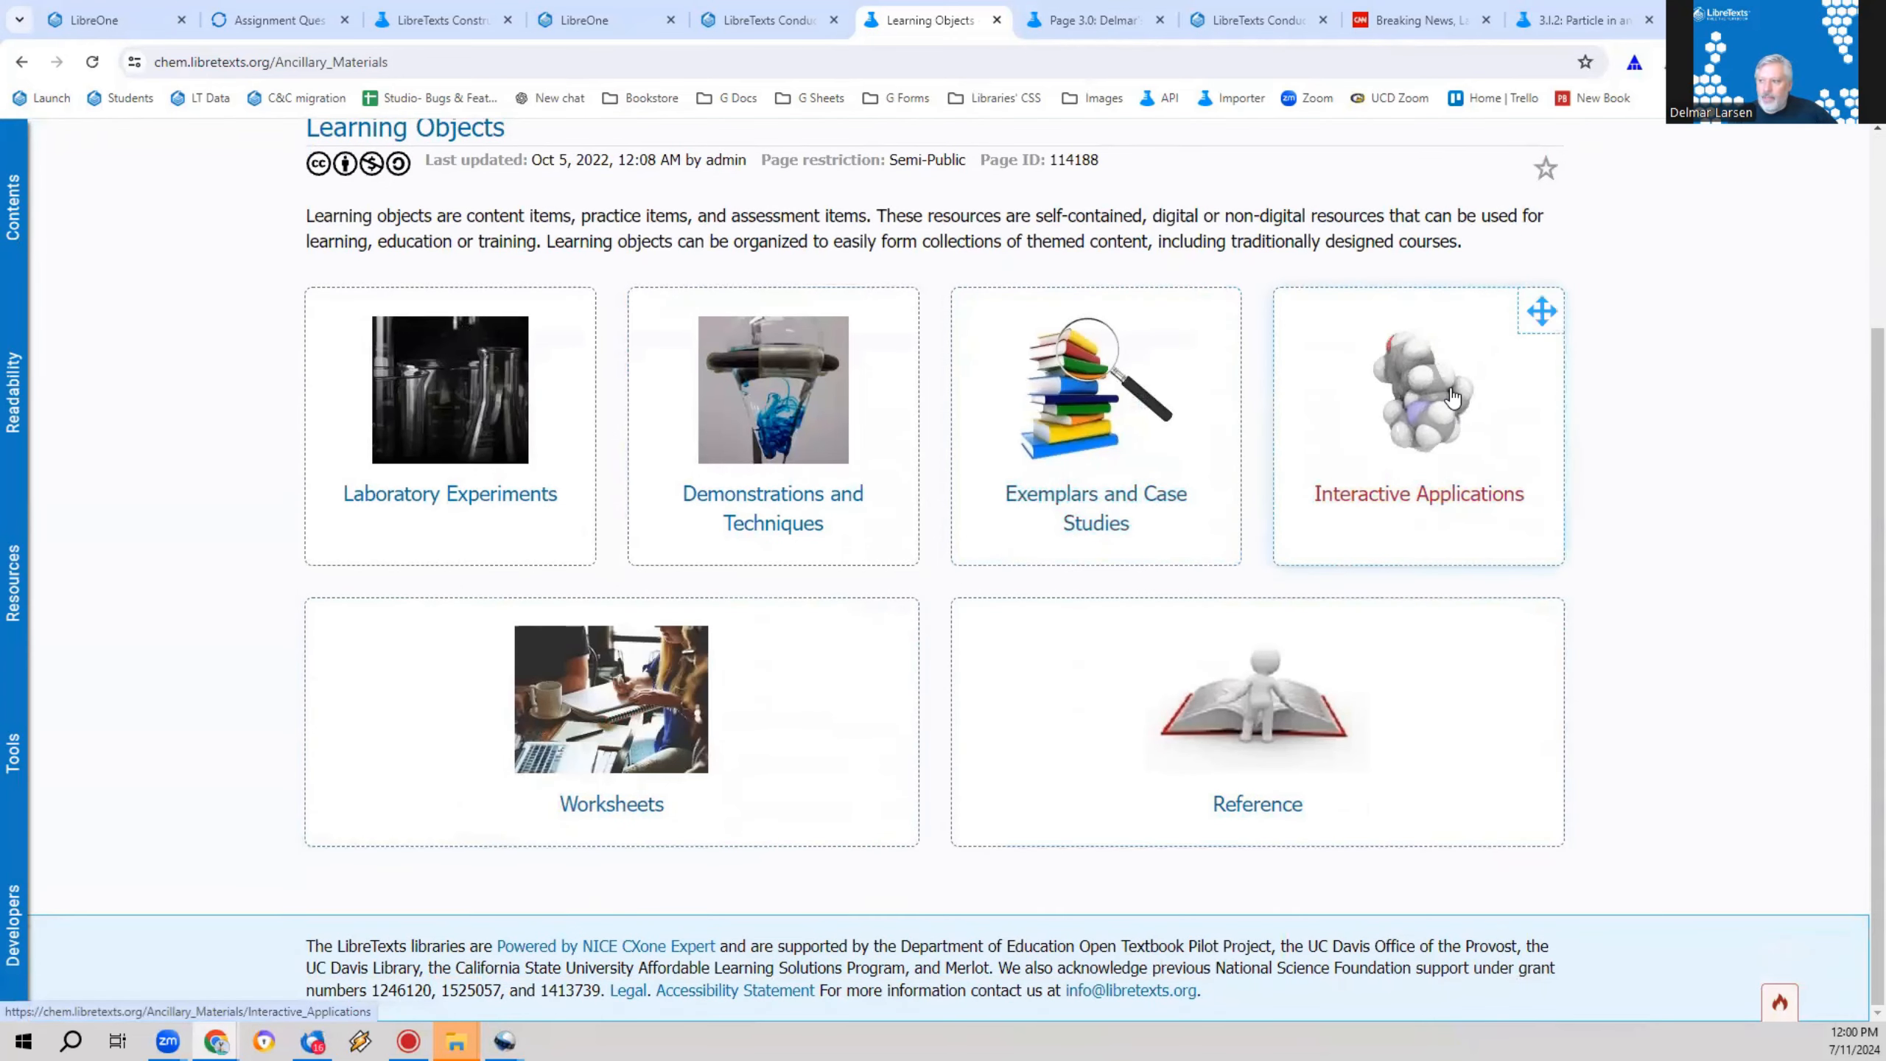
click(1386, 405)
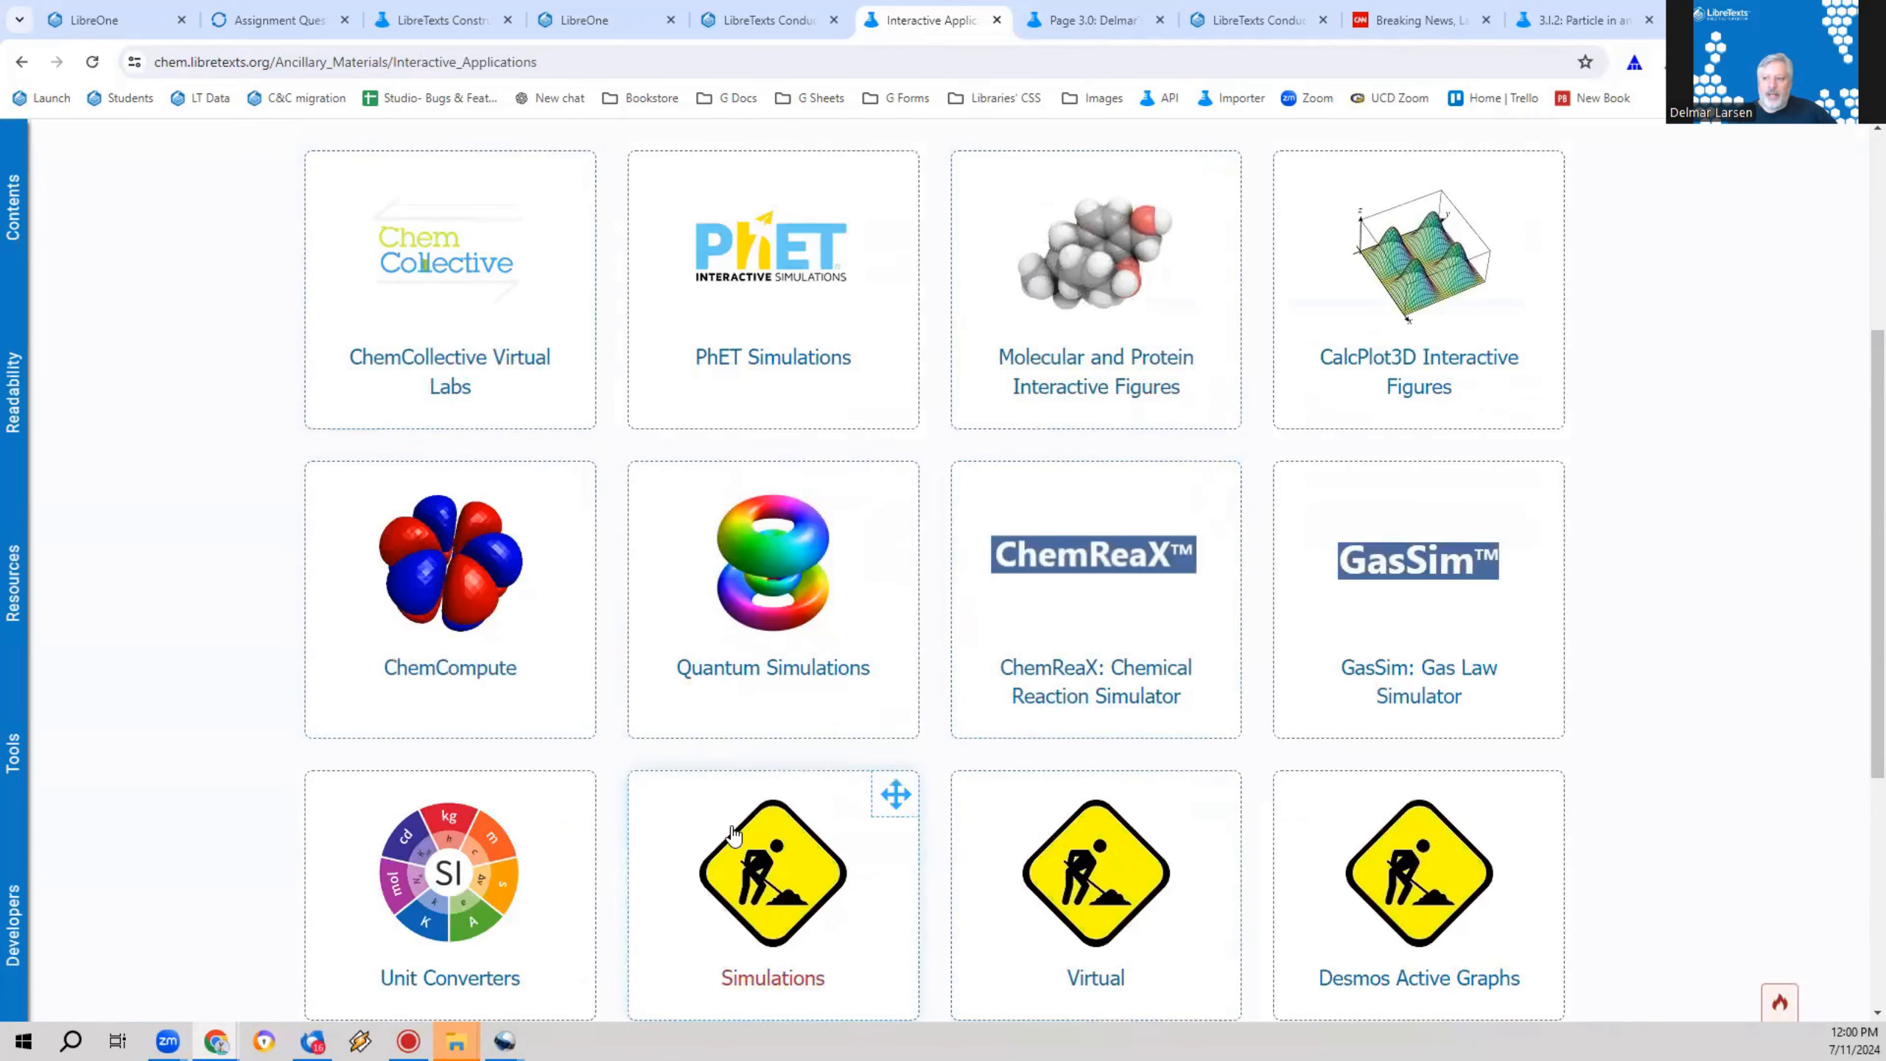
click(802, 297)
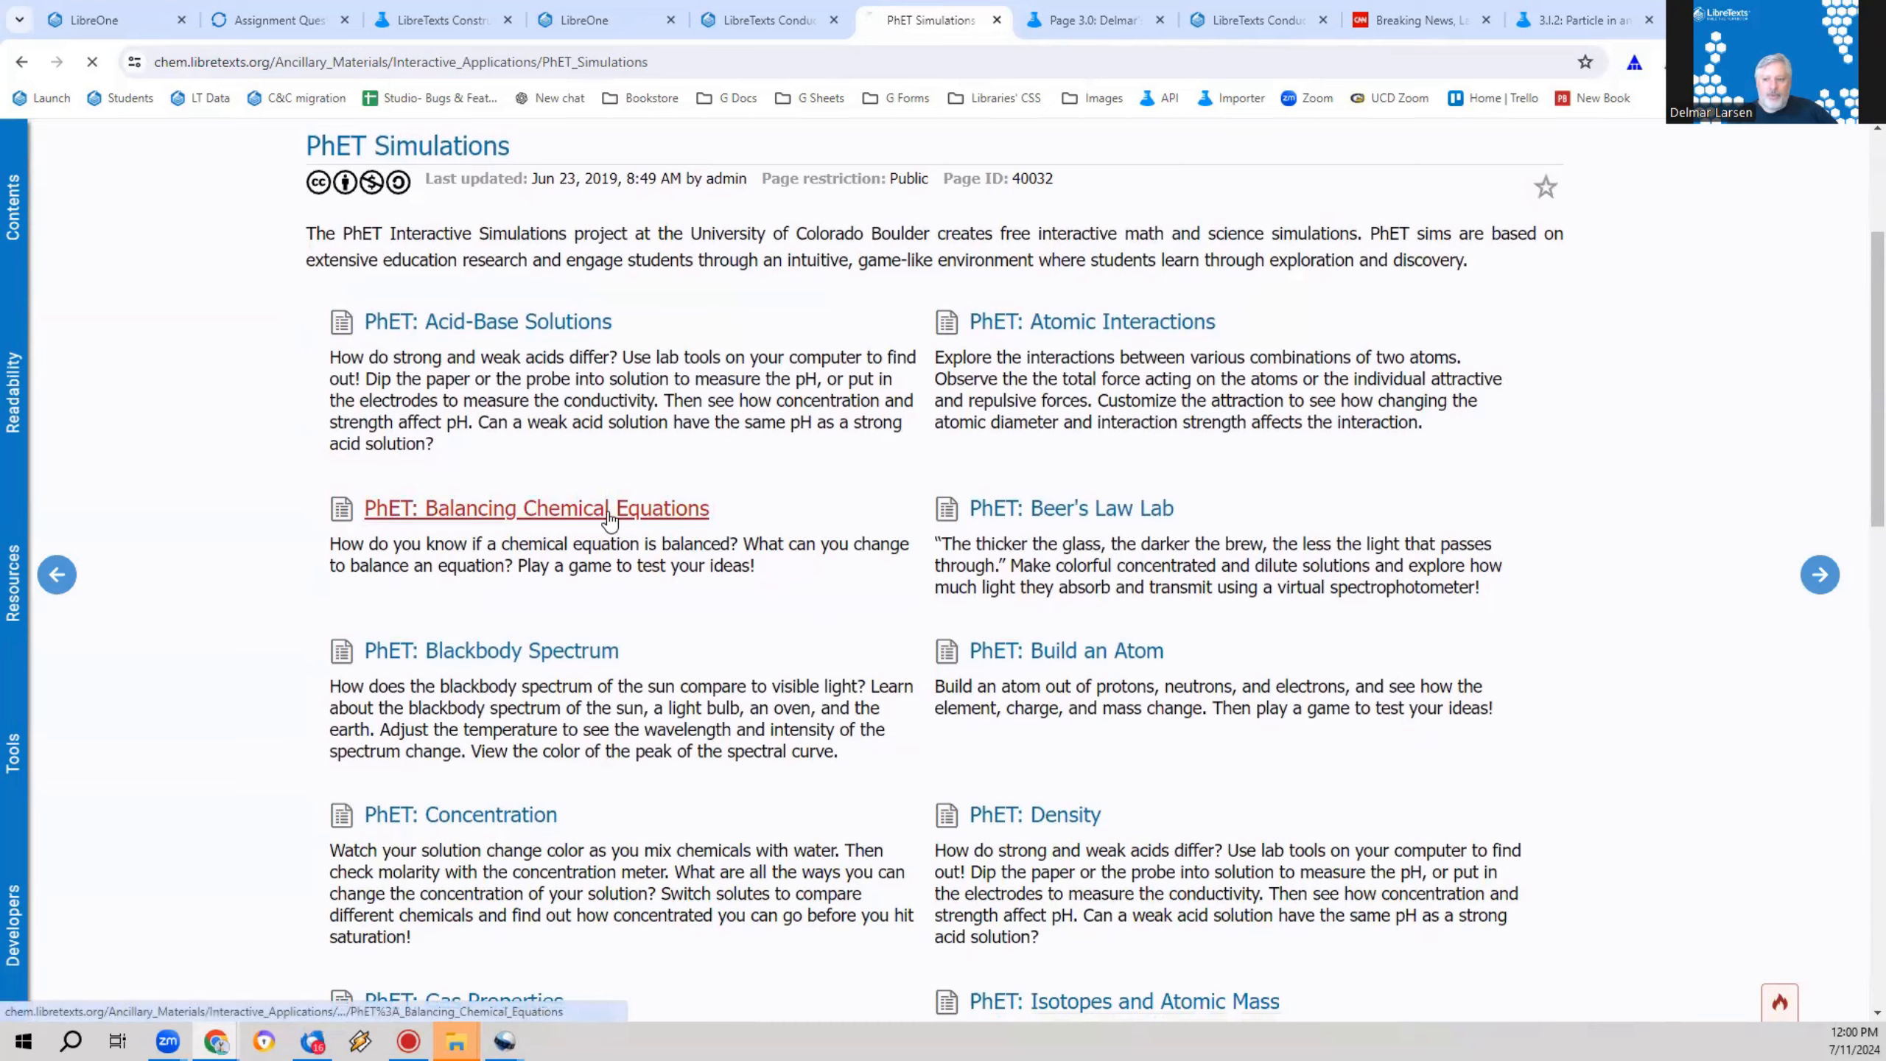
click(609, 513)
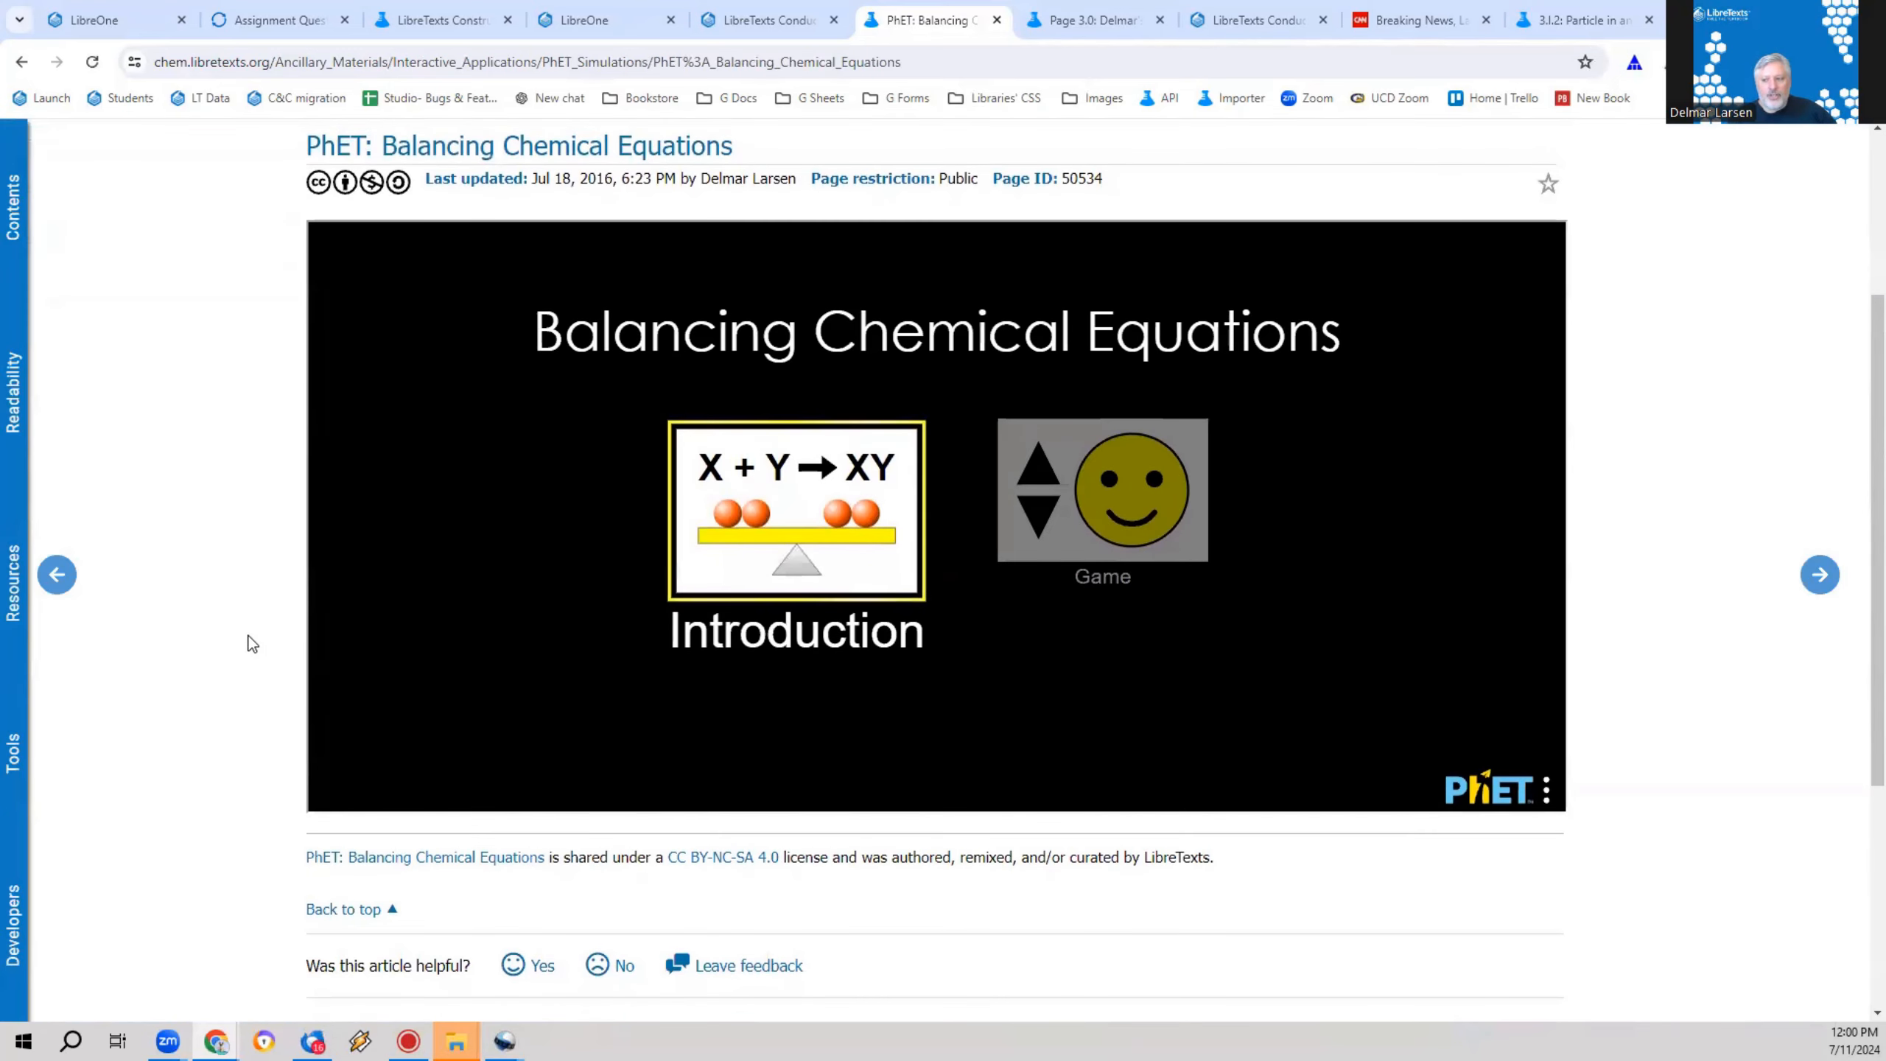
click(757, 552)
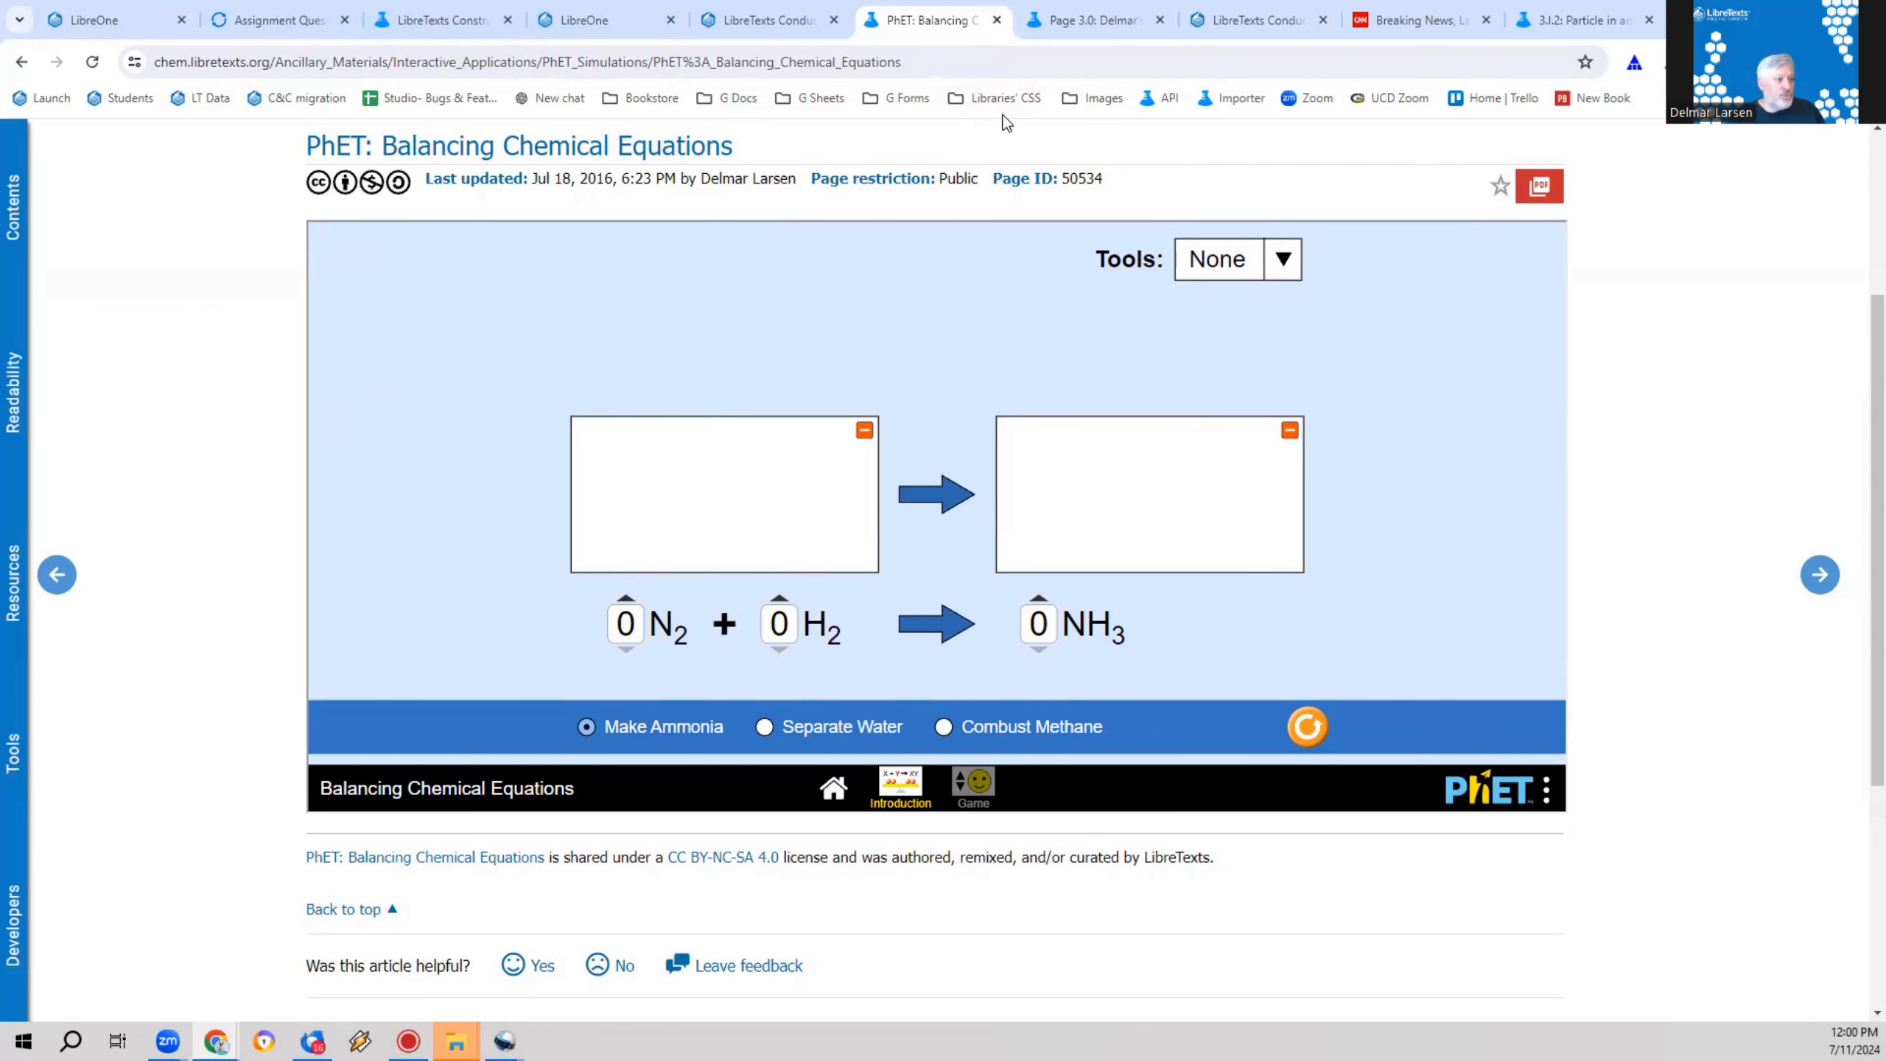
Step: Inspect the iframe embed code in the PhET page's HTML source and leave the editor without saving
key(ctrl+e)
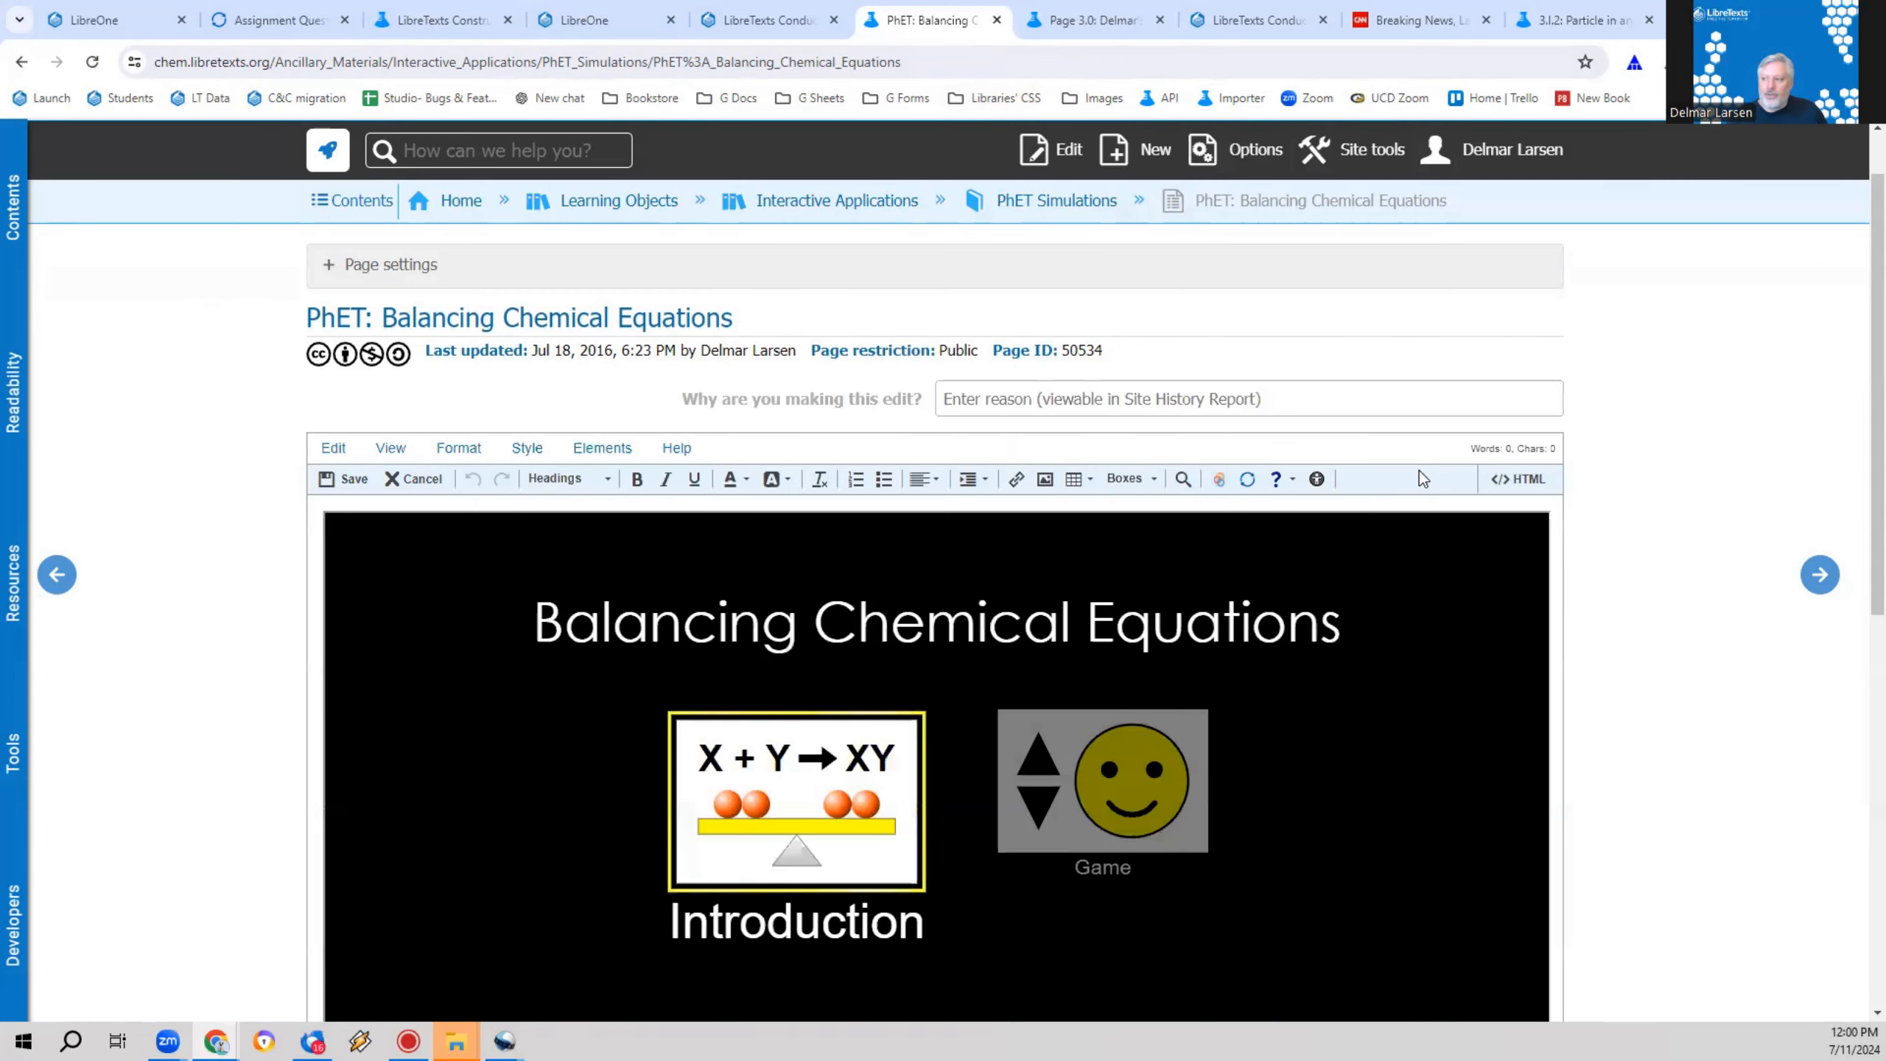
click(1502, 478)
drag(617, 536, 240, 506)
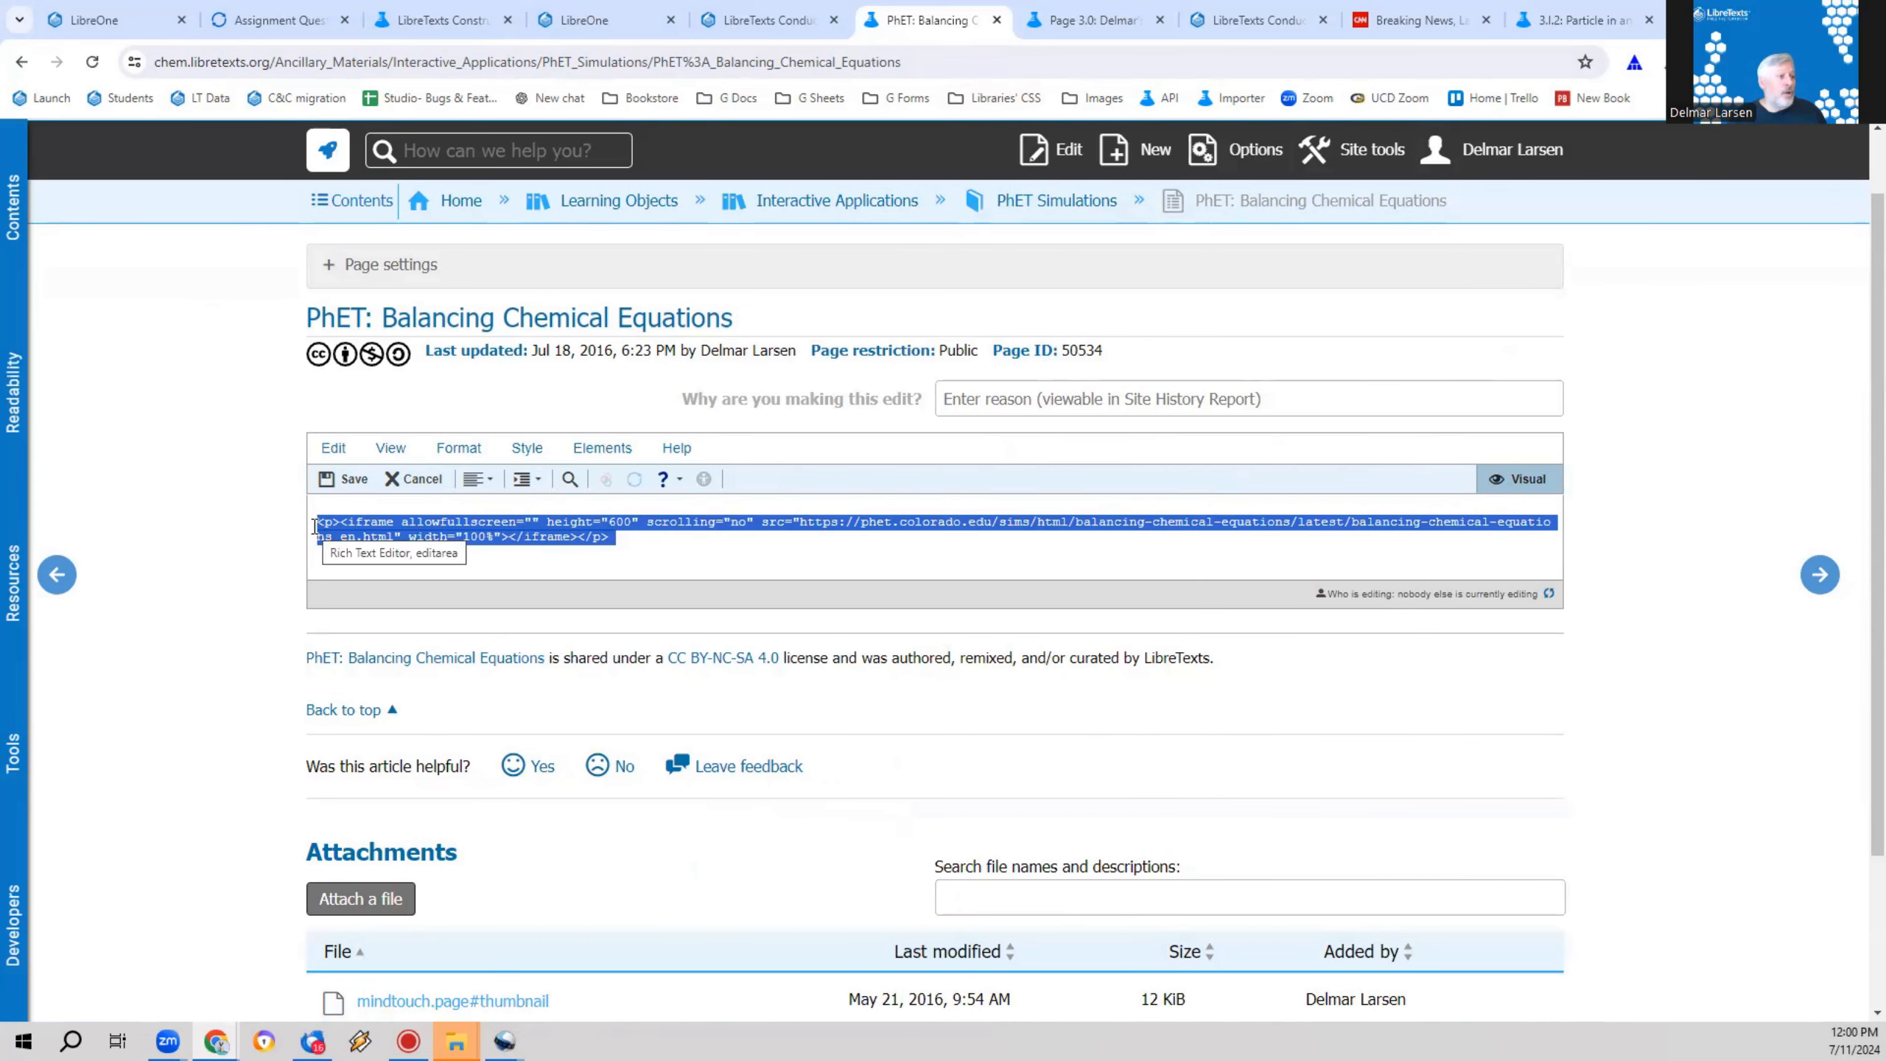
click(413, 478)
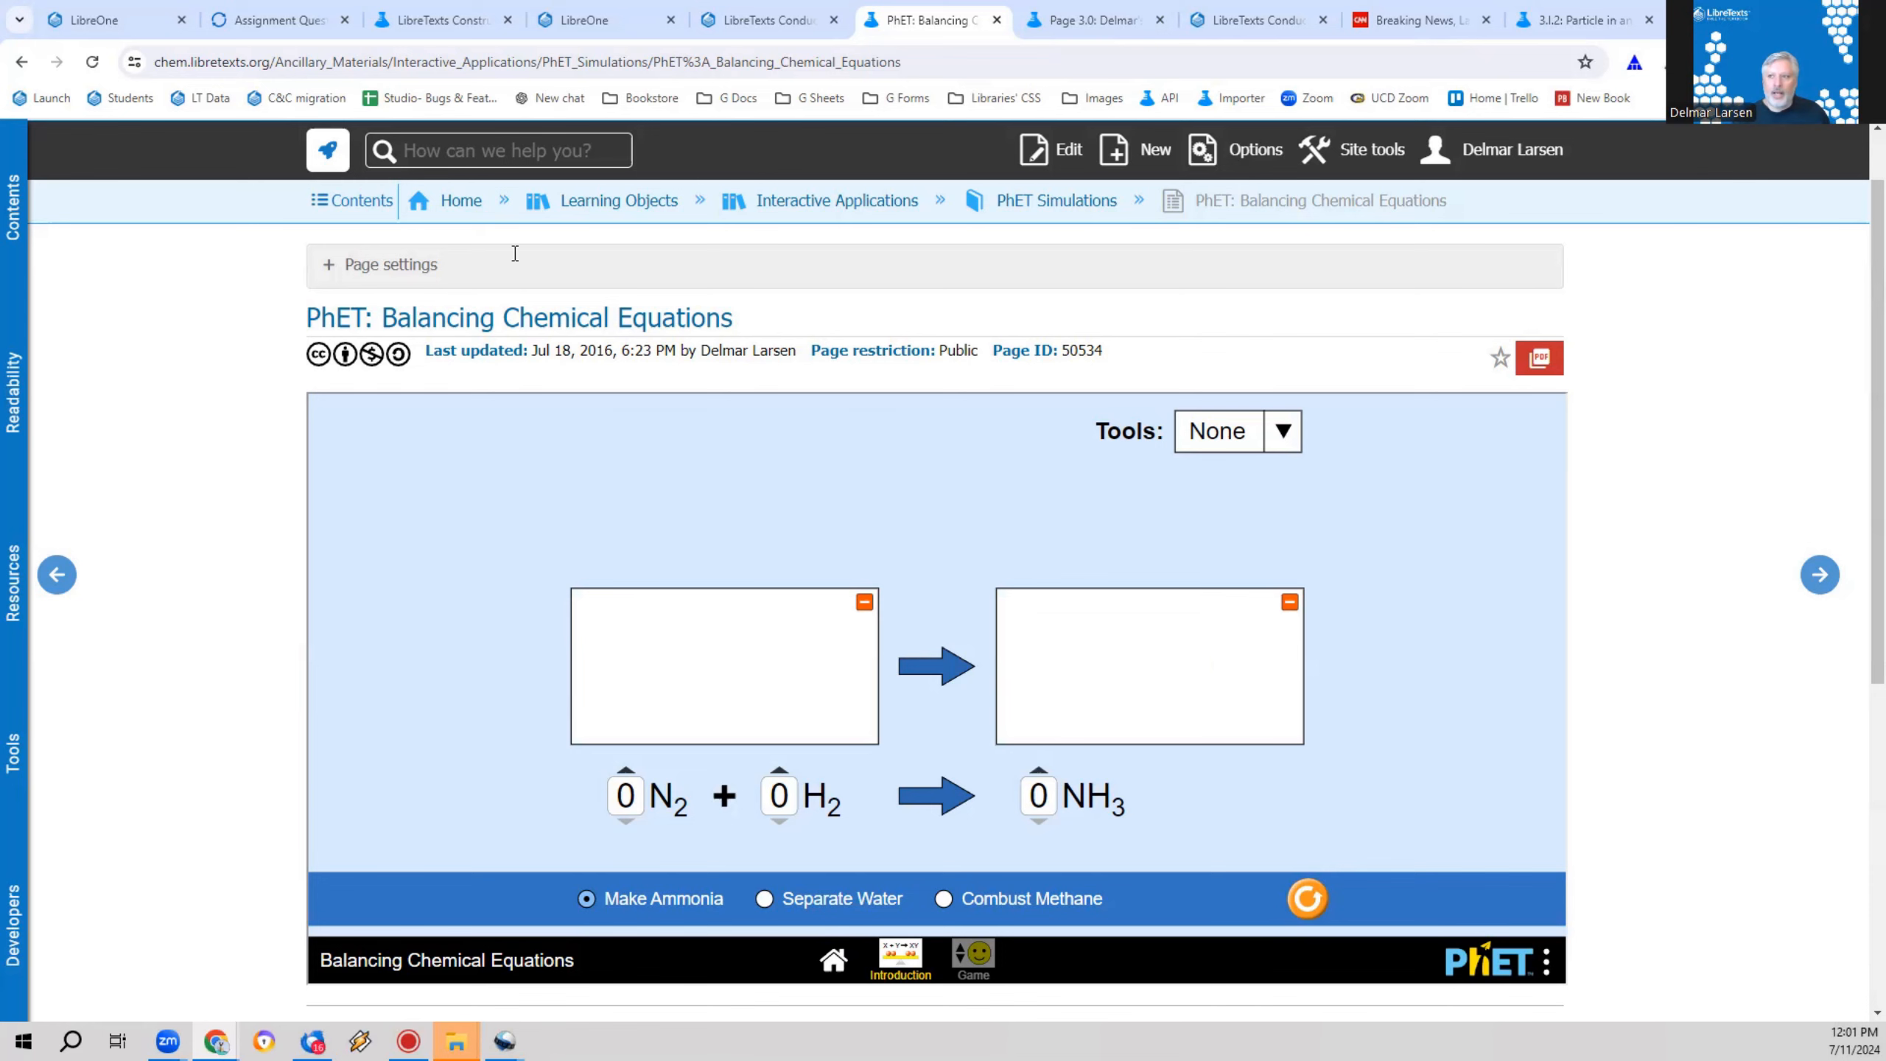
Step: Look through the open browser pages and return to the Page 3.0 editor at the embedded ADAPT assessment
click(756, 9)
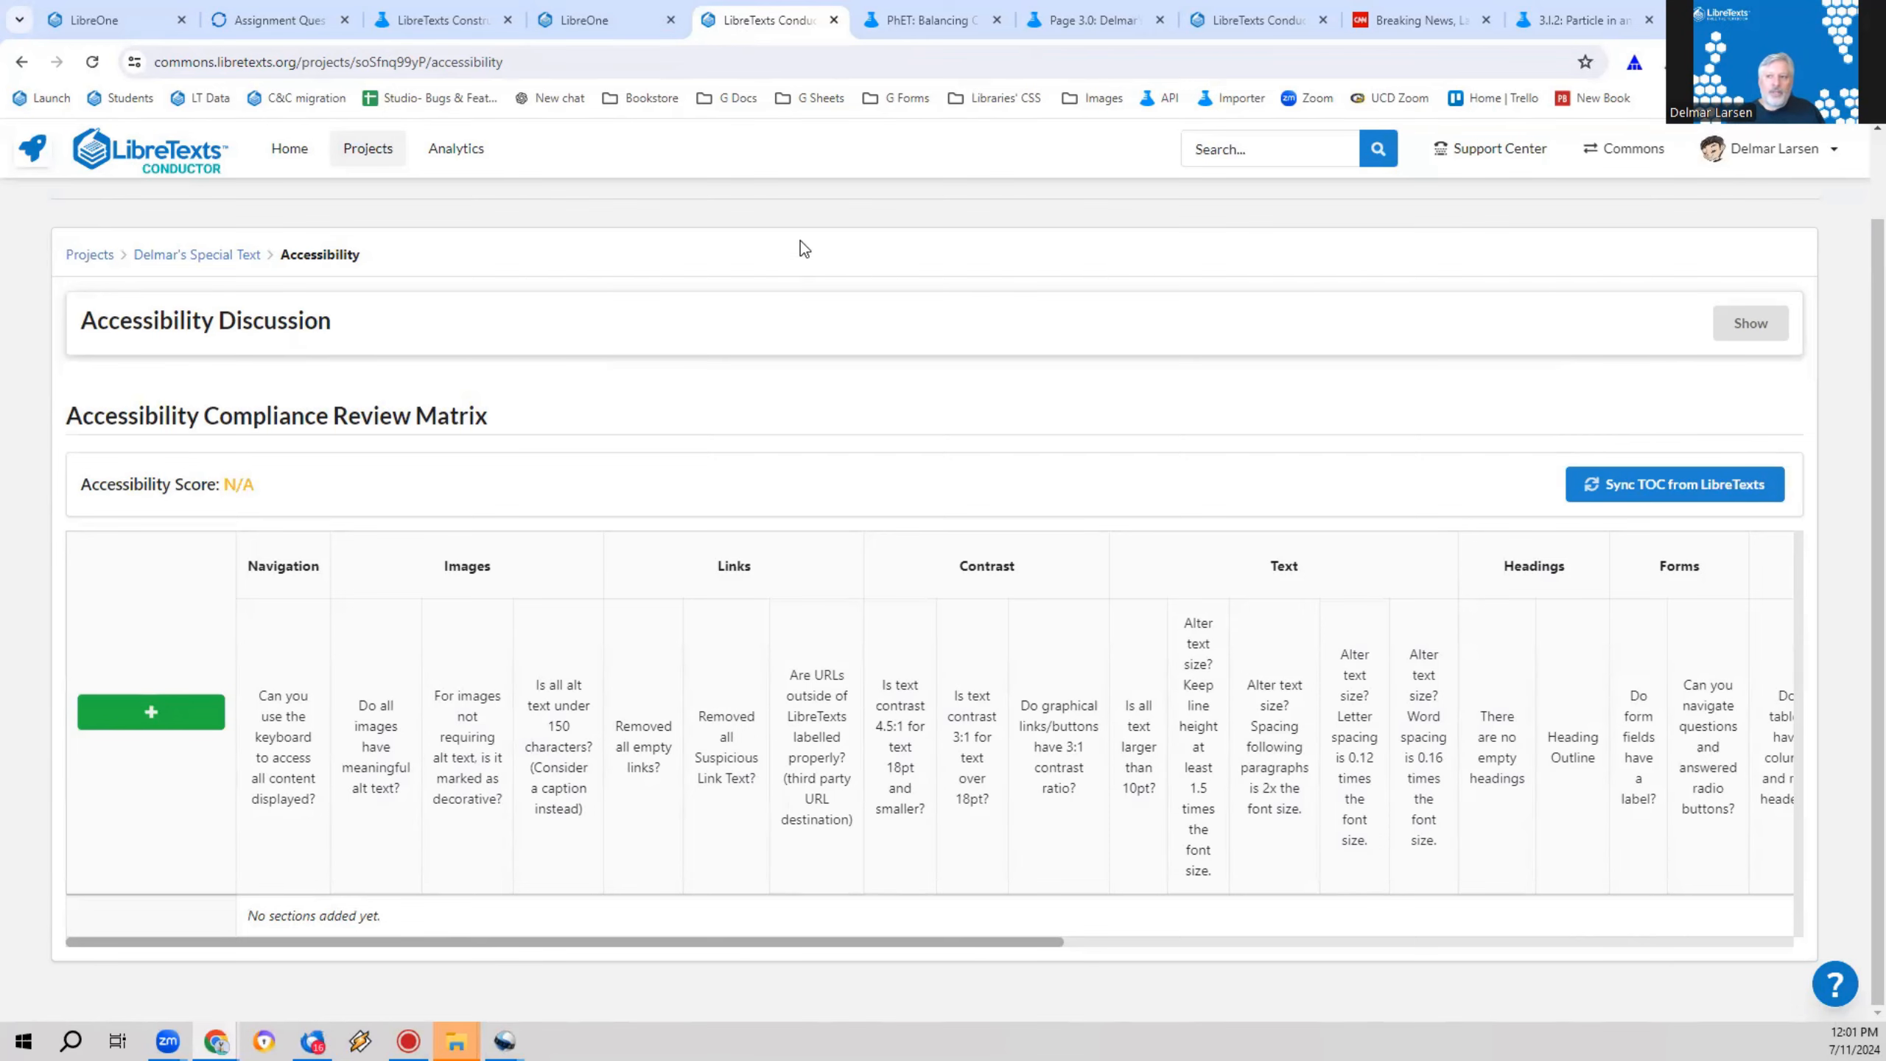
click(628, 15)
click(483, 10)
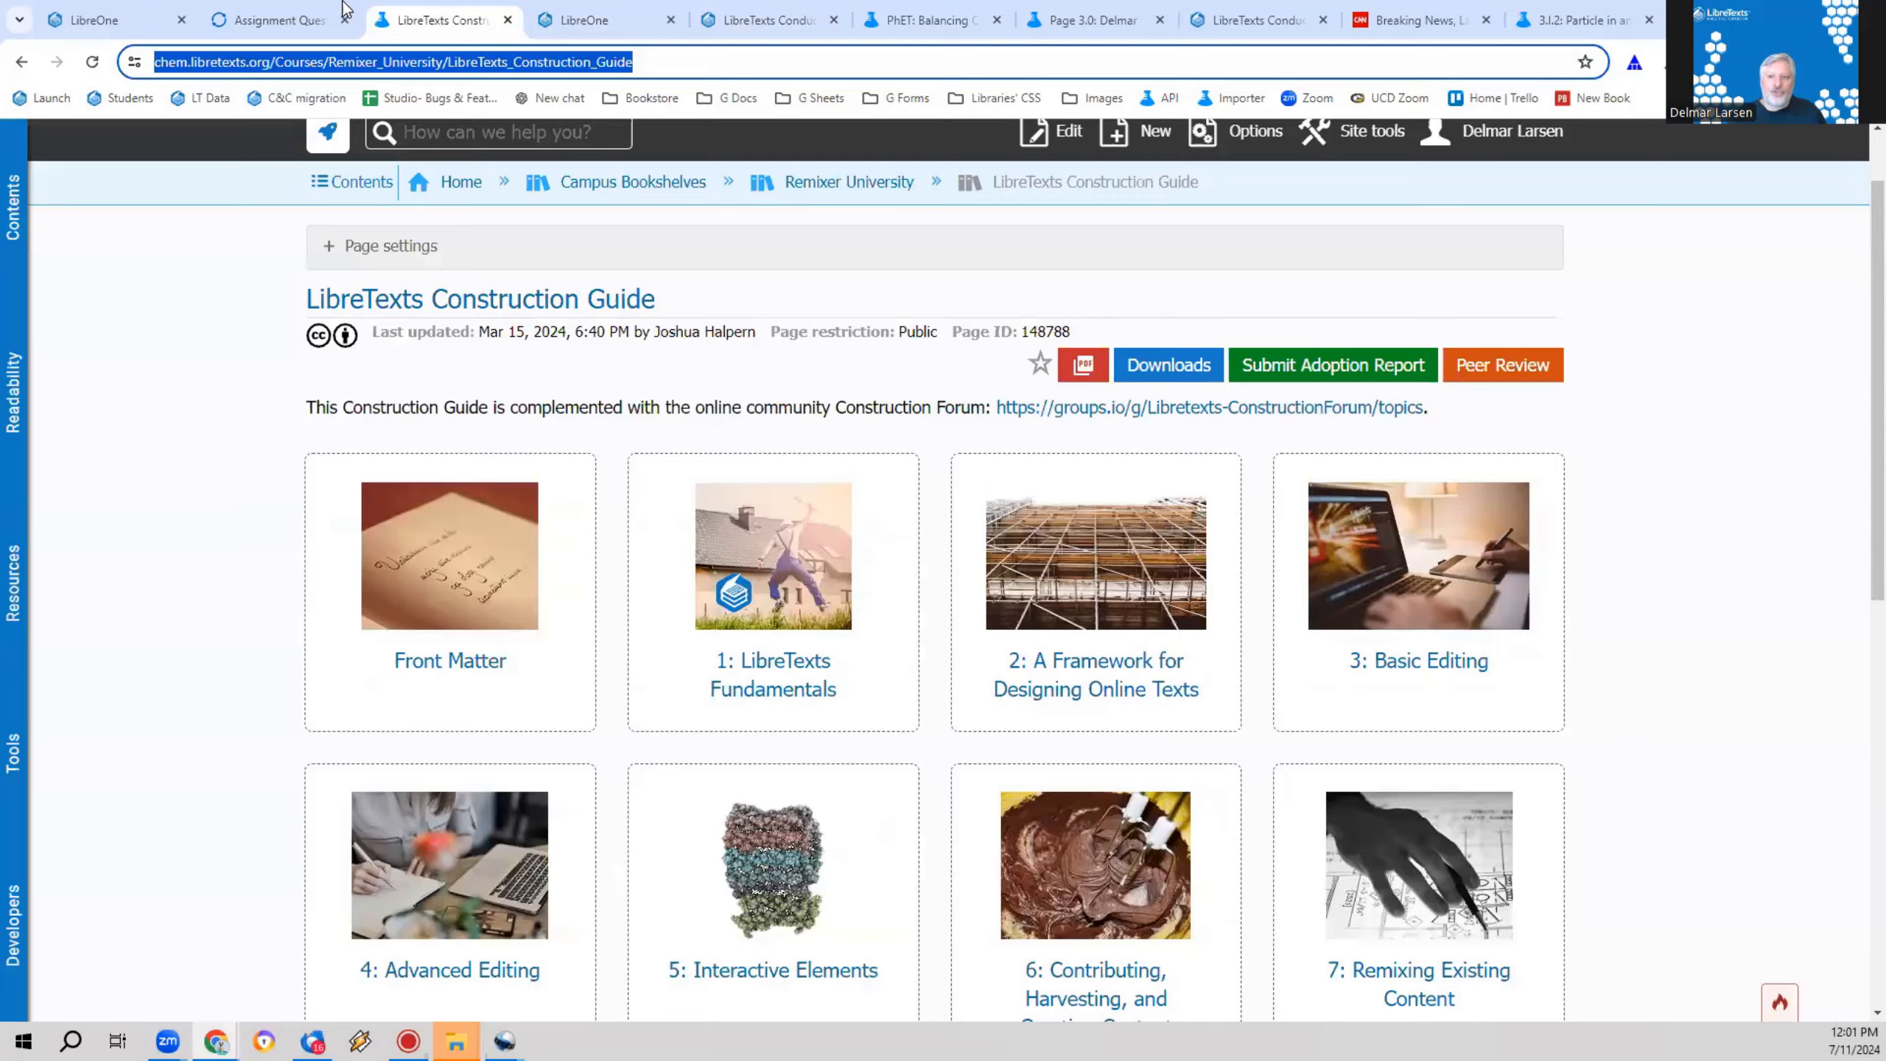
click(281, 10)
click(154, 13)
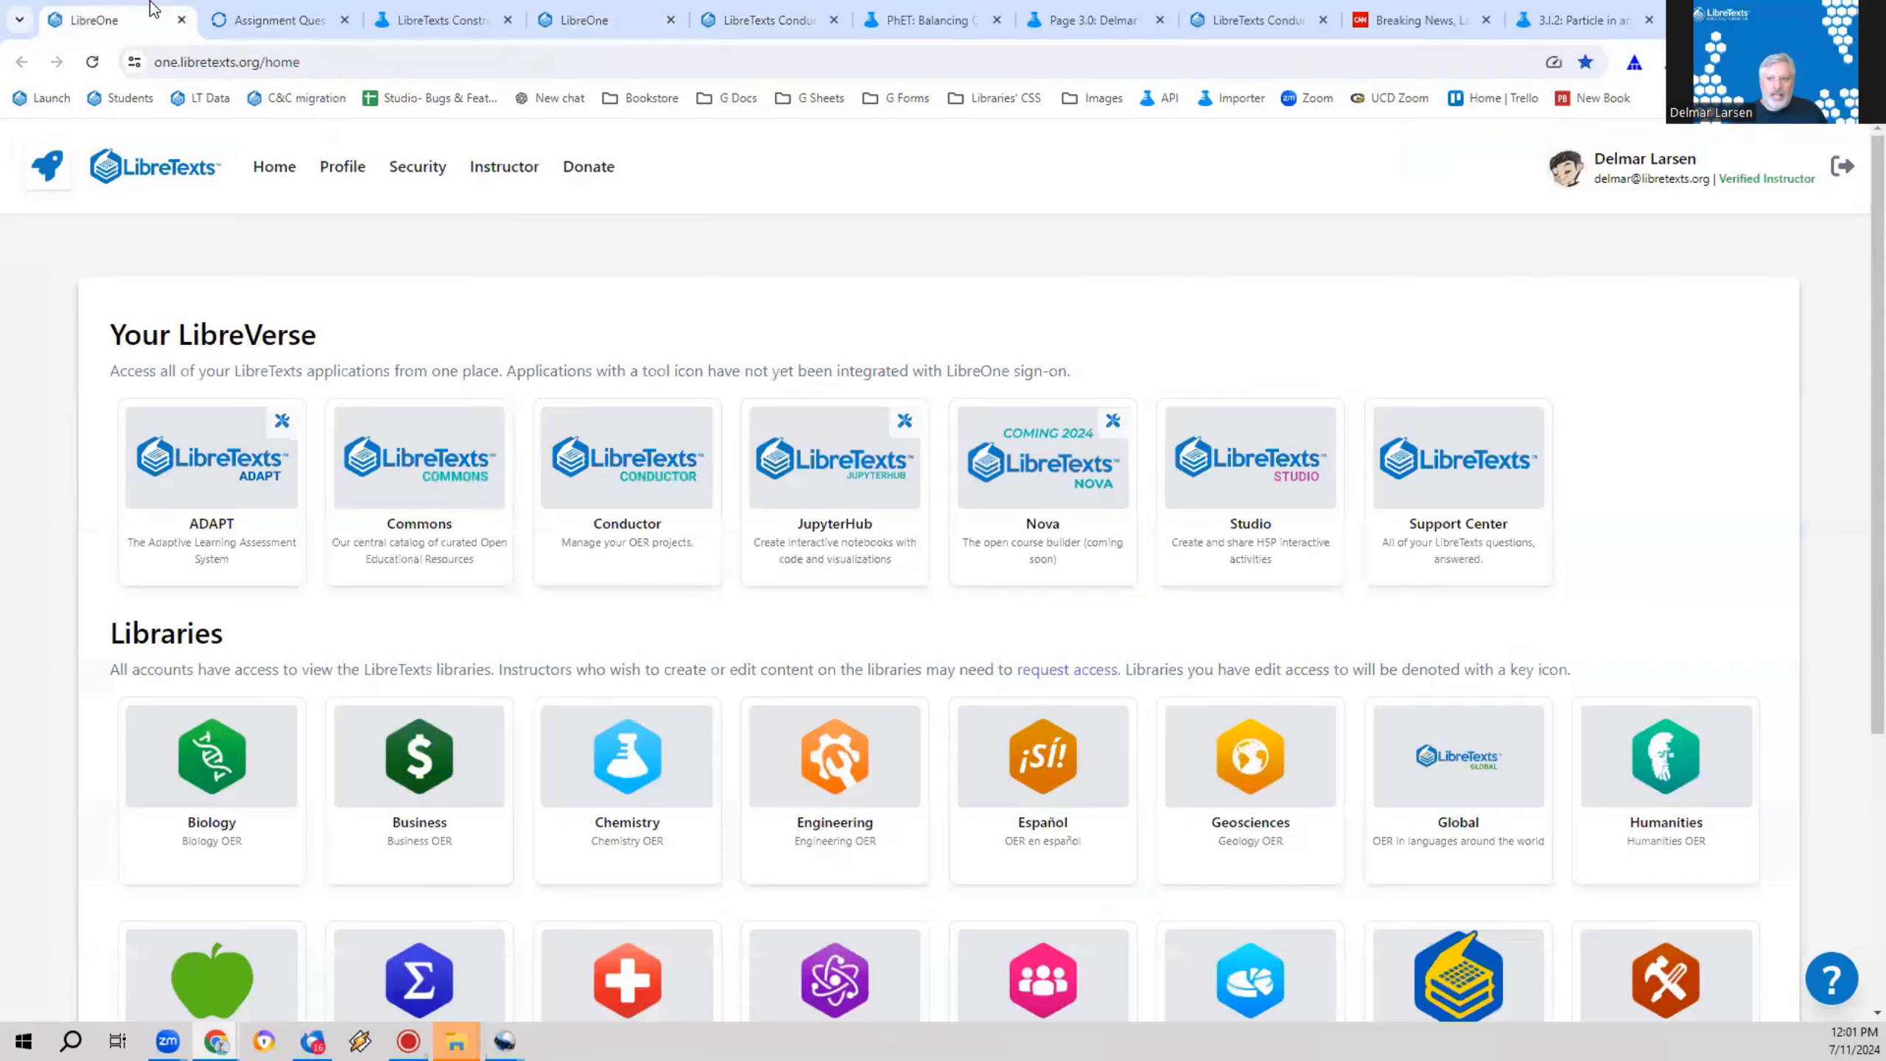
click(726, 10)
click(894, 13)
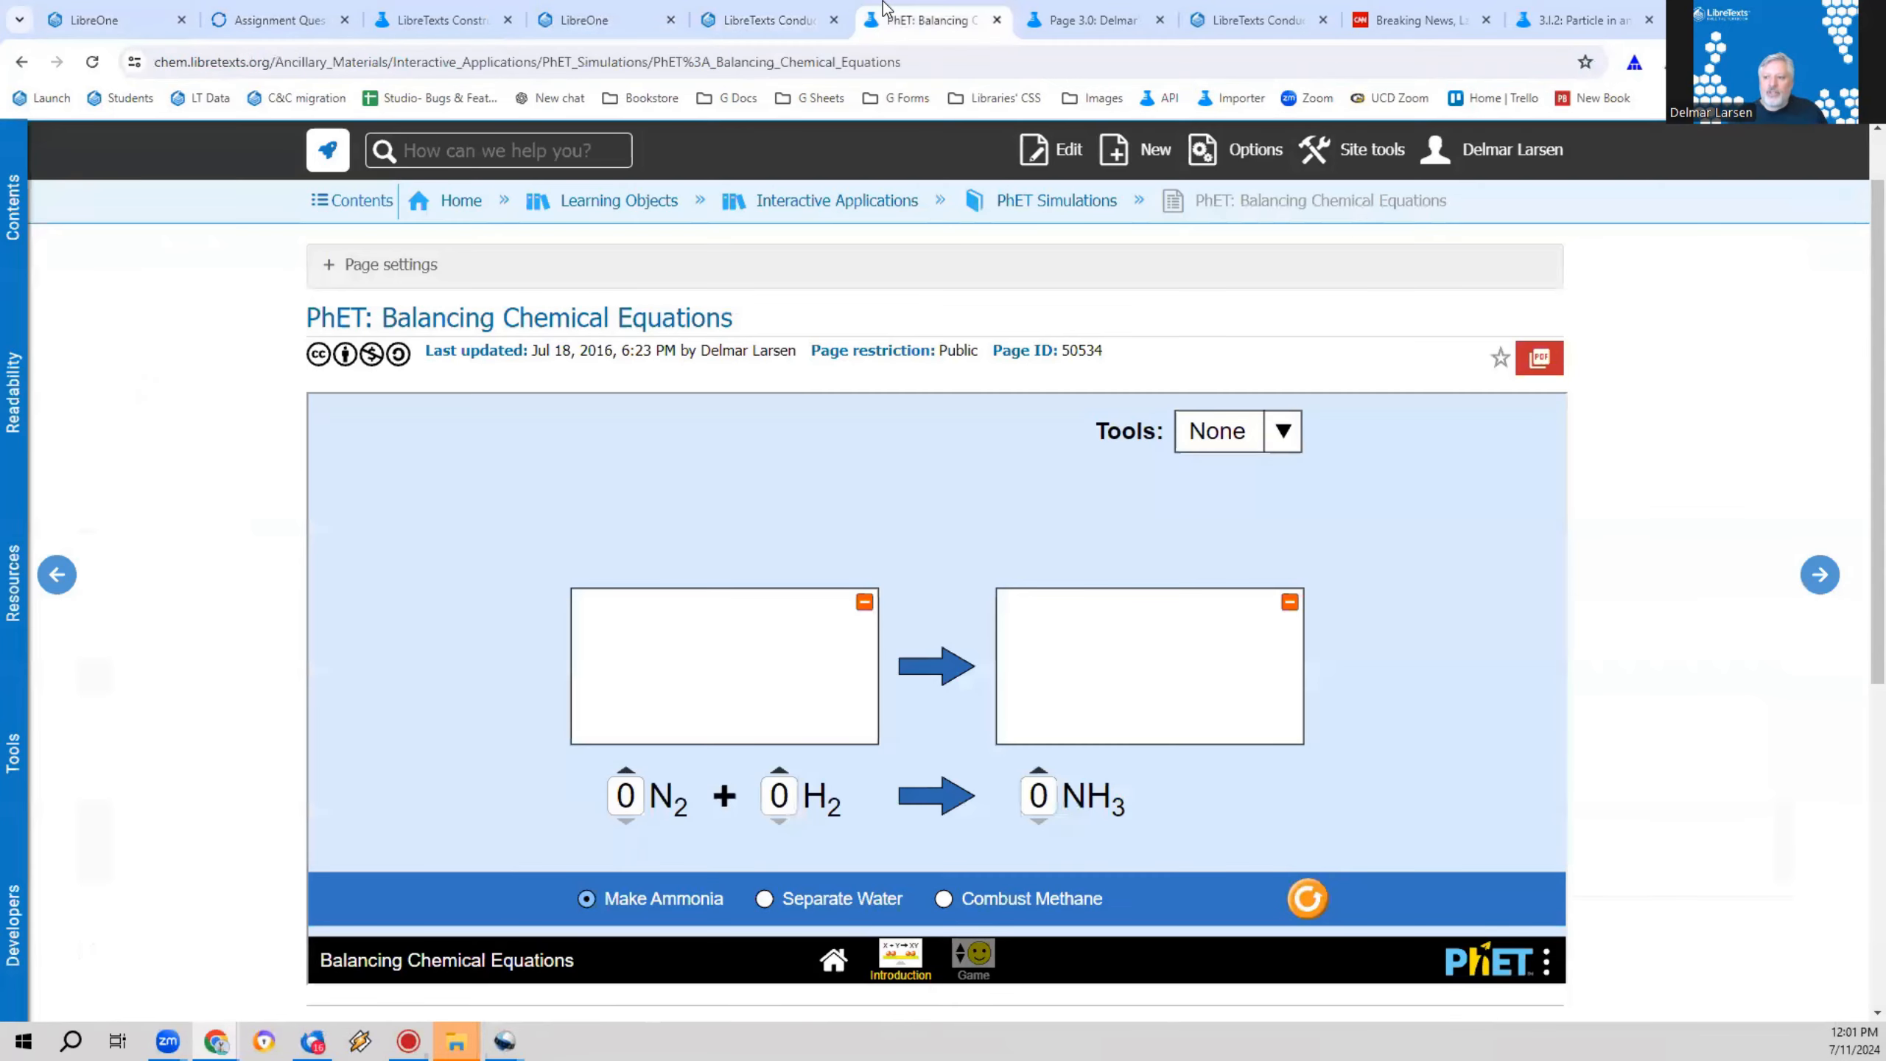
click(1078, 11)
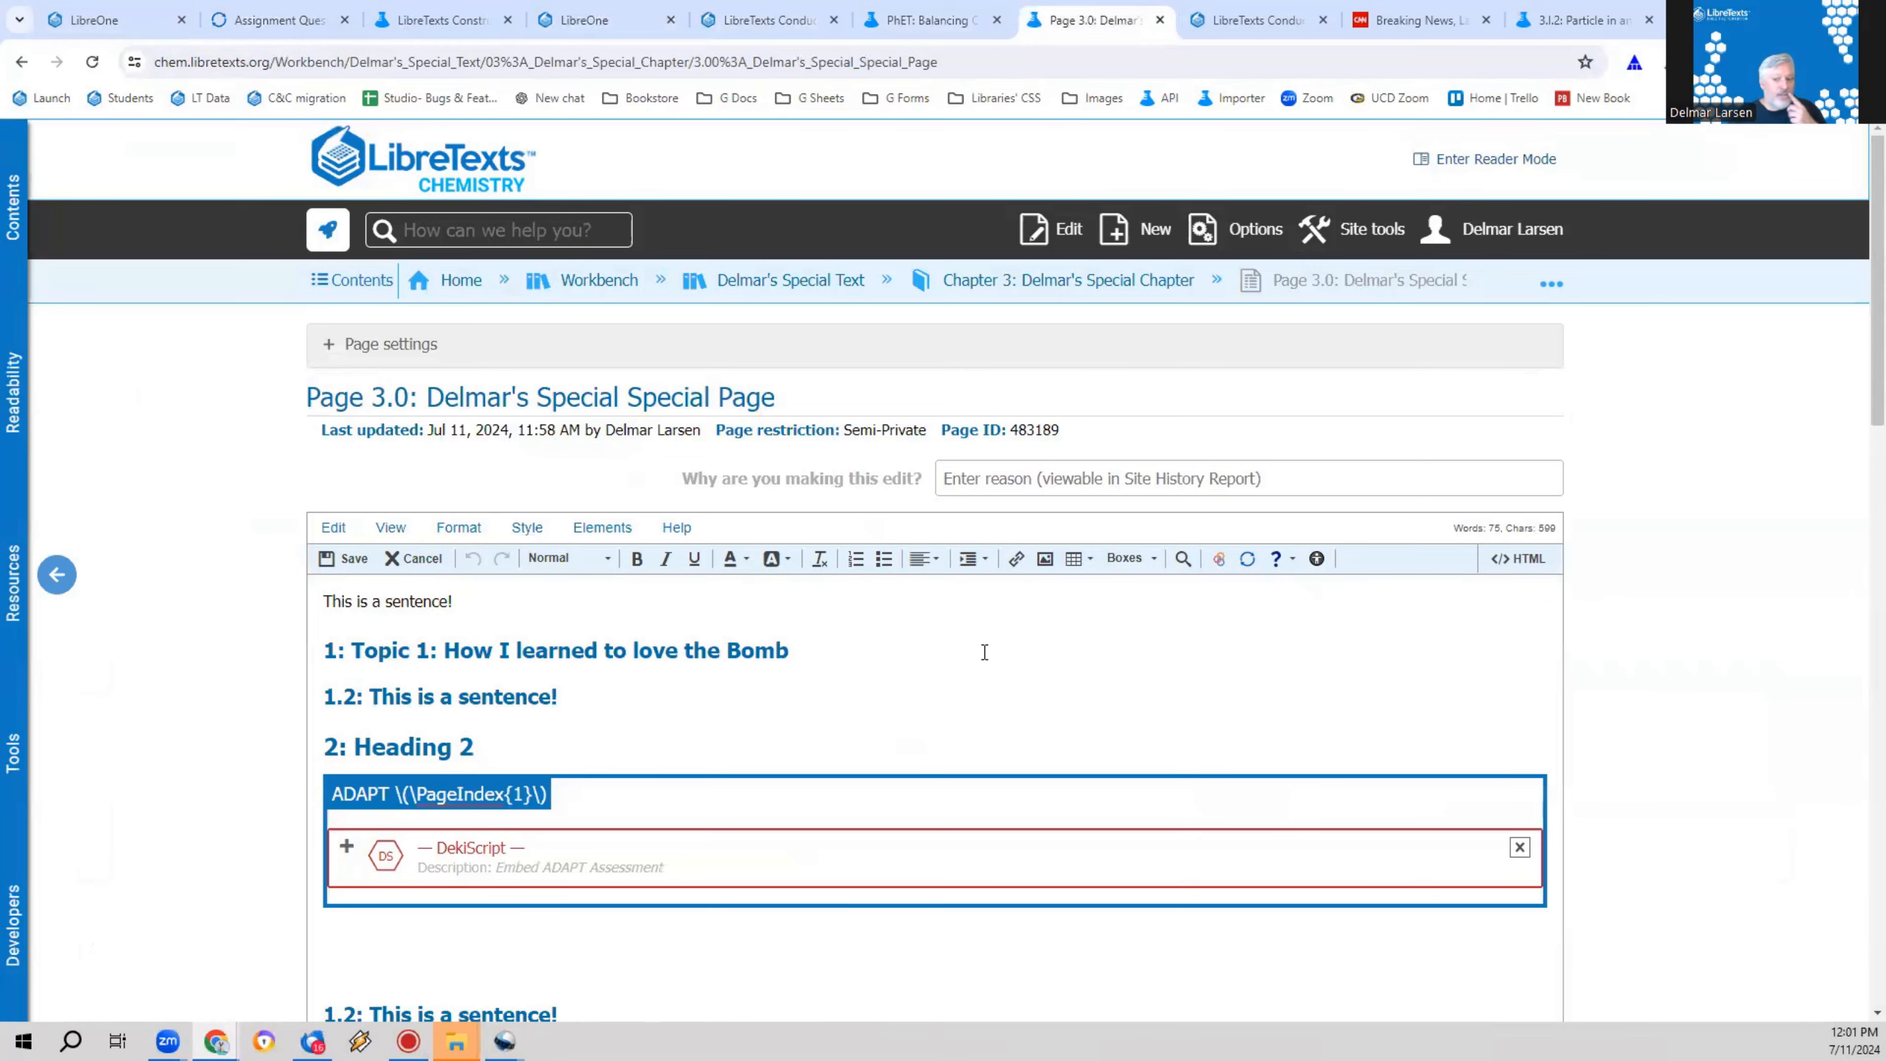
scroll(523, 921, down, 2)
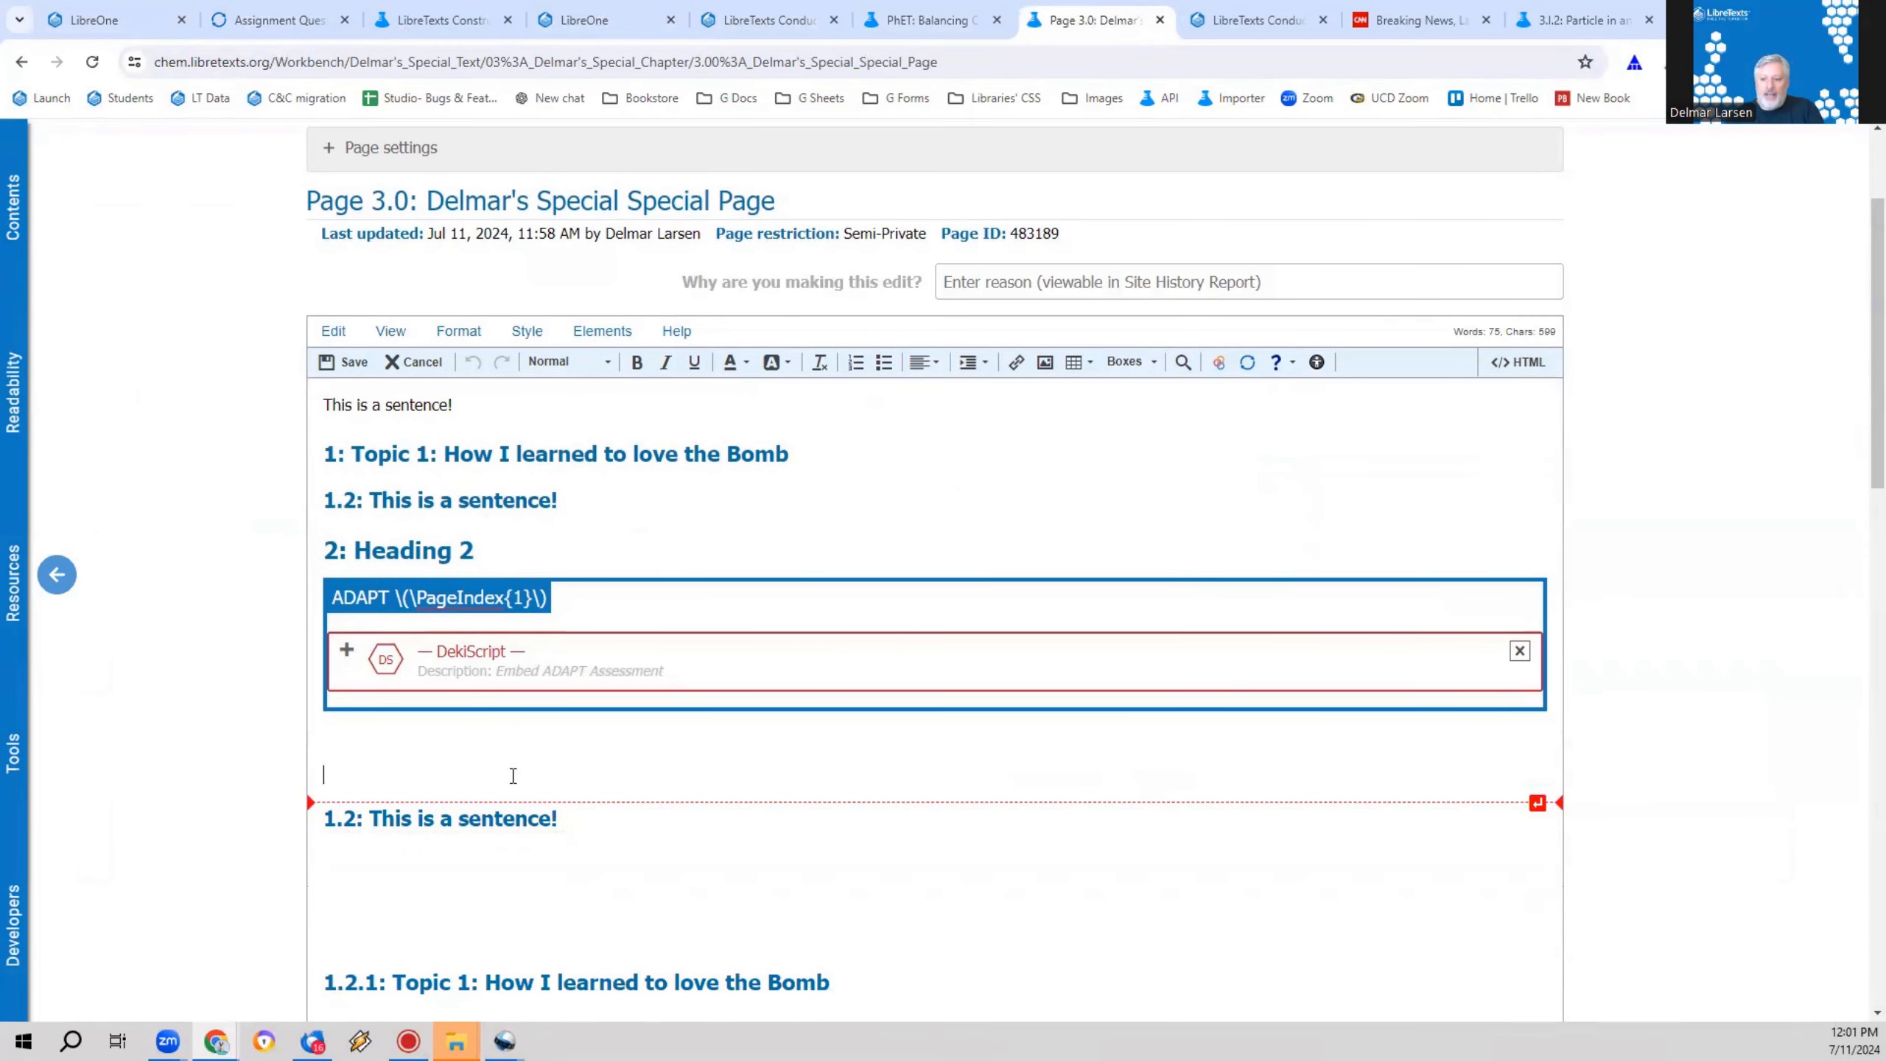
Step: Start a content reuse in the Page 3.0 editor and copy the page path of PhET: Balancing Chemical Equations from its address
click(591, 333)
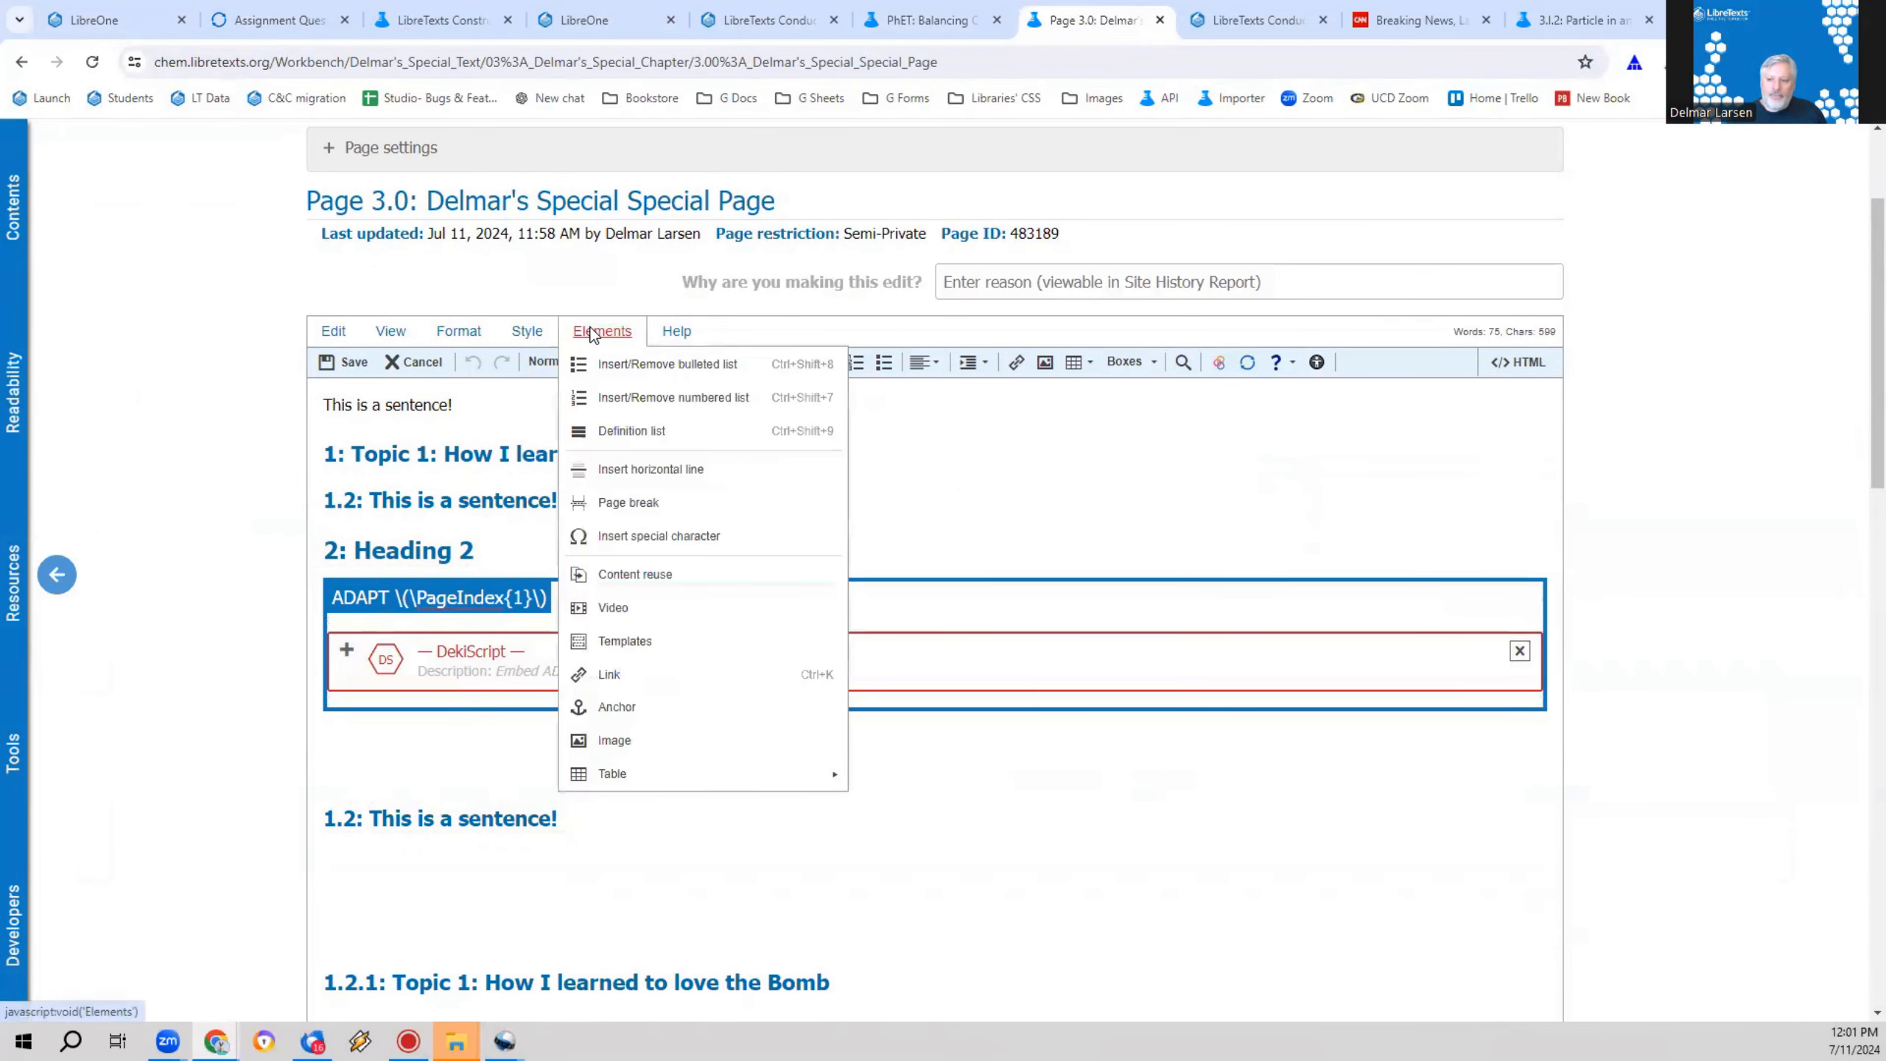
click(662, 585)
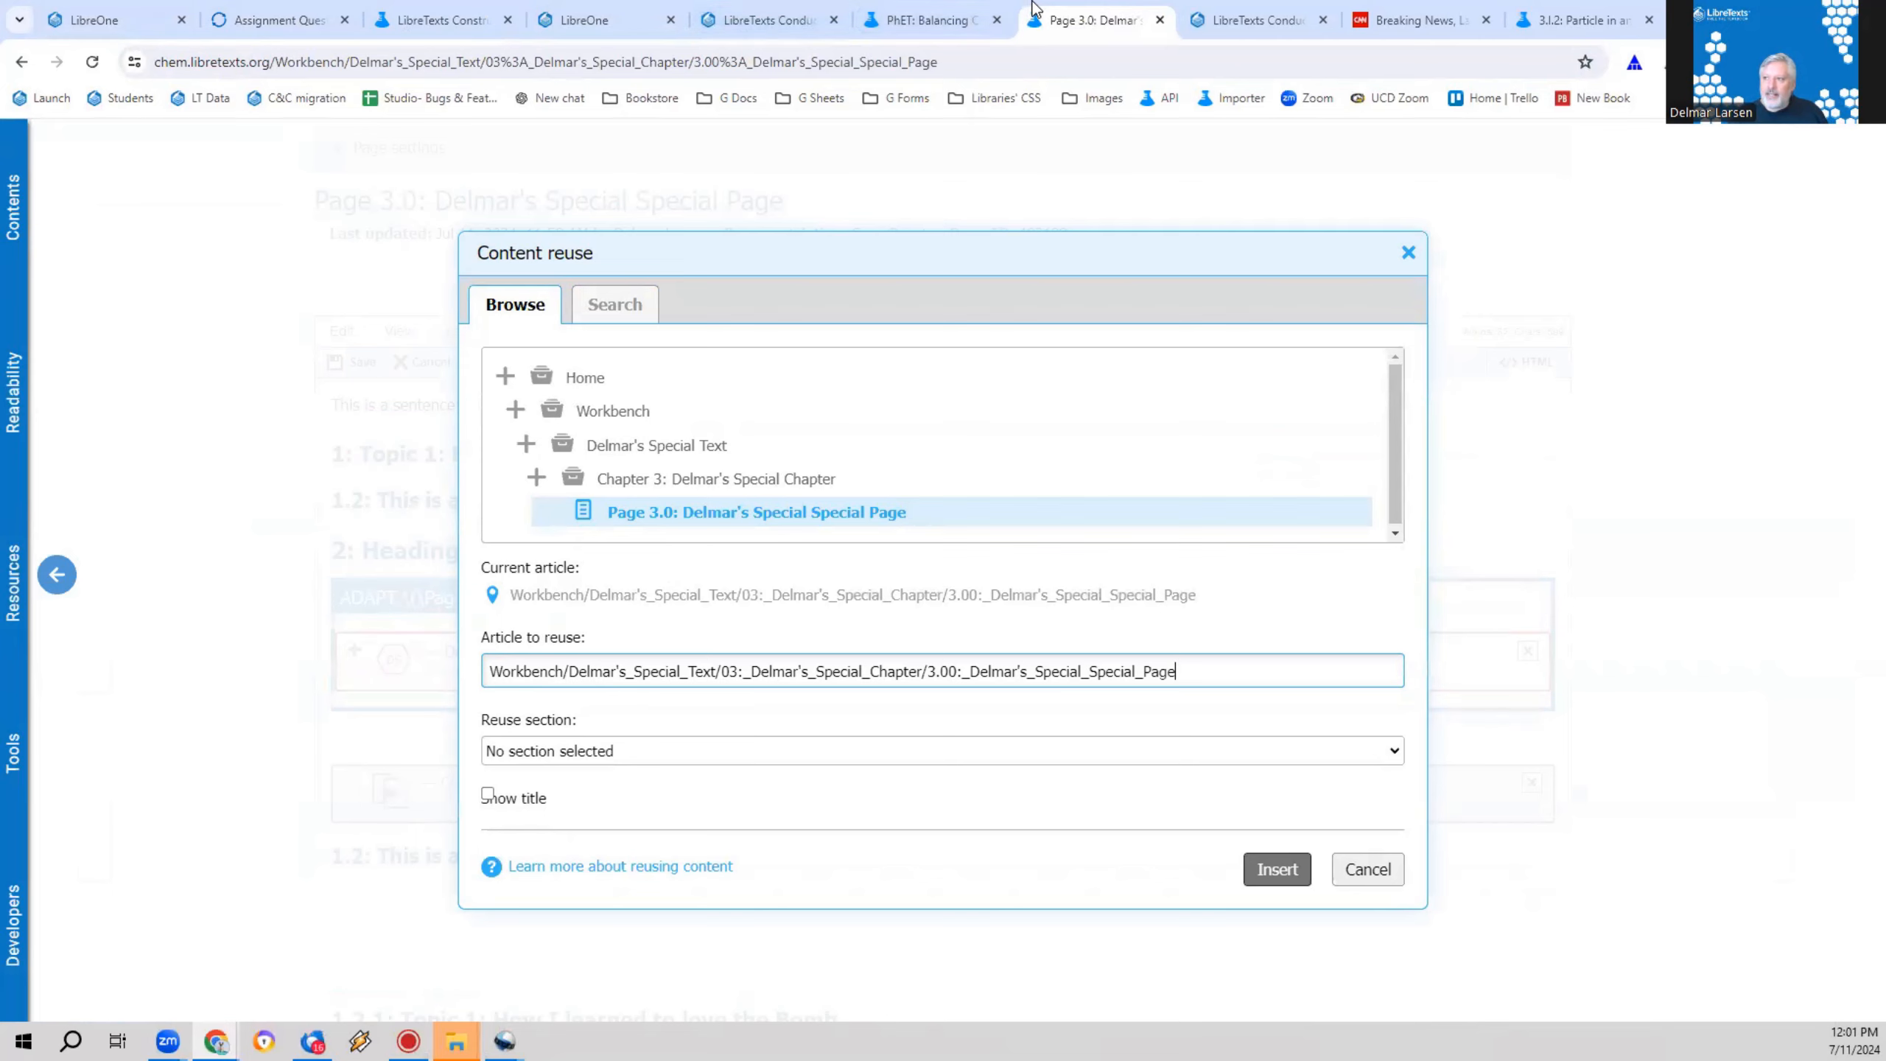
click(928, 19)
click(520, 62)
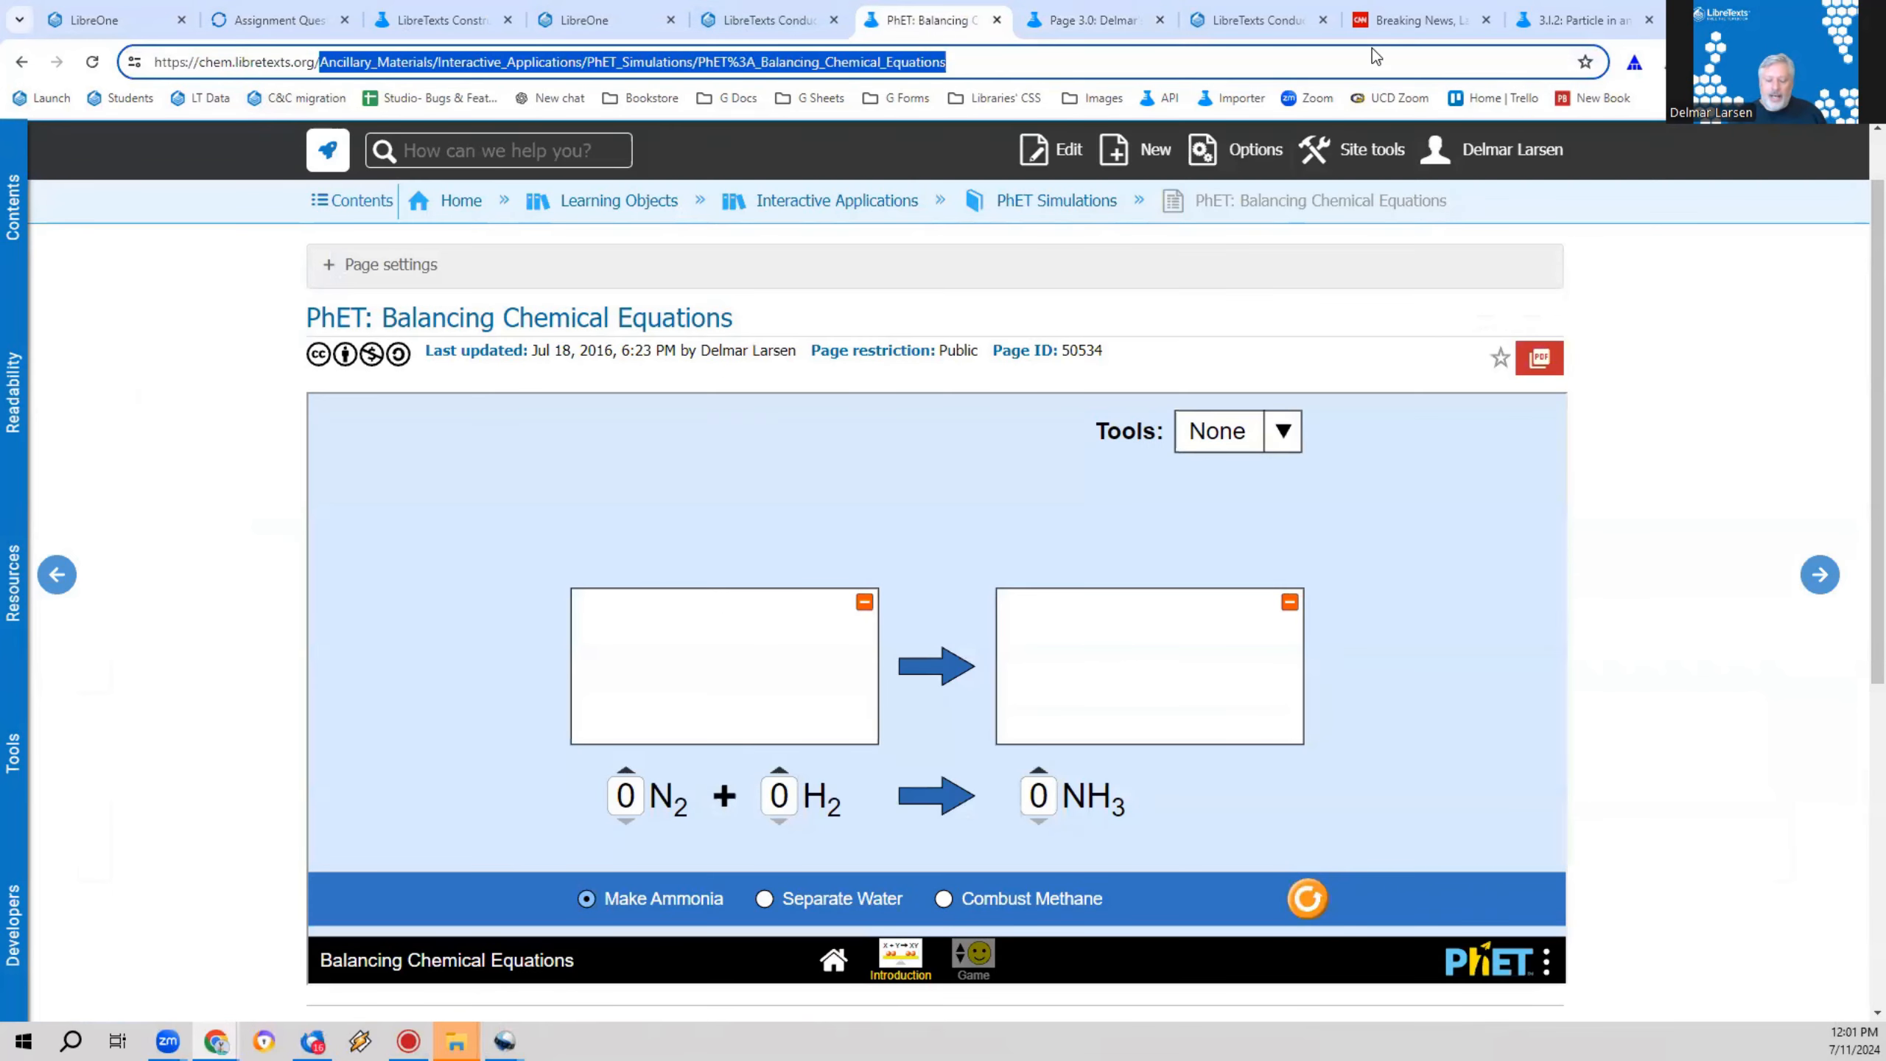
Step: Insert Ancillary_Materials/Interactive_Applications/PhET_Simulations/PhET%3A_Balancing_Chemical_Equations as the reused article below the ADAPT assessment and save Page 3.0
click(1053, 20)
triple_click(694, 673)
key(ctrl+v)
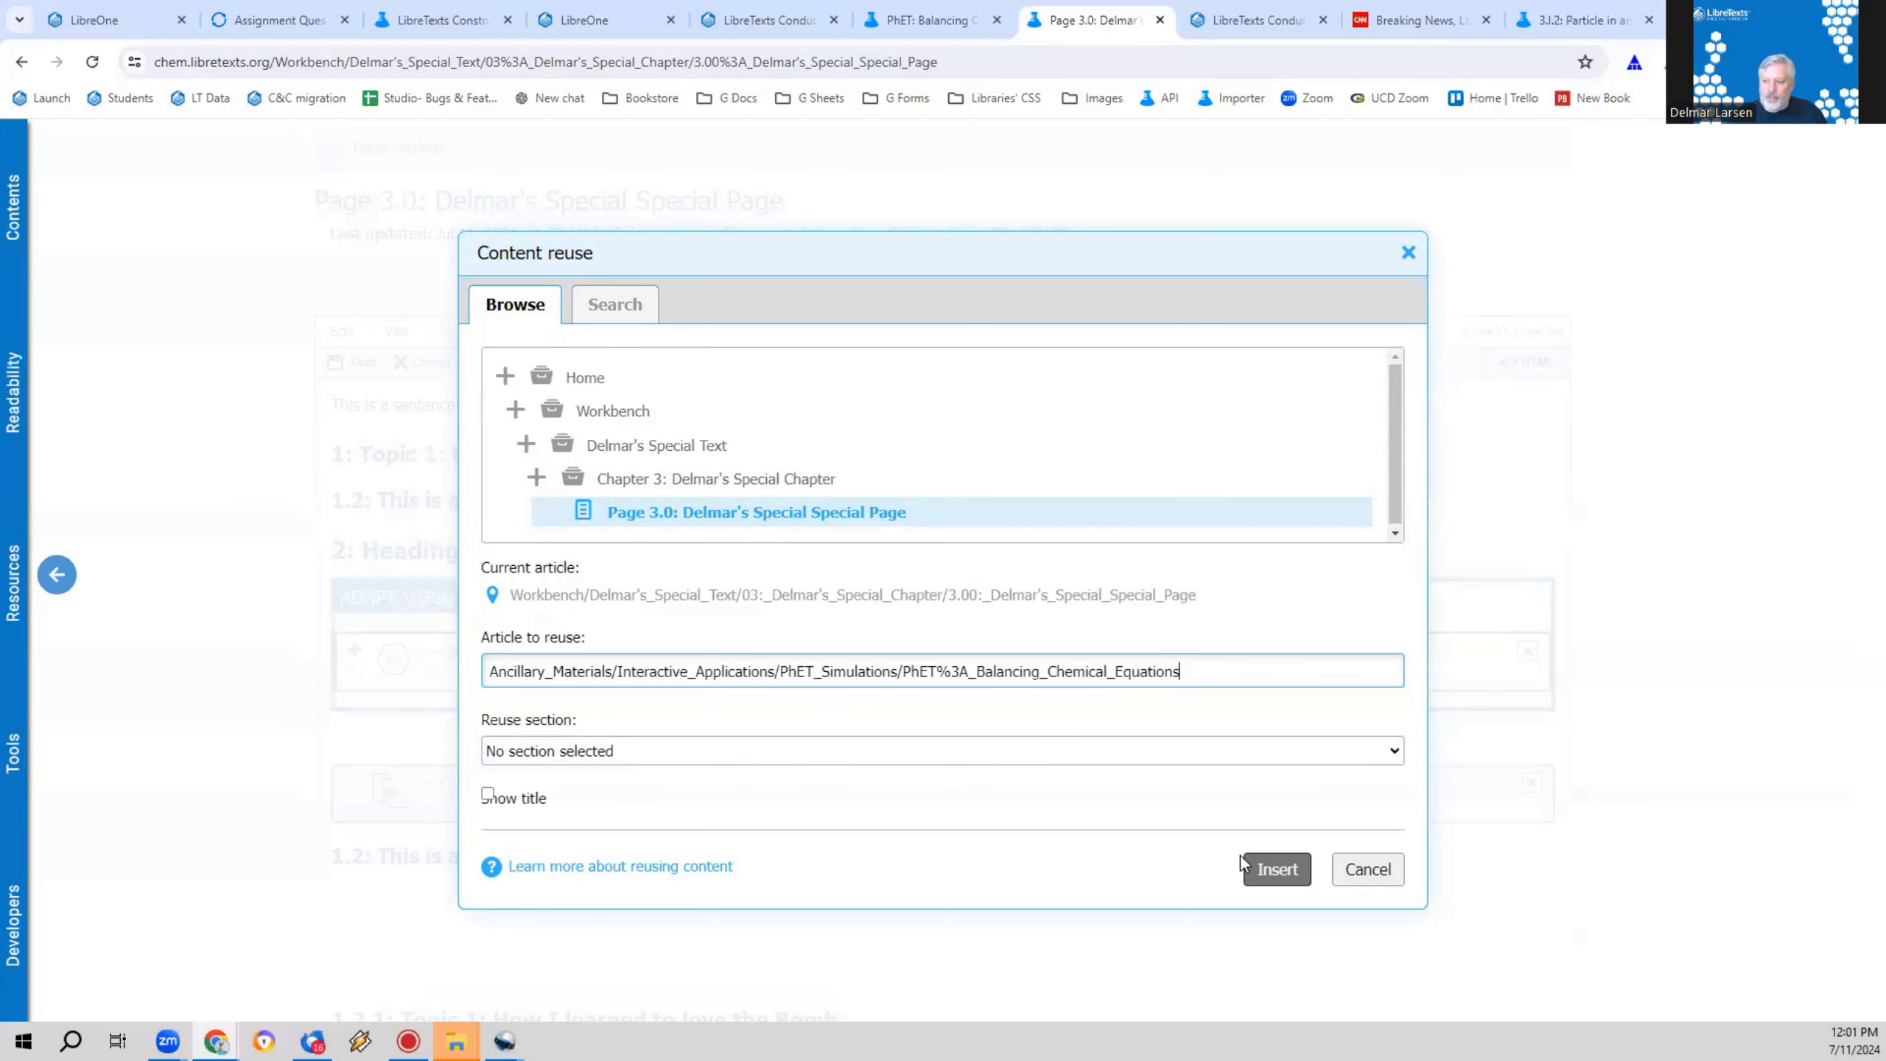
click(1256, 866)
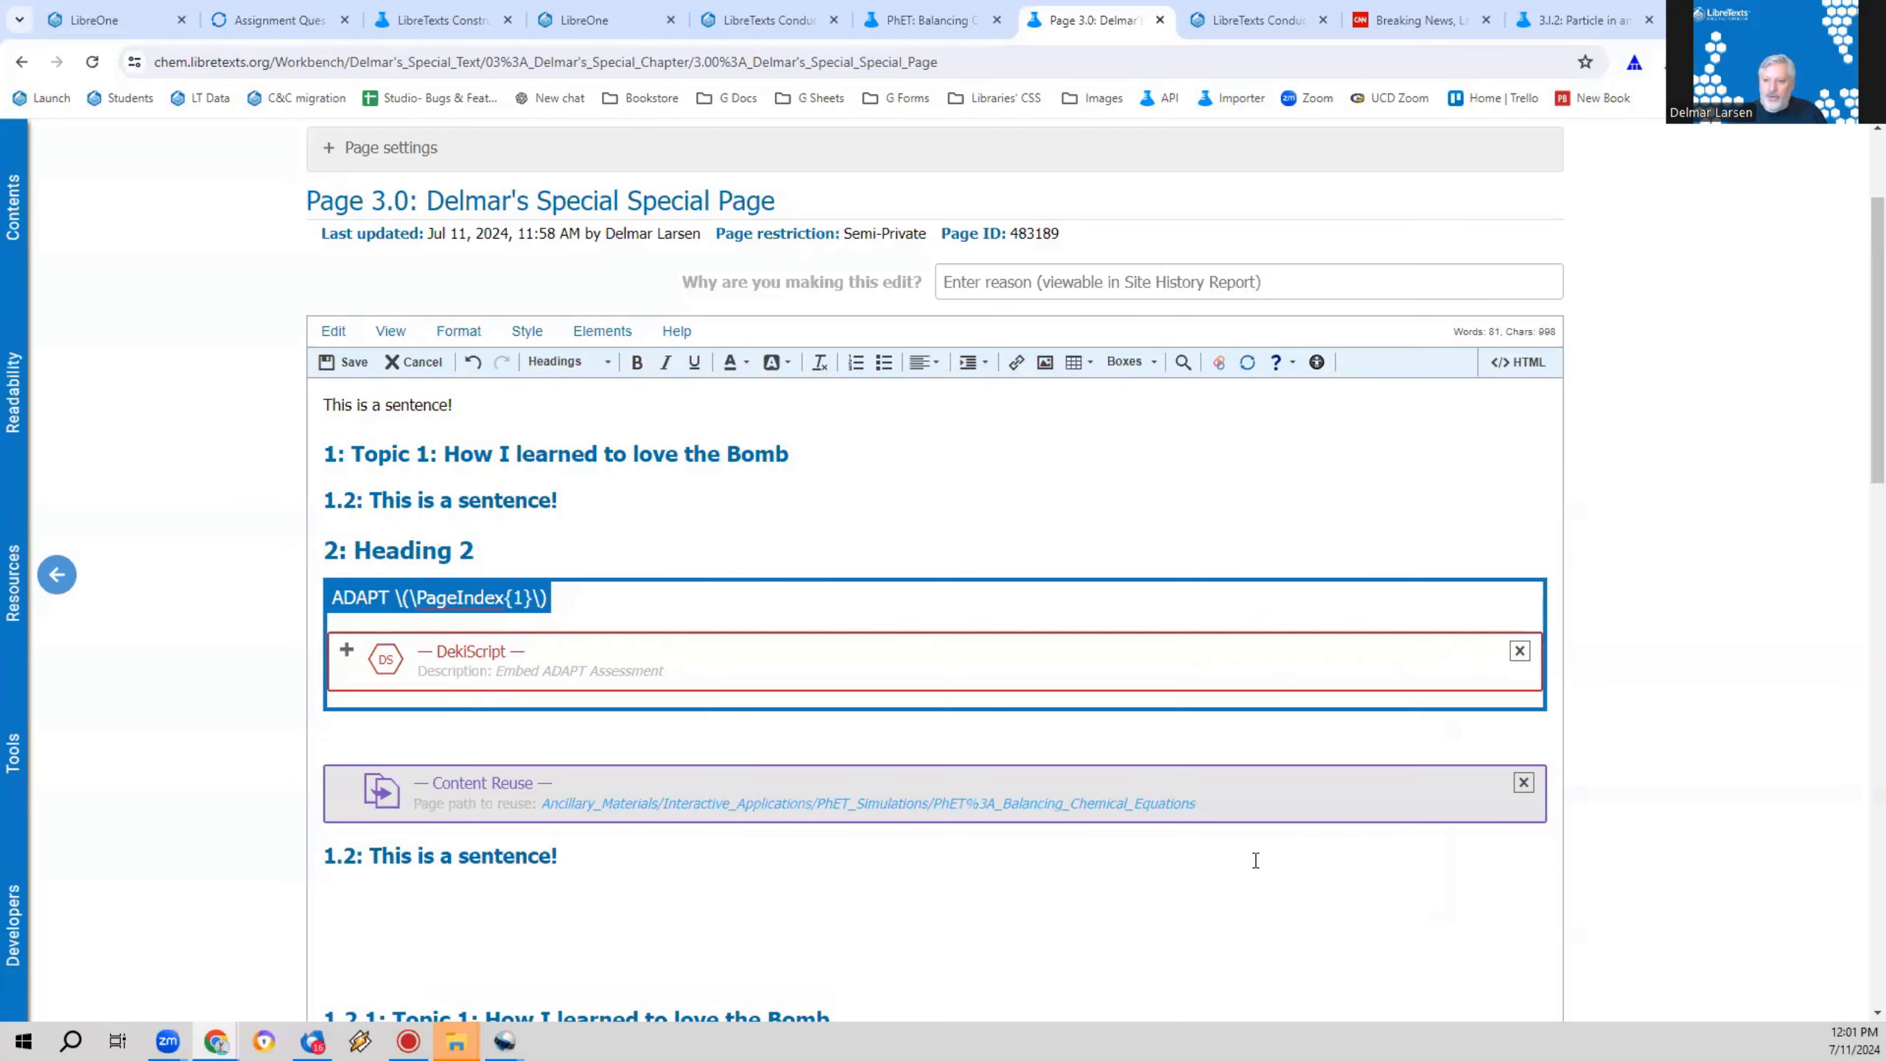
click(364, 365)
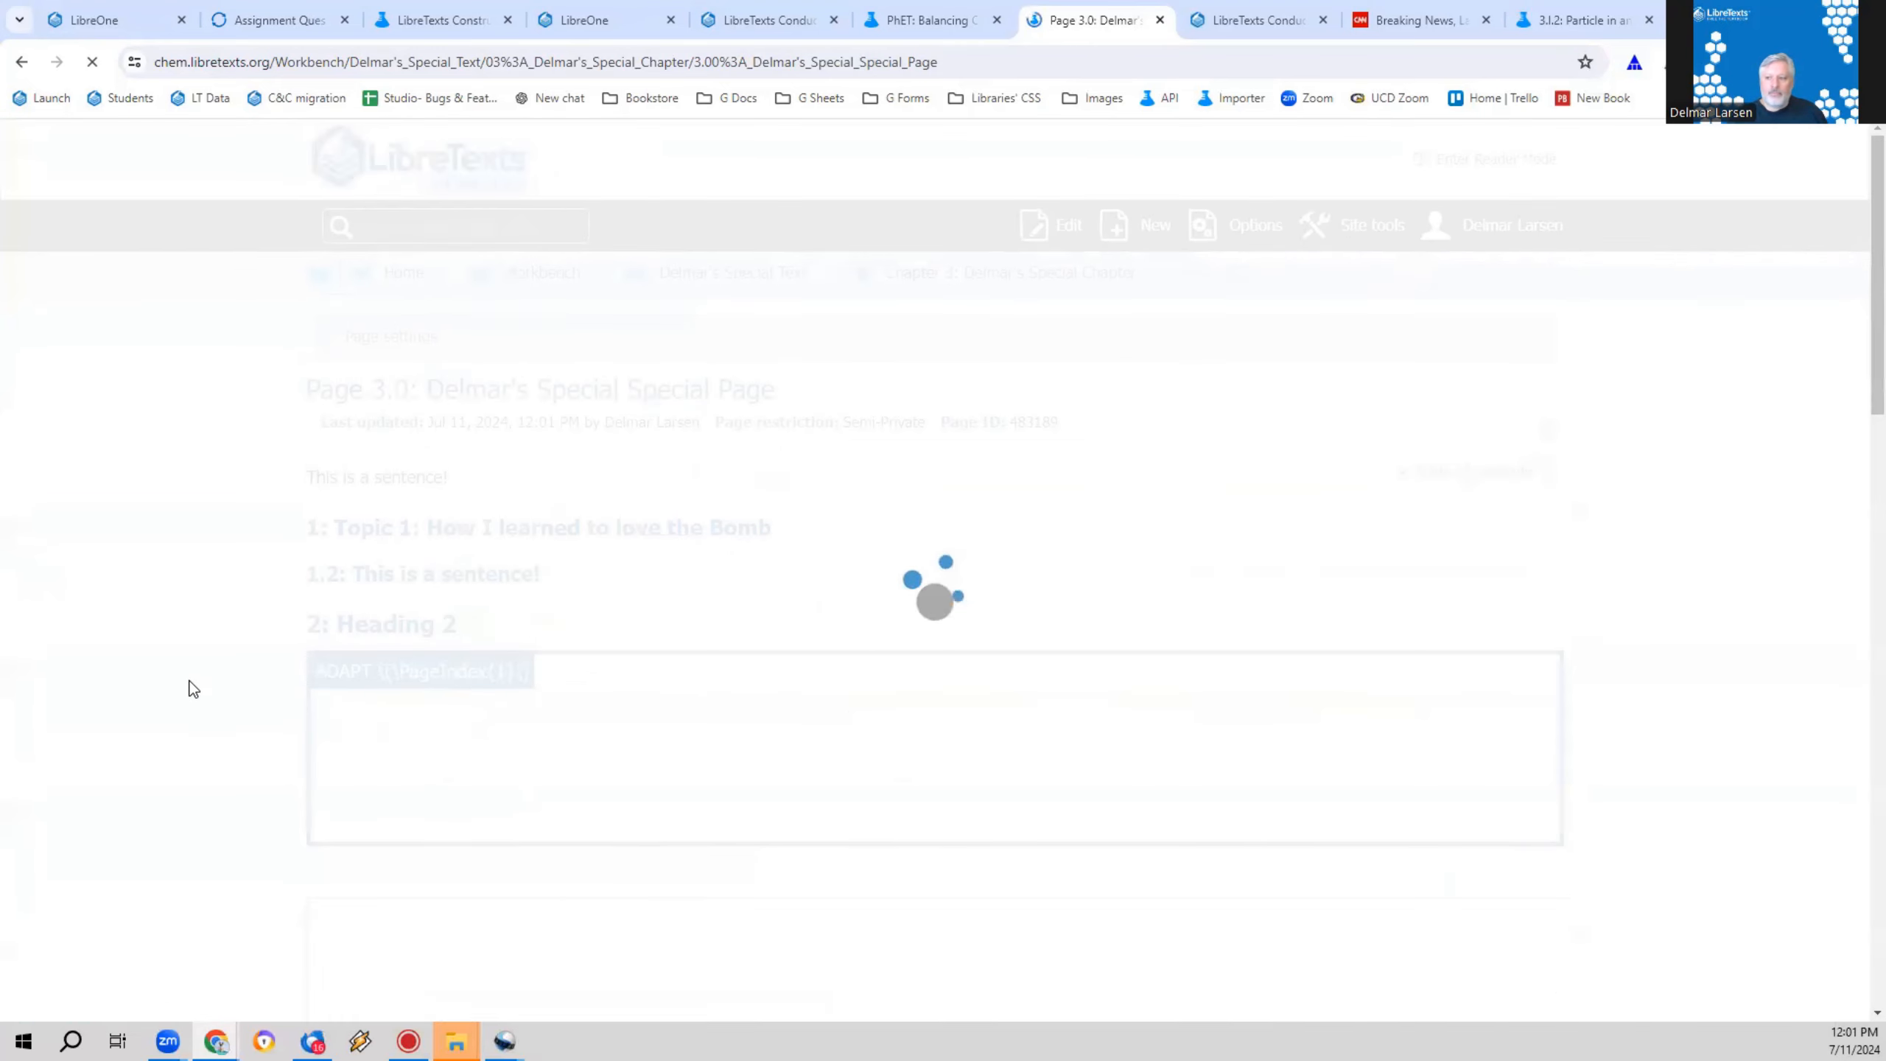
scroll(191, 667, down, 11)
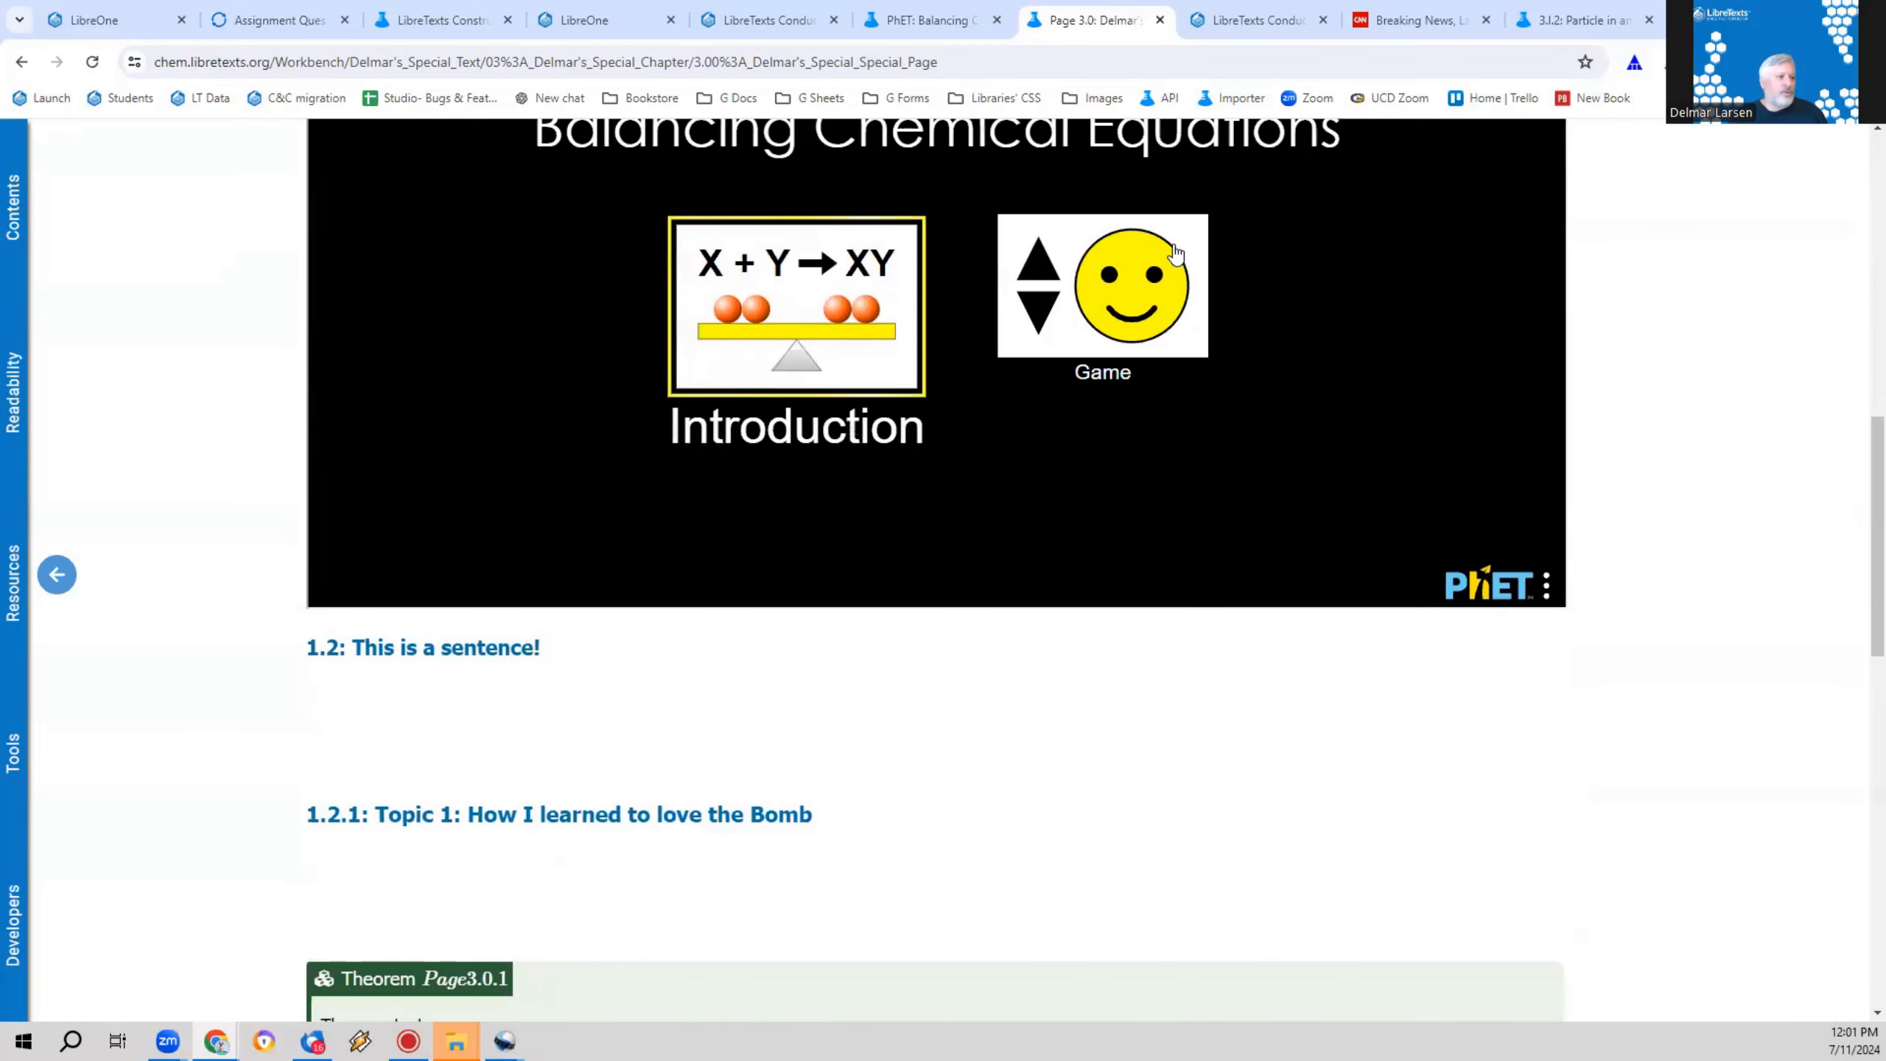